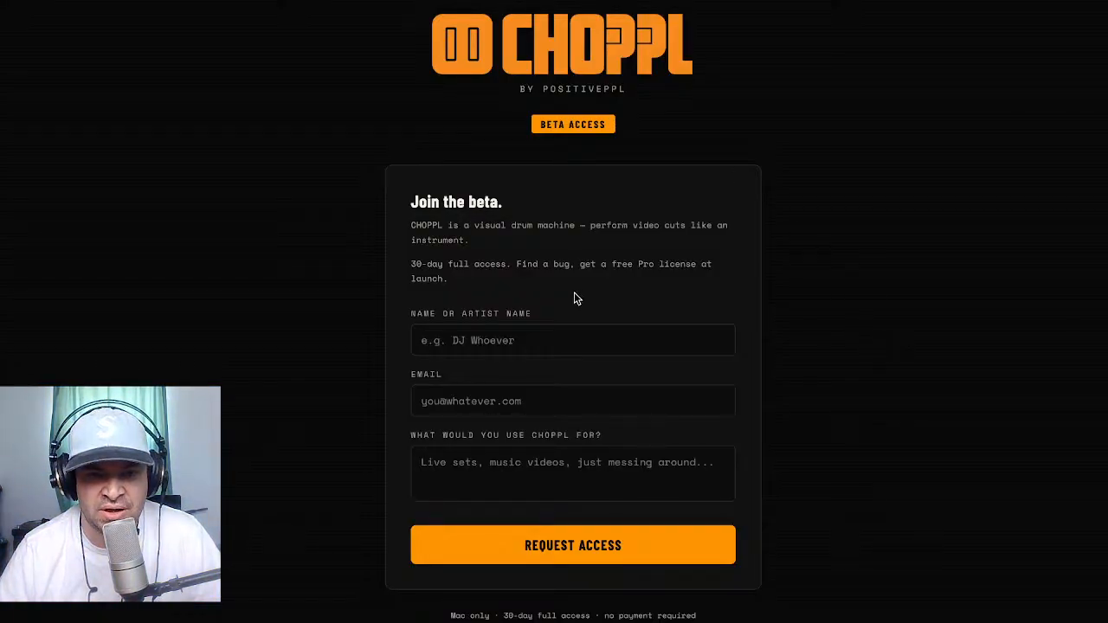
pyautogui.moveTo(448, 278); pyautogui.dragTo(409, 263)
pyautogui.click(418, 264)
pyautogui.moveTo(481, 286); pyautogui.dragTo(408, 265)
pyautogui.click(452, 267)
pyautogui.click(486, 284)
pyautogui.click(473, 284)
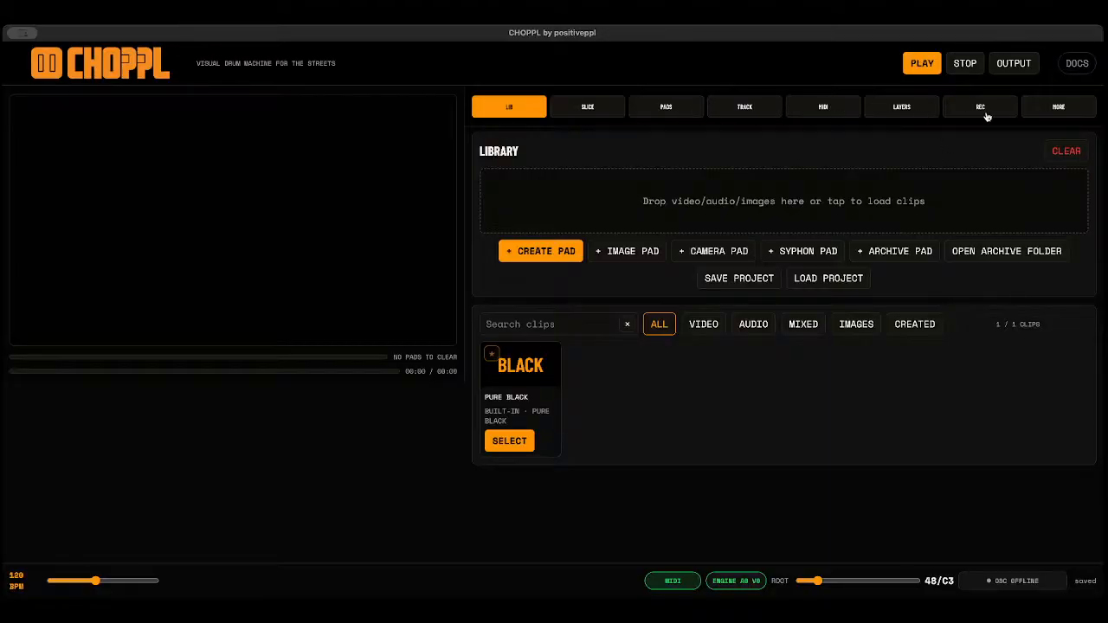
# Turn MIDI off and view the list of additional sections.
pyautogui.click(672, 580)
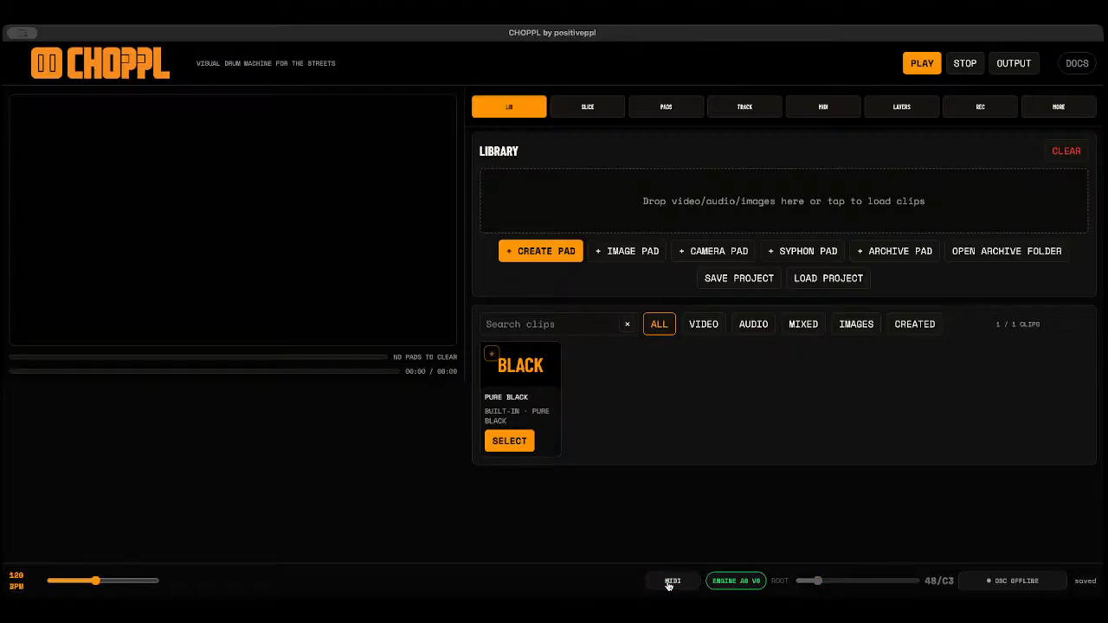
pyautogui.click(1061, 109)
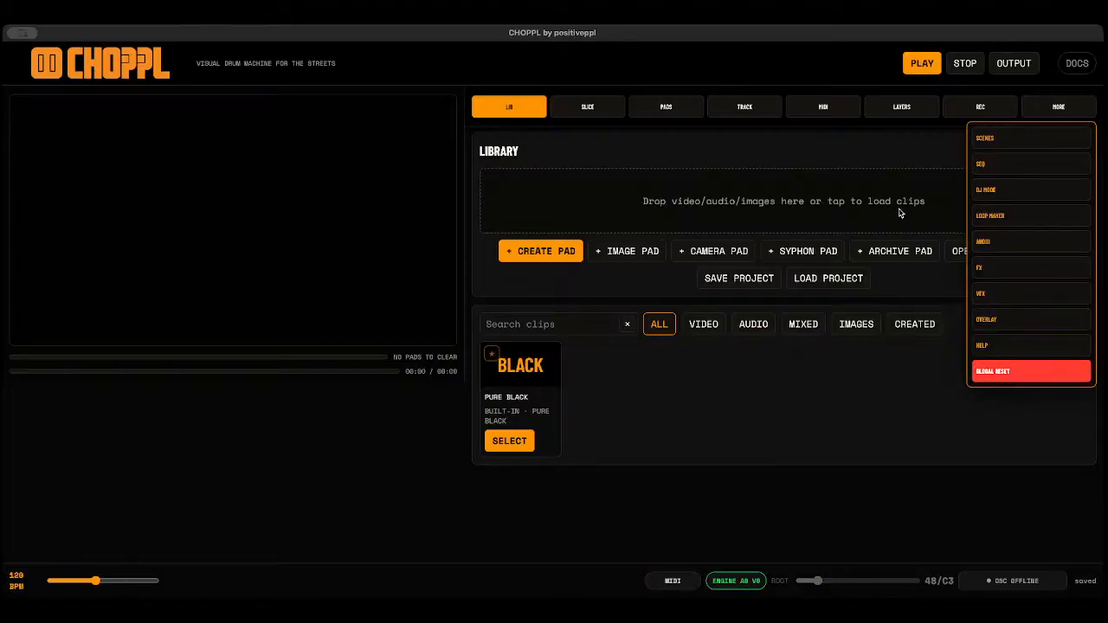
pyautogui.click(881, 142)
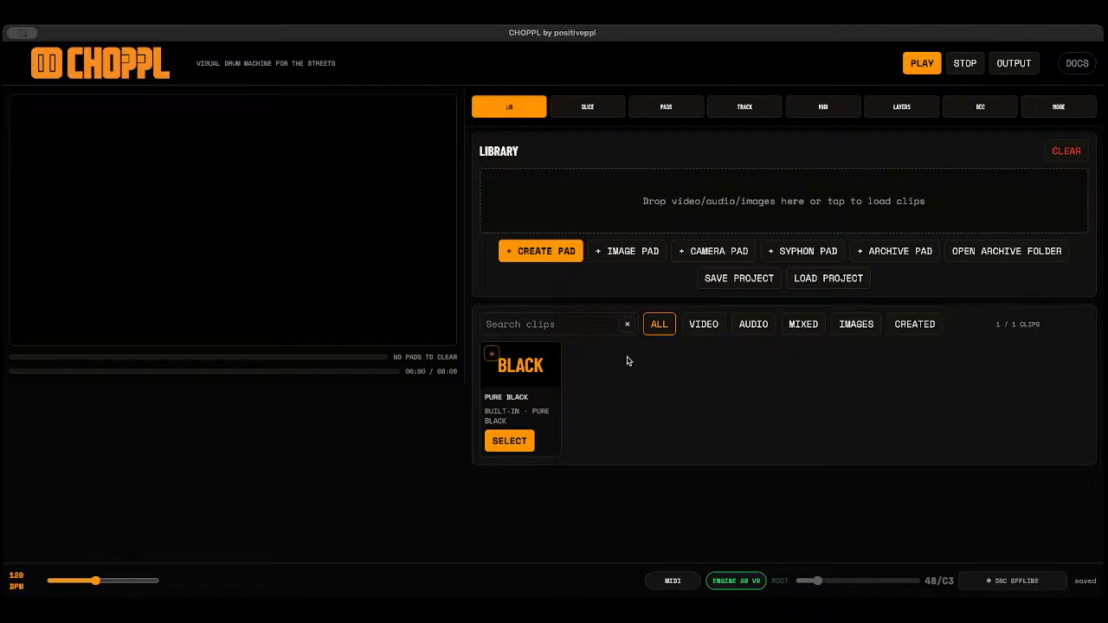
# Load the Optimized Media clips from the rose timelapse through the second em spin file into the library.
pyautogui.click(702, 206)
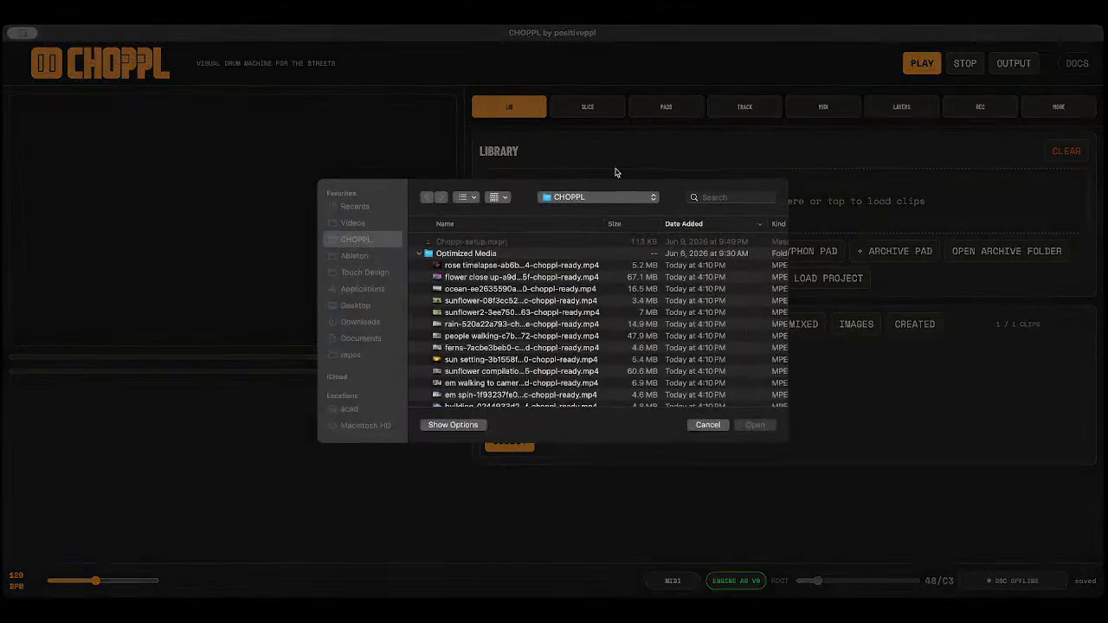
pyautogui.click(525, 265)
pyautogui.scroll(-10, 526, 264)
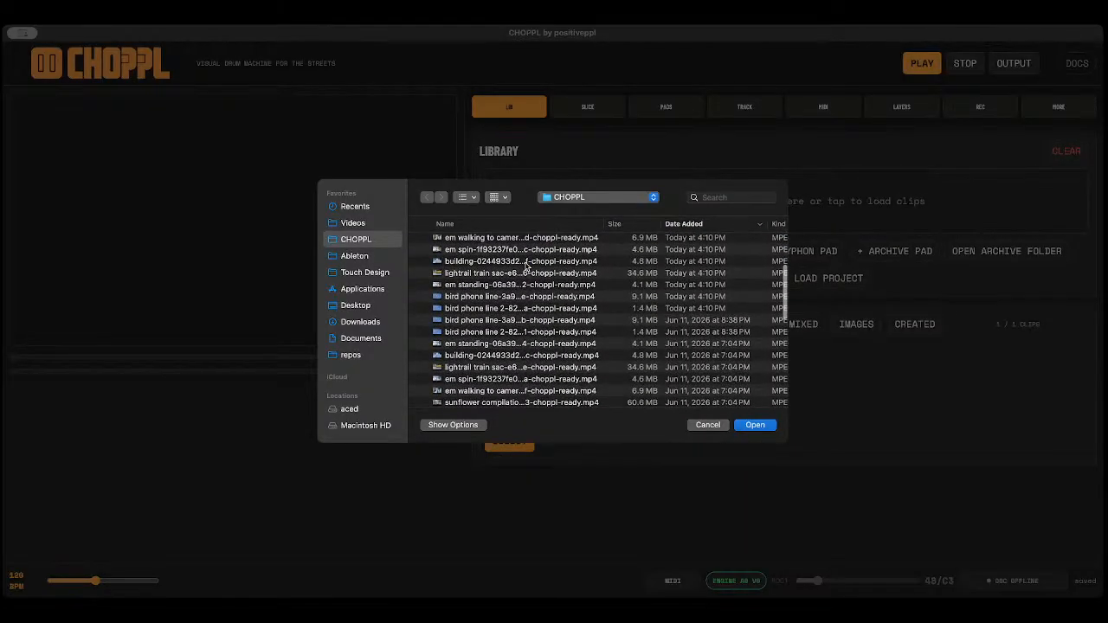
pyautogui.scroll(1, 525, 286)
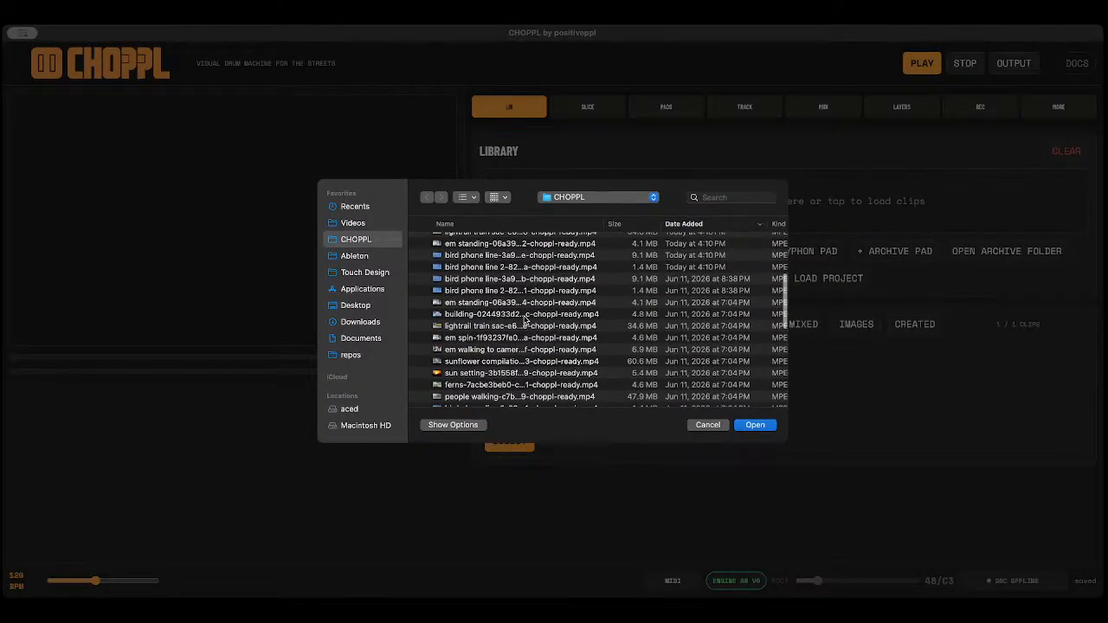
pyautogui.scroll(-1, 524, 318)
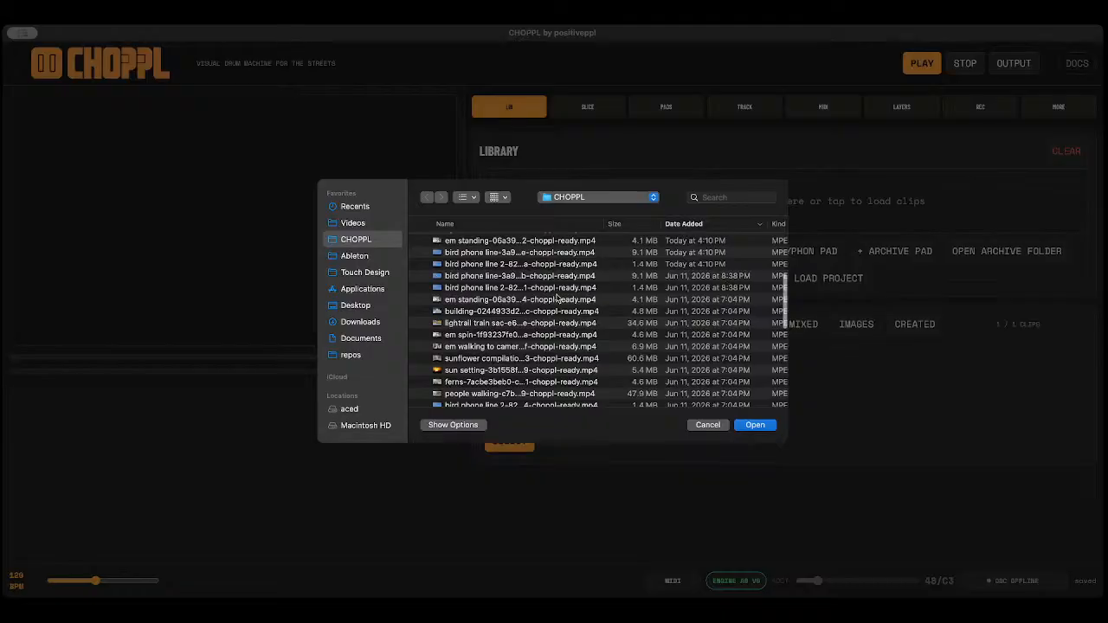
pyautogui.scroll(-5, 558, 298)
pyautogui.scroll(-1, 557, 301)
pyautogui.scroll(-3, 530, 401)
pyautogui.scroll(3, 532, 401)
pyautogui.scroll(10, 531, 401)
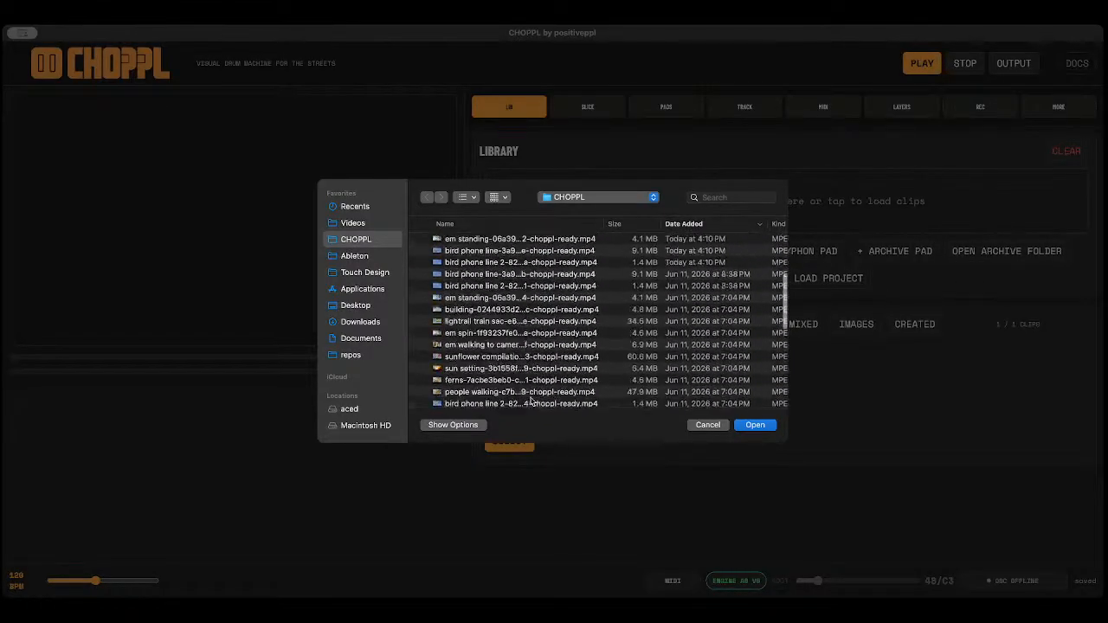
pyautogui.scroll(-6, 533, 400)
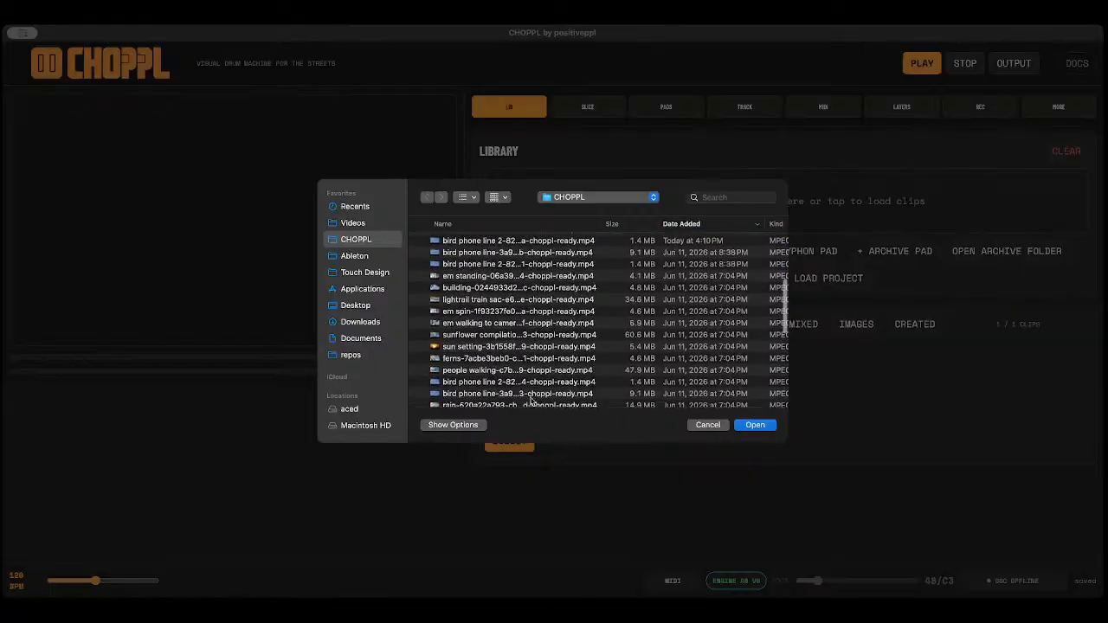
pyautogui.keyDown('shift'); pyautogui.click(531, 301); pyautogui.keyUp('shift')
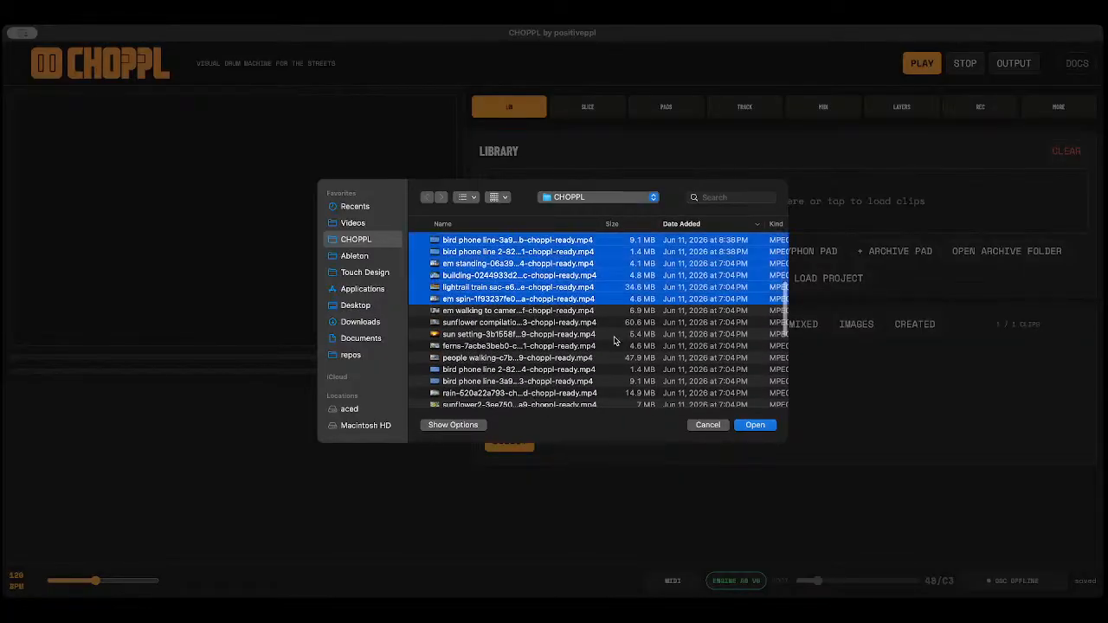
pyautogui.click(756, 425)
# Mark the first em spin clip and the purple sunflower compilation clip as favourites in the library.
pyautogui.scroll(-3, 797, 468)
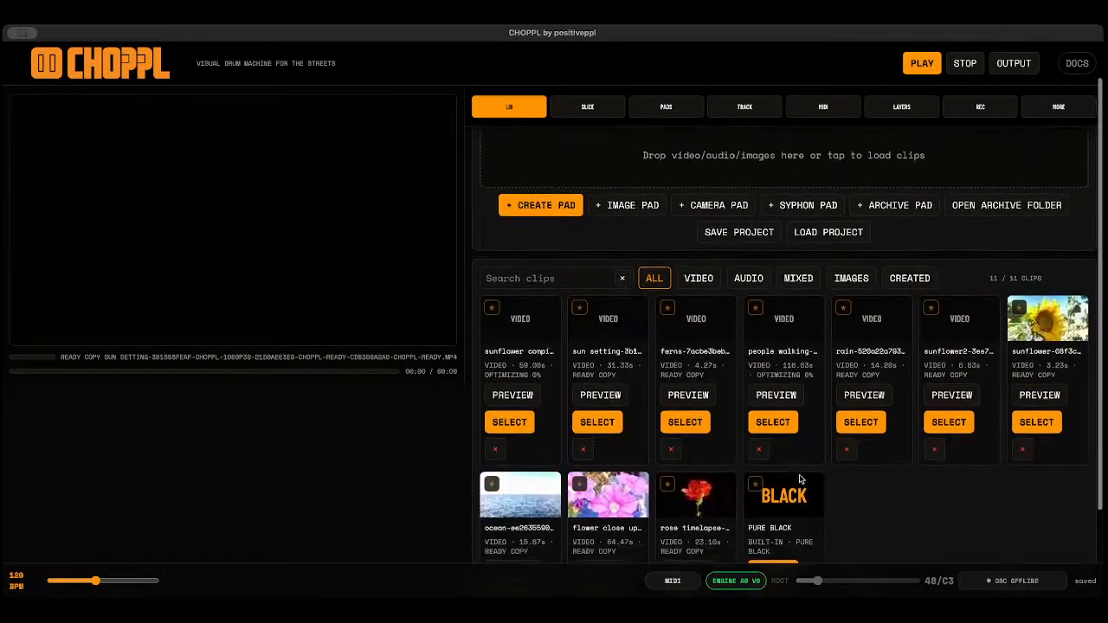
pyautogui.scroll(-2, 756, 424)
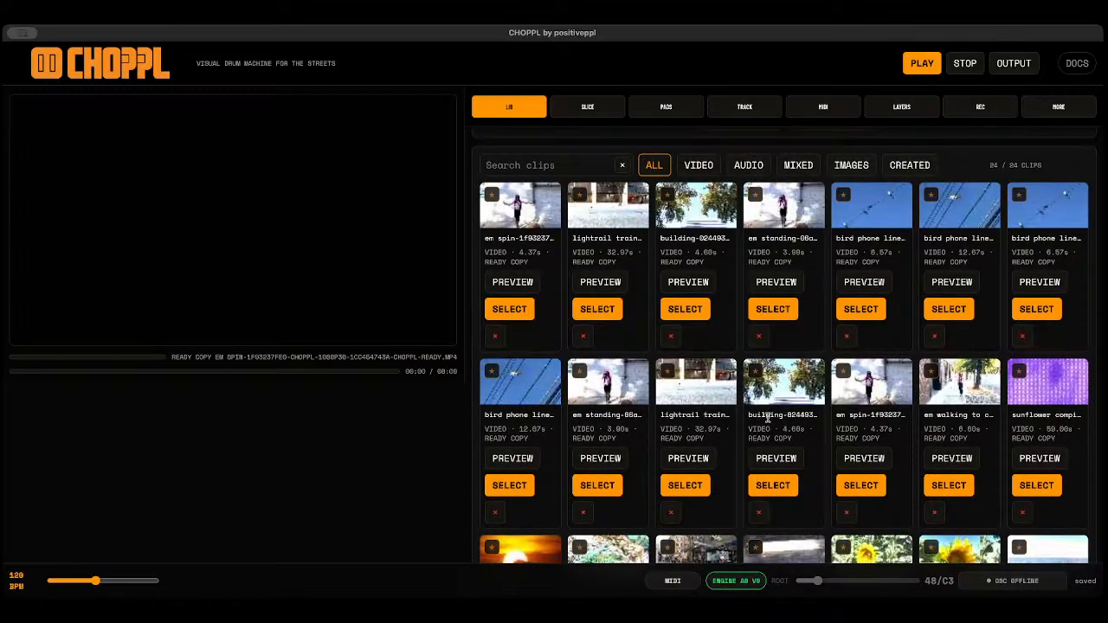
pyautogui.scroll(-2, 767, 416)
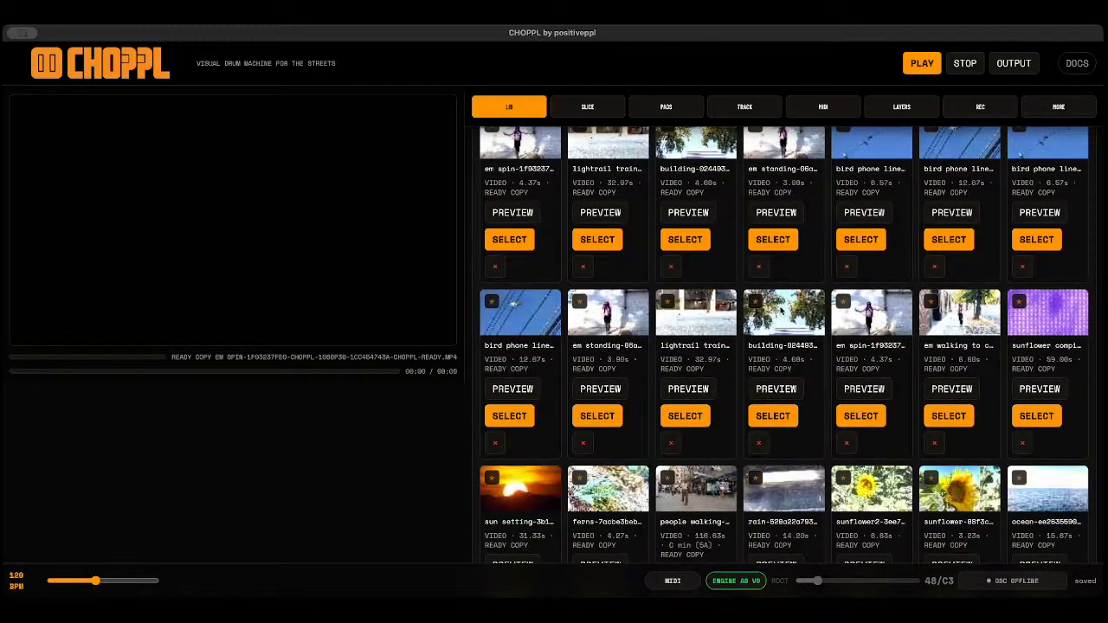
pyautogui.scroll(6, 811, 504)
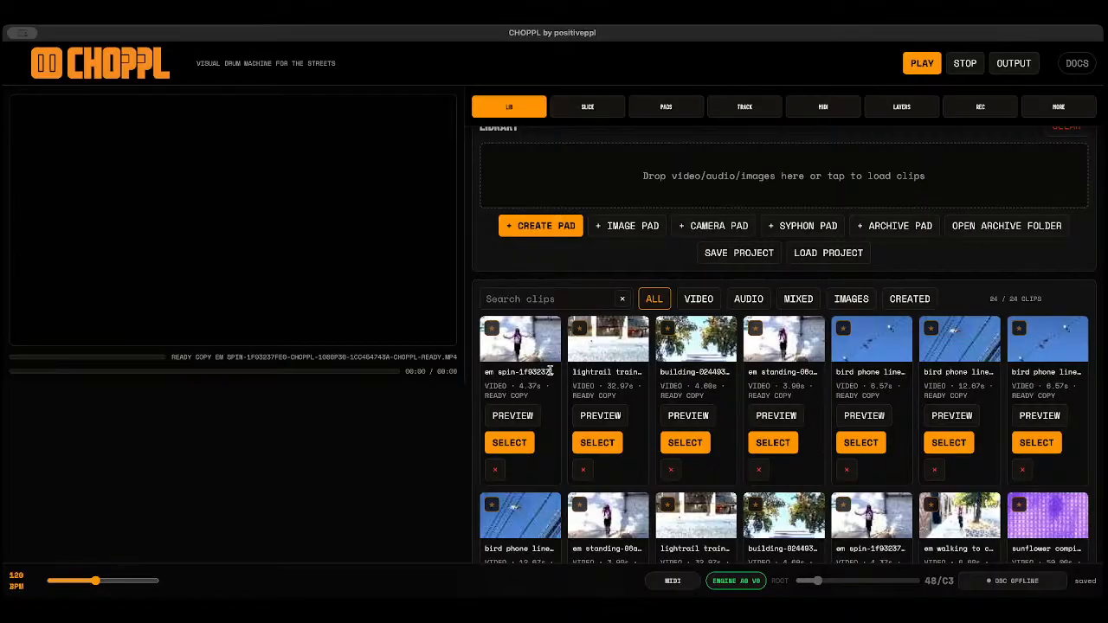
pyautogui.scroll(-3, 549, 372)
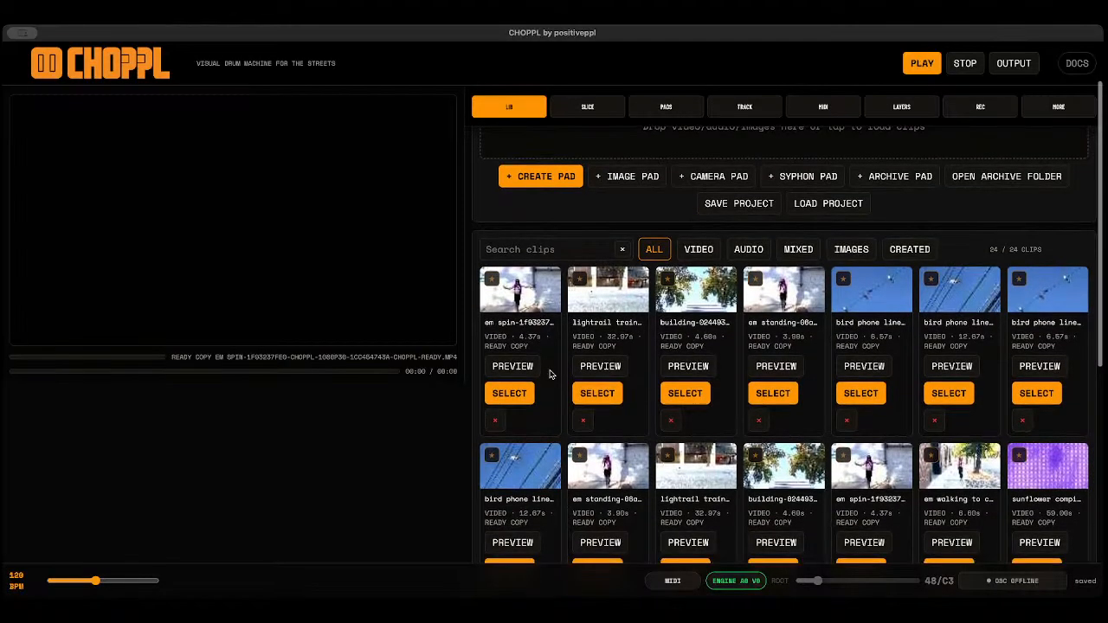
pyautogui.scroll(-1, 550, 372)
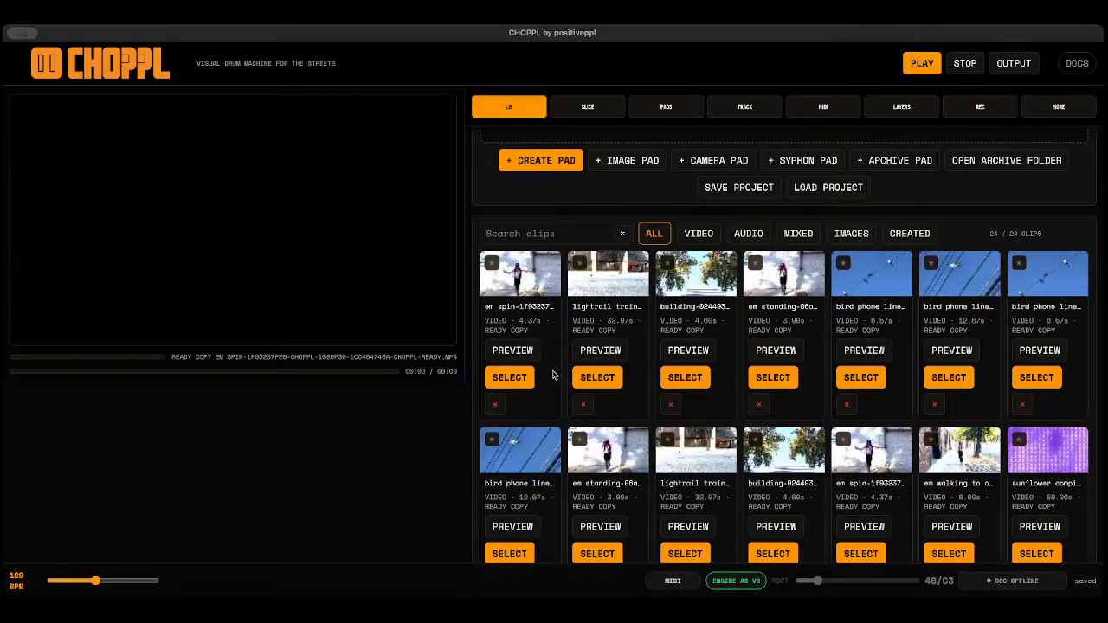
pyautogui.scroll(3, 554, 374)
pyautogui.scroll(1, 616, 384)
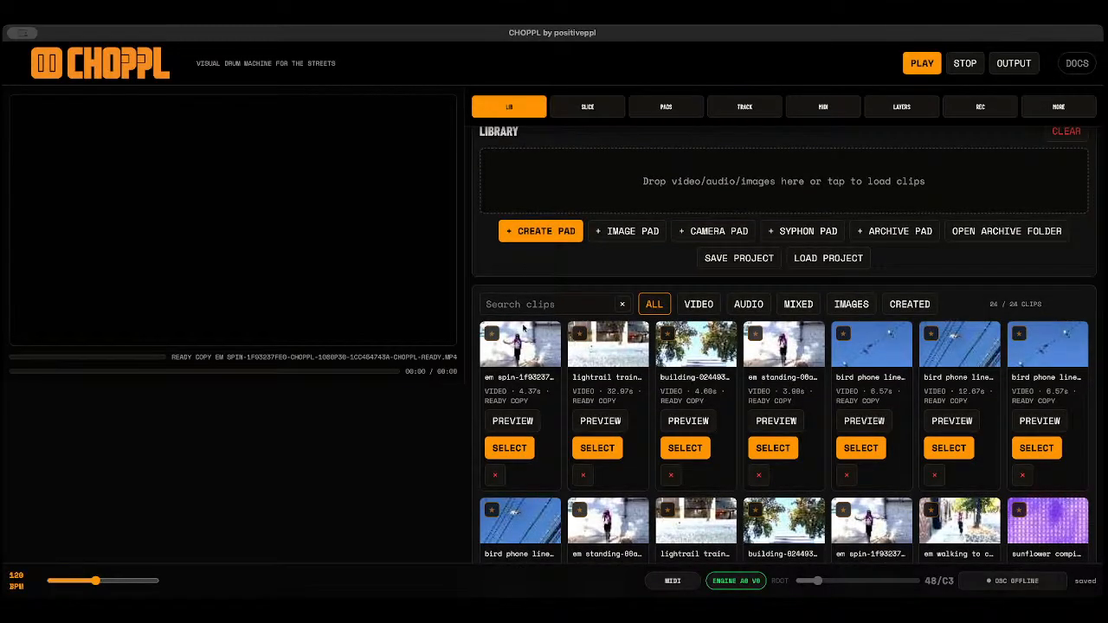
pyautogui.click(491, 333)
pyautogui.click(1019, 510)
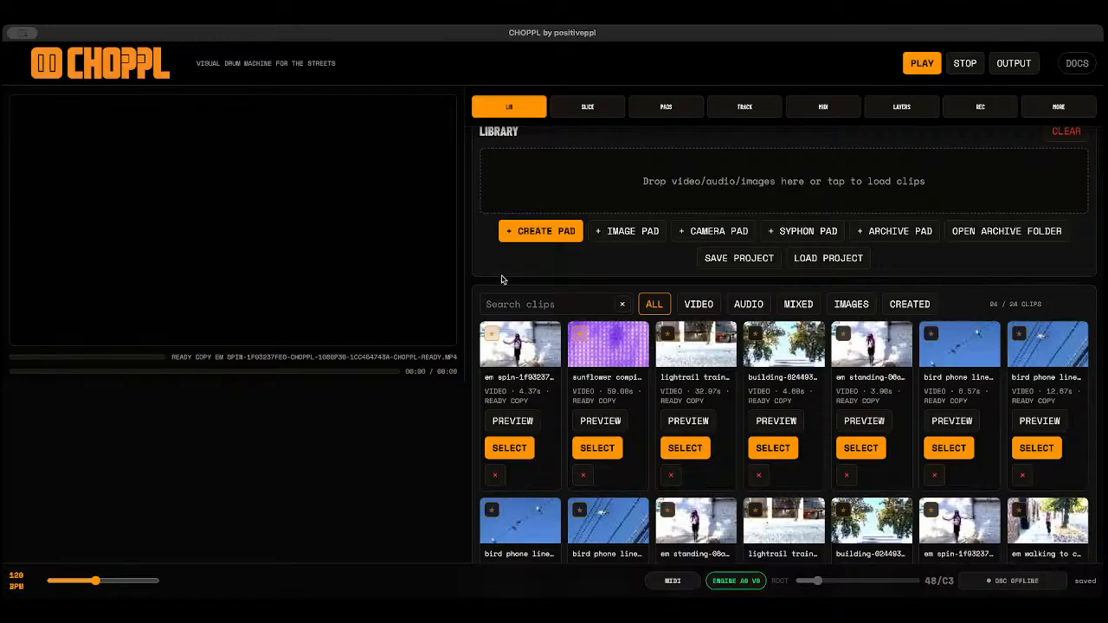
# Tag the purple sunflower compilation clip as FX.
pyautogui.rightClick(624, 352)
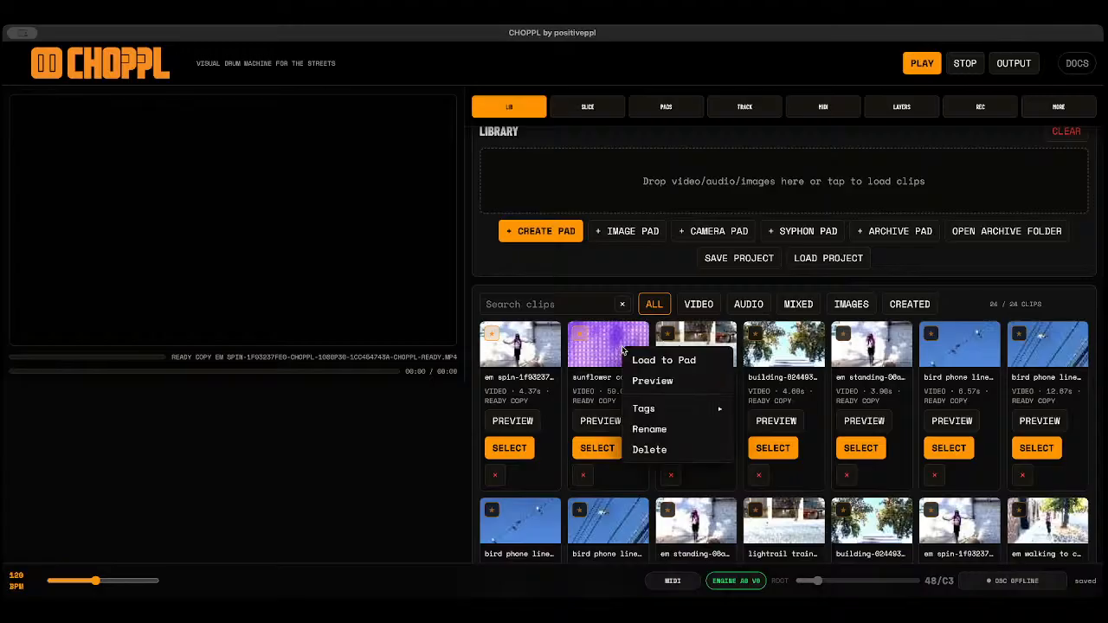
pyautogui.moveTo(673, 419)
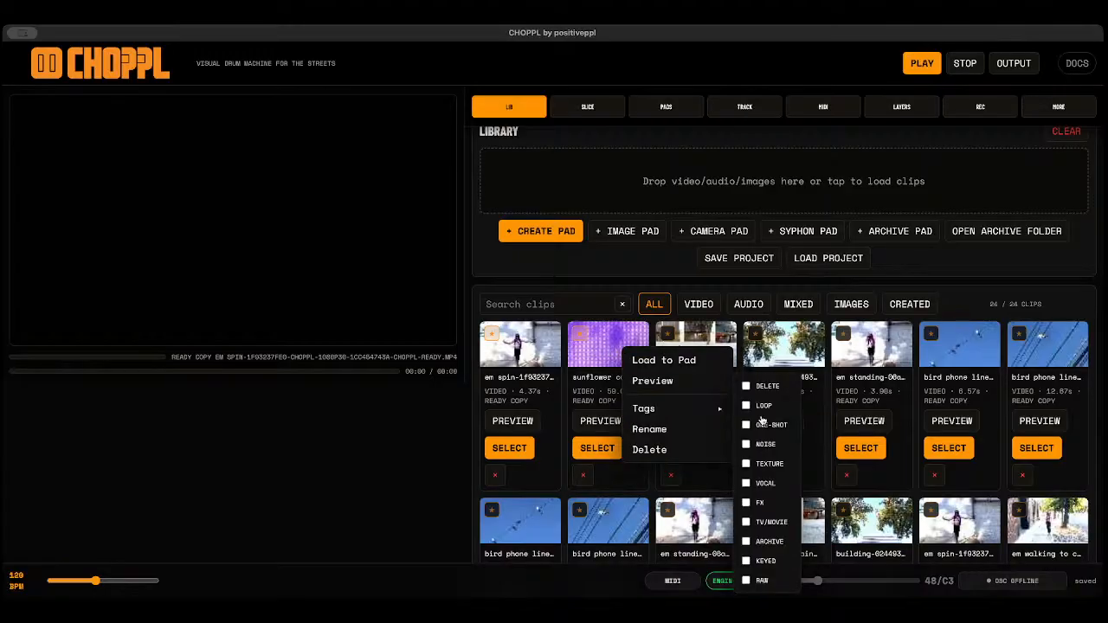
pyautogui.click(760, 503)
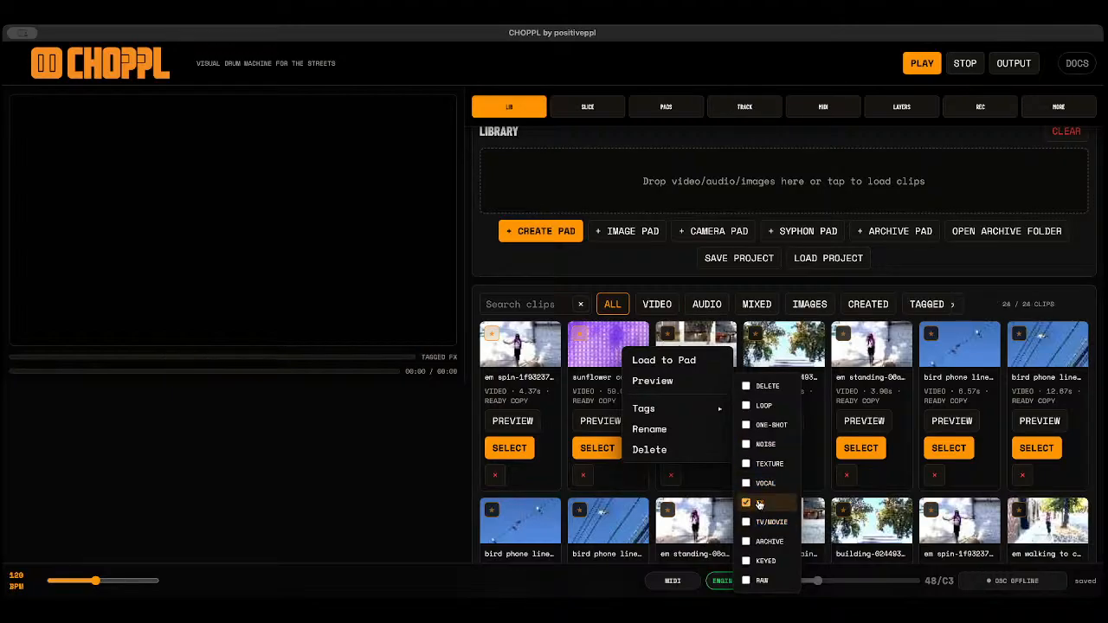
pyautogui.click(606, 346)
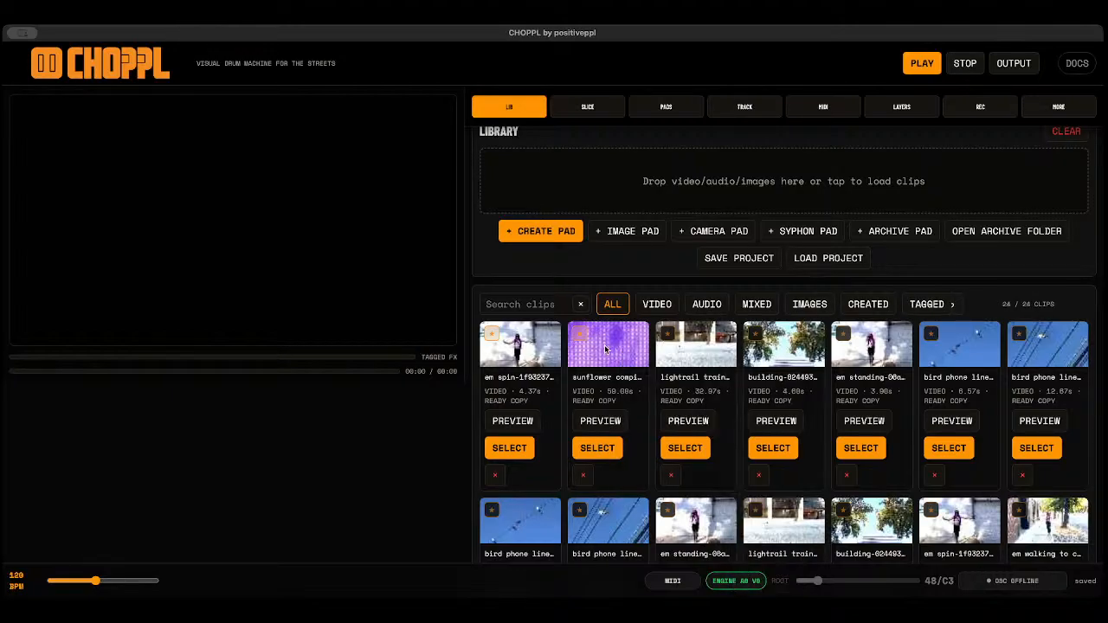
# Filter the library to tagged clips, remove the FX-tagged sunflower compilation clip, and show all clips.
pyautogui.click(928, 305)
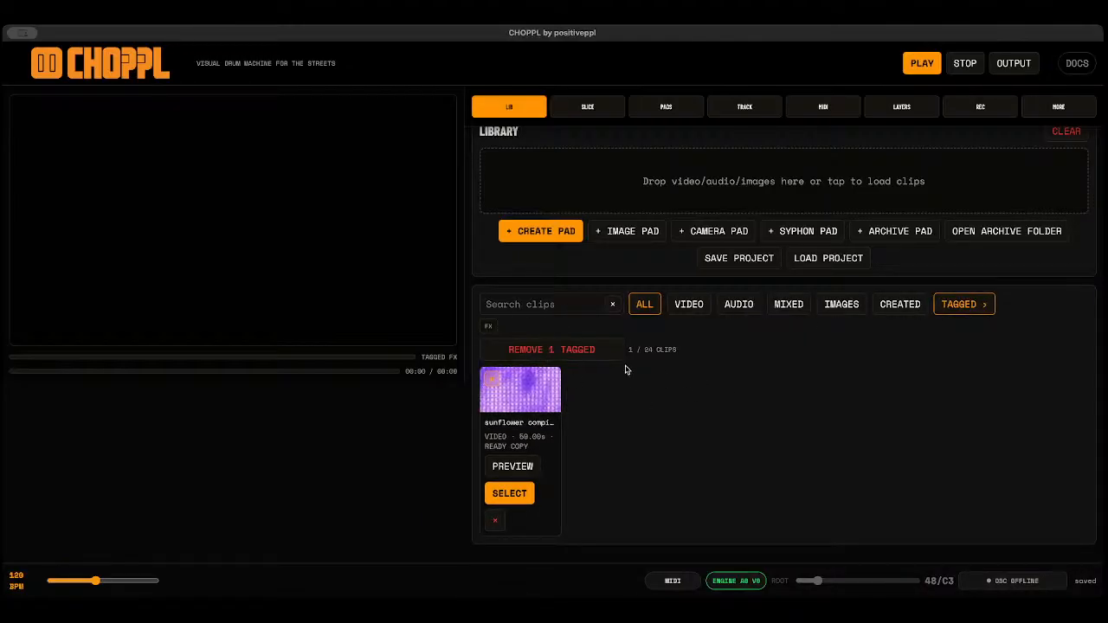
pyautogui.click(522, 350)
pyautogui.click(588, 356)
pyautogui.click(657, 325)
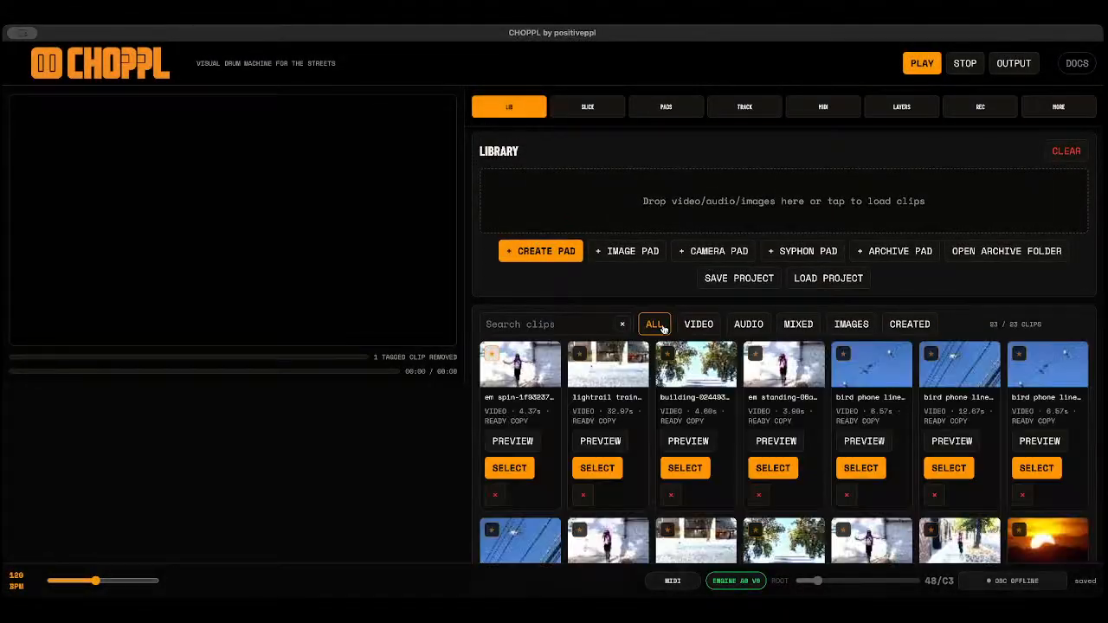
# Assign the favourited em spin clip to pad 01 in bank A and trigger the pad to play it.
pyautogui.scroll(-1, 845, 478)
pyautogui.scroll(-3, 697, 390)
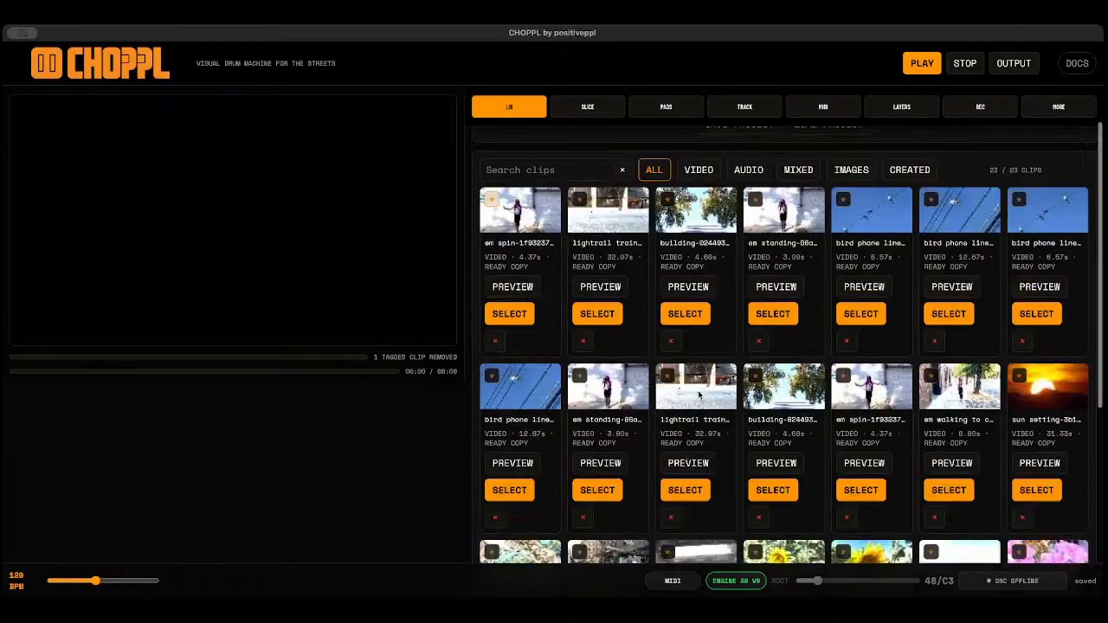
pyautogui.scroll(2, 705, 394)
pyautogui.scroll(3, 706, 393)
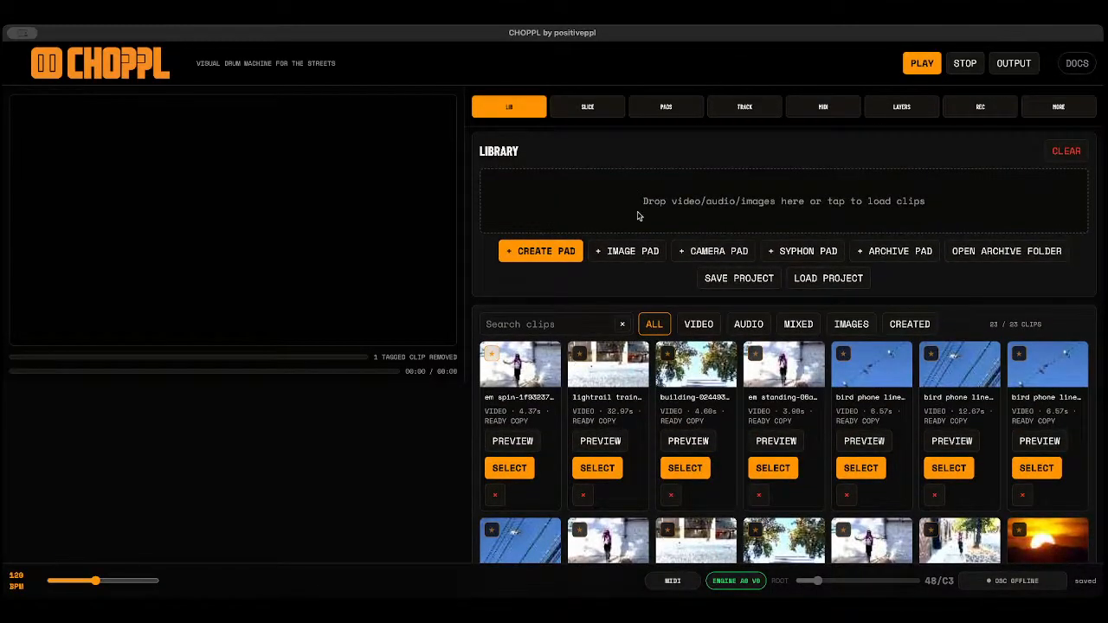
pyautogui.scroll(-1, 675, 344)
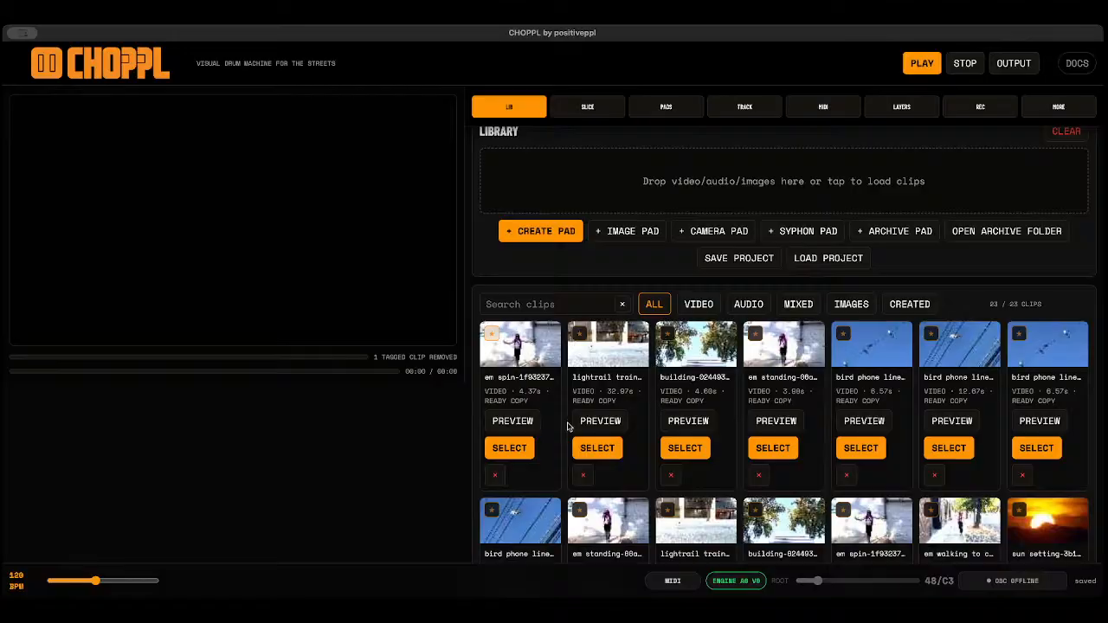
pyautogui.click(509, 448)
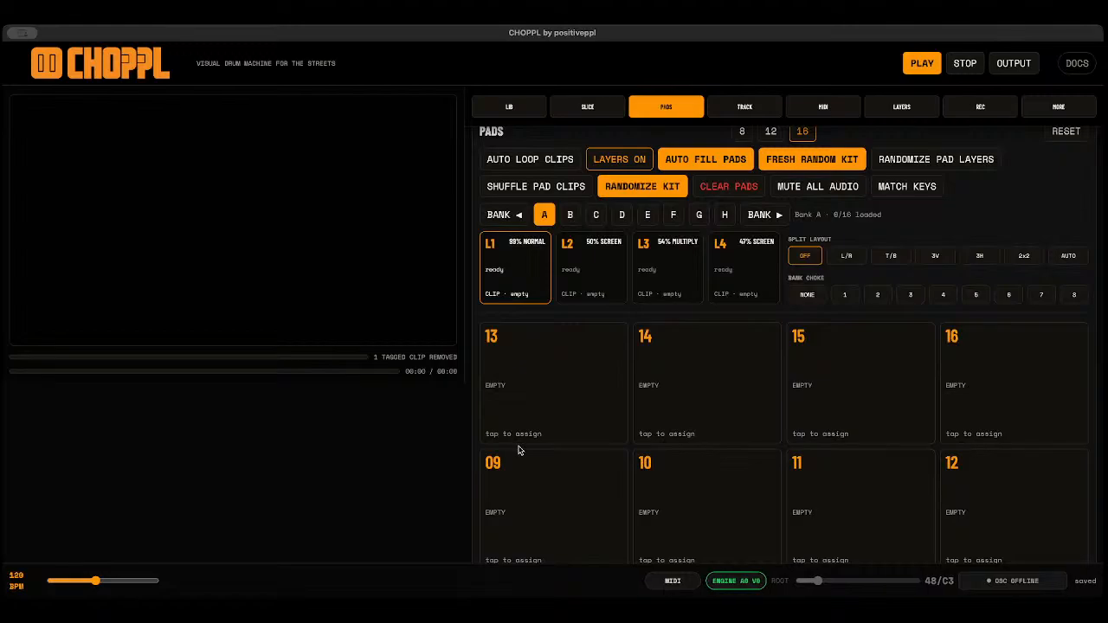
pyautogui.scroll(-5, 519, 451)
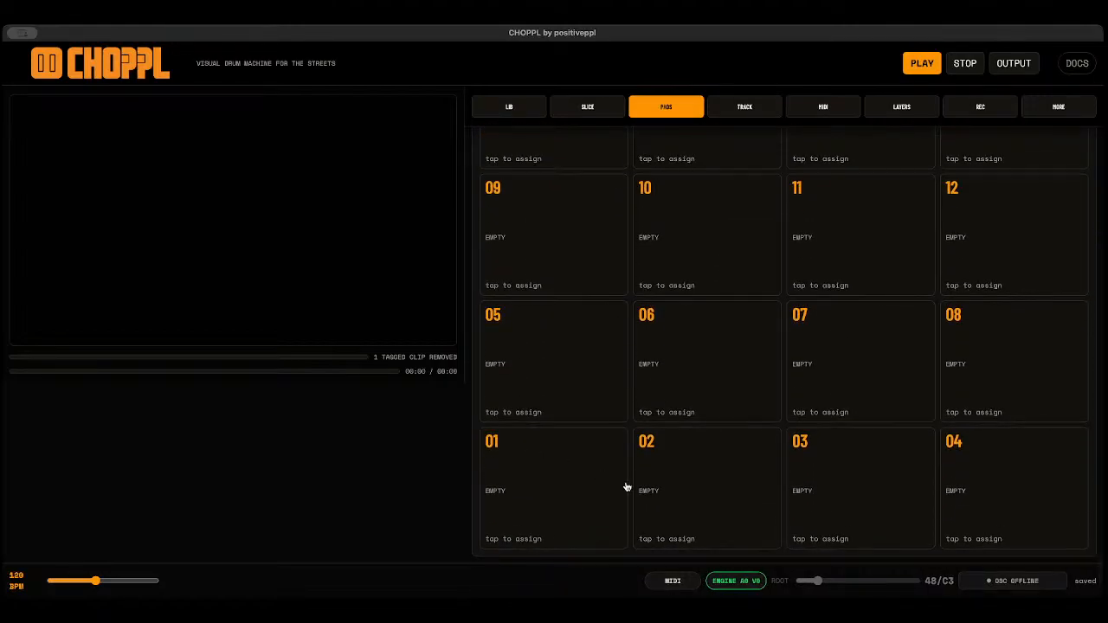
pyautogui.click(574, 482)
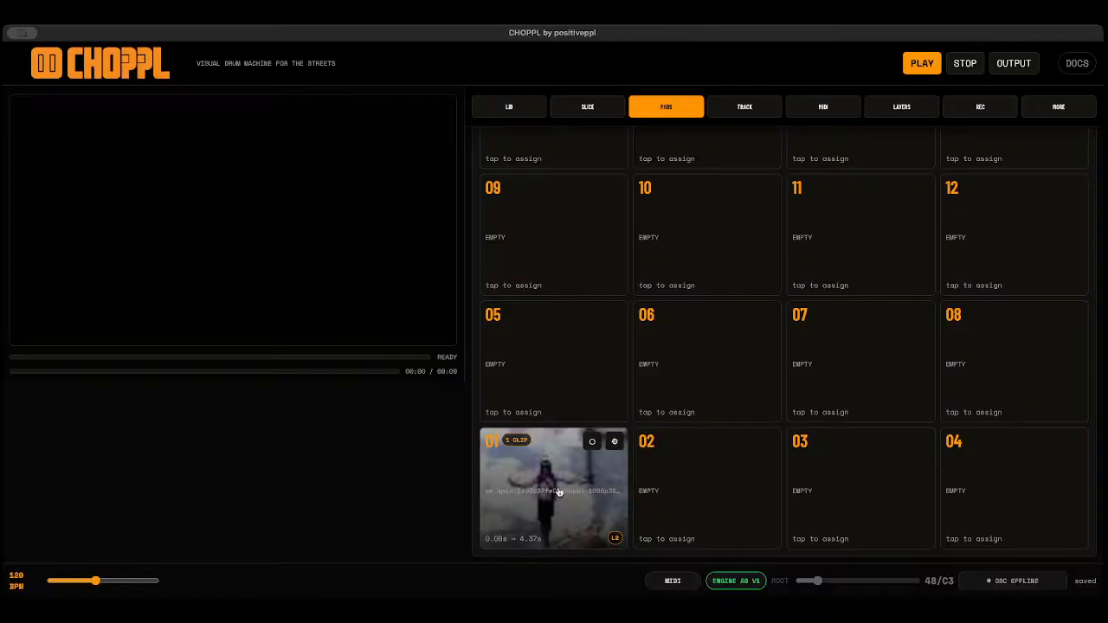
pyautogui.click(558, 491)
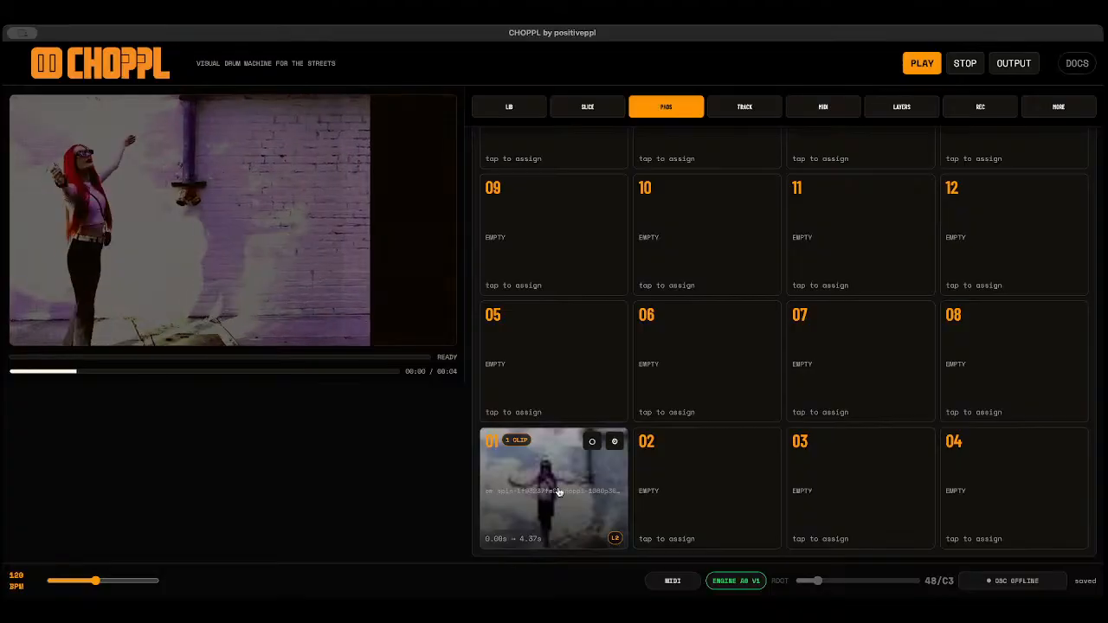
pyautogui.click(559, 492)
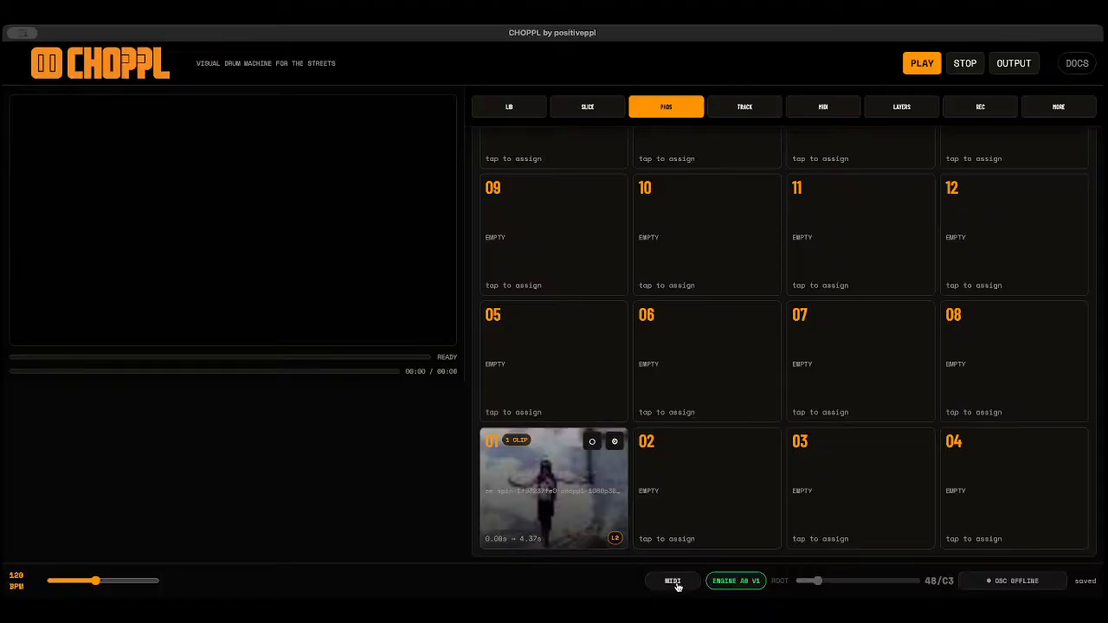
# Turn MIDI on and set the root note to 48/C3.
pyautogui.click(678, 583)
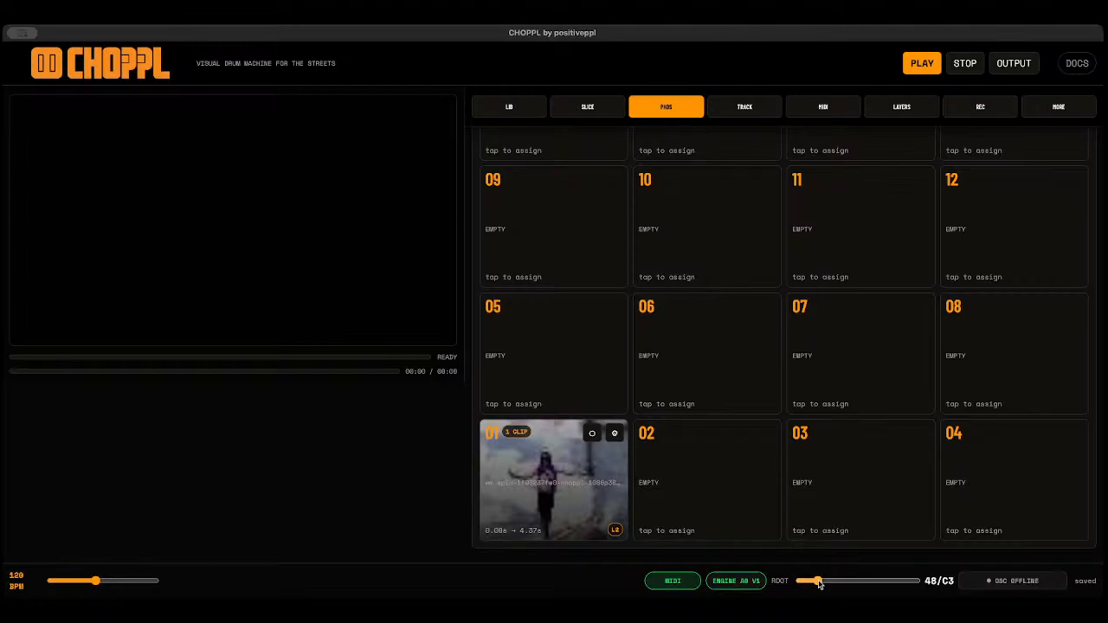
pyautogui.moveTo(818, 584)
pyautogui.mouseDown()
pyautogui.moveTo(789, 586)
pyautogui.moveTo(817, 585)
pyautogui.mouseUp()
pyautogui.scroll(5, 836, 396)
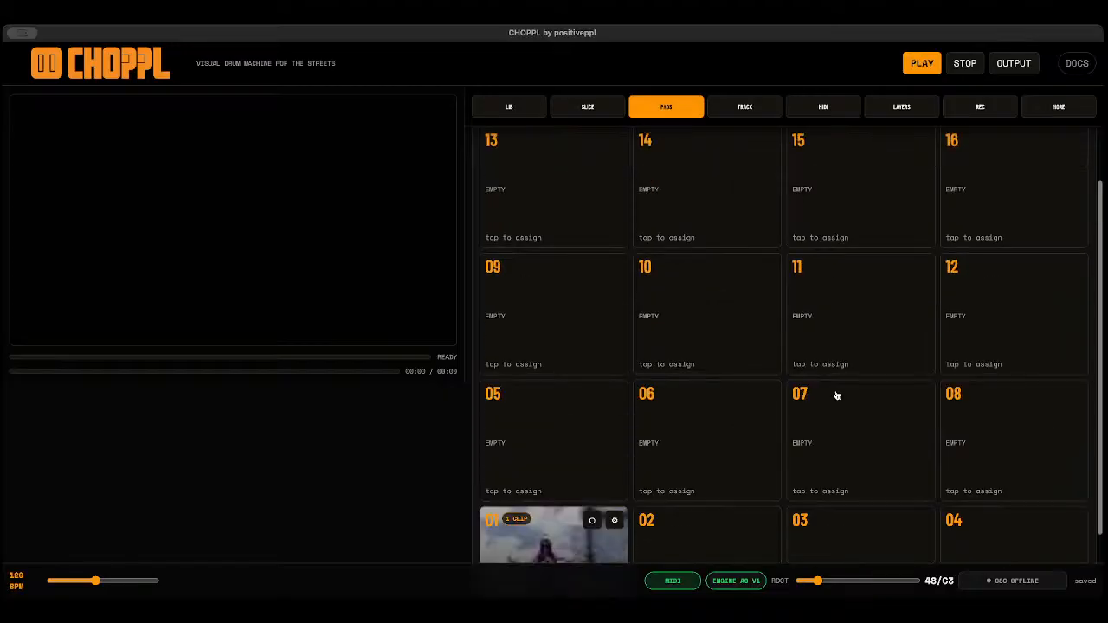
# Clear the MIDI monitor log, check the controller's incoming note messages, and stop playback.
pyautogui.click(825, 107)
pyautogui.click(608, 279)
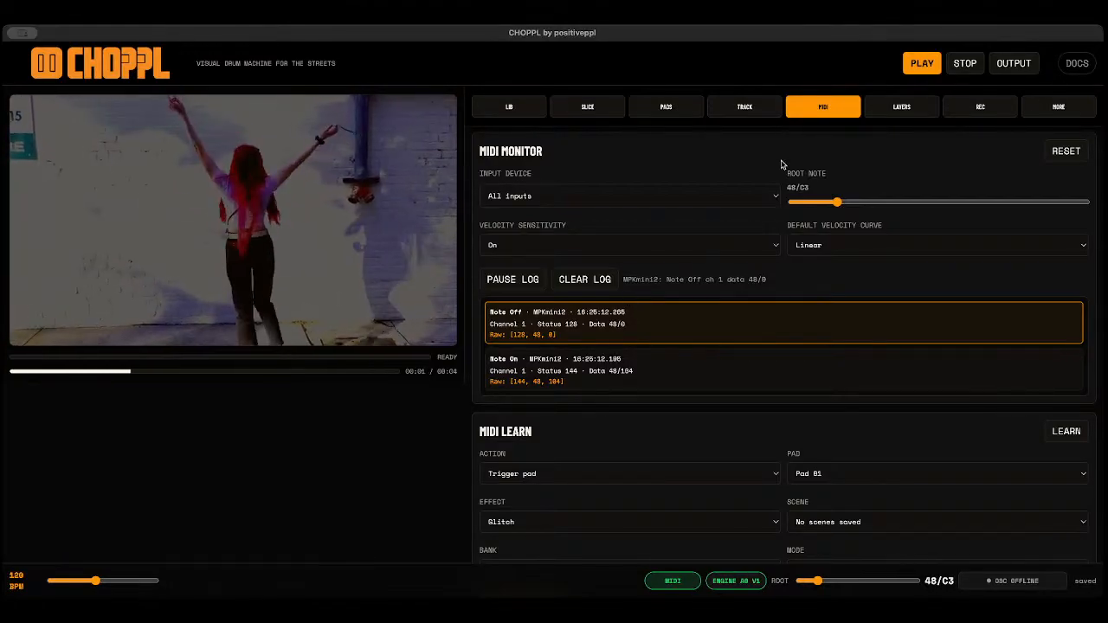
pyautogui.click(966, 64)
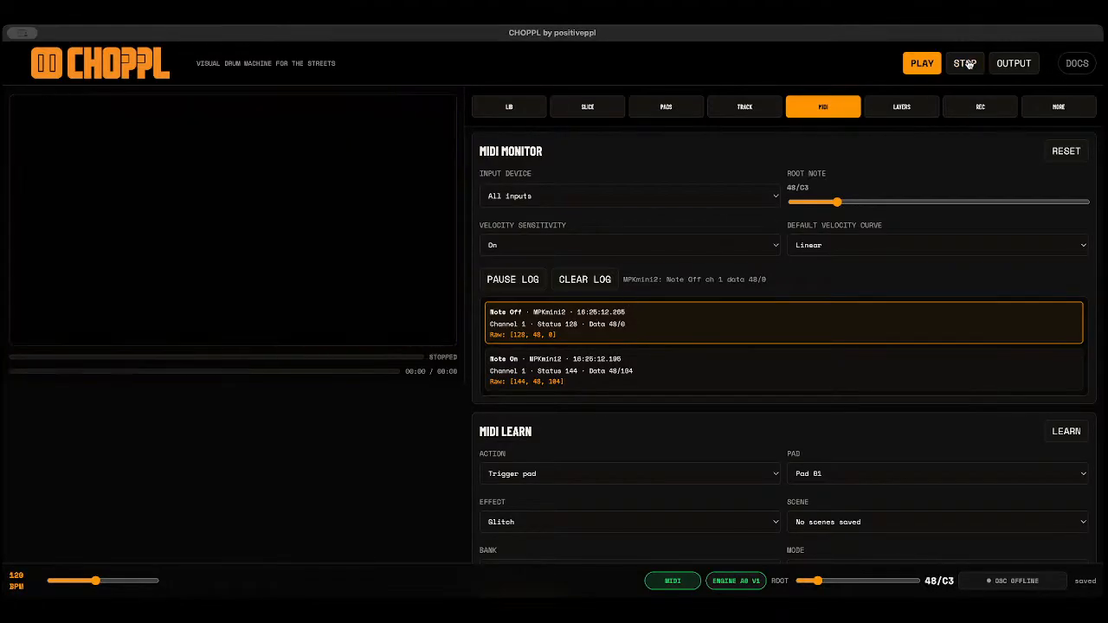
# Assign the building clip from the library to pad 15 in bank A and trigger the pad.
pyautogui.click(502, 116)
pyautogui.scroll(-5, 633, 458)
pyautogui.scroll(3, 635, 459)
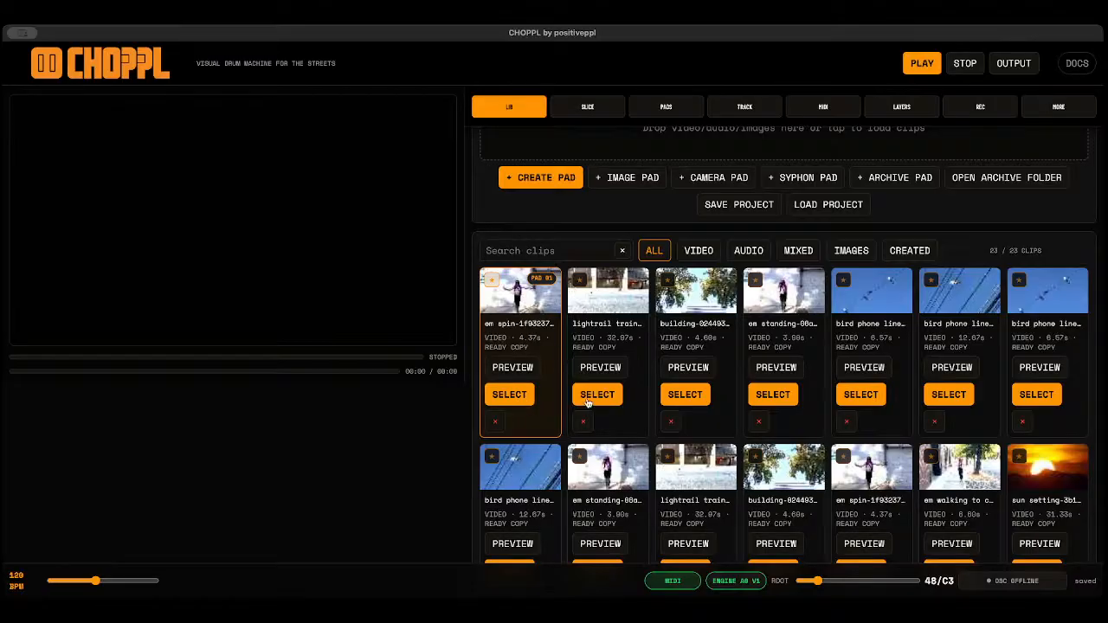
pyautogui.scroll(3, 627, 394)
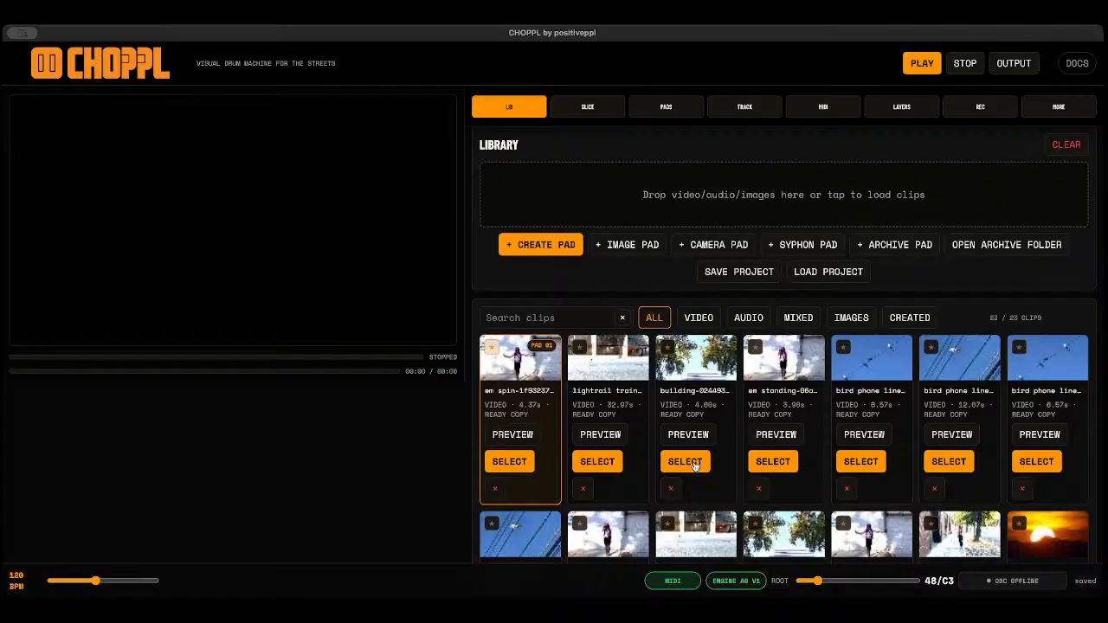
pyautogui.click(684, 461)
pyautogui.scroll(-5, 858, 409)
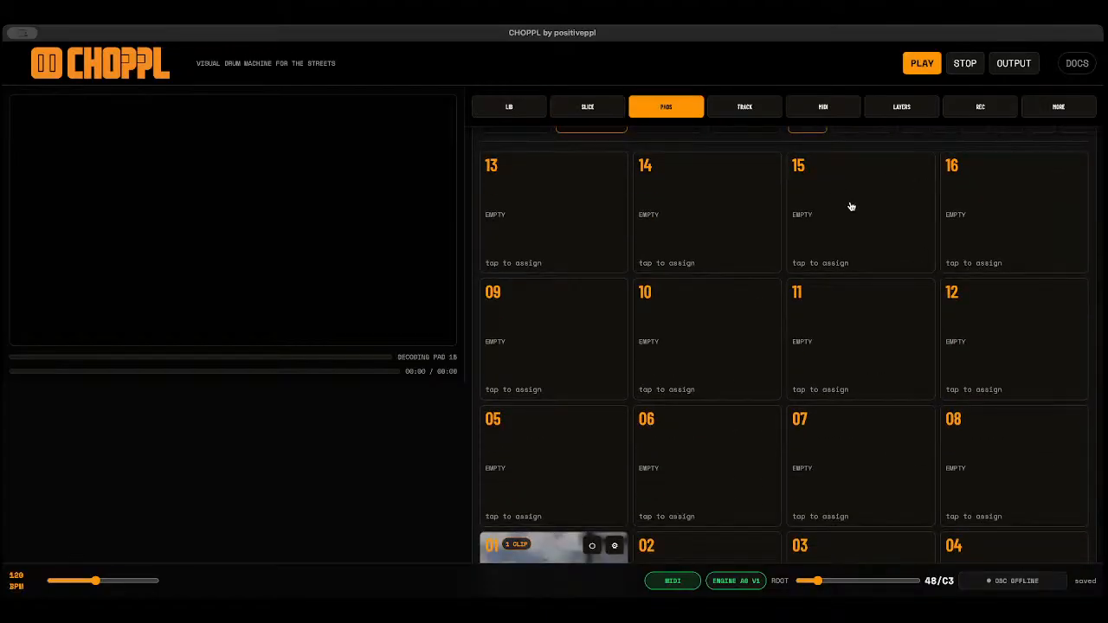
pyautogui.click(851, 206)
pyautogui.click(853, 231)
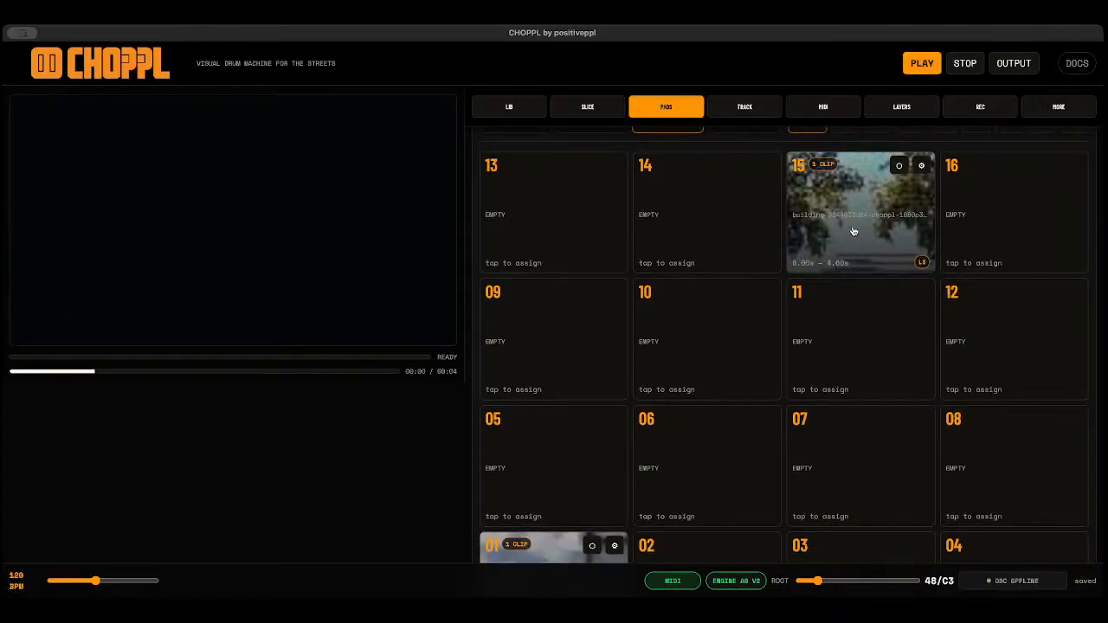
# Switch the pads from Layers On to Classic One Clip mode and alternately trigger pads 15 and 01.
pyautogui.scroll(3, 853, 232)
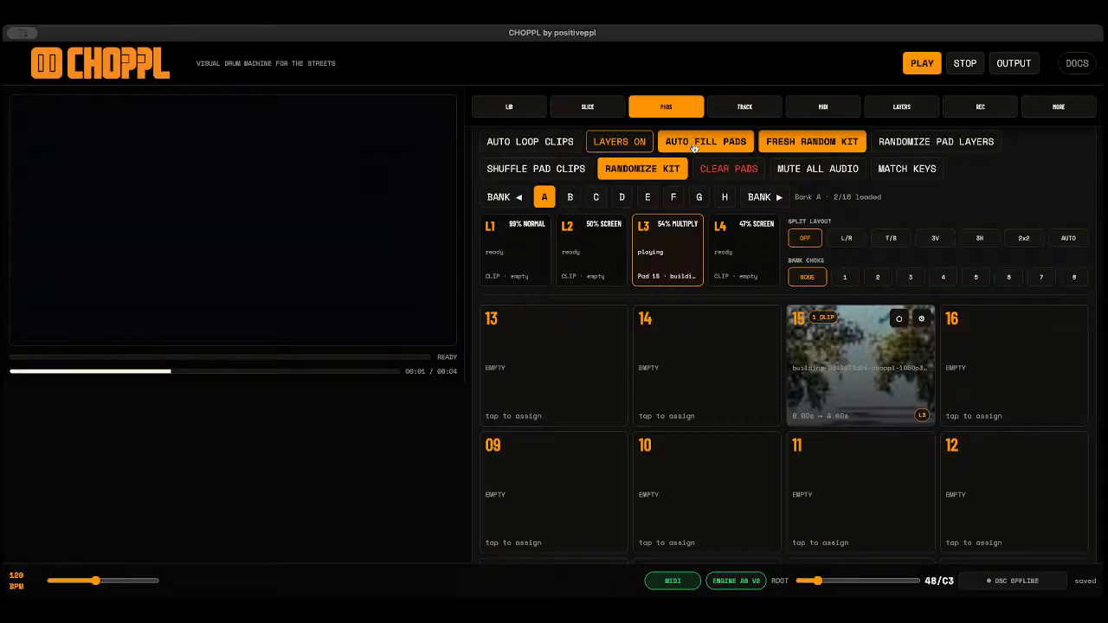
pyautogui.click(640, 145)
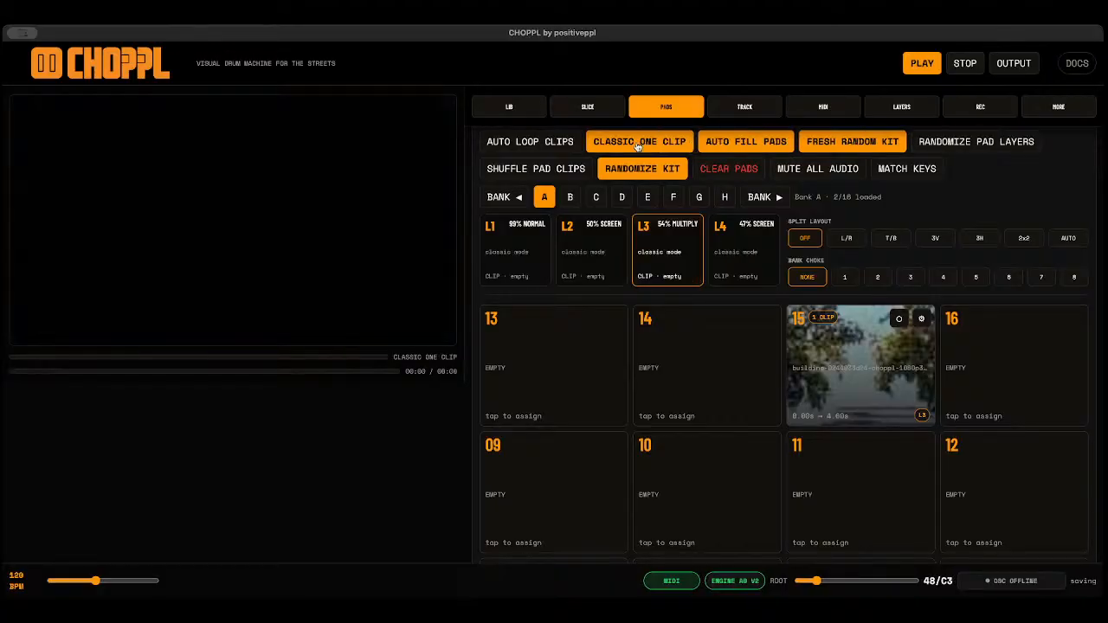
pyautogui.click(854, 381)
pyautogui.scroll(-3, 855, 381)
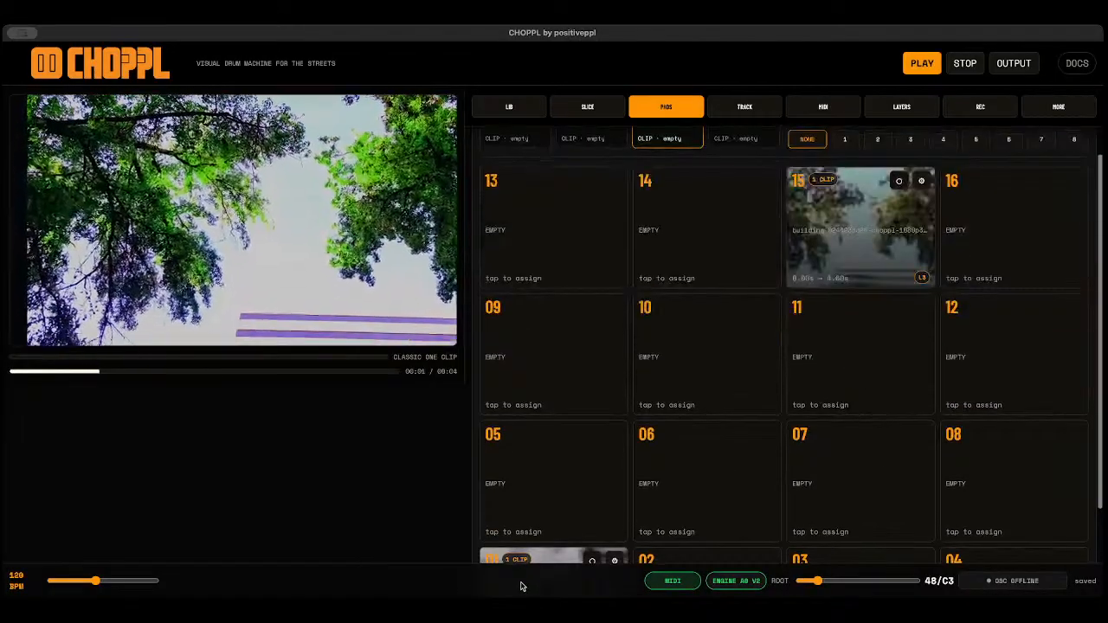
pyautogui.scroll(-2, 557, 484)
pyautogui.click(552, 515)
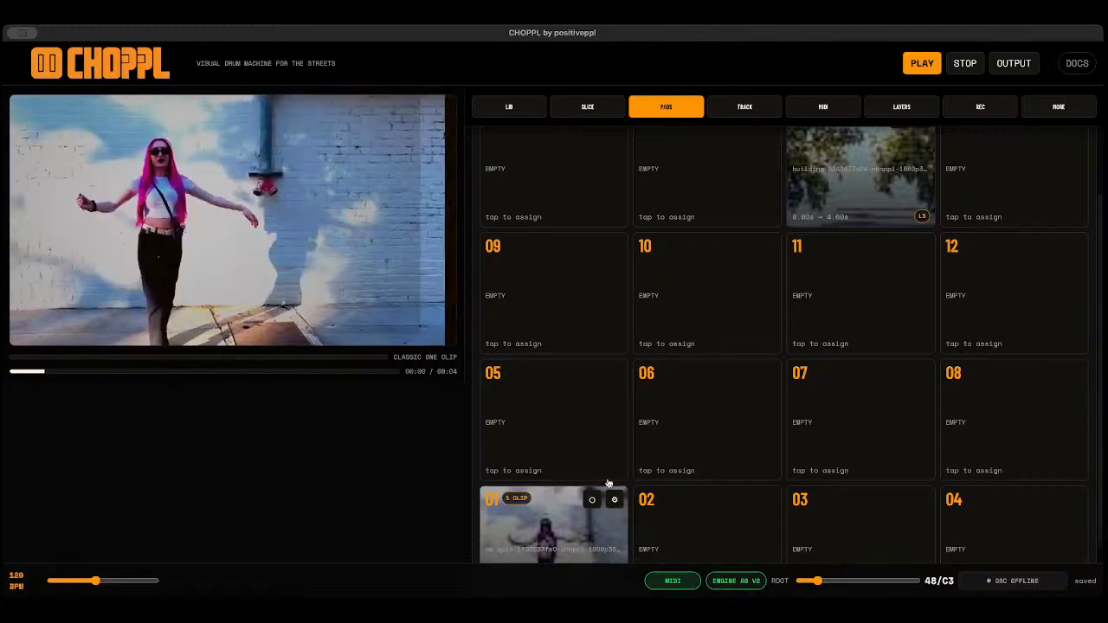
pyautogui.scroll(2, 823, 327)
pyautogui.scroll(1, 823, 327)
pyautogui.click(829, 320)
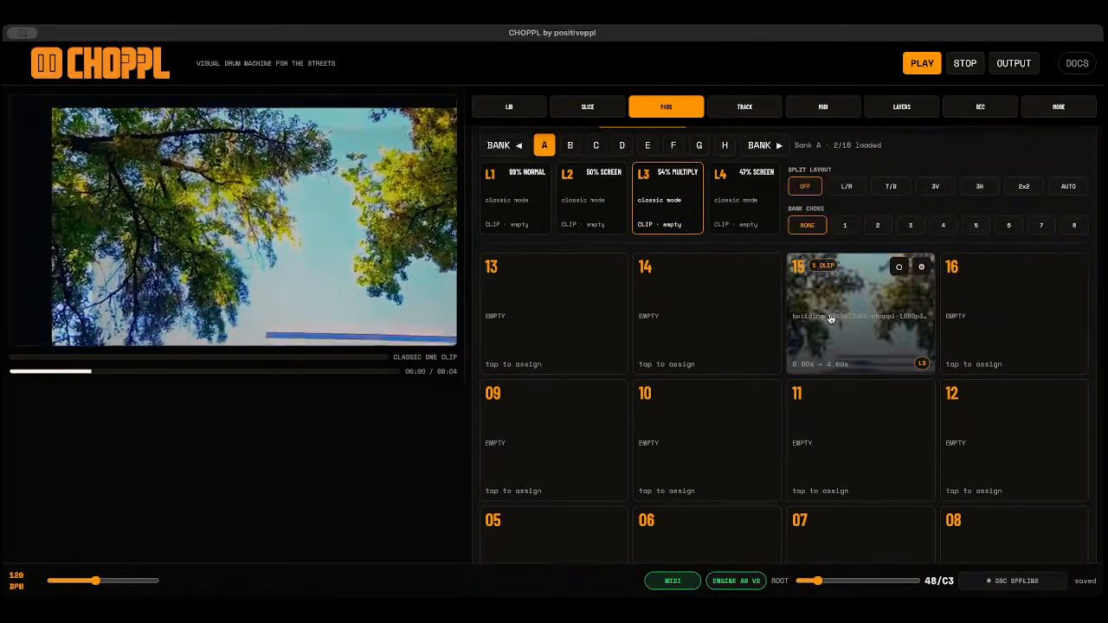
pyautogui.scroll(1, 782, 460)
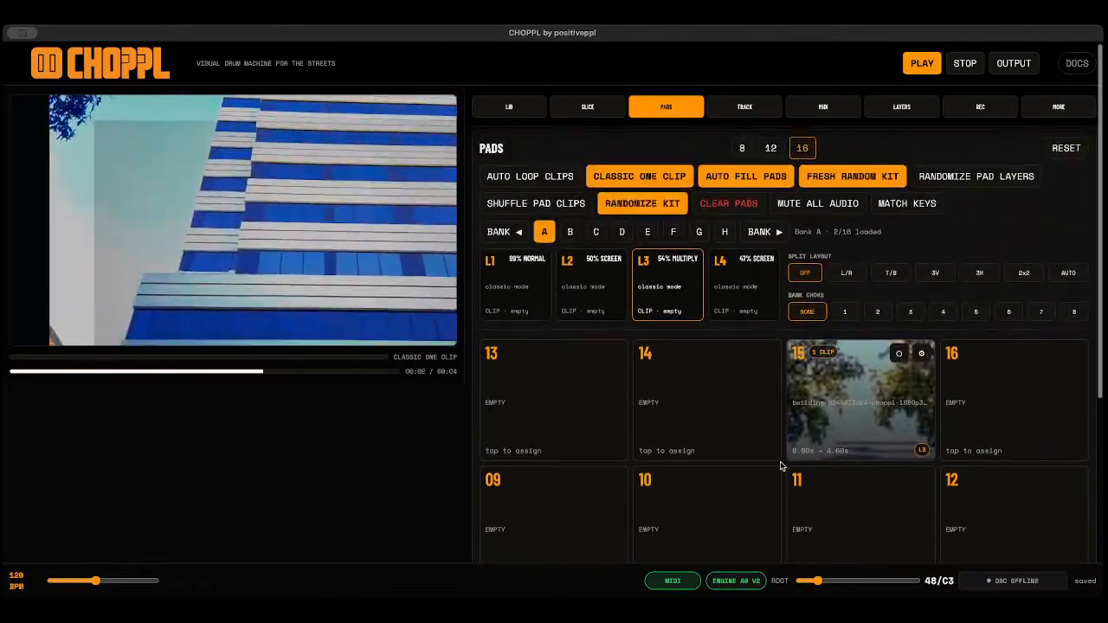
# Auto-fill the empty pads in bank A with library clips and look over the filled grid.
pyautogui.scroll(-4, 781, 465)
pyautogui.scroll(3, 782, 465)
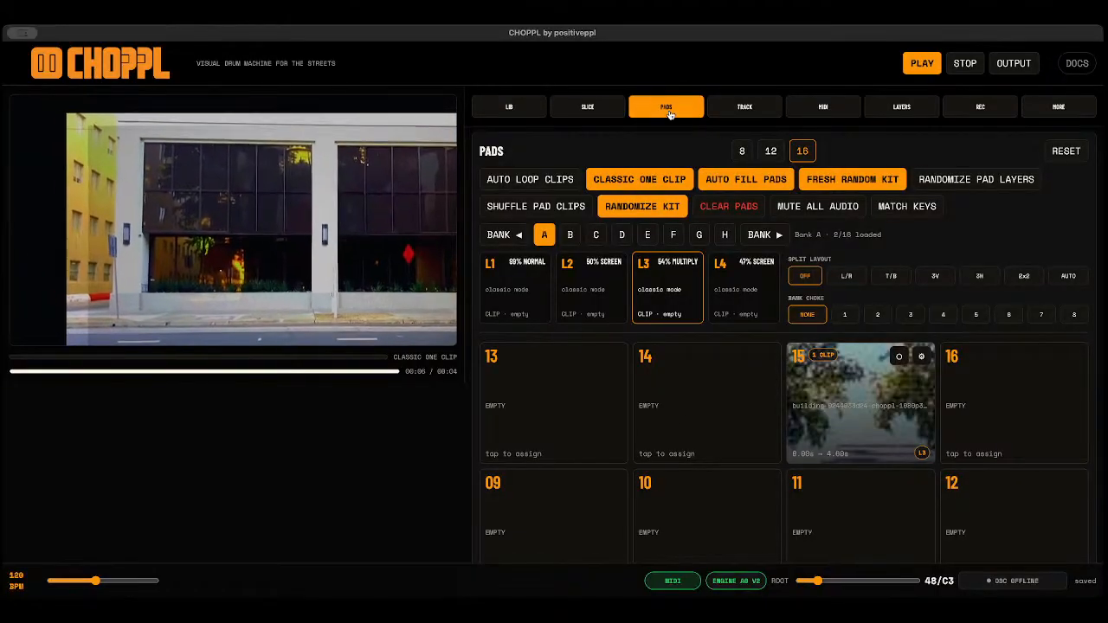
pyautogui.click(738, 181)
pyautogui.scroll(-2, 811, 449)
pyautogui.scroll(-2, 811, 449)
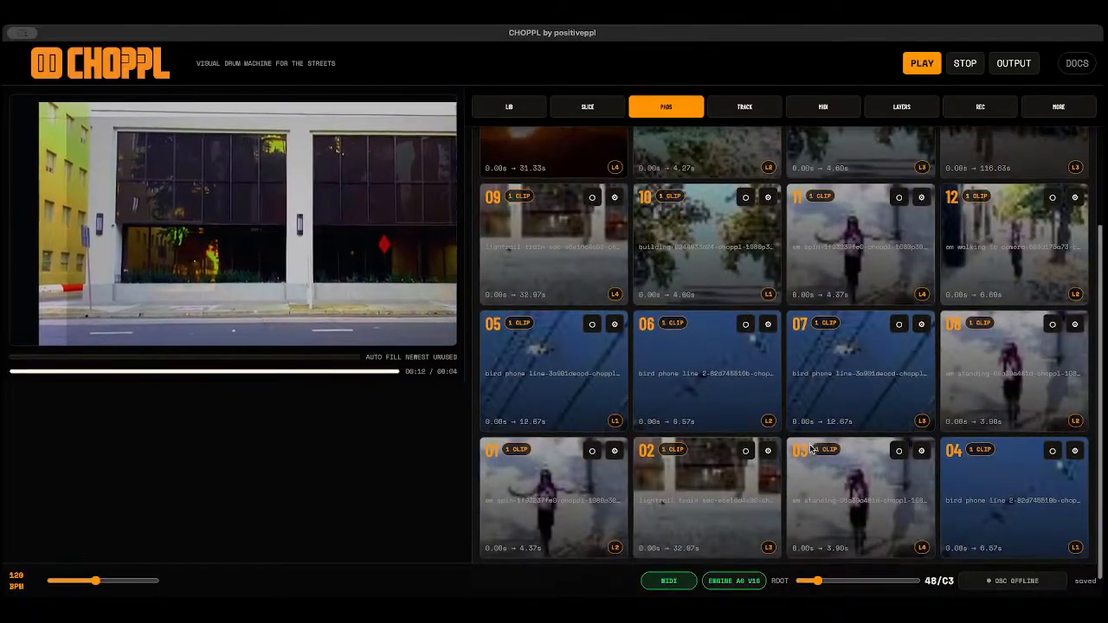
pyautogui.scroll(1, 811, 449)
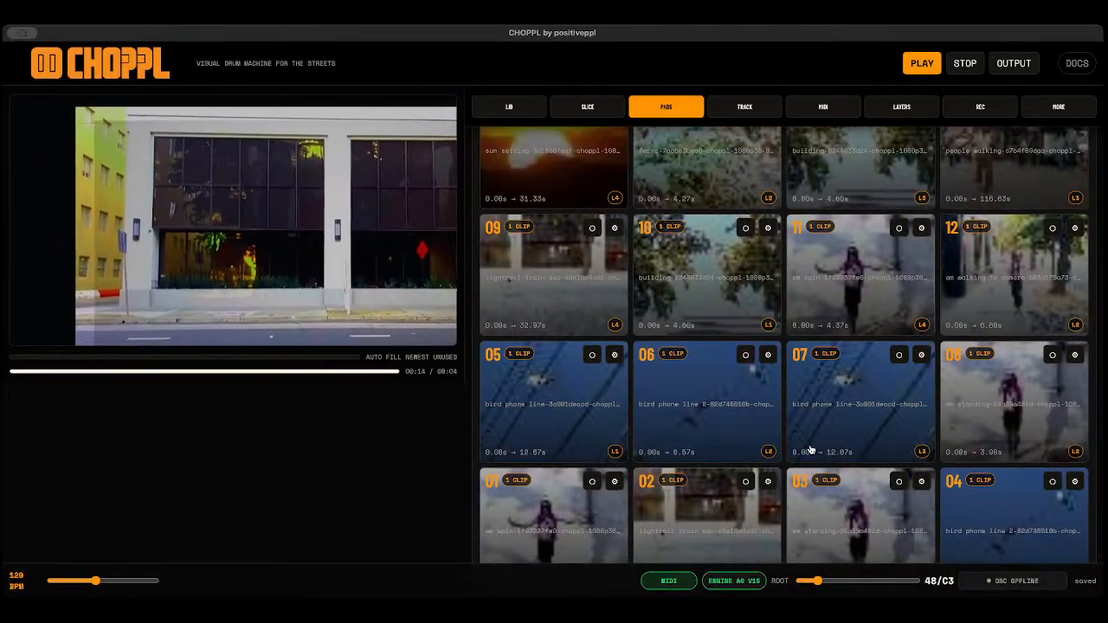
pyautogui.scroll(2, 777, 383)
pyautogui.scroll(-3, 777, 384)
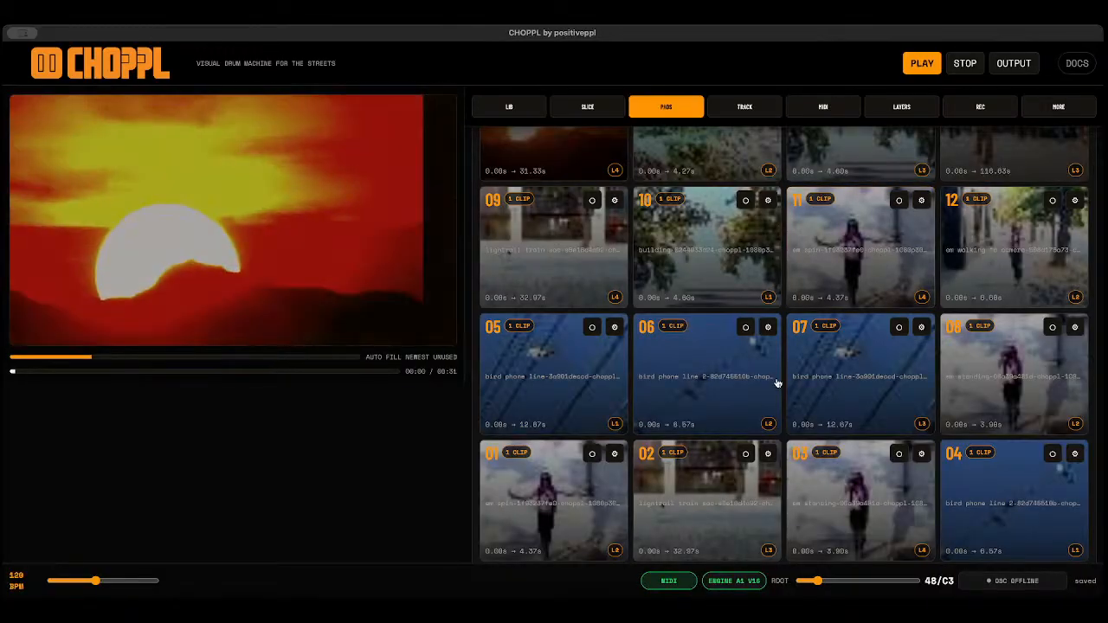
# Stop playback and mute pad 16, which holds the people walking clip.
pyautogui.click(969, 64)
pyautogui.scroll(3, 885, 251)
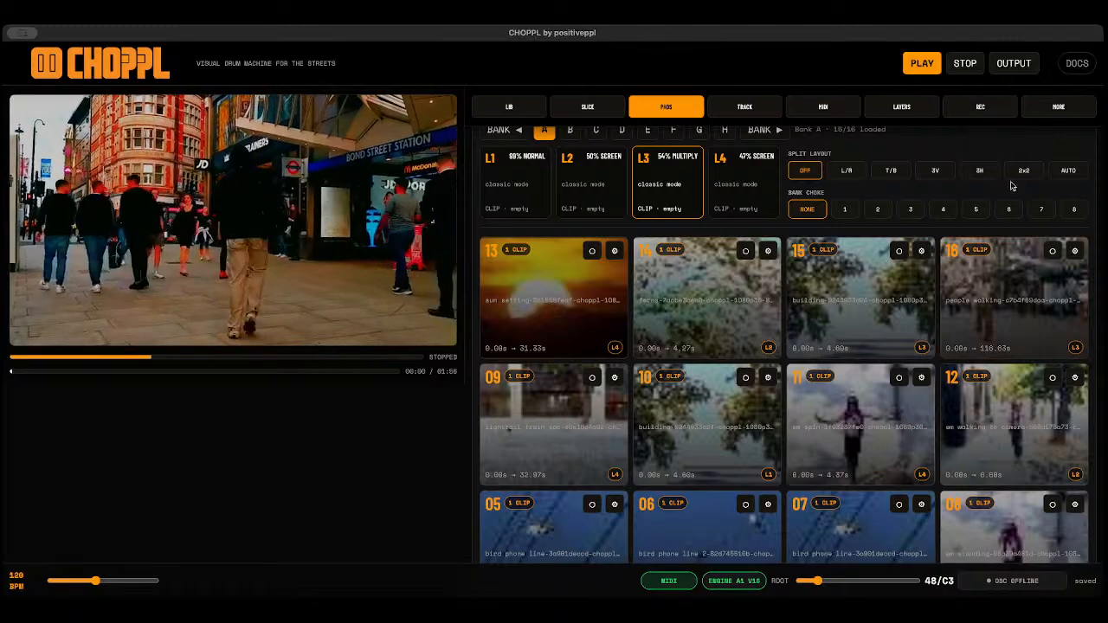
pyautogui.click(965, 67)
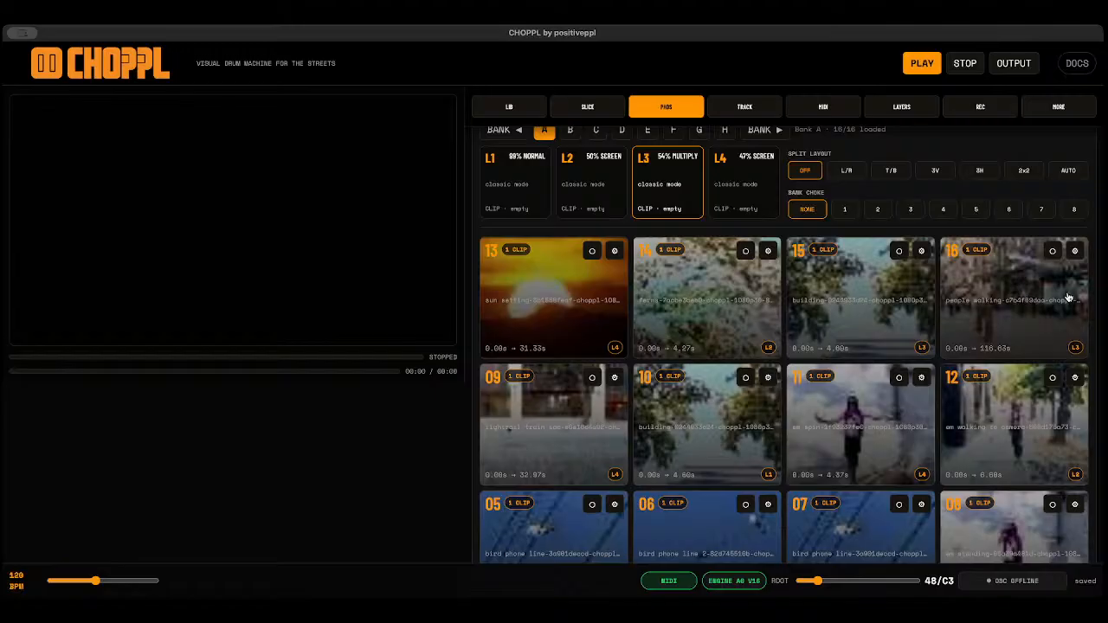
pyautogui.click(1051, 252)
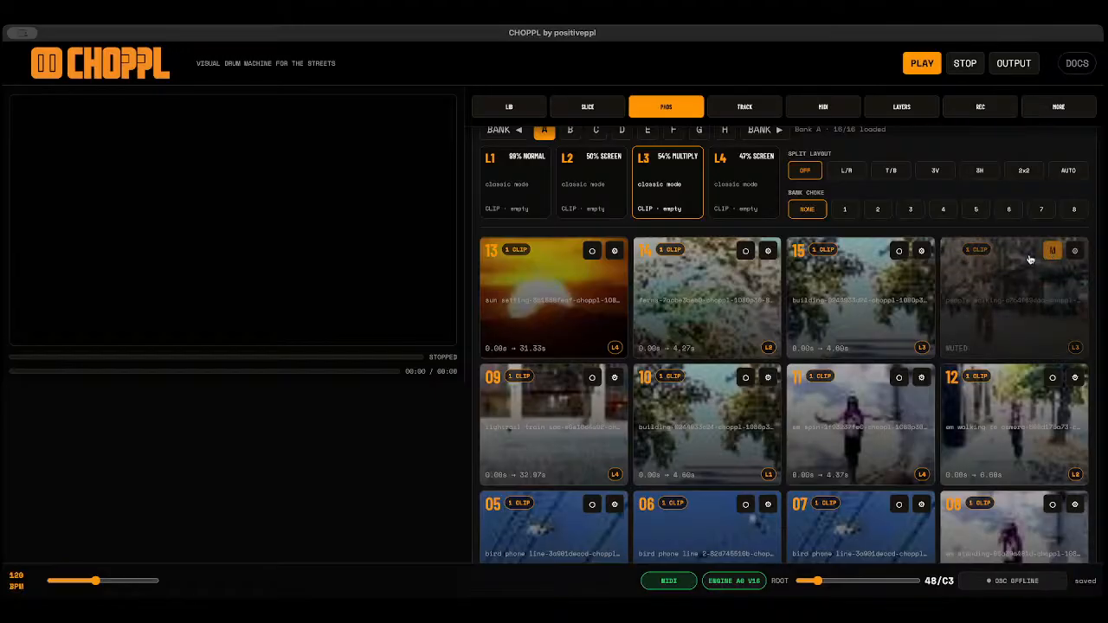
# Mute the audio of all pads, toggling the setting off and on again to test it.
pyautogui.scroll(1, 909, 188)
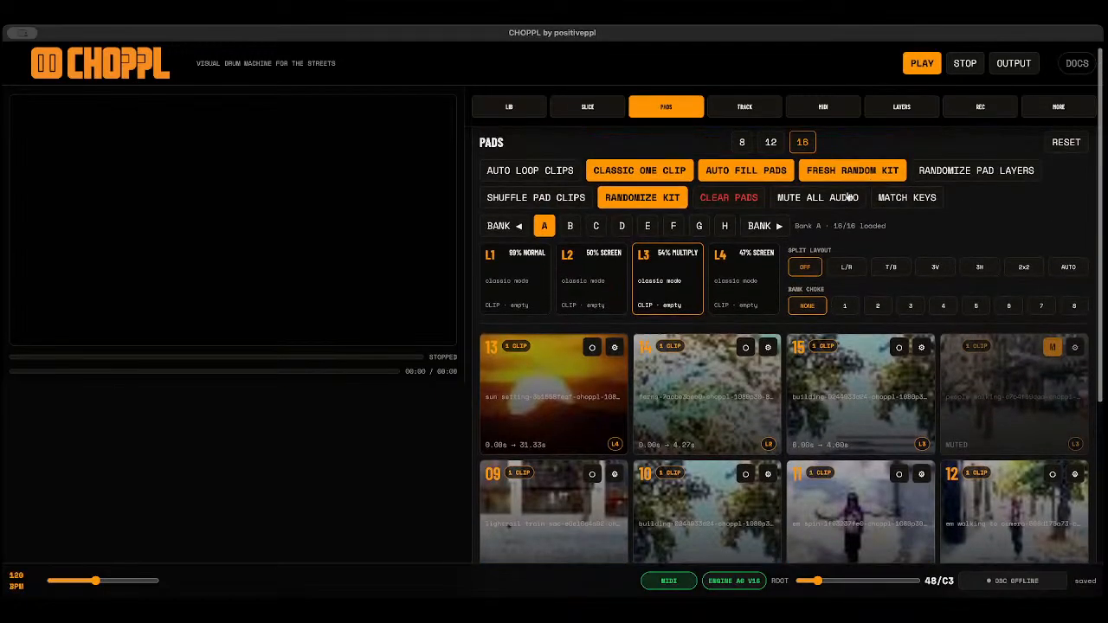
pyautogui.click(836, 199)
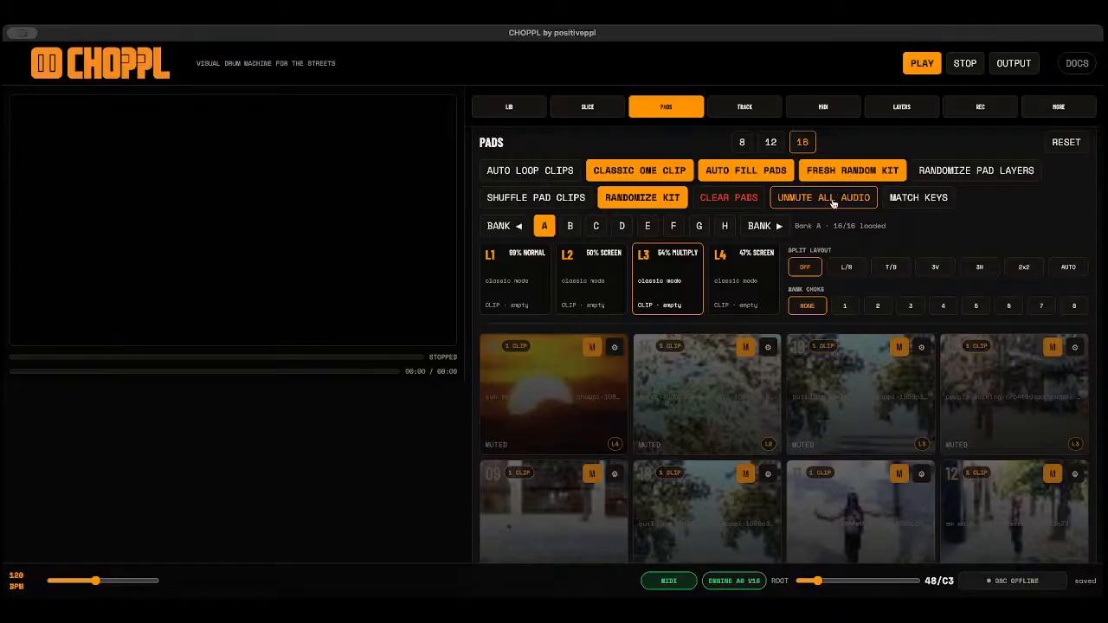
pyautogui.click(834, 203)
pyautogui.click(833, 204)
# Trigger pads 16, 15, 14 and 13 in turn to play their clips with the audio muted.
pyautogui.scroll(-1, 906, 372)
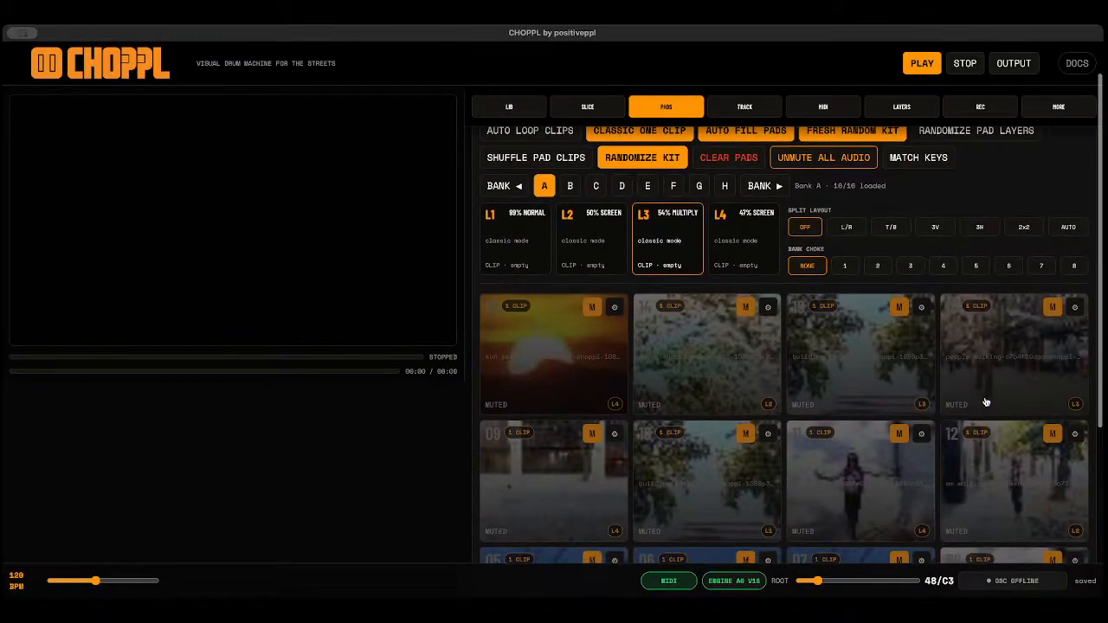
pyautogui.click(1035, 374)
pyautogui.click(847, 367)
pyautogui.click(709, 372)
pyautogui.click(569, 366)
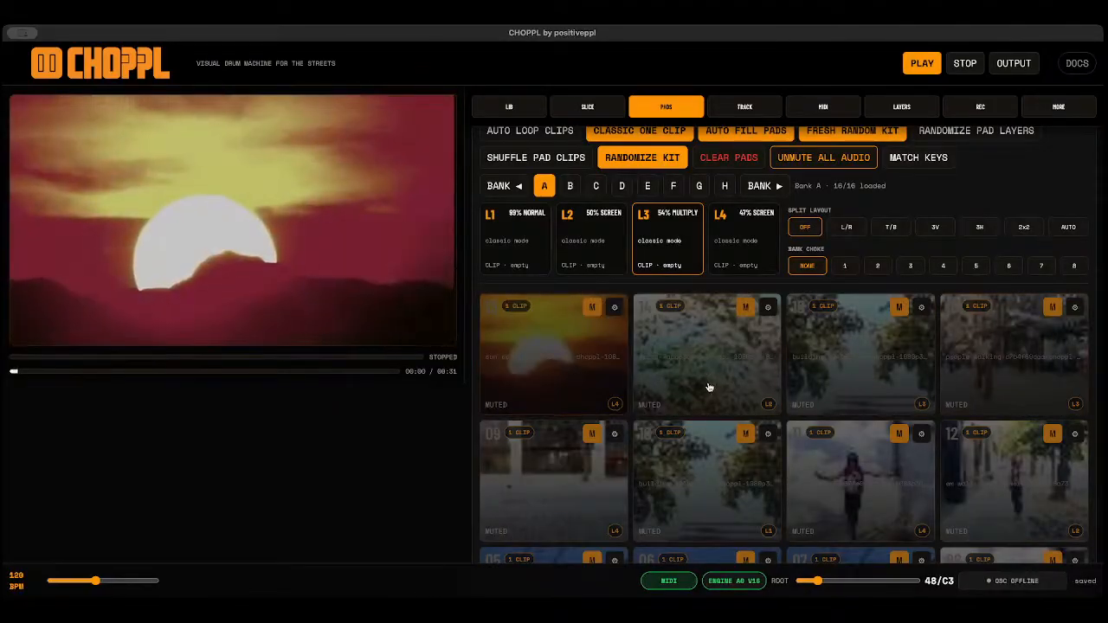
# Stop playback, turn on Auto Loop Clips, and trigger the sun setting clip on pad 13.
pyautogui.scroll(1, 709, 384)
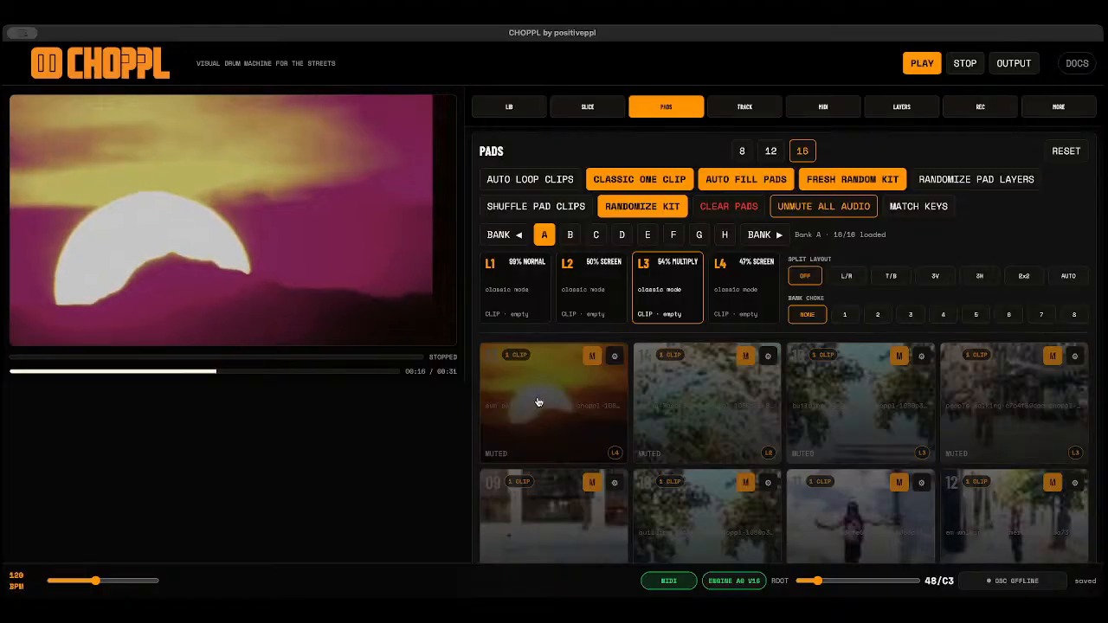
pyautogui.click(963, 64)
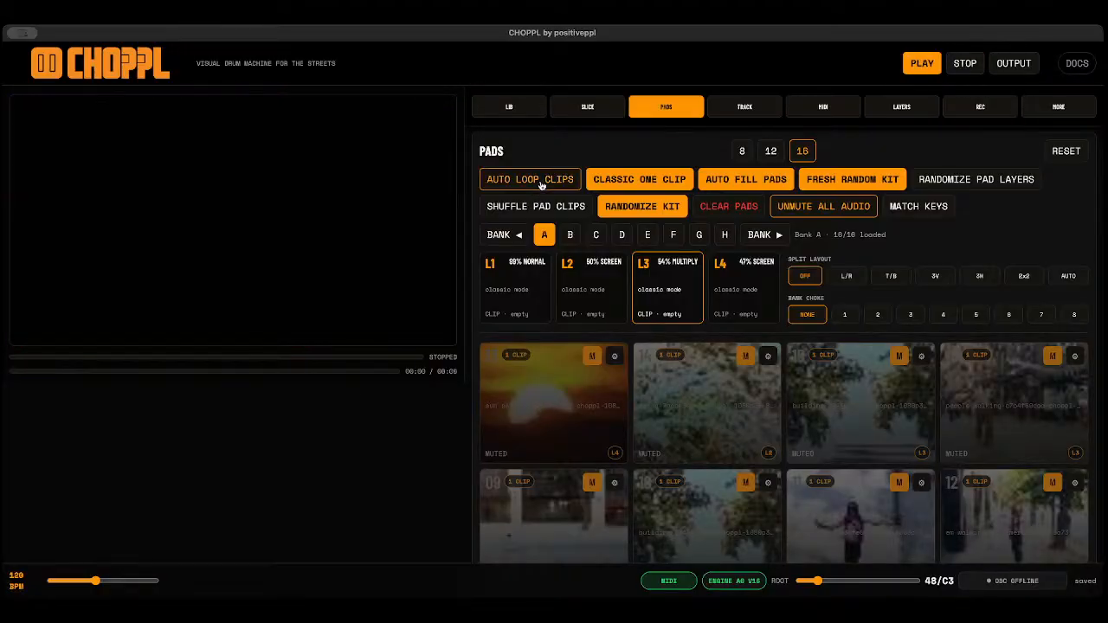
pyautogui.scroll(-1, 716, 454)
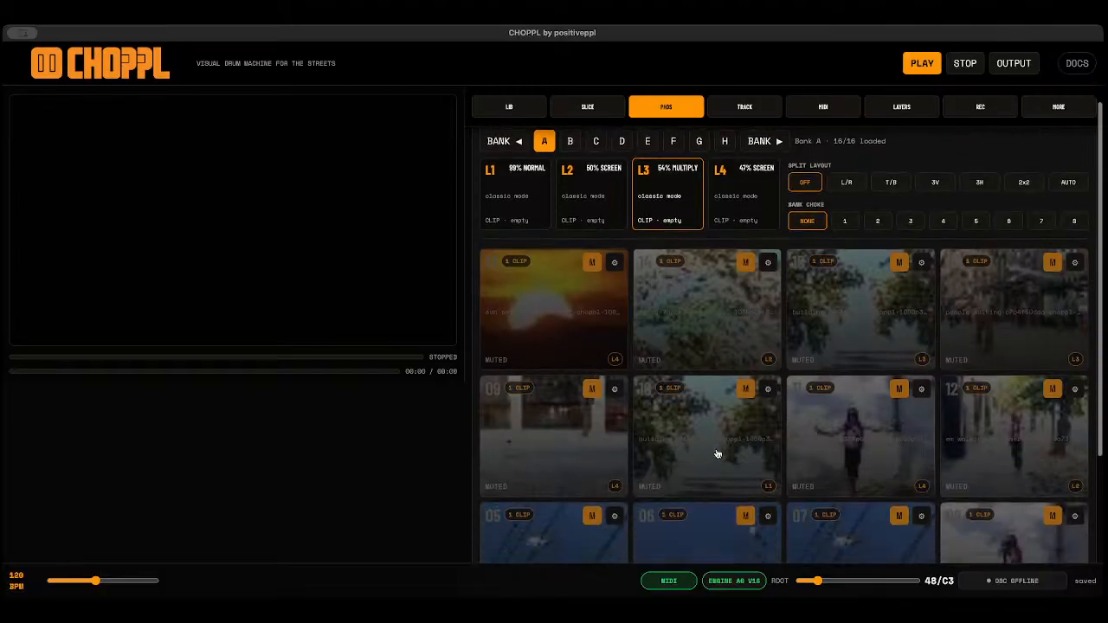
pyautogui.scroll(-2, 717, 453)
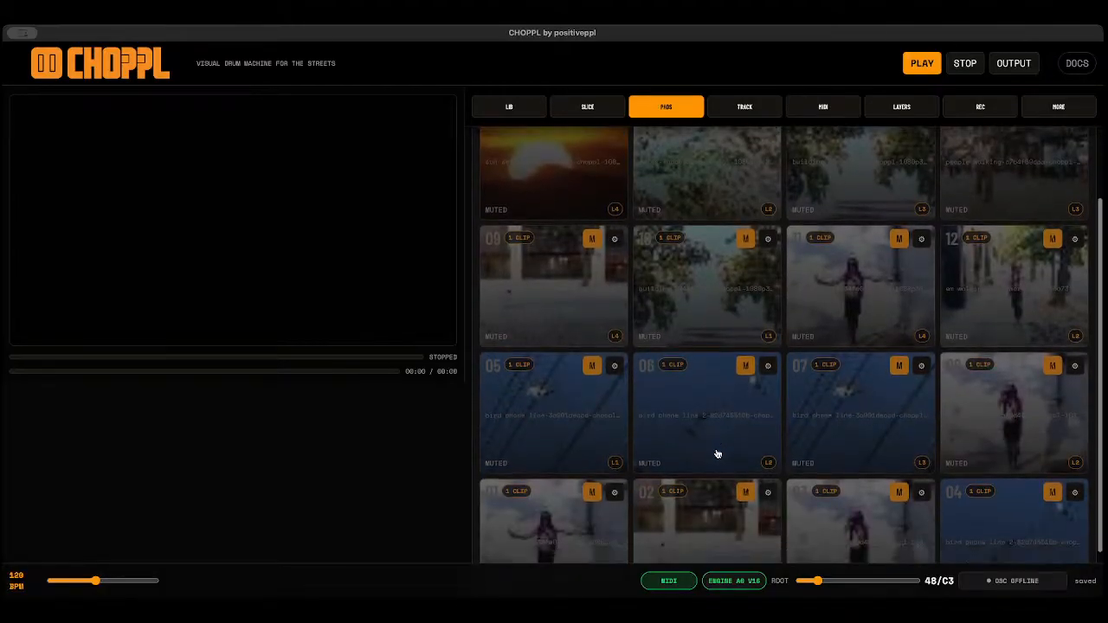
pyautogui.scroll(2, 586, 392)
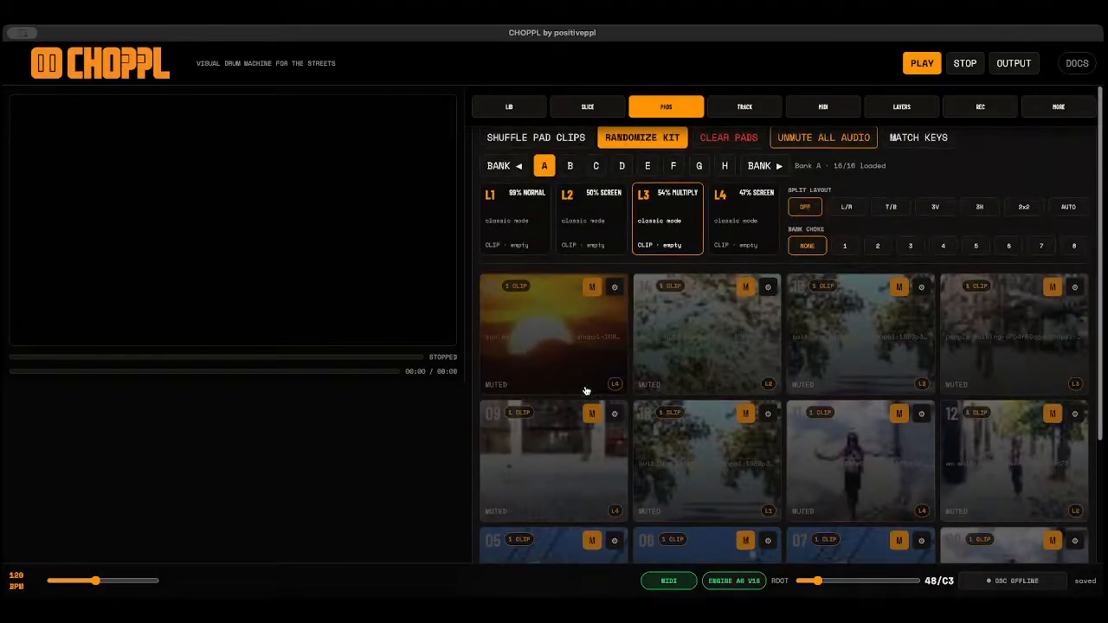
pyautogui.click(595, 334)
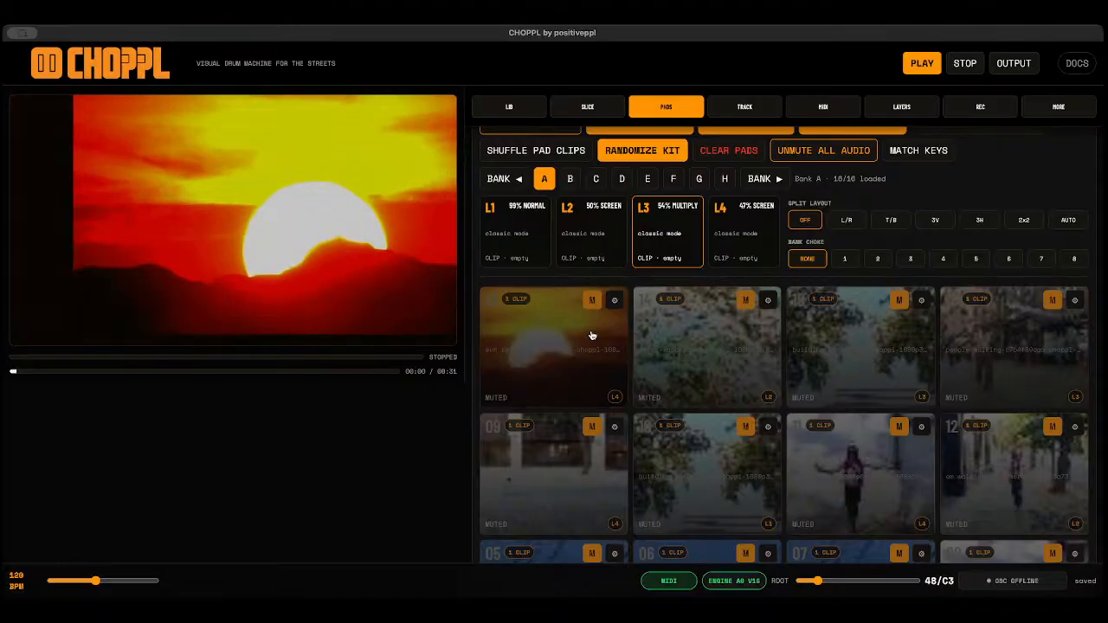
pyautogui.scroll(1, 587, 353)
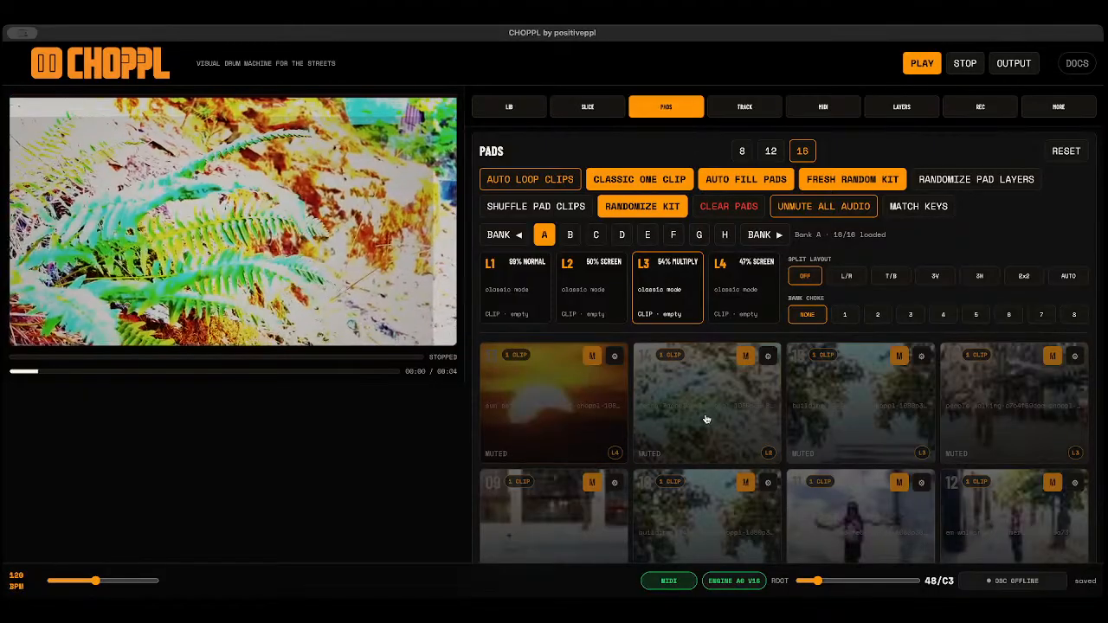
# Trigger pads 09, 14, 13 and 10 in changing order to play their clips with auto looping.
pyautogui.click(571, 529)
pyautogui.click(699, 421)
pyautogui.click(552, 415)
pyautogui.click(557, 505)
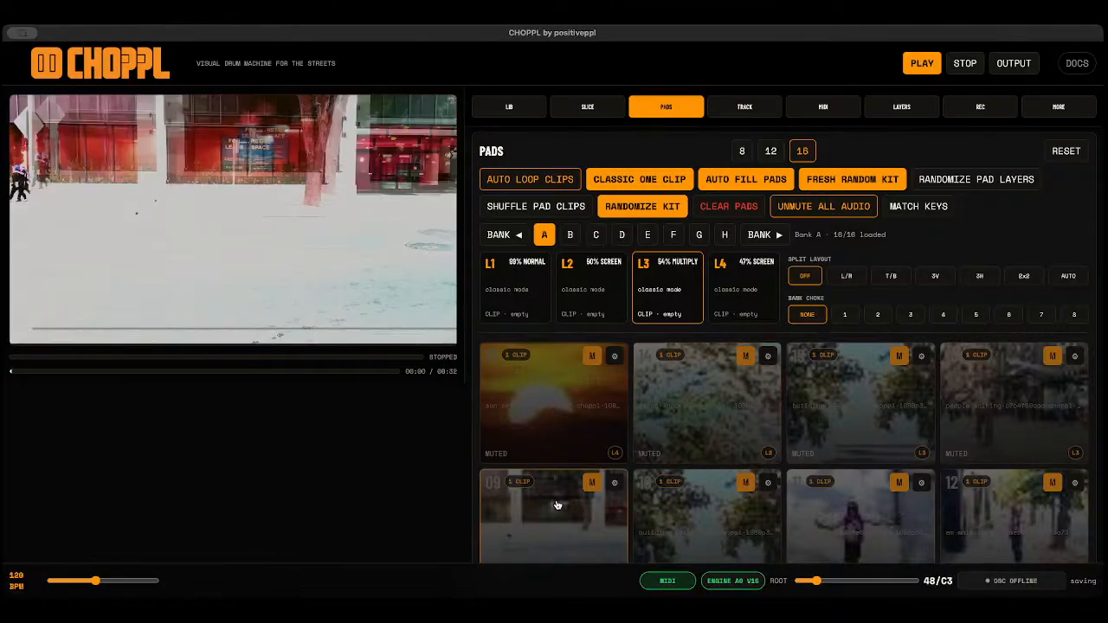
pyautogui.click(674, 424)
pyautogui.click(573, 420)
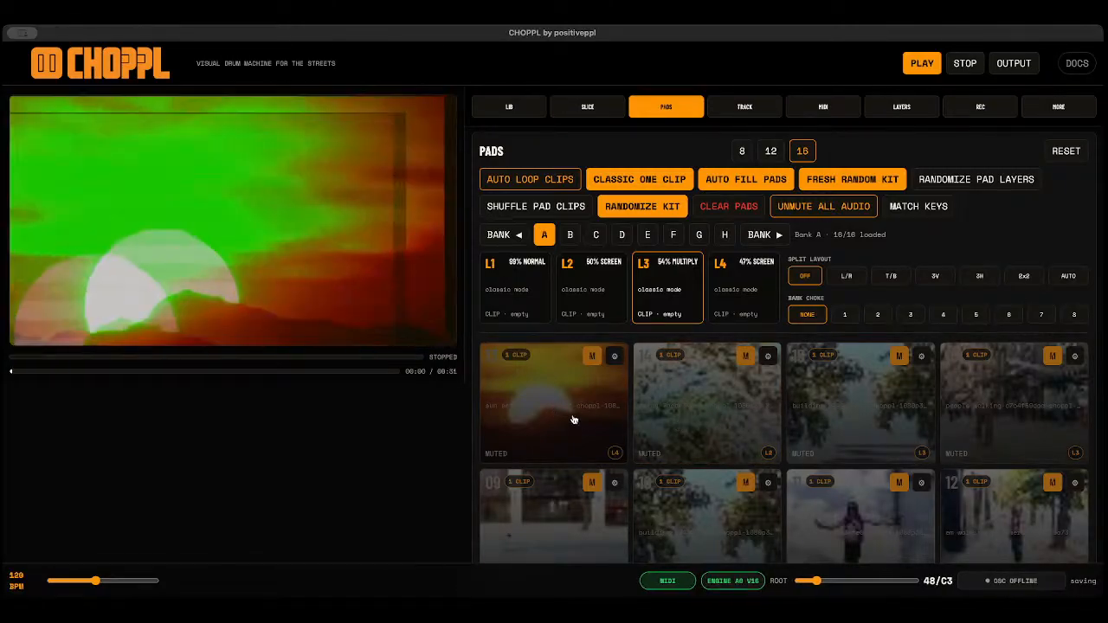
pyautogui.click(589, 524)
pyautogui.click(717, 531)
pyautogui.click(706, 405)
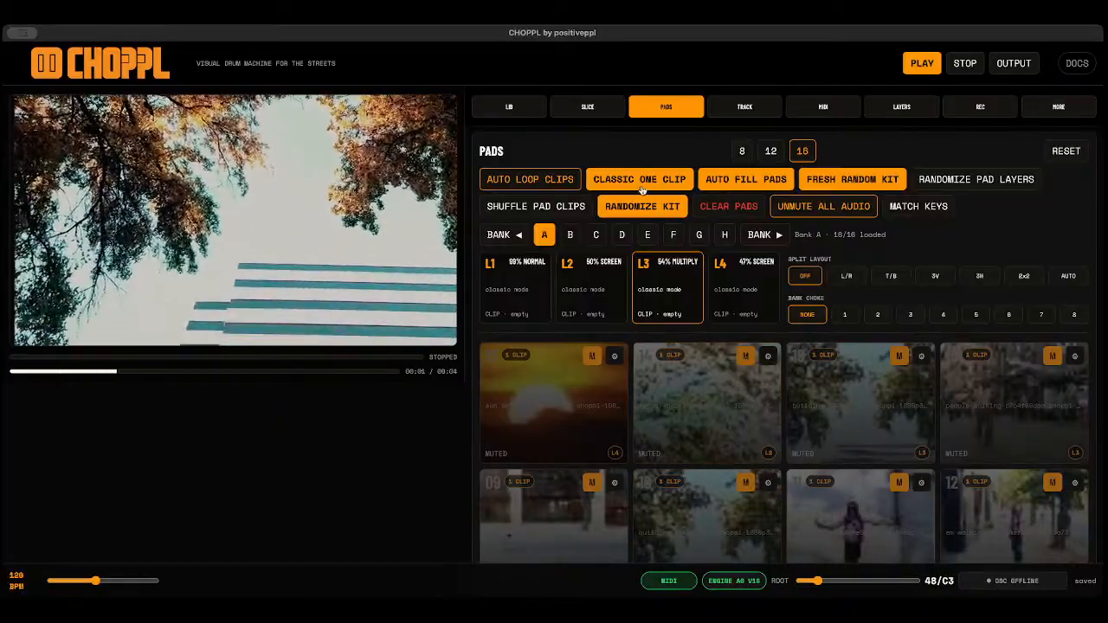
# Switch the pads from Classic One Clip mode to Layers On.
pyautogui.click(639, 180)
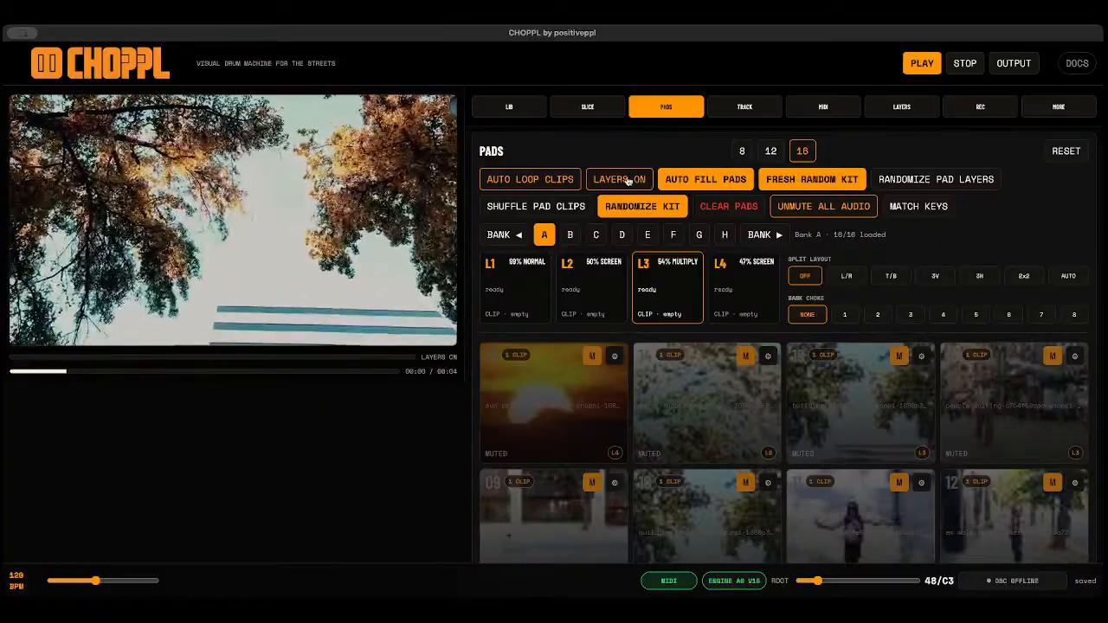
pyautogui.scroll(-2, 676, 373)
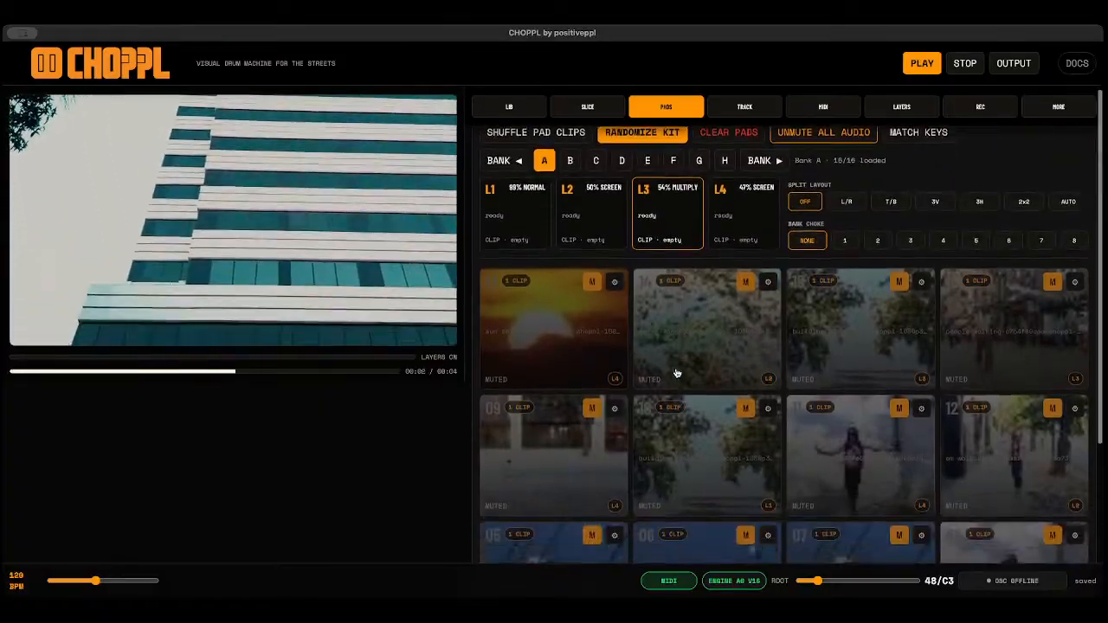
# Trigger pads 09, 10, 13 and 14 in turn to stack their clips on the layers.
pyautogui.scroll(2, 676, 373)
pyautogui.scroll(-1, 580, 406)
pyautogui.scroll(-1, 580, 405)
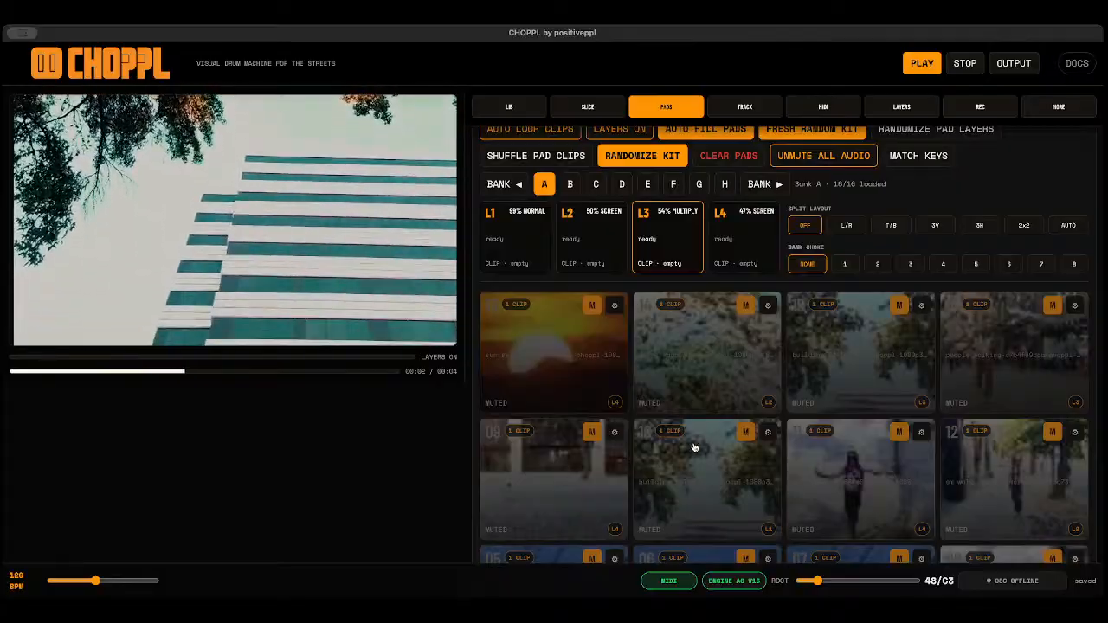
pyautogui.scroll(-1, 586, 368)
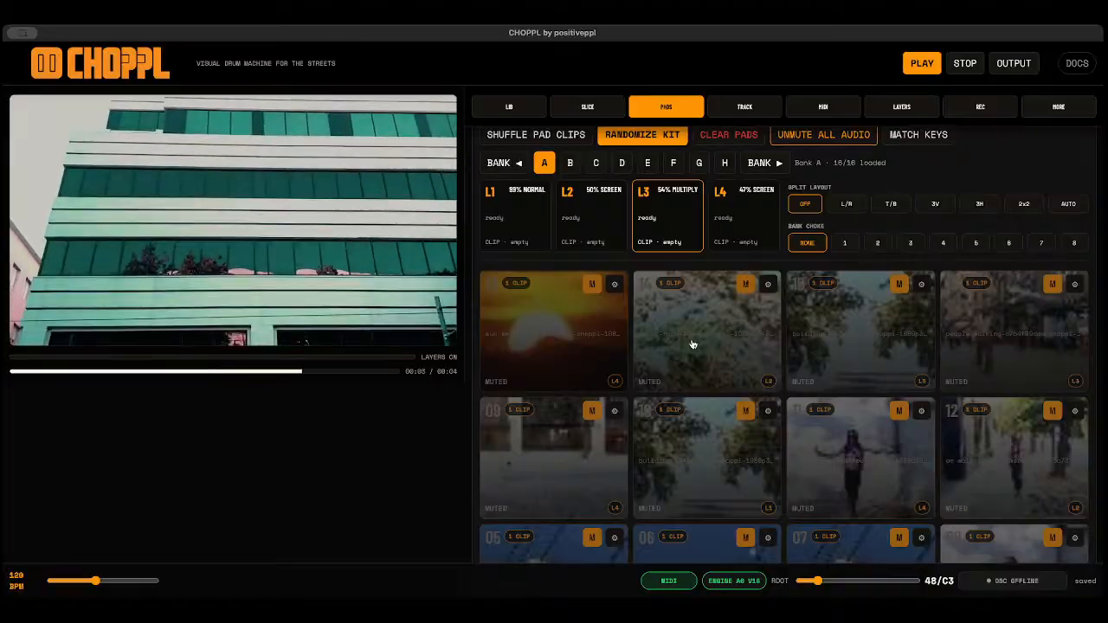
pyautogui.click(568, 455)
pyautogui.click(682, 458)
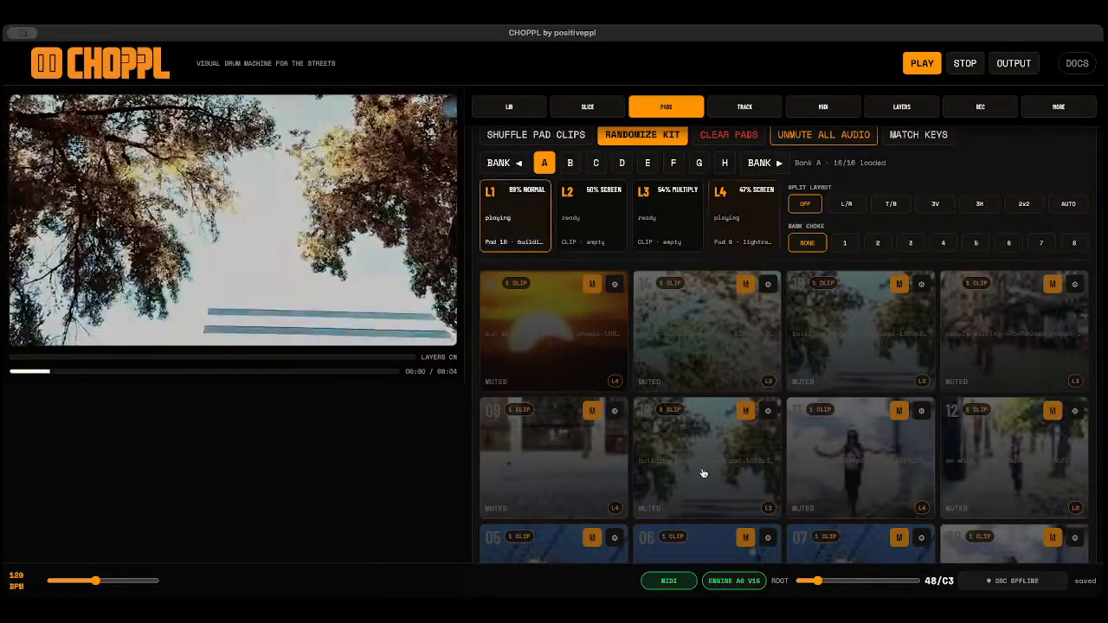
pyautogui.click(595, 358)
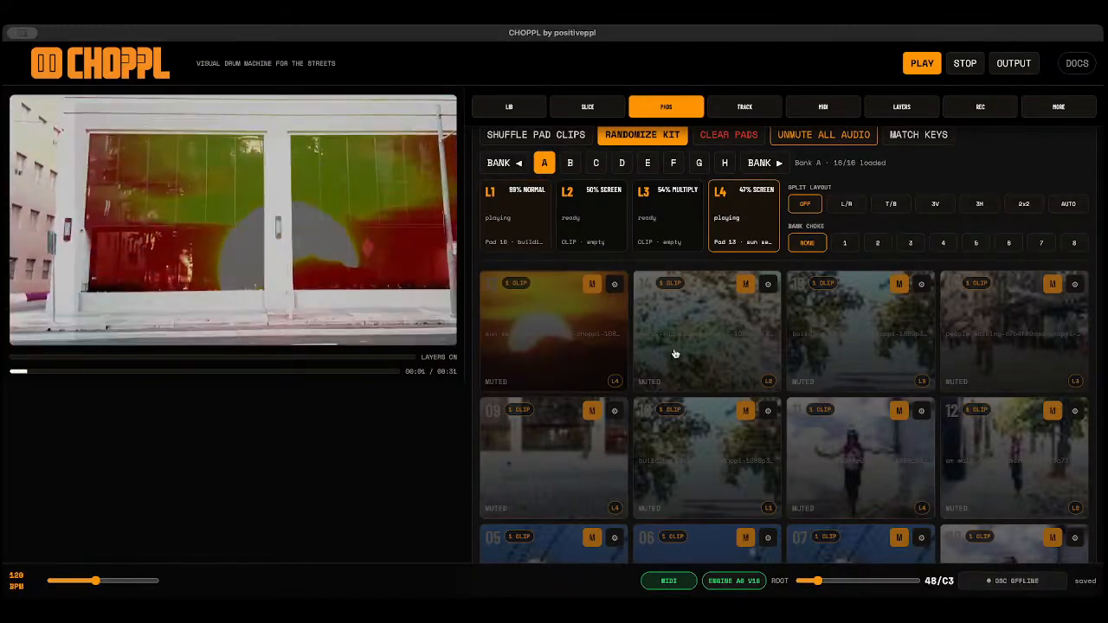
pyautogui.click(699, 344)
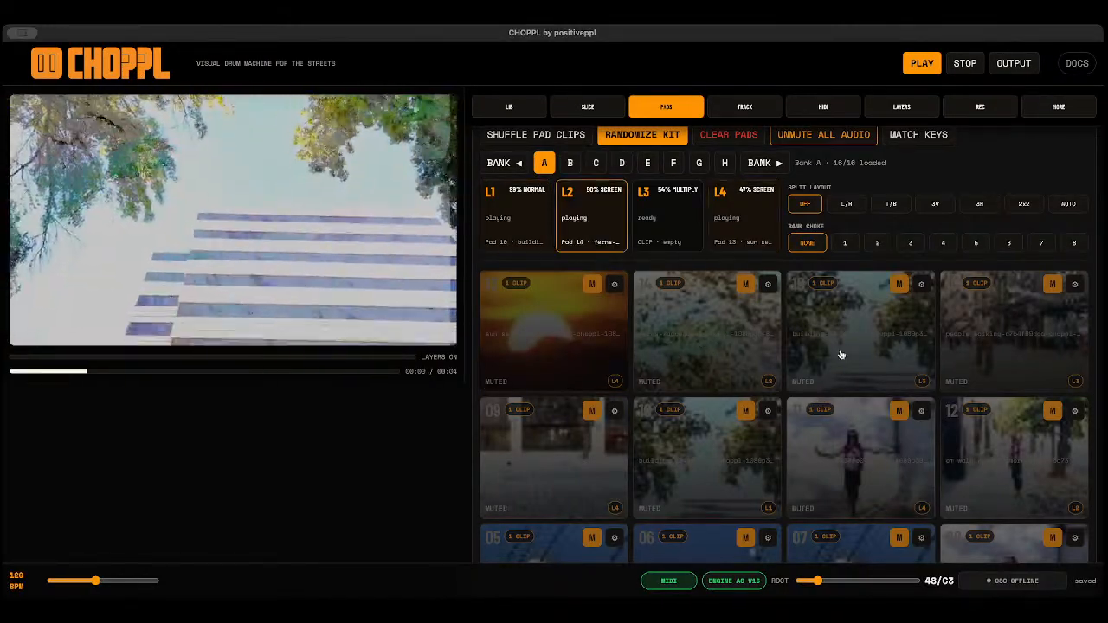
# Trigger pads 15, 11, 16, 12, 10 and 09 in turn to change the layered mix.
pyautogui.click(847, 355)
pyautogui.click(860, 466)
pyautogui.click(1009, 346)
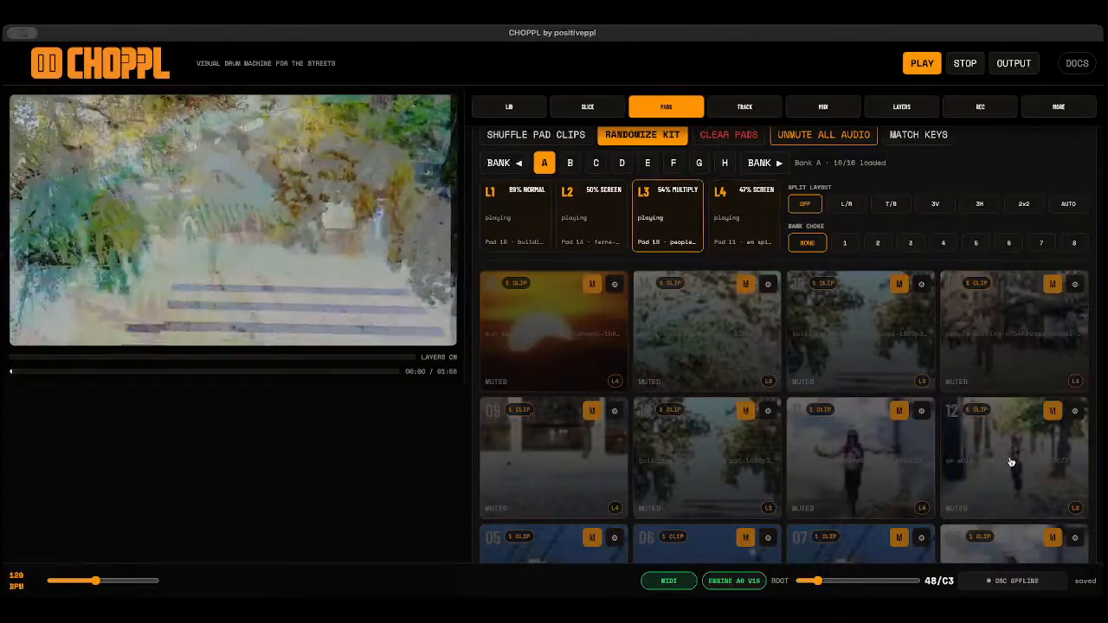
pyautogui.click(1013, 468)
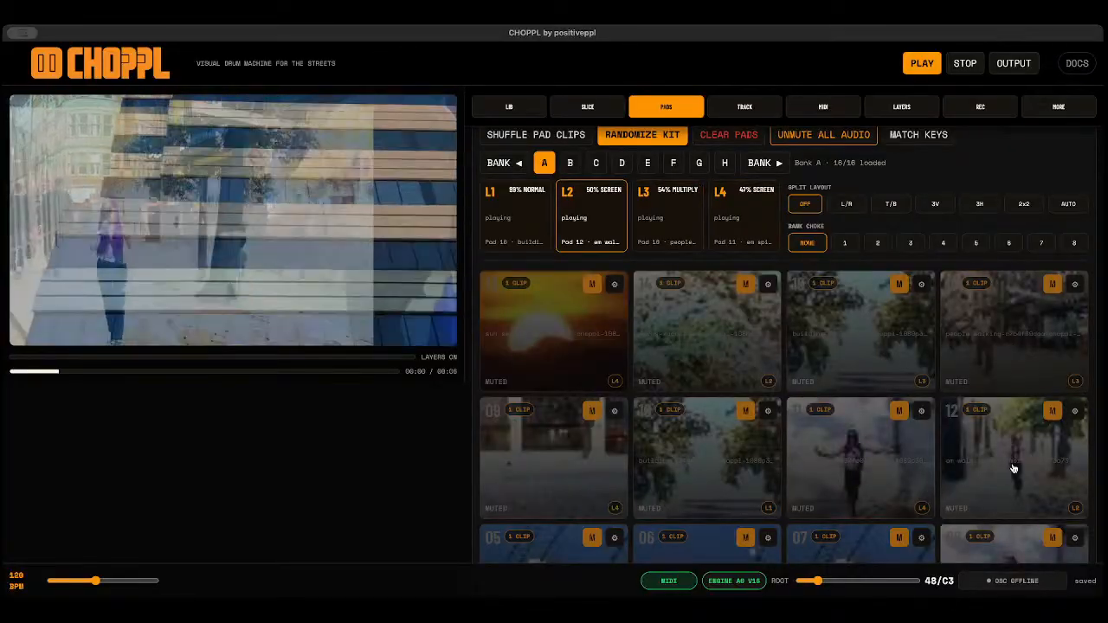
pyautogui.click(732, 462)
pyautogui.click(561, 459)
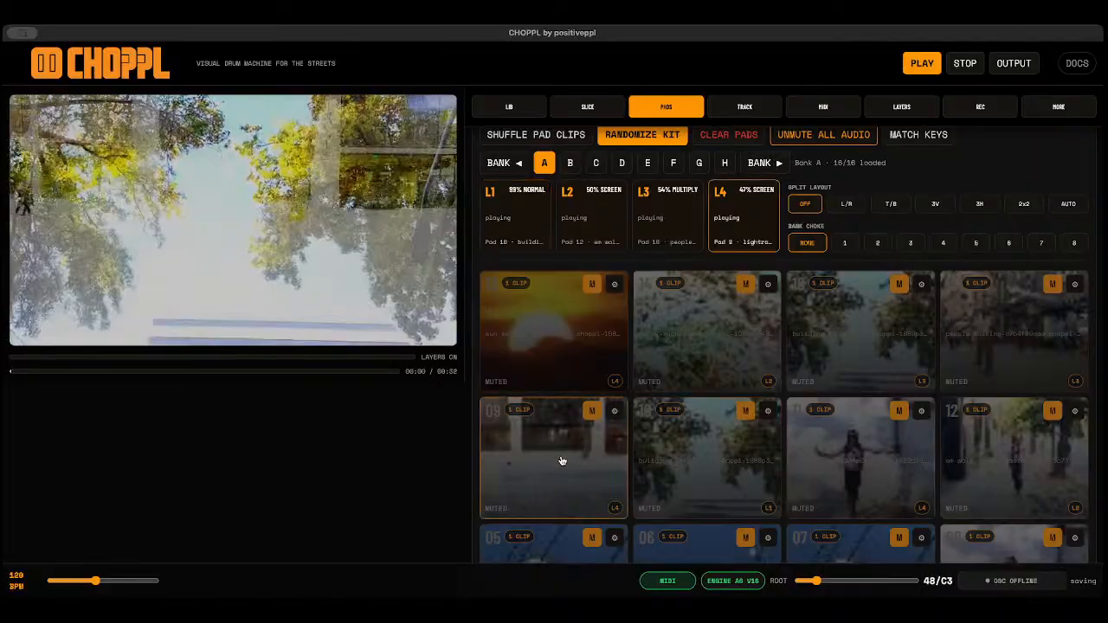
# Trigger the fern clip on pad 14 and randomize the pad layers twice to vary the blend of the playing clips.
pyautogui.scroll(-2, 563, 459)
pyautogui.scroll(3, 732, 449)
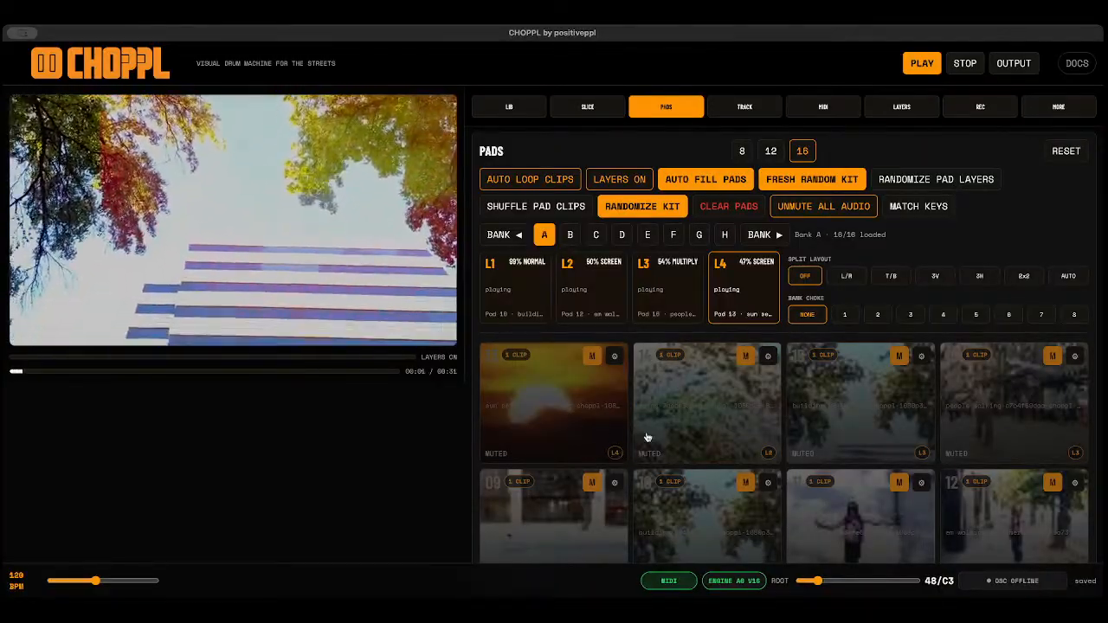
pyautogui.click(744, 428)
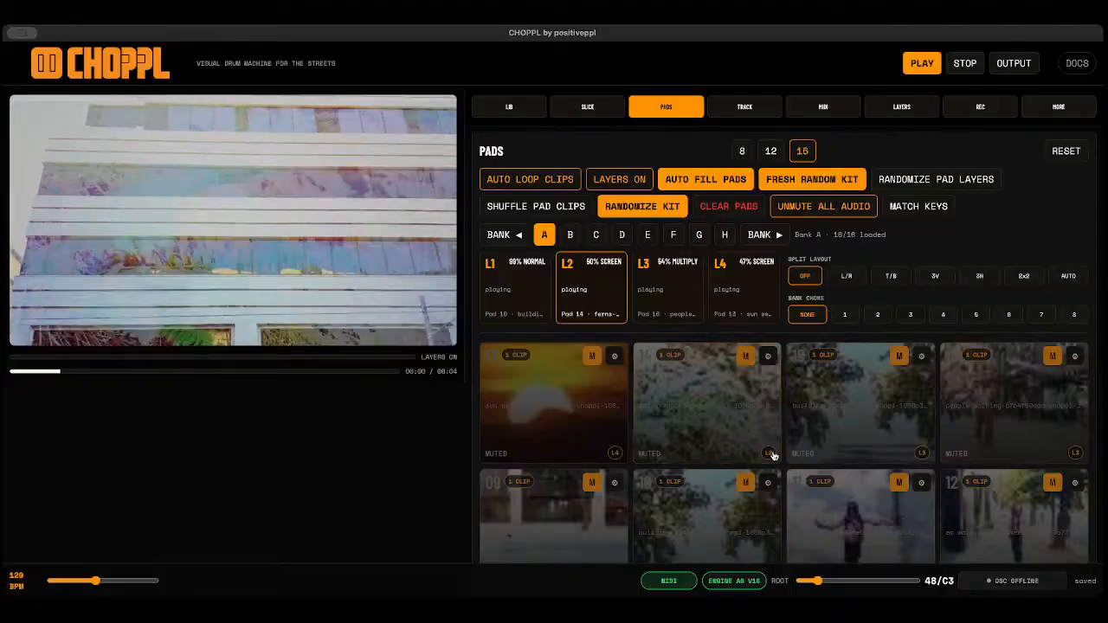
pyautogui.click(927, 180)
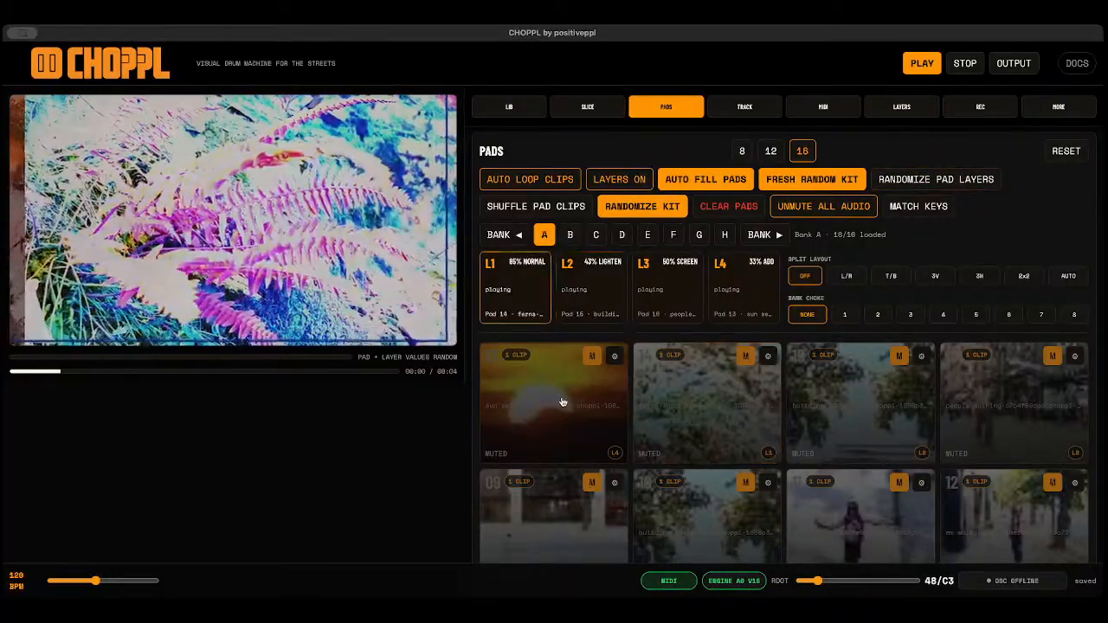
pyautogui.click(929, 181)
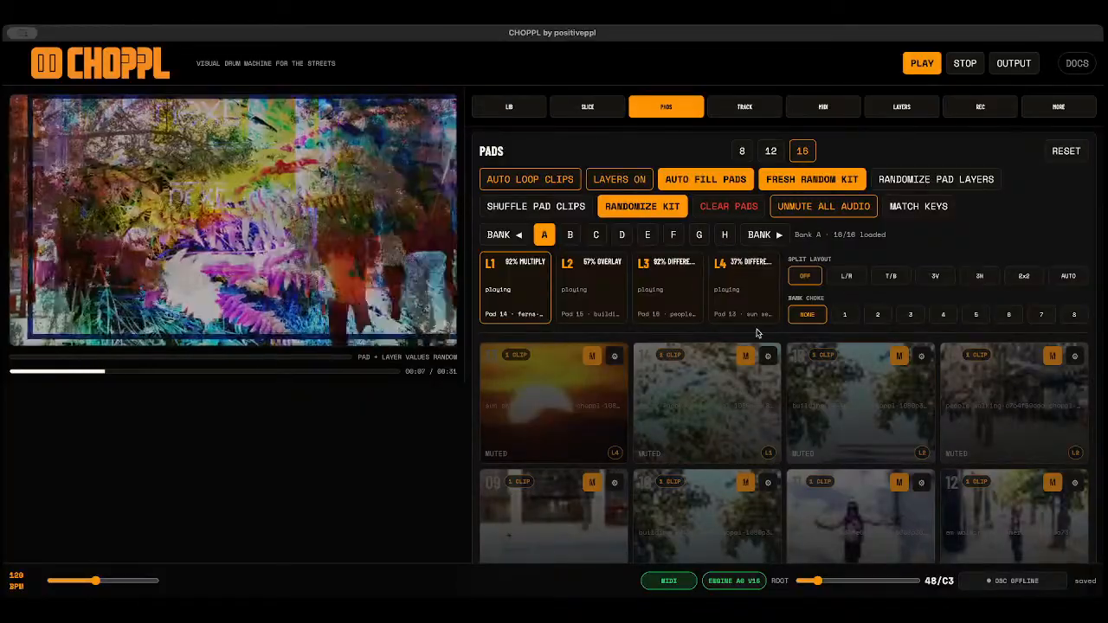
# Trigger pads 05, 06 and 11 over the randomized layers, ending with playback stopped.
pyautogui.scroll(-3, 576, 447)
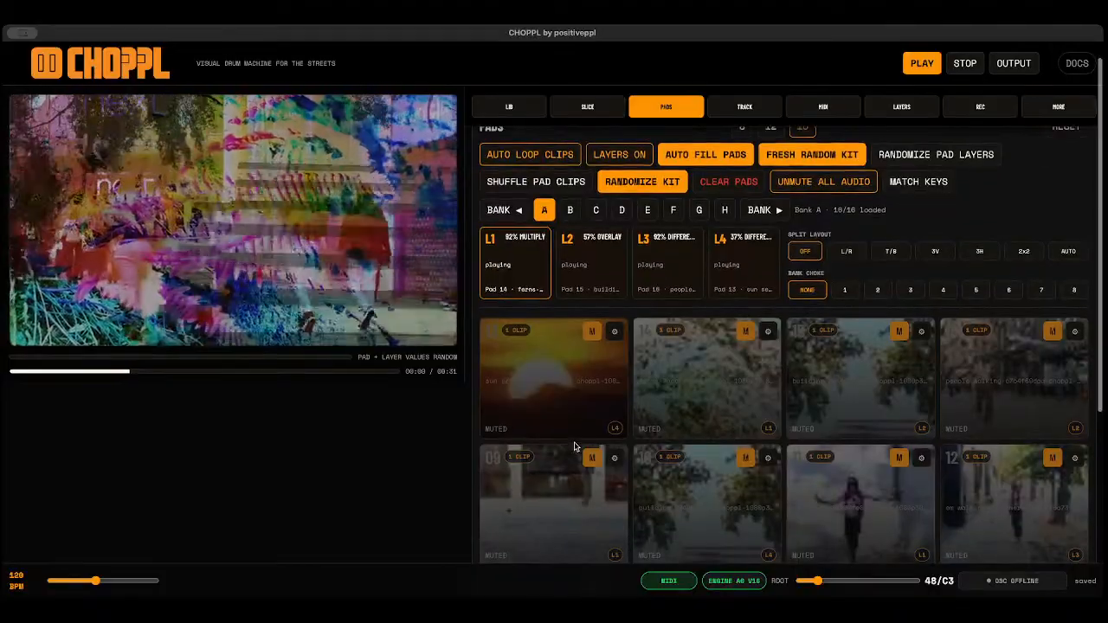
pyautogui.scroll(-1, 575, 447)
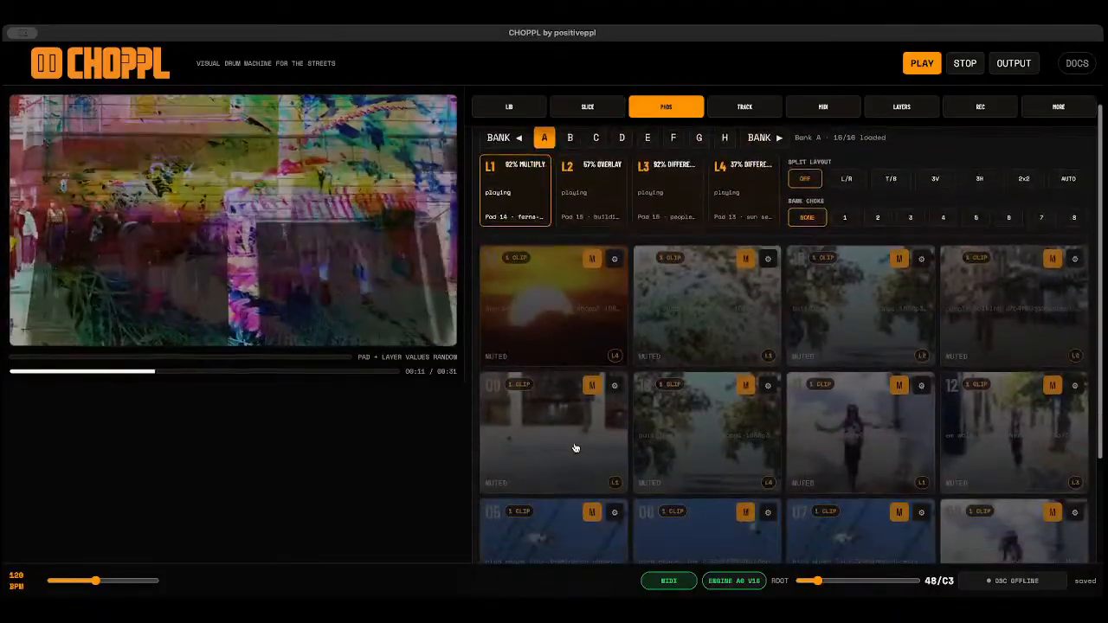
pyautogui.click(557, 521)
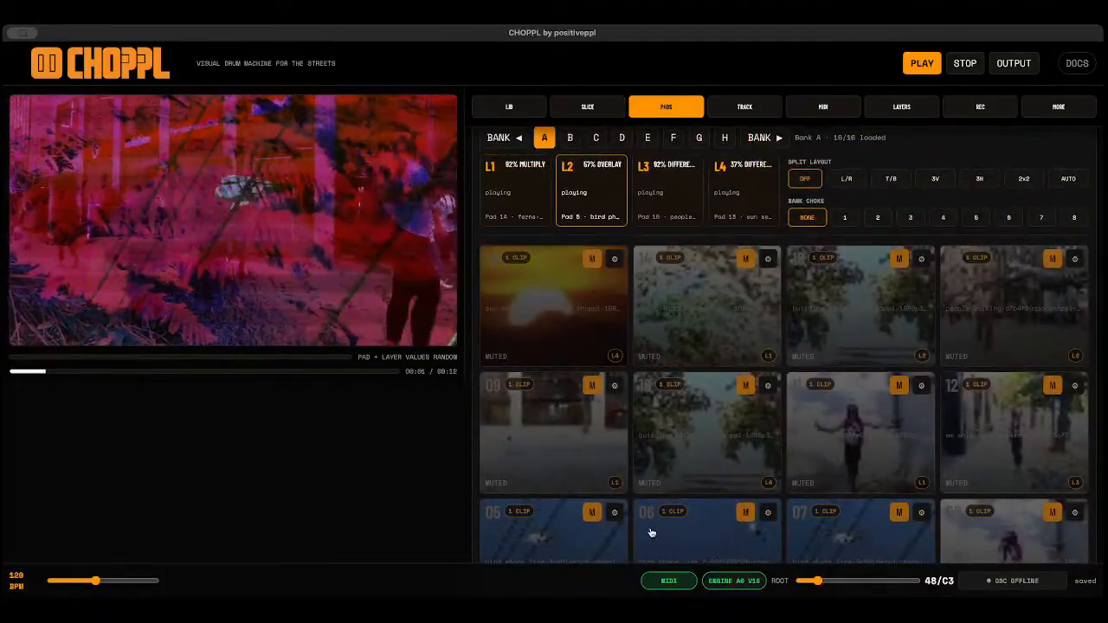
pyautogui.click(705, 534)
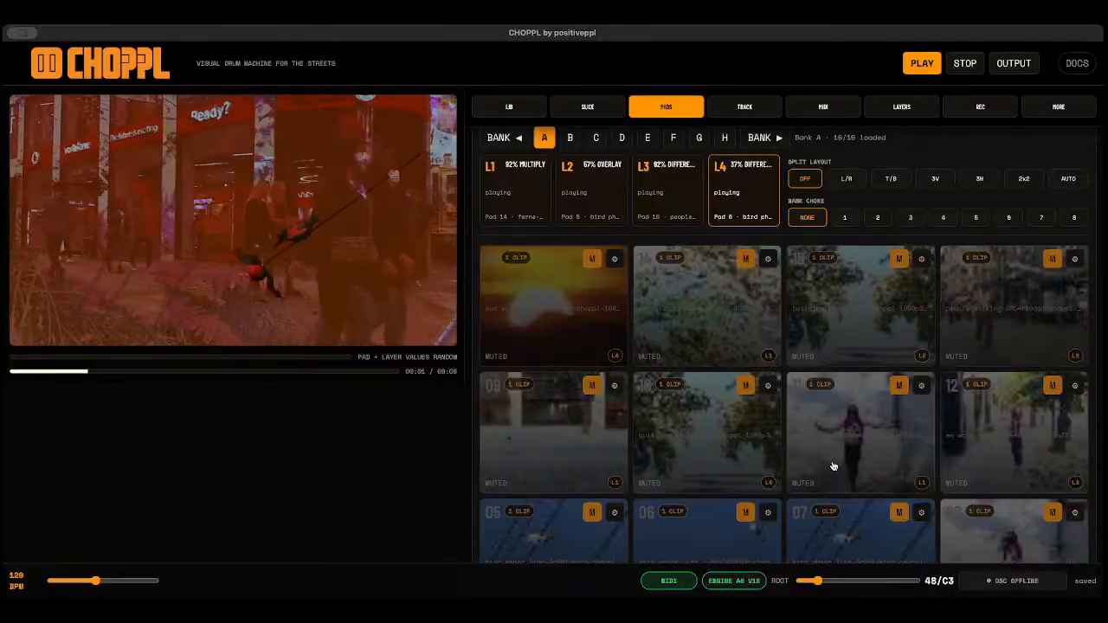
pyautogui.click(838, 458)
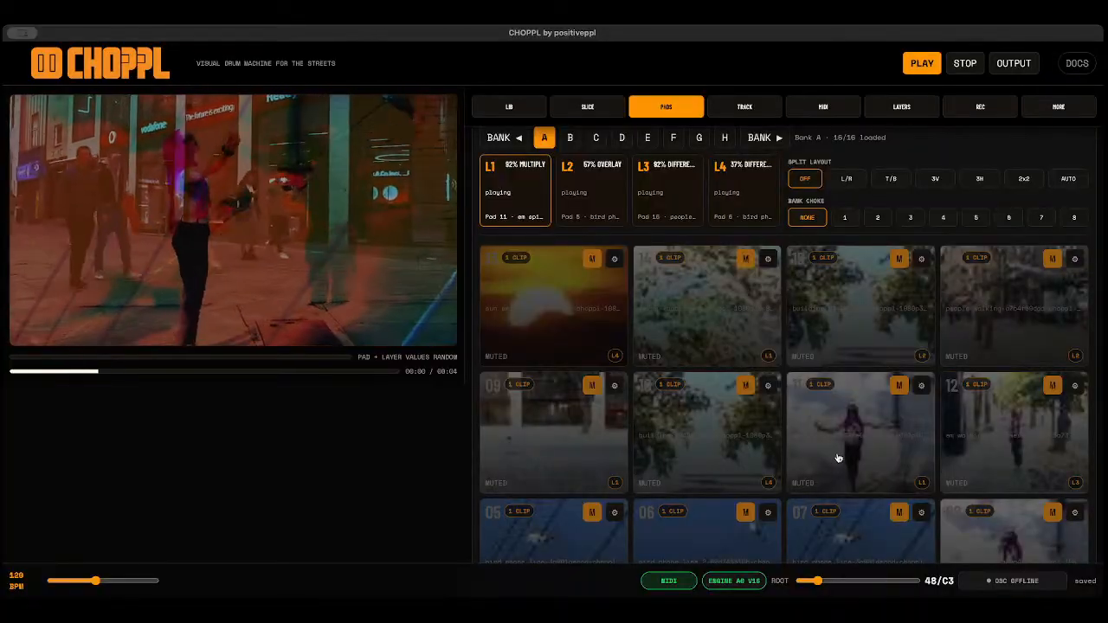
pyautogui.click(965, 64)
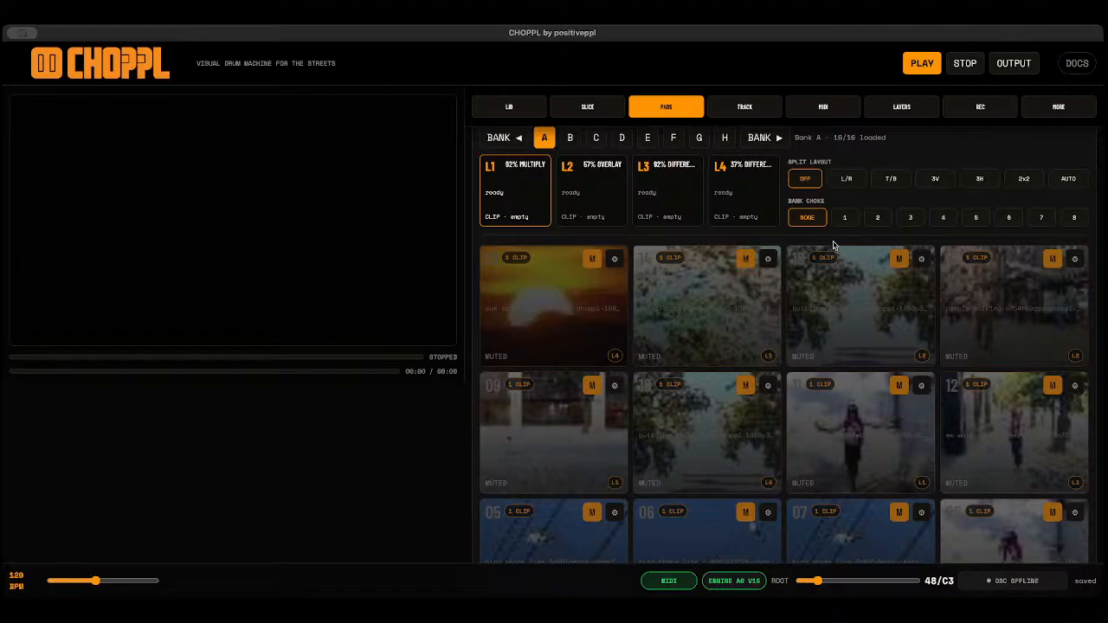
# Play the sun setting clip on pad 13 by itself with its randomized layer settings, and stop it.
pyautogui.scroll(2, 645, 366)
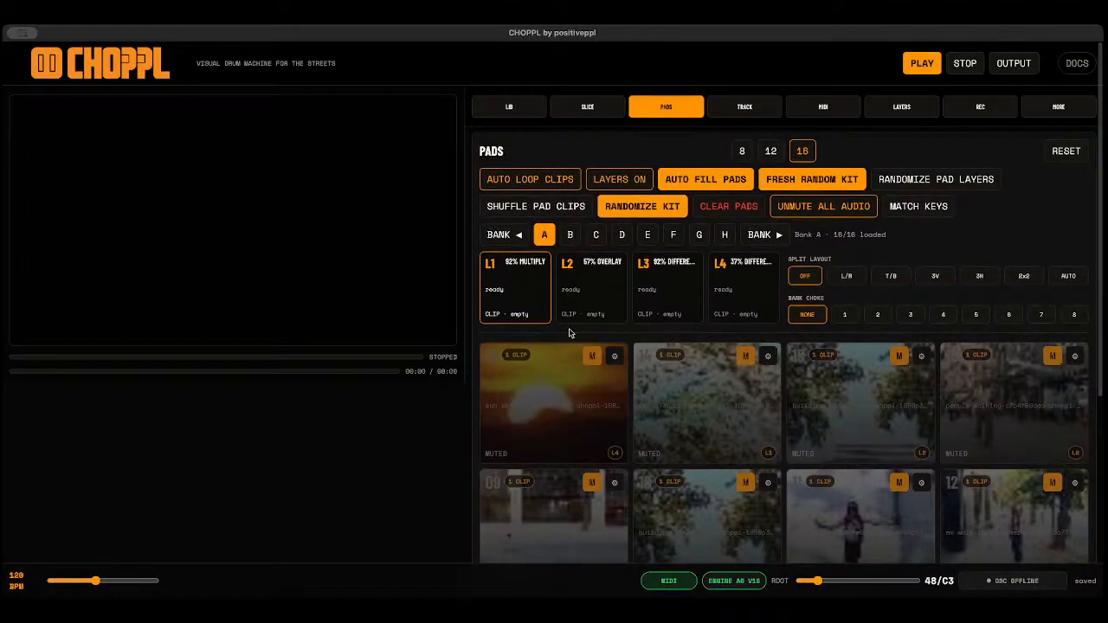
pyautogui.click(565, 404)
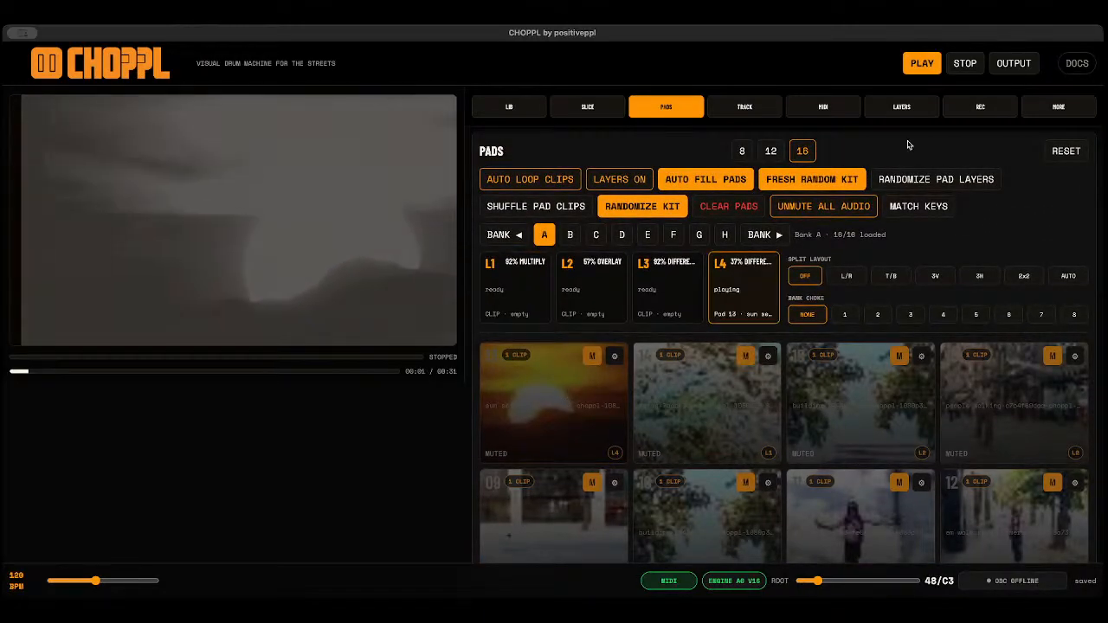
pyautogui.click(965, 63)
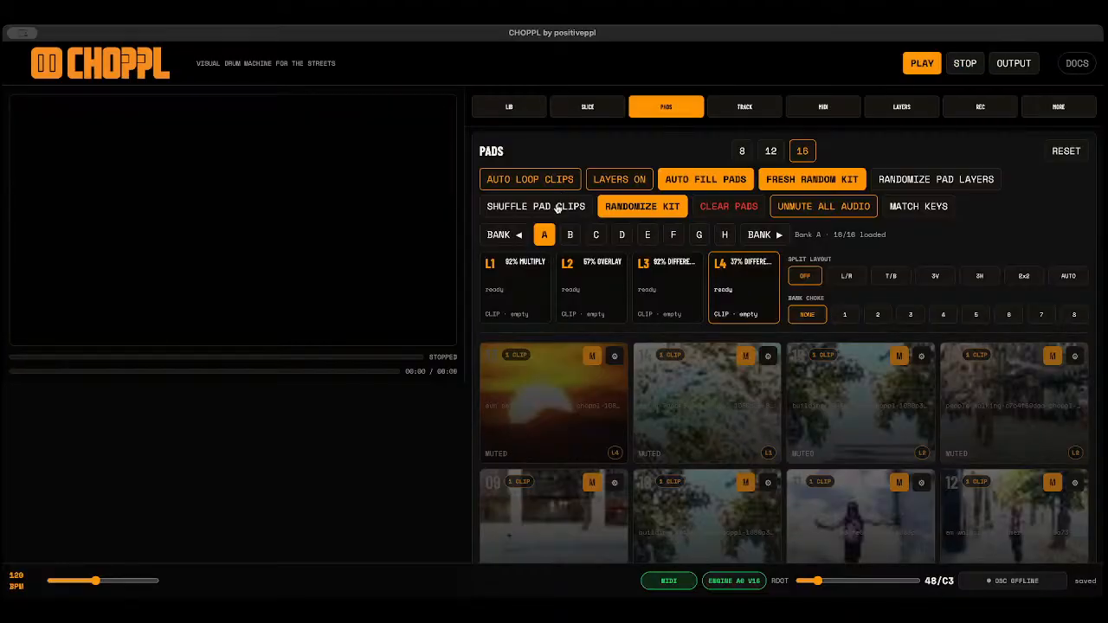
# Look over the pad grid and shuffle the clips among the pads.
pyautogui.scroll(-3, 713, 457)
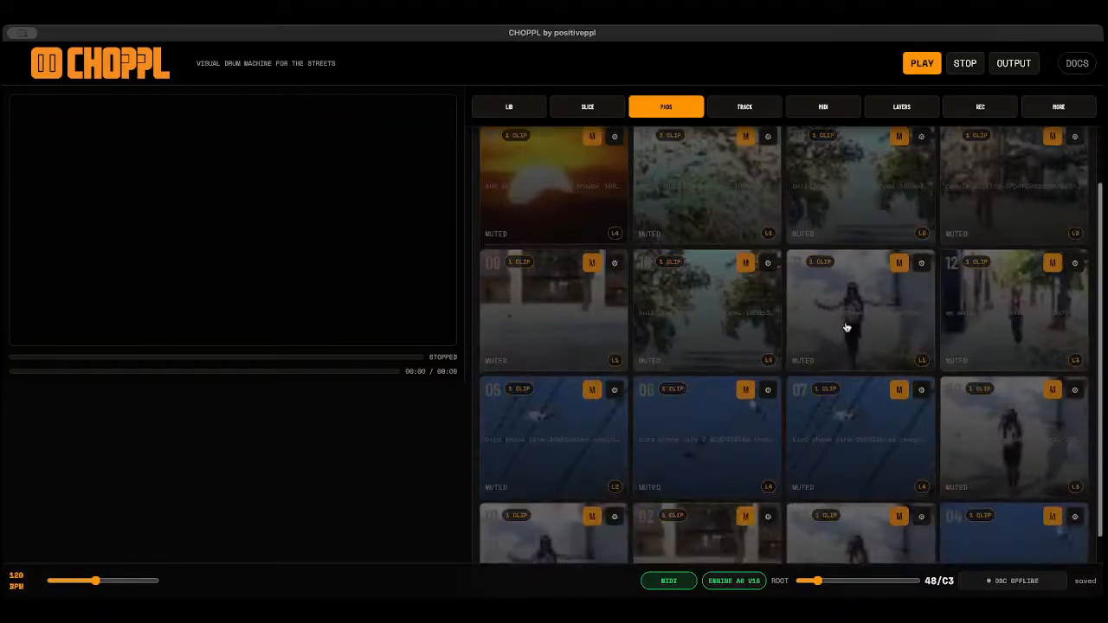
pyautogui.scroll(1, 610, 337)
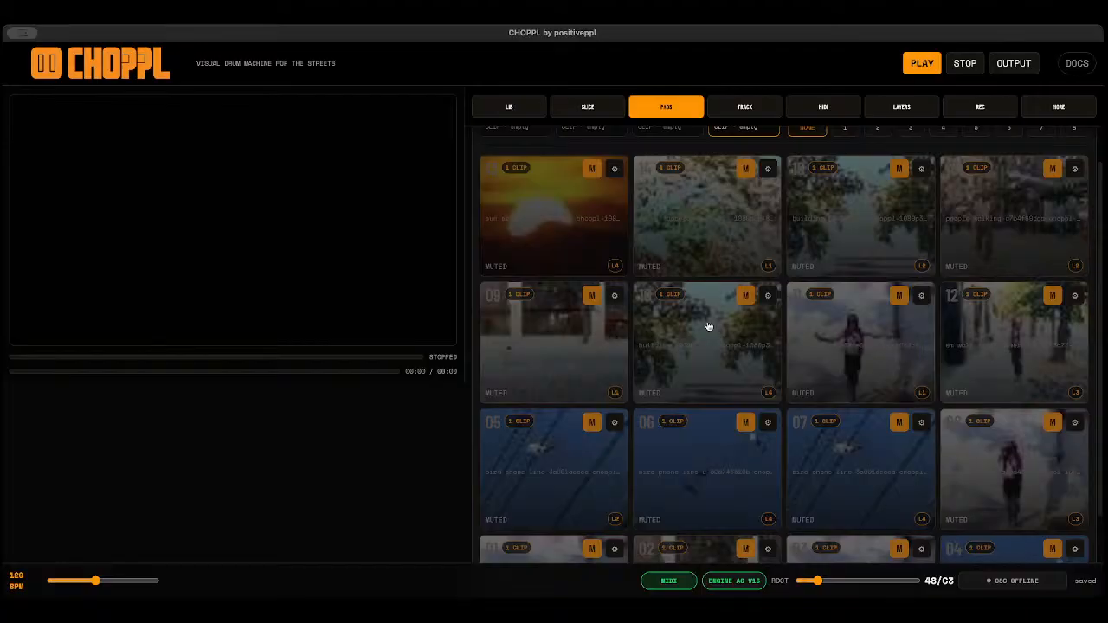
pyautogui.scroll(1, 705, 322)
pyautogui.scroll(2, 705, 324)
pyautogui.scroll(-4, 706, 325)
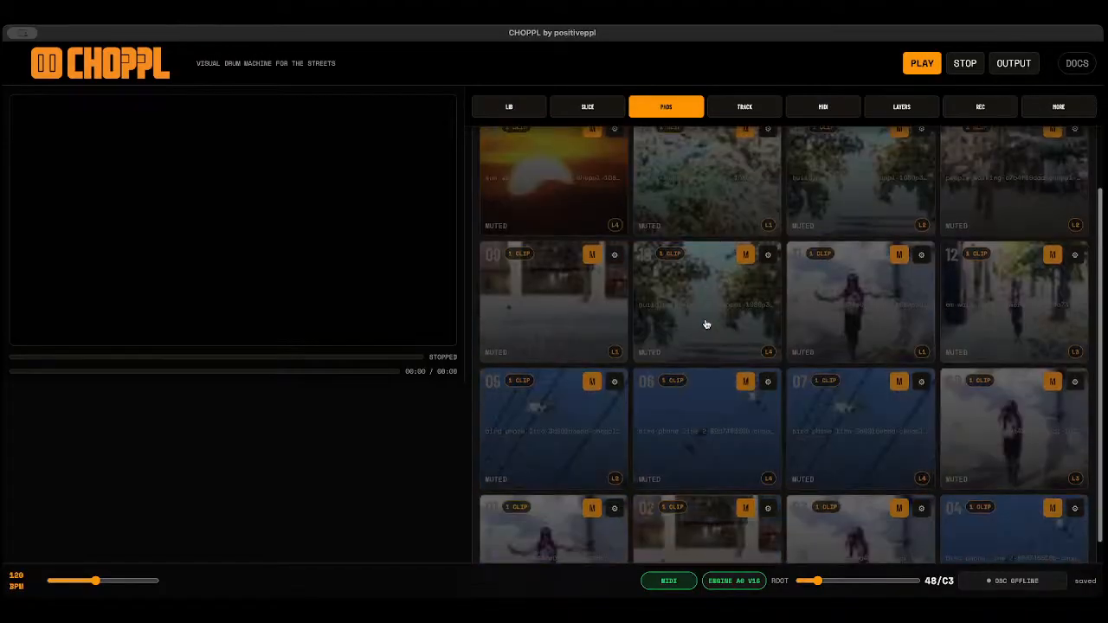
pyautogui.scroll(4, 706, 325)
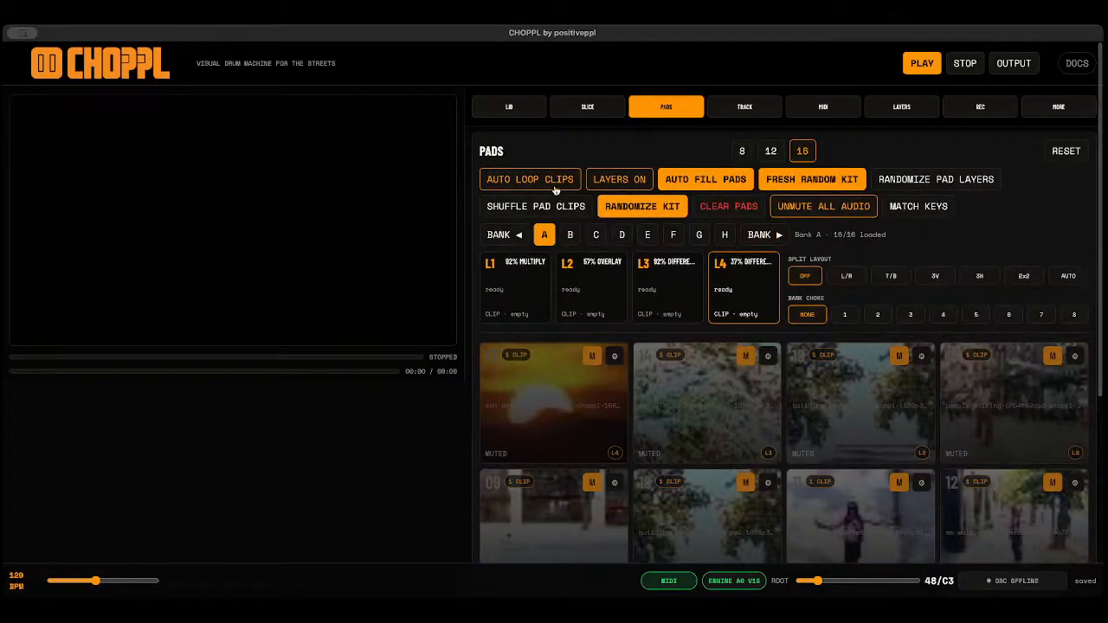
pyautogui.click(552, 206)
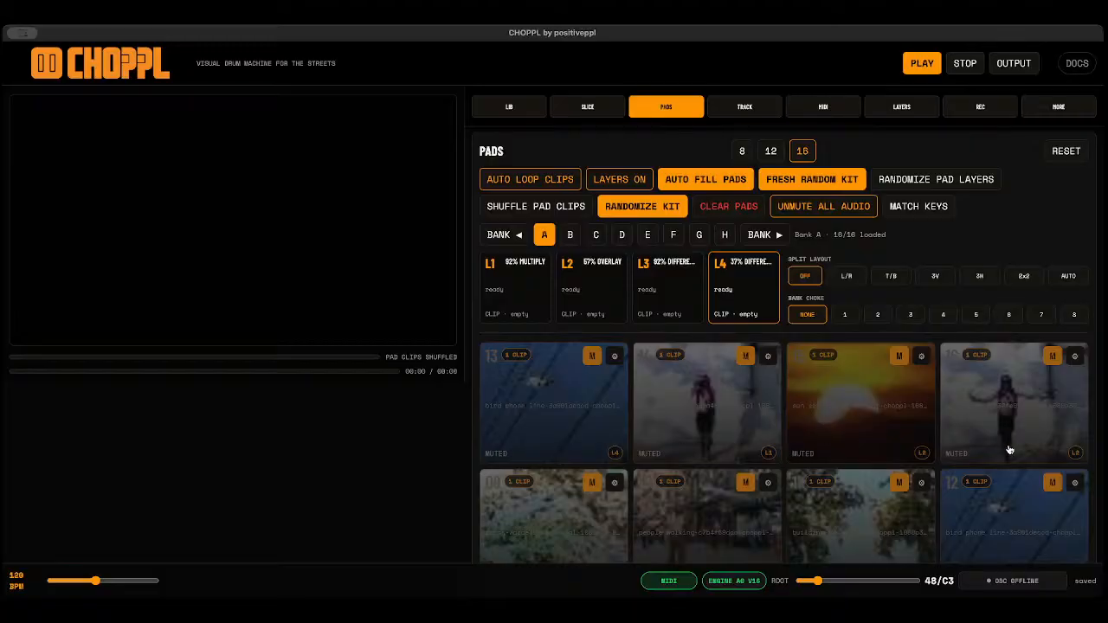
# Trigger pads 15, 14 and 13 repeatedly in changing order to layer their shuffled clips.
pyautogui.scroll(-3, 786, 413)
pyautogui.click(872, 312)
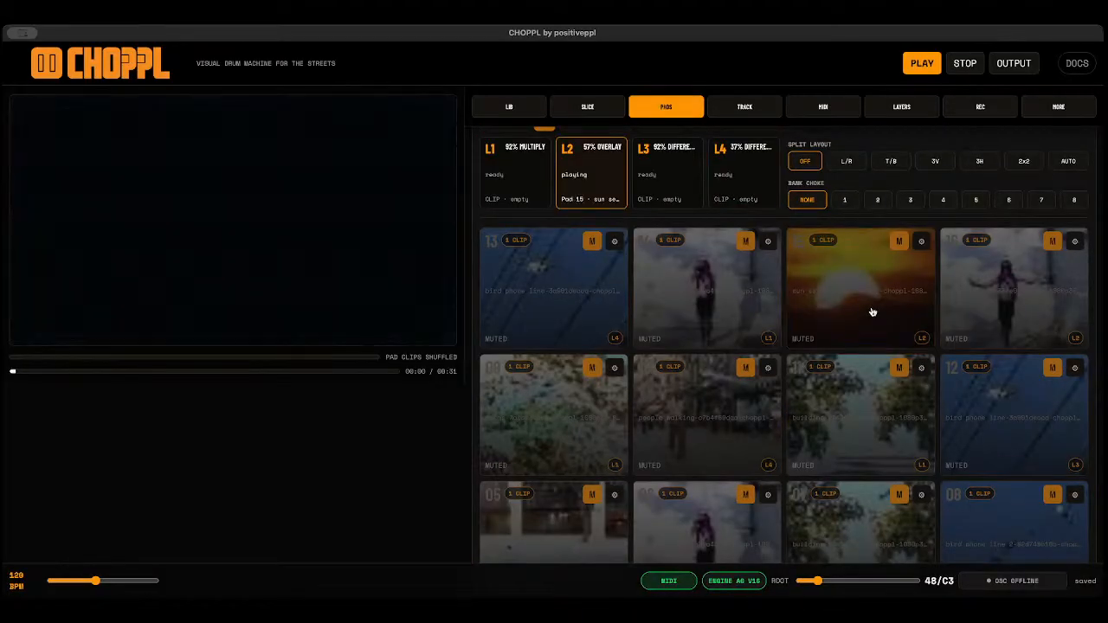
pyautogui.click(759, 300)
pyautogui.click(592, 303)
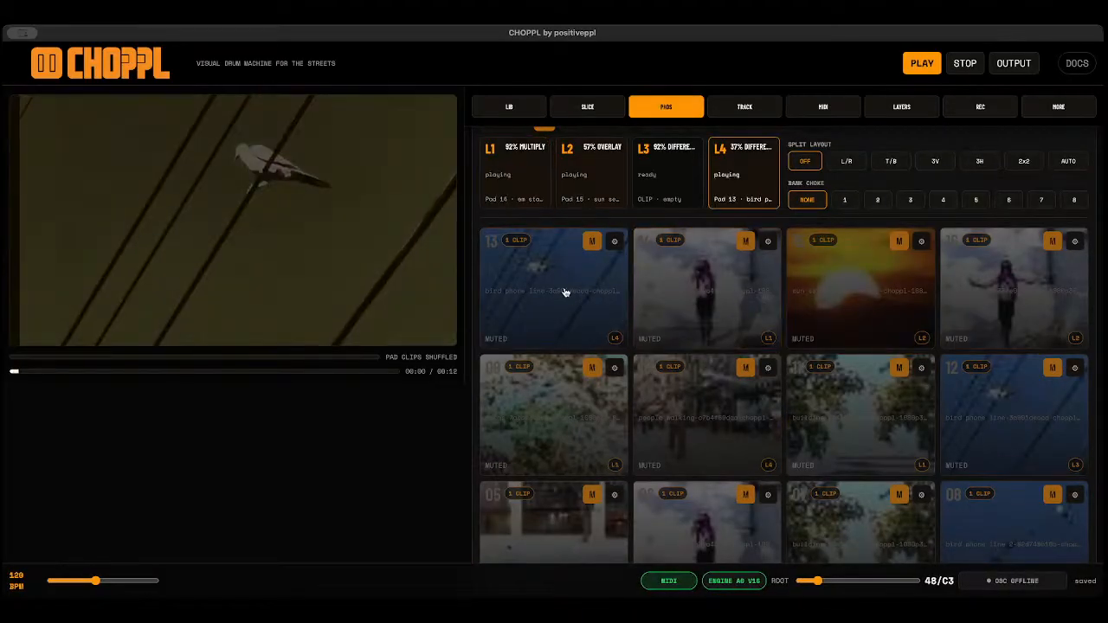
pyautogui.click(709, 305)
pyautogui.click(836, 296)
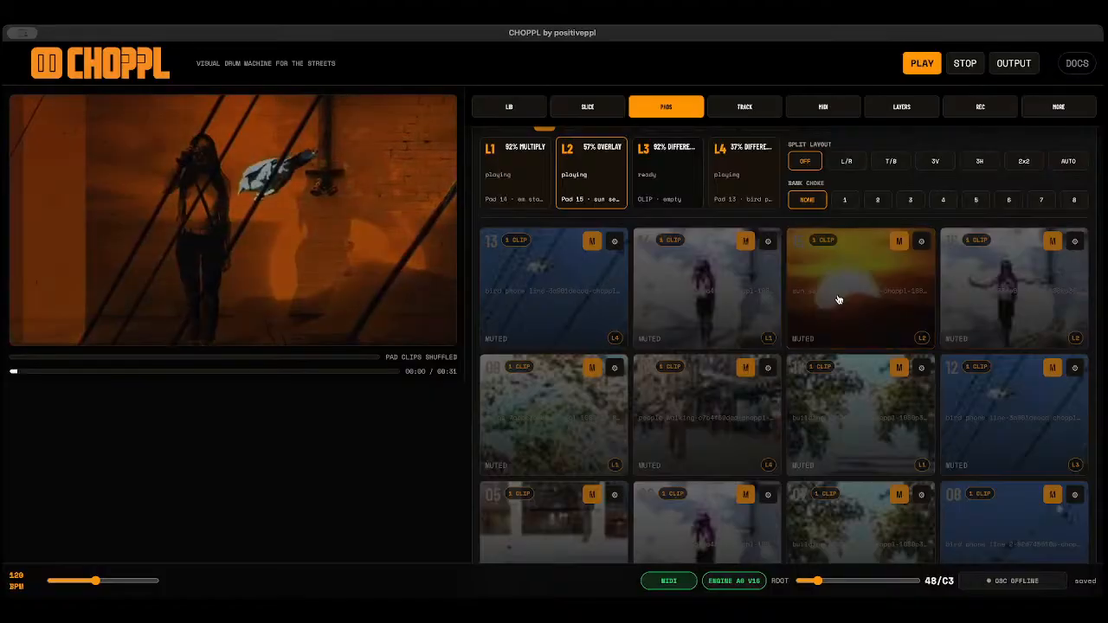
pyautogui.click(606, 299)
pyautogui.click(660, 300)
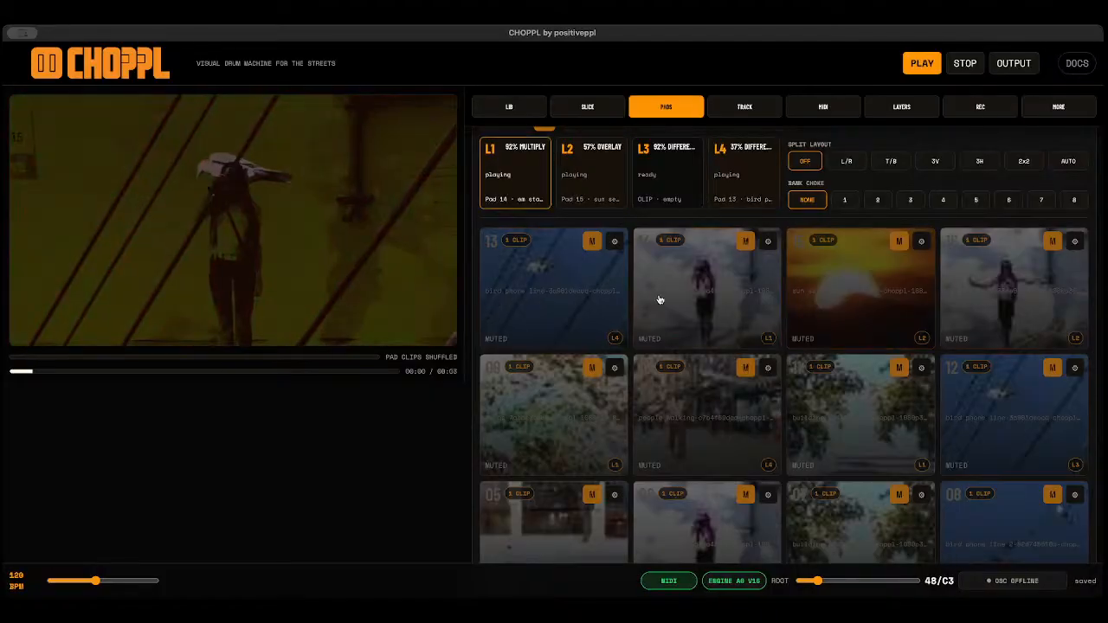
pyautogui.click(831, 277)
pyautogui.scroll(2, 833, 277)
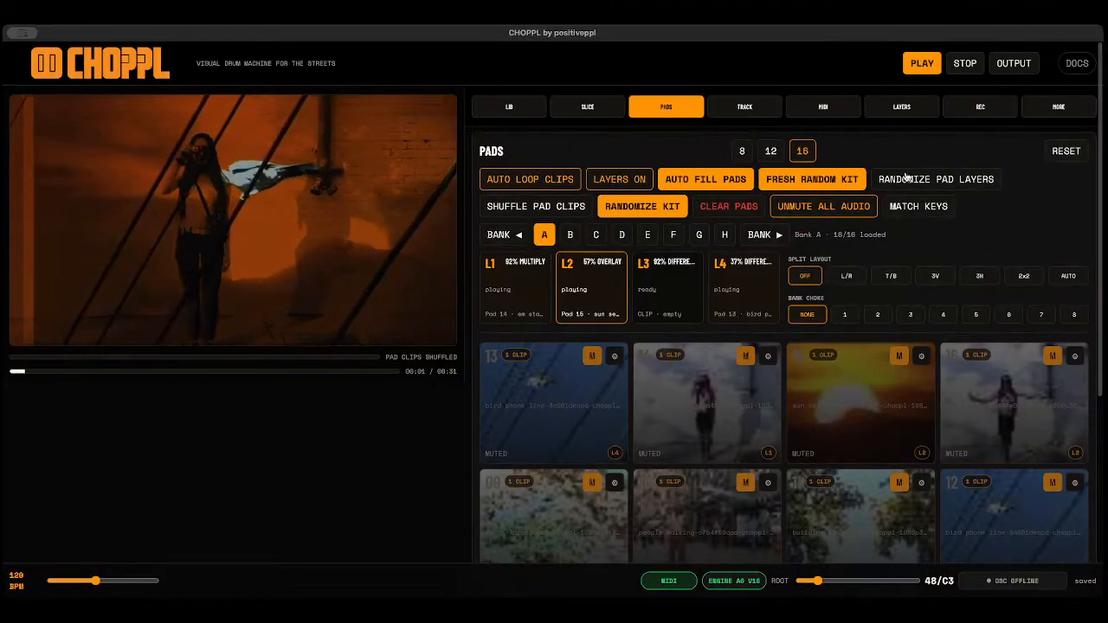
# Shuffle the pad clips again and try the new clip on pad 13, leaving playback stopped.
pyautogui.click(570, 208)
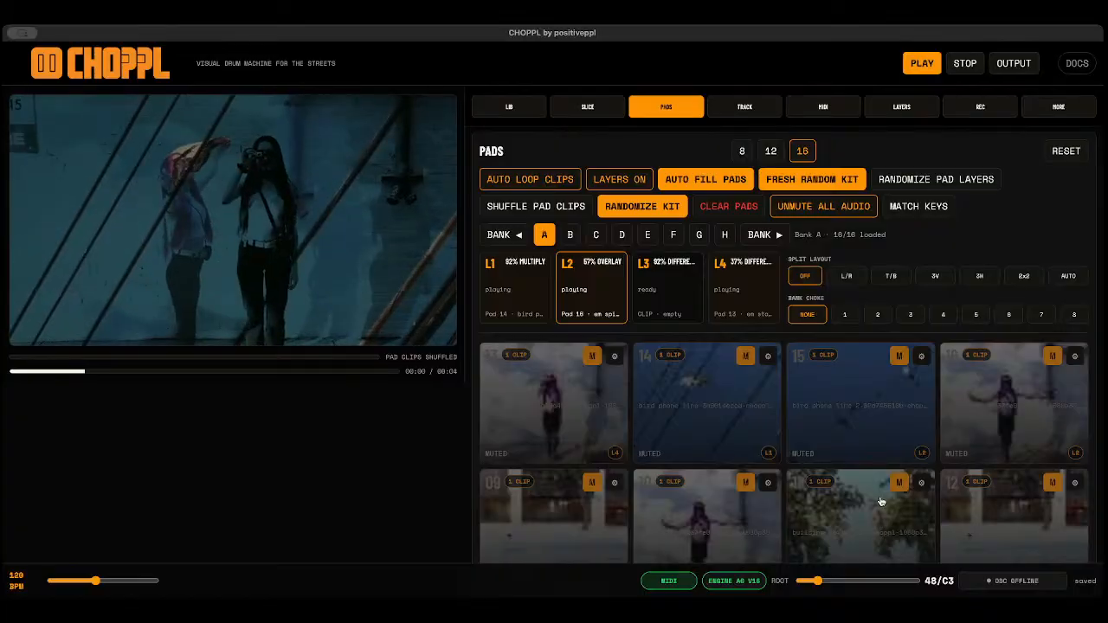
pyautogui.click(960, 66)
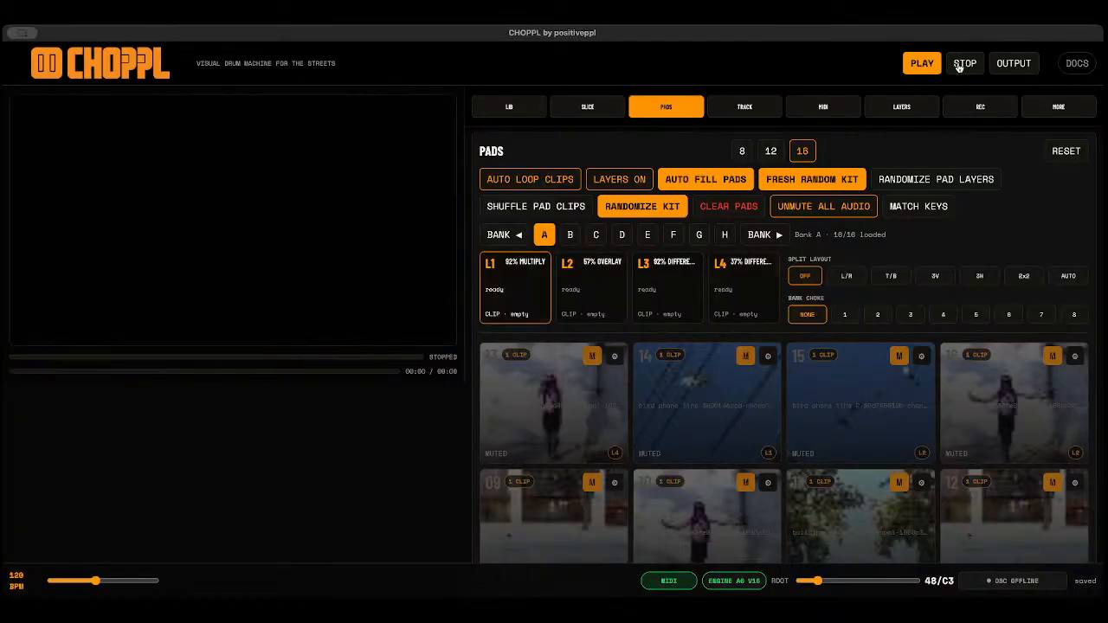
pyautogui.click(554, 407)
pyautogui.click(966, 65)
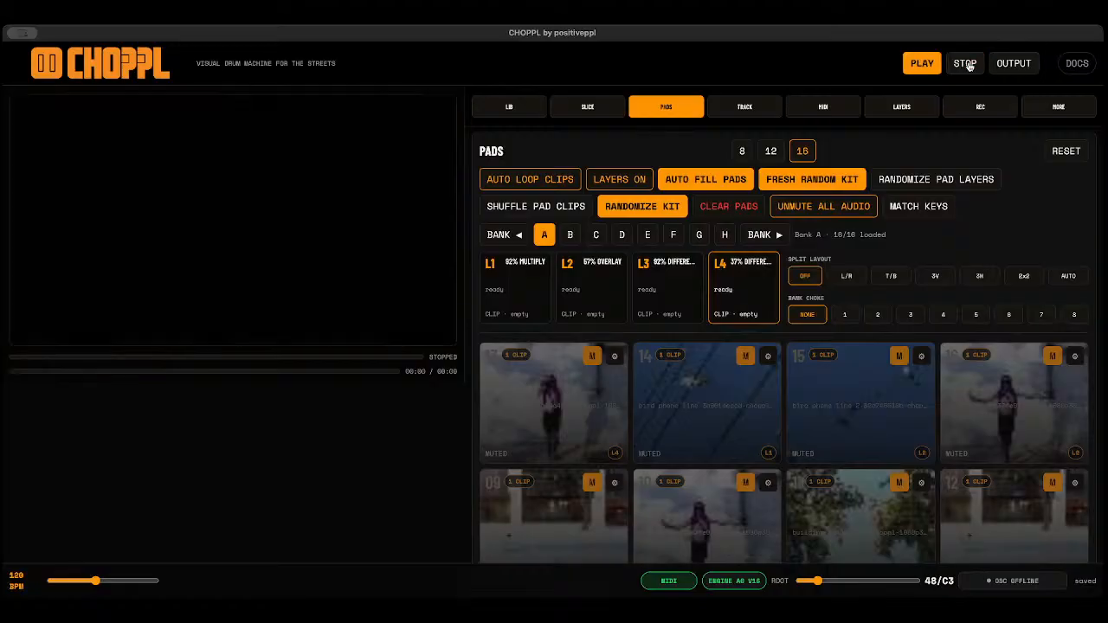
# Randomize the whole kit, giving the pads and layers a new random setup.
pyautogui.click(638, 210)
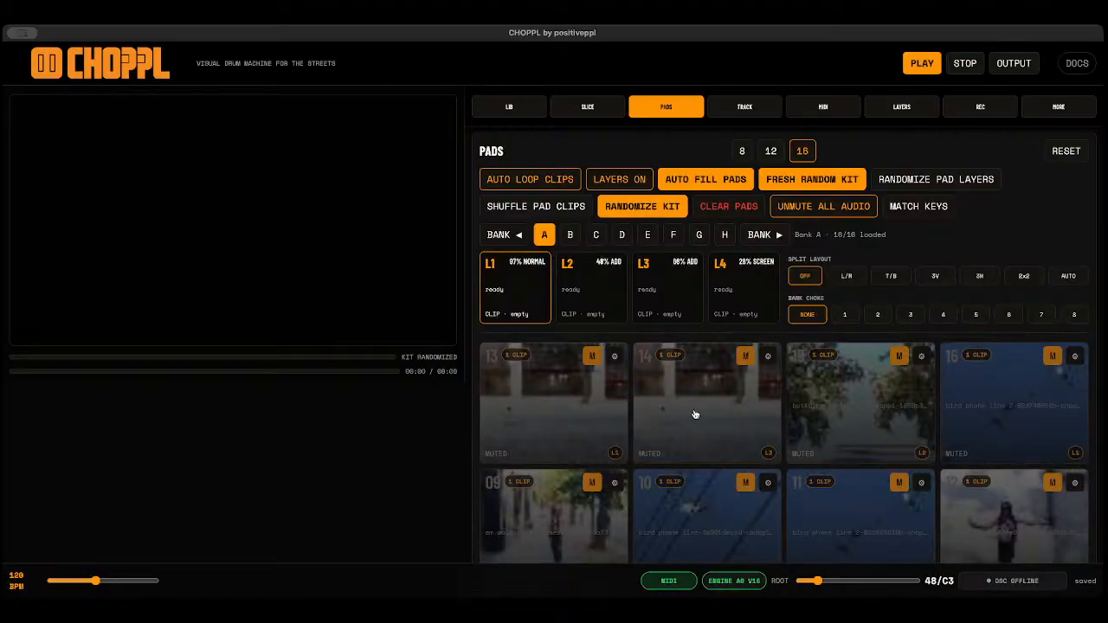
# Trigger pads 9, 13 and 14 of the randomized kit to layer their clips, and stop playback.
pyautogui.scroll(-5, 695, 421)
pyautogui.scroll(4, 695, 420)
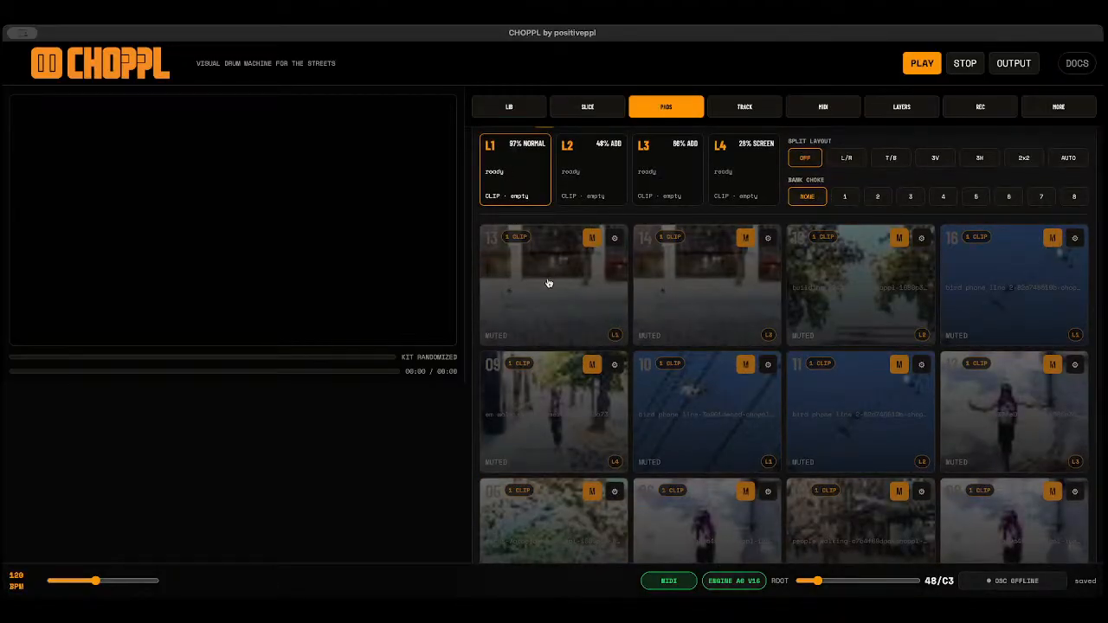
pyautogui.scroll(1, 733, 317)
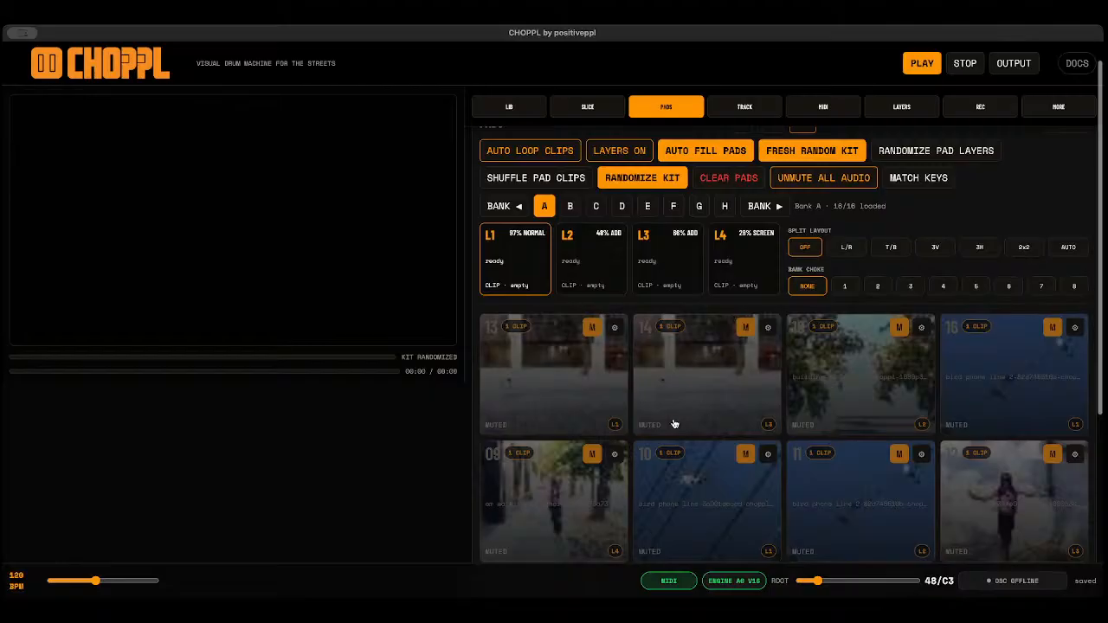
pyautogui.scroll(-2, 777, 486)
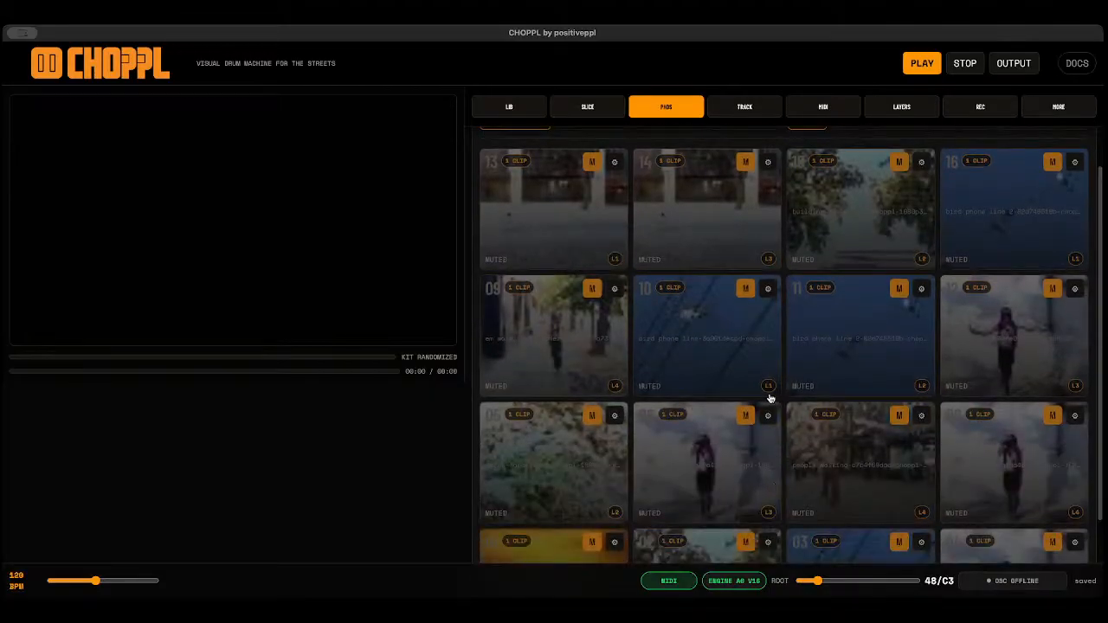
pyautogui.click(592, 337)
pyautogui.scroll(1, 591, 338)
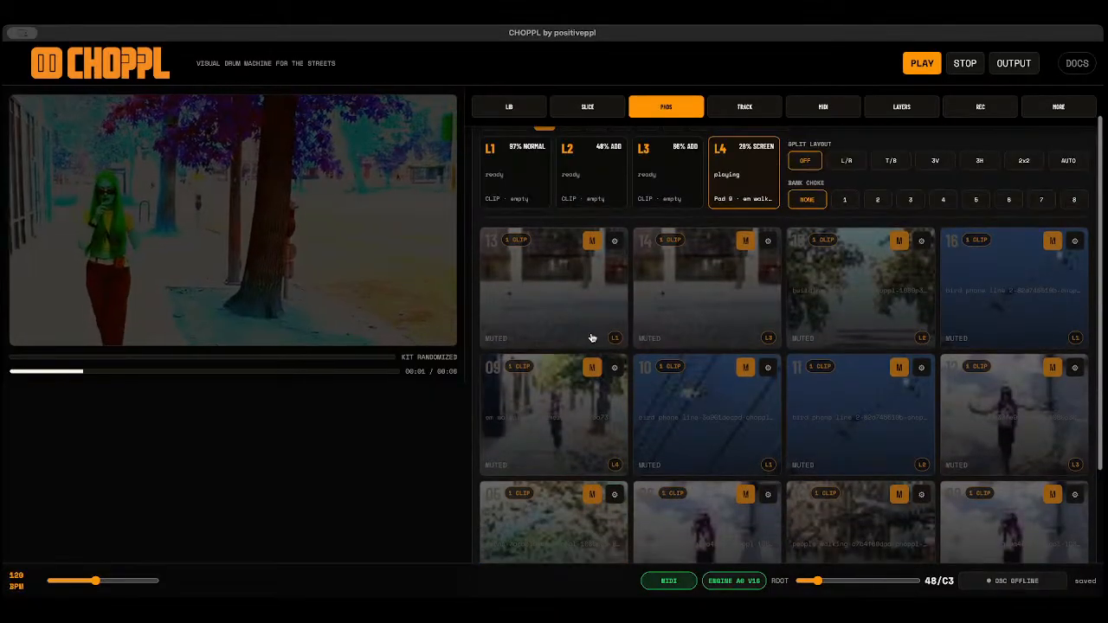
pyautogui.click(581, 298)
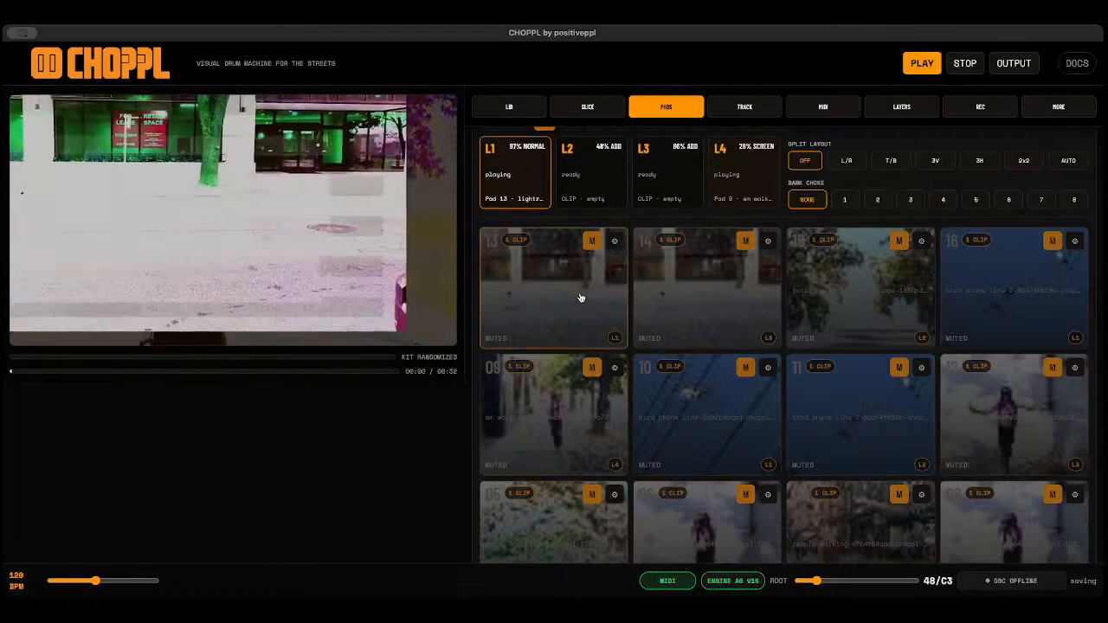
pyautogui.click(696, 307)
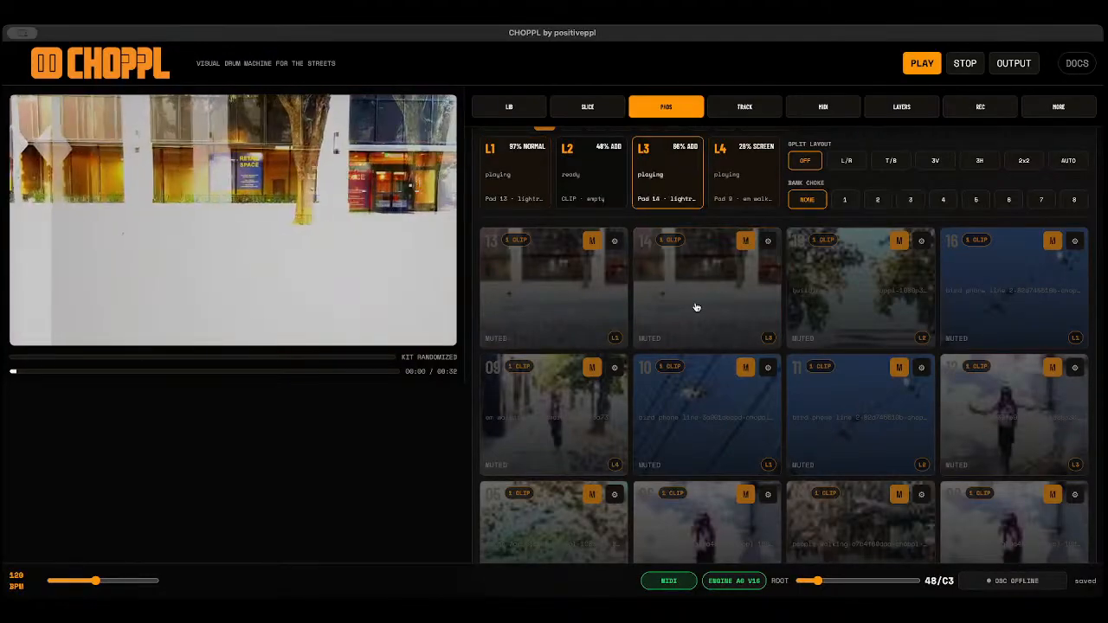
pyautogui.scroll(3, 781, 396)
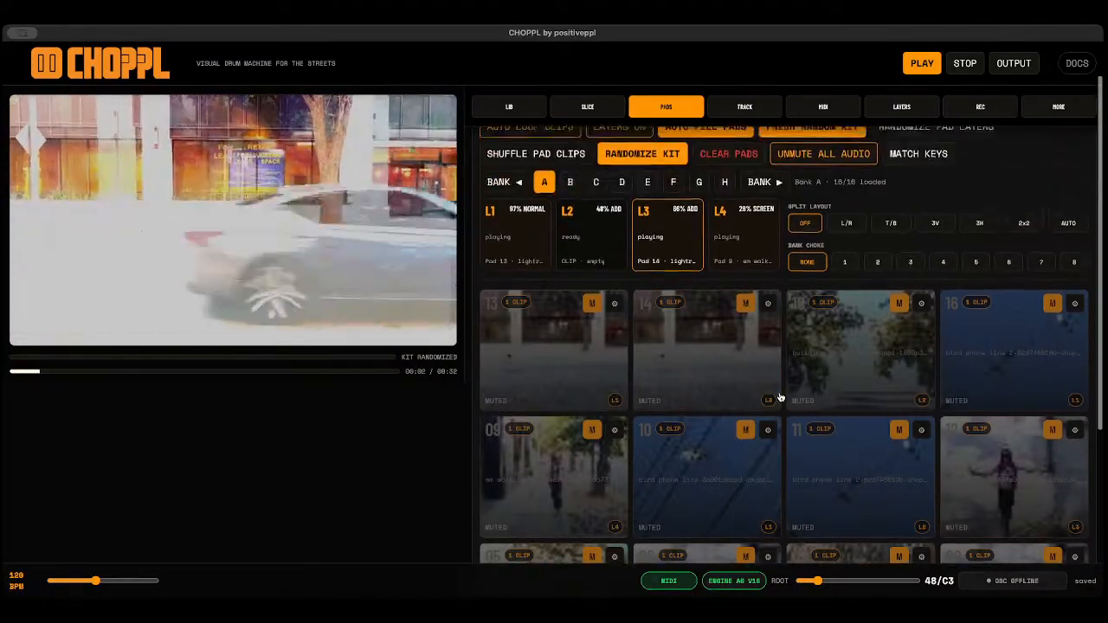
pyautogui.click(964, 65)
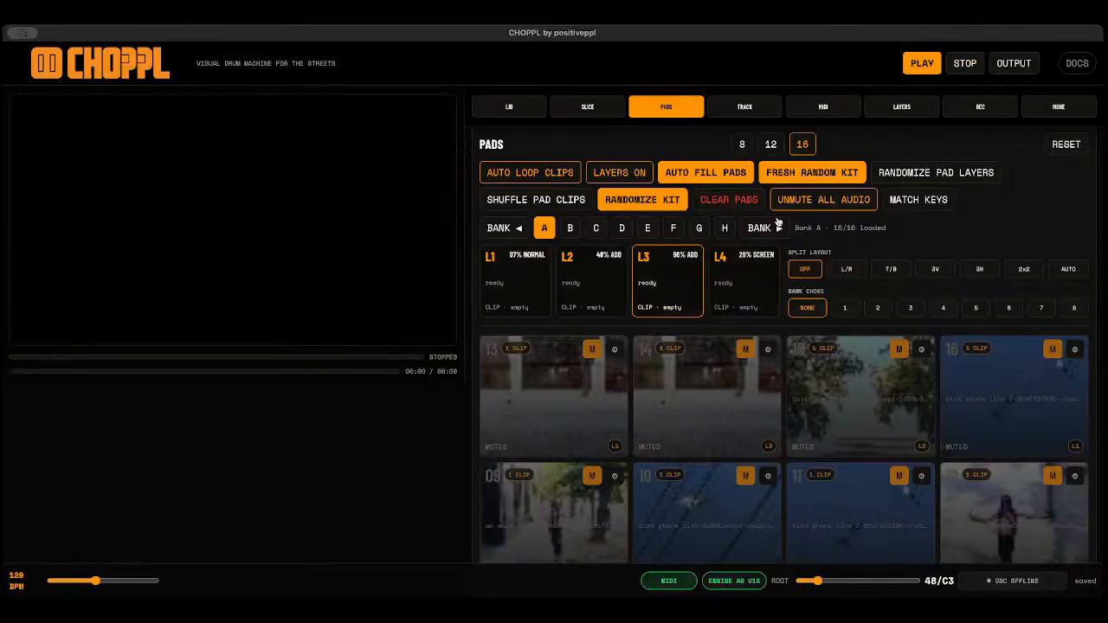
# Generate a fresh random kit for Bank A and look over its pad grid.
pyautogui.click(804, 177)
pyautogui.scroll(-3, 742, 365)
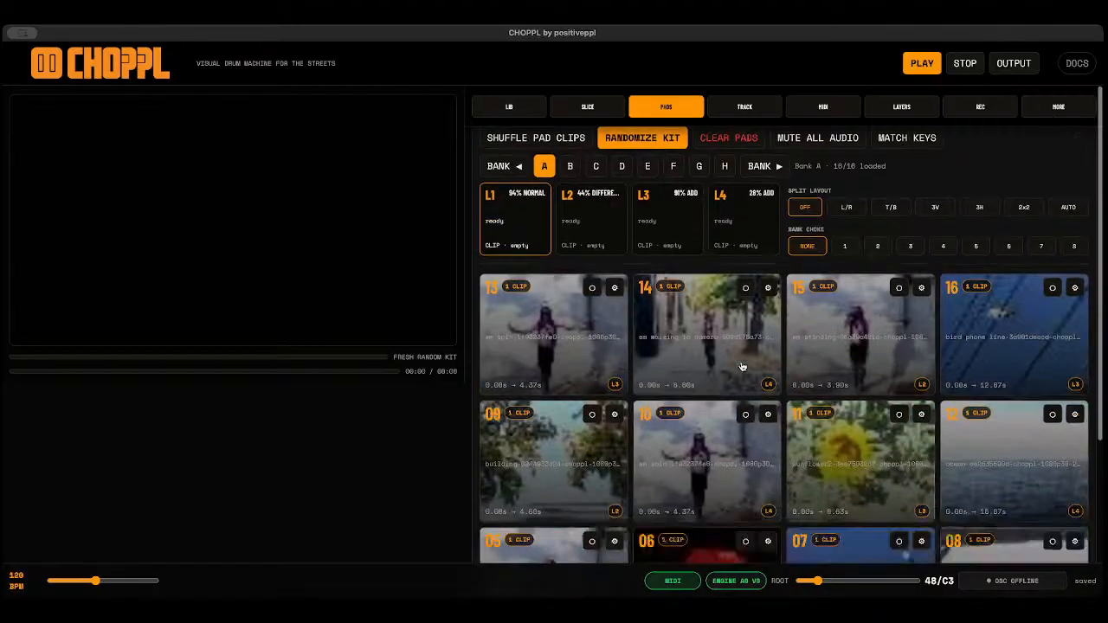
pyautogui.scroll(-2, 761, 415)
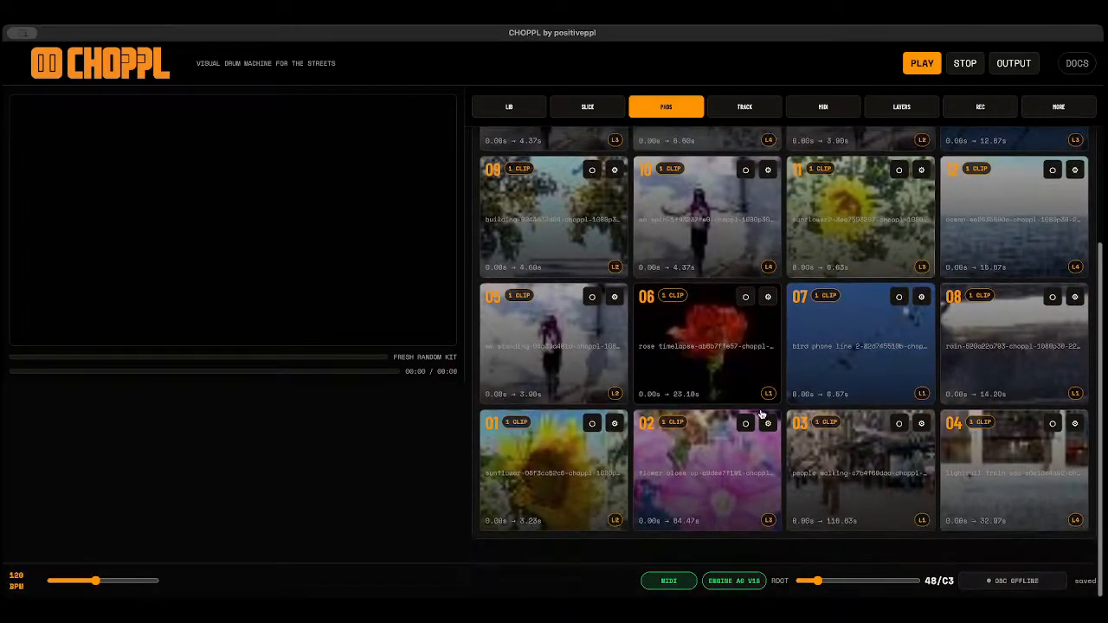
pyautogui.scroll(5, 866, 312)
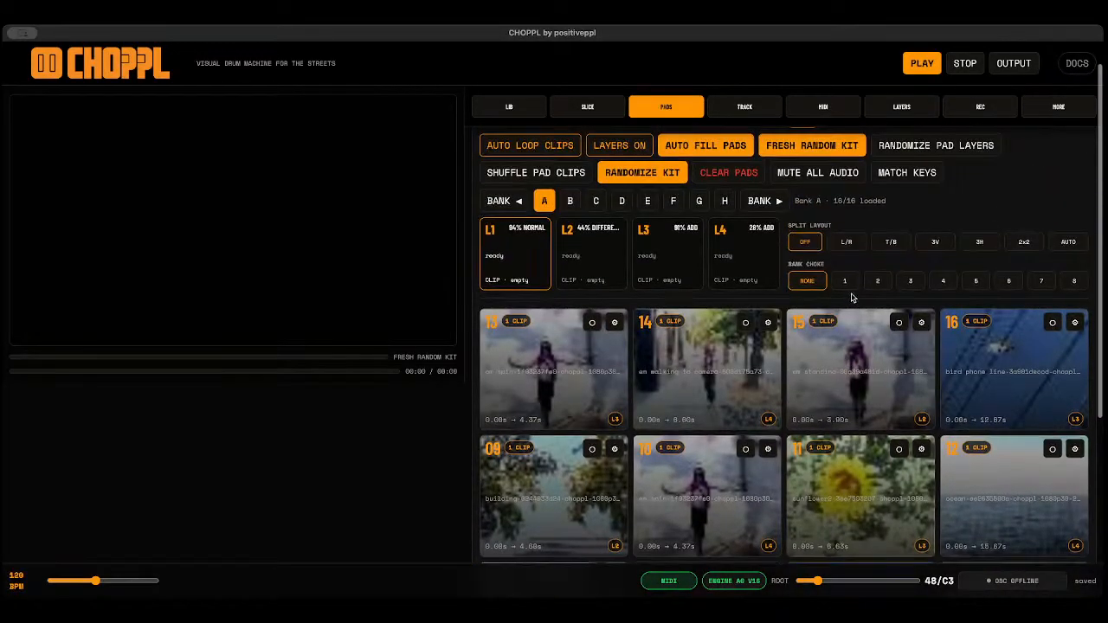
# Trigger pads 13, 14, 15 and 16 to combine their clips across the layers, and stop playback.
pyautogui.click(558, 359)
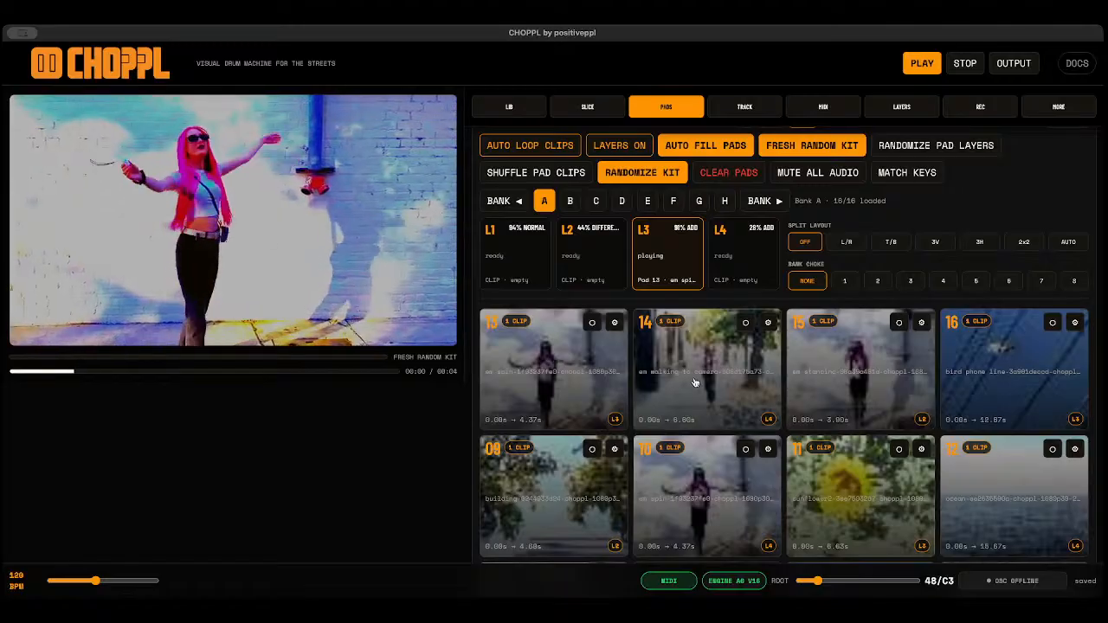
pyautogui.click(732, 379)
pyautogui.click(790, 377)
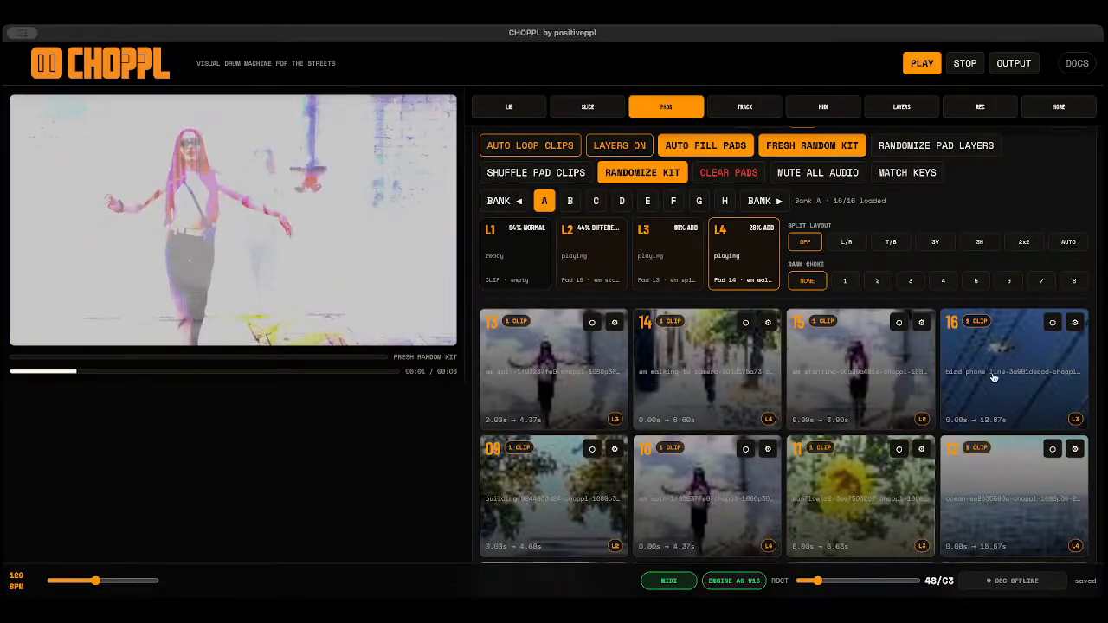
pyautogui.click(993, 377)
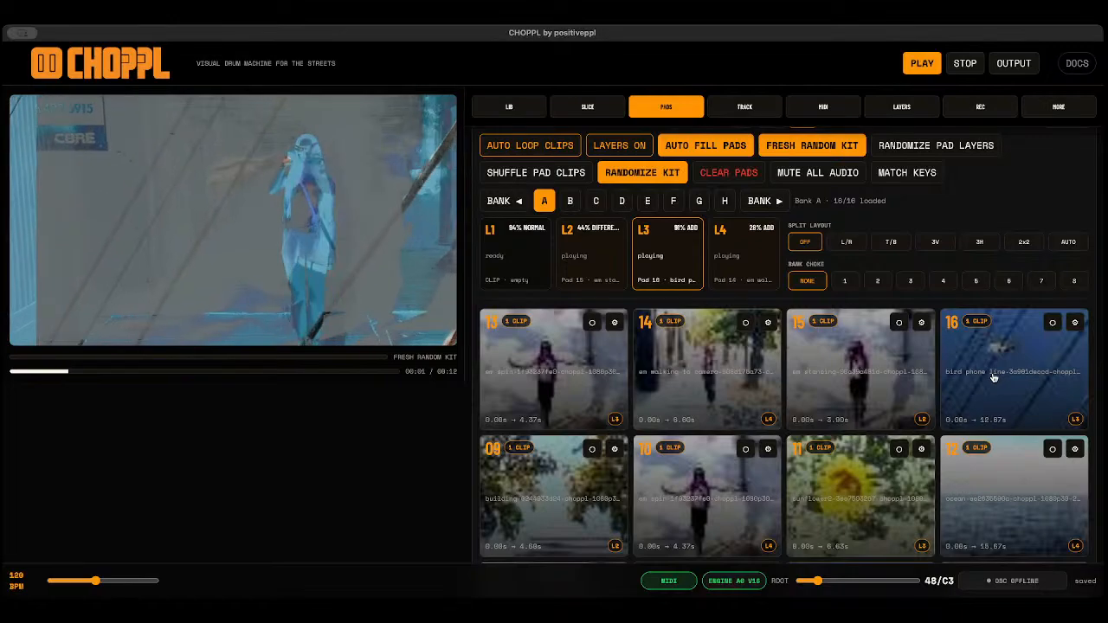
pyautogui.click(962, 65)
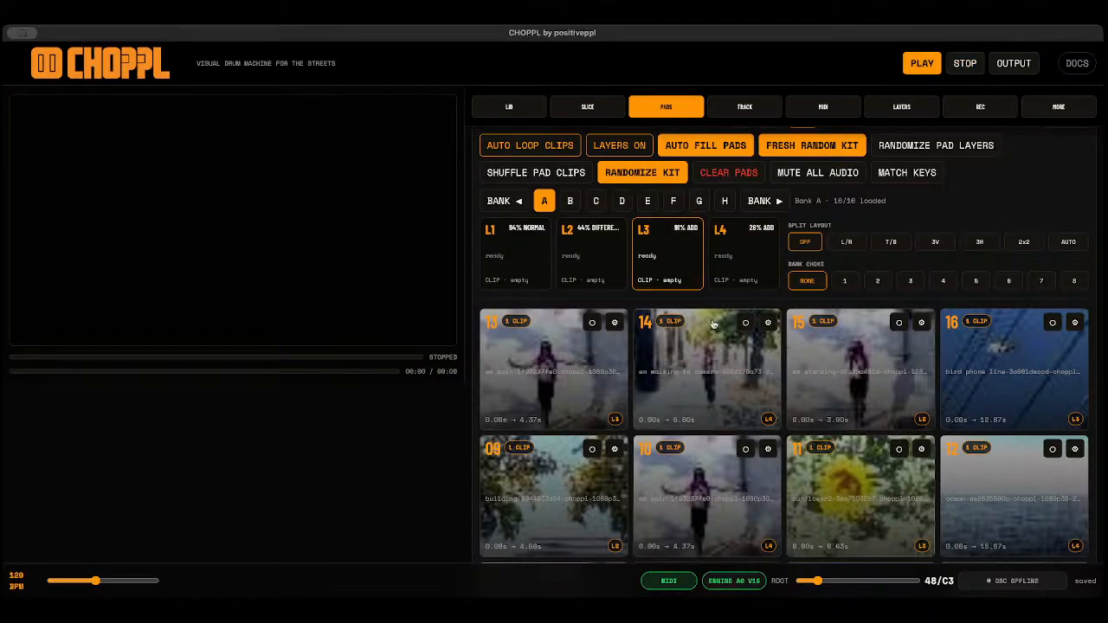
# Clear all pads in Bank A and look over the grid.
pyautogui.click(737, 173)
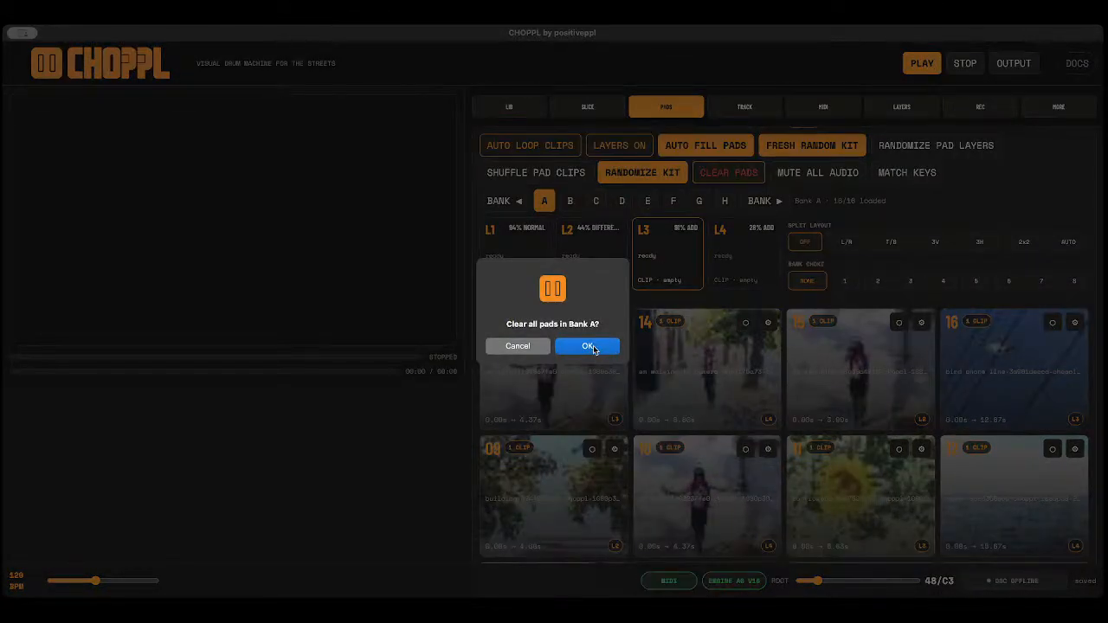
pyautogui.click(589, 347)
pyautogui.scroll(-3, 660, 447)
pyautogui.scroll(2, 661, 446)
pyautogui.scroll(3, 661, 447)
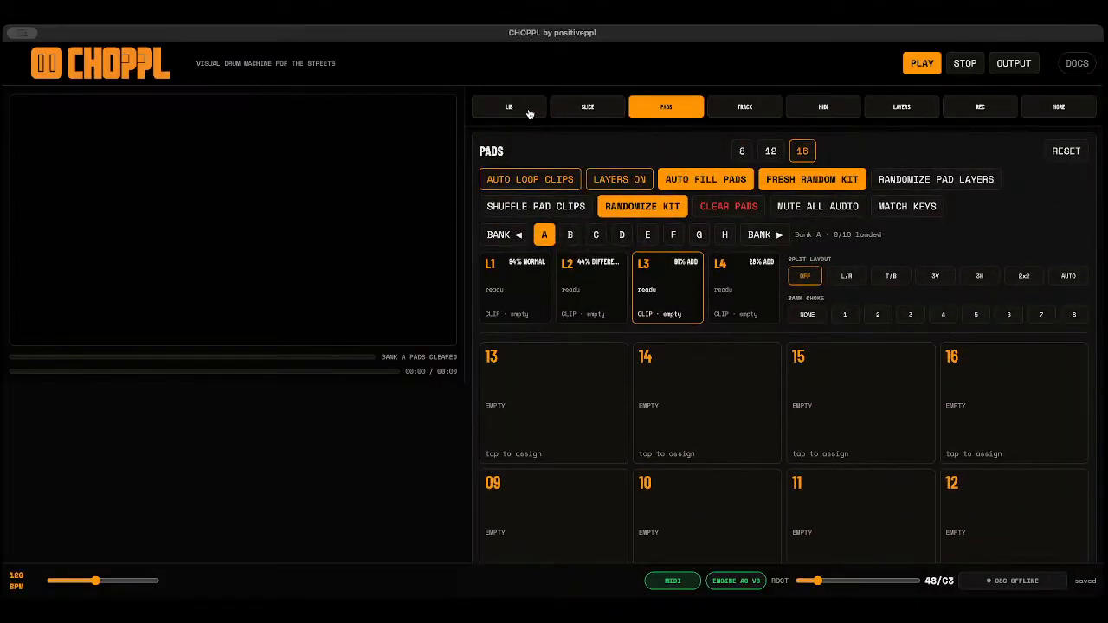
# Fill the cleared Bank A with a fresh random kit.
pyautogui.click(530, 111)
pyautogui.click(688, 107)
pyautogui.click(807, 179)
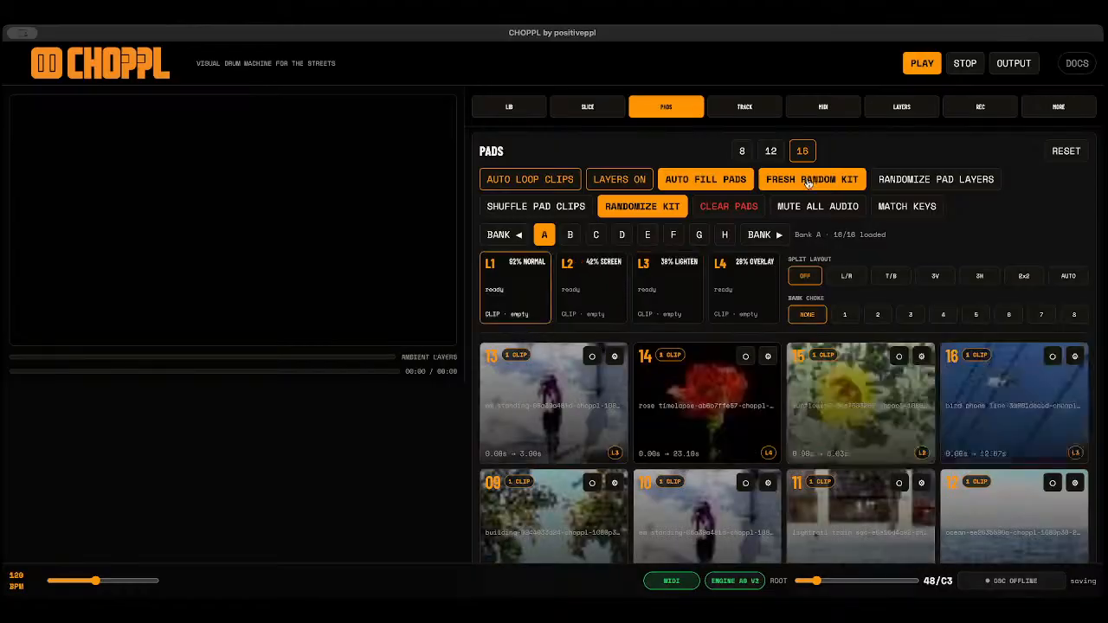
# Trigger the sunflower clip on pad 9 repeatedly to see how it plays on layer L3.
pyautogui.scroll(-2, 578, 374)
pyautogui.click(578, 374)
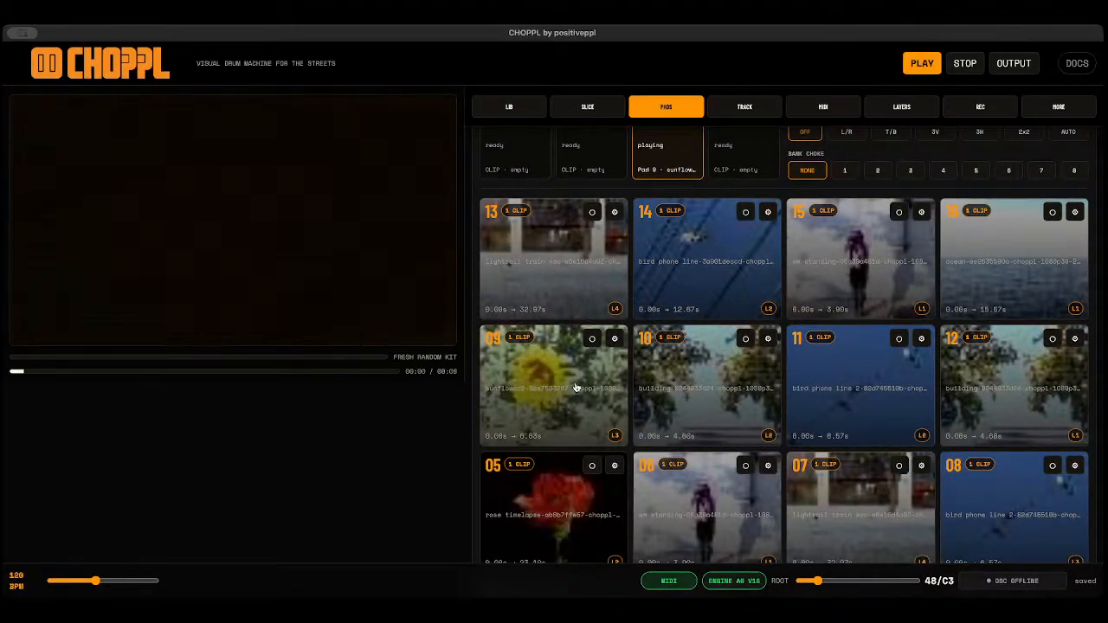
pyautogui.scroll(1, 576, 386)
pyautogui.click(555, 439)
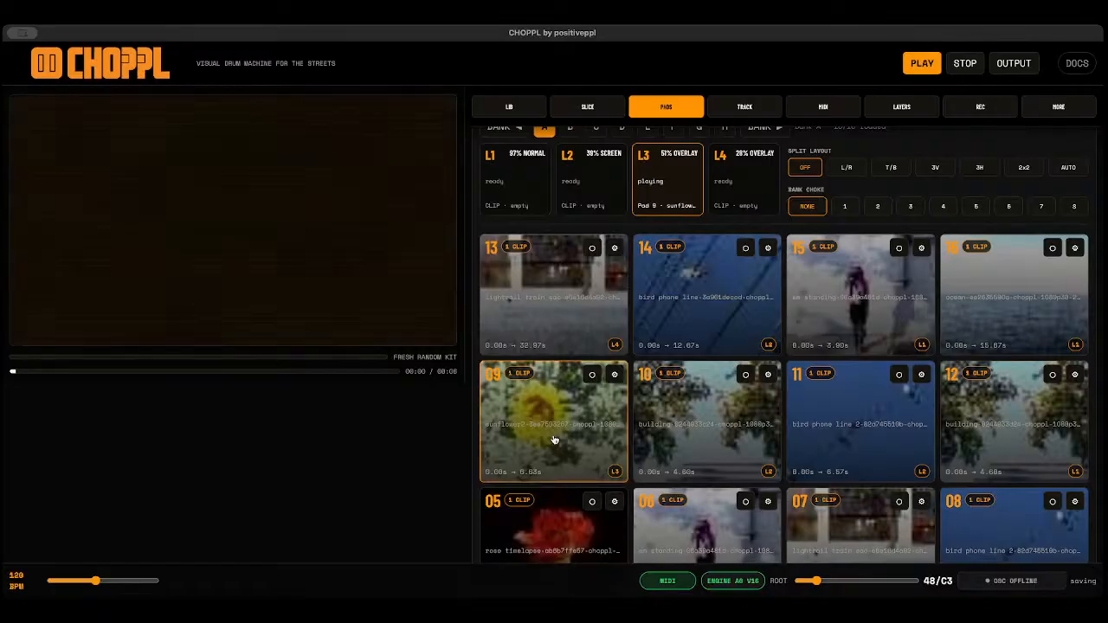
pyautogui.click(555, 440)
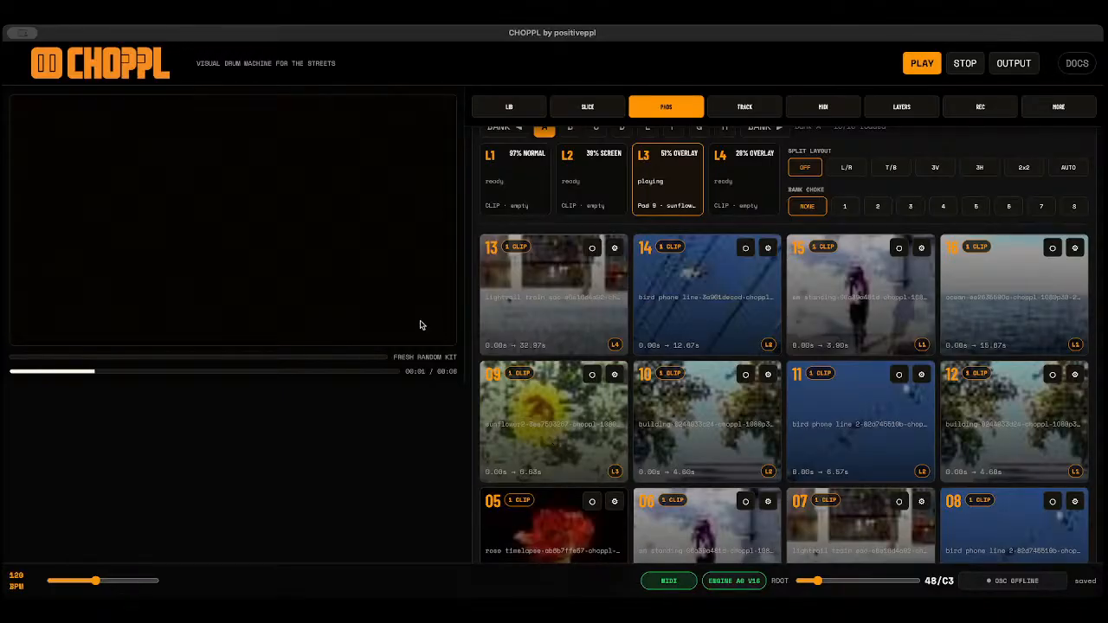
pyautogui.click(546, 426)
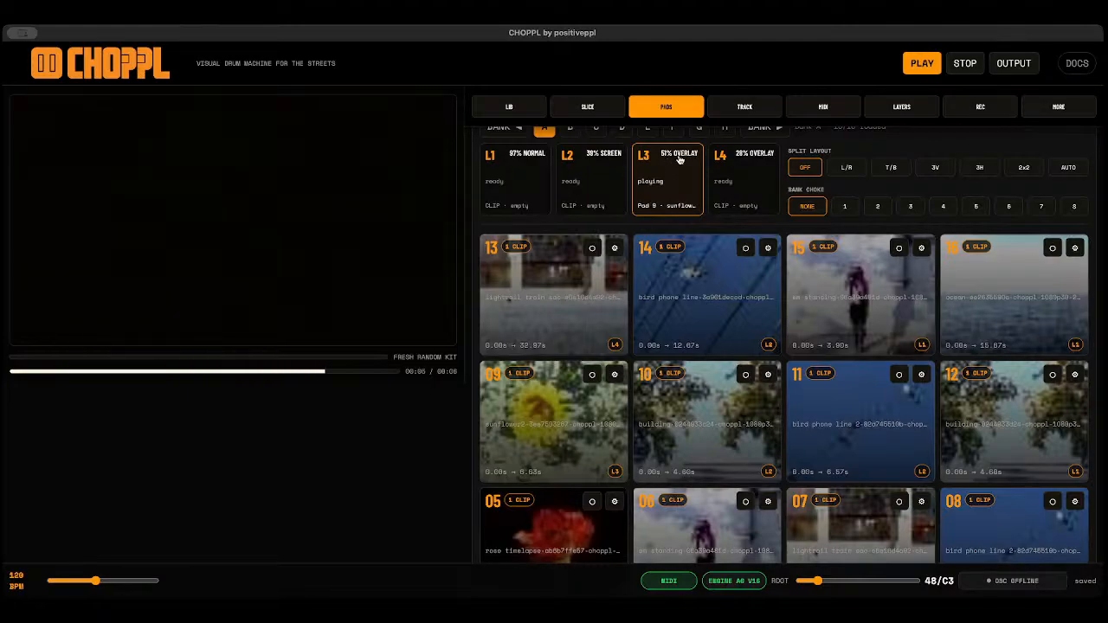
# Assign pad 9 to layer L2.
pyautogui.rightClick(564, 414)
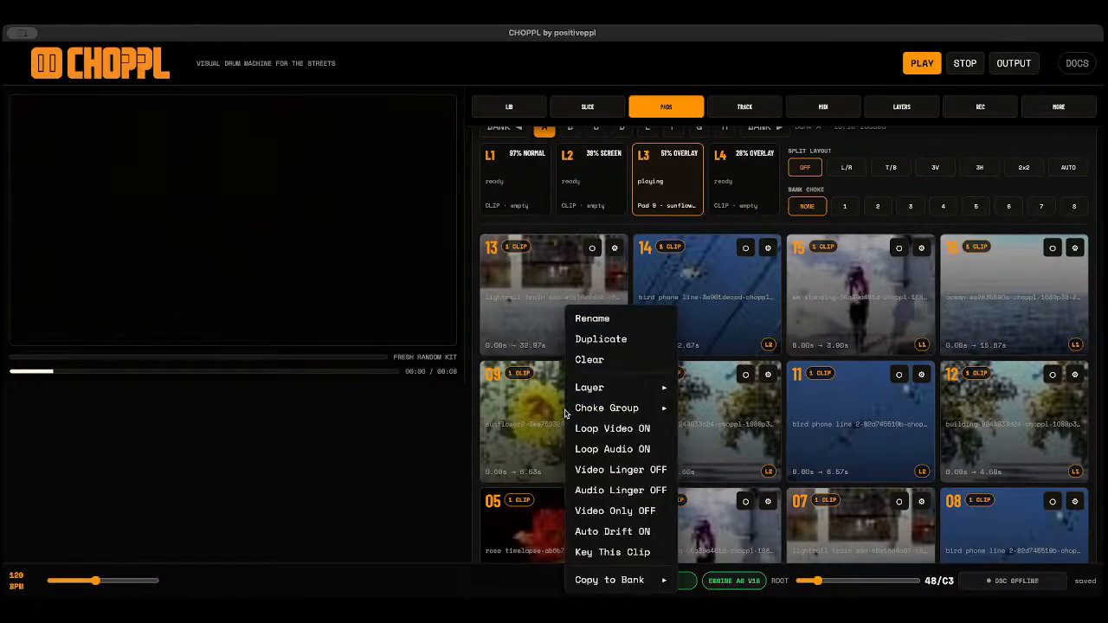
pyautogui.moveTo(606, 387)
pyautogui.click(705, 414)
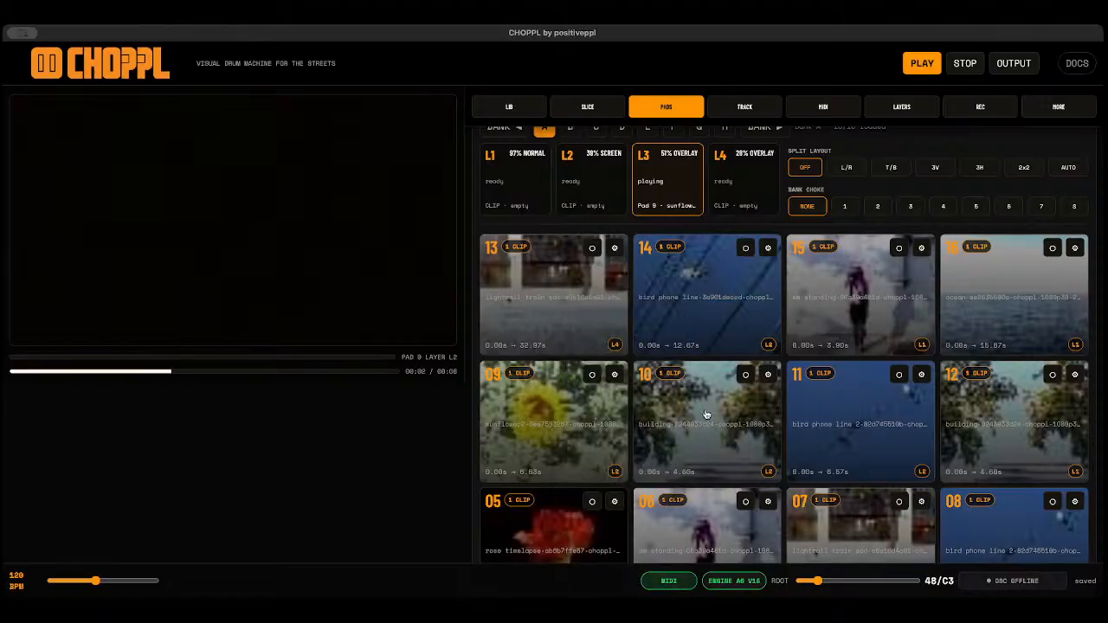
# Retrigger pad 9 several times to see the sunflower clip on layer L2.
pyautogui.click(550, 427)
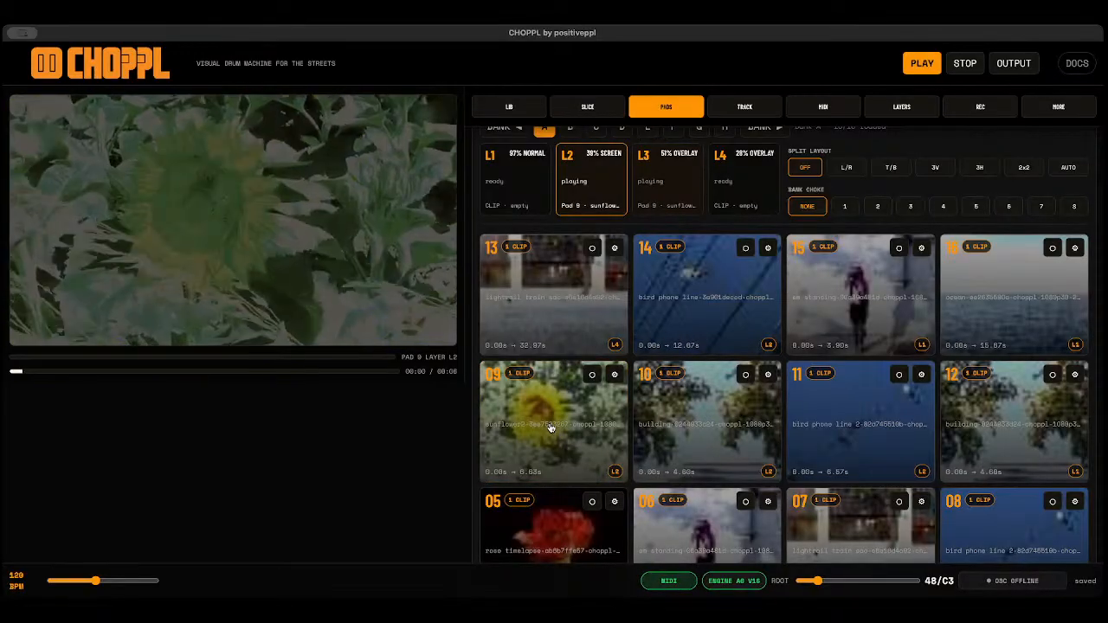
pyautogui.click(549, 427)
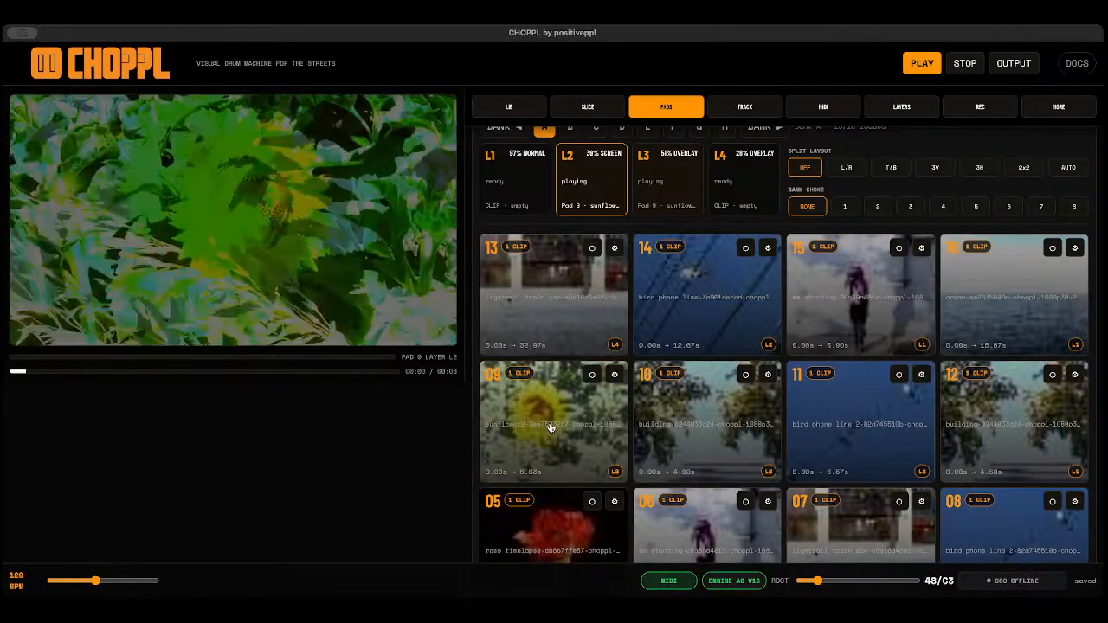
pyautogui.click(549, 428)
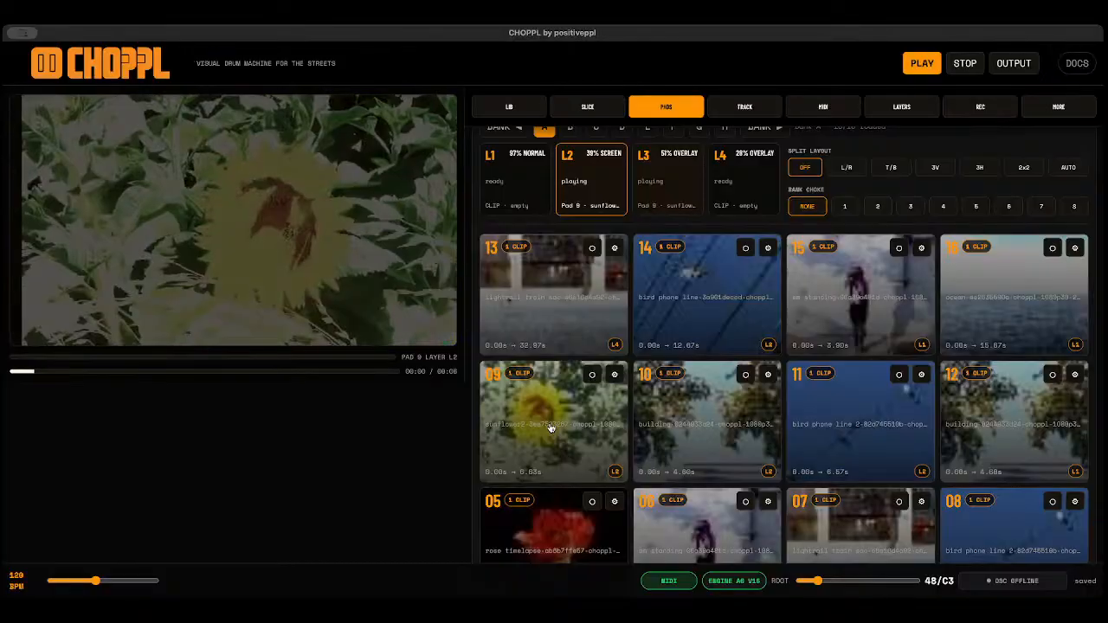
pyautogui.click(550, 427)
# Inspect the layer choices in pad 9's options without changing the assignment.
pyautogui.rightClick(550, 427)
pyautogui.click(528, 421)
pyautogui.rightClick(534, 423)
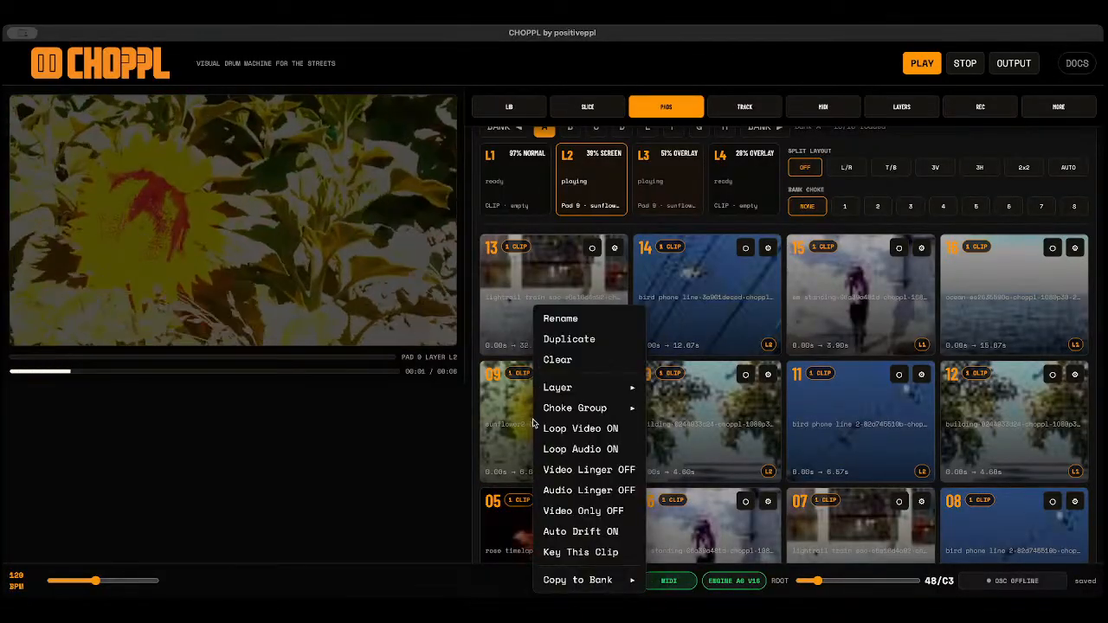
pyautogui.moveTo(571, 397)
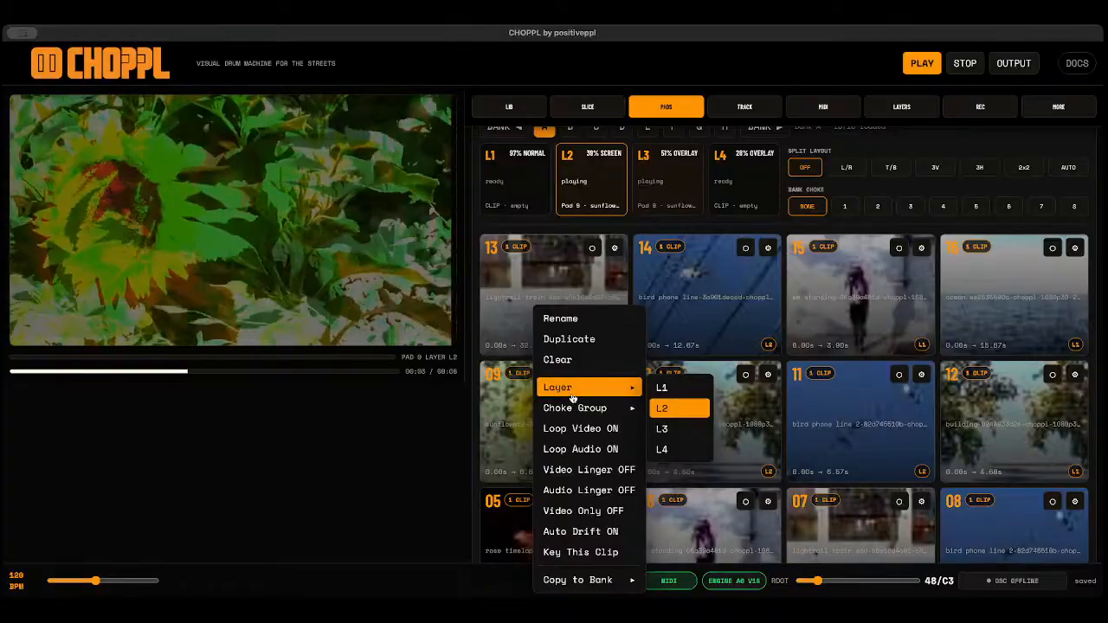
pyautogui.click(431, 428)
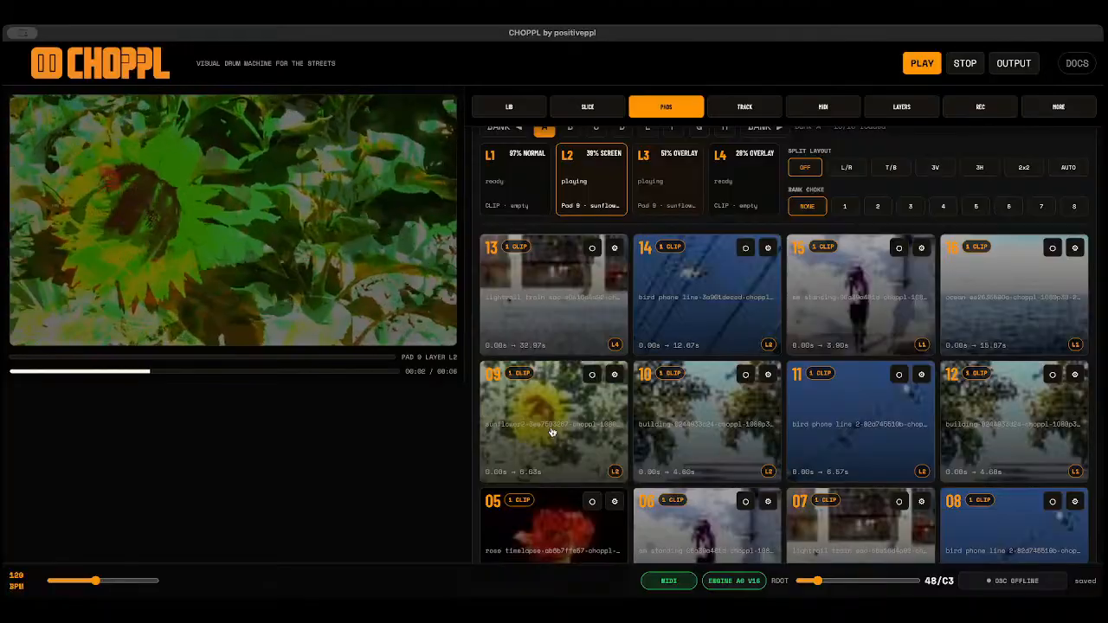
# Trigger the building clip on pad 10 and stop playback.
pyautogui.click(737, 398)
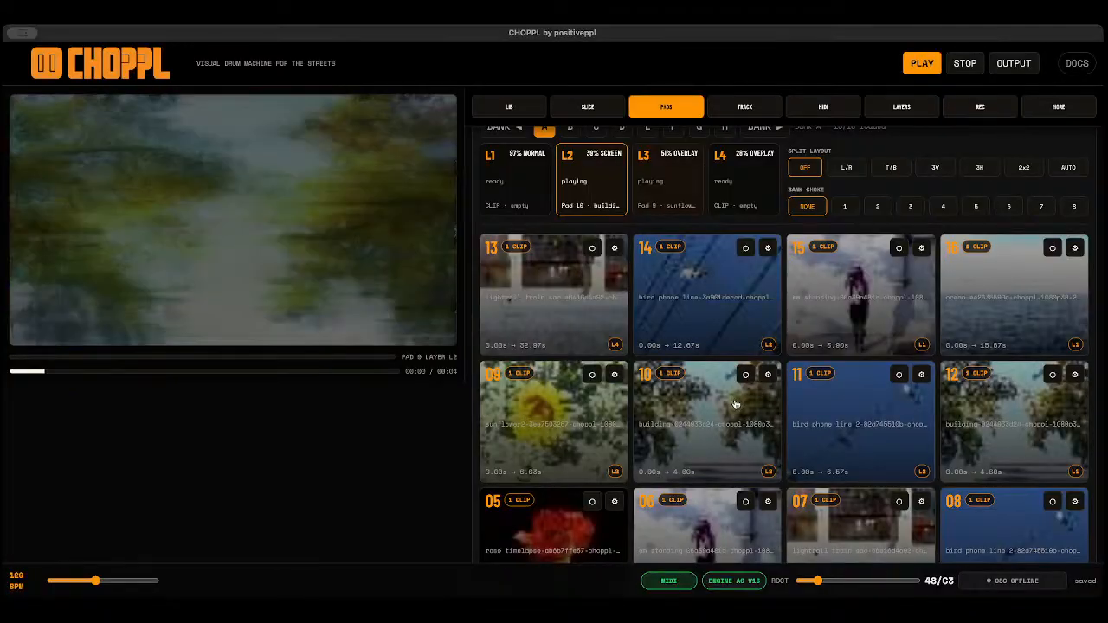
pyautogui.click(965, 64)
pyautogui.scroll(2, 749, 354)
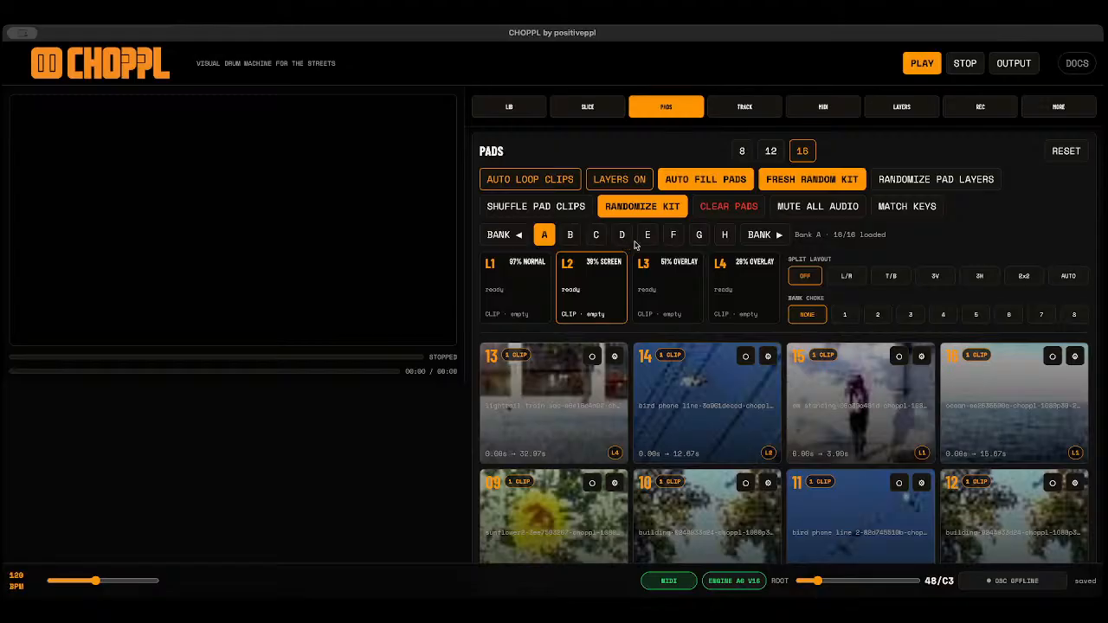
# Switch to Bank B, auto-fill its empty pads with clips and look over the grid.
pyautogui.click(570, 238)
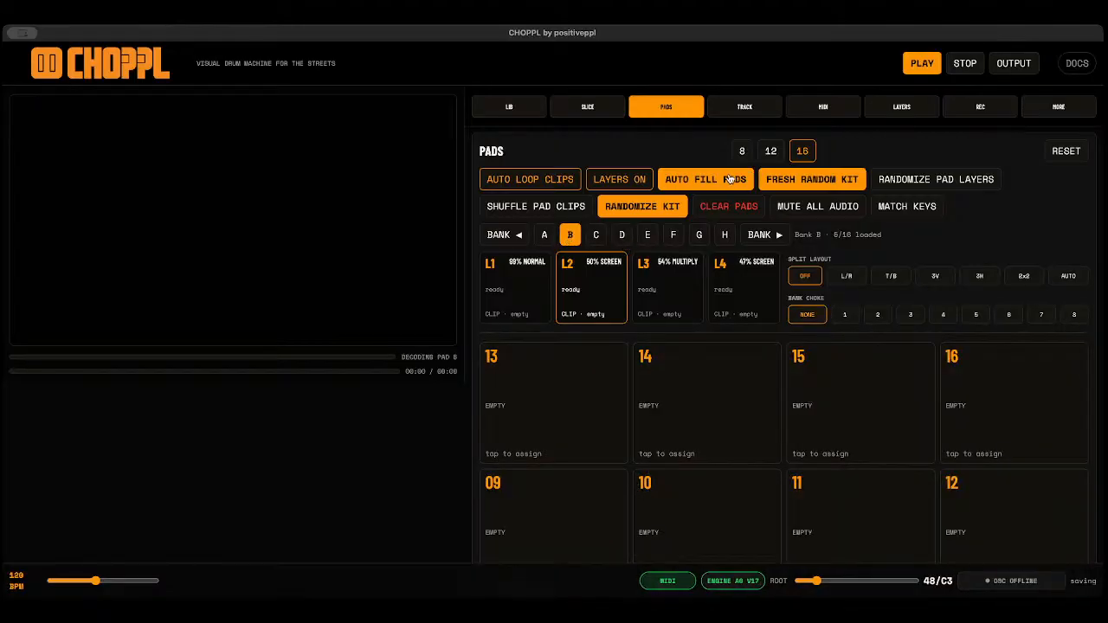
pyautogui.click(710, 179)
pyautogui.scroll(-5, 717, 416)
pyautogui.scroll(5, 718, 430)
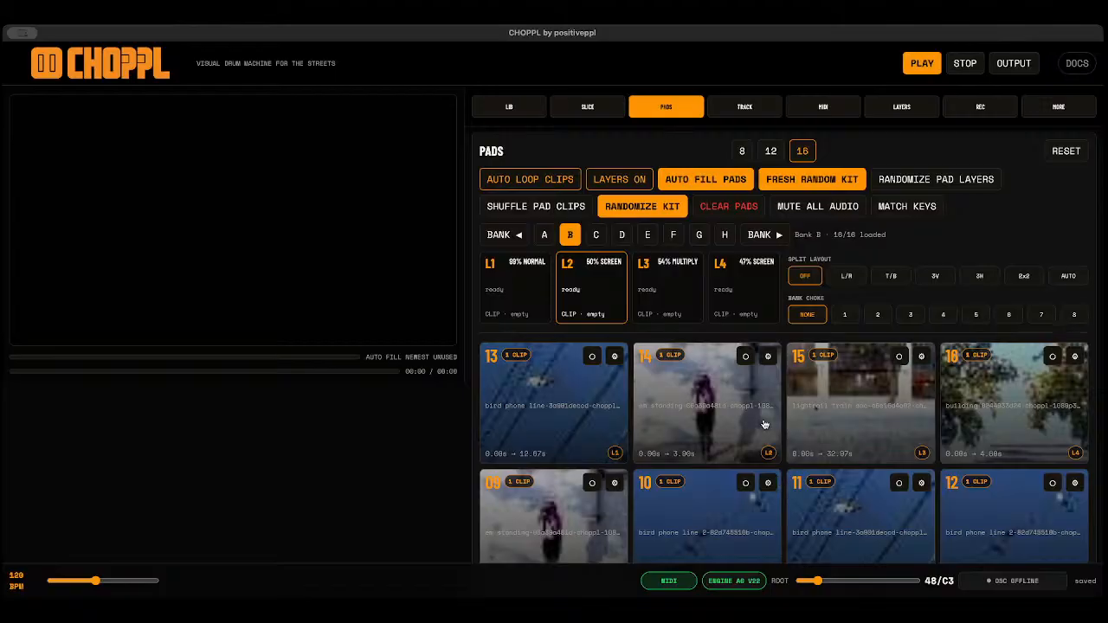
# Return to Bank A and trigger the bird clip on pad 14.
pyautogui.click(544, 234)
pyautogui.click(673, 398)
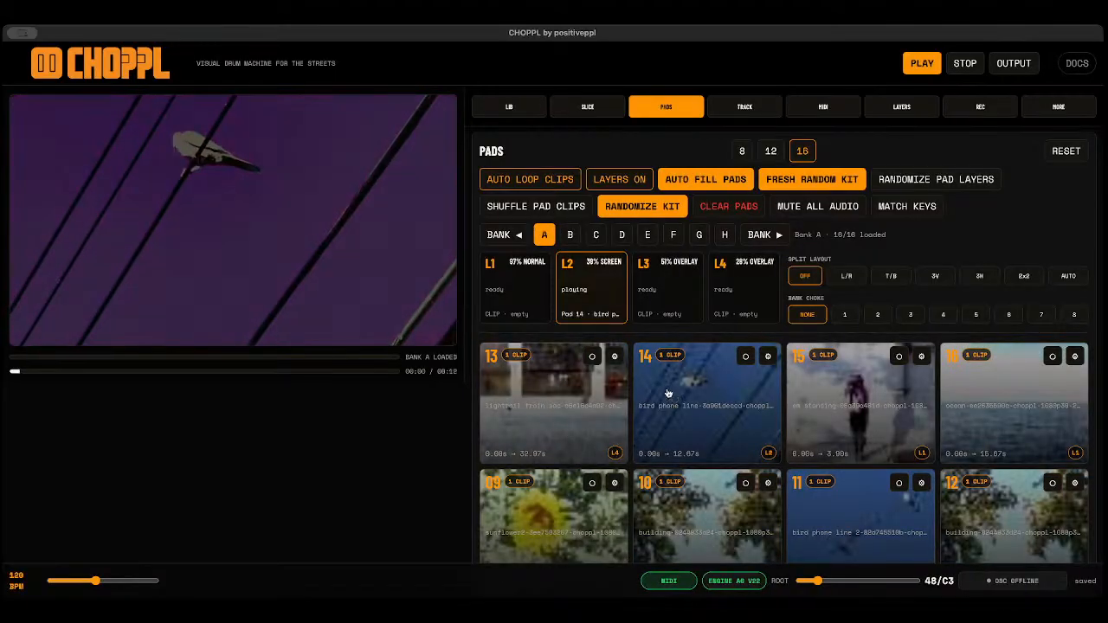
# Alternate between banks by triggering pad 13 in Bank B, followed by pads 15 and 9 in Bank A.
pyautogui.click(569, 235)
pyautogui.click(586, 436)
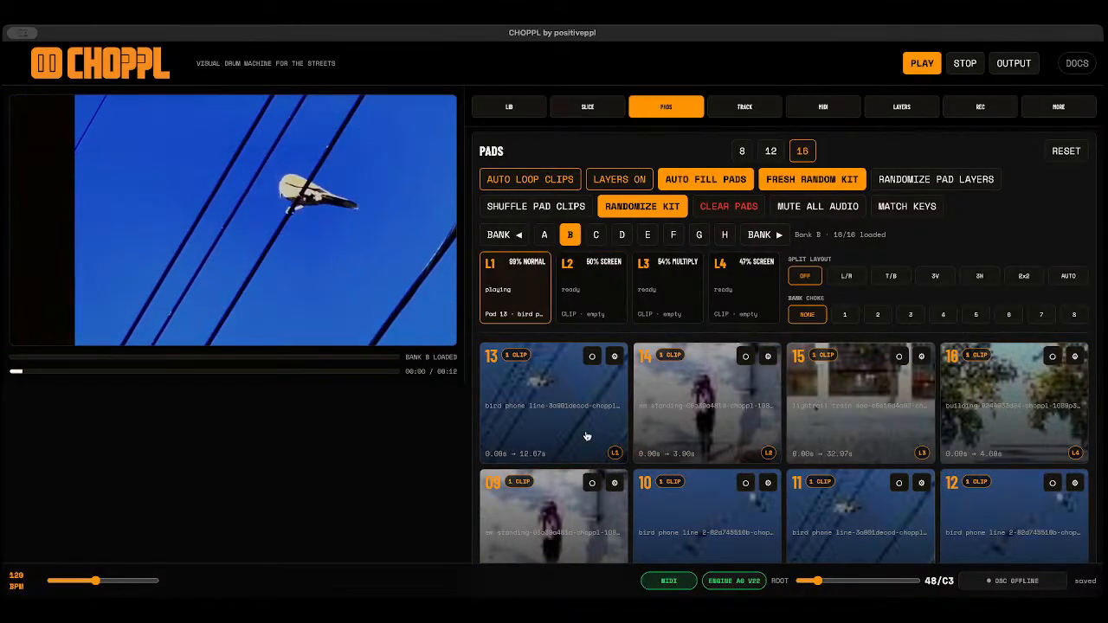
pyautogui.click(544, 234)
pyautogui.click(839, 395)
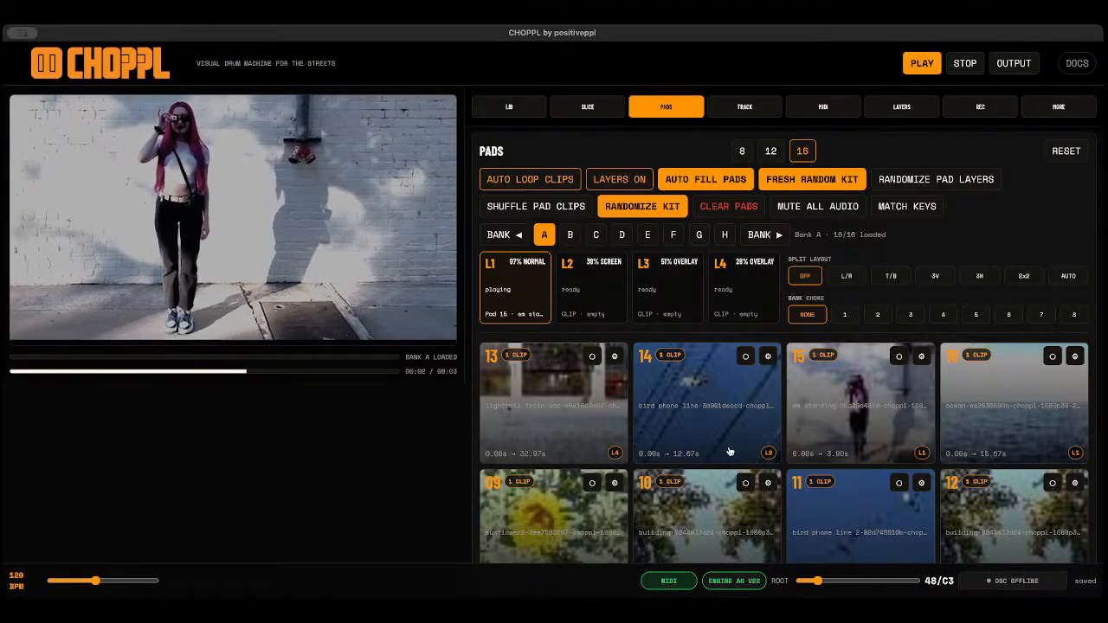
pyautogui.scroll(-2, 664, 374)
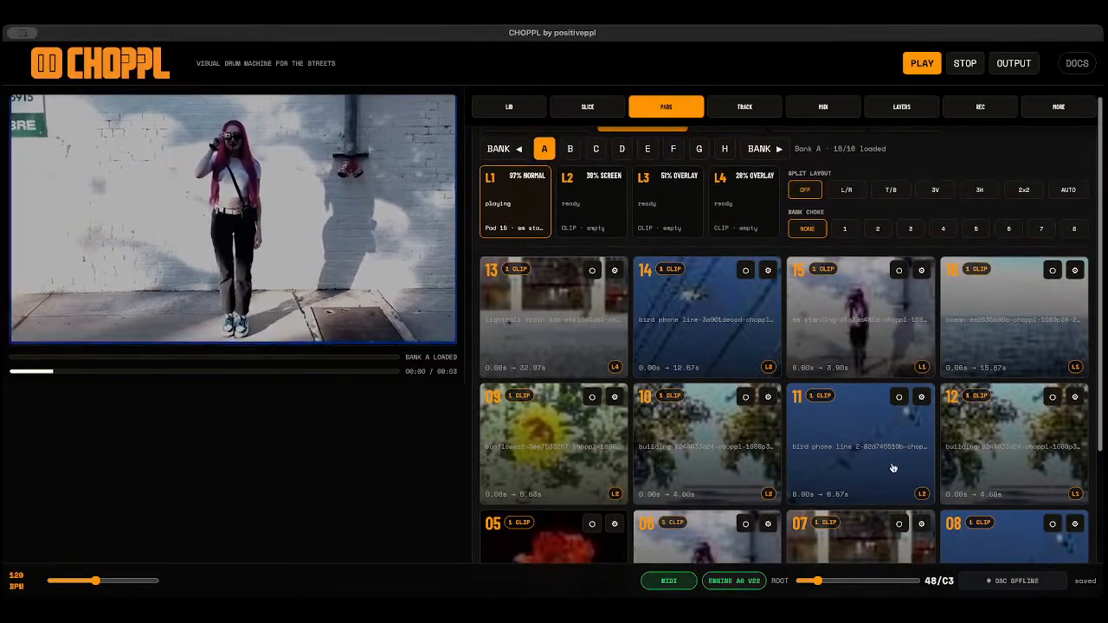
pyautogui.scroll(-1, 831, 451)
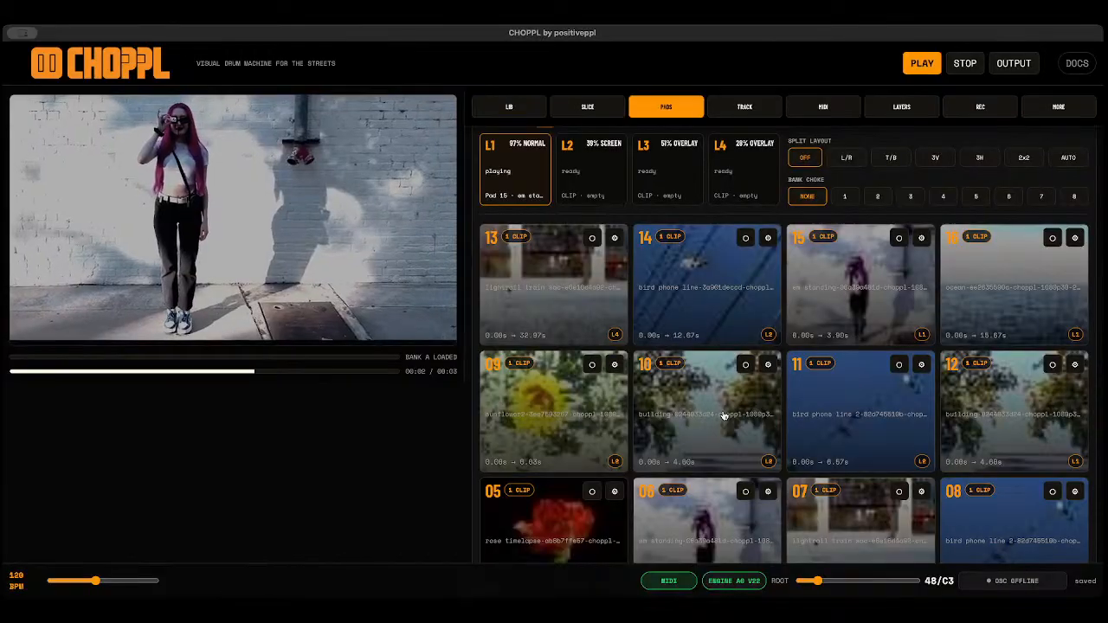
pyautogui.click(603, 412)
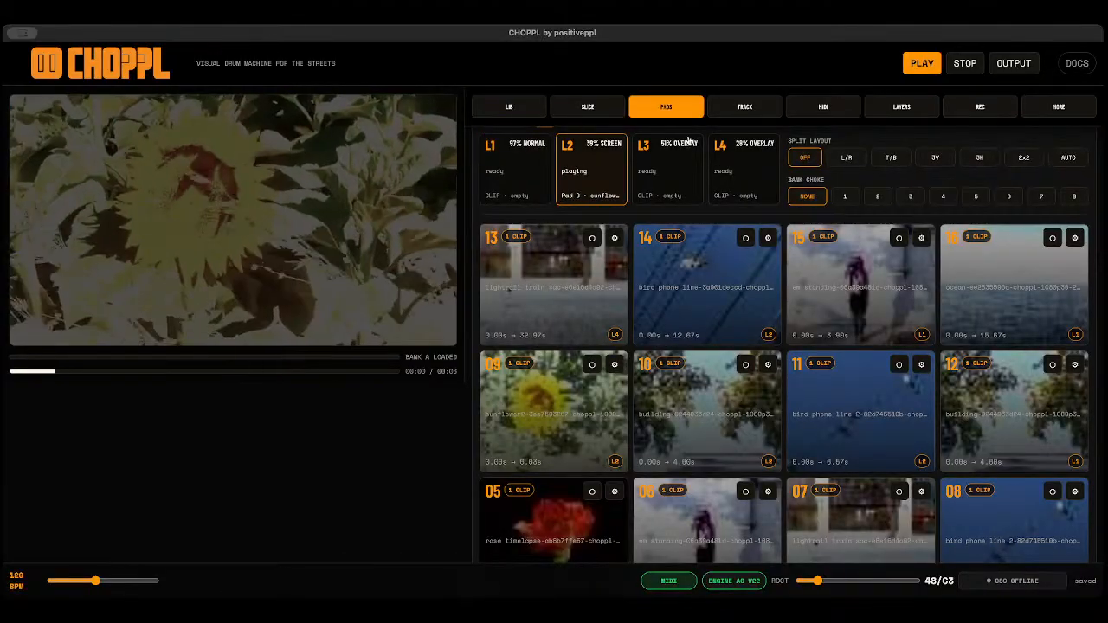
# Switch to Bank B and trigger pads 13, 14, 15, 10 and 11 to layer their clips.
pyautogui.scroll(3, 651, 200)
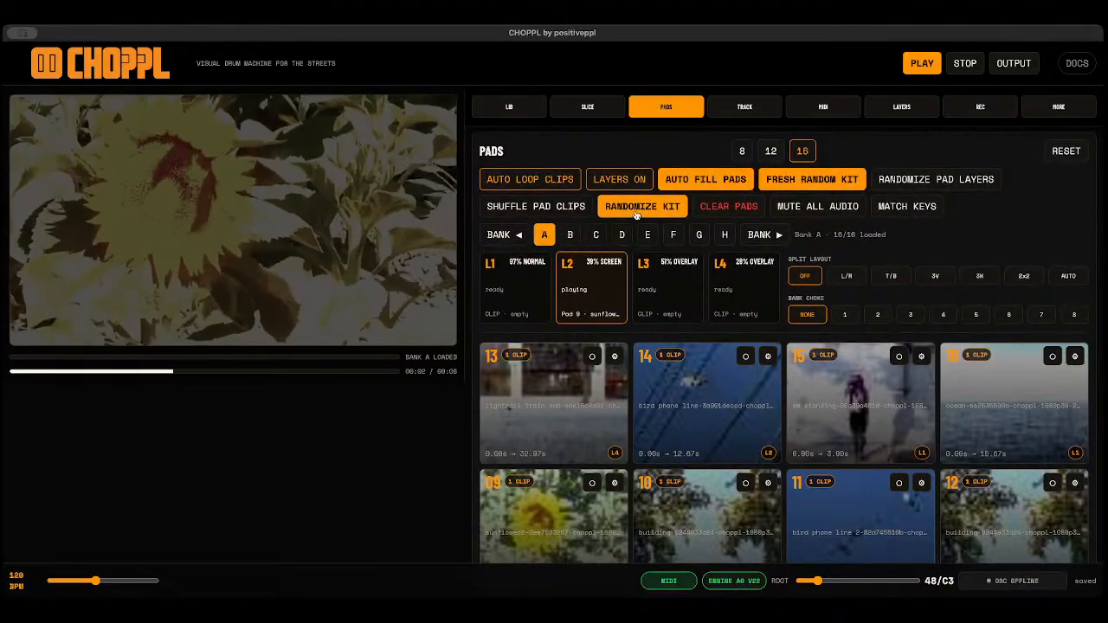
pyautogui.click(579, 236)
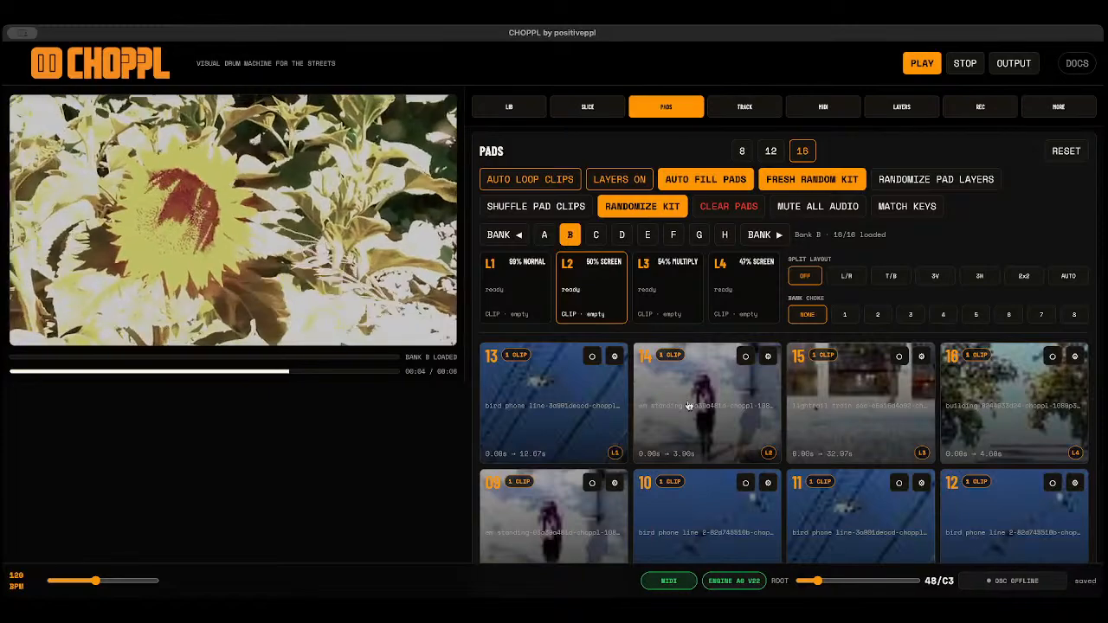
pyautogui.click(579, 392)
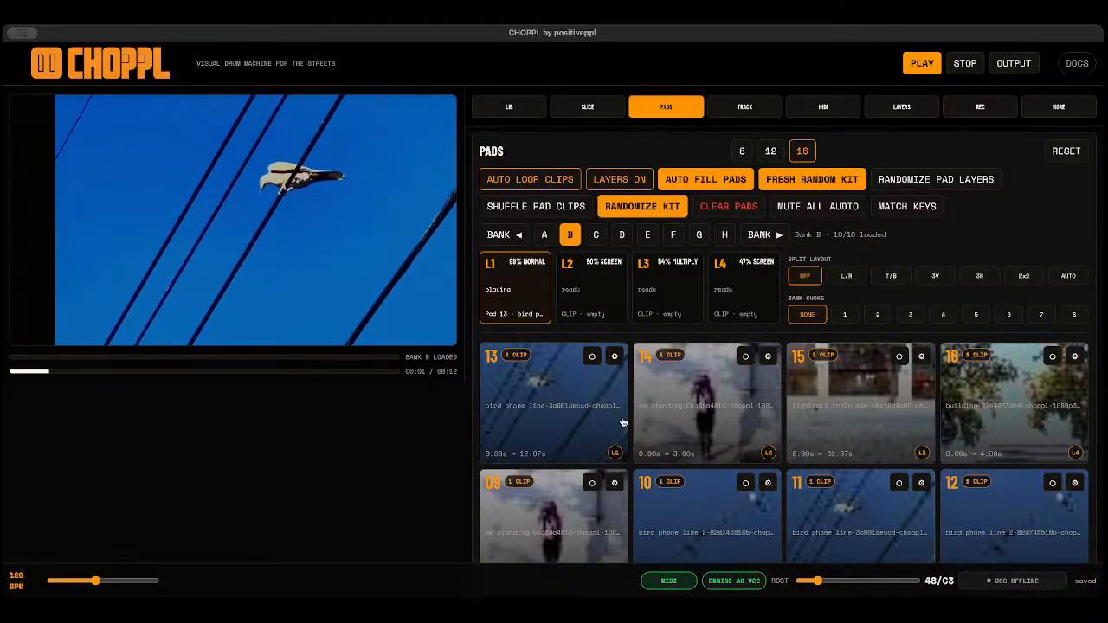
pyautogui.scroll(-1, 623, 418)
pyautogui.click(721, 389)
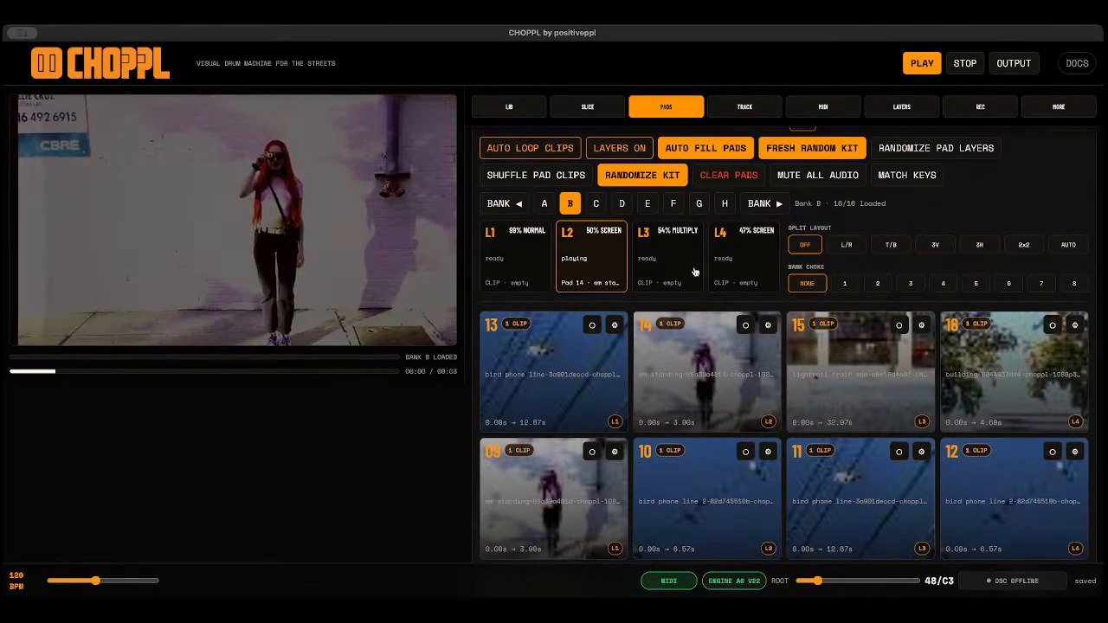
pyautogui.click(819, 376)
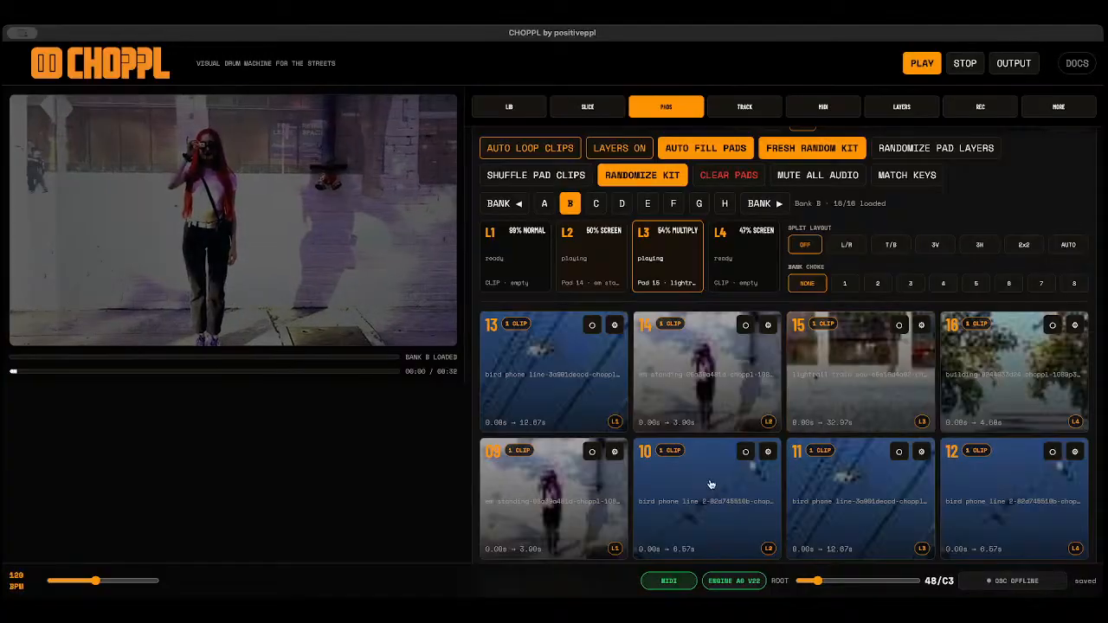
pyautogui.click(711, 484)
pyautogui.click(842, 537)
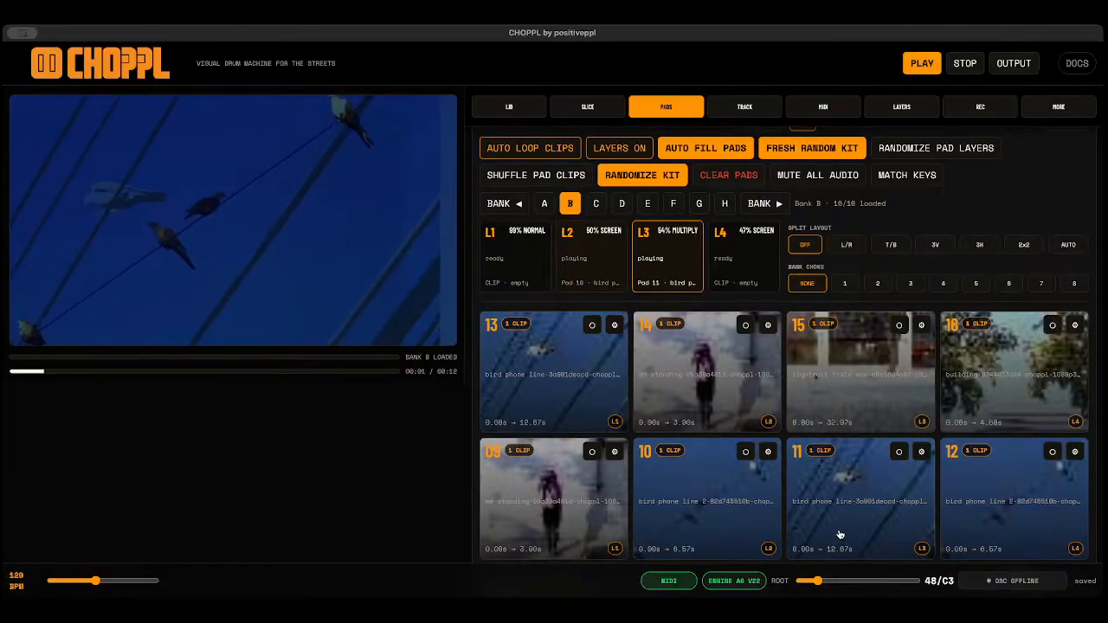
# Return to Bank A and trigger the light rail, bird and building clips on pads 13, 11 and 10.
pyautogui.scroll(1, 762, 355)
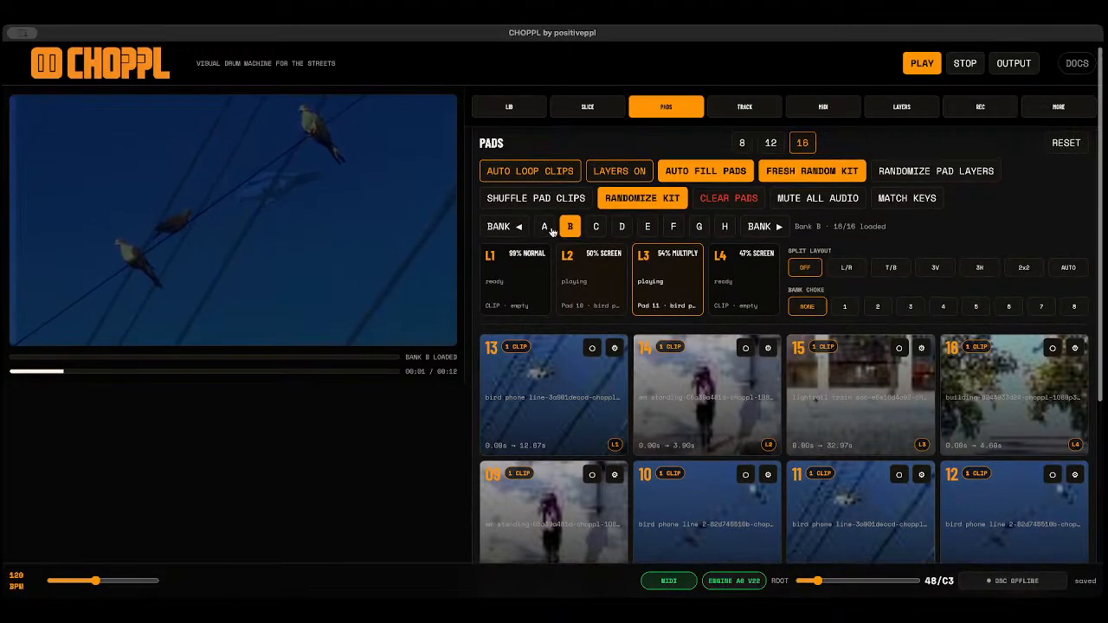
pyautogui.click(542, 226)
pyautogui.click(578, 407)
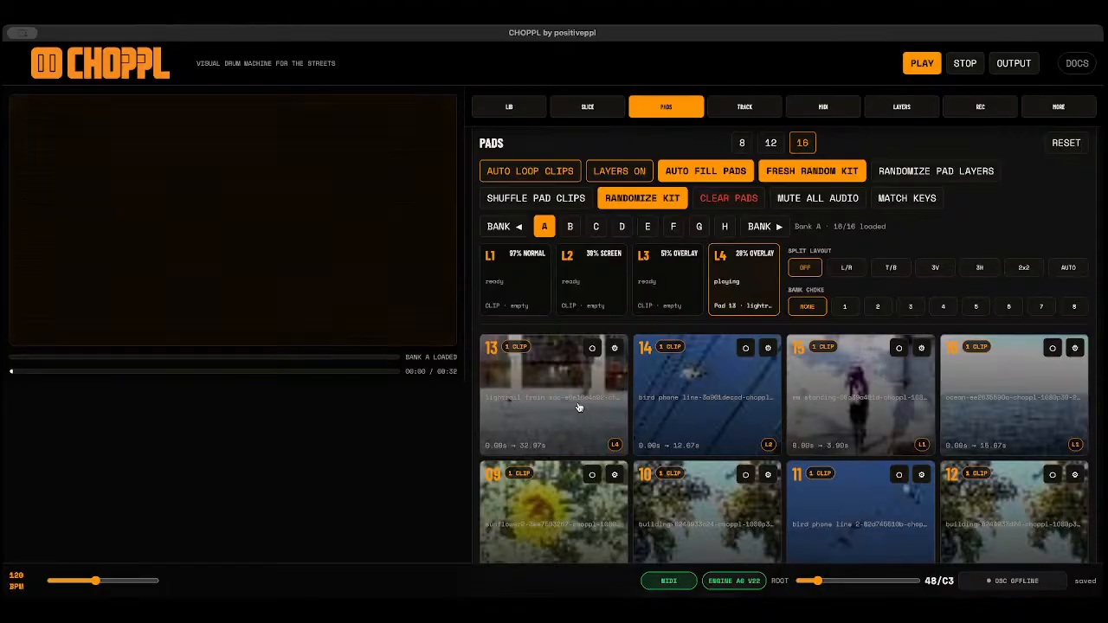
pyautogui.click(805, 490)
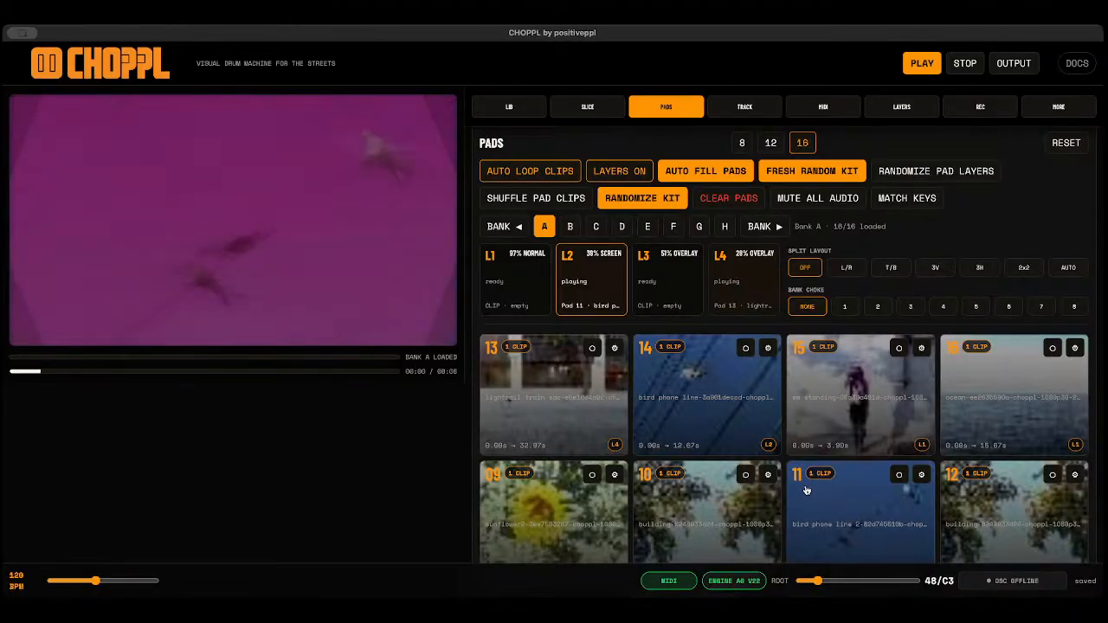
pyautogui.scroll(-1, 805, 490)
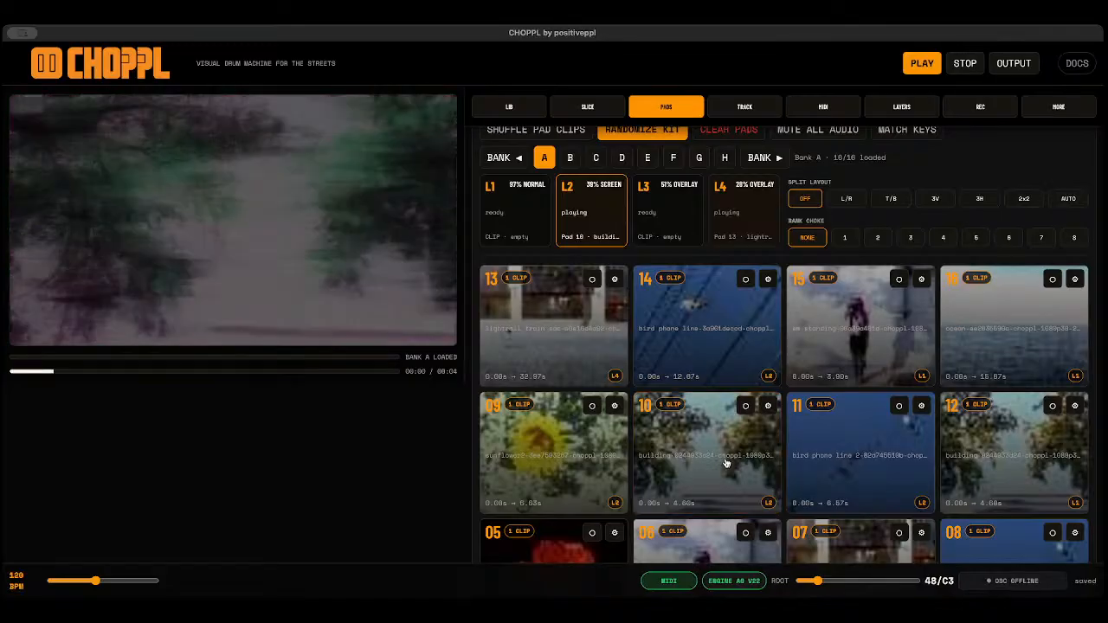
# Trigger the bird clip on pad 11 and the building clip on pad 16 in Bank B, and stop playback.
pyautogui.click(572, 159)
pyautogui.click(838, 428)
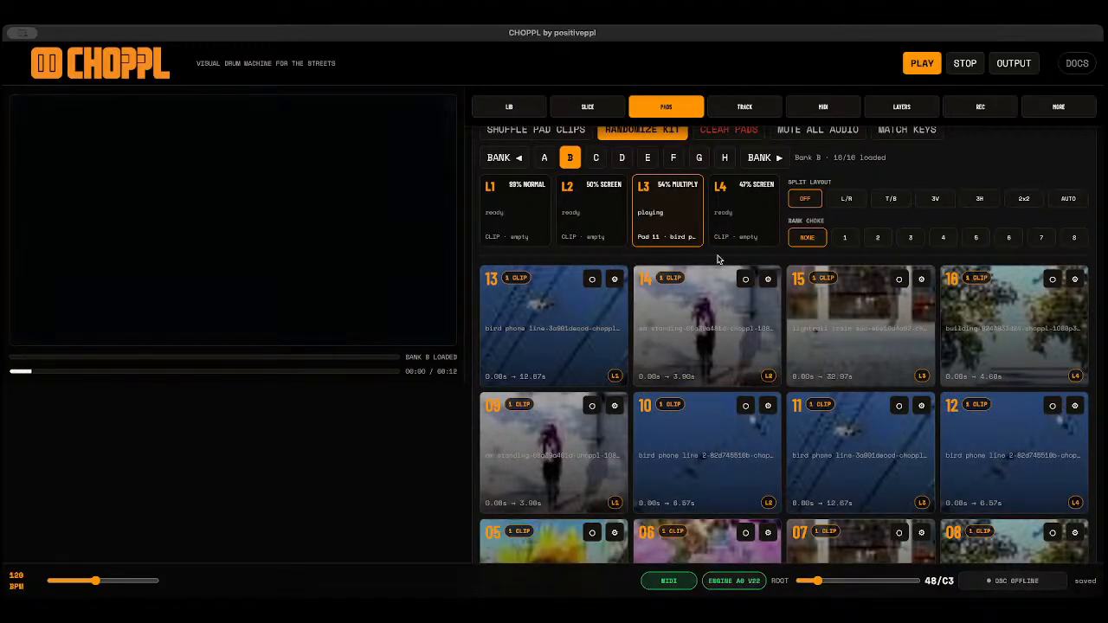
pyautogui.scroll(1, 829, 359)
pyautogui.click(975, 422)
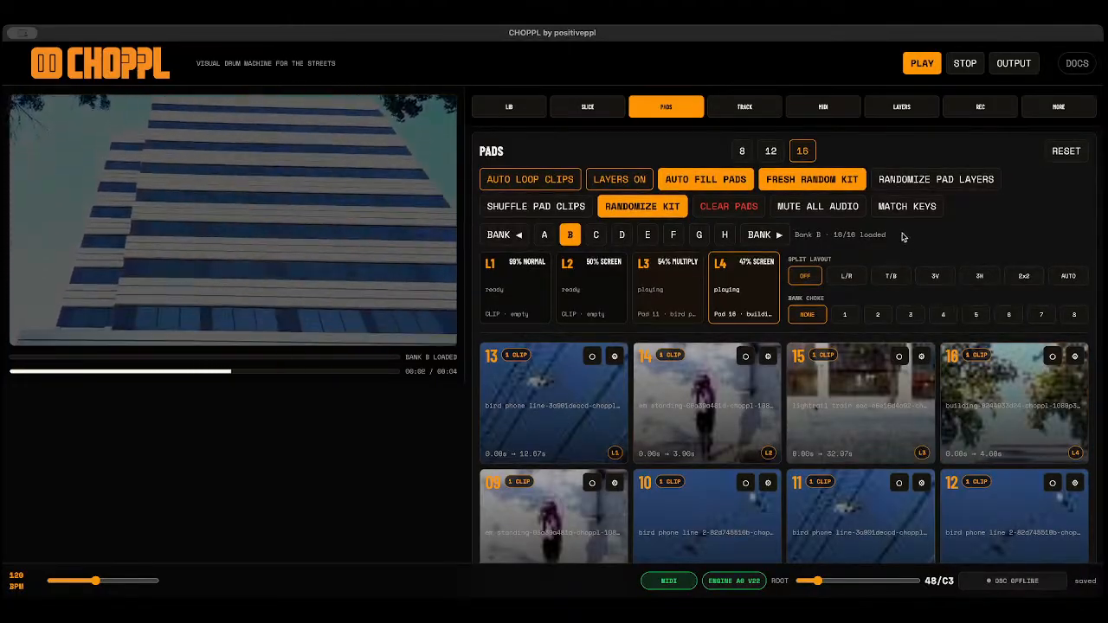
pyautogui.click(965, 63)
# Look over the clips in the library and open the Create Pad generator.
pyautogui.click(518, 108)
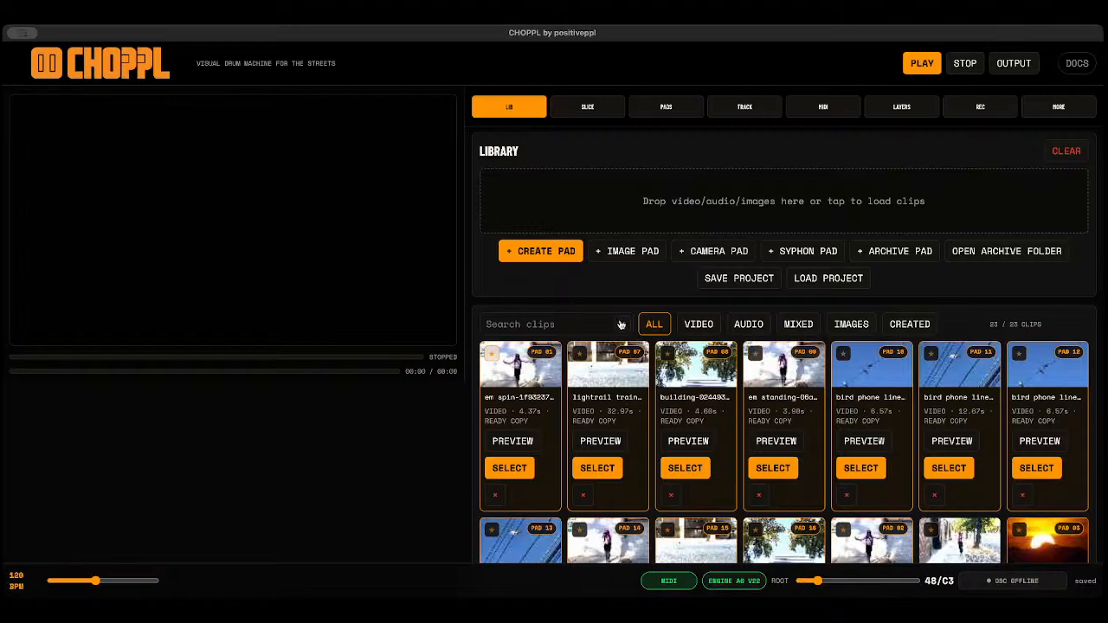
pyautogui.scroll(-5, 593, 280)
pyautogui.scroll(4, 593, 281)
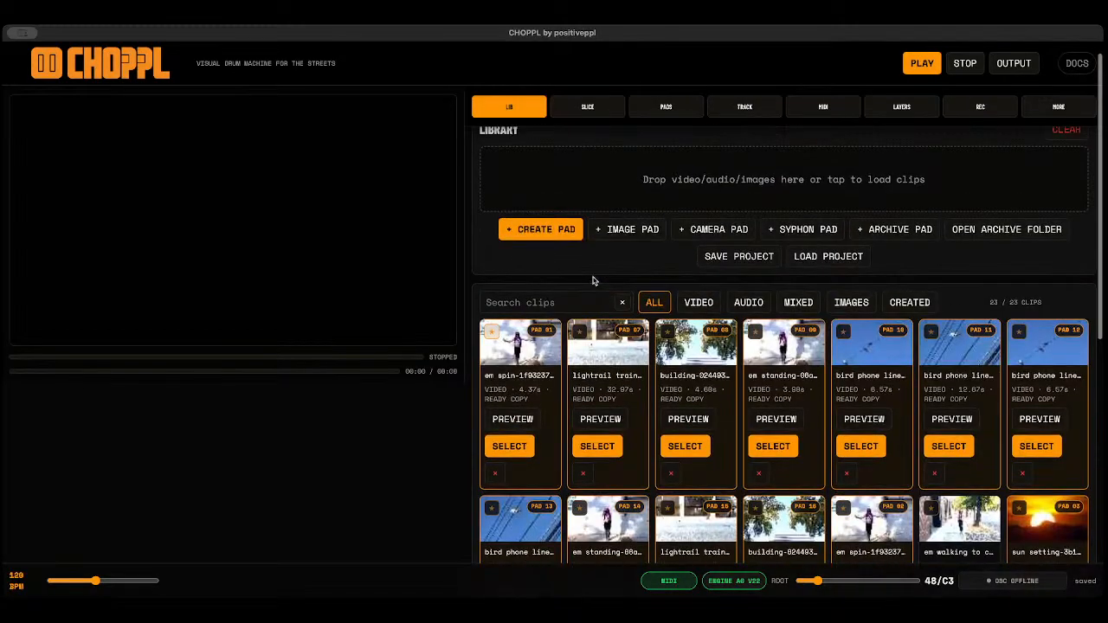
pyautogui.click(545, 230)
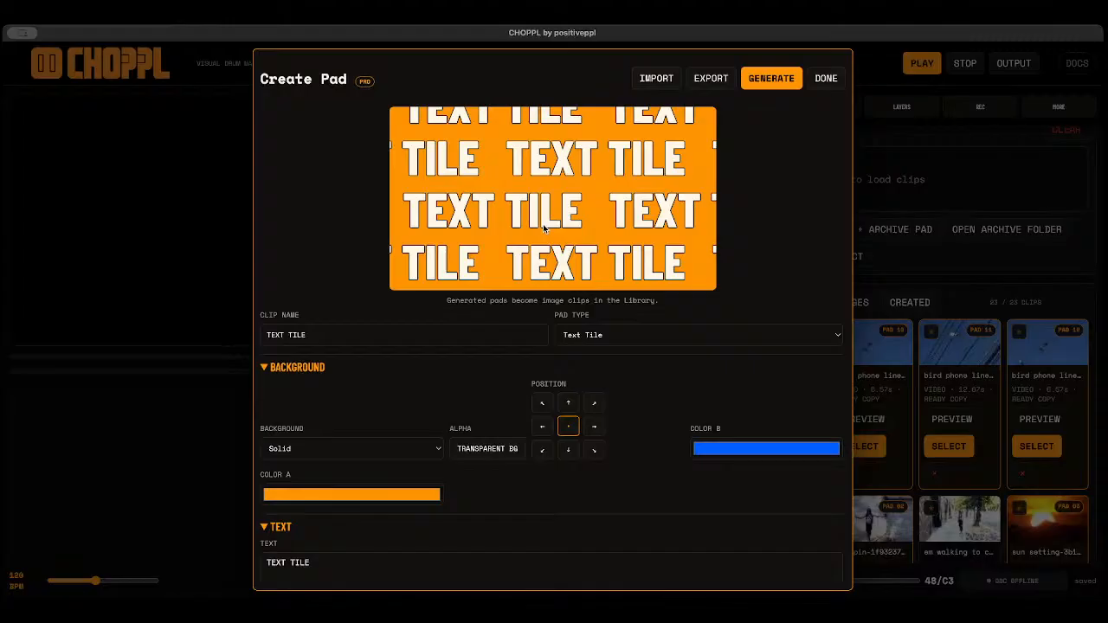
# Replace the Text Tile pad's text with "positiveppl".
pyautogui.scroll(-1, 604, 326)
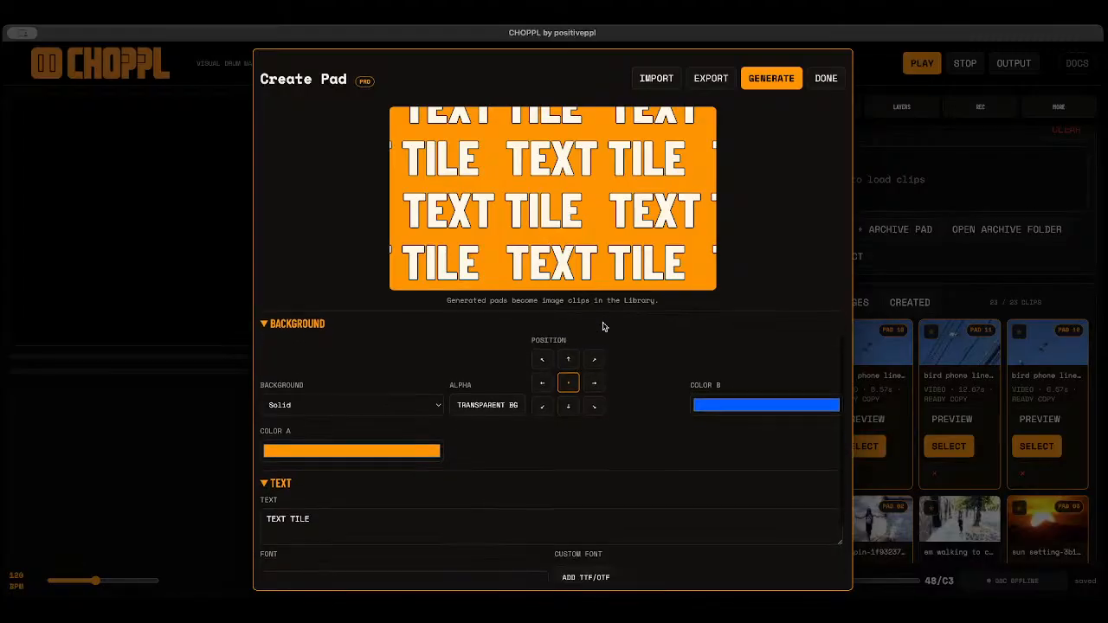
pyautogui.scroll(1, 603, 326)
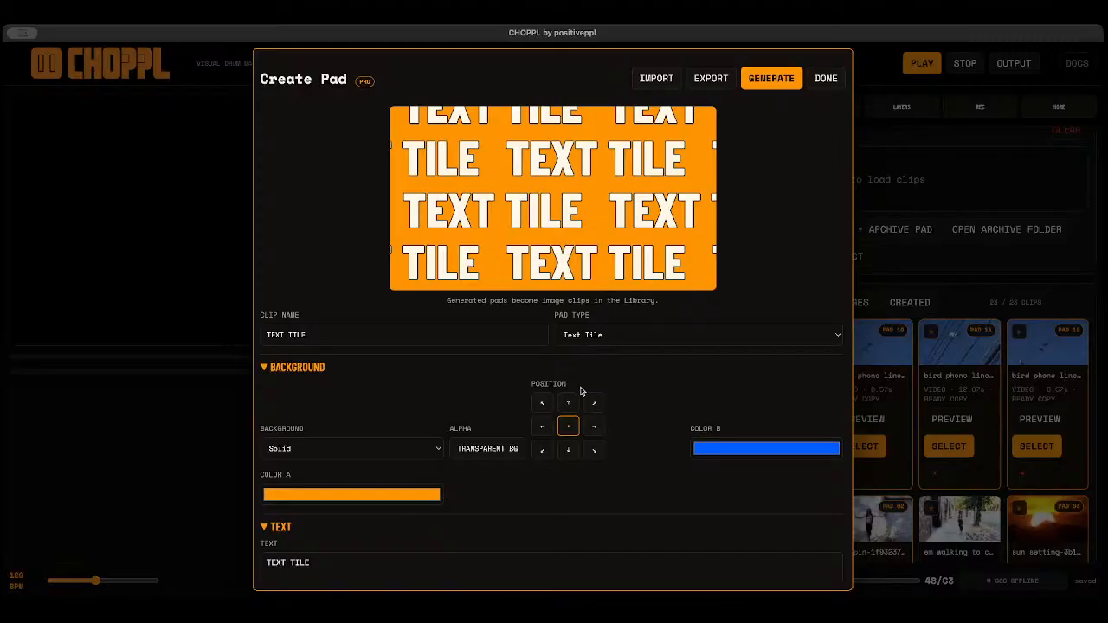
pyautogui.scroll(-1, 581, 392)
pyautogui.scroll(1, 580, 392)
pyautogui.scroll(-2, 423, 467)
pyautogui.click(324, 463)
pyautogui.hotkey('ctrl', 'a')
pyautogui.write('positiveppl')
# Change the solid background's Color A to a dark indigo purple.
pyautogui.scroll(-1, 361, 510)
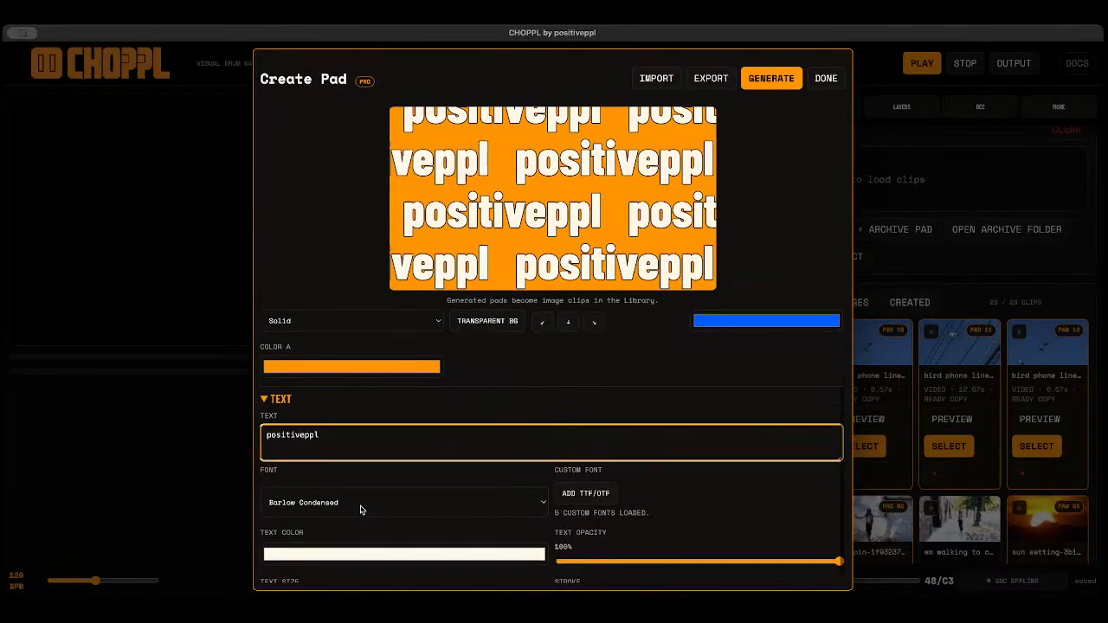
pyautogui.click(407, 368)
pyautogui.click(331, 474)
pyautogui.moveTo(414, 399); pyautogui.dragTo(426, 422)
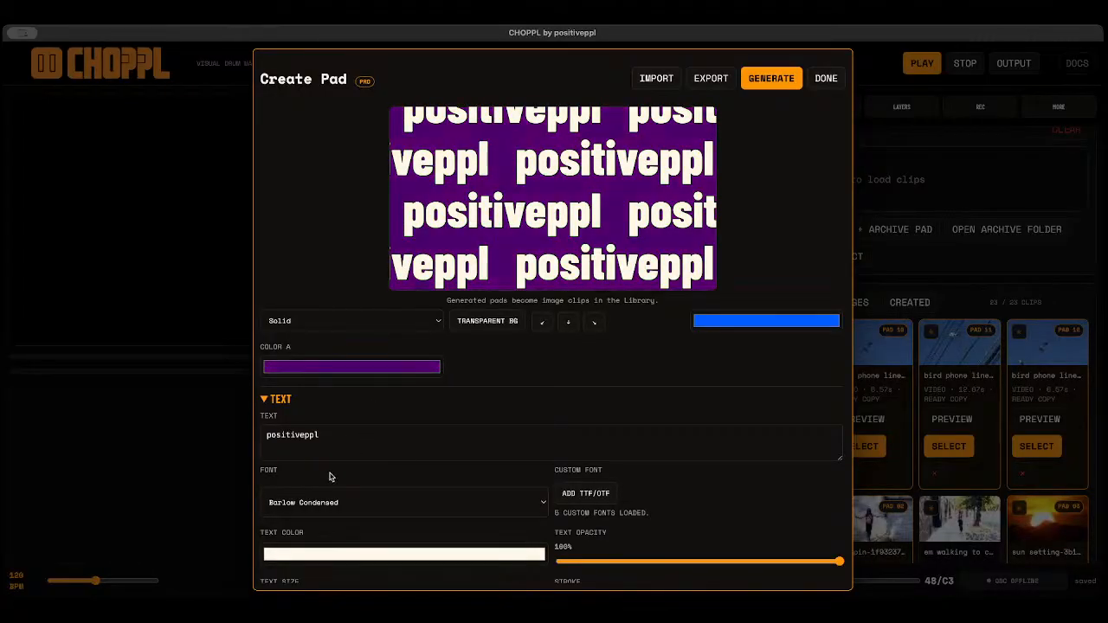
pyautogui.moveTo(329, 476); pyautogui.dragTo(334, 477)
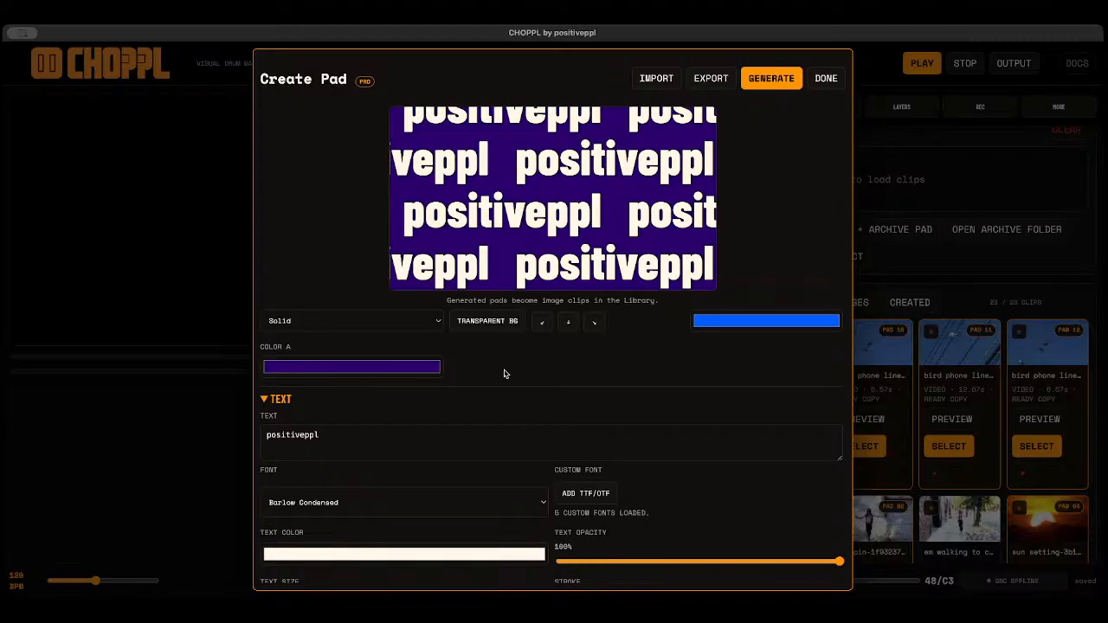
# Set the text tile's font to Custom: Being Regular.
pyautogui.scroll(2, 502, 369)
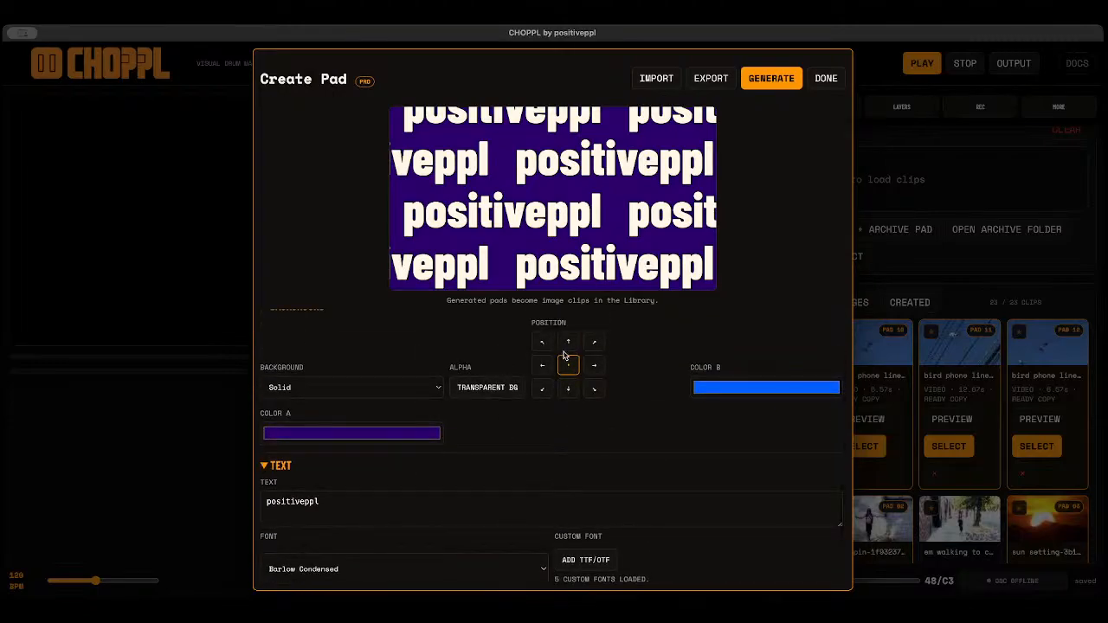
pyautogui.scroll(1, 545, 432)
pyautogui.scroll(-3, 450, 485)
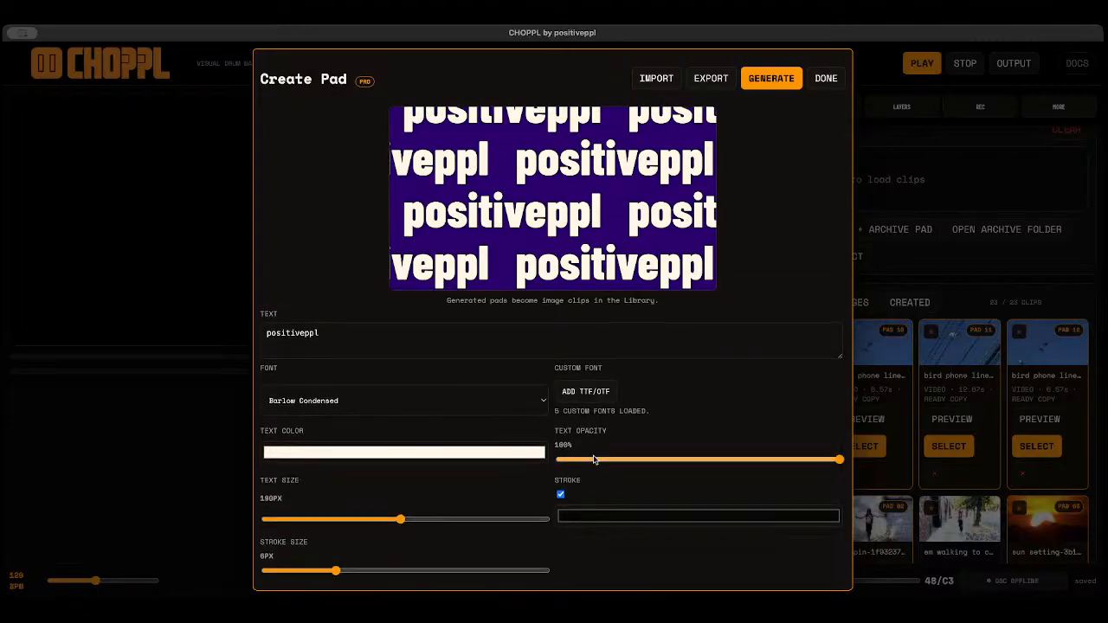
pyautogui.click(370, 400)
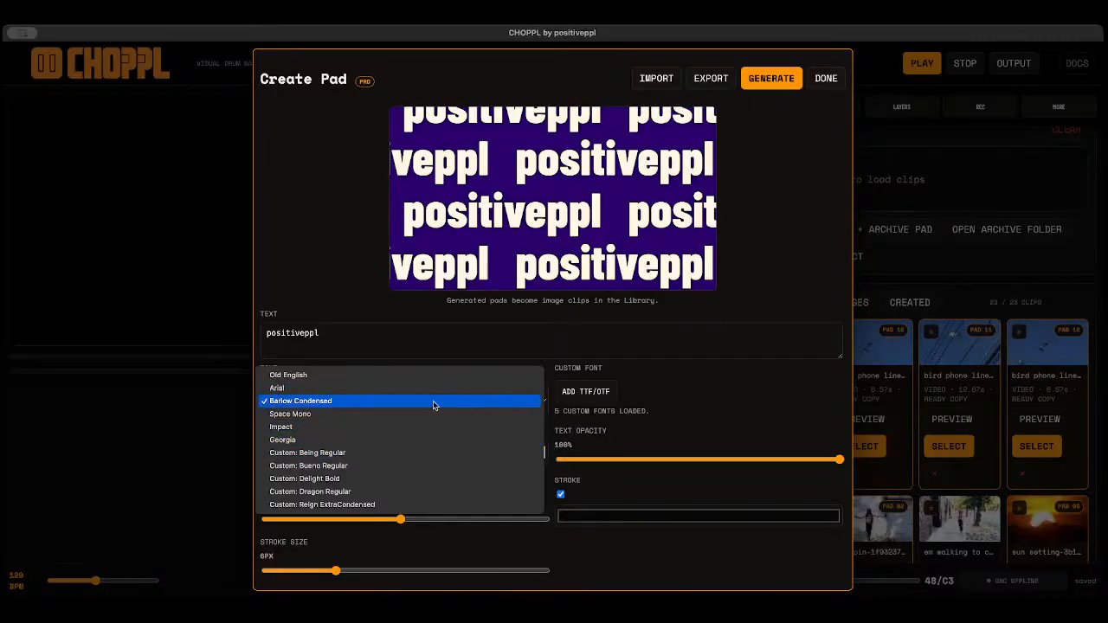
pyautogui.click(586, 423)
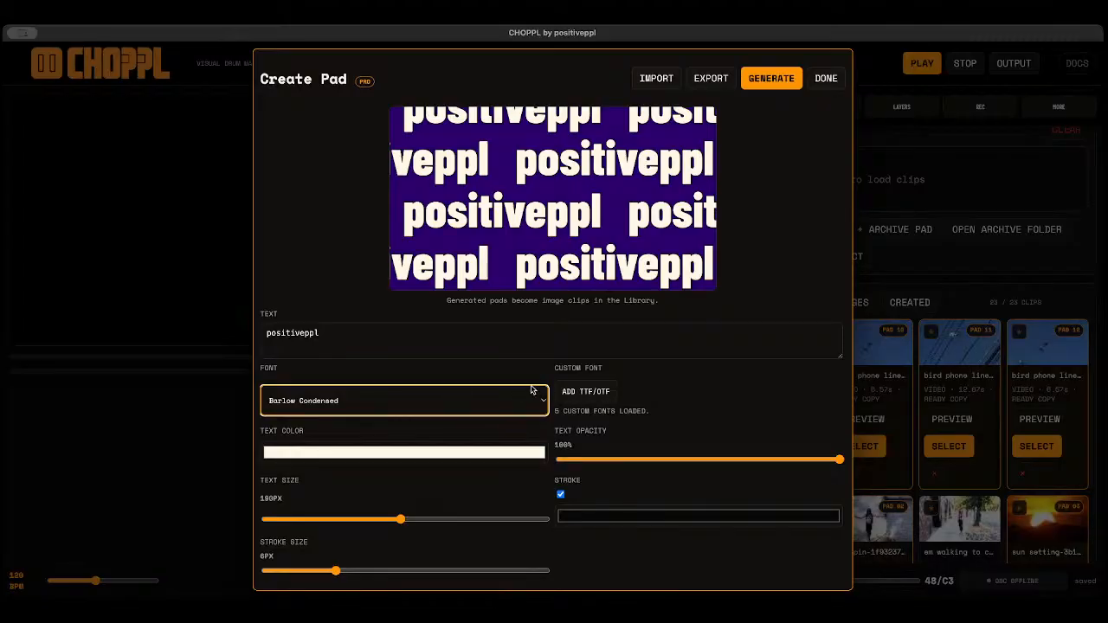
pyautogui.click(456, 400)
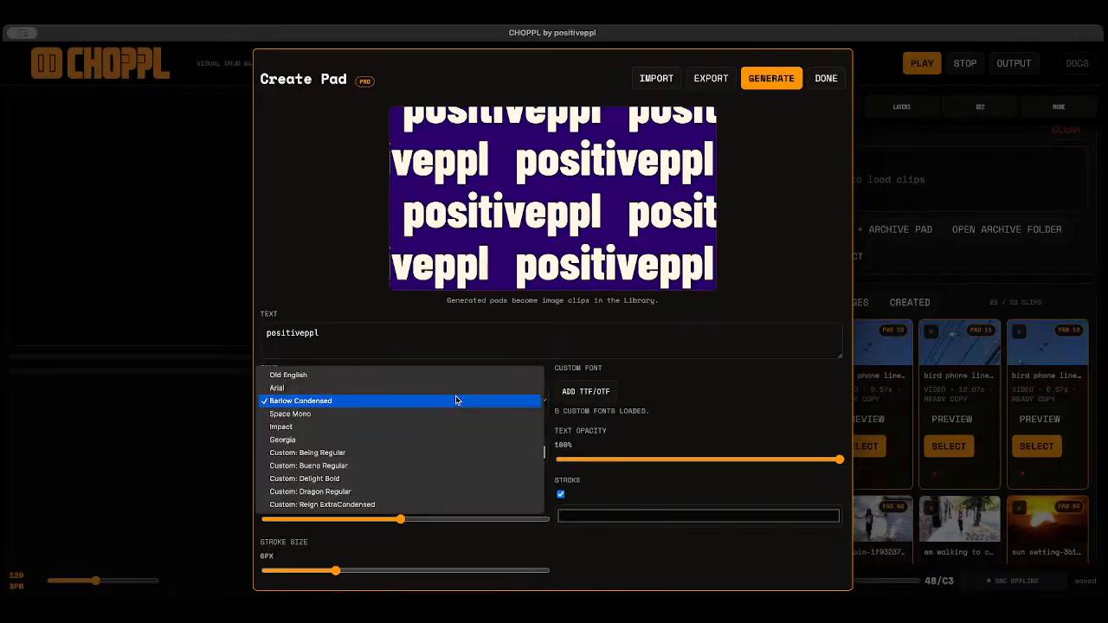
pyautogui.click(368, 459)
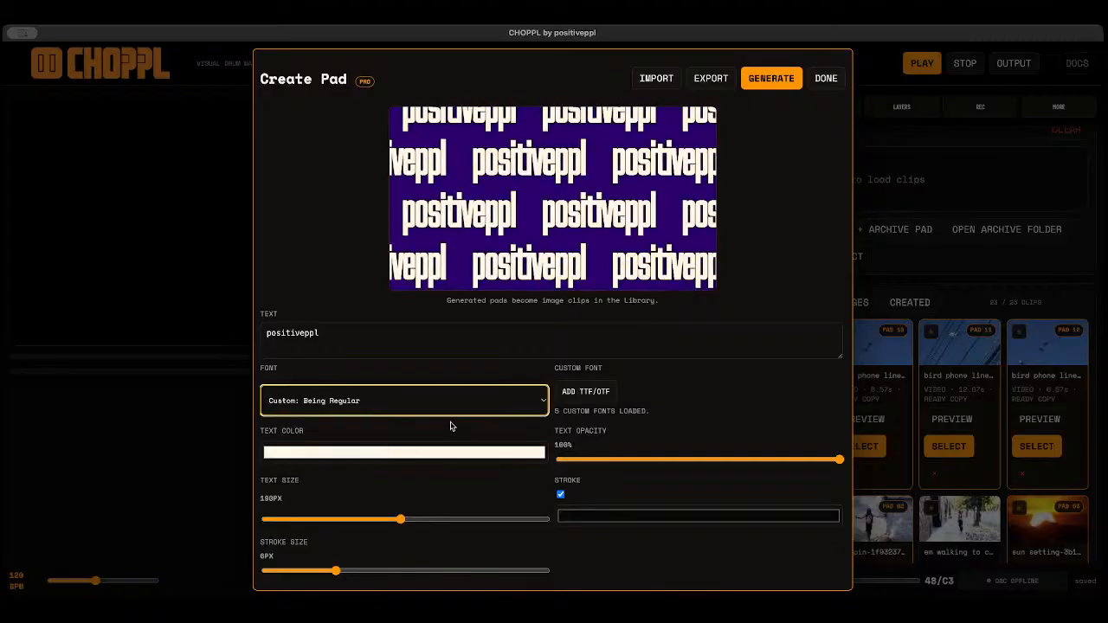
# Make the tile text black at about 130 px and set its stroke size to 1 px.
pyautogui.moveTo(334, 570)
pyautogui.mouseDown()
pyautogui.moveTo(549, 570)
pyautogui.moveTo(475, 569)
pyautogui.moveTo(488, 569)
pyautogui.mouseUp()
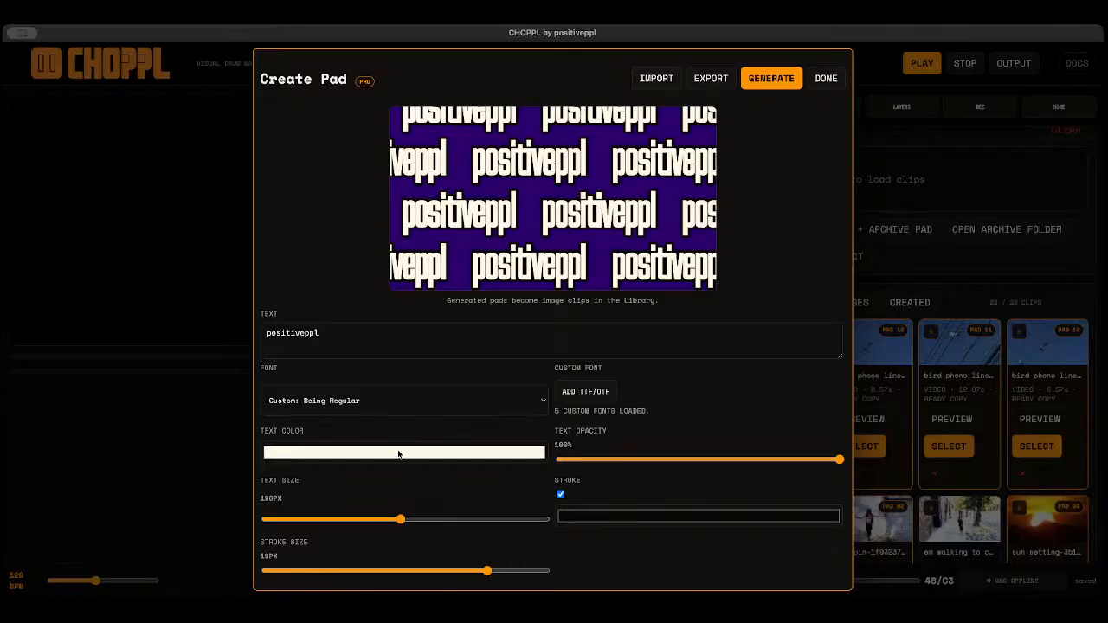
pyautogui.moveTo(355, 353); pyautogui.dragTo(442, 448)
pyautogui.moveTo(401, 519); pyautogui.dragTo(349, 520)
pyautogui.moveTo(366, 573); pyautogui.dragTo(277, 571)
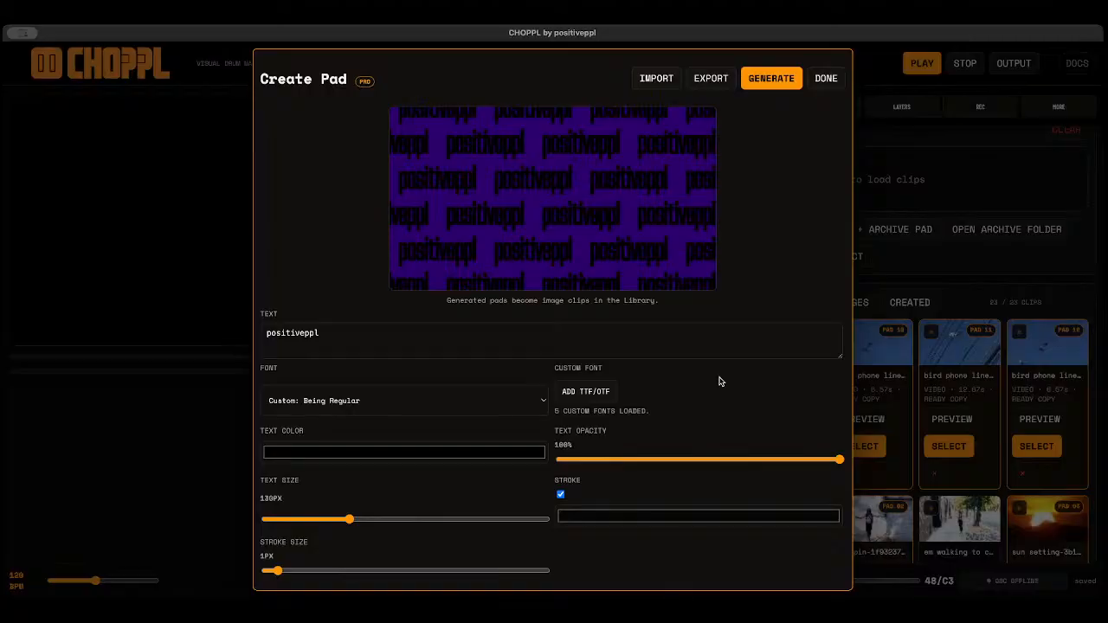
# Generate the text tile as a library clip and assign it to pad 01.
pyautogui.click(771, 78)
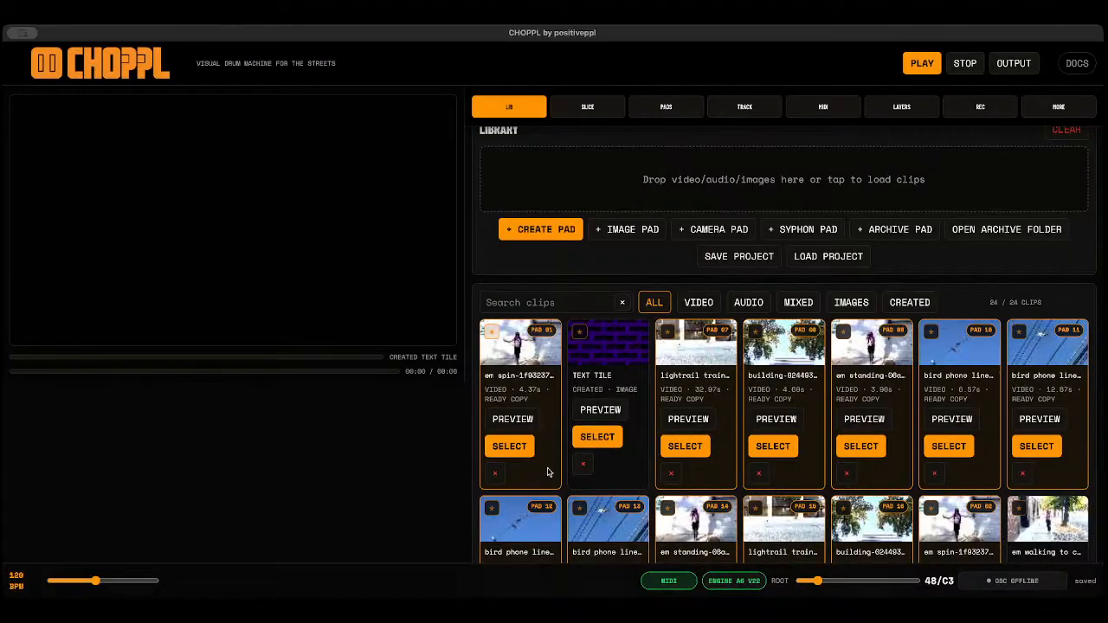
pyautogui.click(606, 439)
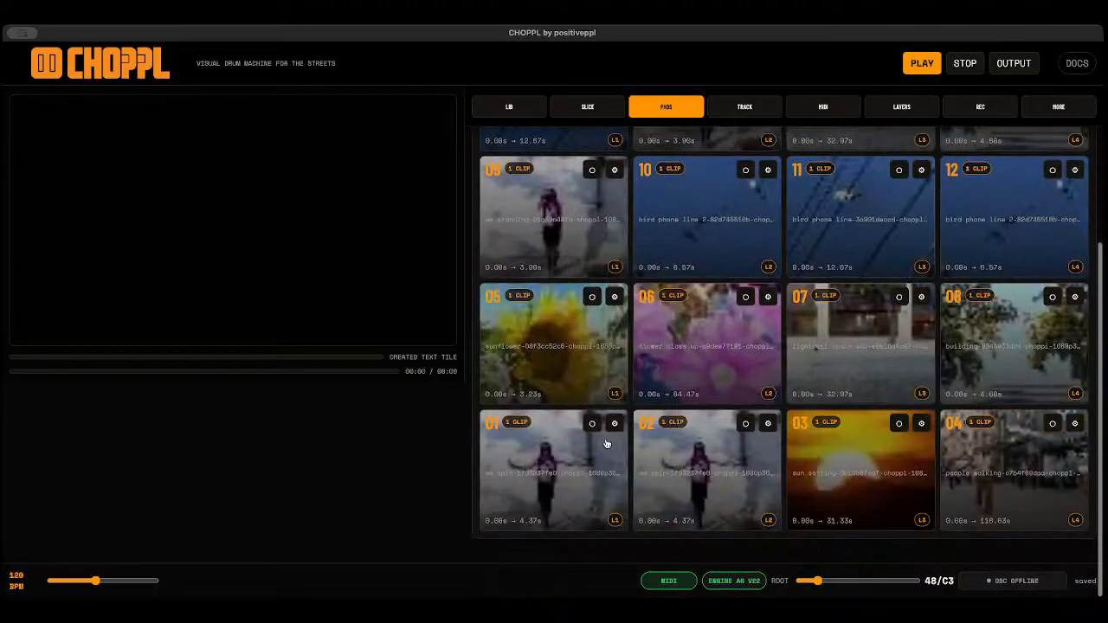
pyautogui.click(567, 470)
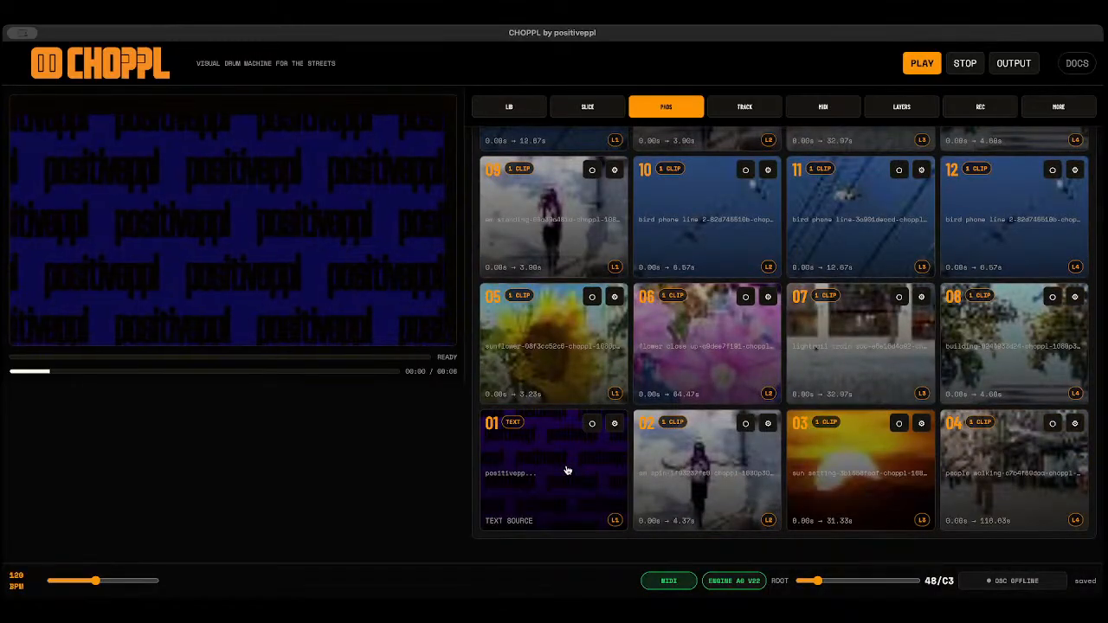
# Play the text tile on pad 01 in alternation with pads 02, 05, 06 and 09.
pyautogui.click(582, 468)
pyautogui.click(725, 474)
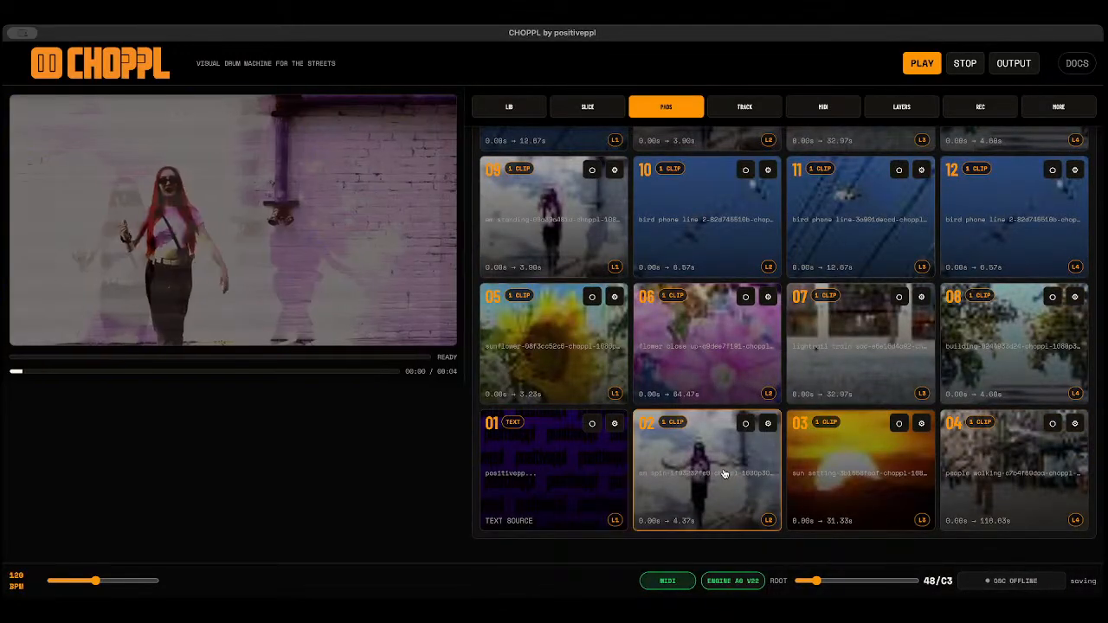
pyautogui.click(597, 472)
pyautogui.click(591, 366)
pyautogui.click(548, 476)
pyautogui.click(663, 367)
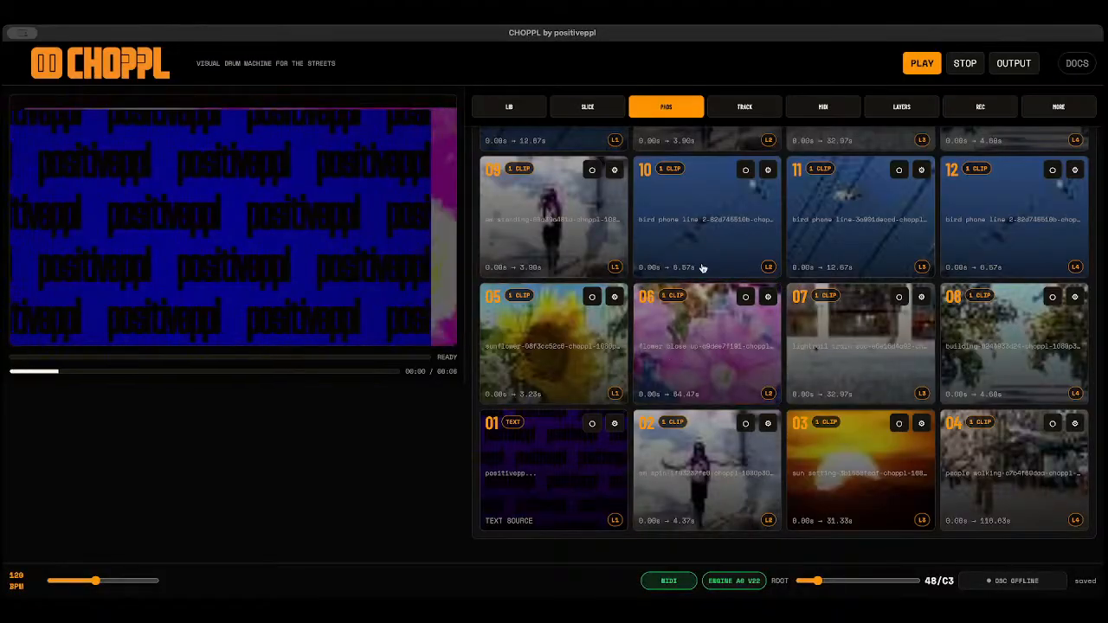
pyautogui.click(565, 460)
pyautogui.click(563, 211)
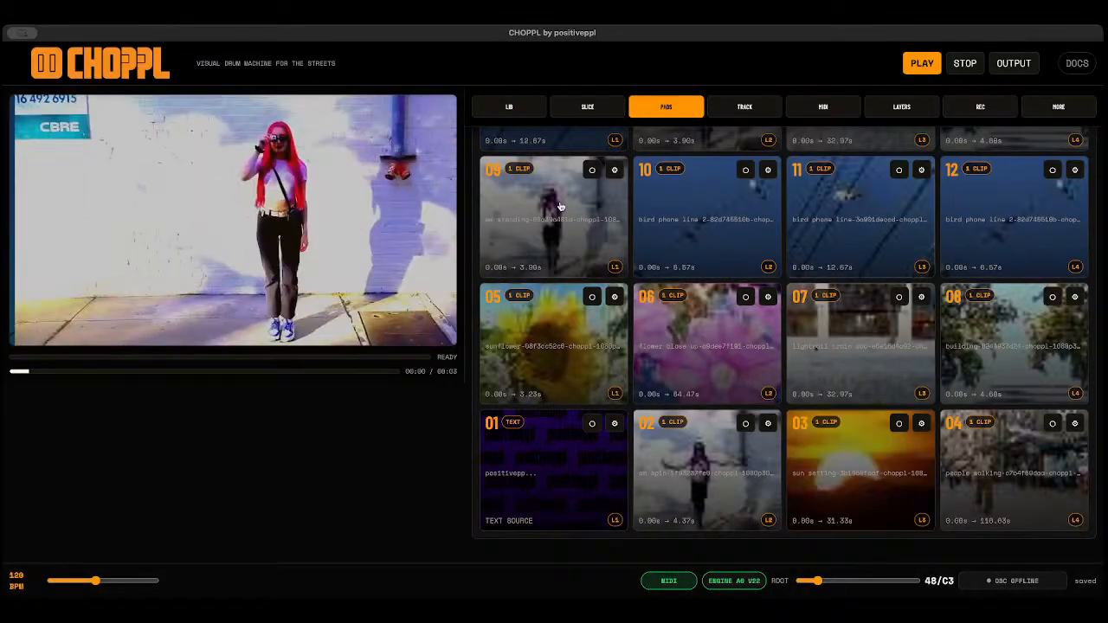
pyautogui.click(550, 445)
# Randomize the pad layers in bank B and play pads 01, 05, 06 and 02 to preview the new blends.
pyautogui.scroll(4, 551, 446)
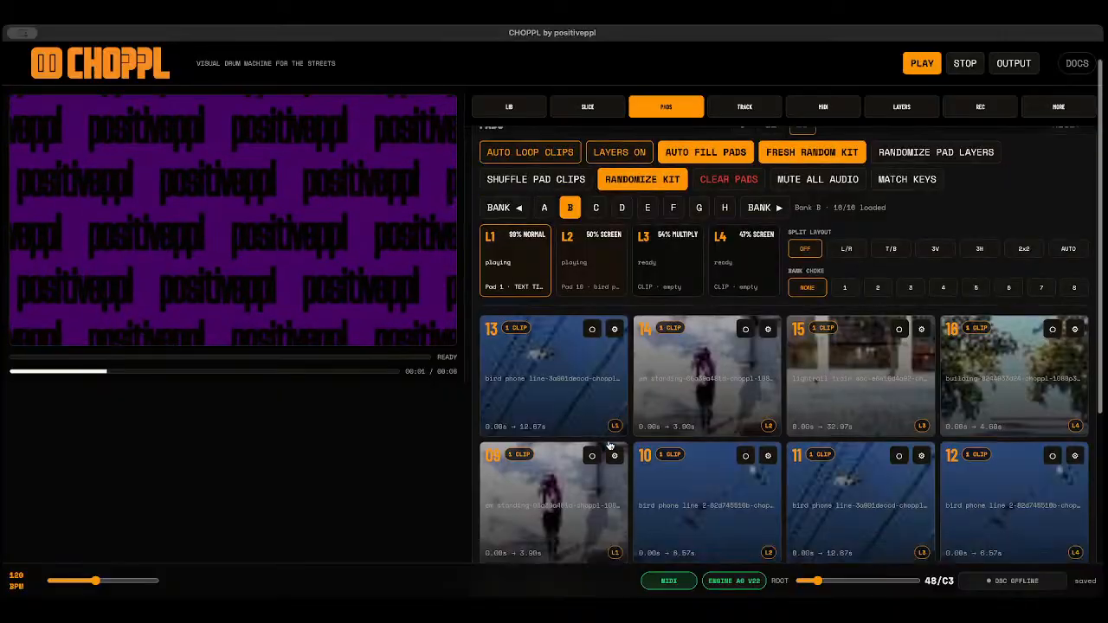
pyautogui.scroll(-3, 684, 402)
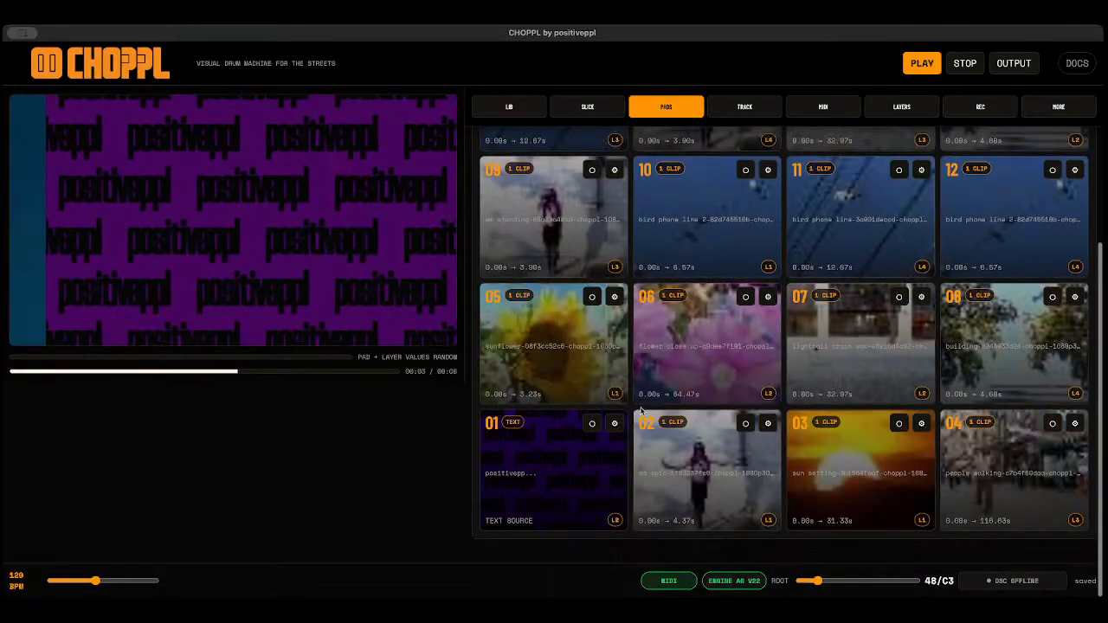
pyautogui.click(577, 477)
pyautogui.click(577, 378)
pyautogui.click(579, 489)
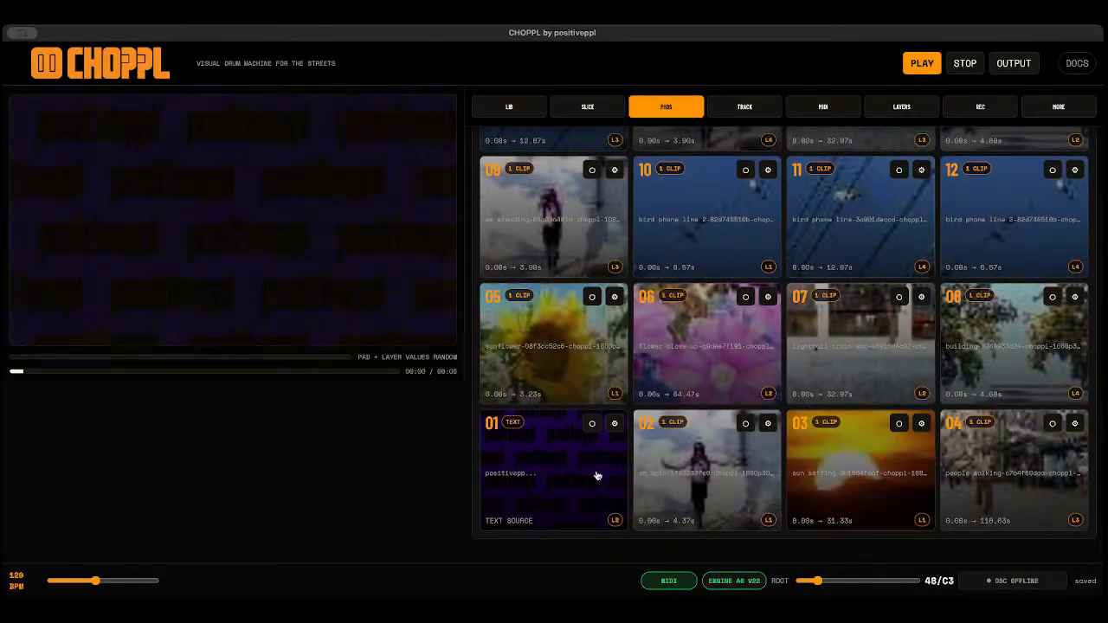
pyautogui.click(728, 375)
pyautogui.click(686, 474)
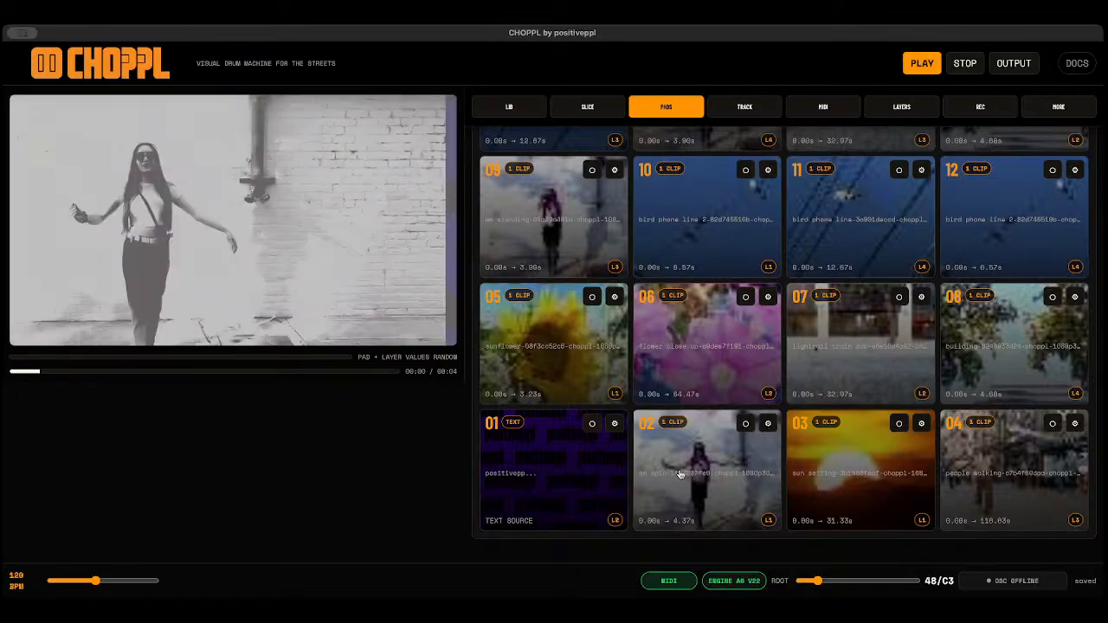
pyautogui.click(482, 514)
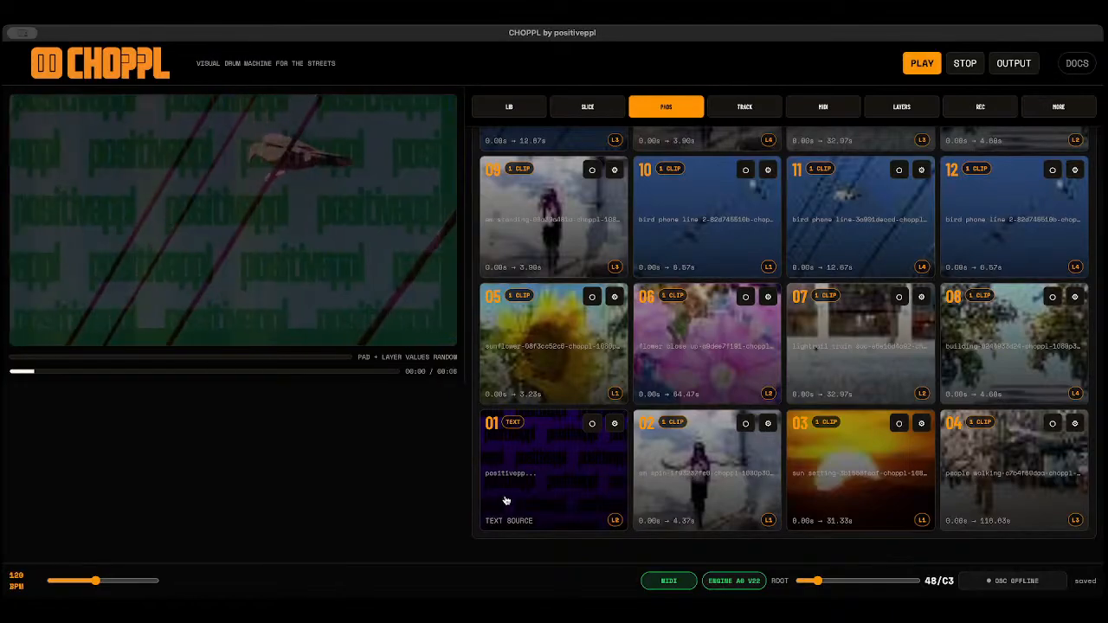
pyautogui.click(582, 496)
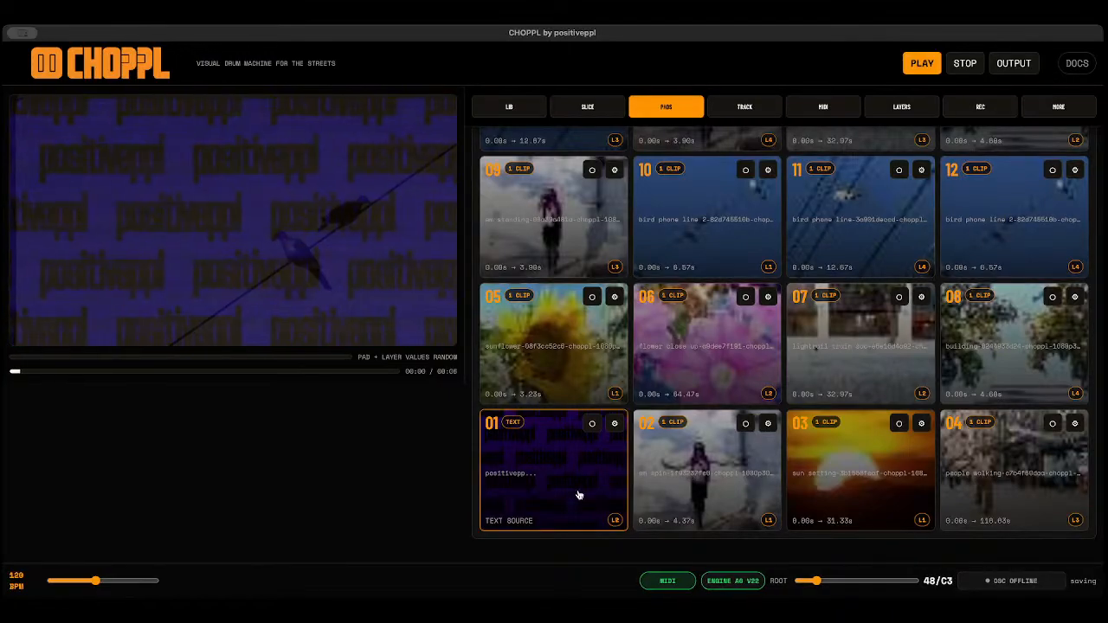
# Play the people-walking clip on pad 04 and mute that pad.
pyautogui.click(976, 489)
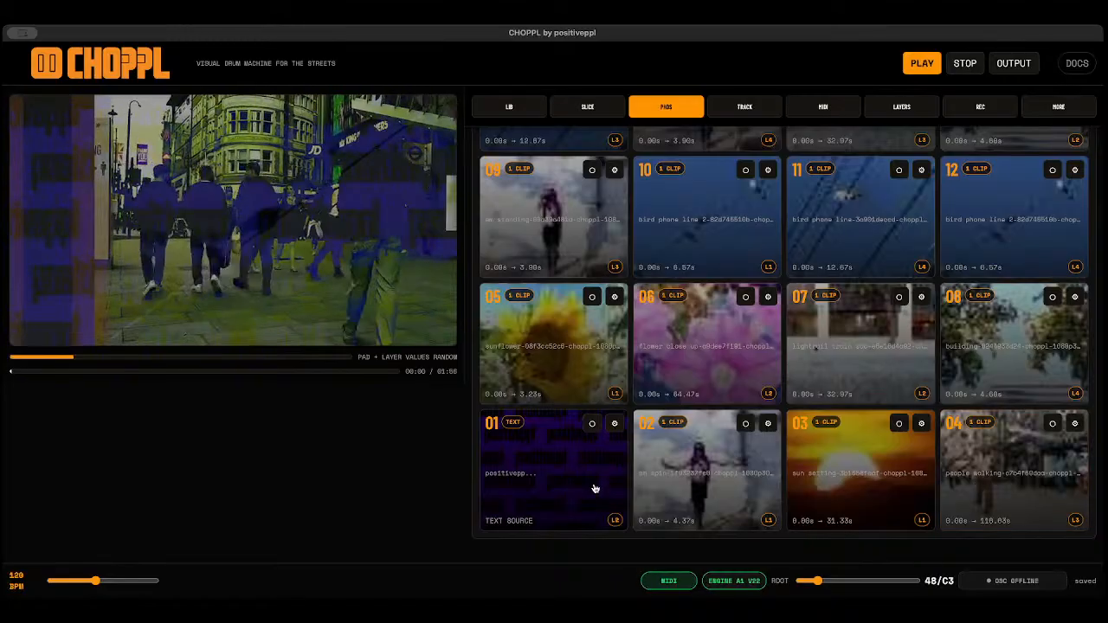
pyautogui.click(1052, 422)
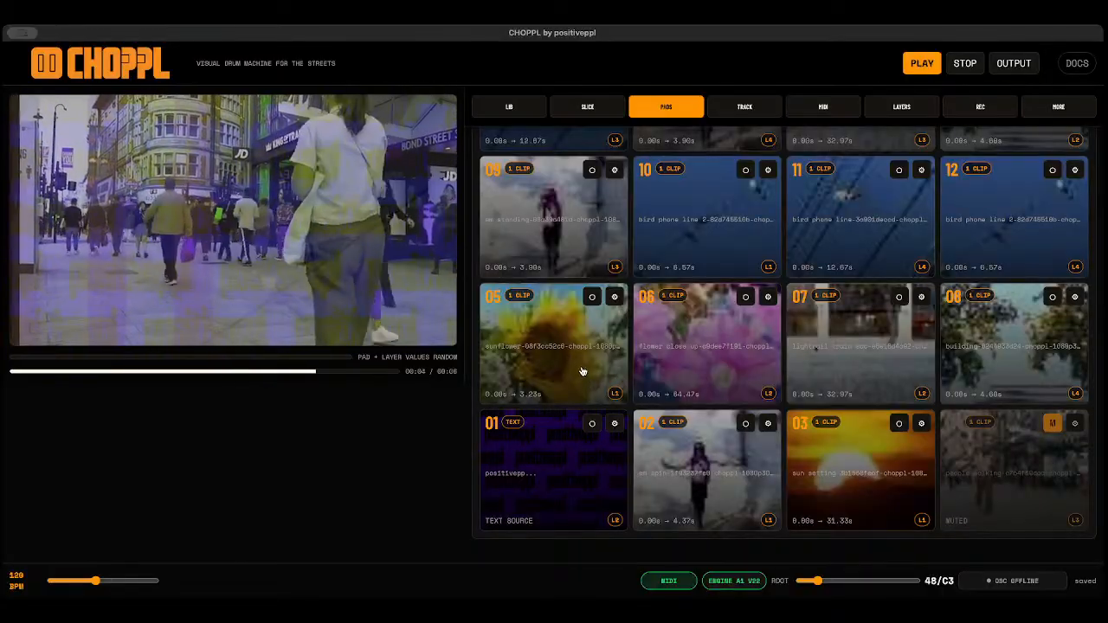
pyautogui.scroll(1, 581, 370)
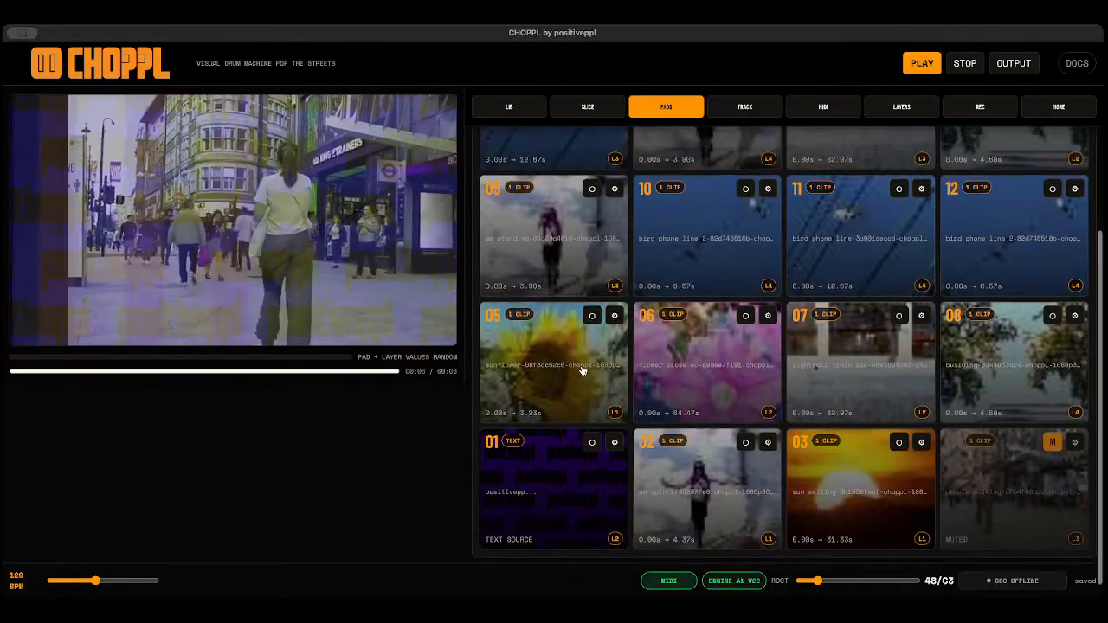
pyautogui.scroll(1, 582, 370)
pyautogui.scroll(8, 582, 371)
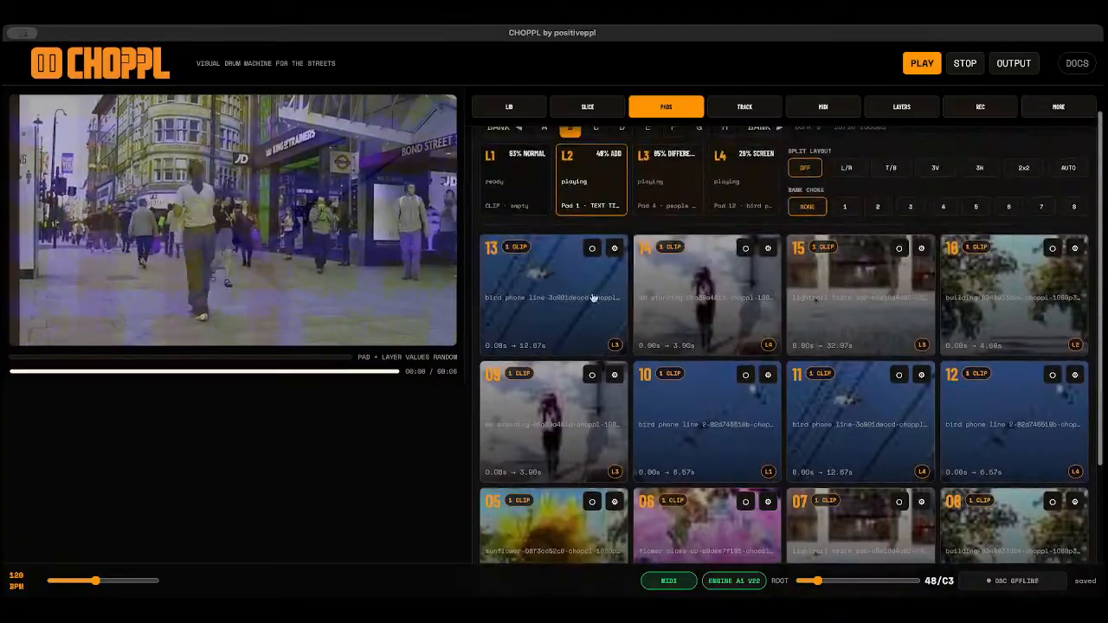
# Start another created pad from the library and set its pad type to Plain Text.
pyautogui.click(516, 114)
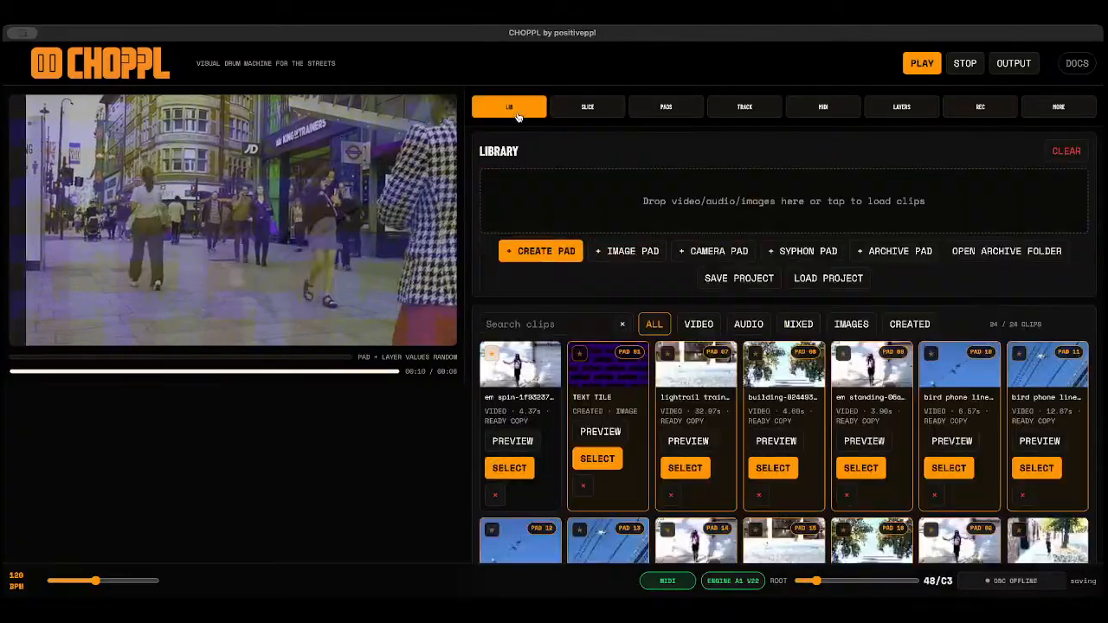
pyautogui.click(552, 251)
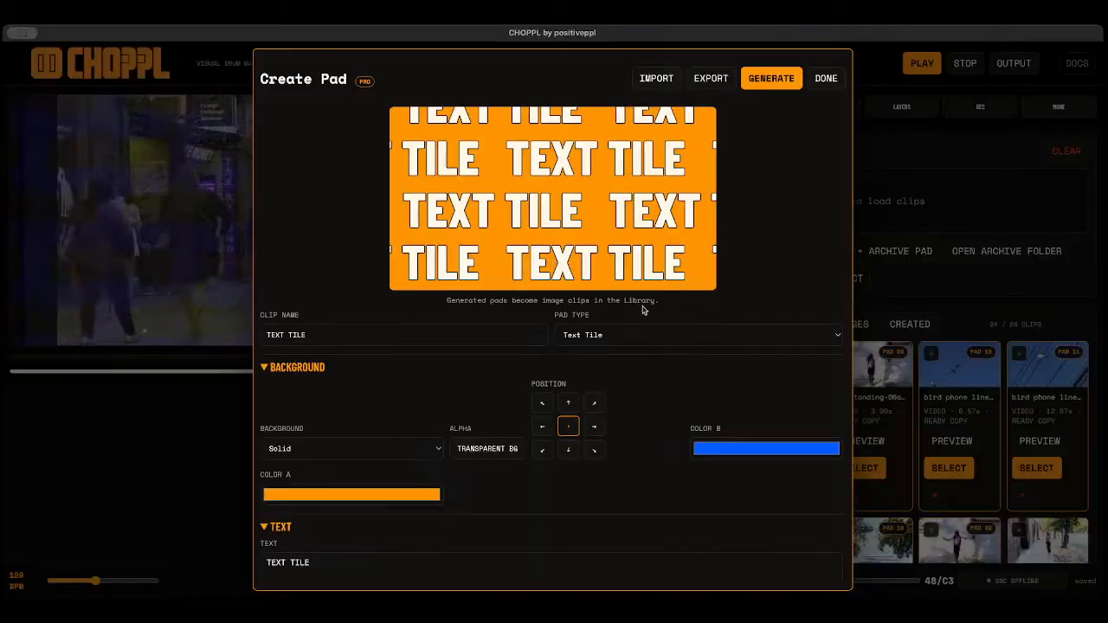
pyautogui.click(630, 334)
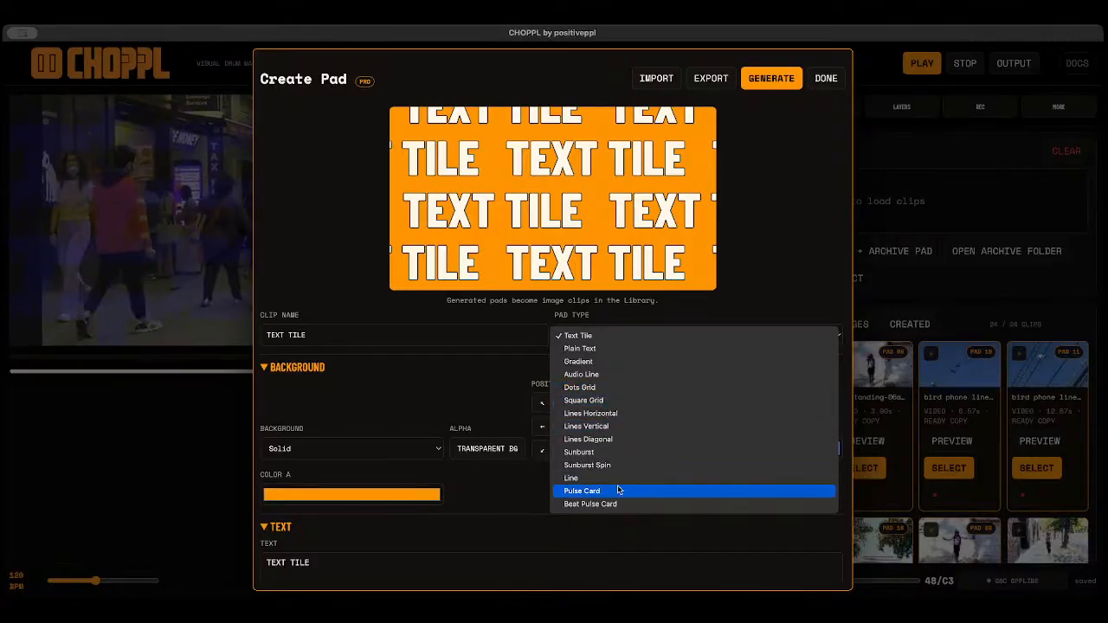
pyautogui.click(494, 382)
pyautogui.click(630, 335)
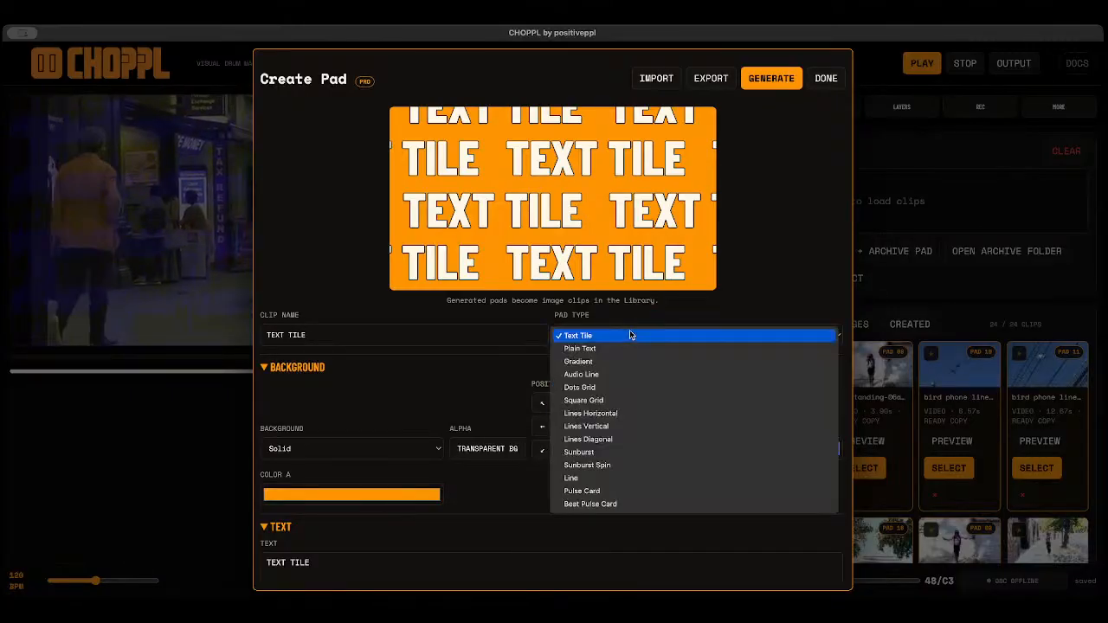
pyautogui.click(620, 349)
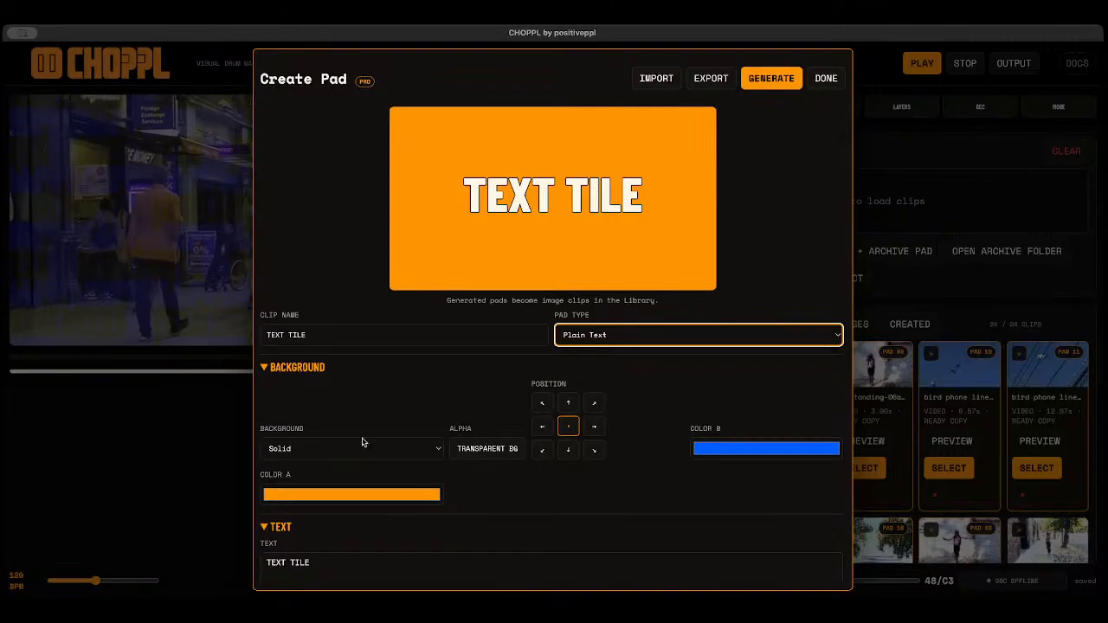
# Try several positions for the plain text, ending with the bottom-right corner of the card.
pyautogui.click(568, 404)
pyautogui.click(596, 425)
pyautogui.click(595, 449)
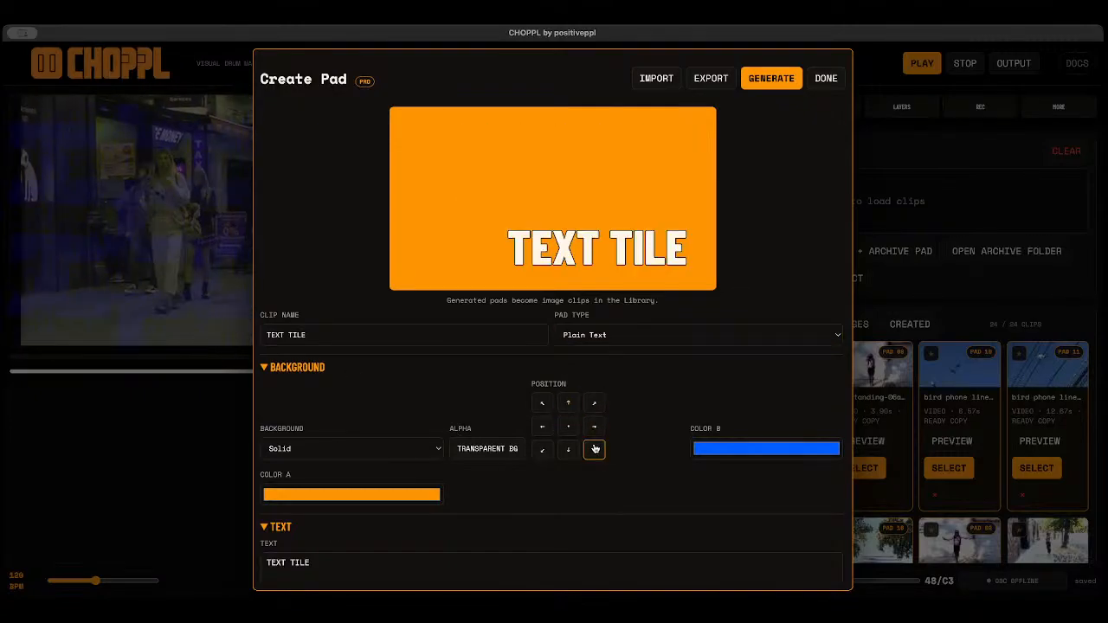
pyautogui.click(544, 451)
pyautogui.click(542, 426)
pyautogui.click(542, 402)
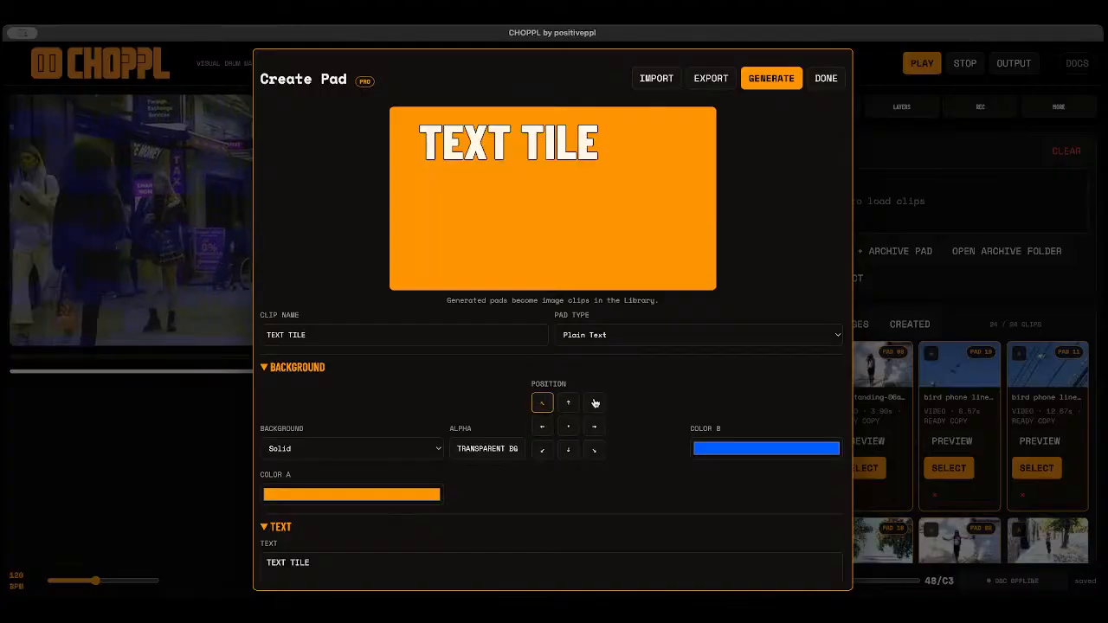
pyautogui.click(593, 403)
pyautogui.click(594, 448)
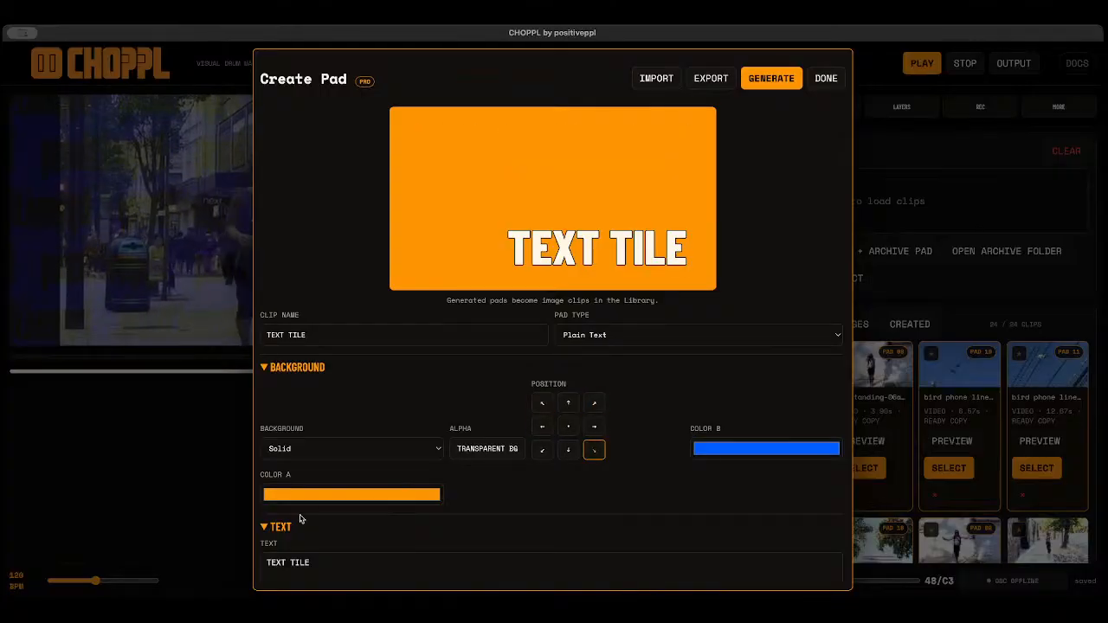
# Change the plain text card's solid background Color A to teal.
pyautogui.click(321, 558)
pyautogui.moveTo(322, 557); pyautogui.dragTo(266, 556)
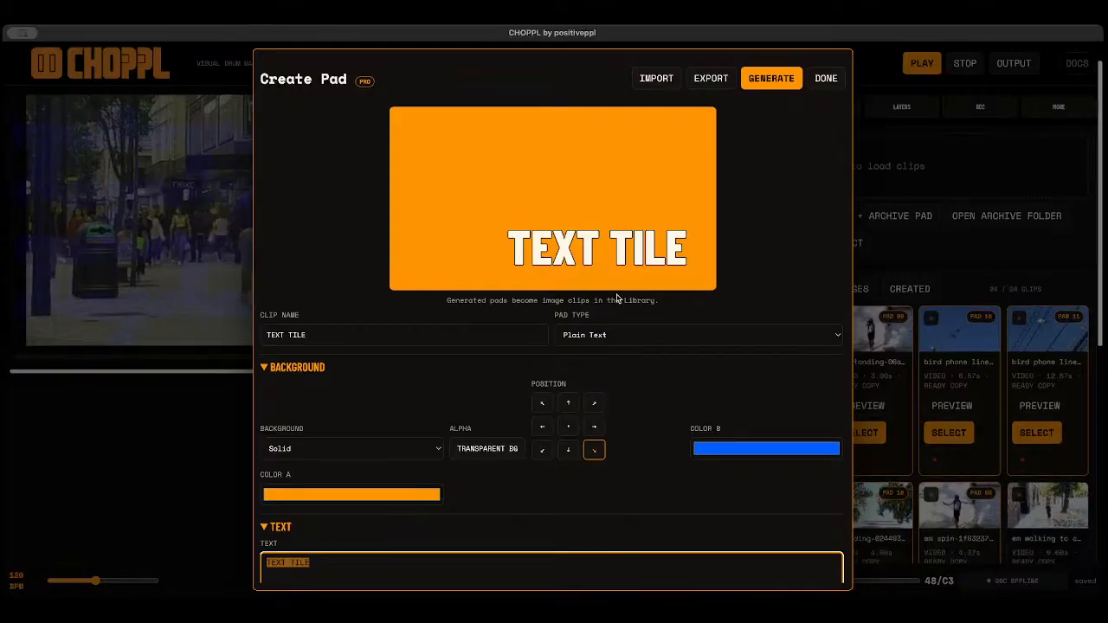
pyautogui.click(371, 496)
pyautogui.moveTo(365, 379); pyautogui.dragTo(413, 367)
pyautogui.click(350, 435)
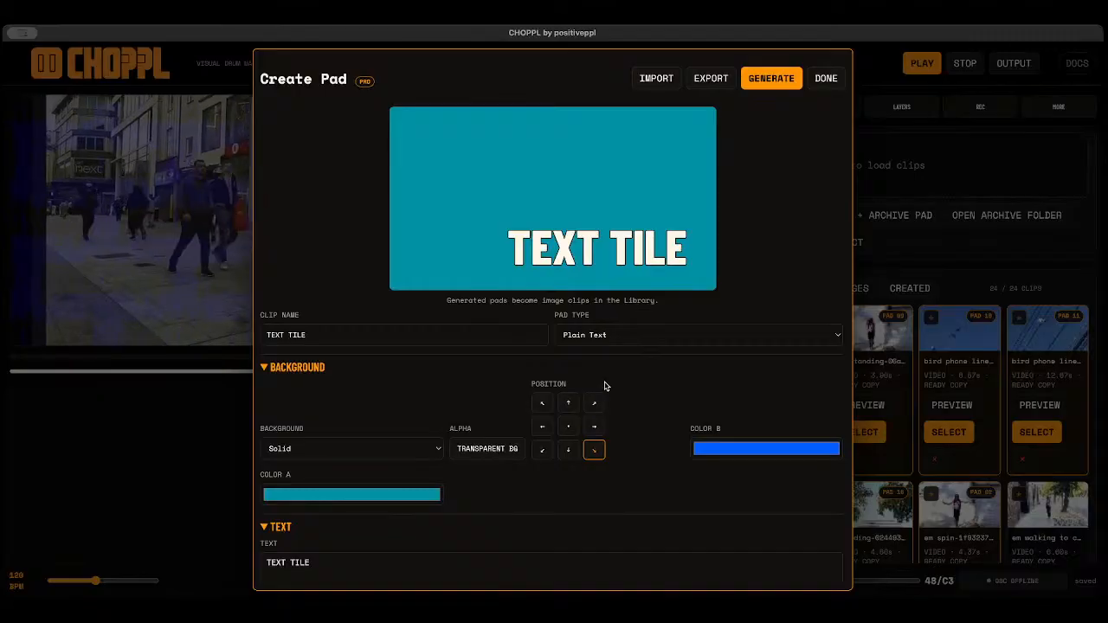
# Name the clip "title card" and close the pad creator without generating it.
pyautogui.scroll(-2, 427, 495)
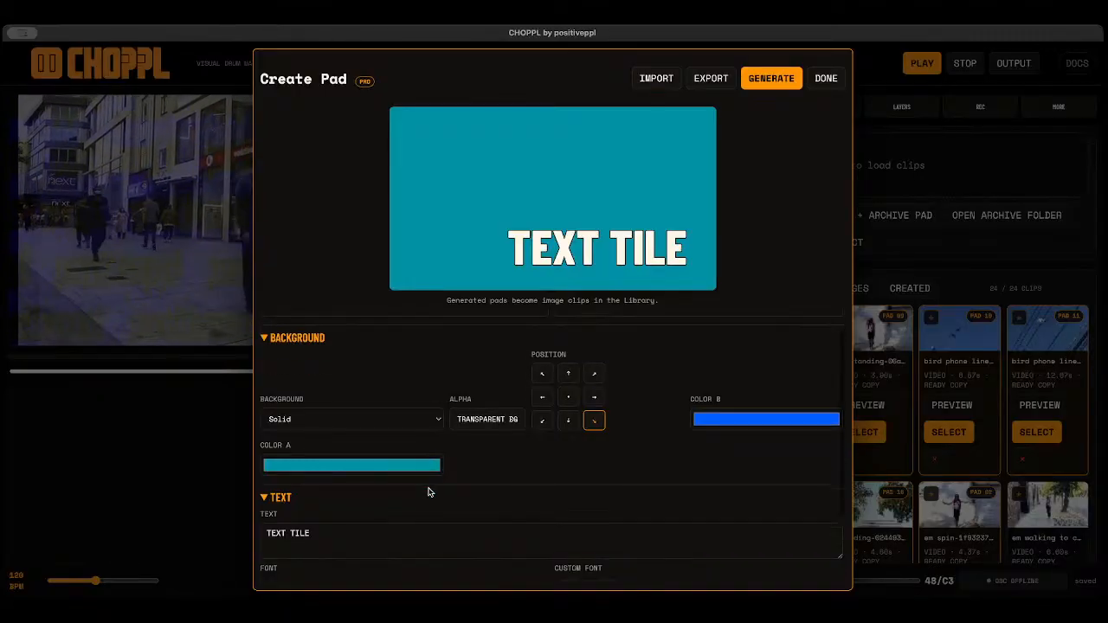
pyautogui.click(445, 482)
pyautogui.scroll(2, 477, 455)
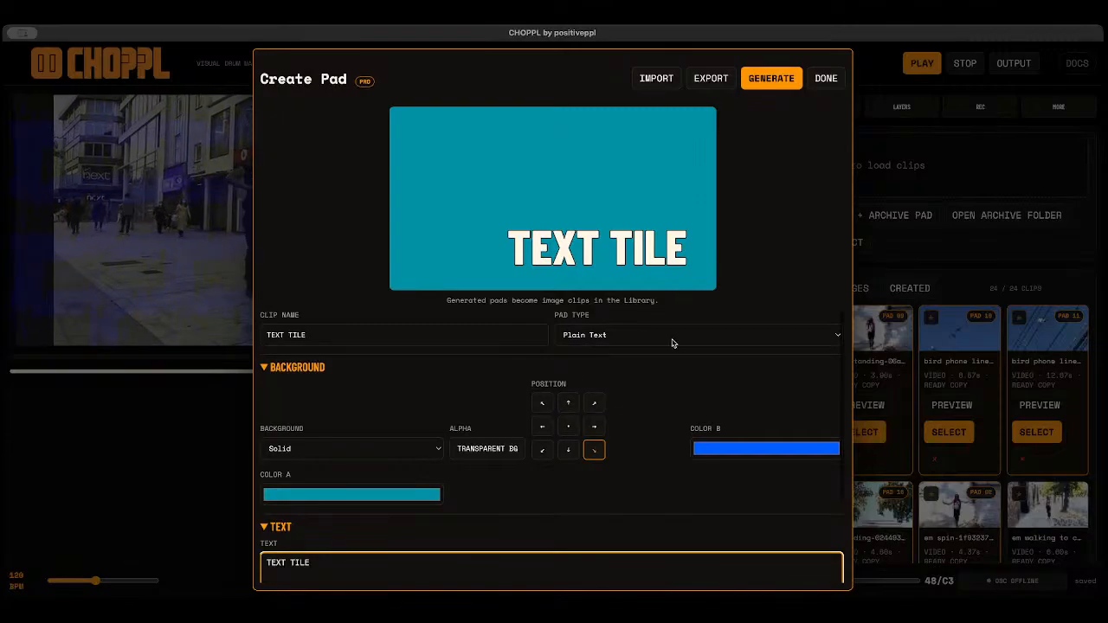
pyautogui.doubleClick(375, 334)
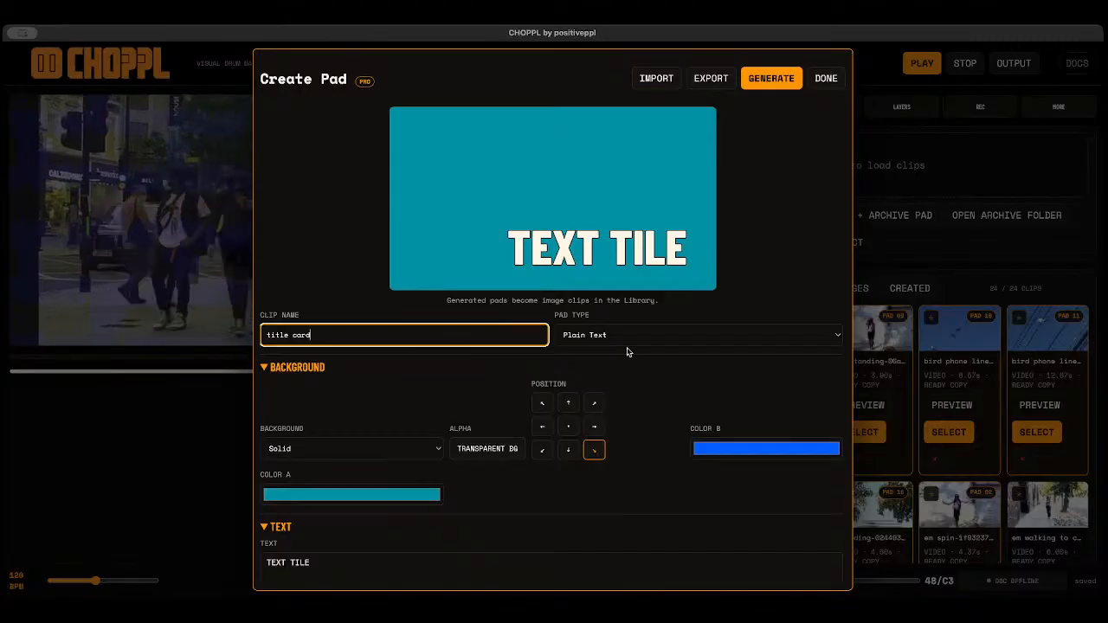
pyautogui.click(825, 79)
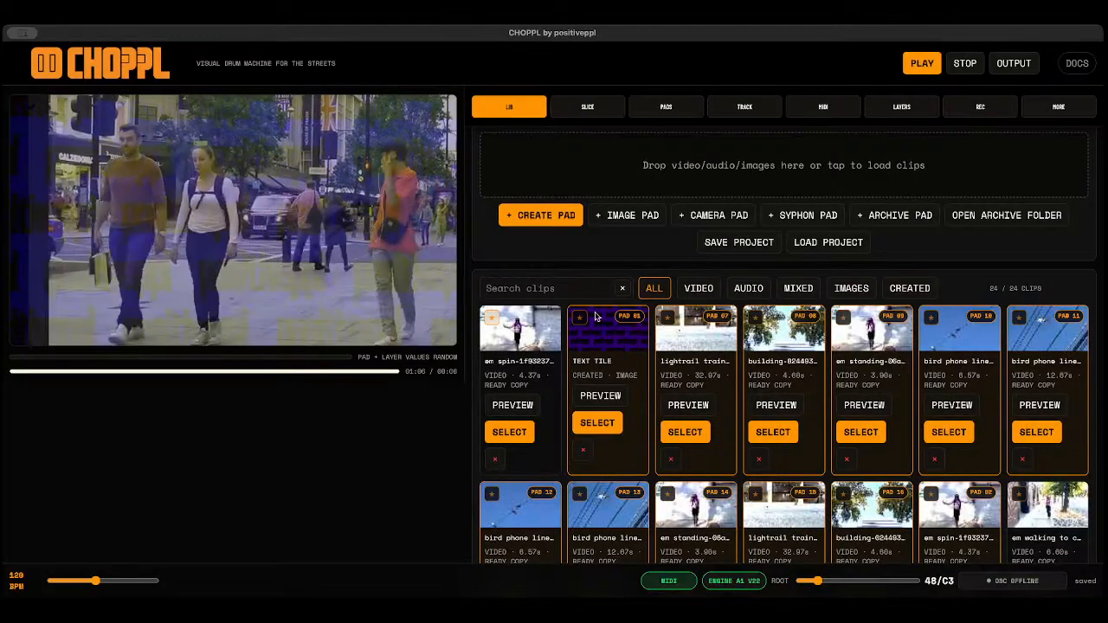
# Load "Screenshot 2026-06-03 at 9.13.08 PM" from the Desktop folder as a new image pad.
pyautogui.click(633, 215)
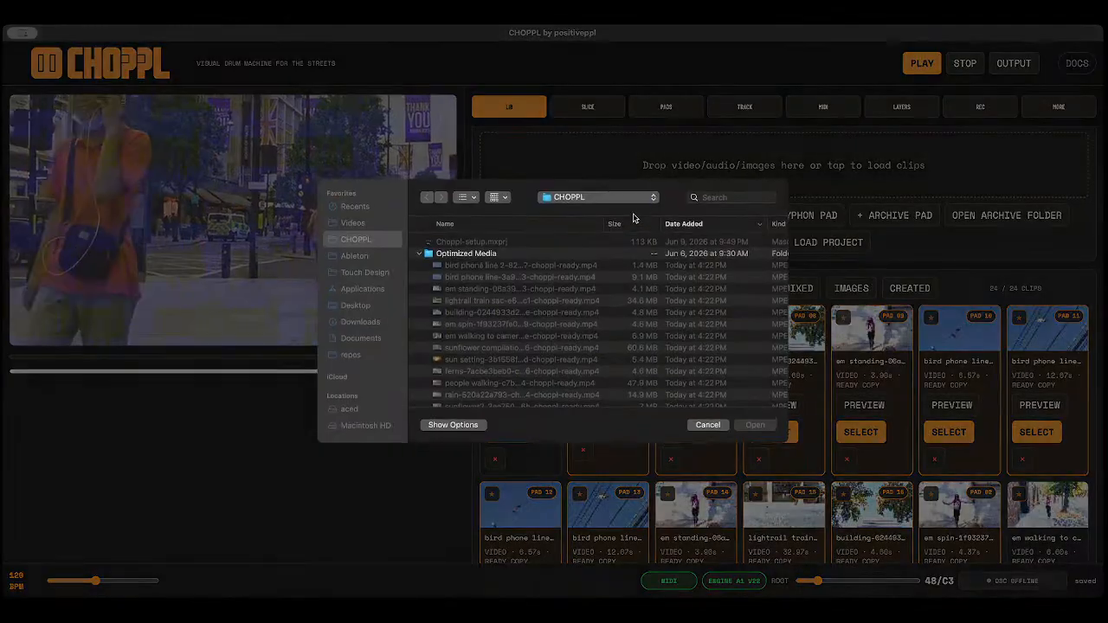
pyautogui.click(355, 304)
pyautogui.click(485, 253)
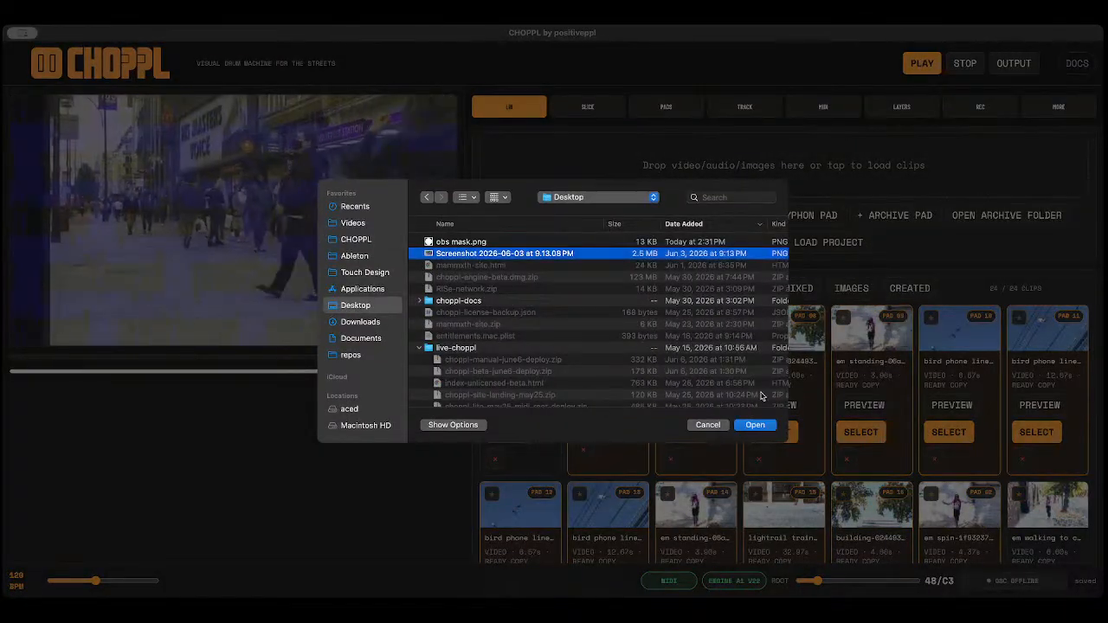
pyautogui.click(753, 424)
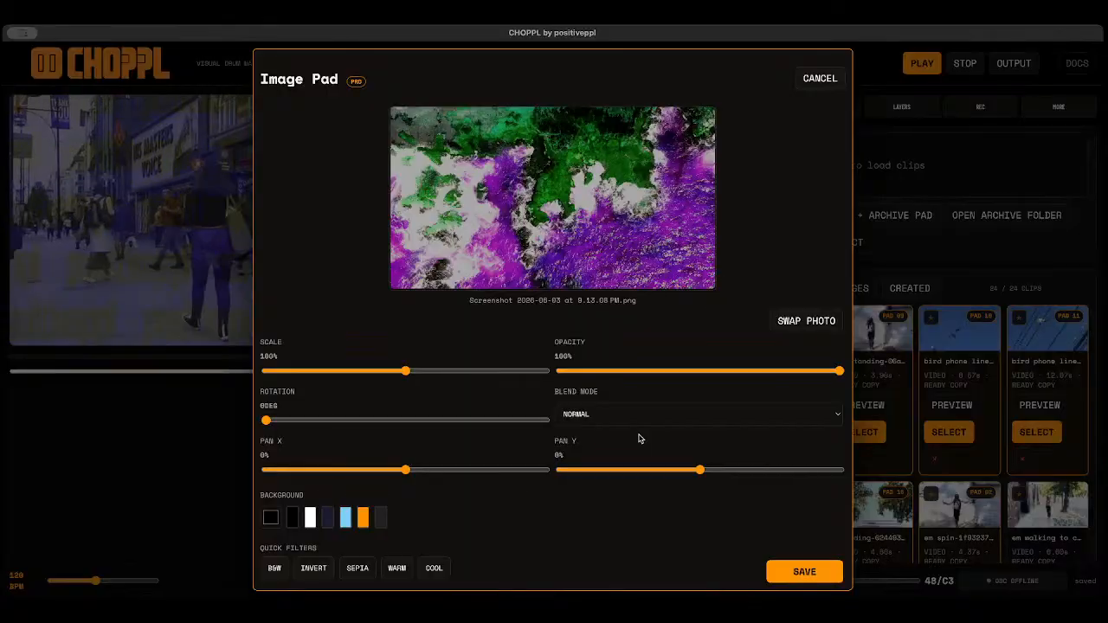
# Apply the Sepia, Cool and Invert quick filters to the photo in the image pad.
pyautogui.click(359, 572)
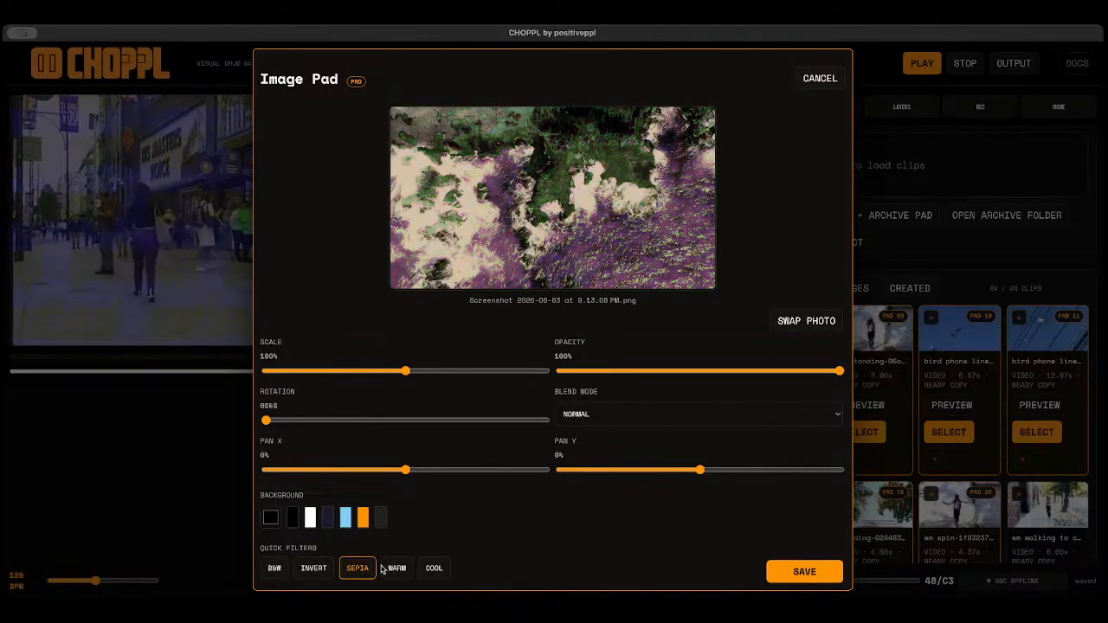
pyautogui.click(391, 569)
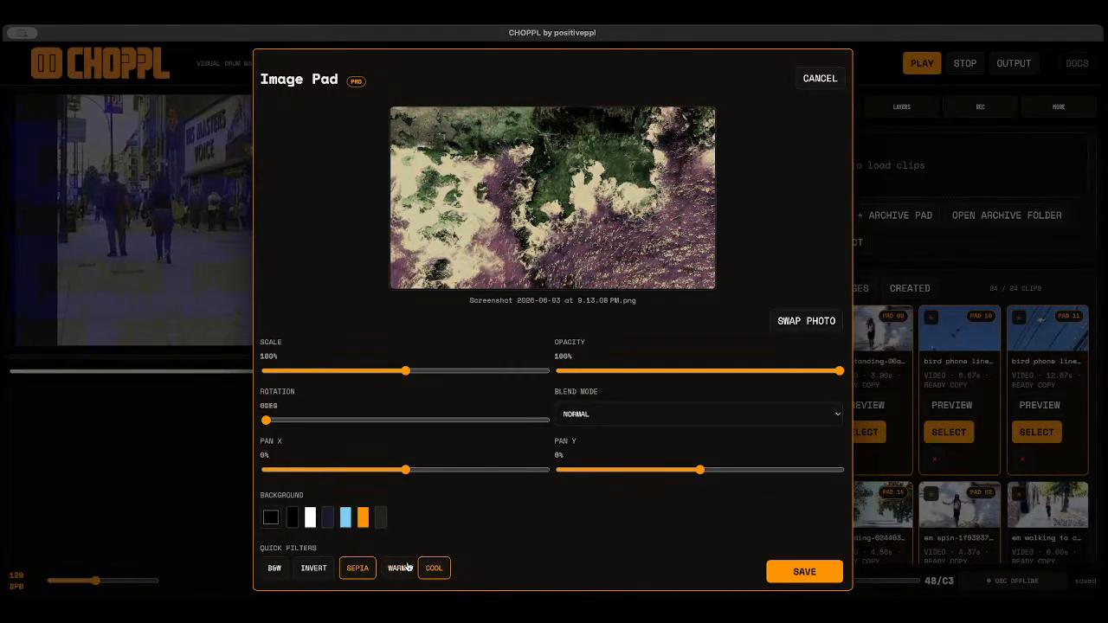
pyautogui.click(405, 567)
pyautogui.click(324, 569)
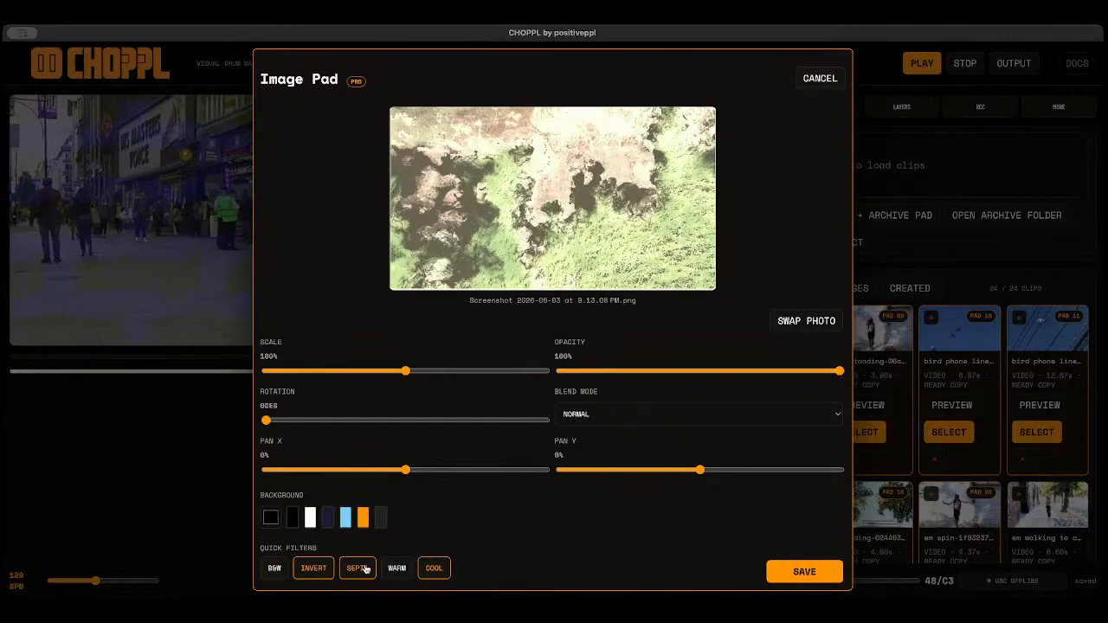
# Scale the photo to 51% over a light blue background and save the image pad.
pyautogui.moveTo(403, 372); pyautogui.dragTo(337, 372)
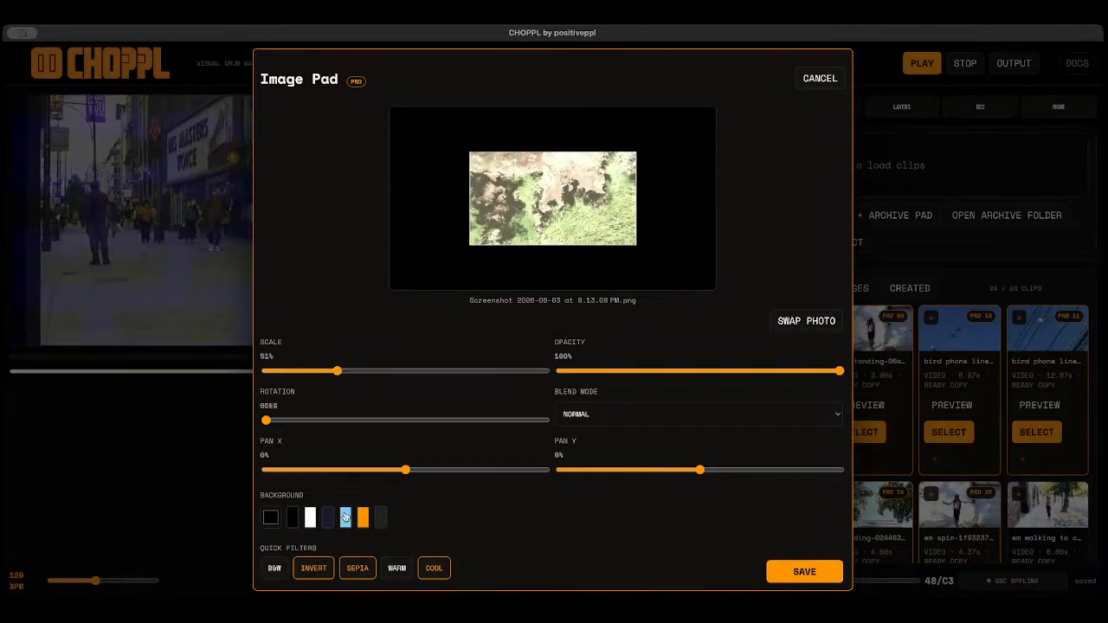
pyautogui.click(345, 517)
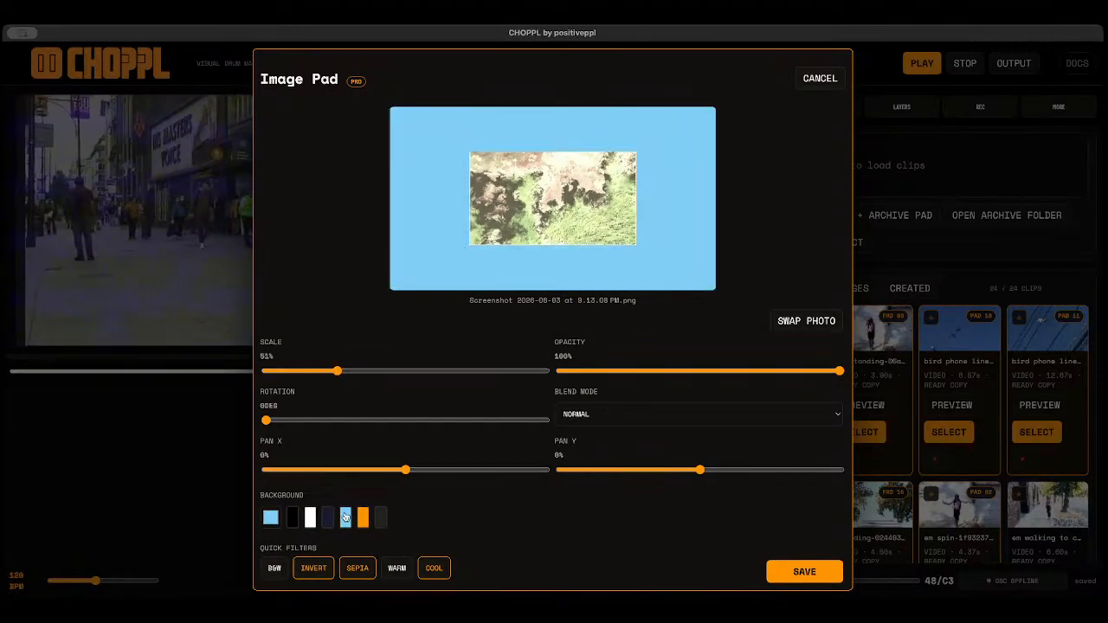
pyautogui.click(805, 572)
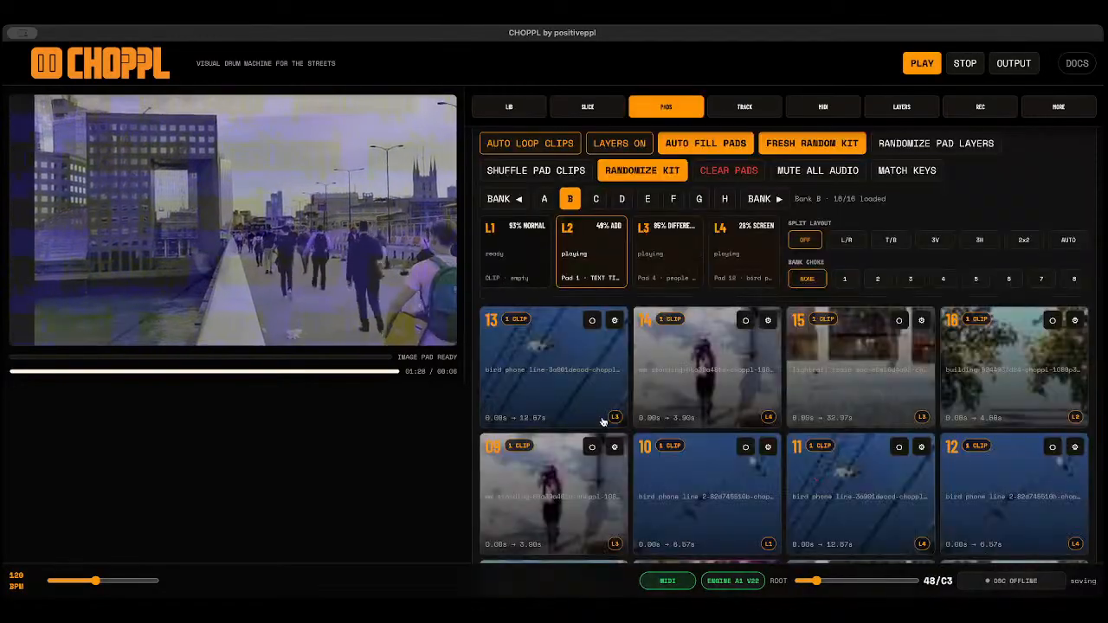
# Trigger the new image pad 02 in bank B over the clips already playing.
pyautogui.scroll(-3, 603, 422)
pyautogui.scroll(-2, 603, 421)
pyautogui.click(700, 461)
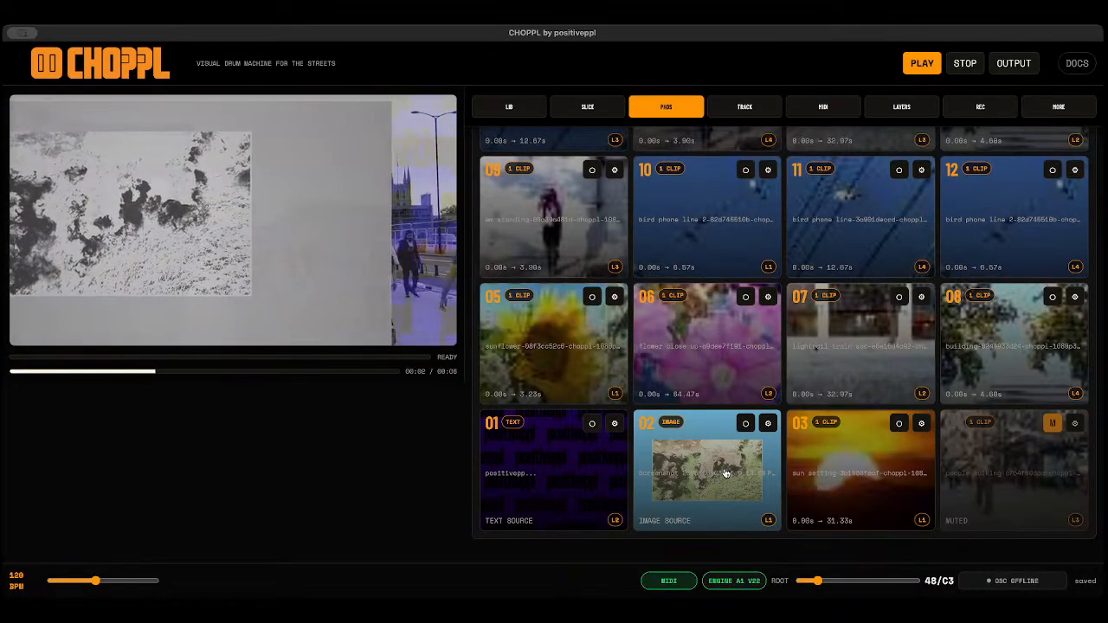
# Randomize the pad layers of bank B while the image pad is in the mix.
pyautogui.scroll(5, 725, 472)
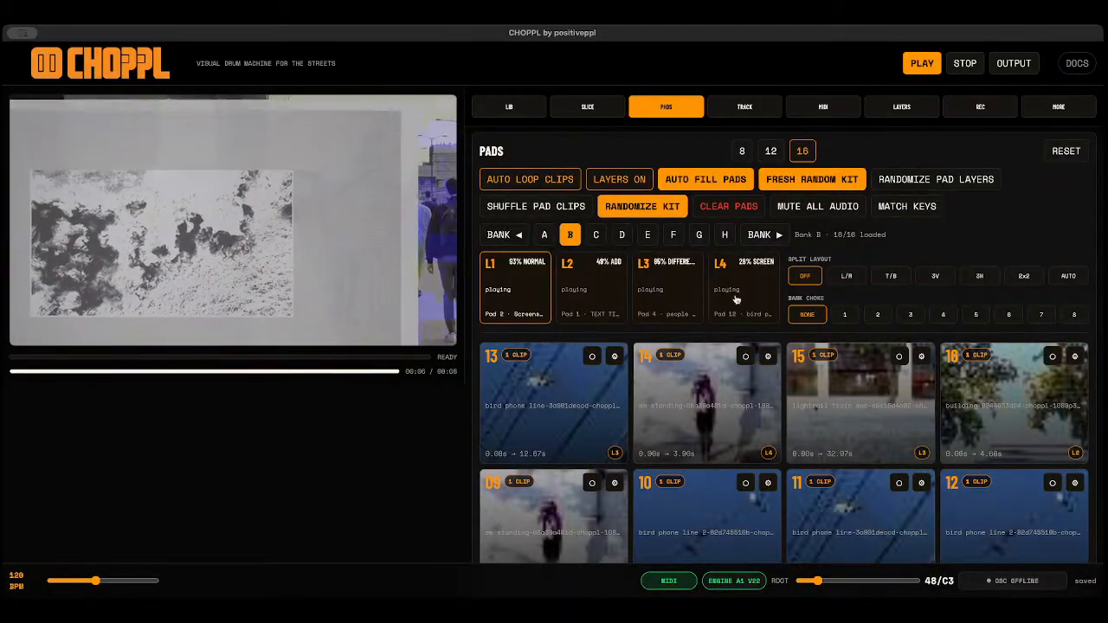
pyautogui.click(916, 179)
pyautogui.scroll(-5, 716, 433)
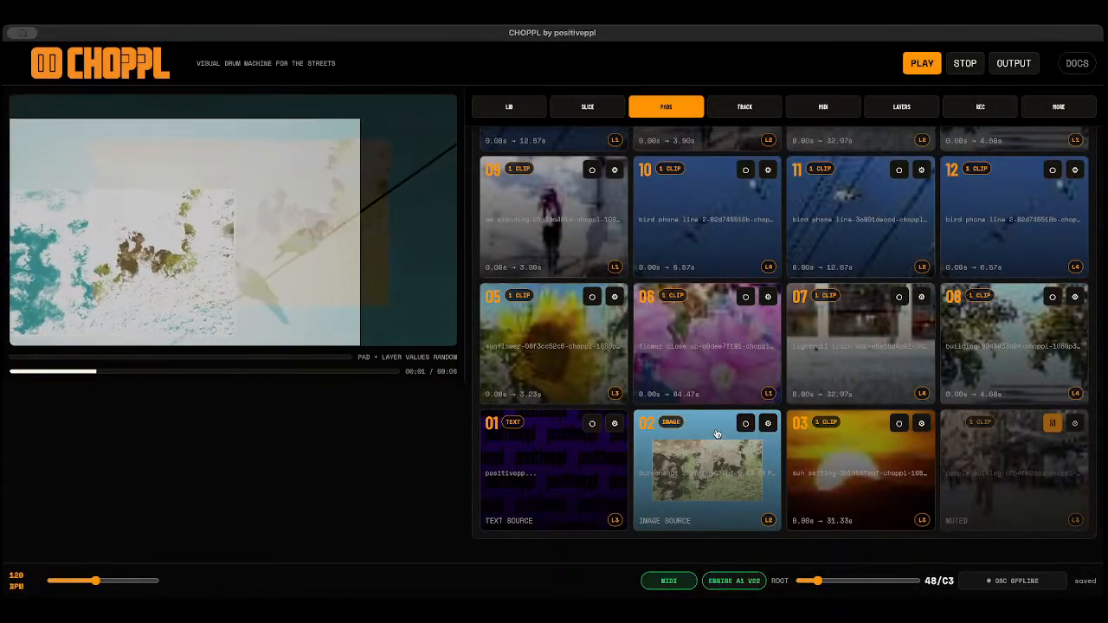
# Stop all playback and trigger image pad 02 on its own.
pyautogui.scroll(5, 716, 433)
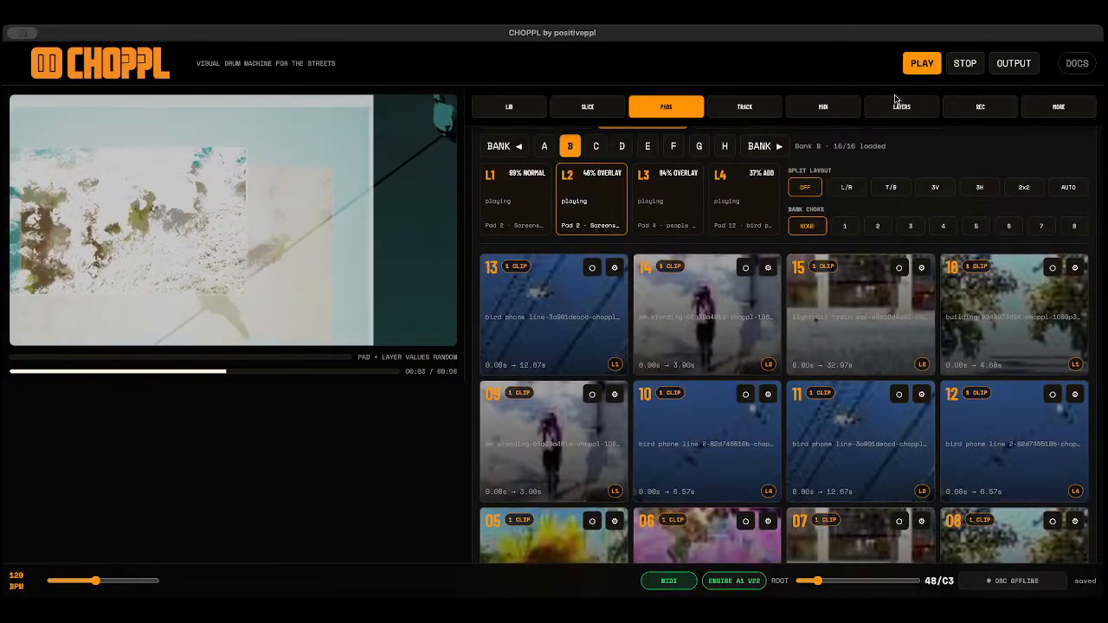
pyautogui.click(961, 61)
pyautogui.scroll(-5, 784, 366)
pyautogui.click(735, 468)
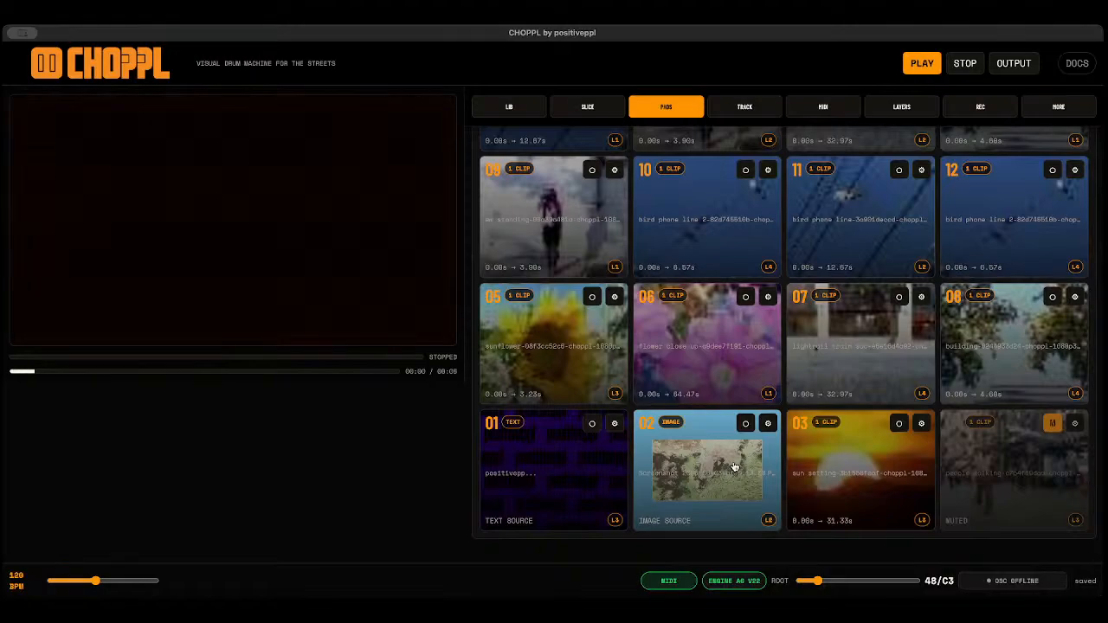
# Trigger bird clip pads 11 and 10 and layer image pad 02 with them.
pyautogui.scroll(5, 736, 441)
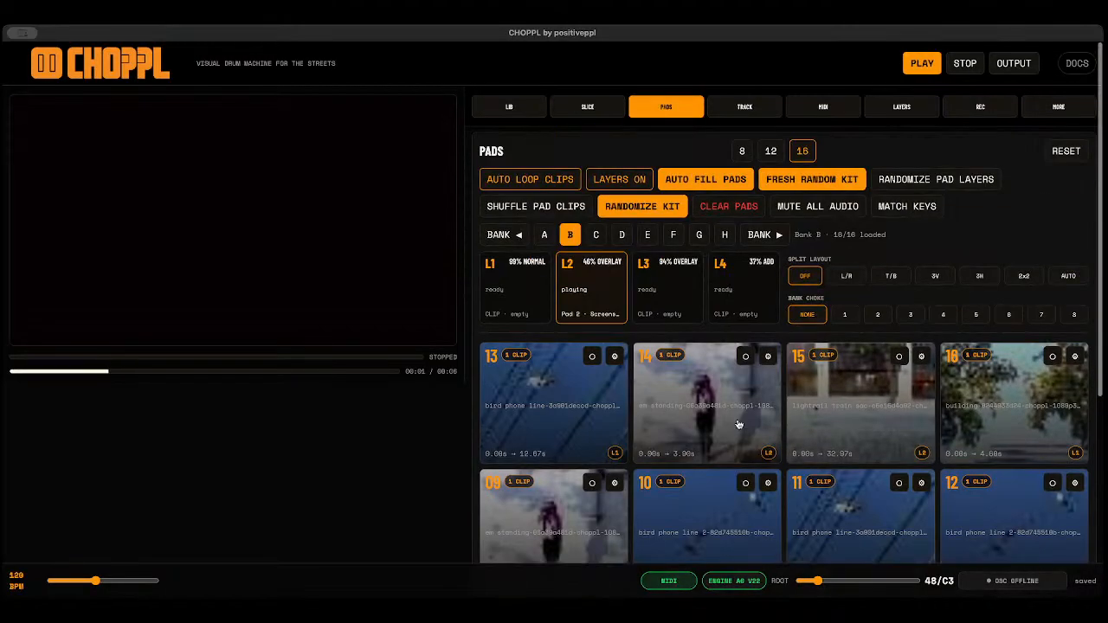
pyautogui.click(829, 421)
pyautogui.scroll(-2, 830, 421)
pyautogui.click(831, 421)
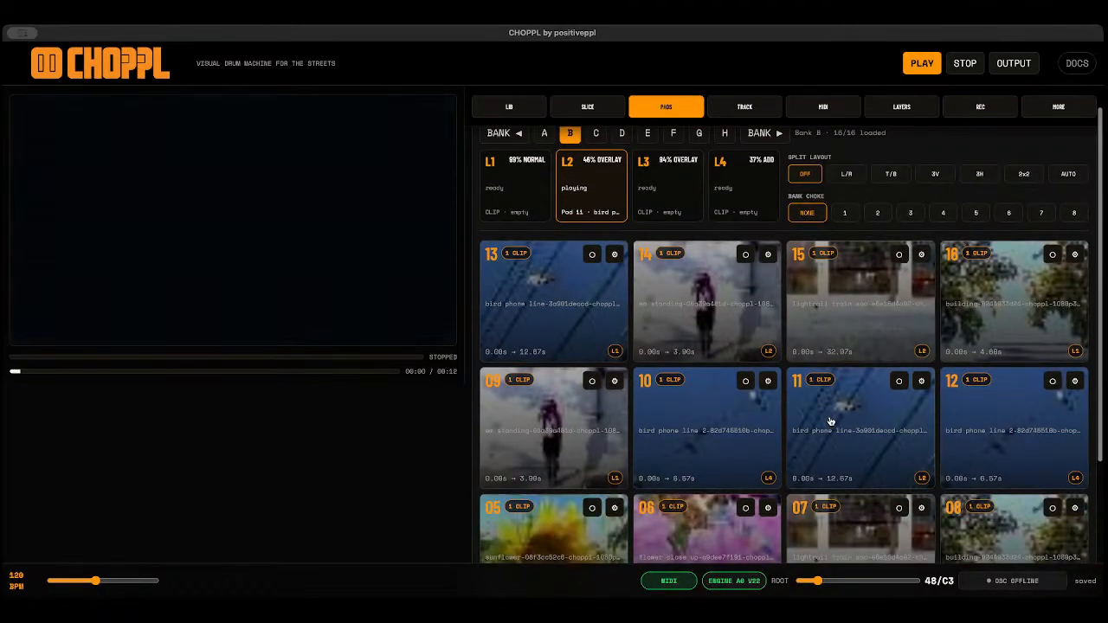
pyautogui.click(737, 422)
pyautogui.scroll(-1, 736, 422)
pyautogui.scroll(-1, 736, 422)
pyautogui.click(717, 370)
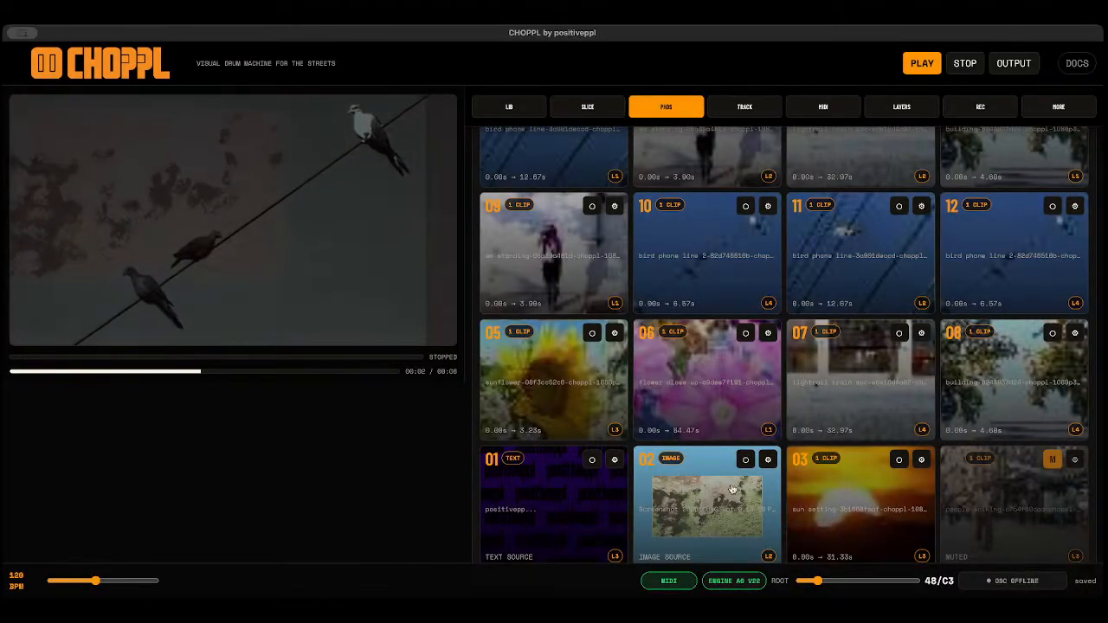
# Trigger image pad 02 again and turn off its Auto Drift option.
pyautogui.rightClick(731, 352)
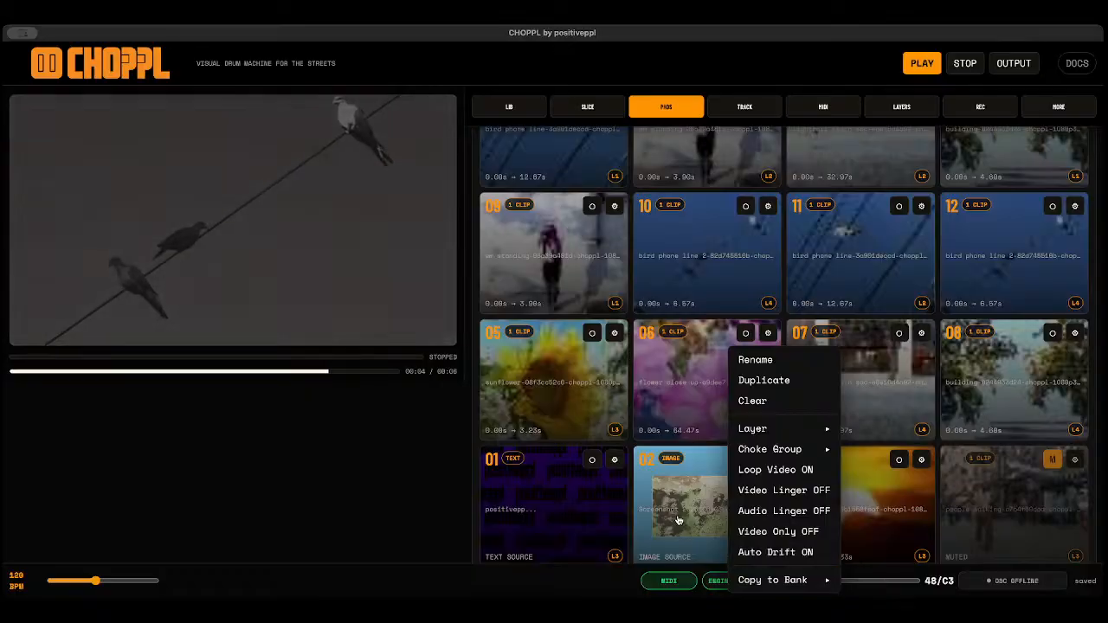
pyautogui.click(692, 511)
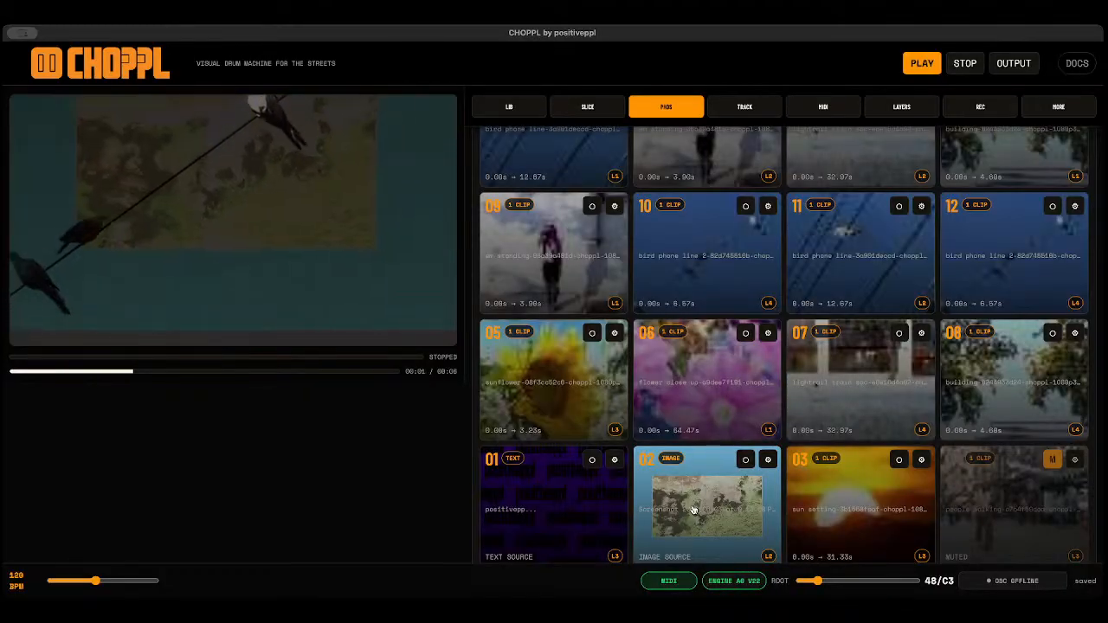
pyautogui.rightClick(692, 510)
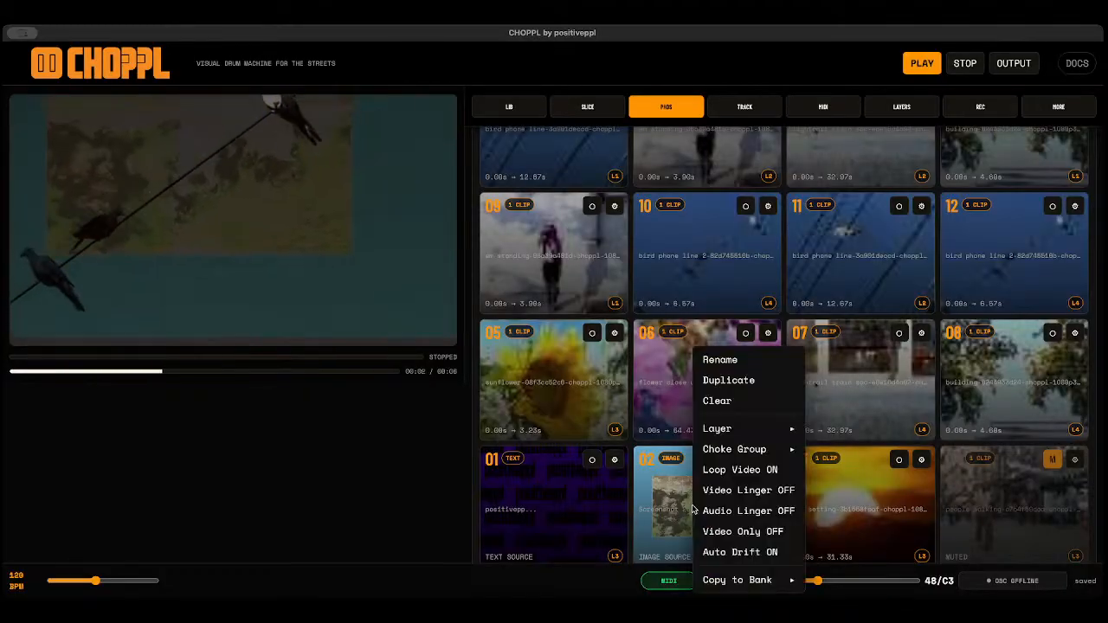
pyautogui.click(738, 552)
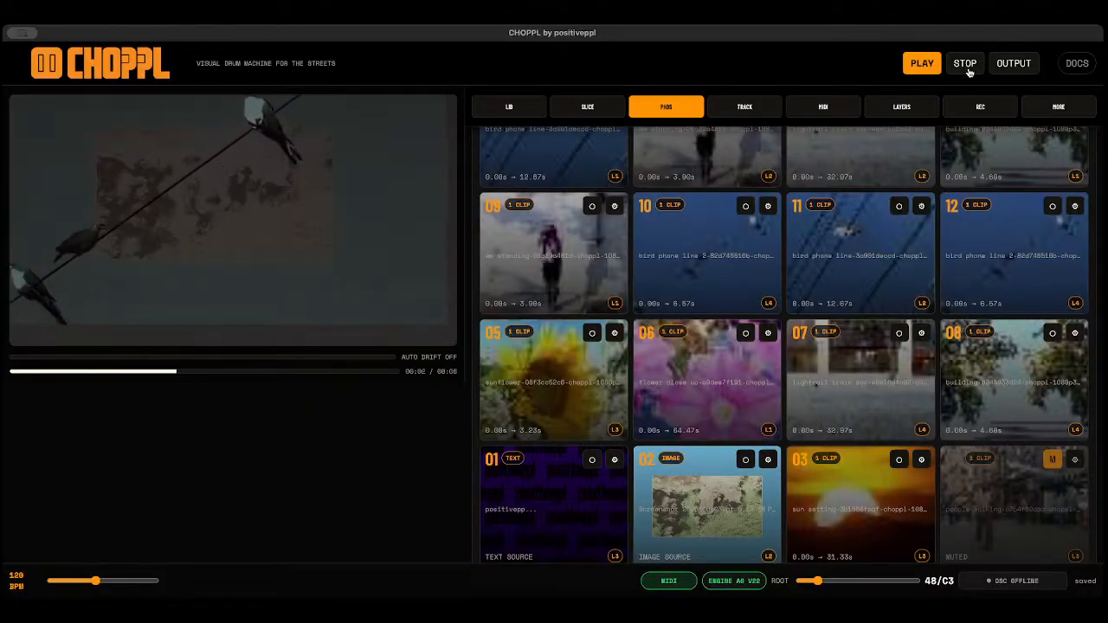
# Stop playback and add a camera pad from the library using the PC-LM1E Camera at the 1080p safe default quality.
pyautogui.click(965, 66)
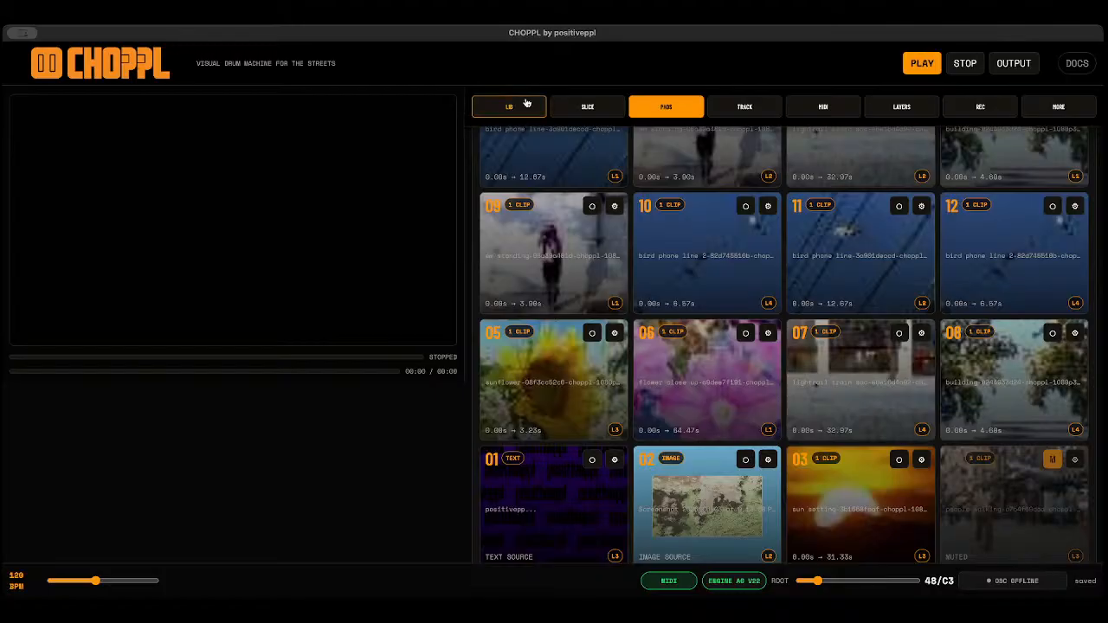
pyautogui.click(509, 107)
pyautogui.scroll(5, 791, 406)
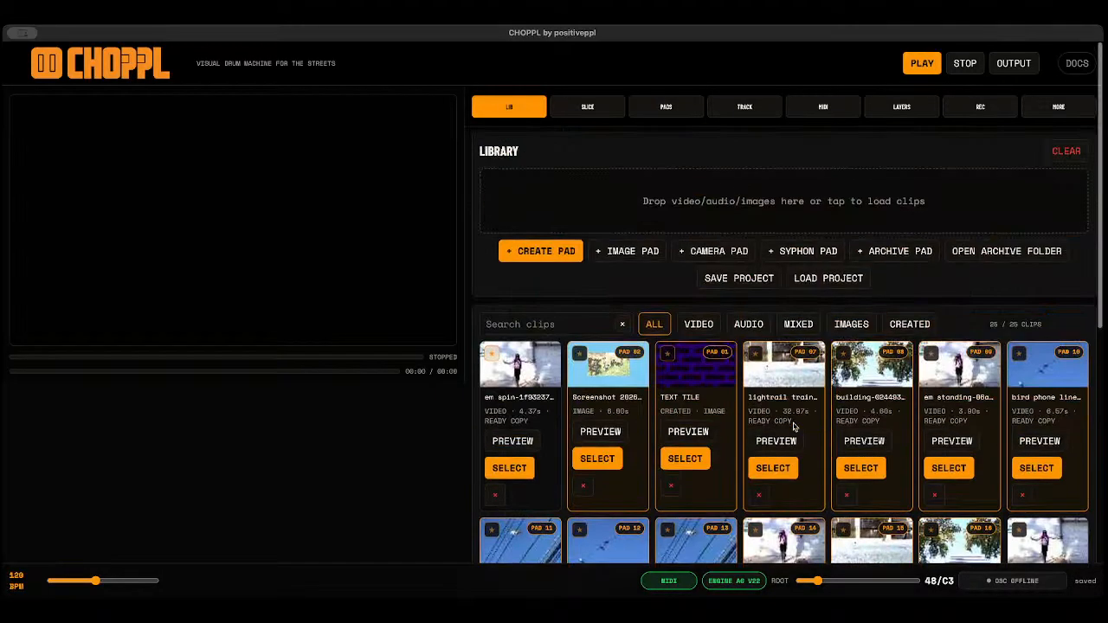
pyautogui.click(724, 254)
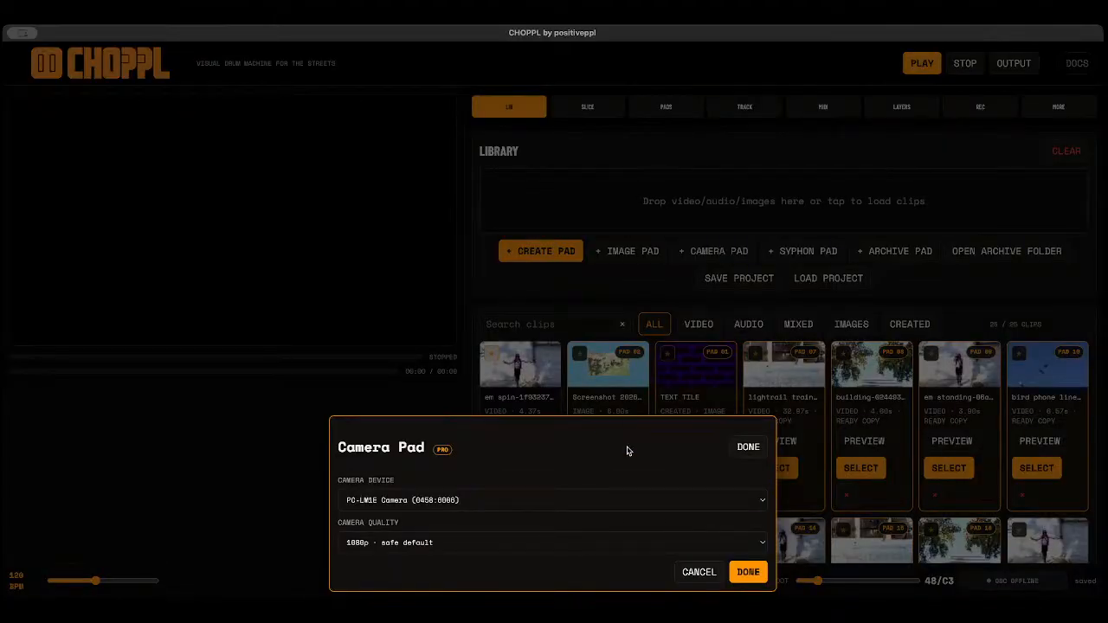
pyautogui.click(748, 573)
# Trigger camera pad 01 in alternation with flower pad 06, sunflower pad 05 and bird pad 10.
pyautogui.scroll(-10, 552, 514)
pyautogui.click(556, 473)
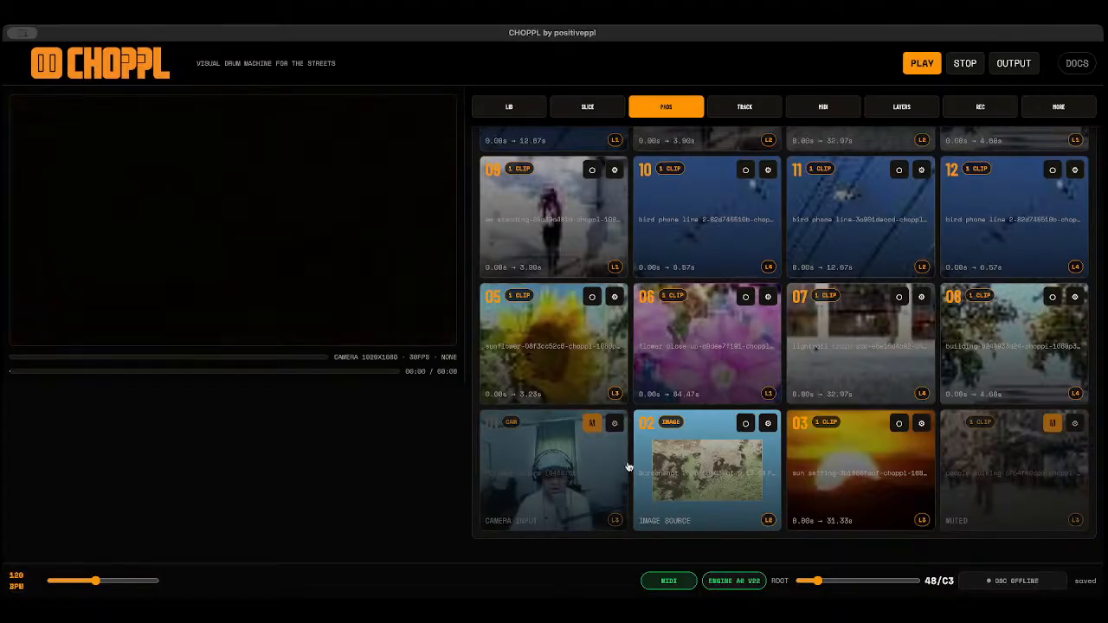
pyautogui.click(663, 363)
pyautogui.click(529, 476)
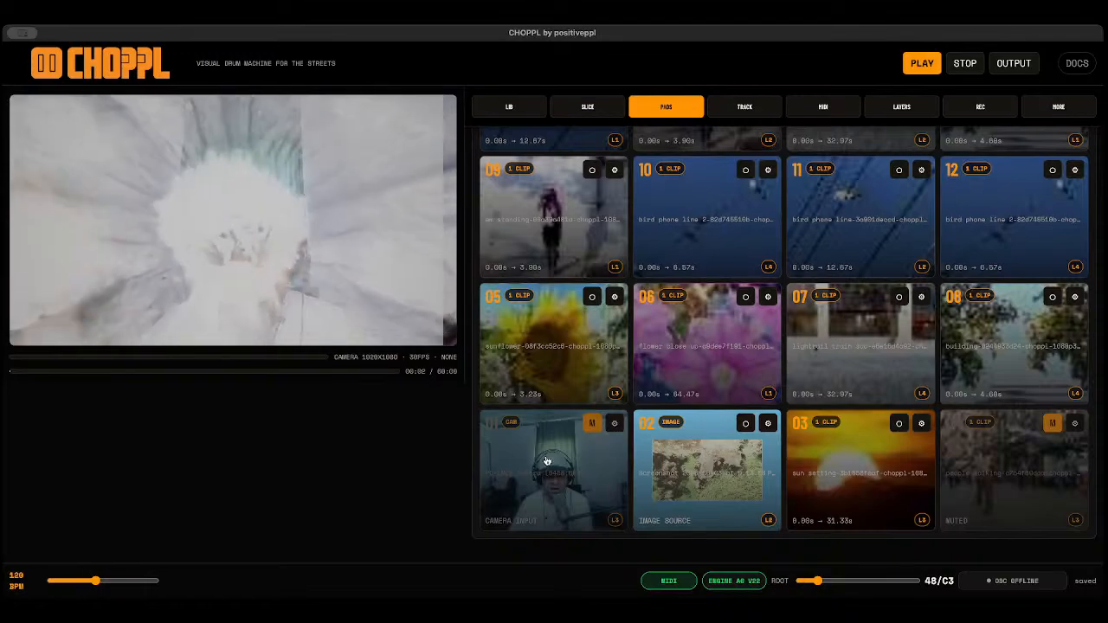
pyautogui.click(560, 347)
pyautogui.click(568, 450)
pyautogui.click(732, 226)
# Unmute camera pad 01 and randomize the pad layers.
pyautogui.click(591, 423)
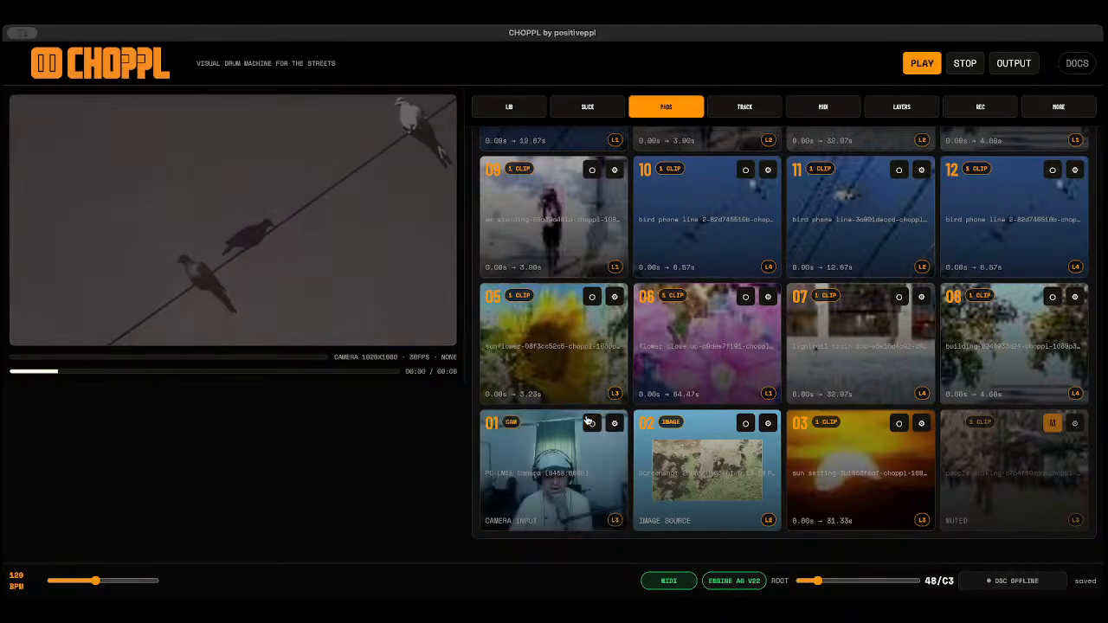
pyautogui.scroll(4, 718, 272)
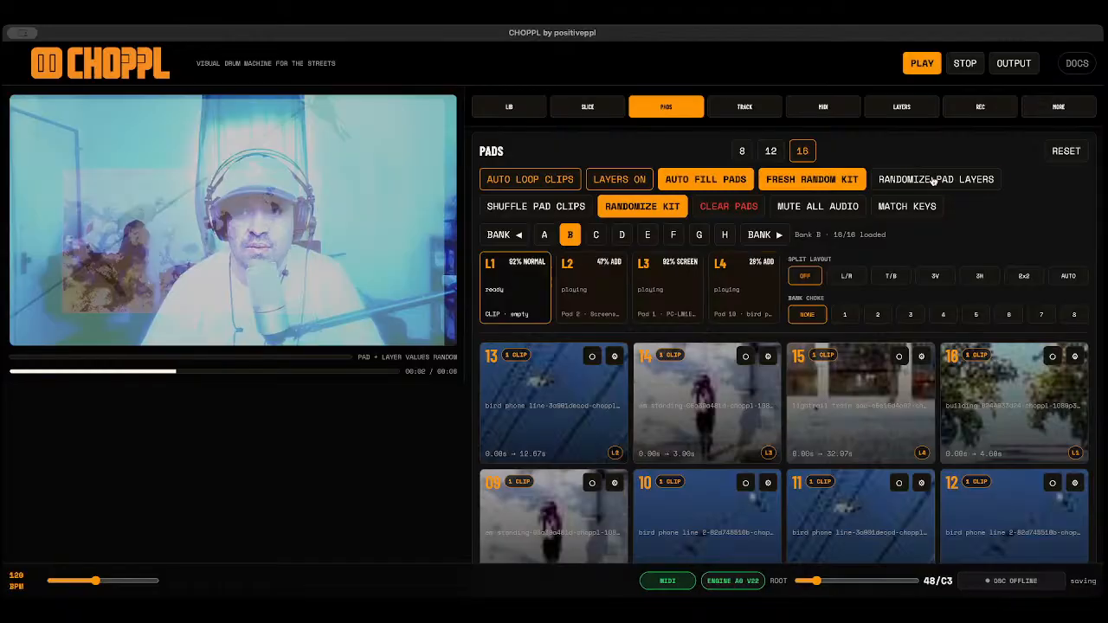
# Layer camera pad 01 with pads 06 and 14, followed by pads 09, 05 and 10.
pyautogui.scroll(-2, 597, 451)
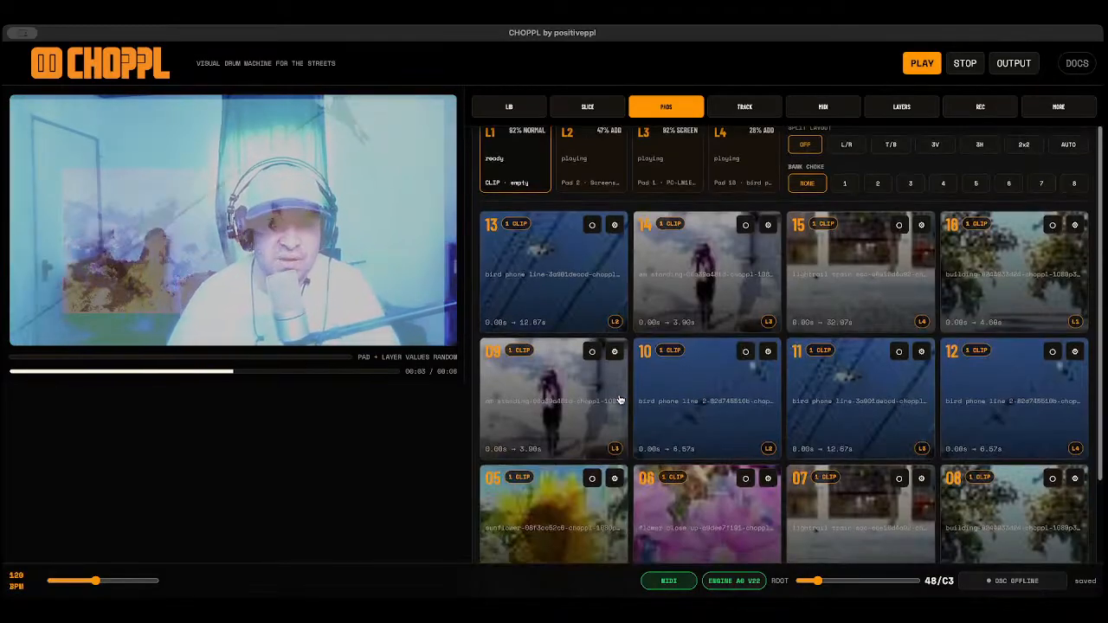
pyautogui.scroll(-3, 582, 487)
pyautogui.click(580, 485)
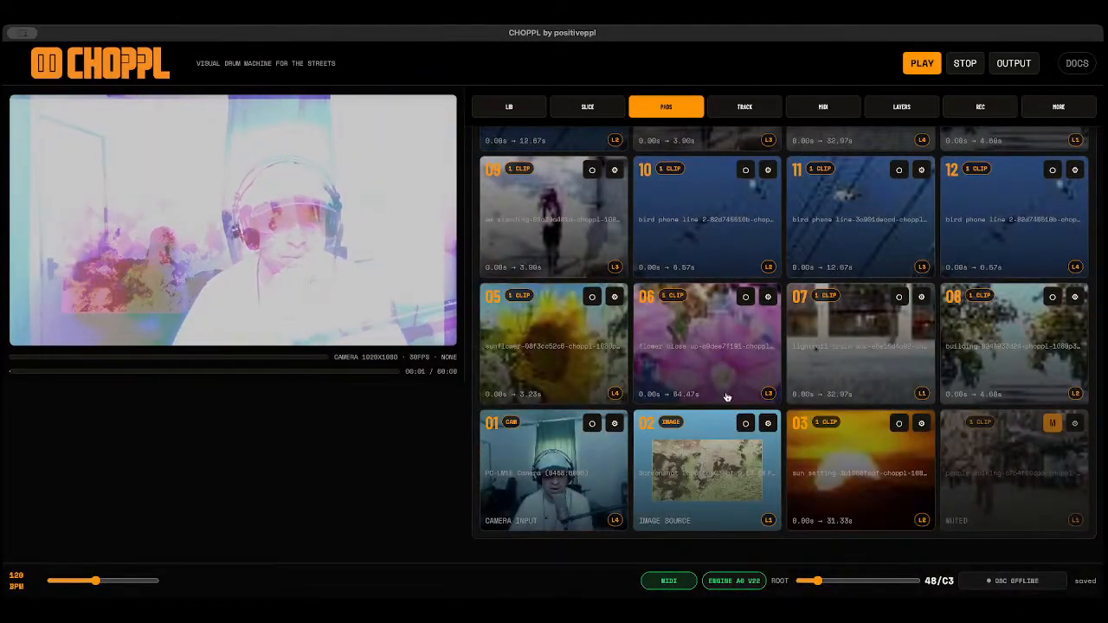
pyautogui.click(728, 397)
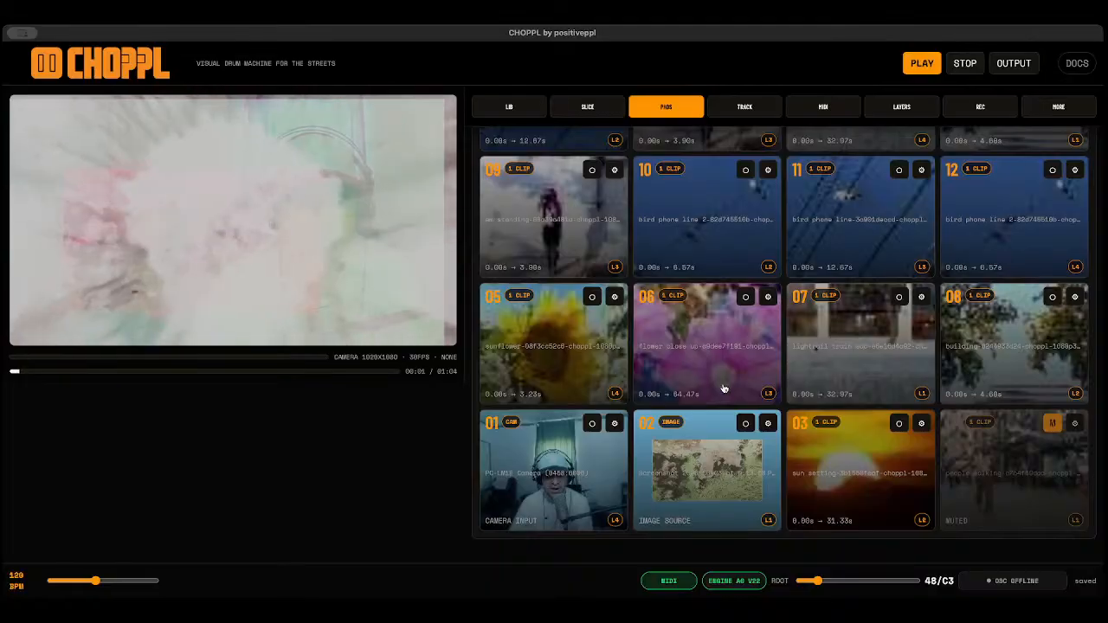
pyautogui.scroll(2, 554, 389)
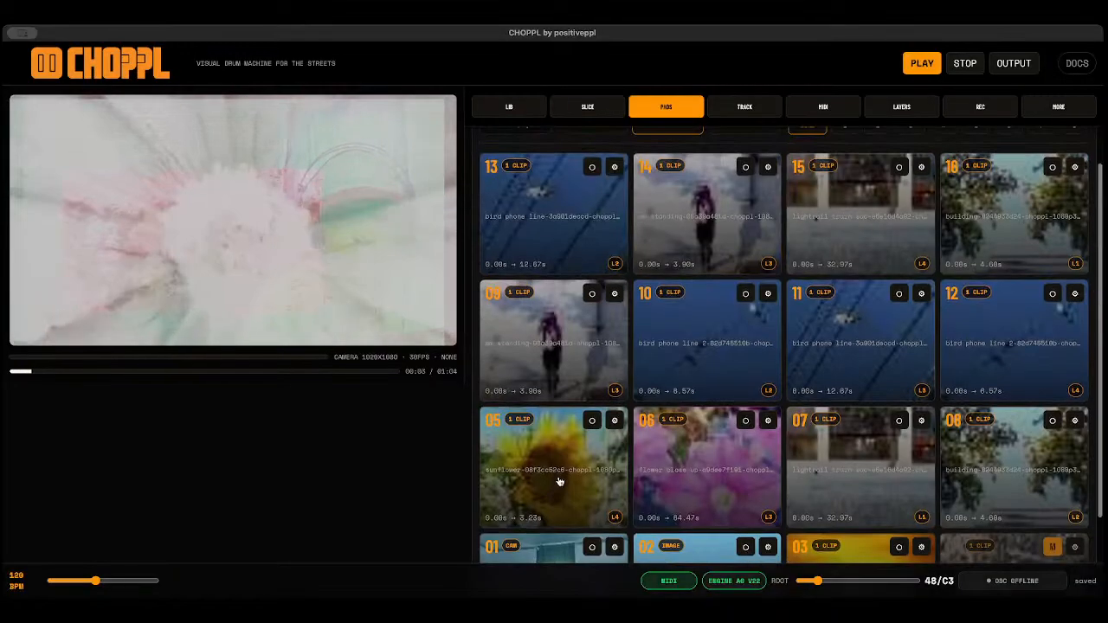
pyautogui.scroll(3, 718, 346)
pyautogui.click(719, 381)
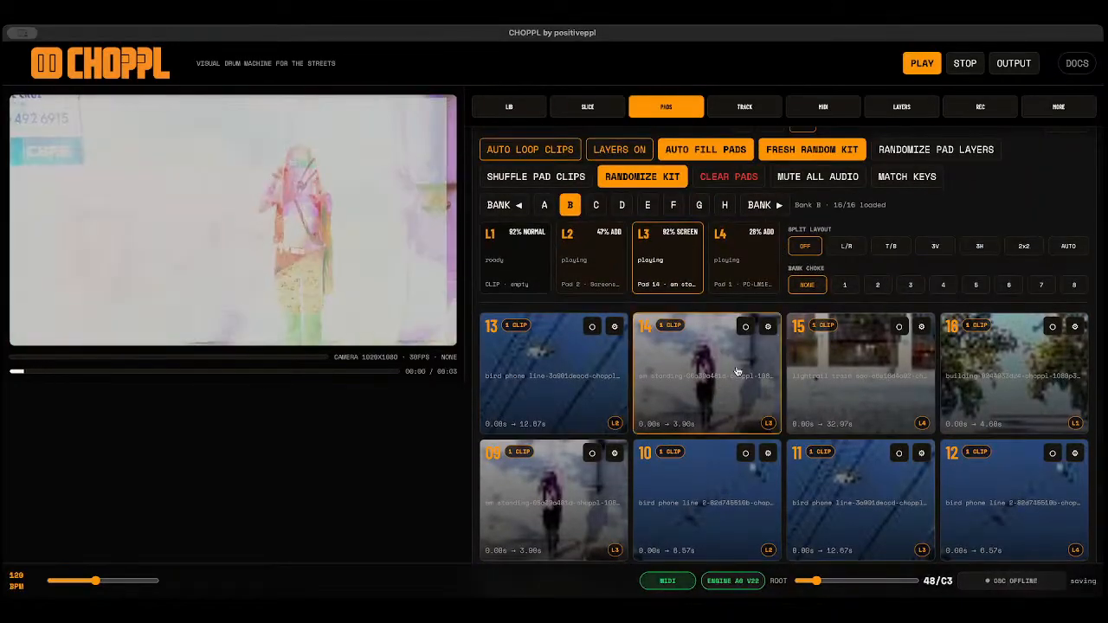
pyautogui.scroll(-5, 591, 487)
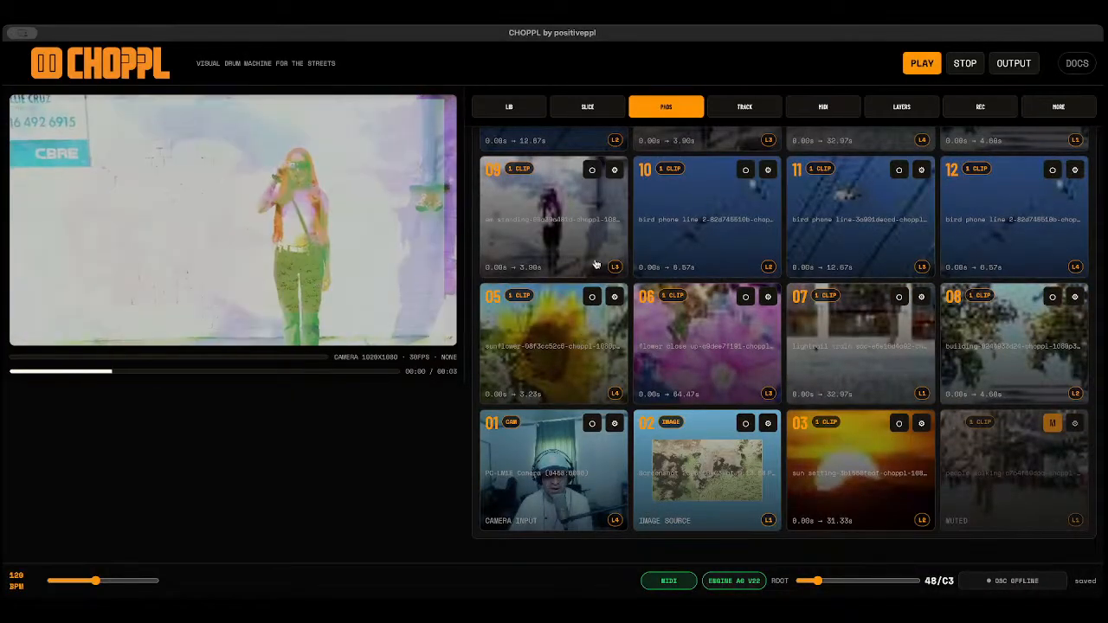
pyautogui.scroll(5, 707, 232)
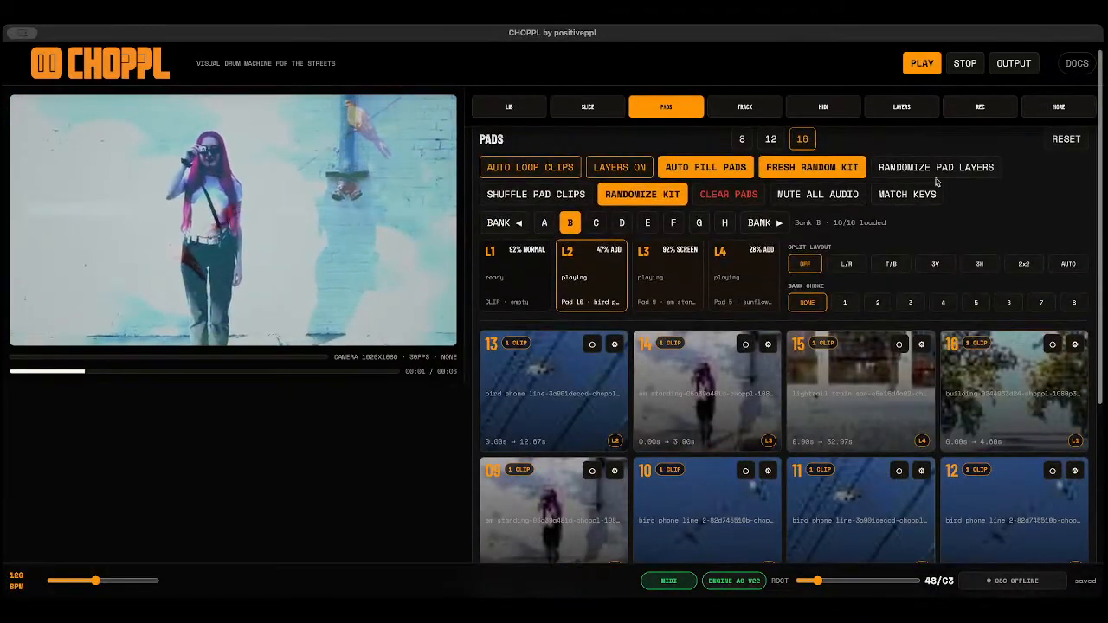
# Stop playback and open the Prelinger Archives search from the library for a new archive pad.
pyautogui.click(965, 67)
pyautogui.scroll(-1, 592, 381)
pyautogui.scroll(1, 592, 381)
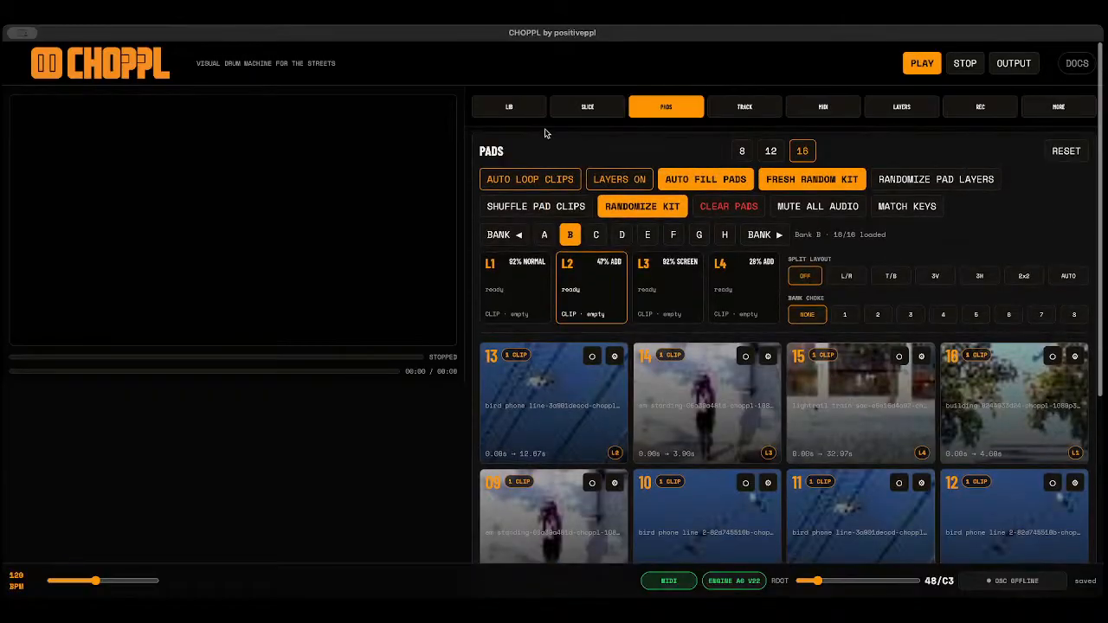
pyautogui.click(532, 113)
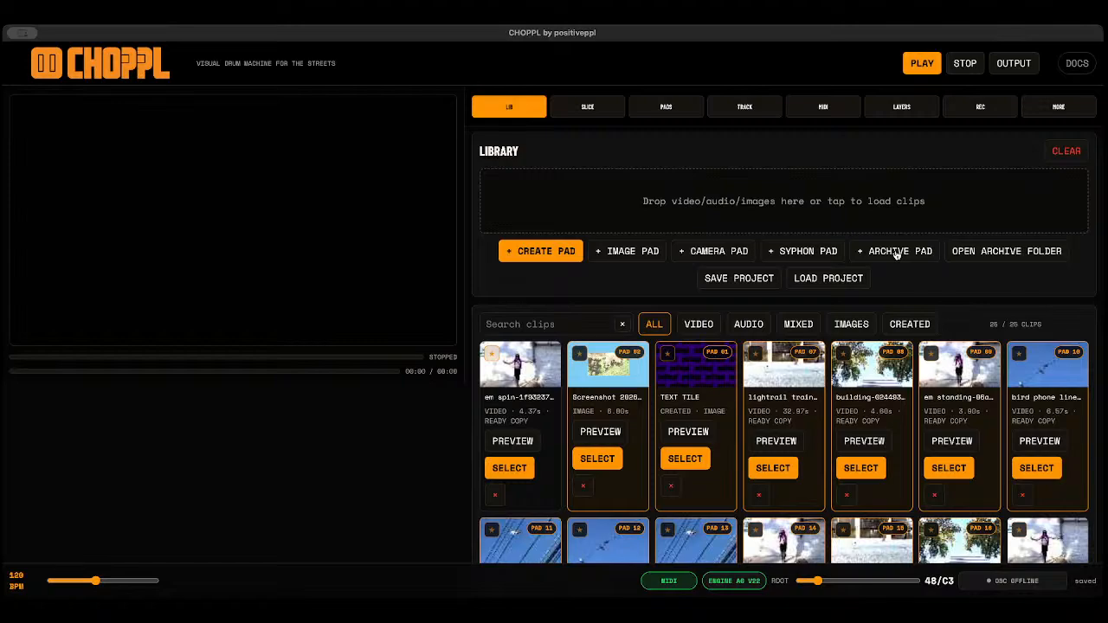
pyautogui.click(897, 252)
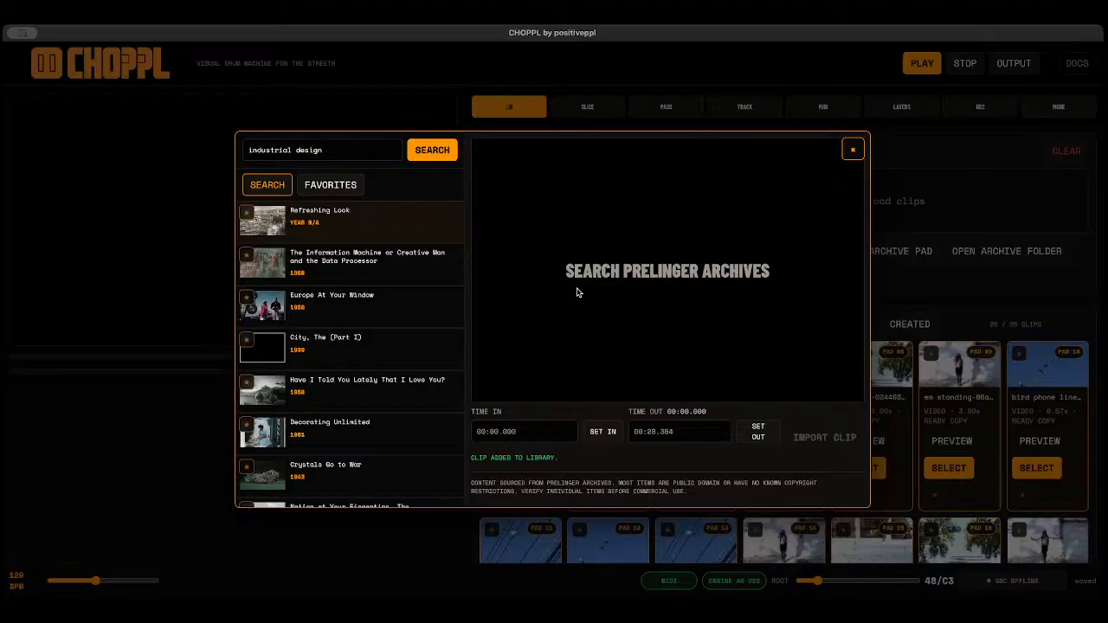
# Browse the industrial design results by loading The Information Machine or Creative Man and the Data Processor and City, The (Part I).
pyautogui.scroll(-1, 579, 293)
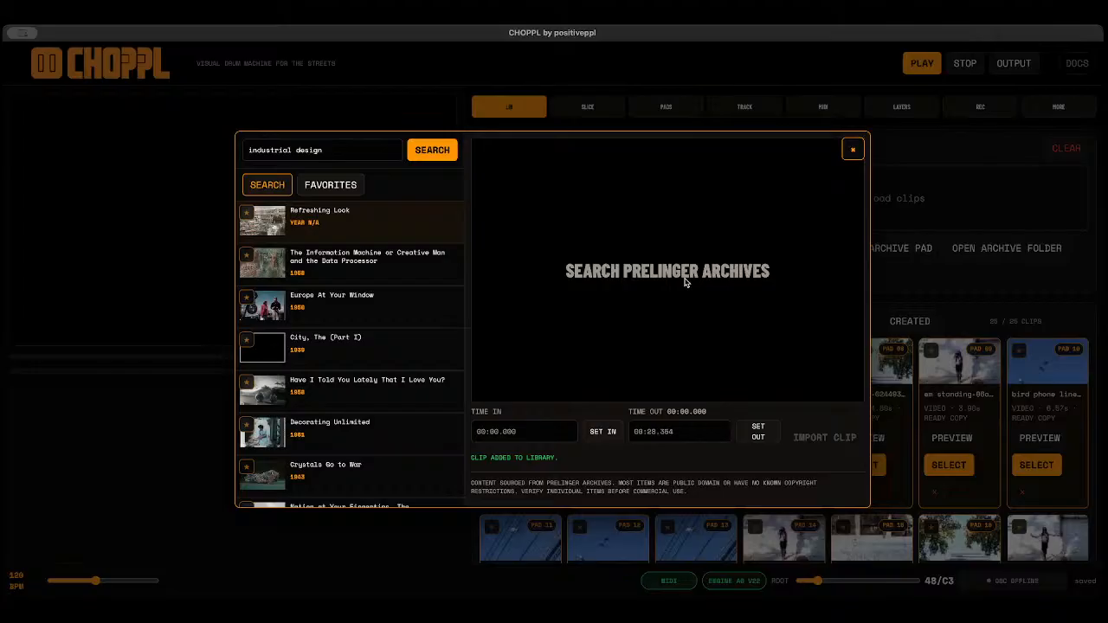
pyautogui.scroll(1, 684, 282)
pyautogui.click(388, 251)
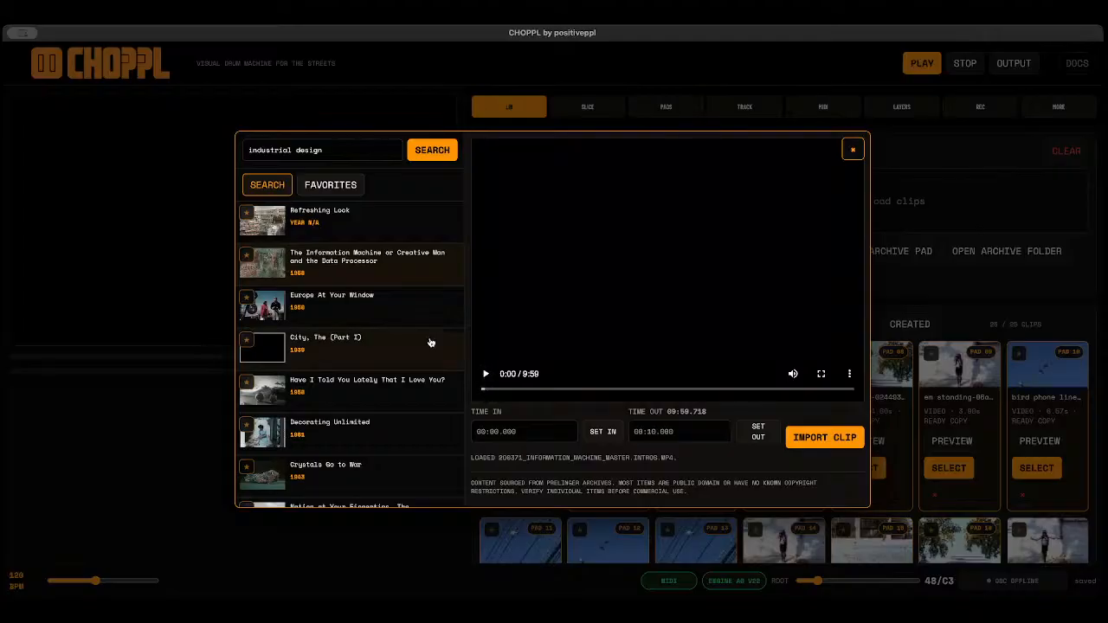
pyautogui.scroll(-1, 431, 344)
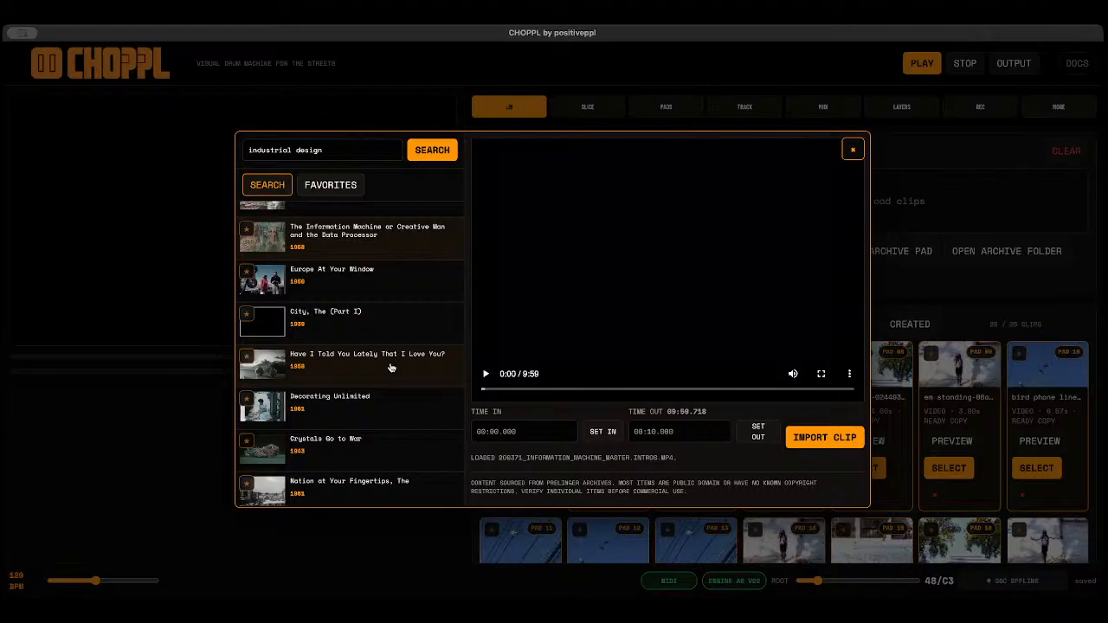
pyautogui.click(365, 325)
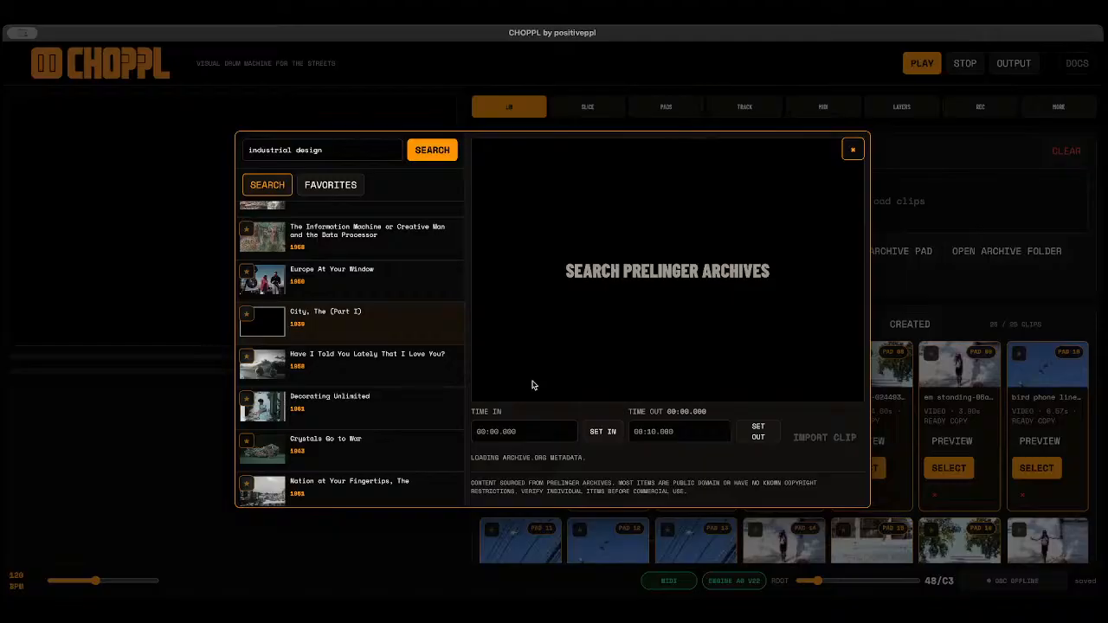
# Import a clip of Have I Told You Lately That I Love You? from 00:10.331 to about 00:22, and close the archive search.
pyautogui.click(375, 360)
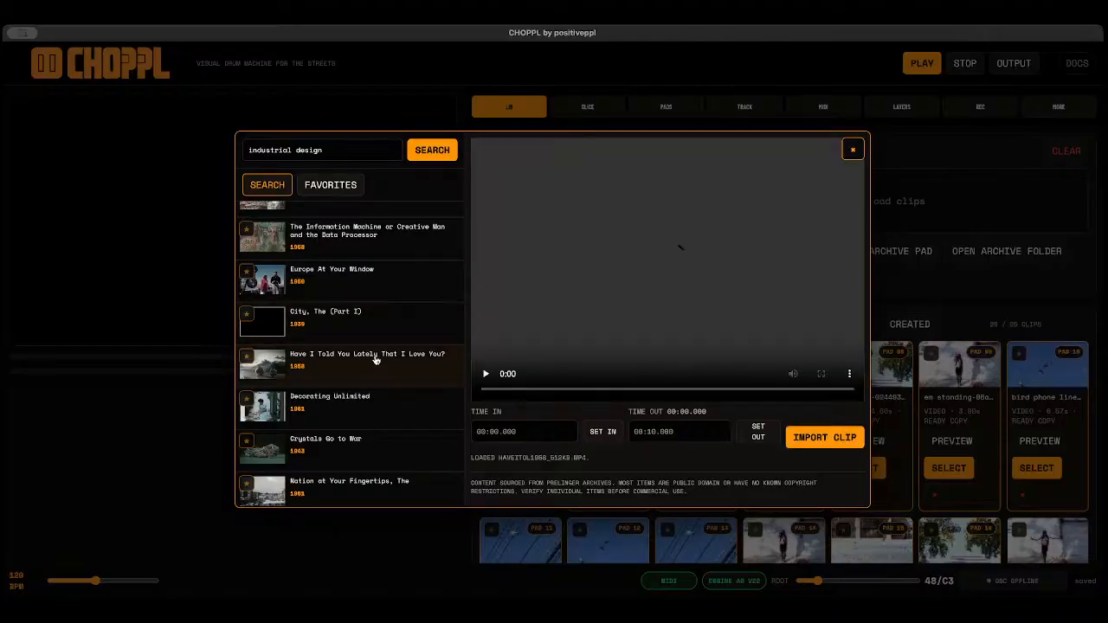
pyautogui.click(485, 376)
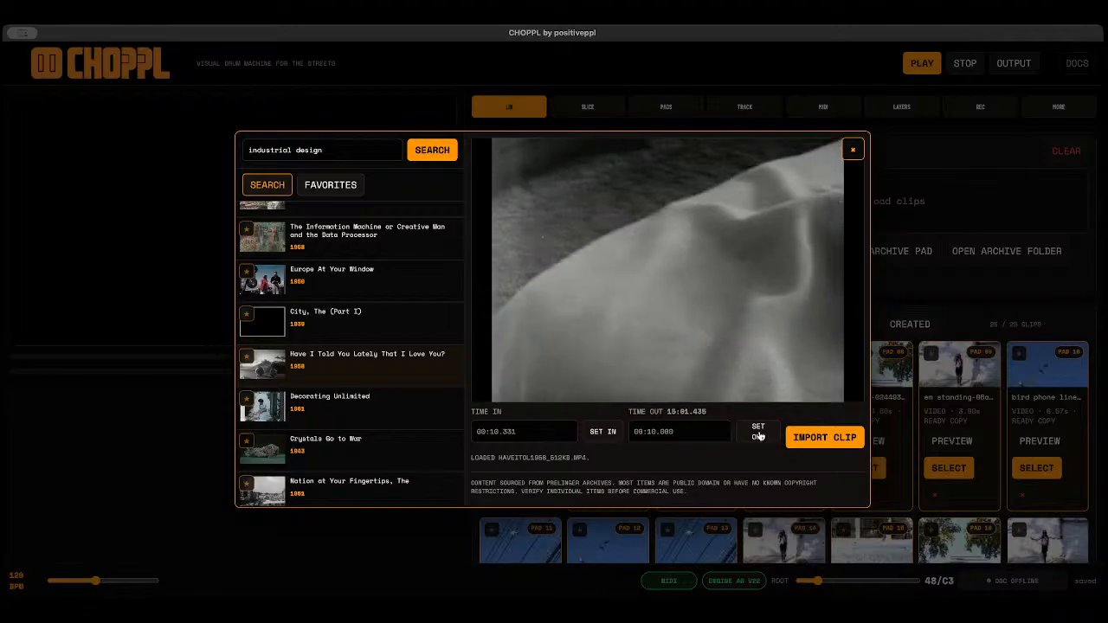
pyautogui.click(759, 434)
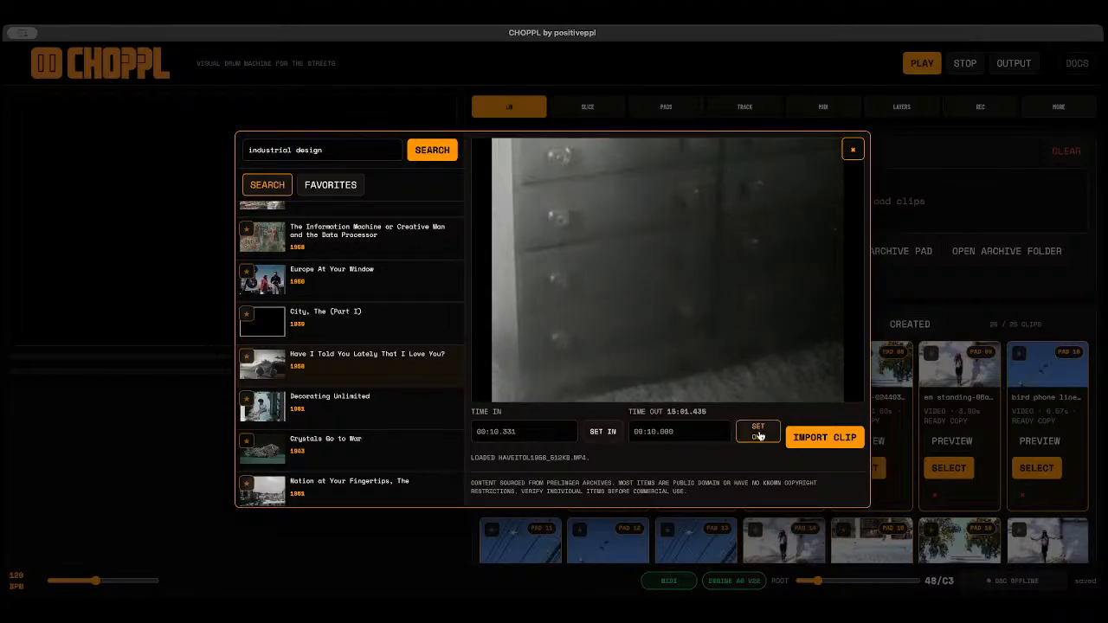
pyautogui.moveTo(485, 375)
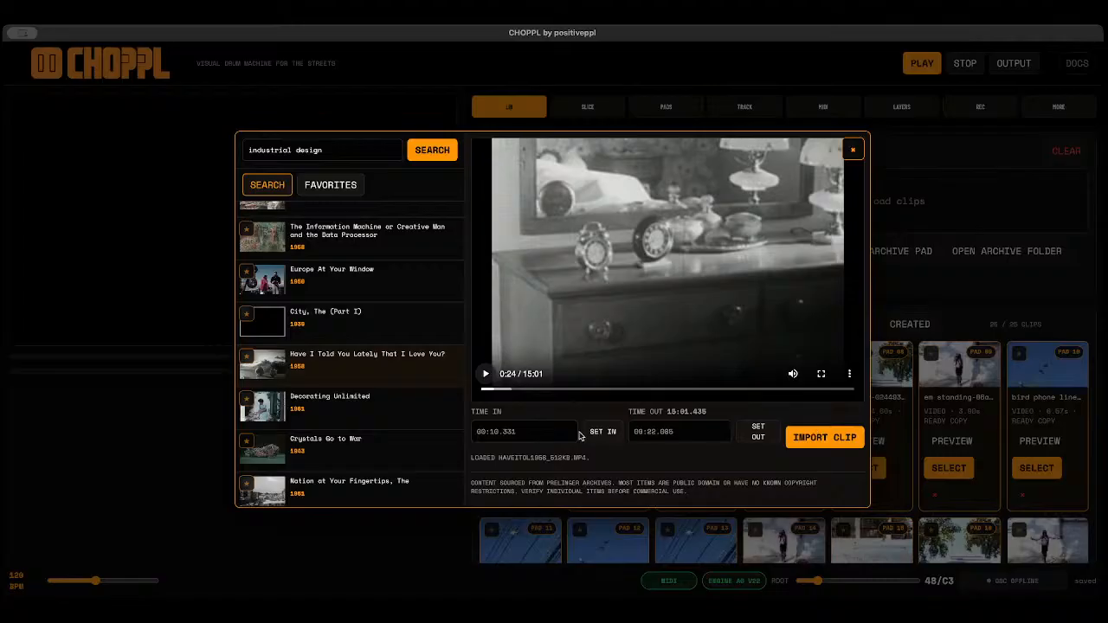
pyautogui.click(830, 438)
pyautogui.click(829, 439)
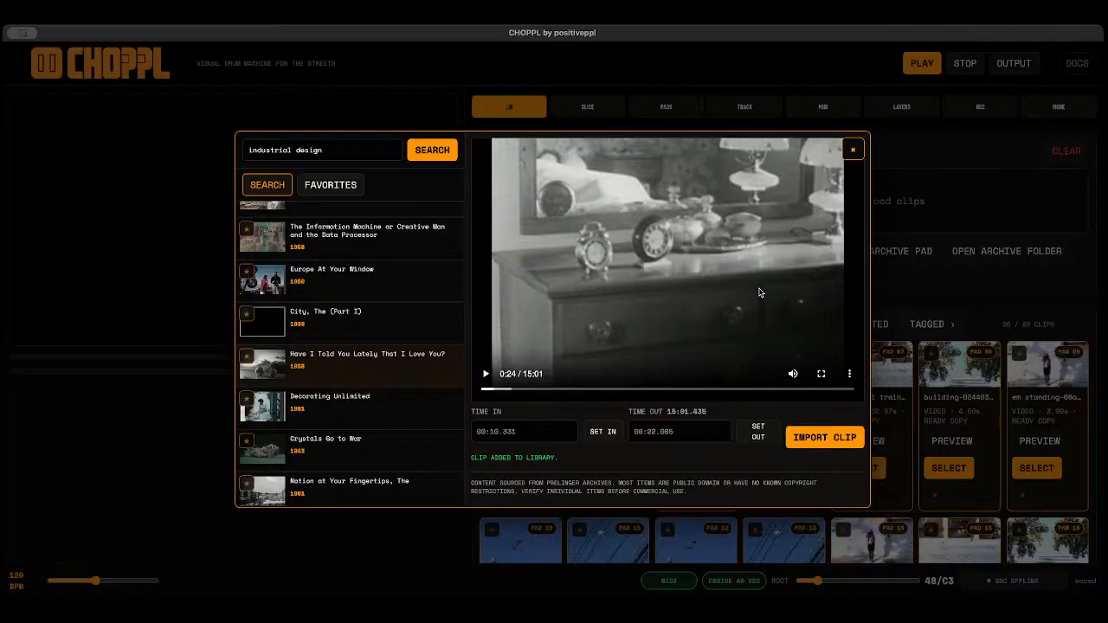
pyautogui.click(853, 148)
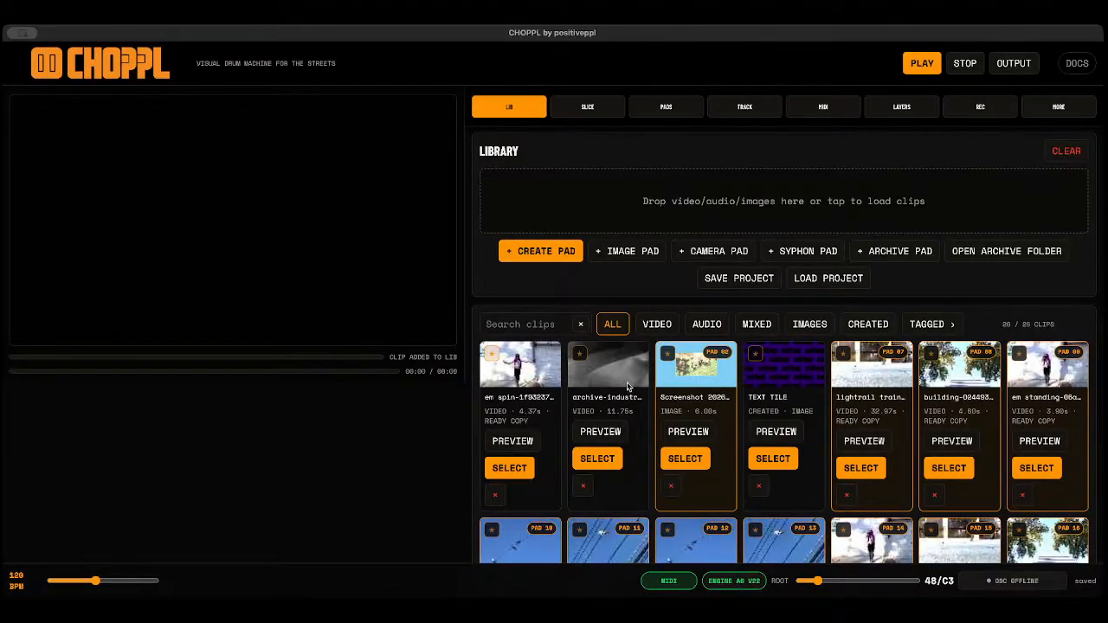
# Preview the imported 11.75 s archive clip and assign it to pad 01.
pyautogui.click(612, 437)
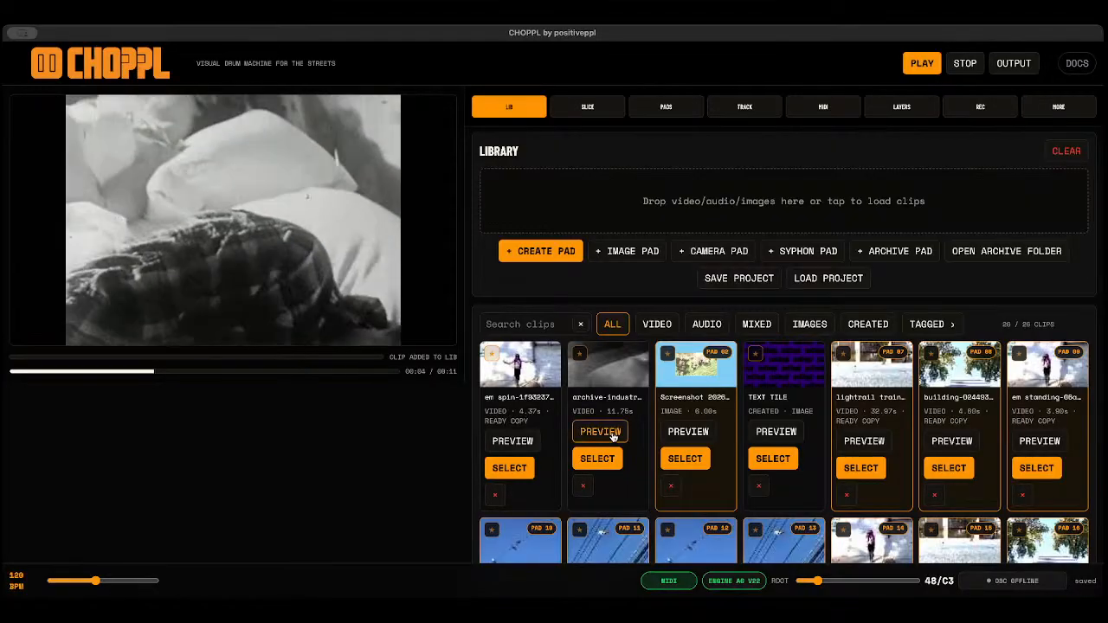
pyautogui.click(612, 437)
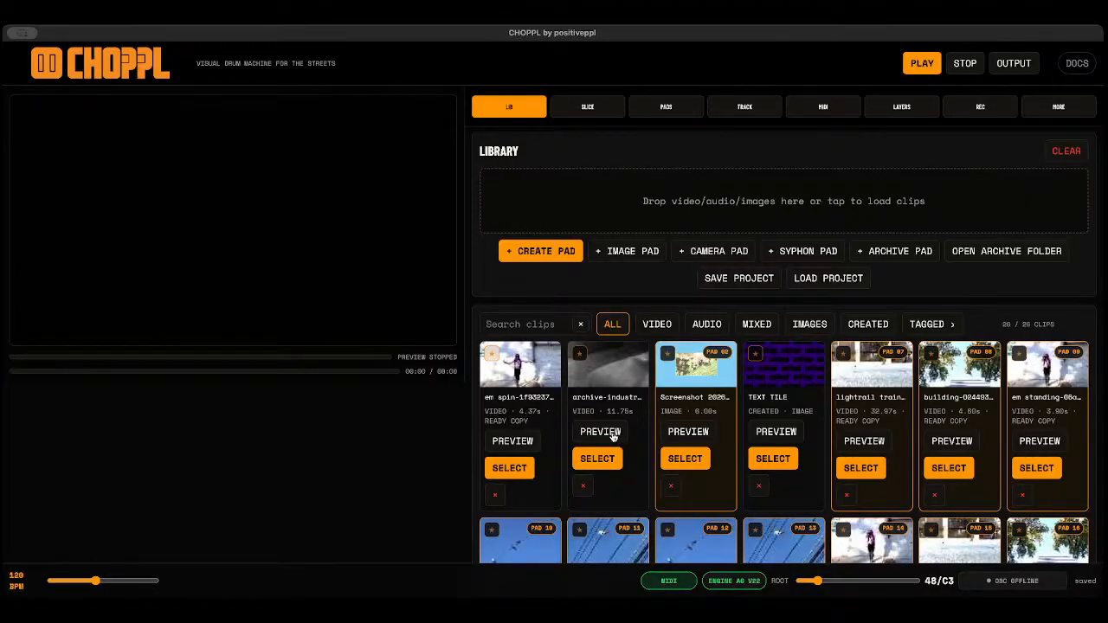
pyautogui.click(597, 461)
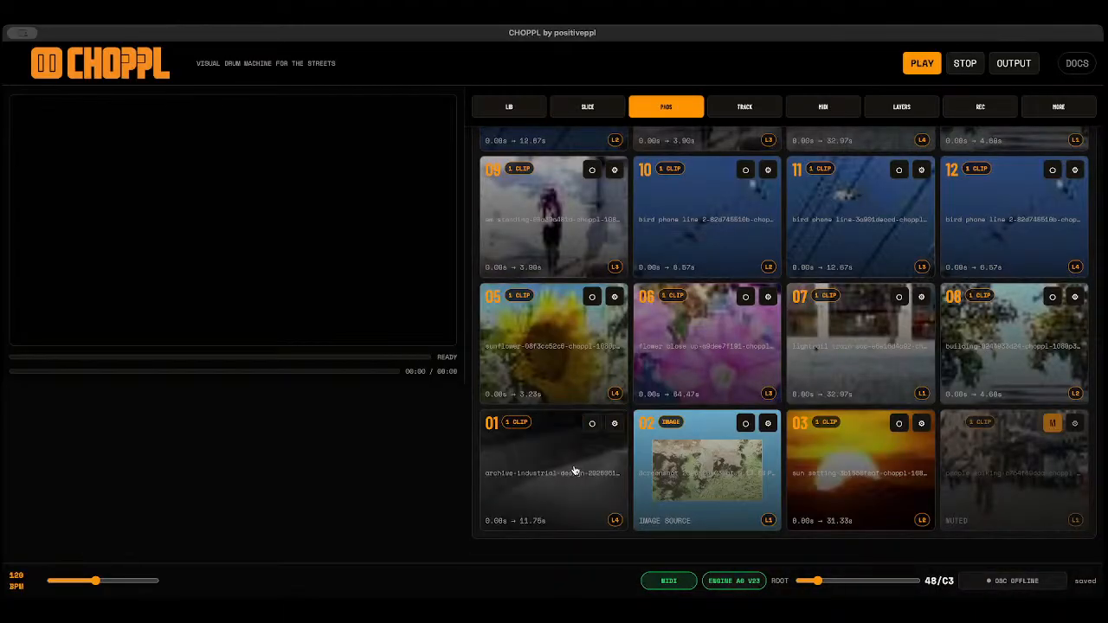
# Trigger archive pad 01, mute its audio, and trigger flower pad 06 and sunflower pad 05.
pyautogui.click(574, 470)
pyautogui.click(592, 425)
pyautogui.click(718, 373)
pyautogui.click(565, 350)
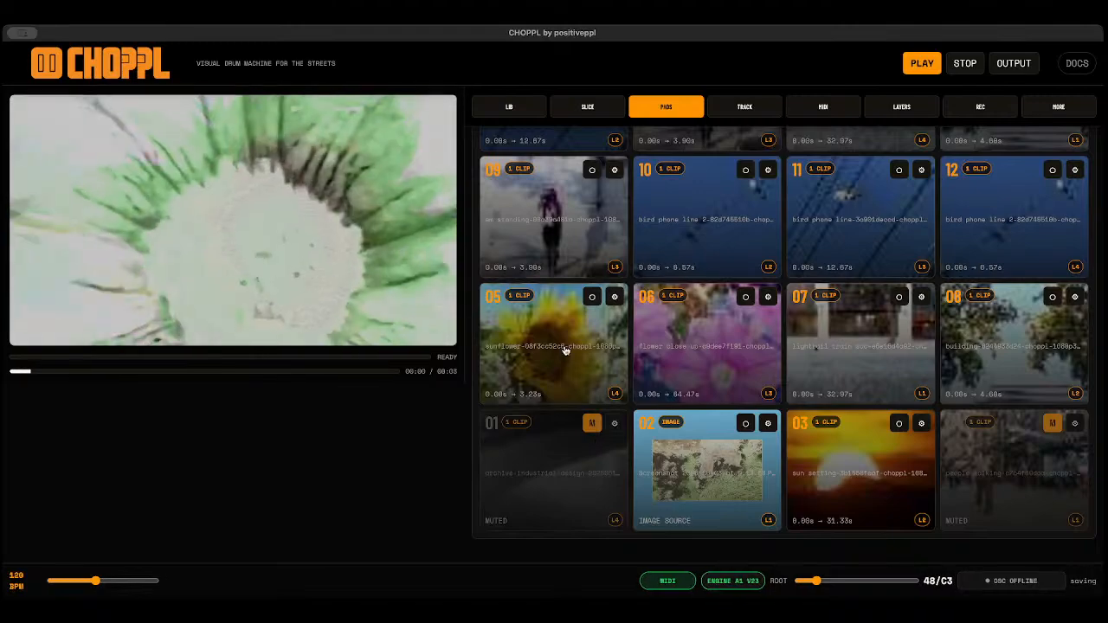
# Trigger archive pad 01 and randomize the pad and layer values.
pyautogui.click(552, 463)
pyautogui.scroll(1, 825, 211)
pyautogui.scroll(5, 825, 211)
pyautogui.click(934, 178)
pyautogui.scroll(-5, 566, 459)
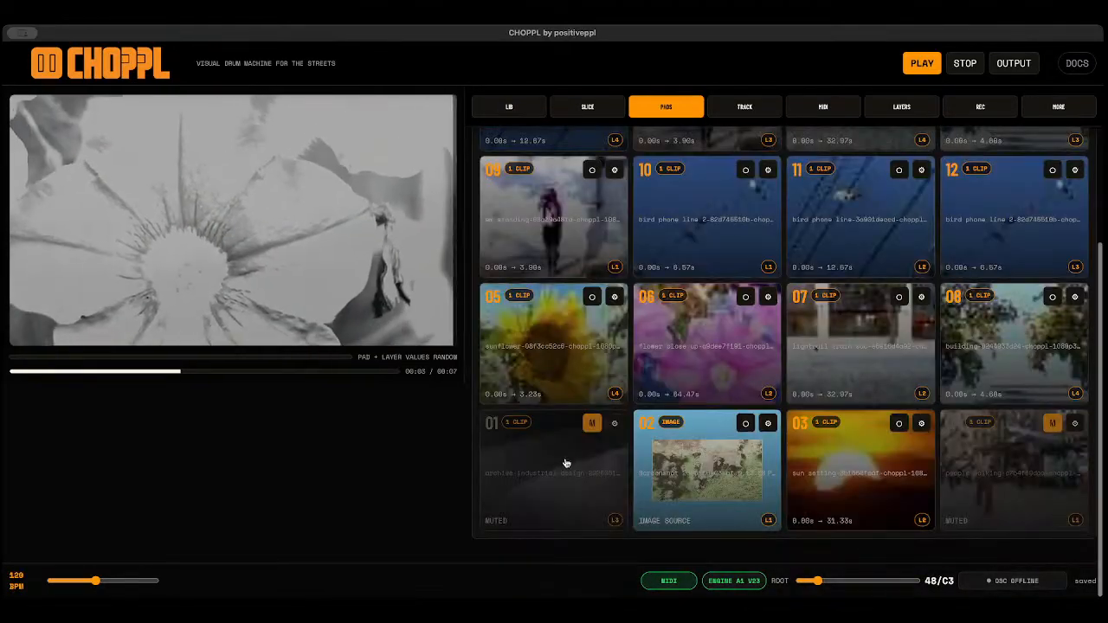
# Trigger archive pad 01 in alternation with flower pad 06 and bird pad 10.
pyautogui.click(566, 459)
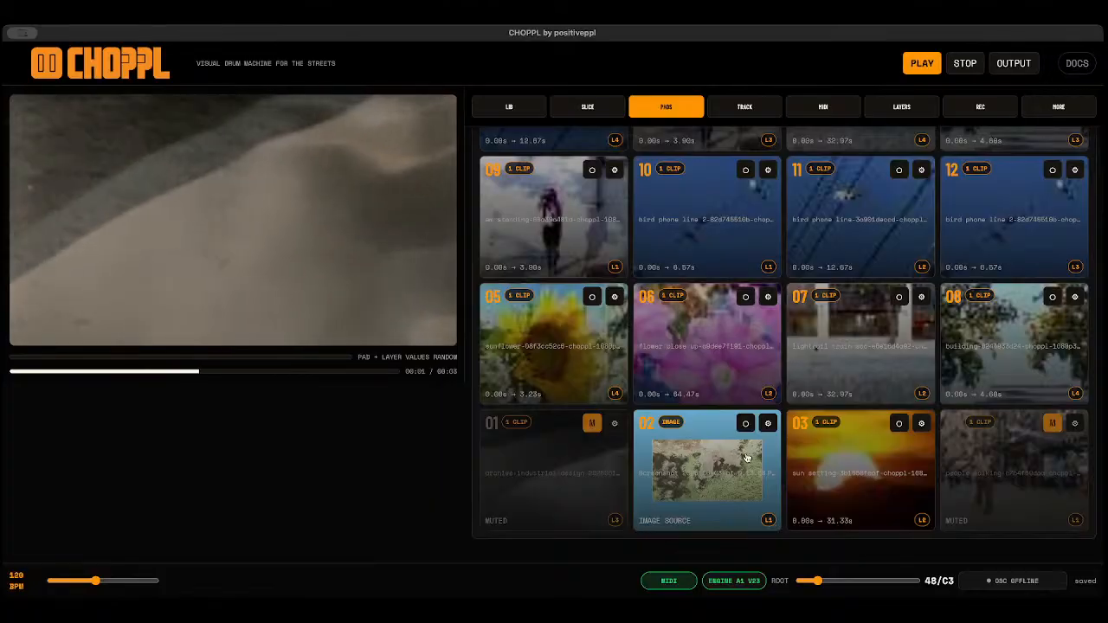
pyautogui.click(723, 360)
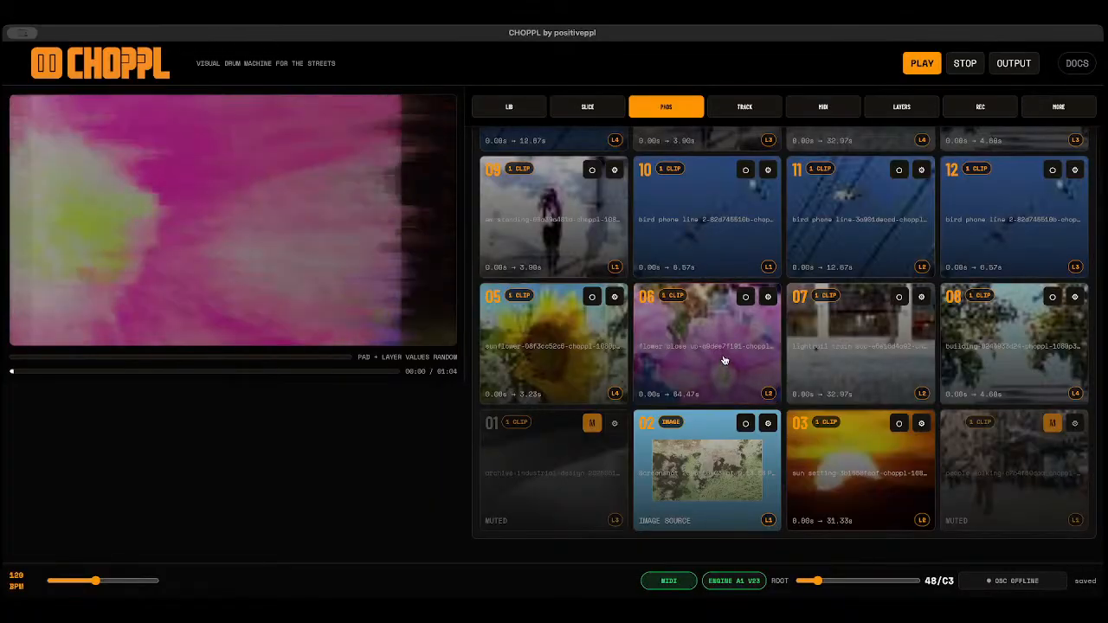
pyautogui.click(701, 249)
pyautogui.click(580, 470)
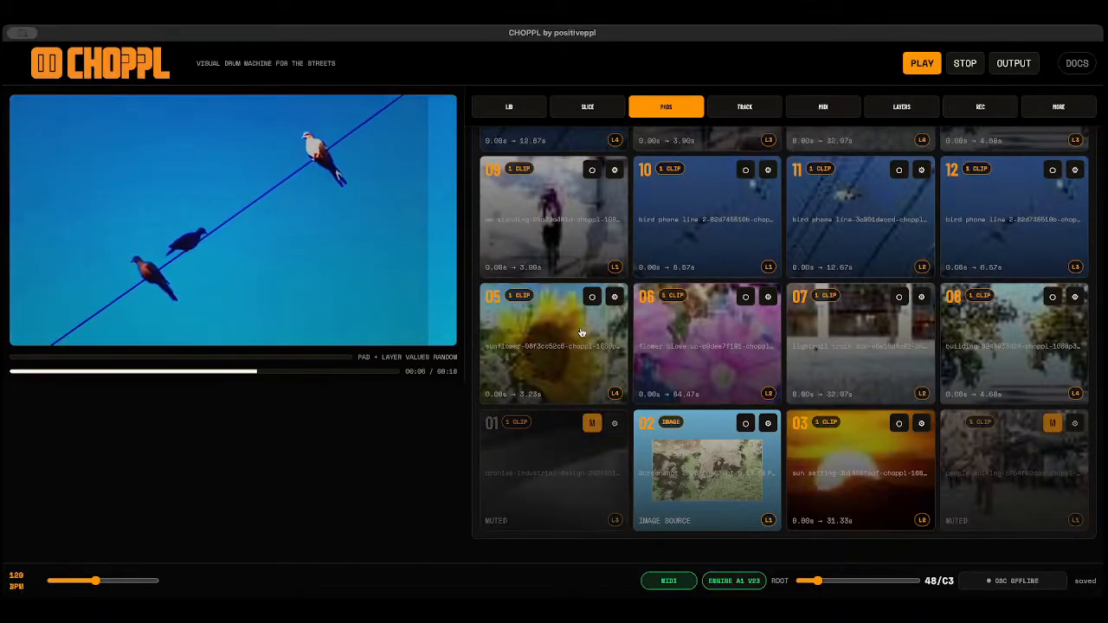
# Stop playback and reopen the Prelinger Archives search from the library.
pyautogui.click(968, 65)
pyautogui.click(544, 103)
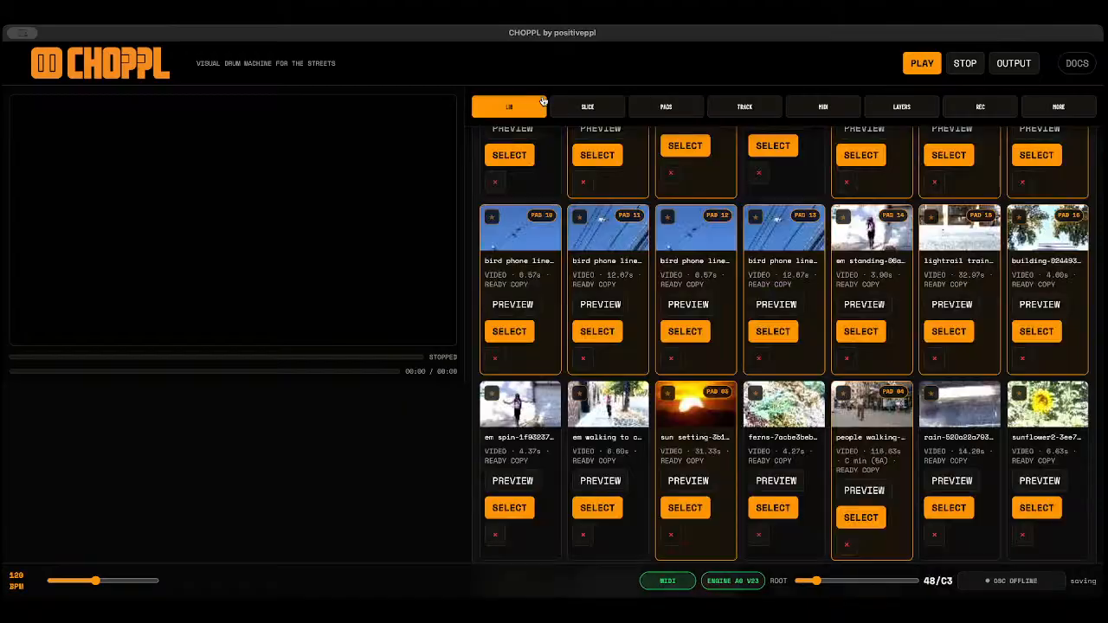
pyautogui.scroll(5, 922, 180)
pyautogui.click(894, 251)
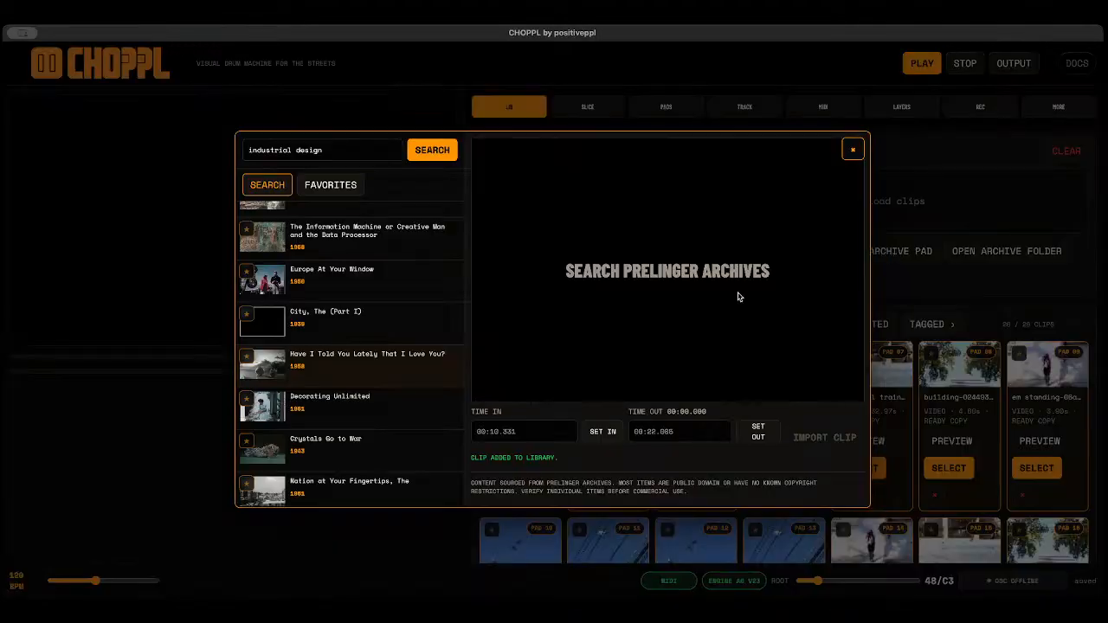
# Import a clip of Refreshing Look from 00:00.000 to 00:27.454 and close the archive search.
pyautogui.scroll(1, 359, 259)
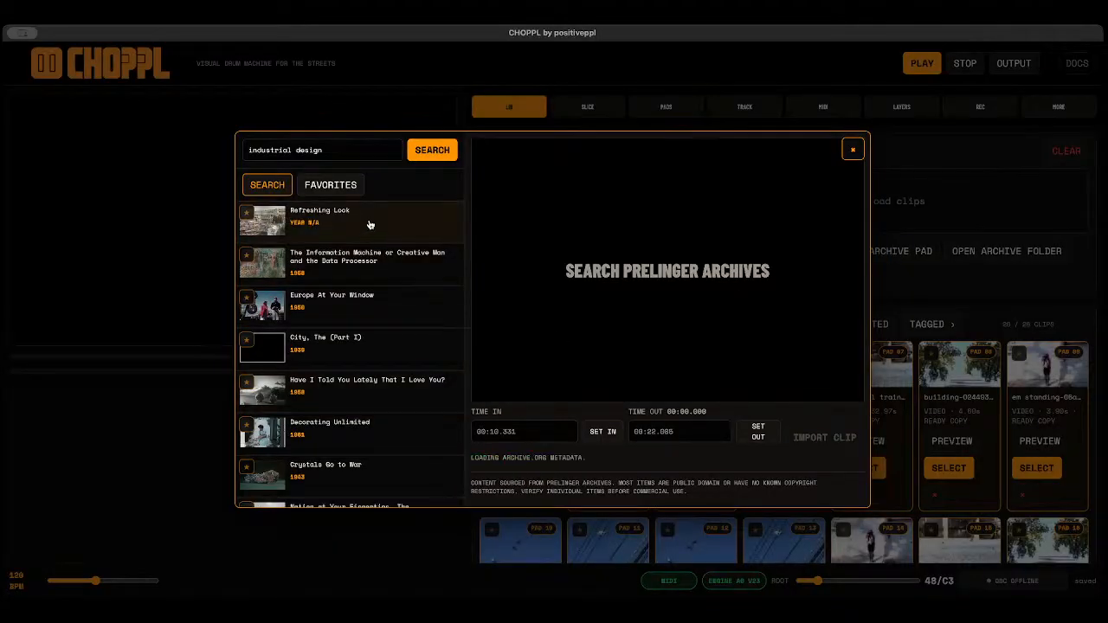
pyautogui.click(368, 222)
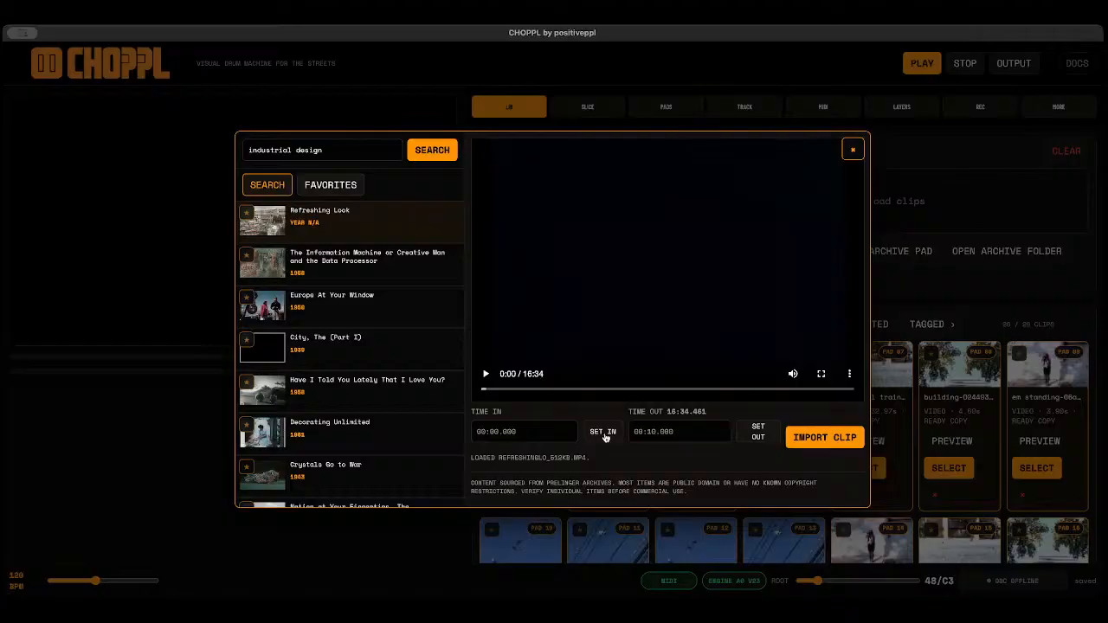
pyautogui.click(485, 374)
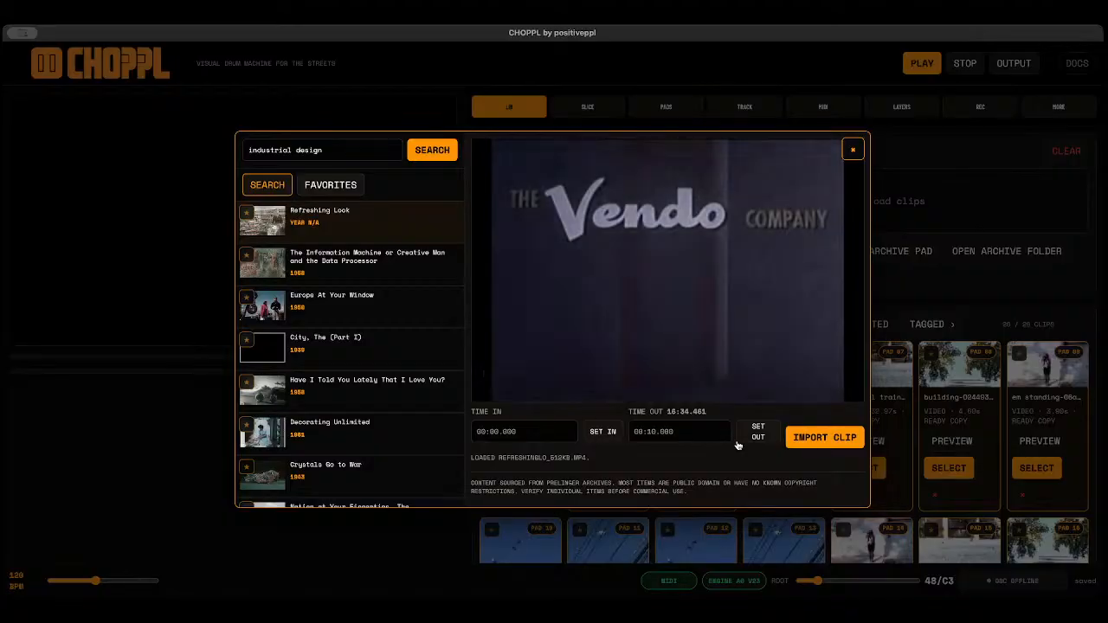
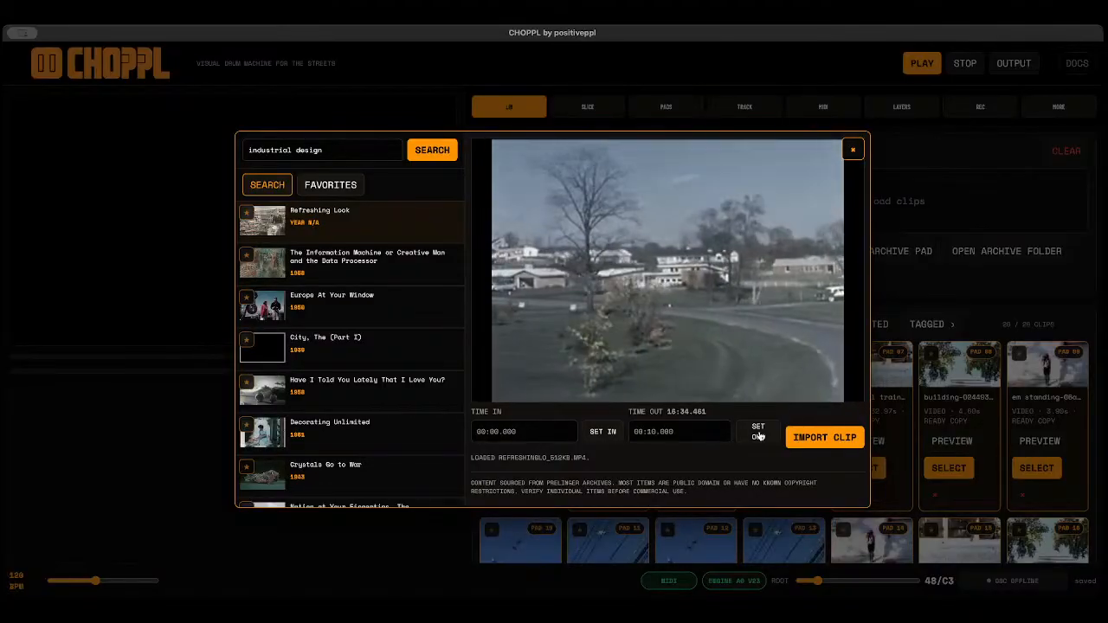
pyautogui.click(758, 433)
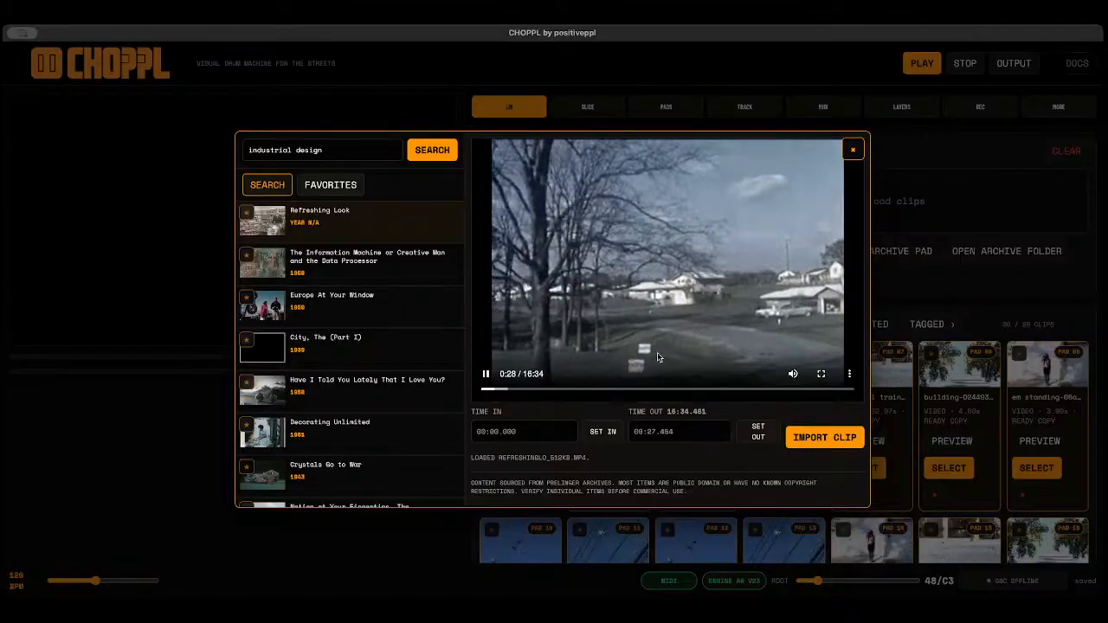
pyautogui.click(486, 375)
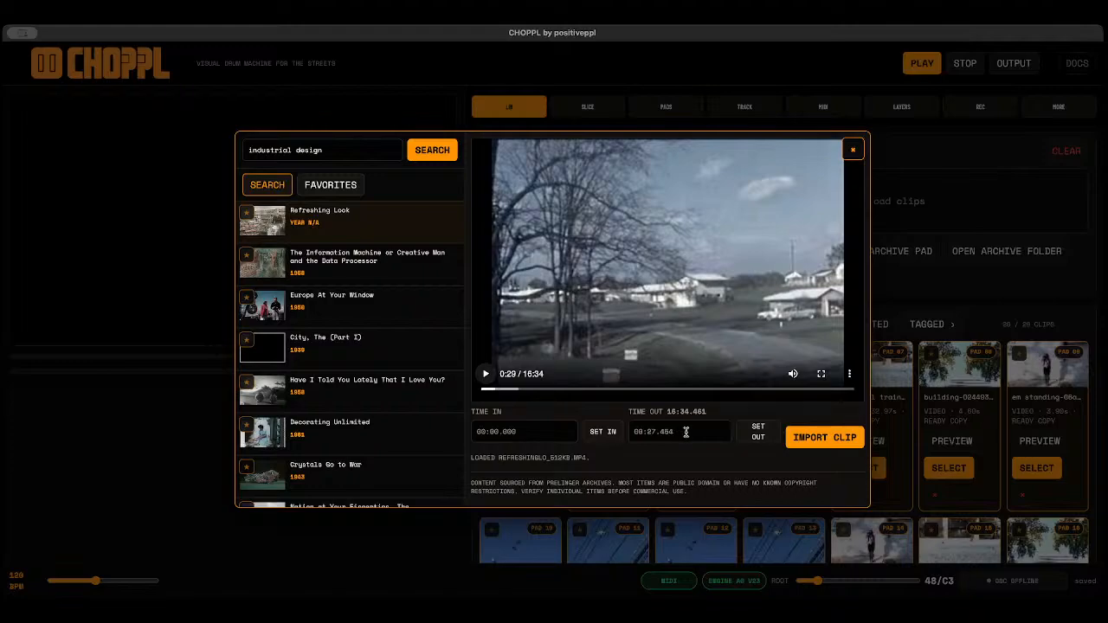
pyautogui.click(822, 438)
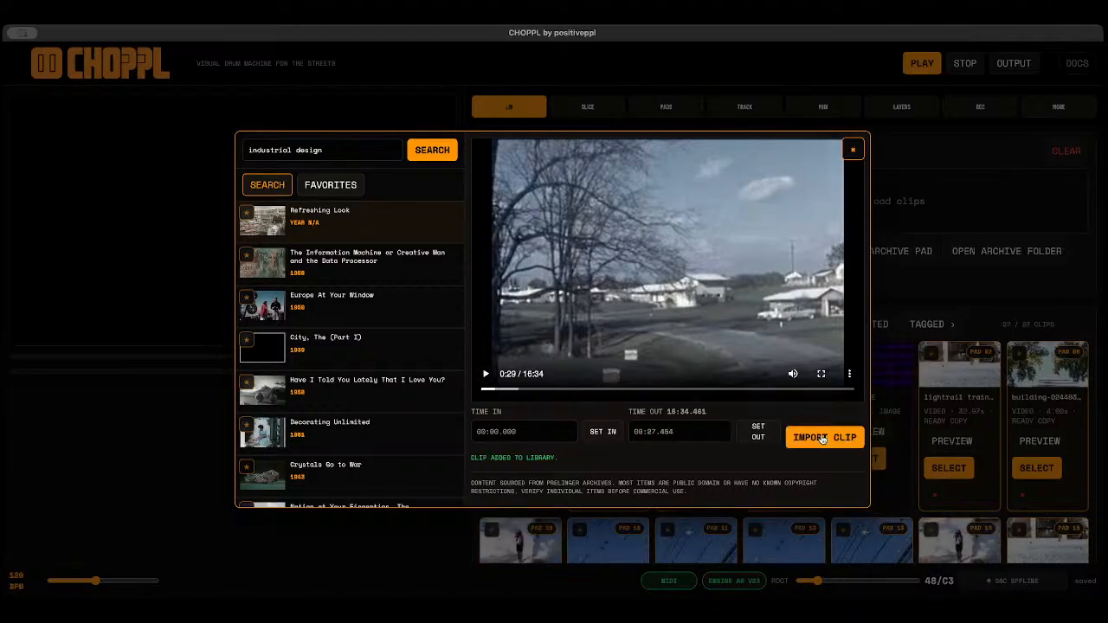
pyautogui.click(854, 149)
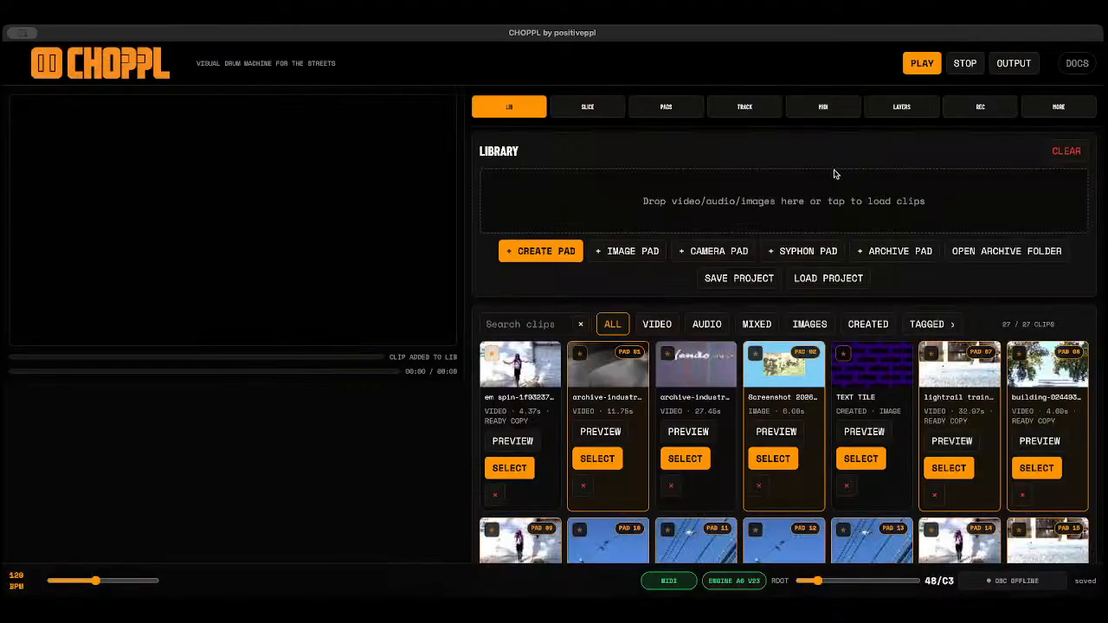
# Preview the 27.45 s archive clip and choose it as the source for Auto Slice.
pyautogui.click(690, 432)
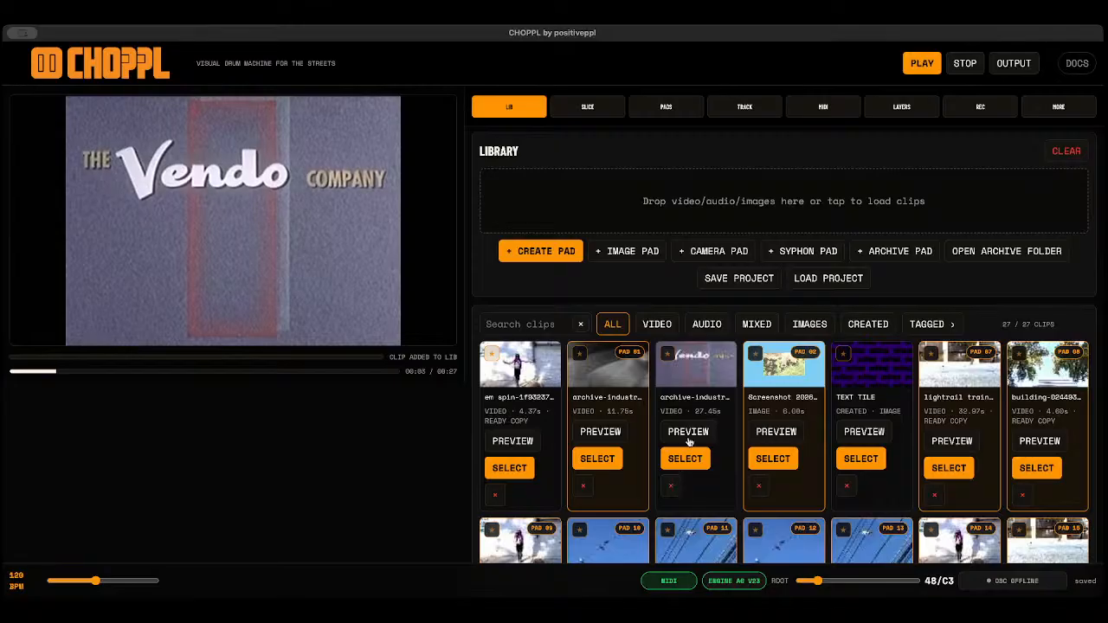
pyautogui.click(690, 433)
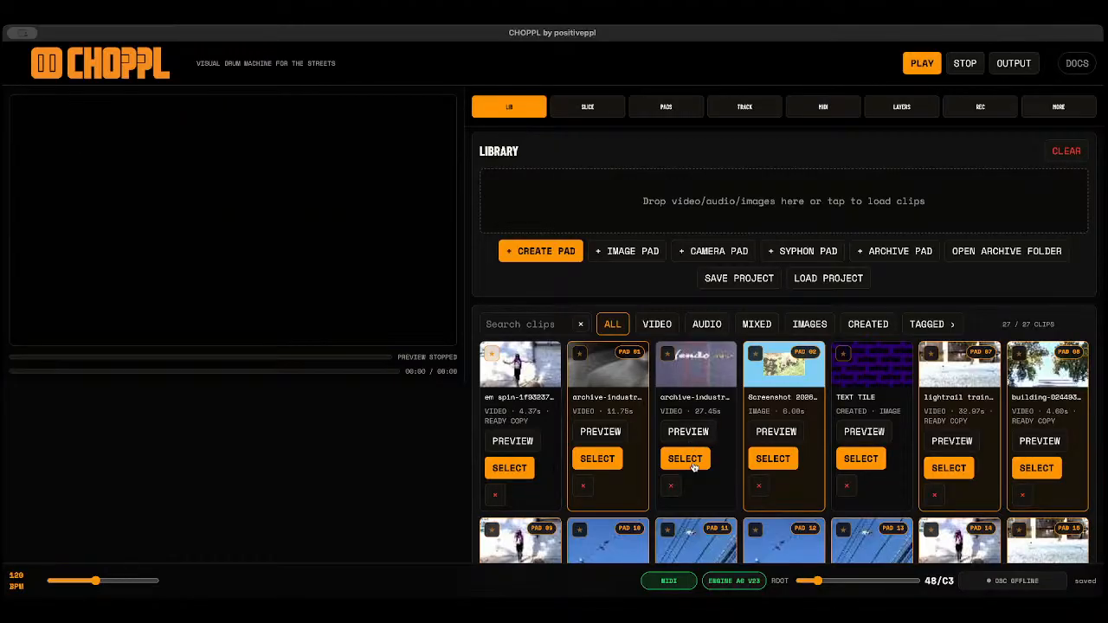
pyautogui.click(588, 106)
pyautogui.click(523, 180)
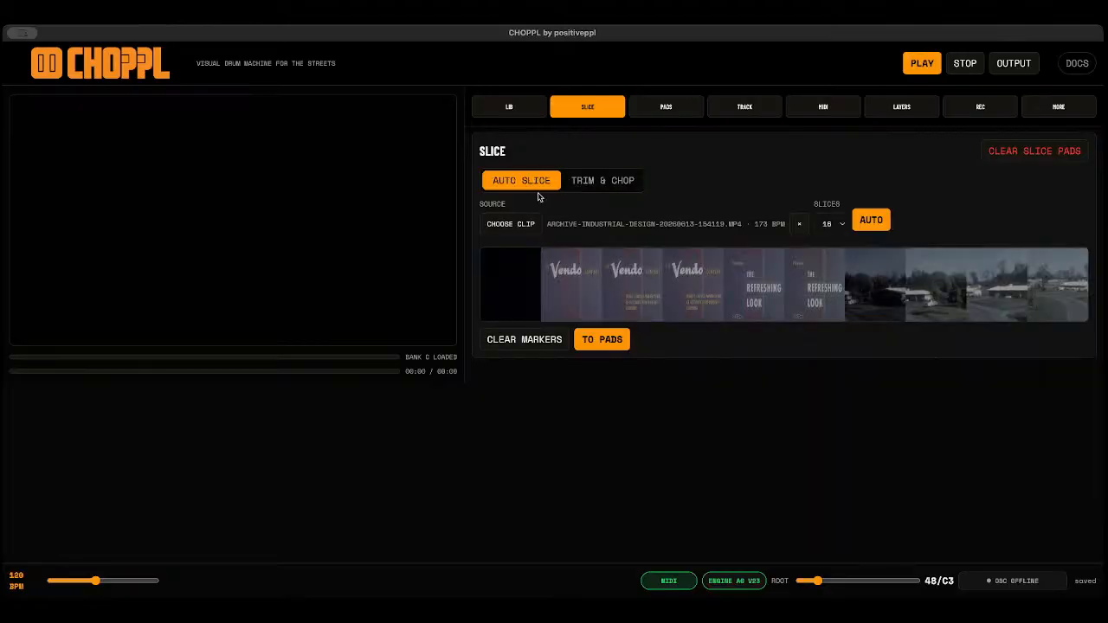
pyautogui.click(512, 224)
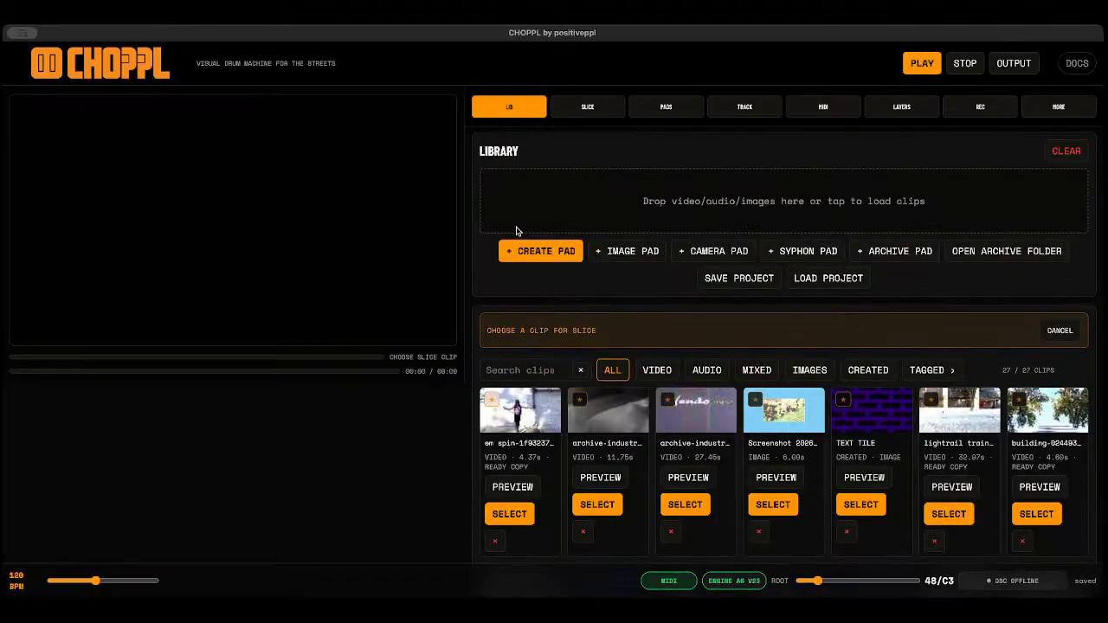
pyautogui.click(685, 504)
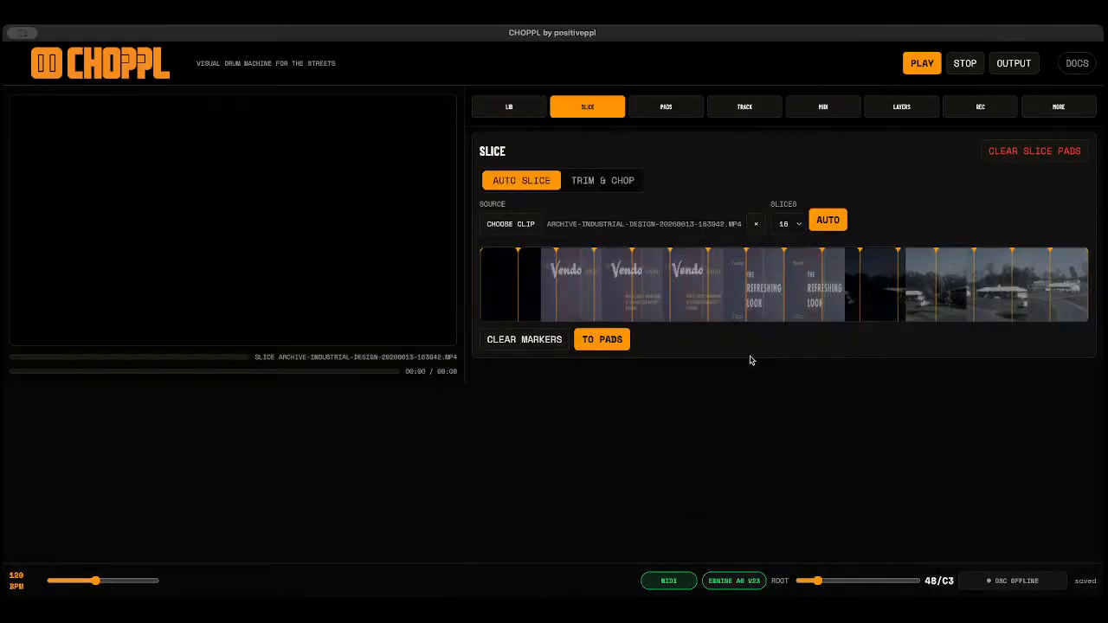
# Set the number of slices to 4 and auto-slice the archive clip.
pyautogui.click(789, 225)
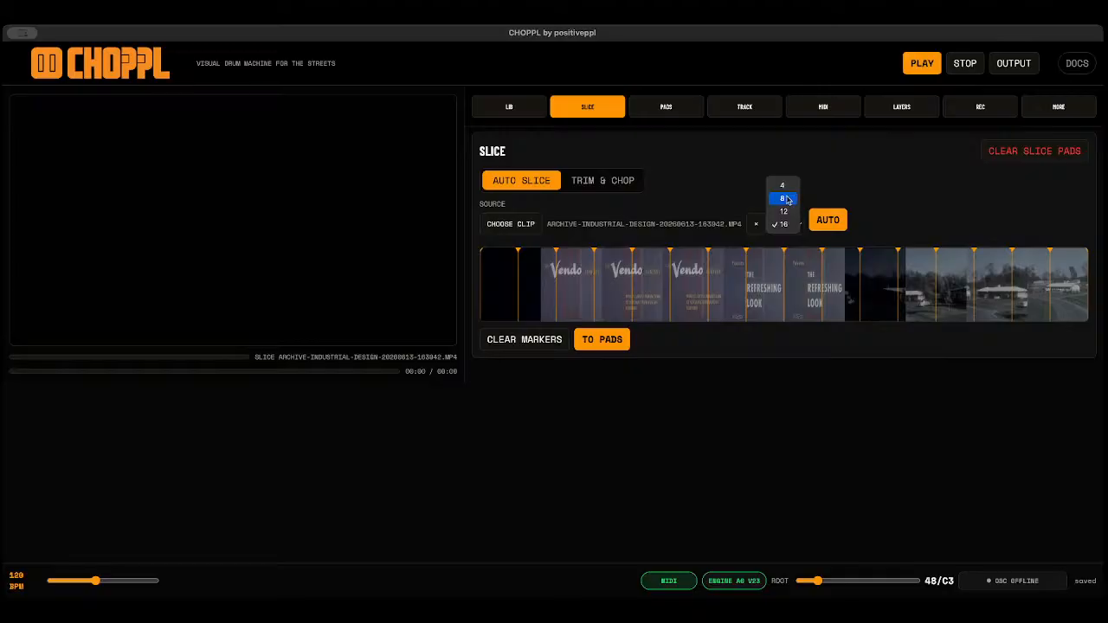
pyautogui.click(781, 186)
pyautogui.click(823, 226)
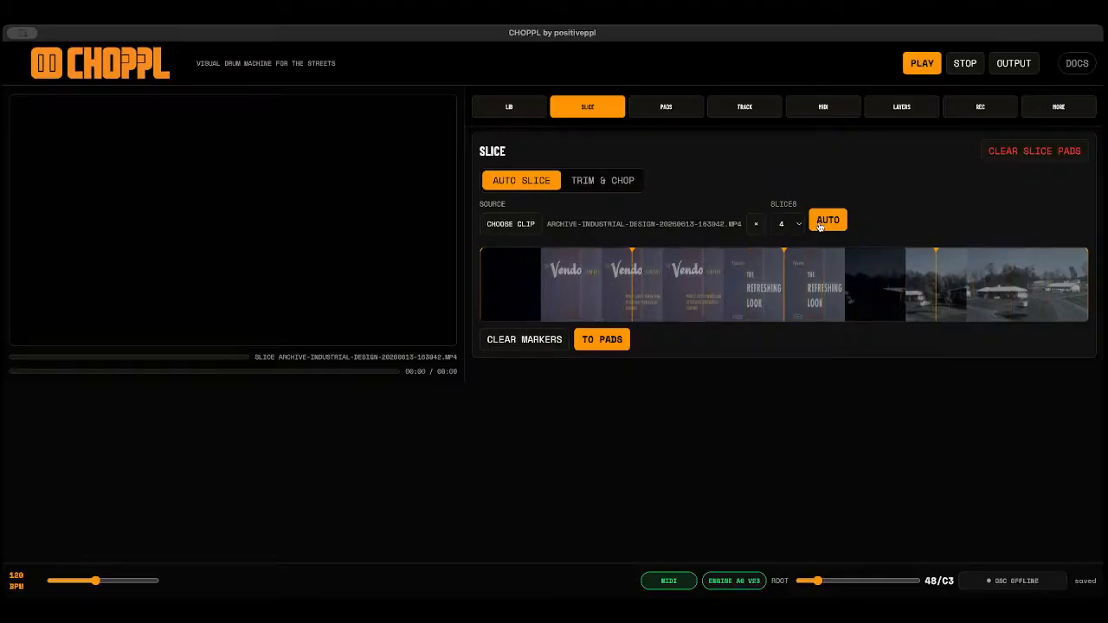
# Set the number of slices to 16 and auto-slice the archive clip again.
pyautogui.click(794, 227)
pyautogui.click(784, 263)
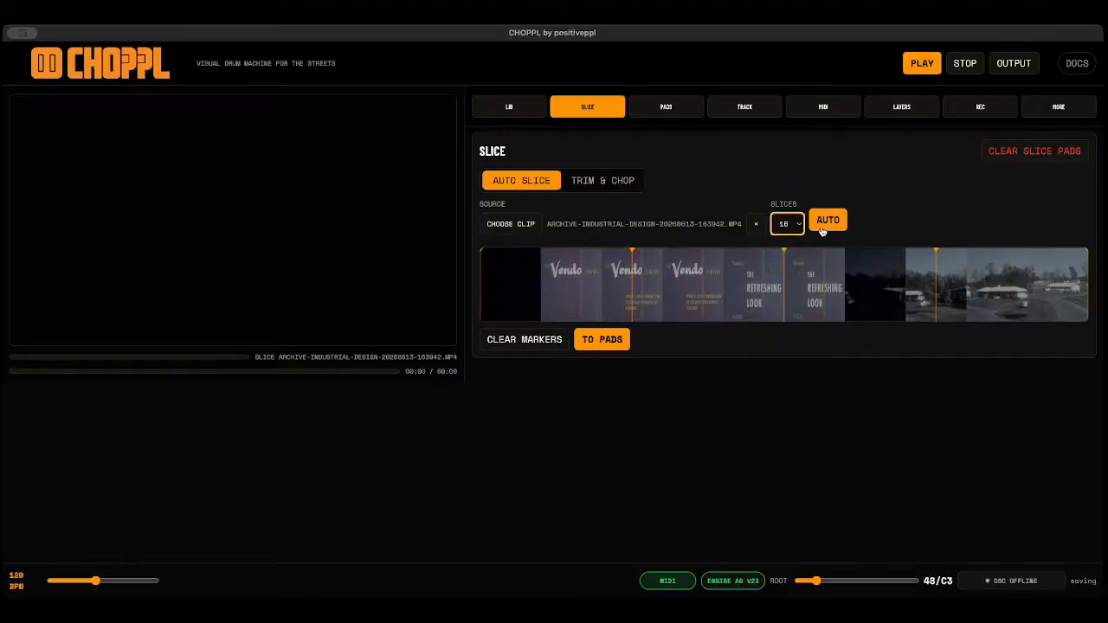
pyautogui.click(828, 220)
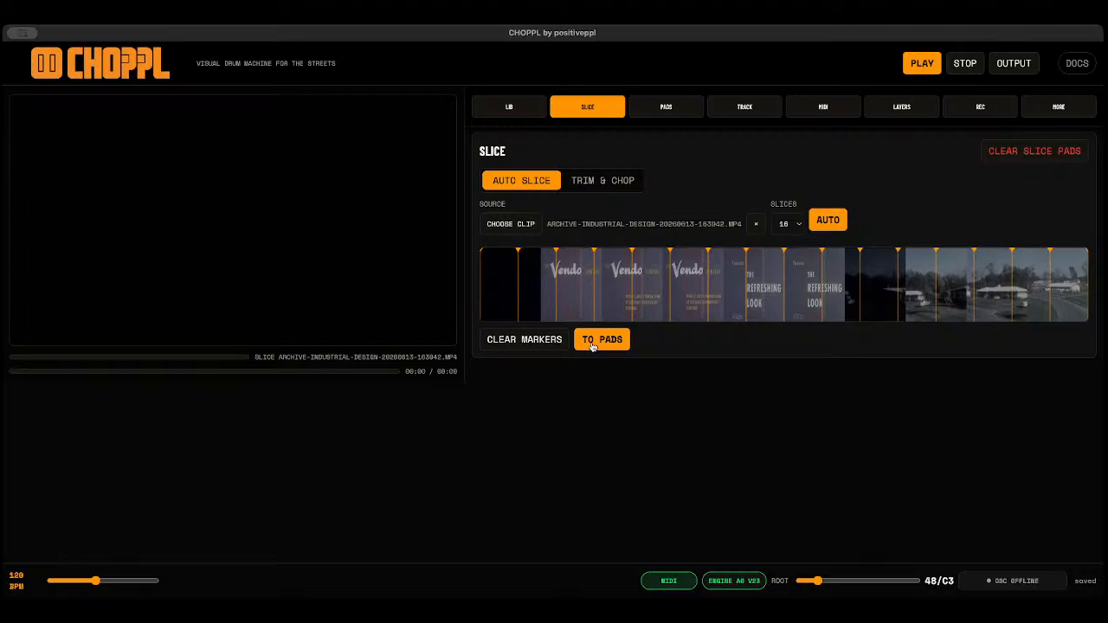
# Send the 16 slices of the archive clip to the pads and look over the loaded pads.
pyautogui.click(600, 339)
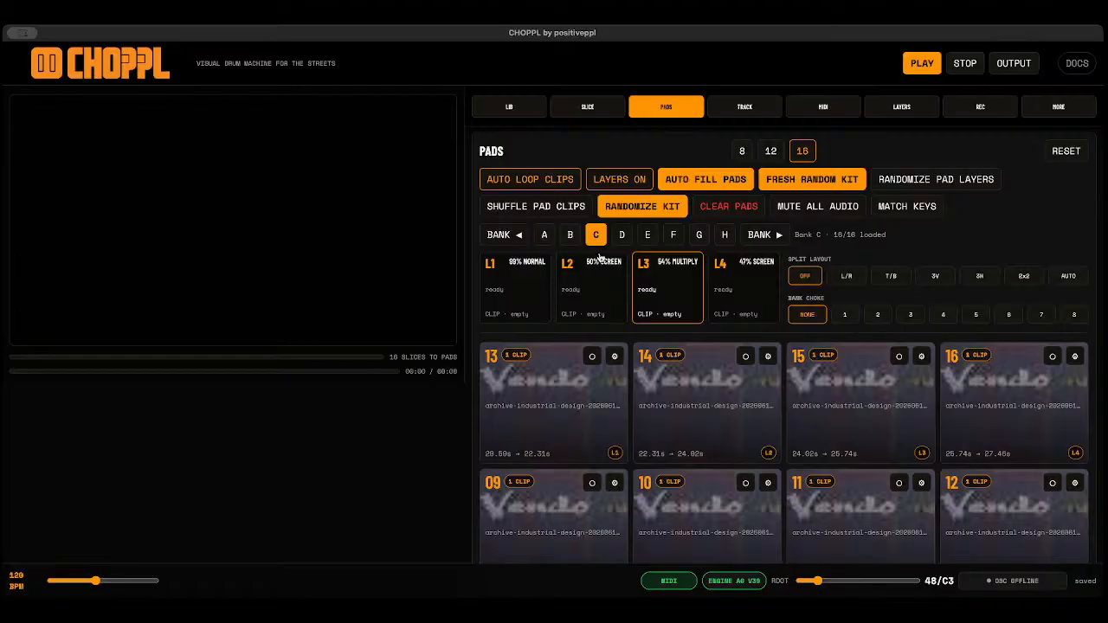
pyautogui.scroll(-6, 627, 451)
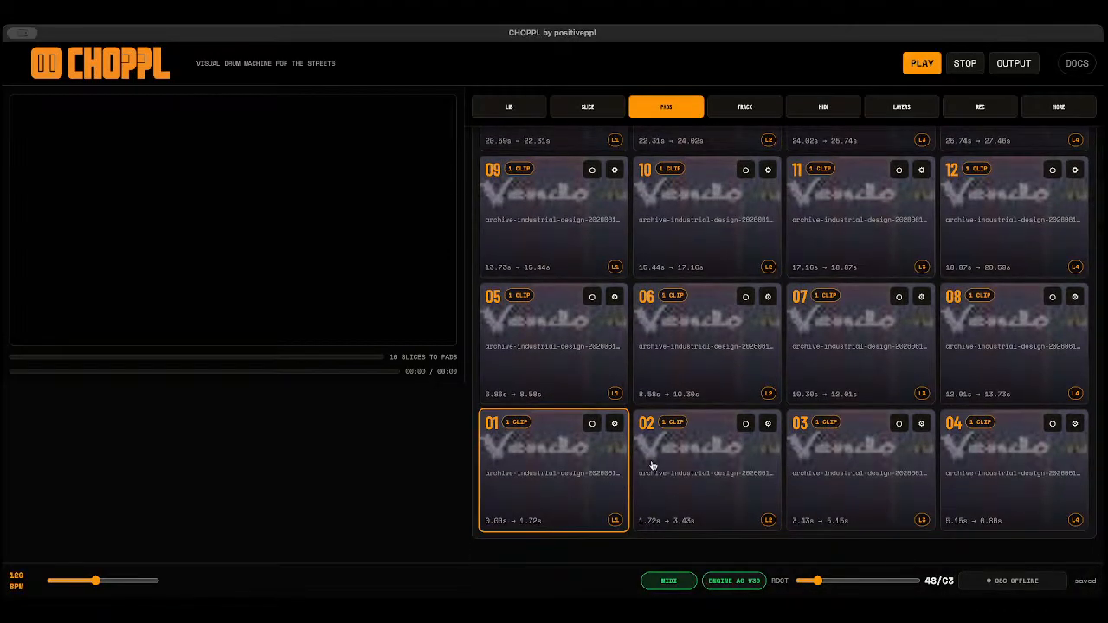
pyautogui.scroll(4, 746, 425)
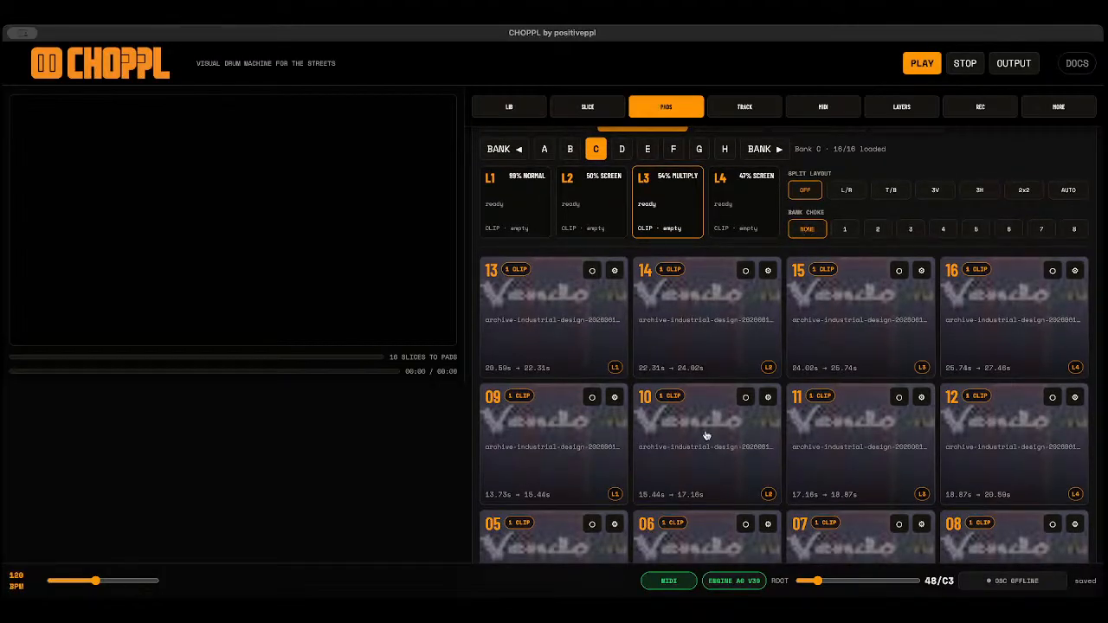
pyautogui.scroll(-4, 699, 452)
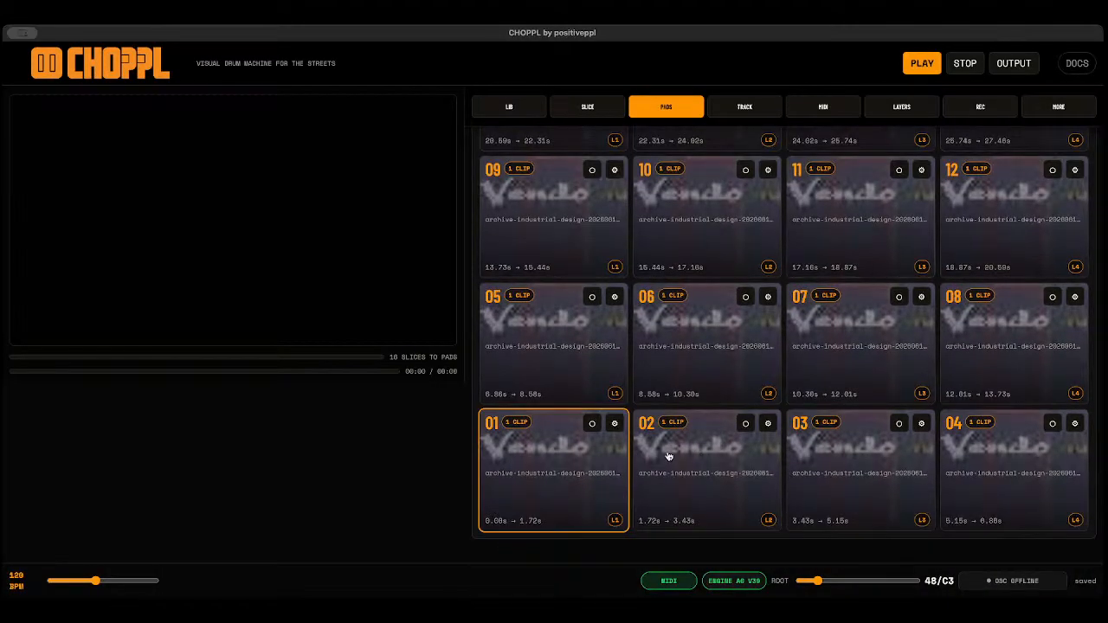
# Trigger pads 1, 3 and 4 of bank C to preview their slices, and stop playback.
pyautogui.click(574, 476)
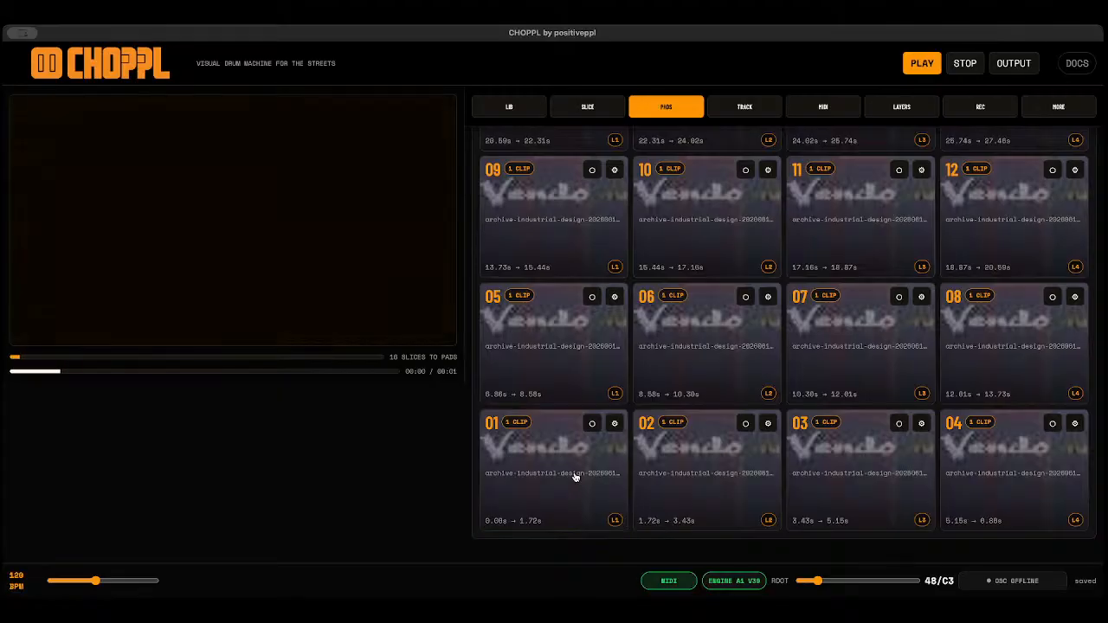
pyautogui.click(843, 468)
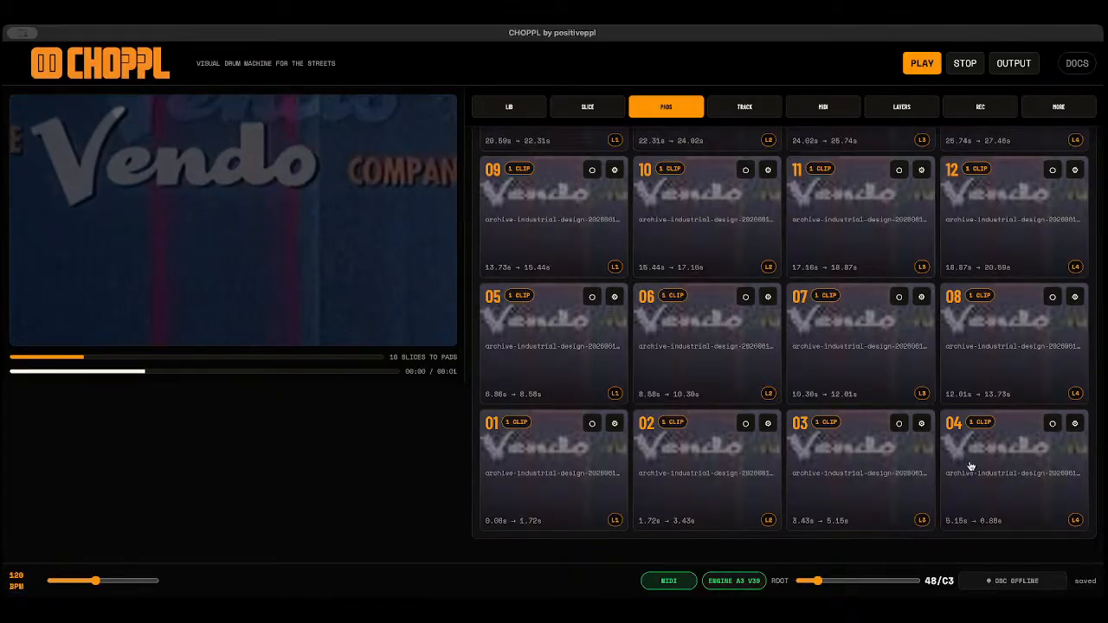
pyautogui.click(986, 455)
pyautogui.click(963, 63)
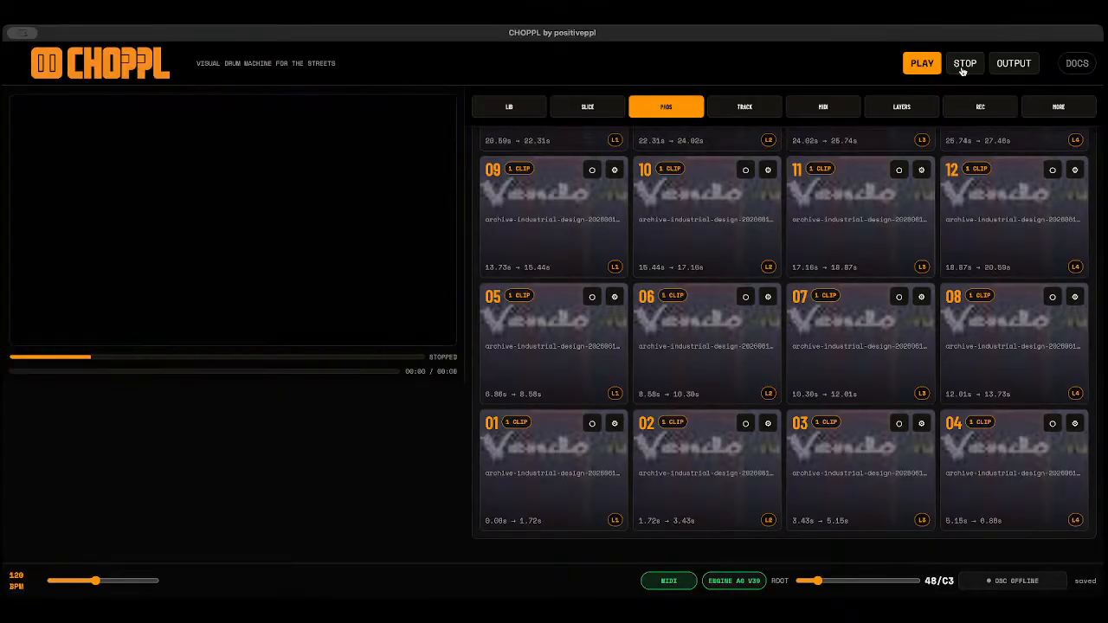
# Set the bank choke of bank C to group 1.
pyautogui.scroll(4, 813, 317)
pyautogui.click(843, 314)
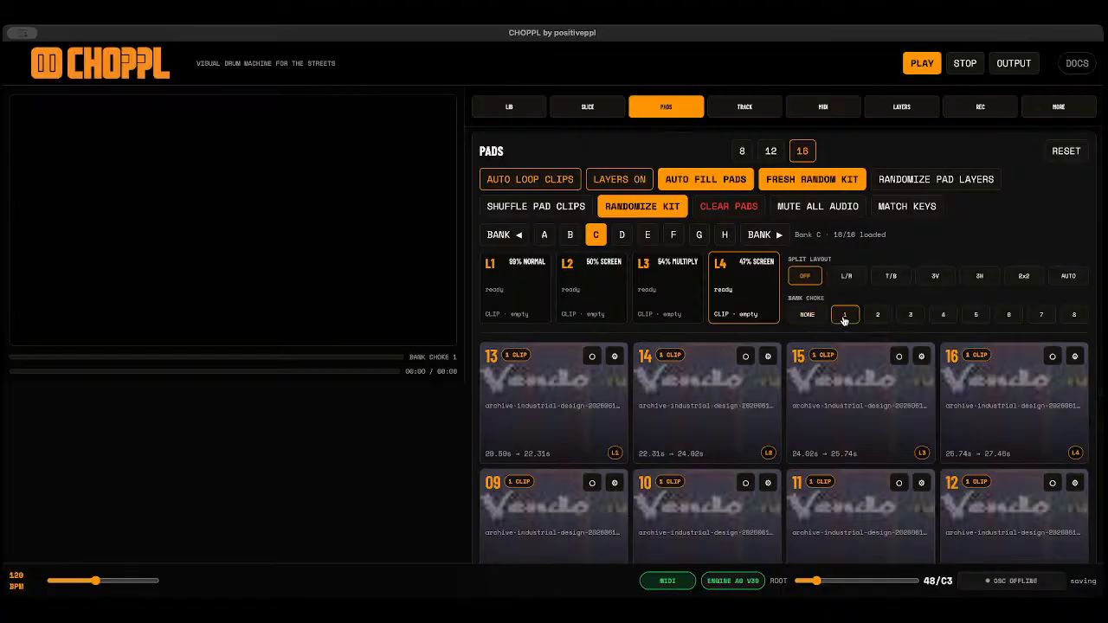
# Perform a pattern on pads 5 to 11 and 14 of bank C to test the choke, and stop playback.
pyautogui.scroll(-4, 844, 320)
pyautogui.scroll(-2, 547, 476)
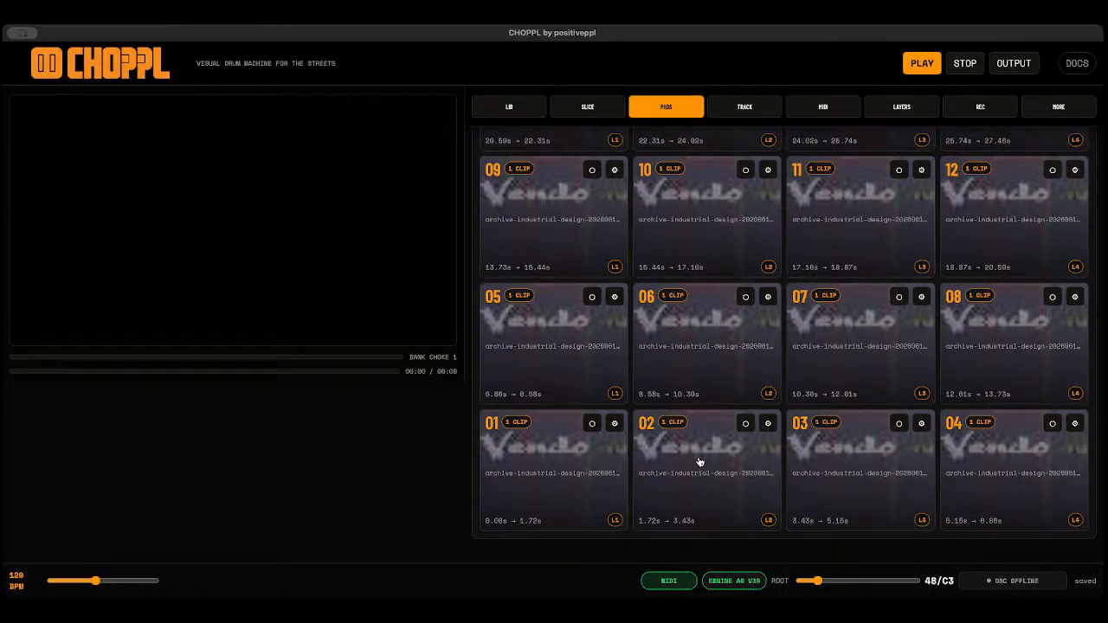
pyautogui.press('s')
pyautogui.press('s')
pyautogui.press('d')
pyautogui.press('d')
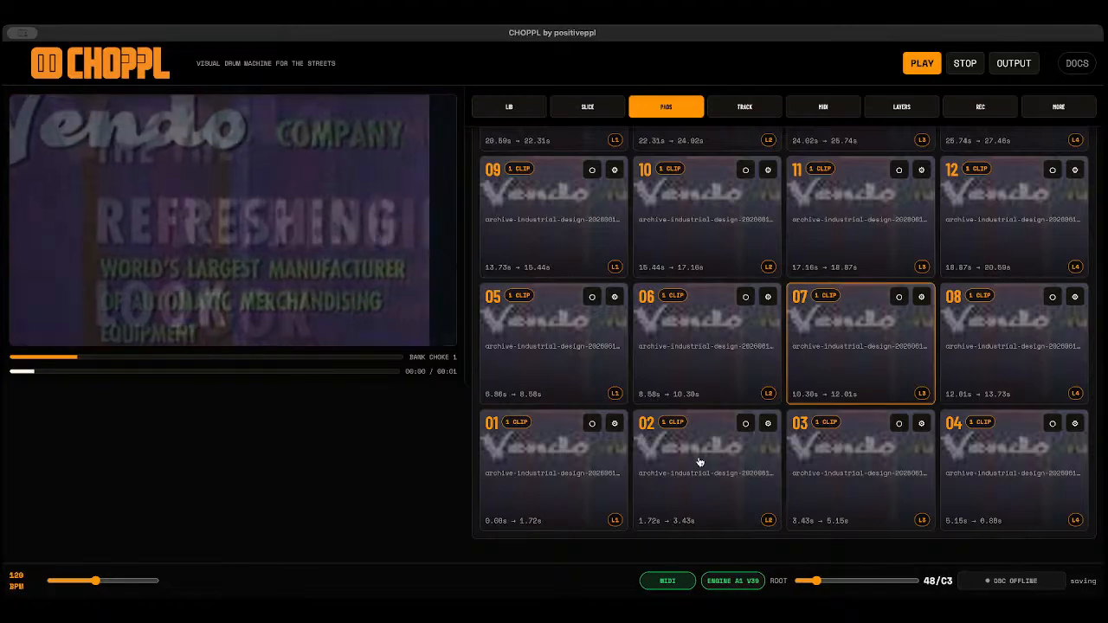
pyautogui.press('a')
pyautogui.press('a')
pyautogui.press('q')
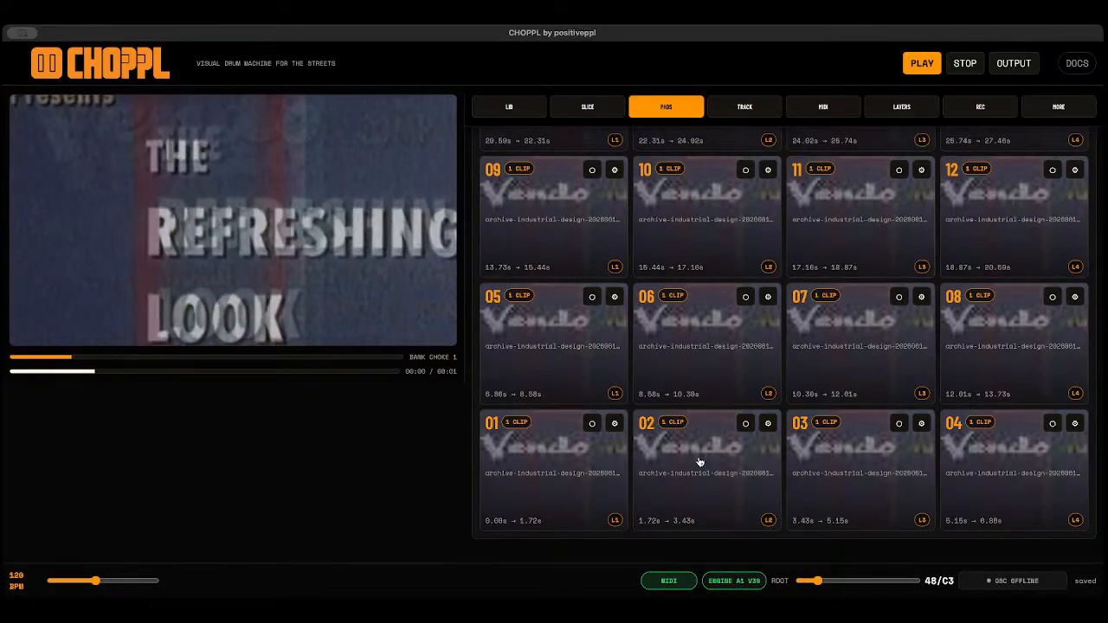
pyautogui.press('q')
pyautogui.press('2')
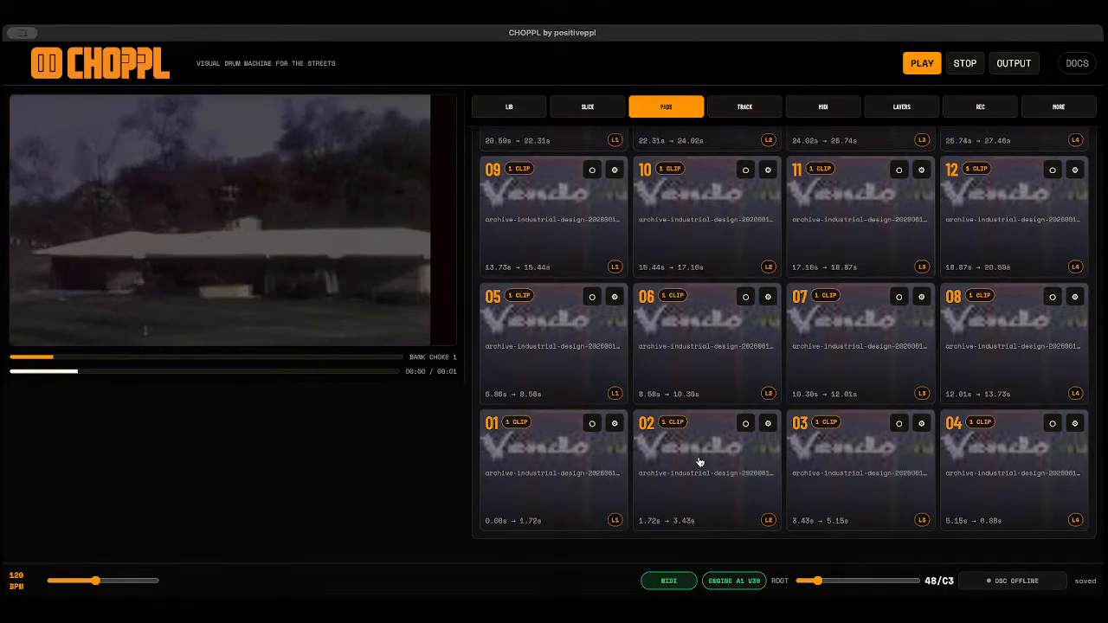
pyautogui.press('e')
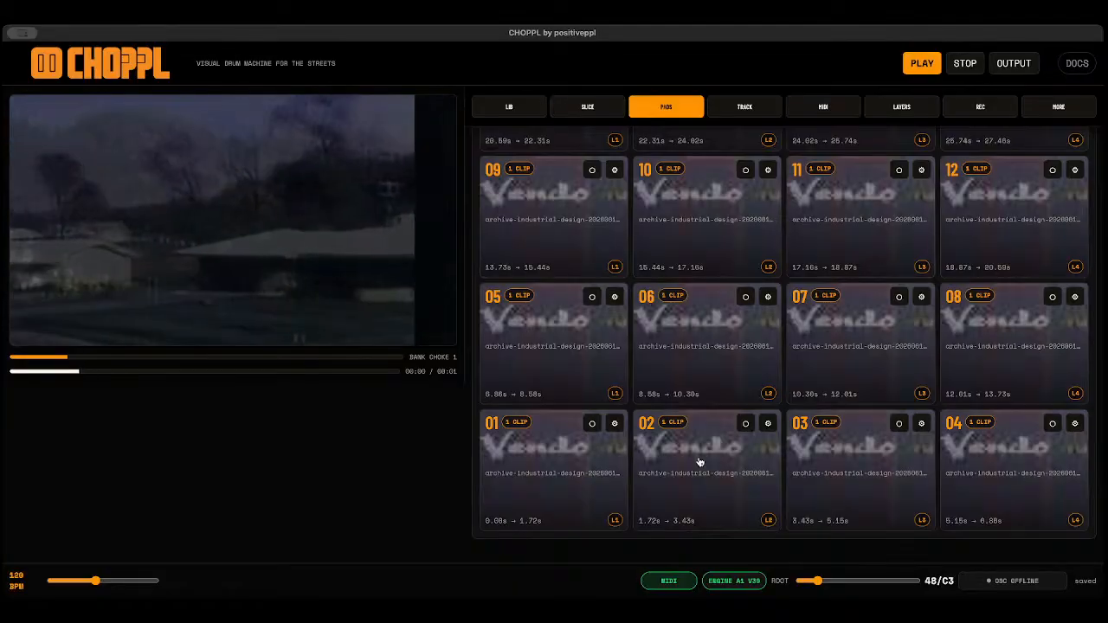
pyautogui.press('w')
pyautogui.press('w')
pyautogui.press('s')
pyautogui.press('f')
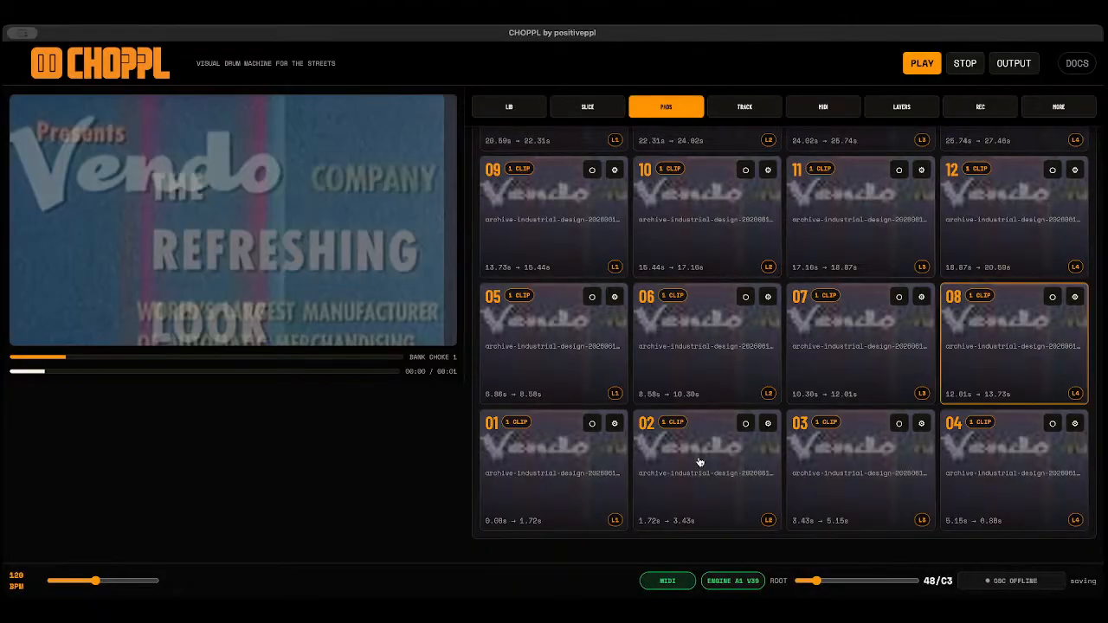
pyautogui.press('s')
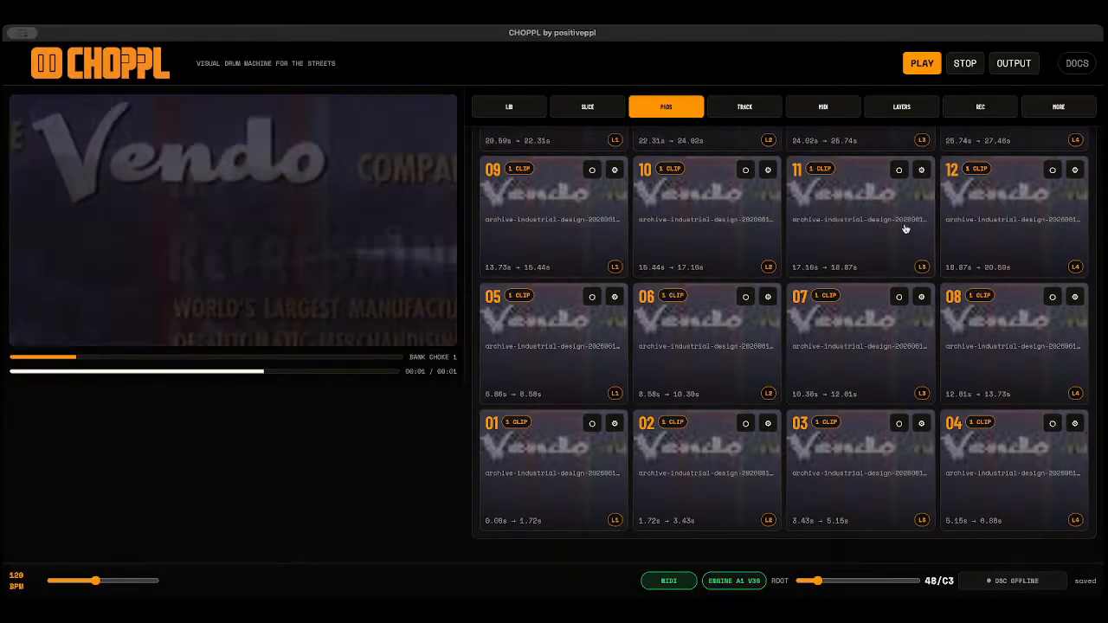
pyautogui.click(965, 65)
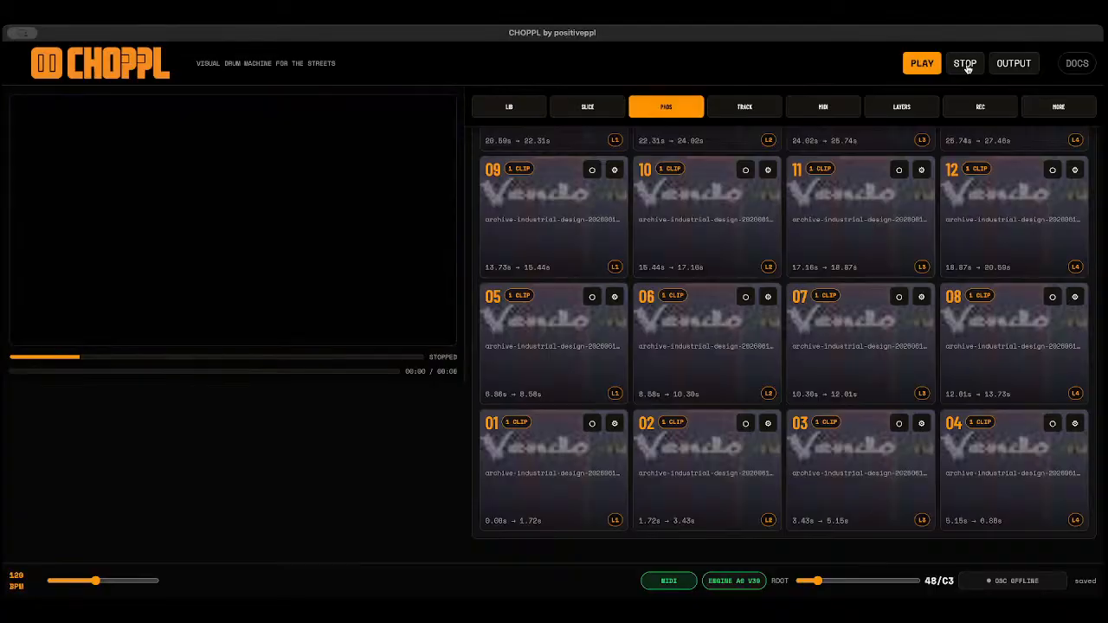
# Turn off automatic clip looping for bank C, and trigger pads 9 and 1 to test it.
pyautogui.scroll(5, 719, 329)
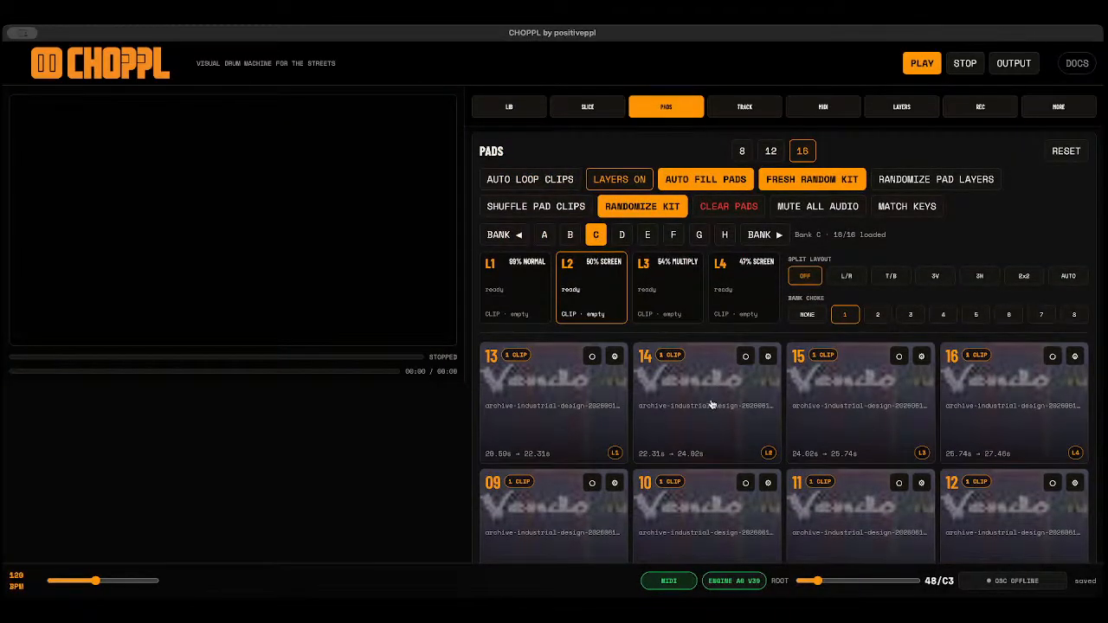
pyautogui.press('q')
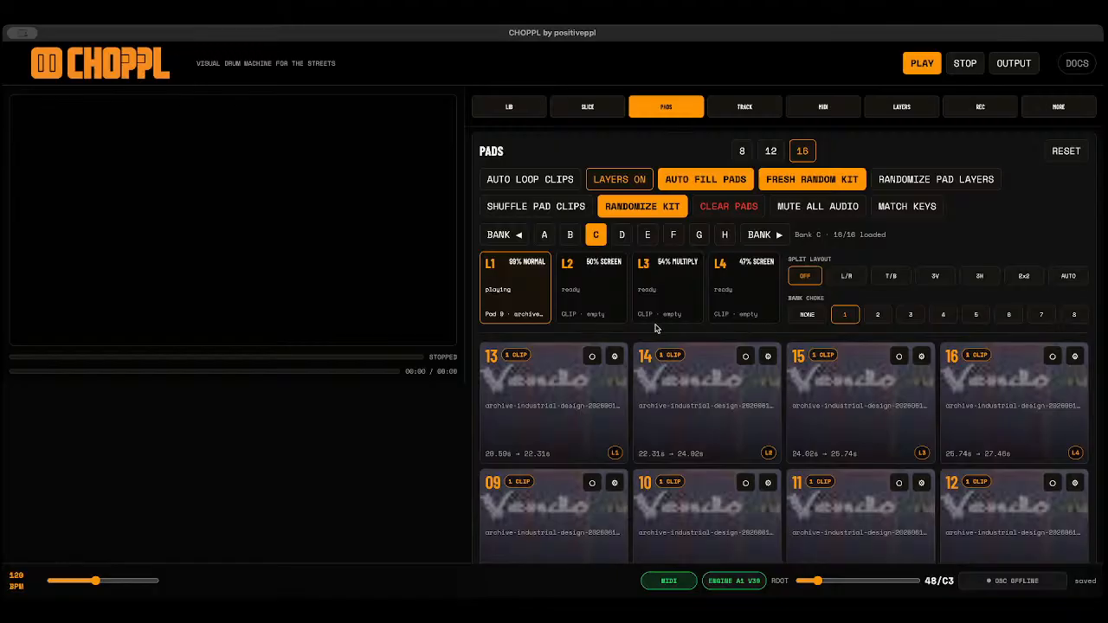
pyautogui.scroll(-5, 638, 376)
pyautogui.click(578, 448)
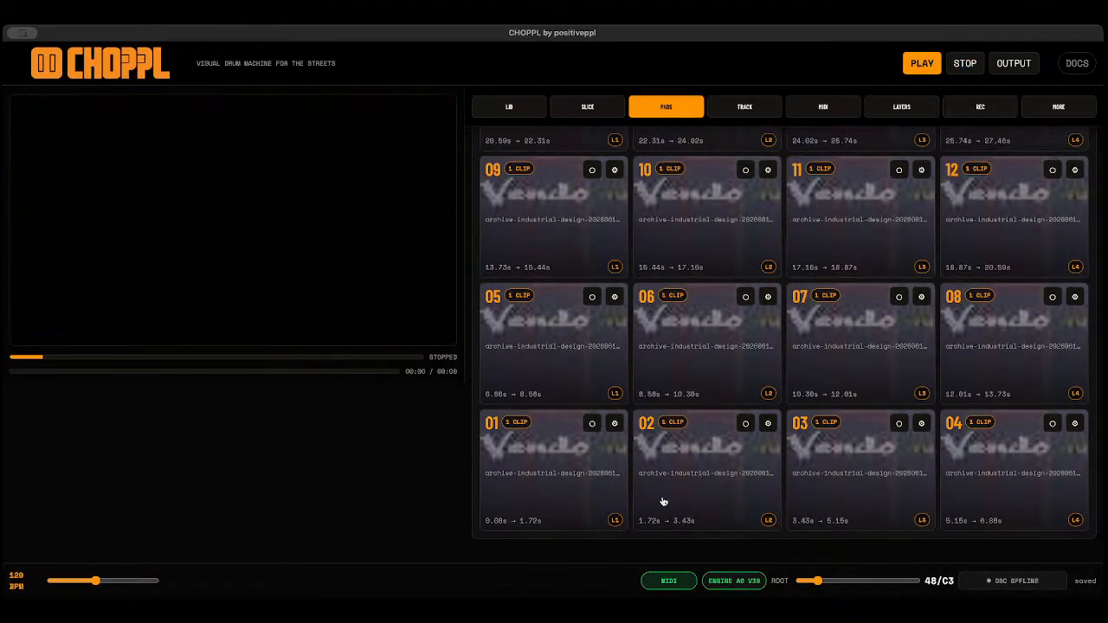
# Play pads 1 and 4 once more to check their slices, and stop playback.
pyautogui.scroll(1, 589, 455)
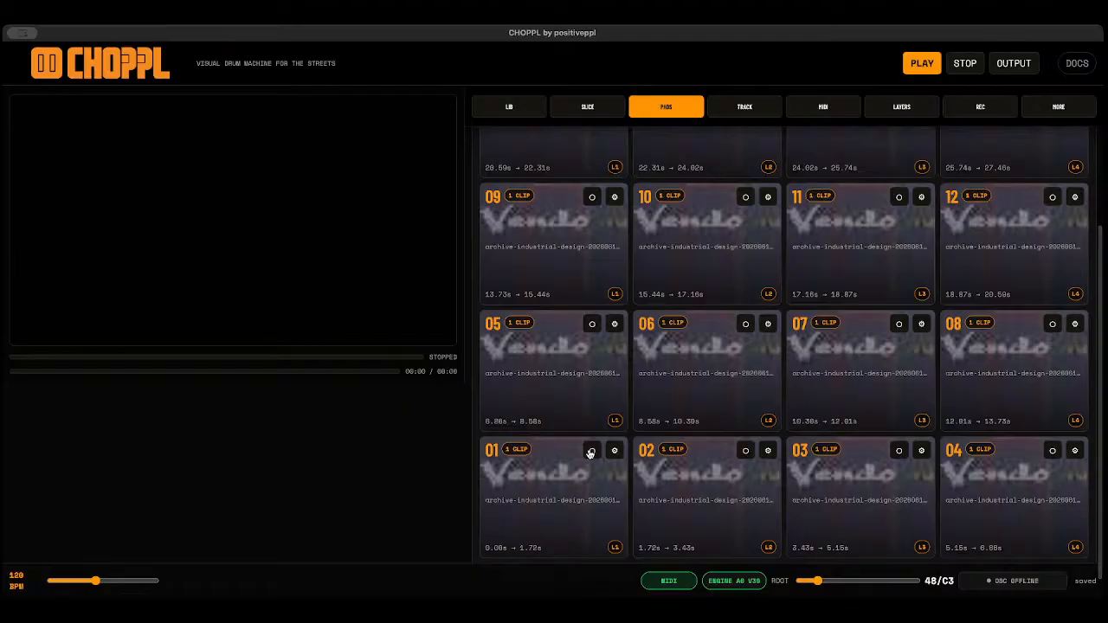
pyautogui.scroll(-1, 588, 454)
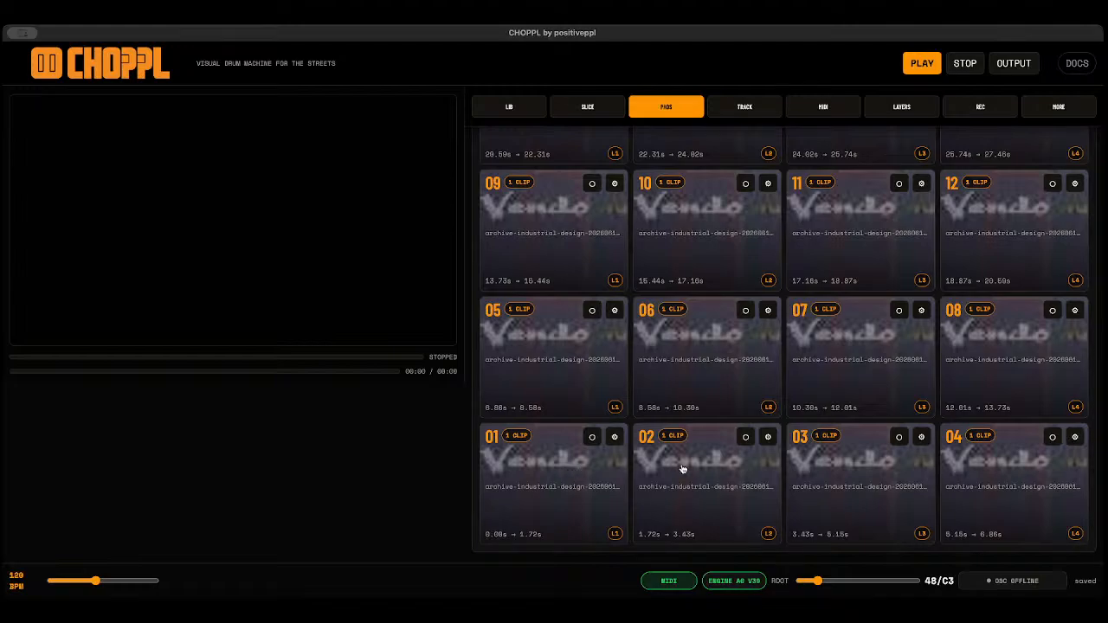
pyautogui.click(585, 477)
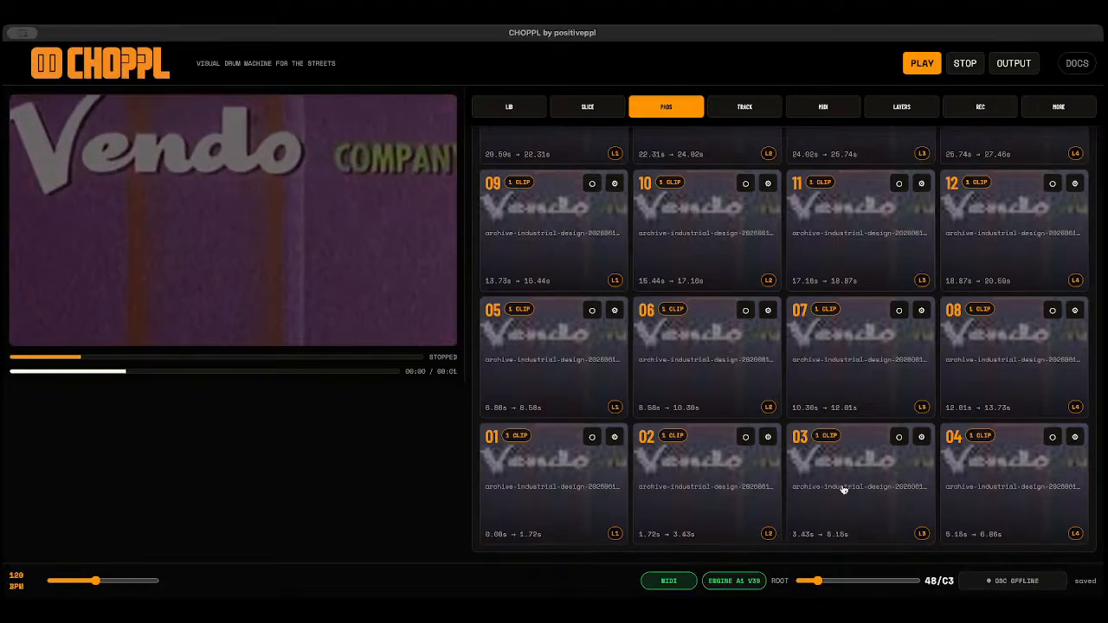
pyautogui.click(1038, 484)
pyautogui.click(965, 63)
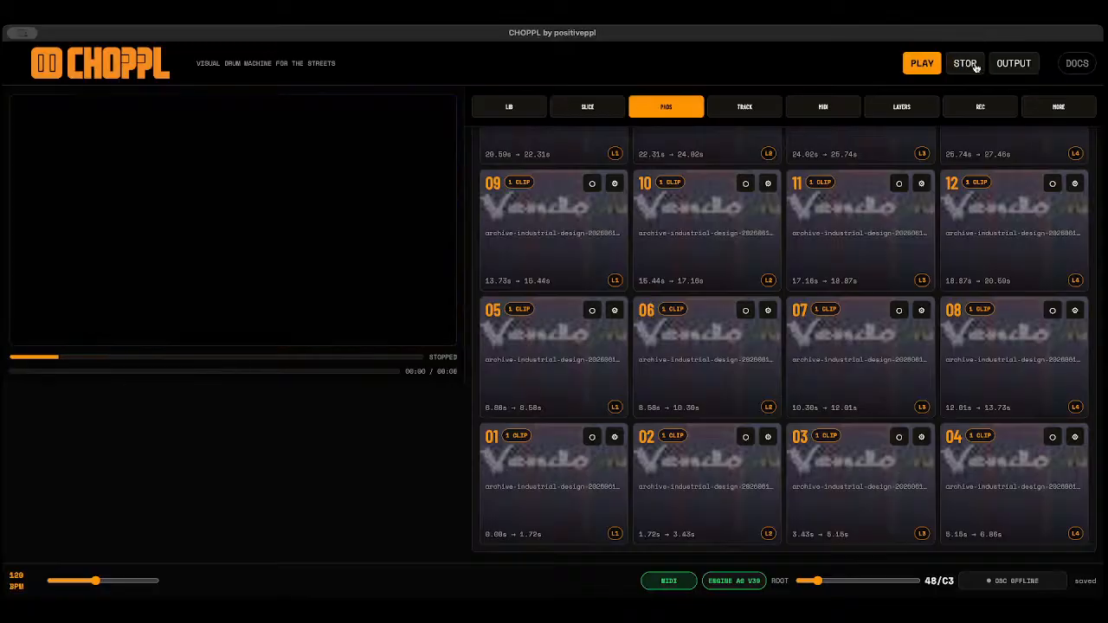
# Swap the video of pad 1 for the 12.67 s "bird phone line" clip from the library.
pyautogui.click(615, 442)
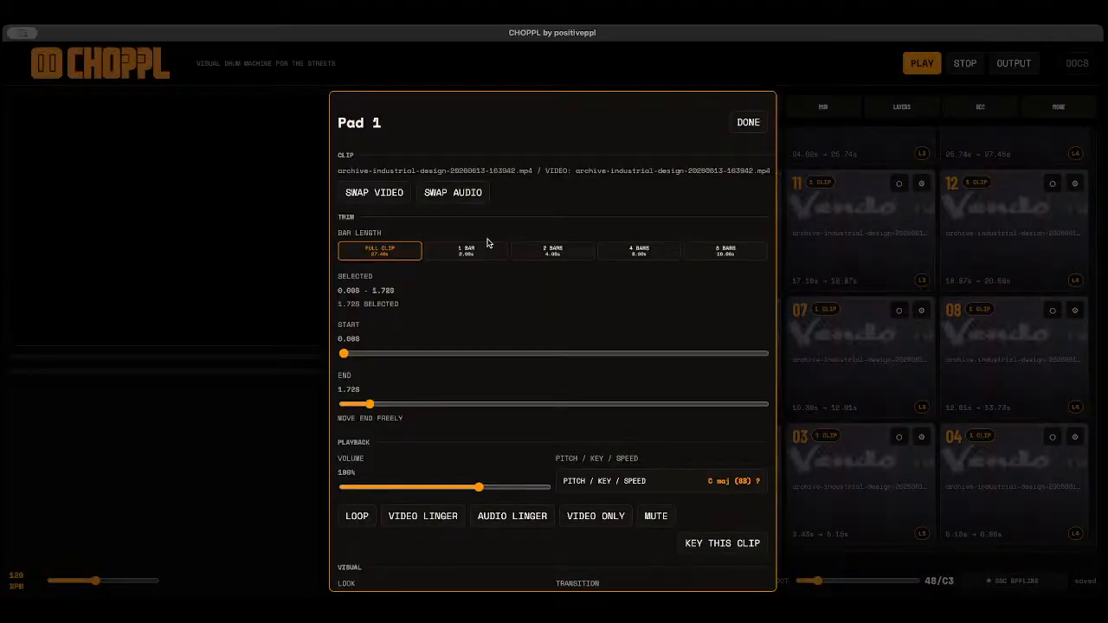
pyautogui.click(384, 194)
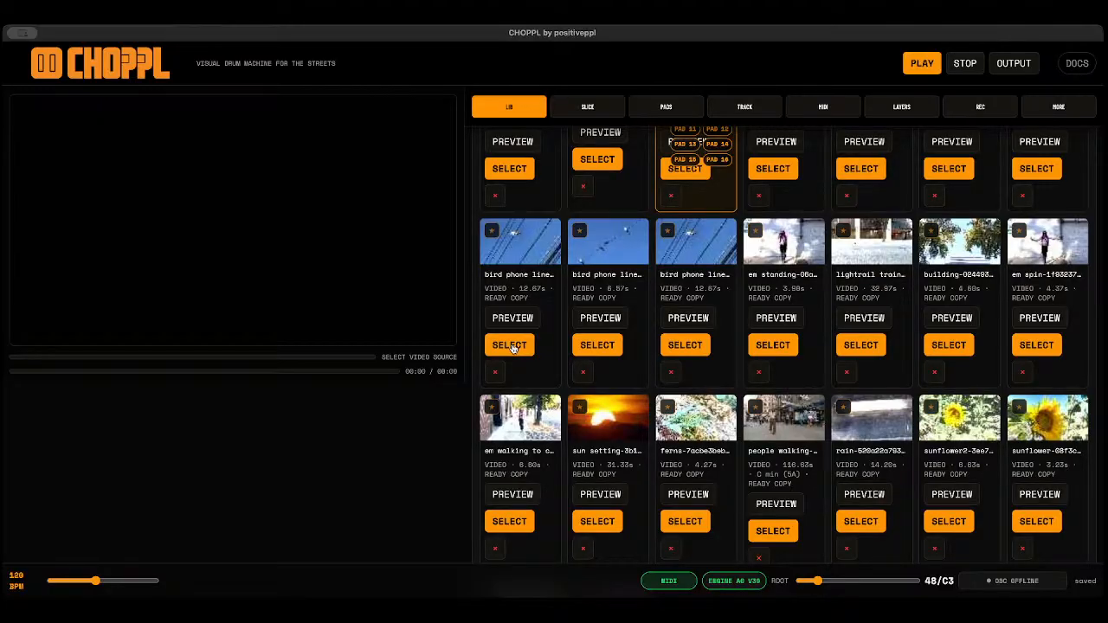
pyautogui.click(510, 345)
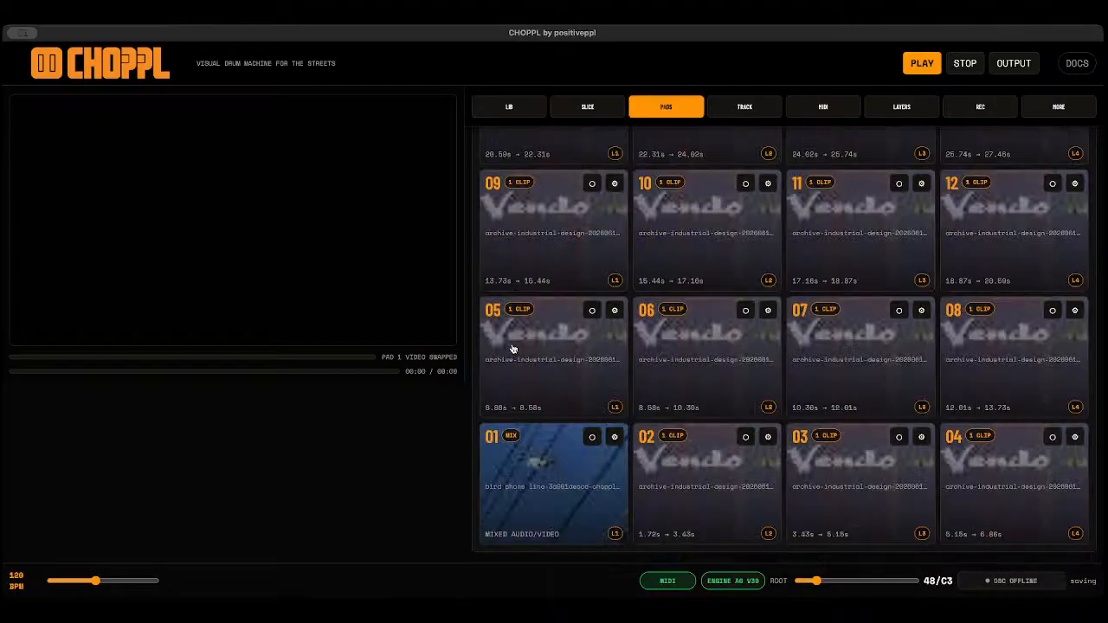
# Swap the video of pad 2 for the "em standing" clip from the library.
pyautogui.scroll(-1, 753, 502)
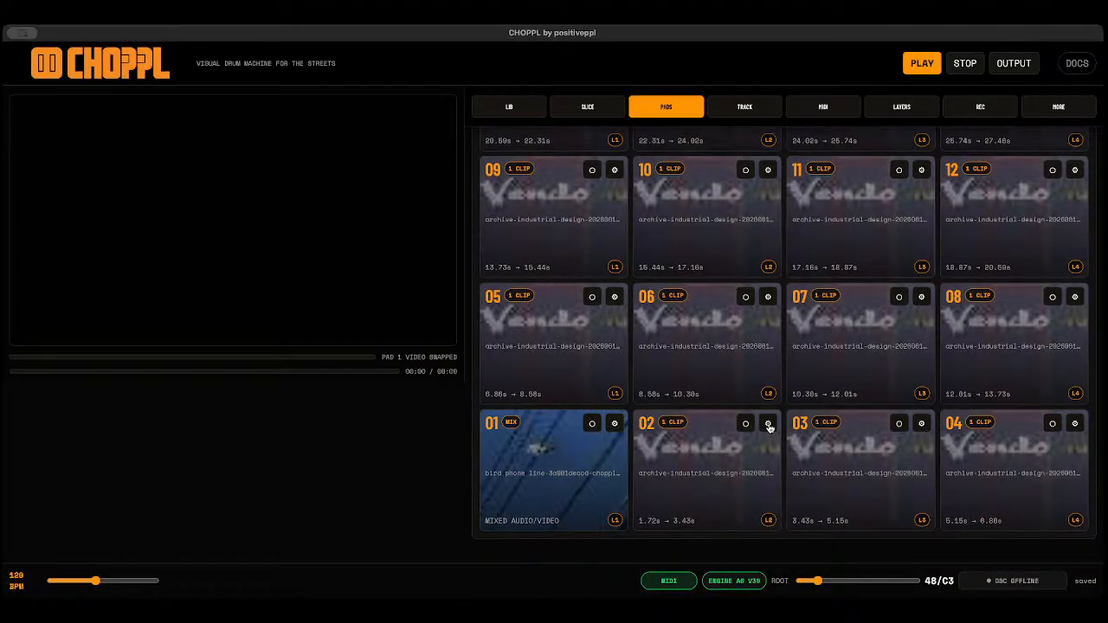
pyautogui.click(768, 424)
pyautogui.click(400, 192)
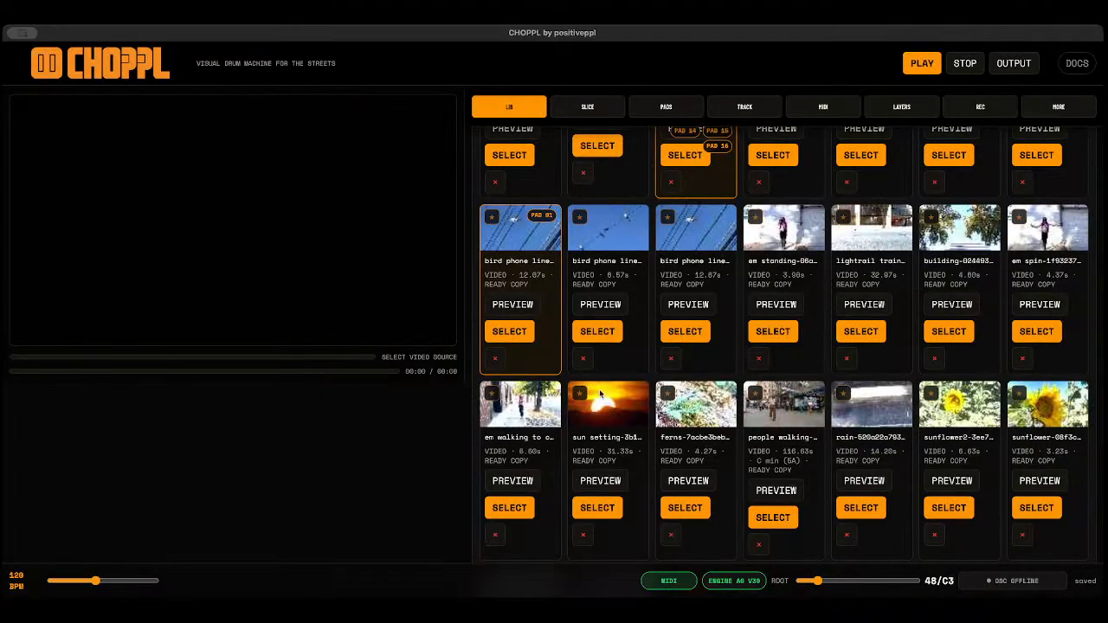
pyautogui.click(779, 334)
# Swap the video of pad 3 for the "em spin" clip from the library.
pyautogui.click(920, 422)
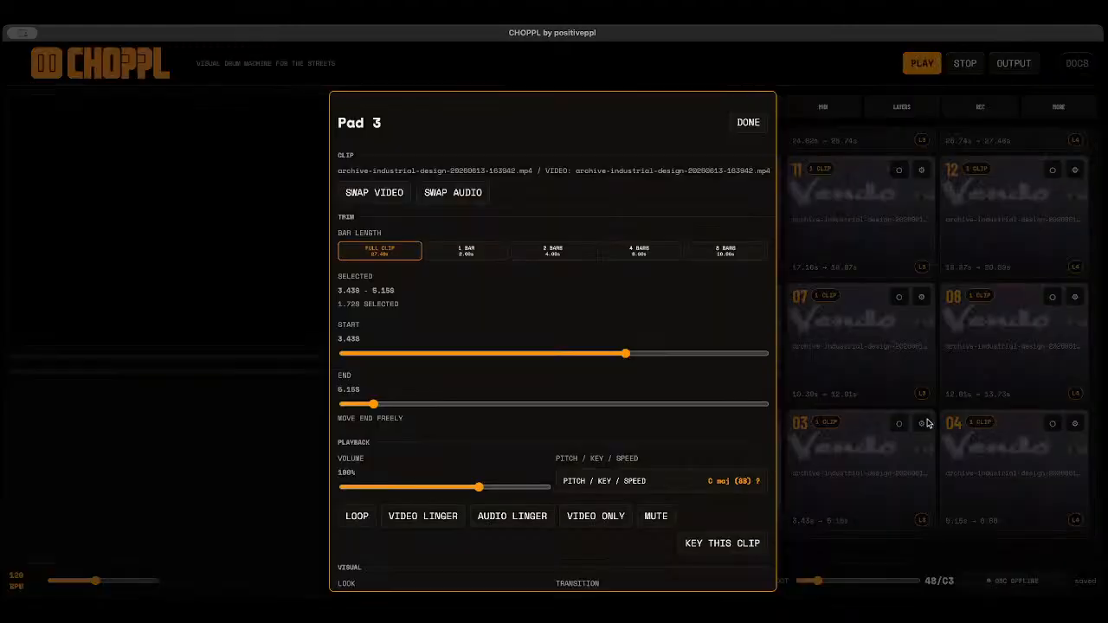
pyautogui.click(383, 195)
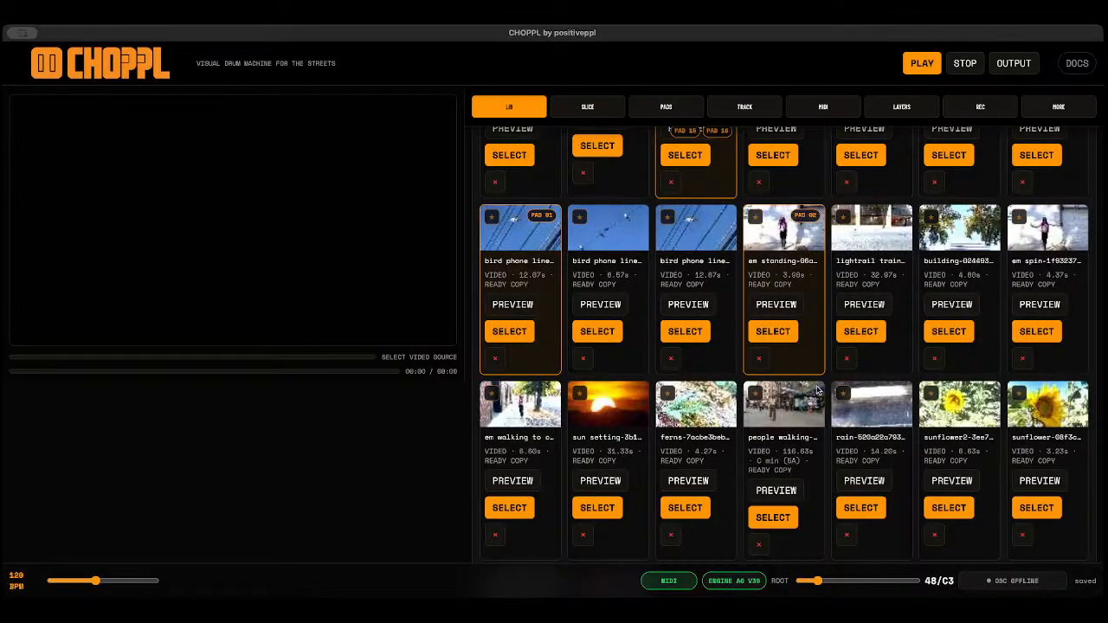
pyautogui.click(1053, 337)
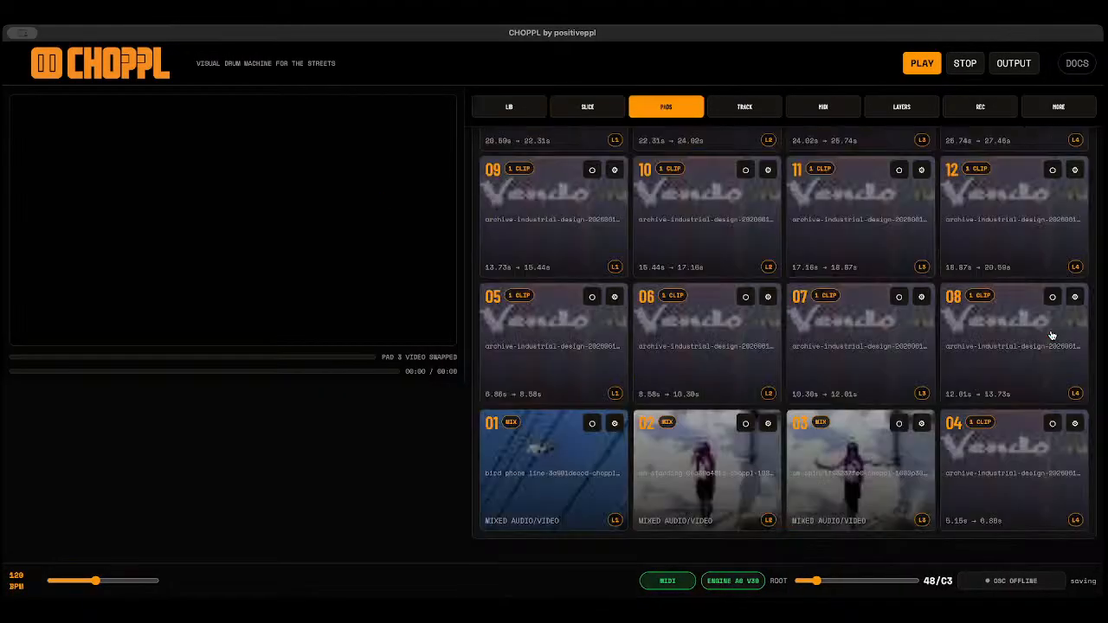
# Swap the video of pad 4 for the "building" clip in the library's first row.
pyautogui.click(1075, 424)
pyautogui.click(391, 194)
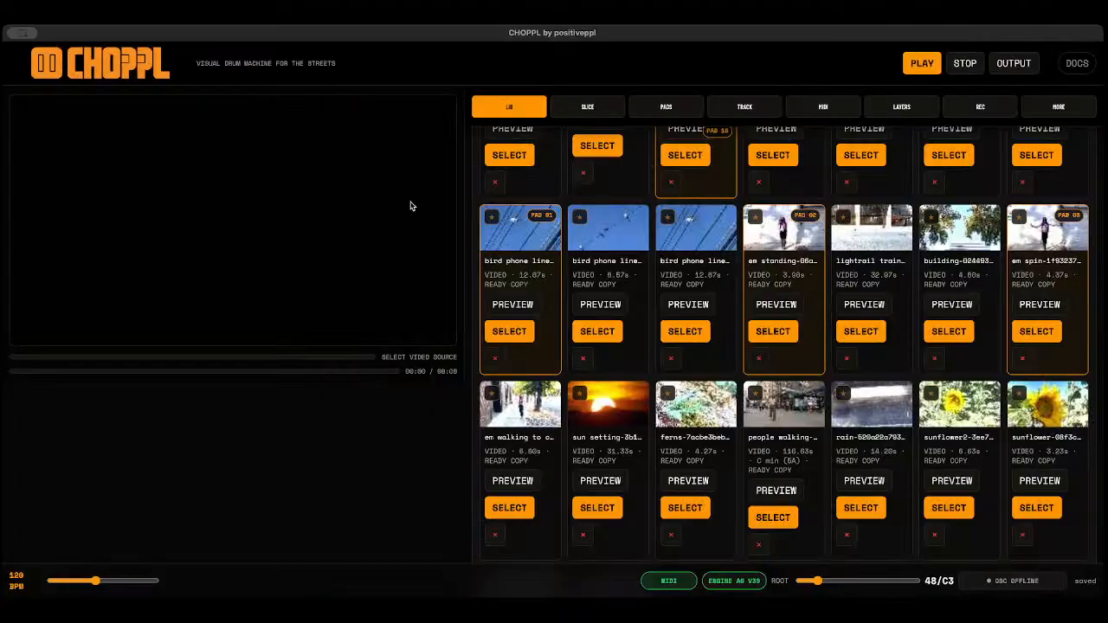
pyautogui.scroll(2, 622, 154)
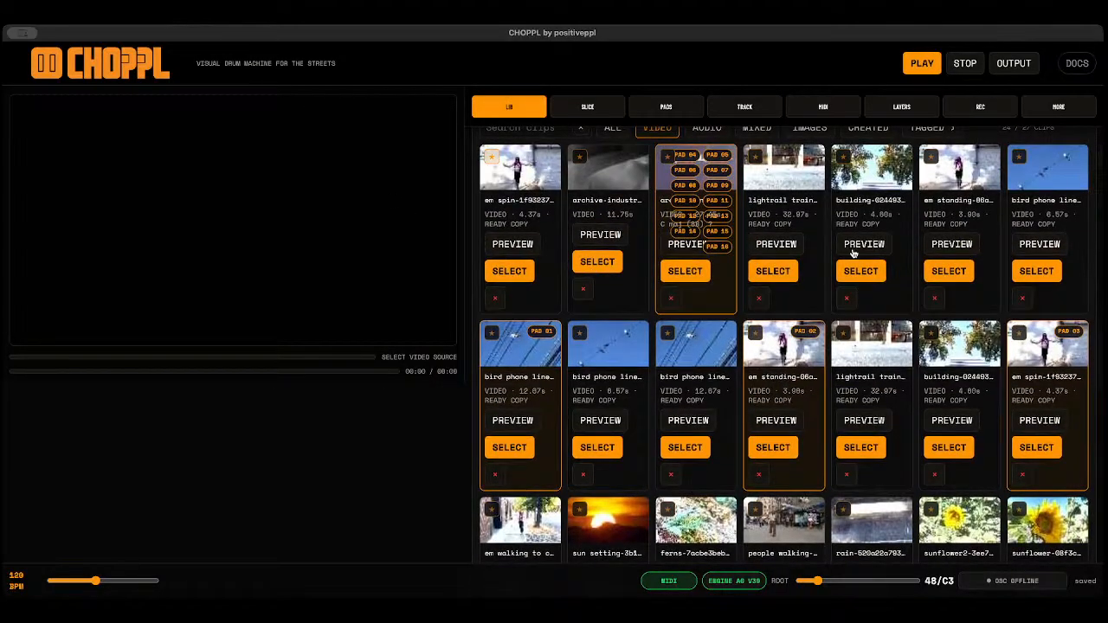
pyautogui.scroll(1, 852, 252)
pyautogui.scroll(1, 853, 253)
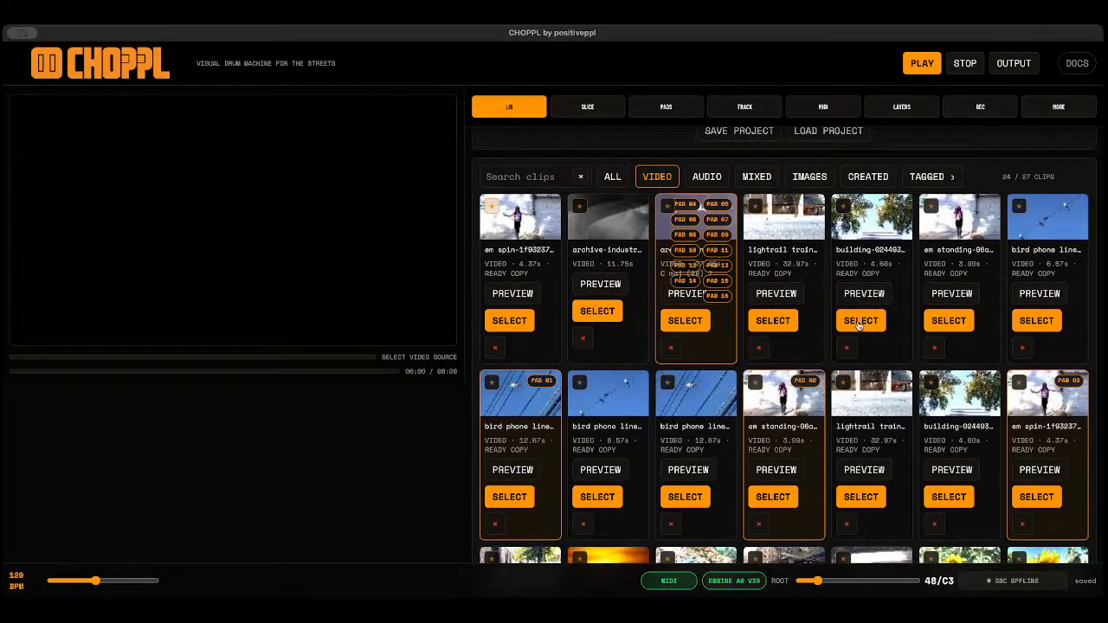
pyautogui.click(855, 322)
# Swap the video of pad 5 for the "ferns" clip from the library.
pyautogui.scroll(-1, 772, 456)
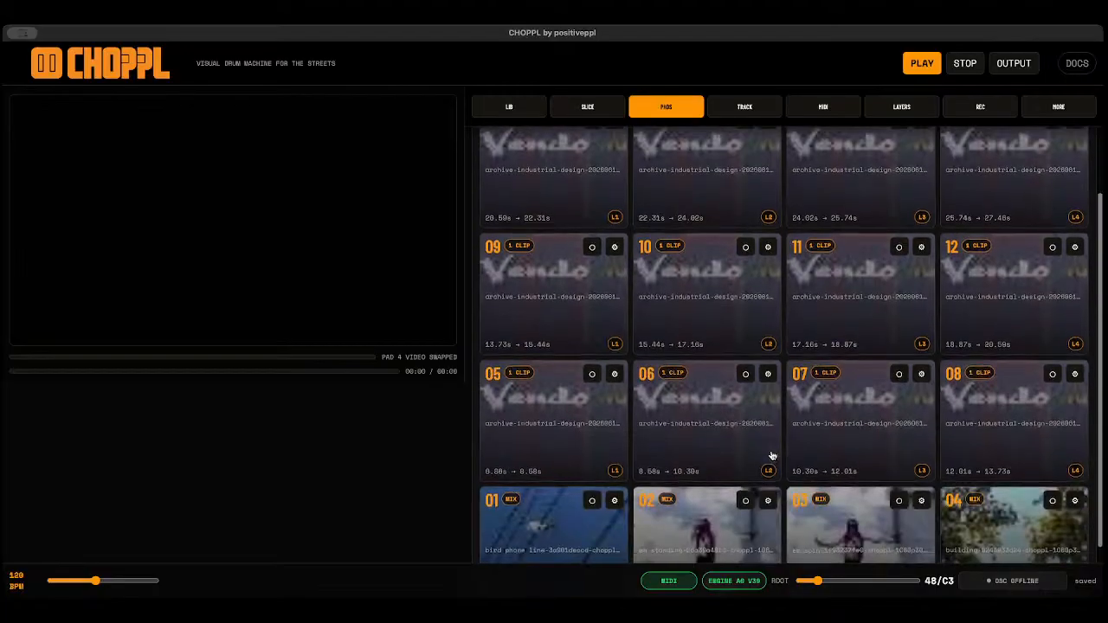
pyautogui.click(613, 366)
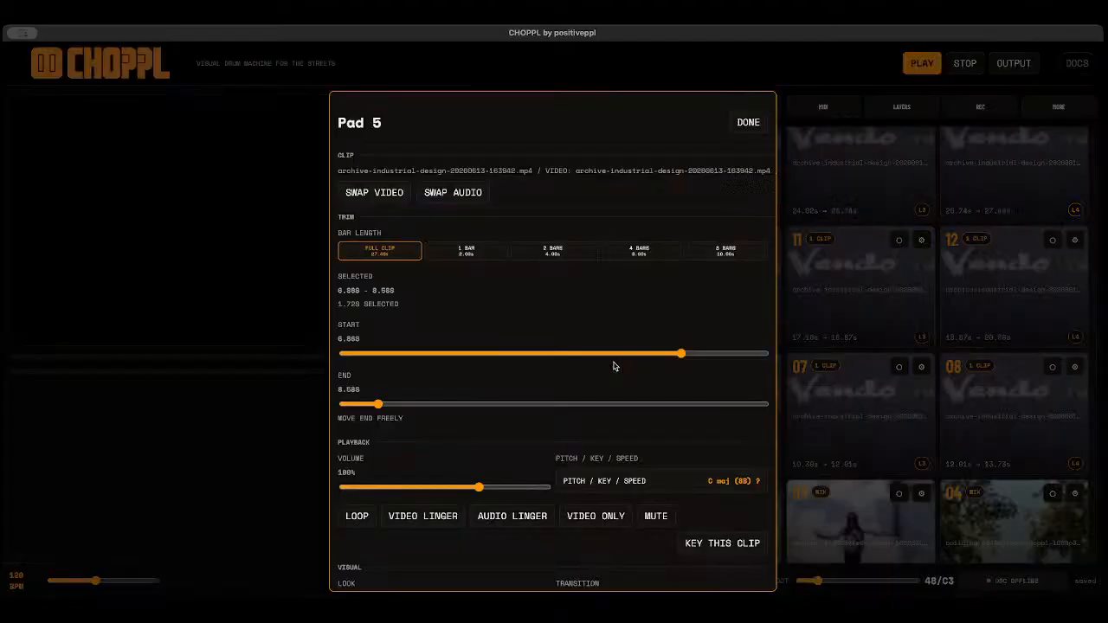
pyautogui.click(390, 197)
pyautogui.scroll(-3, 706, 385)
pyautogui.click(697, 495)
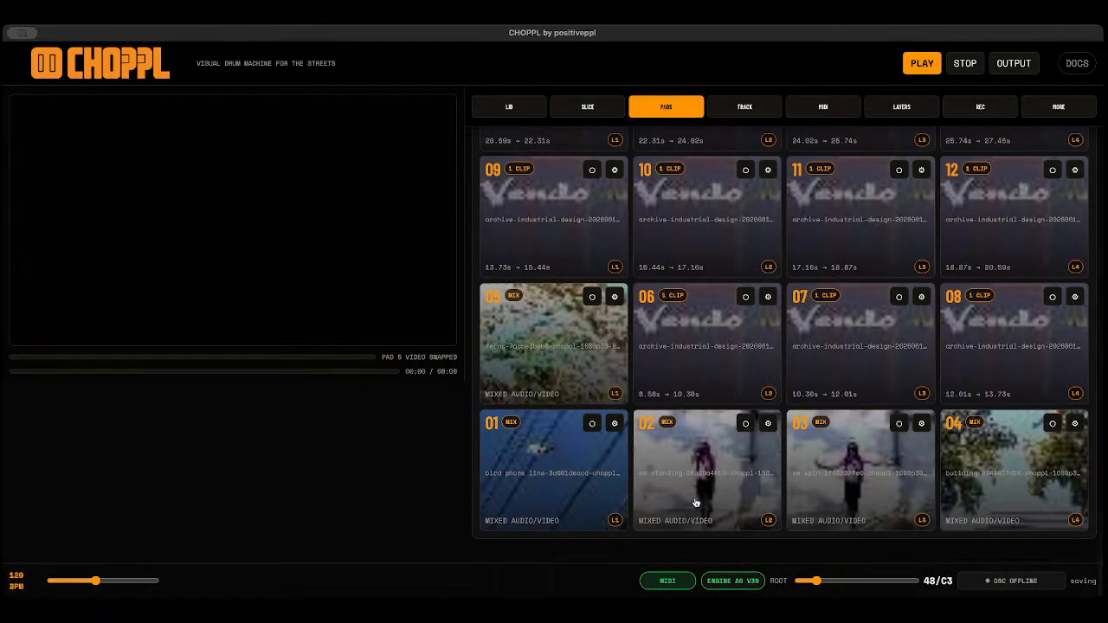
# Swap the video of pad 6 for the "sun setting" clip from the library.
pyautogui.click(768, 296)
pyautogui.scroll(-3, 438, 414)
pyautogui.scroll(3, 438, 415)
pyautogui.click(388, 191)
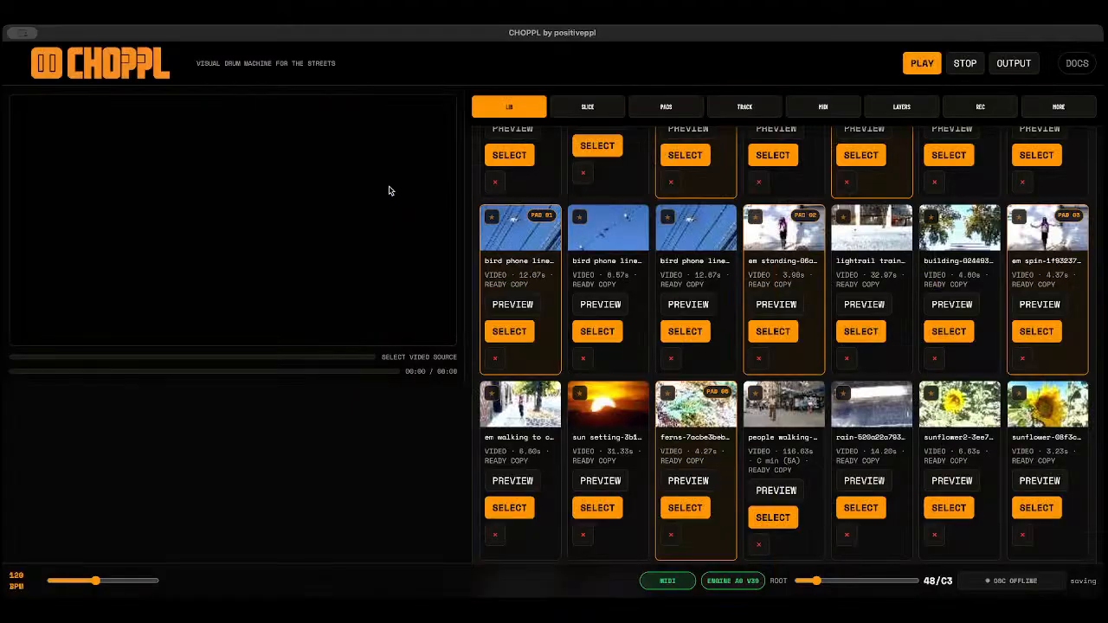
pyautogui.click(595, 509)
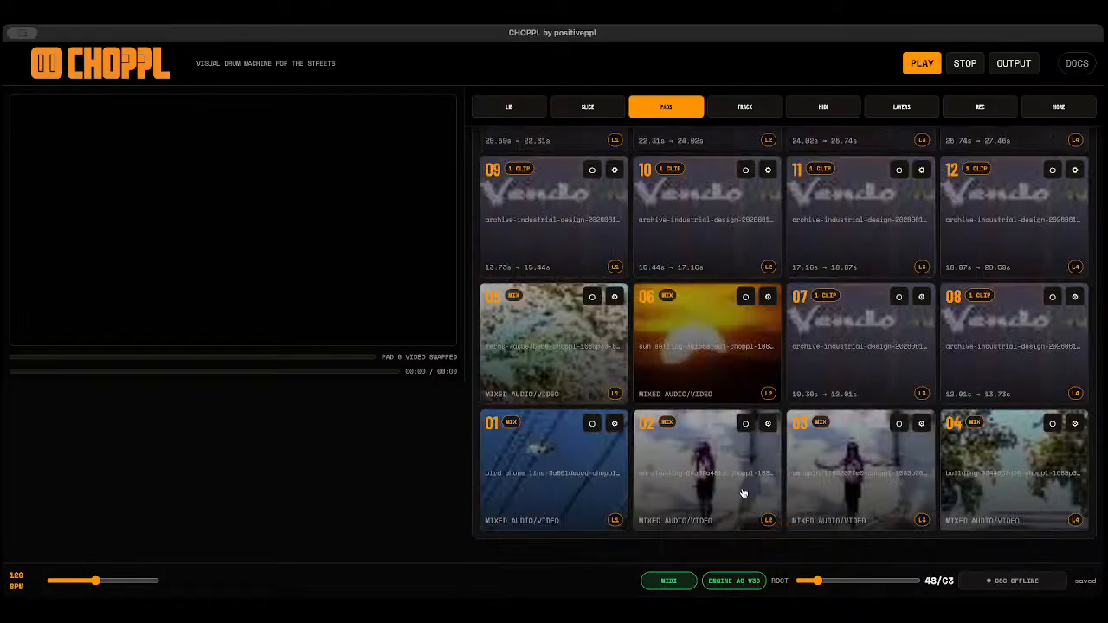
# Swap the video of pad 7 for the "rain" clip from the library.
pyautogui.click(920, 297)
pyautogui.click(398, 199)
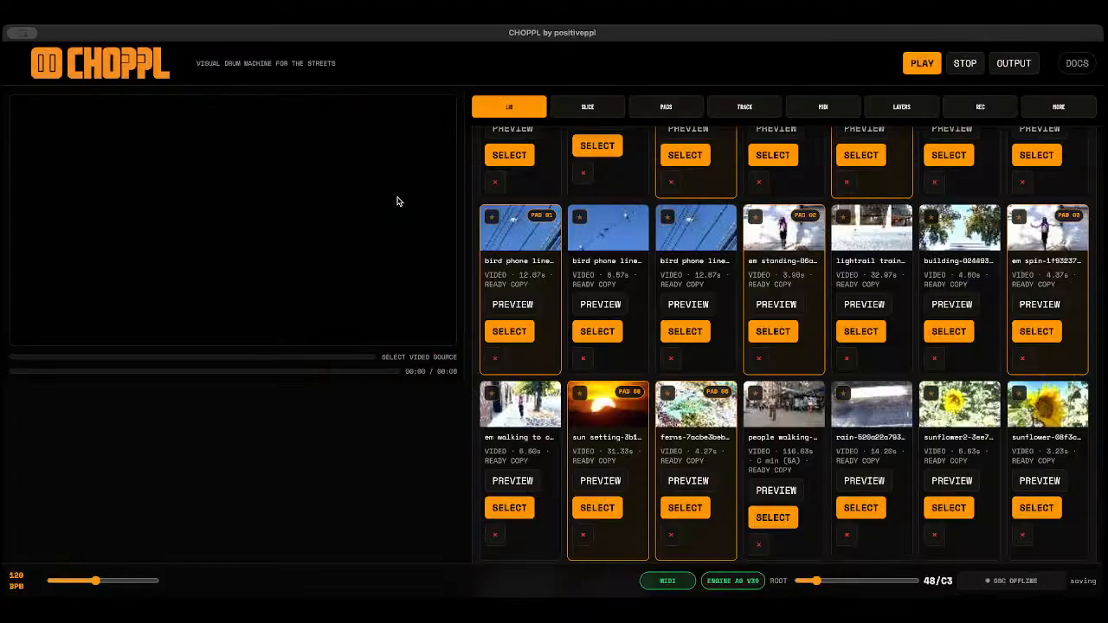
pyautogui.scroll(-2, 738, 409)
pyautogui.click(868, 410)
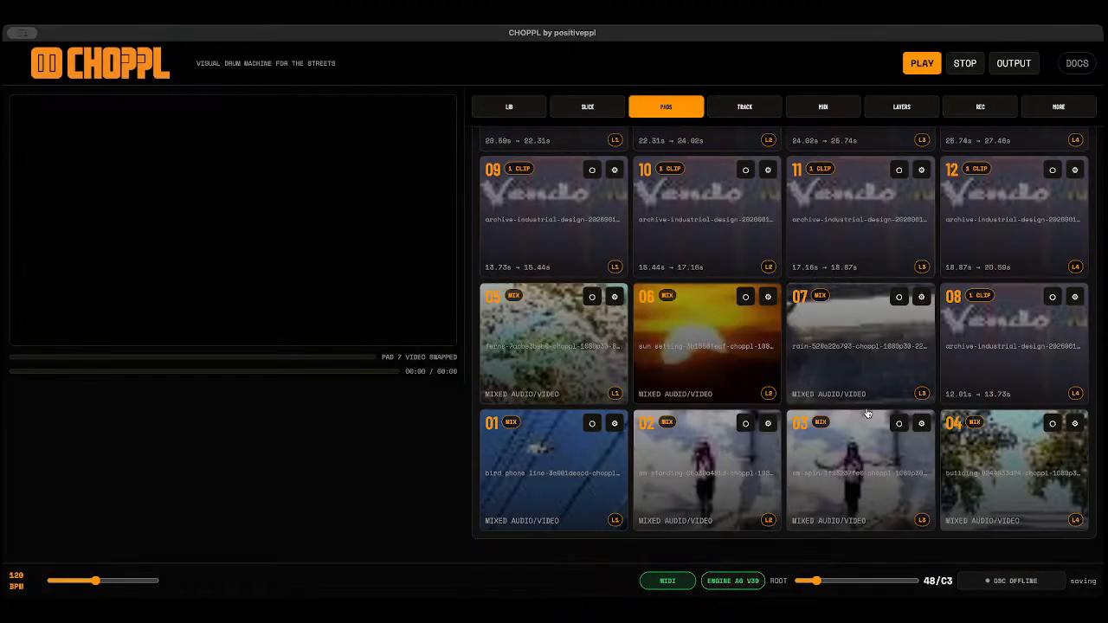
# Swap the video of pad 7 for the "rose timelapse" clip from the library.
pyautogui.click(923, 297)
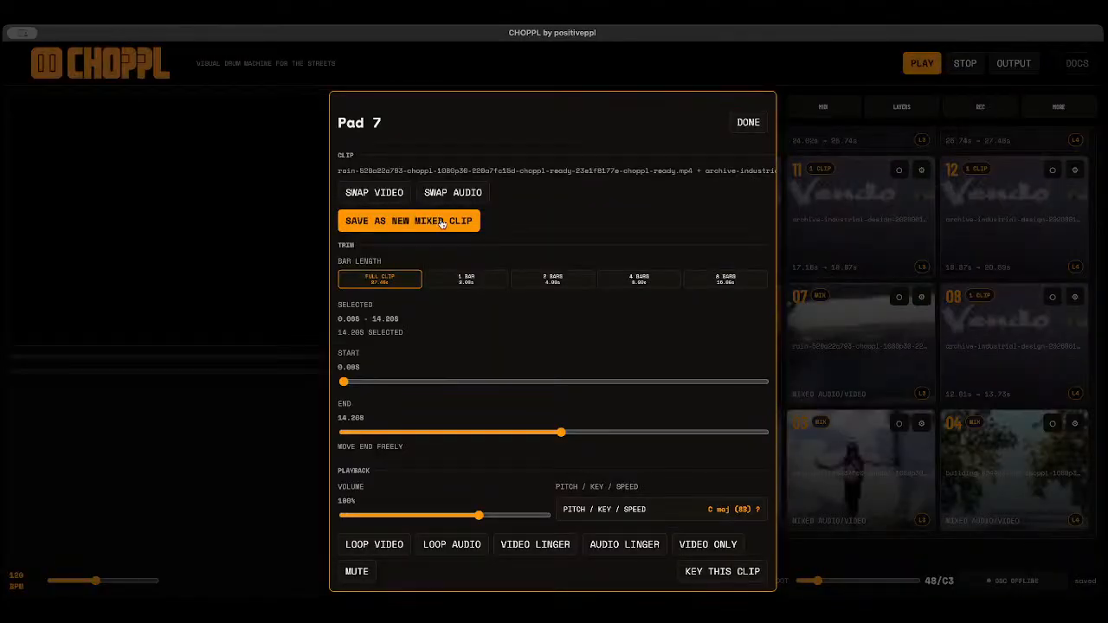
pyautogui.click(389, 190)
pyautogui.scroll(-1, 679, 433)
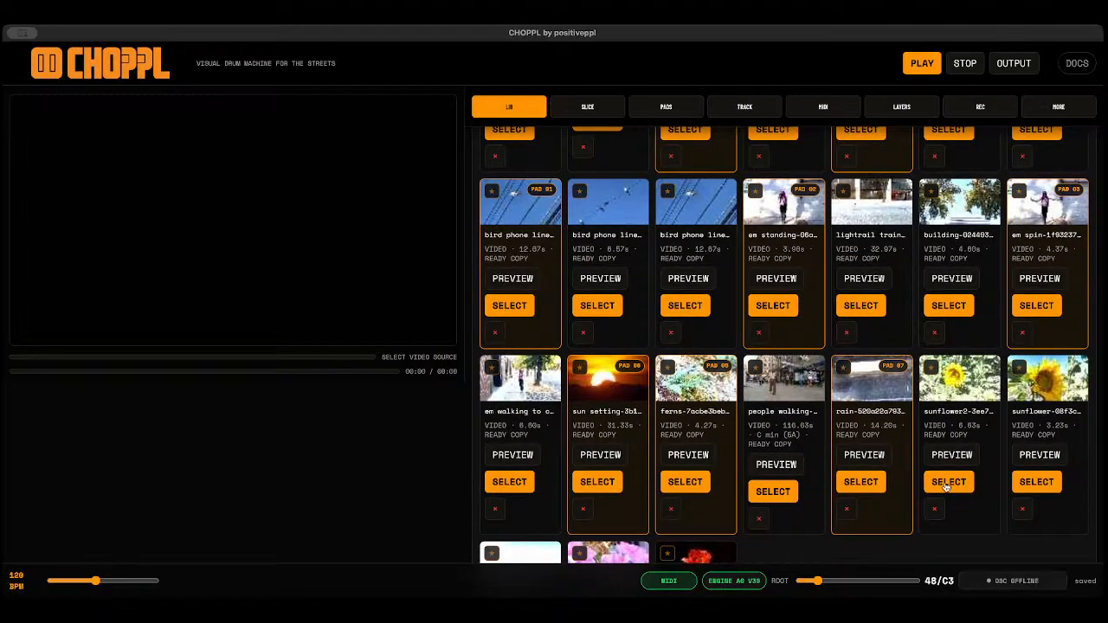
pyautogui.scroll(-4, 946, 486)
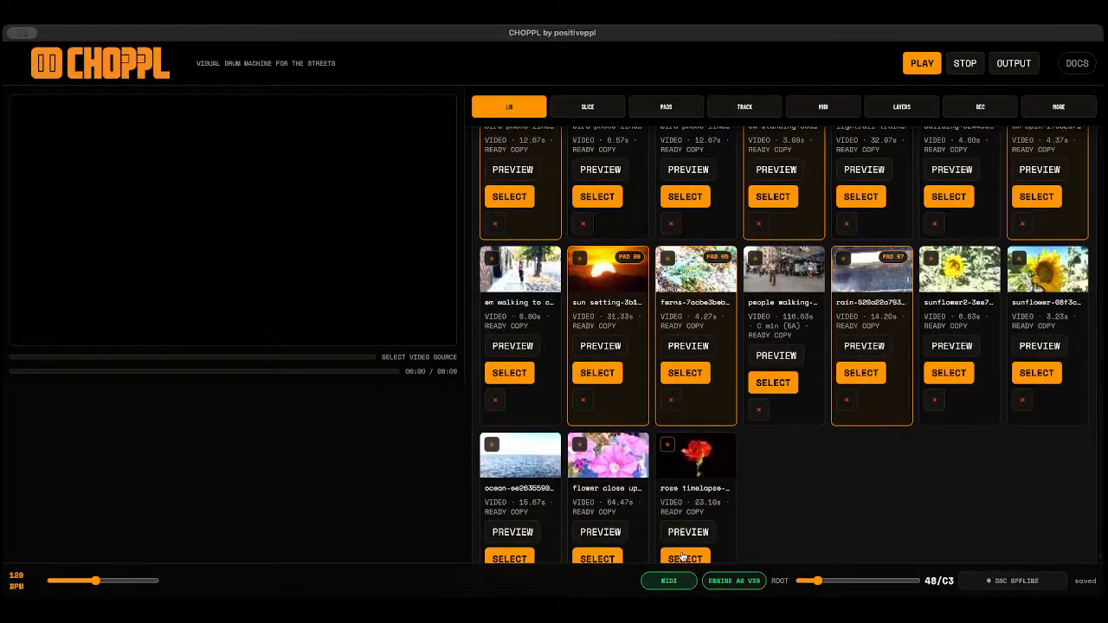
pyautogui.click(683, 557)
# Swap the video of pad 8 for the "ocean" clip from the library.
pyautogui.click(1074, 296)
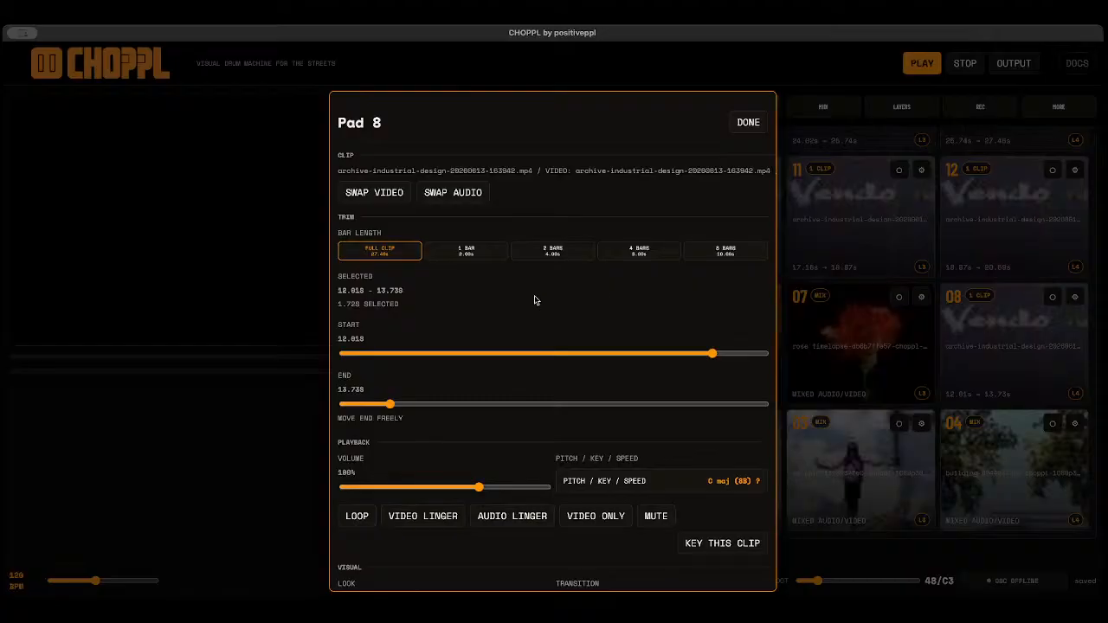
pyautogui.click(381, 190)
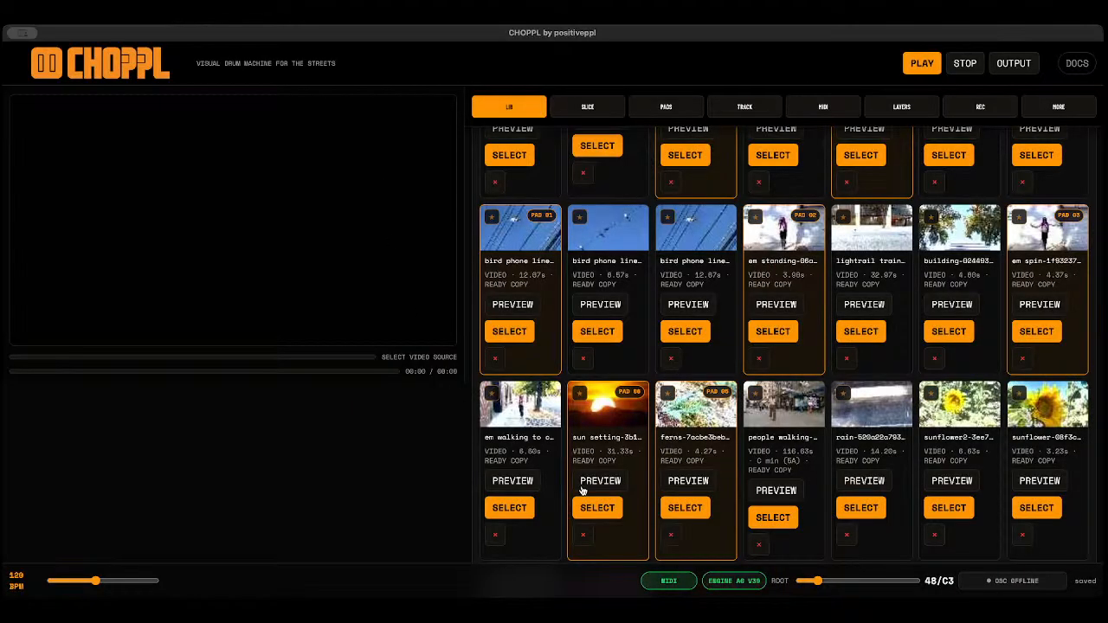
pyautogui.scroll(-1, 581, 491)
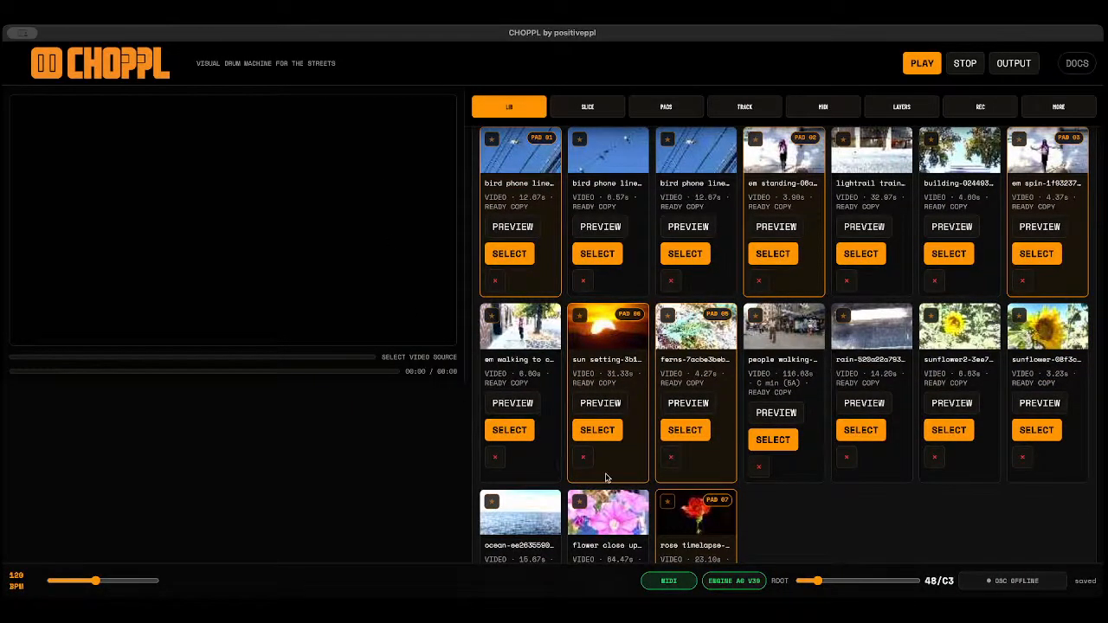
pyautogui.scroll(-1, 606, 478)
pyautogui.click(522, 556)
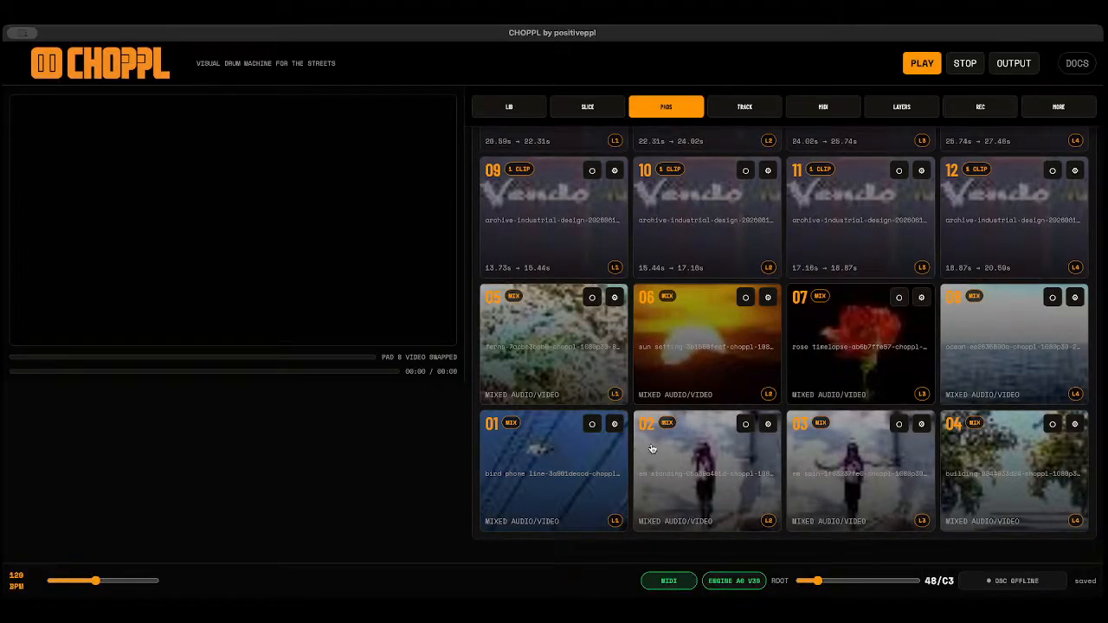
# Trigger pads 1 to 7 in varying order to preview their swapped videos with the sliced audio, and stop playback.
pyautogui.press('z')
pyautogui.press('x')
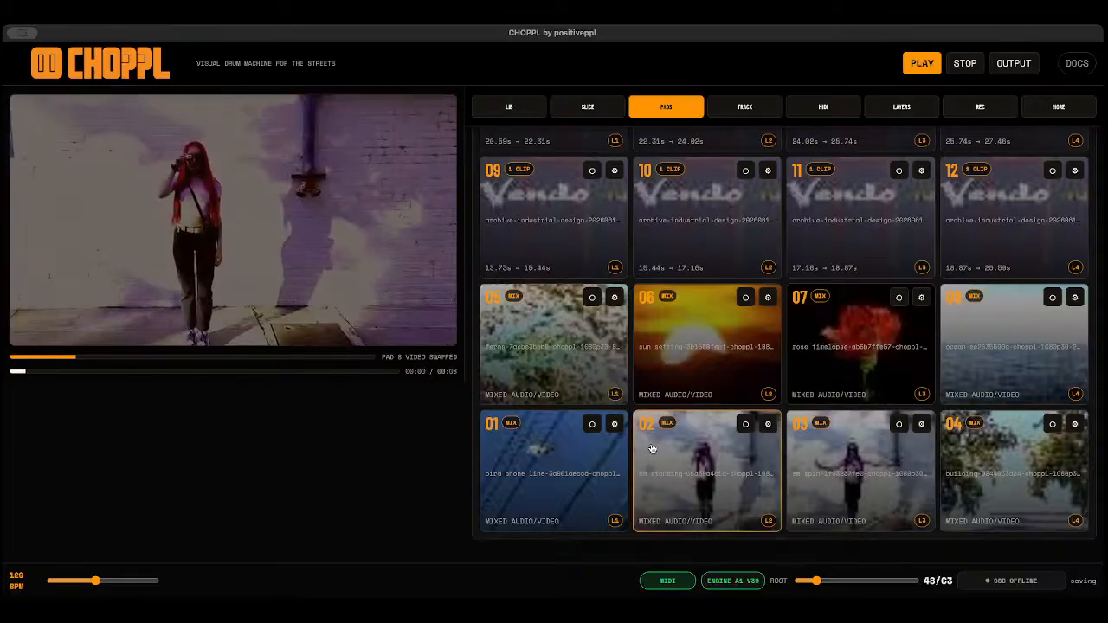
pyautogui.press('x')
pyautogui.press('x')
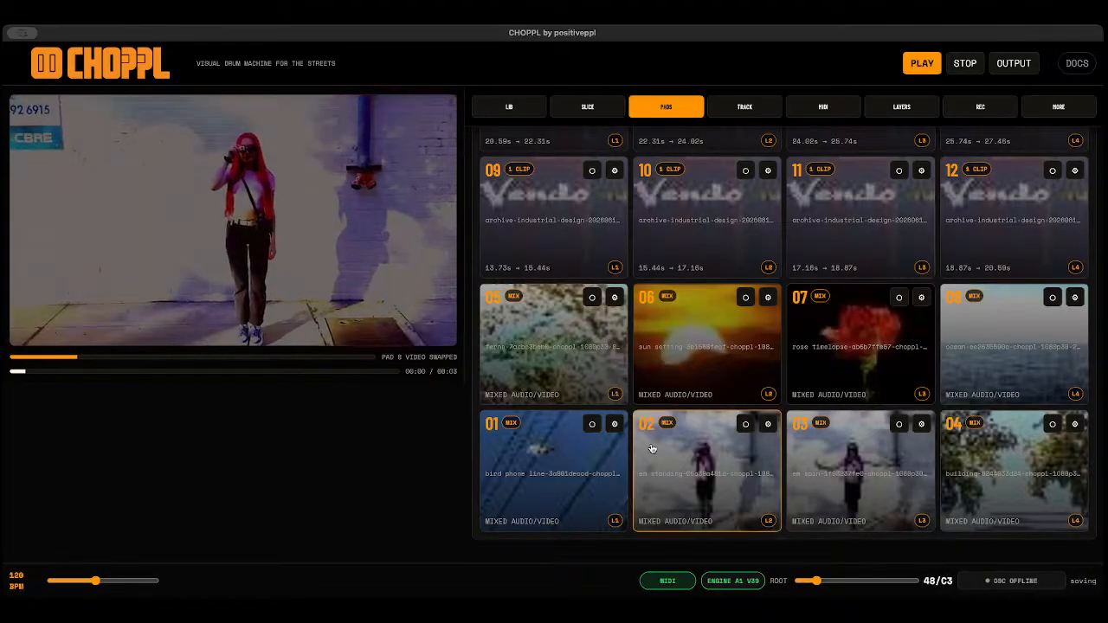
pyautogui.press('x')
pyautogui.press('c')
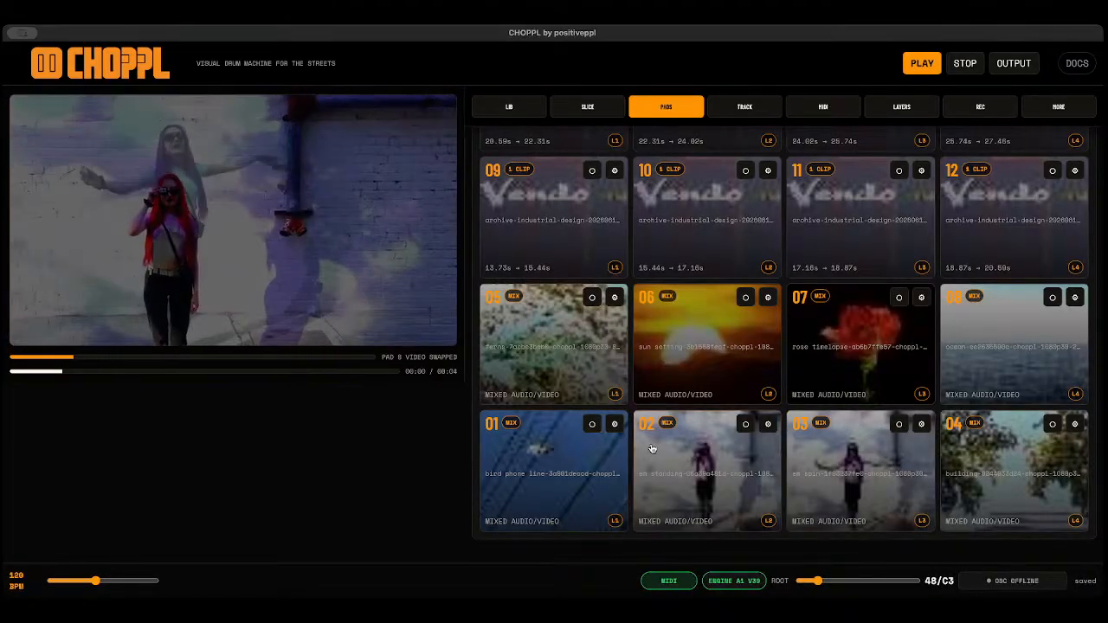
pyautogui.press('x')
pyautogui.press('c')
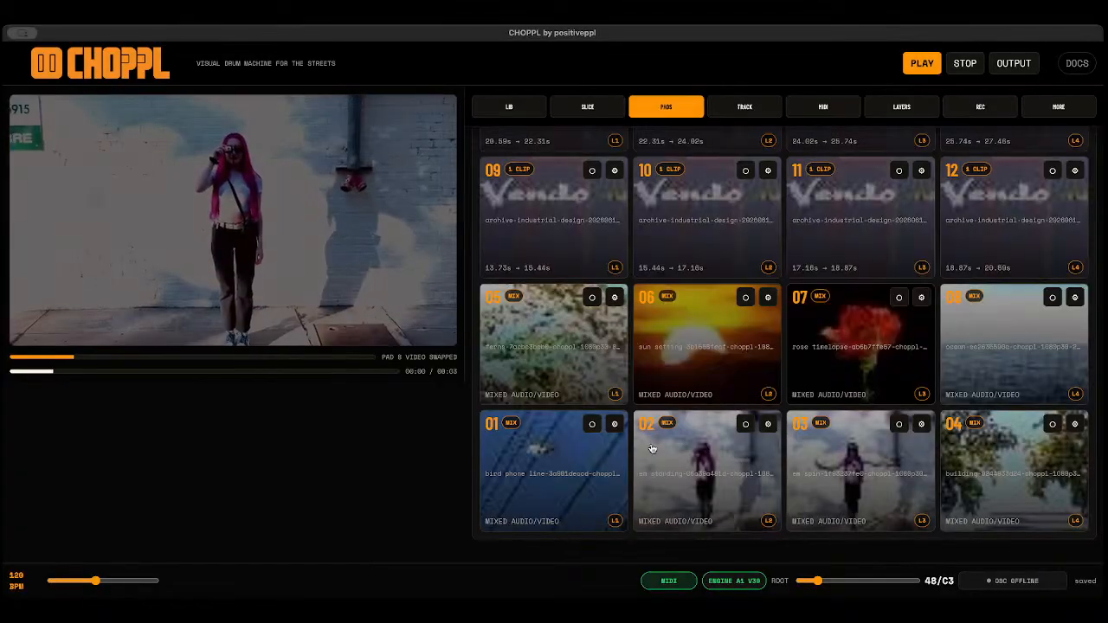
pyautogui.press('v')
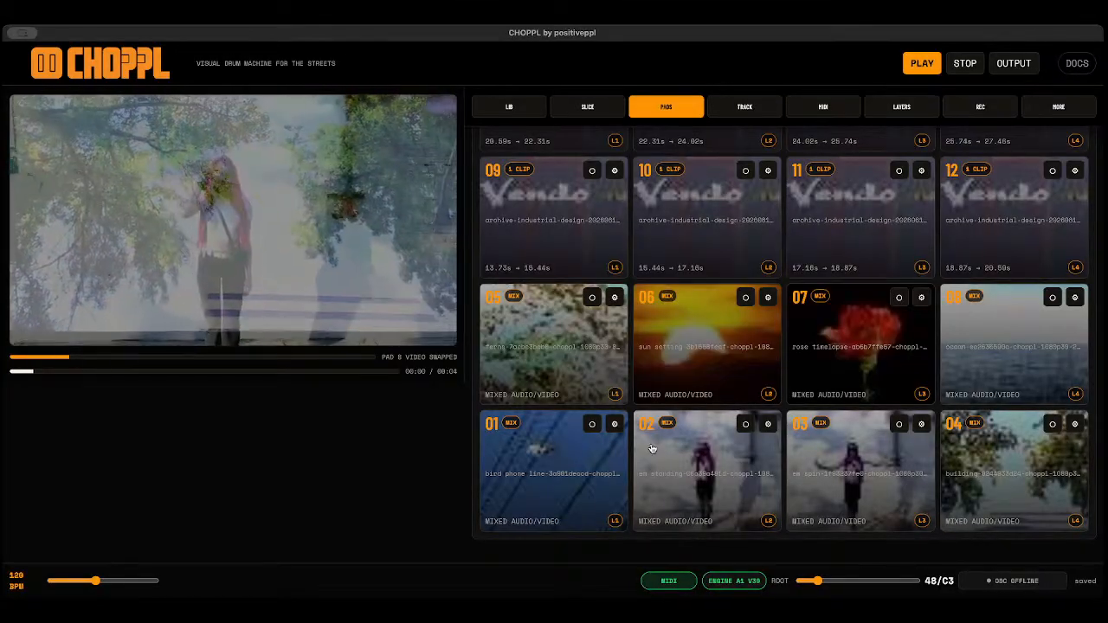
pyautogui.press('x')
pyautogui.press('d')
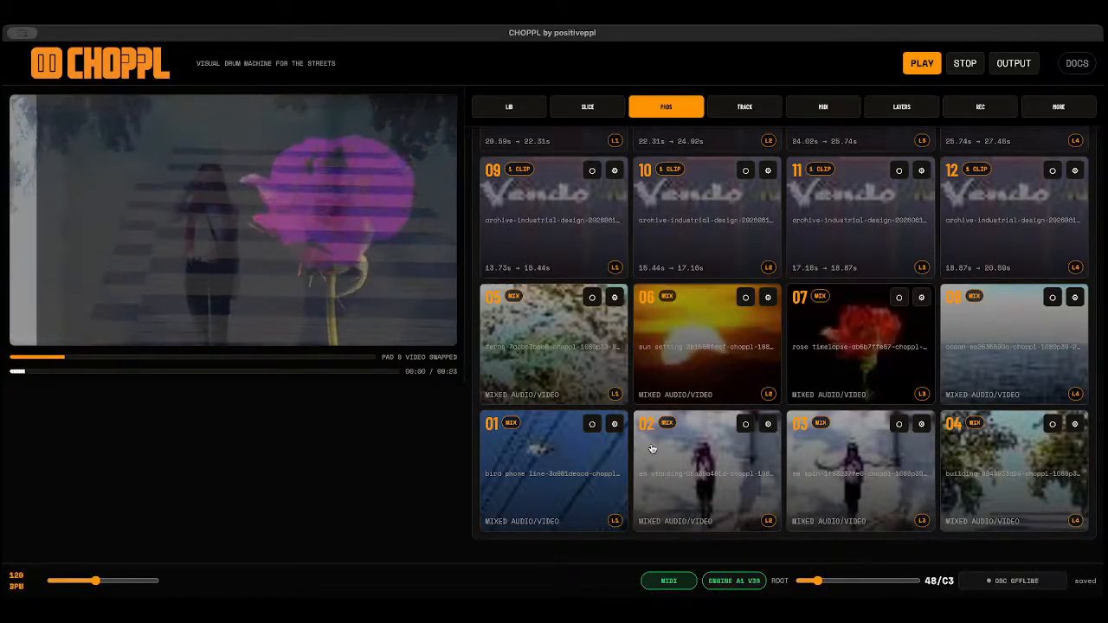
pyautogui.press('a')
pyautogui.press('a')
pyautogui.press('s')
pyautogui.press('a')
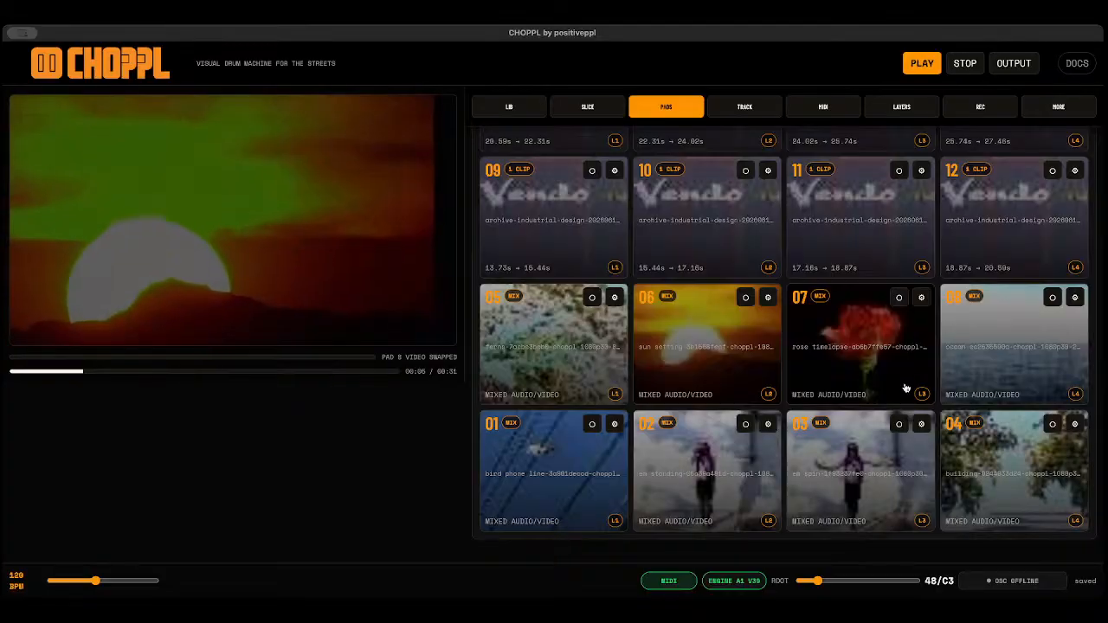
pyautogui.scroll(1, 907, 389)
pyautogui.click(963, 70)
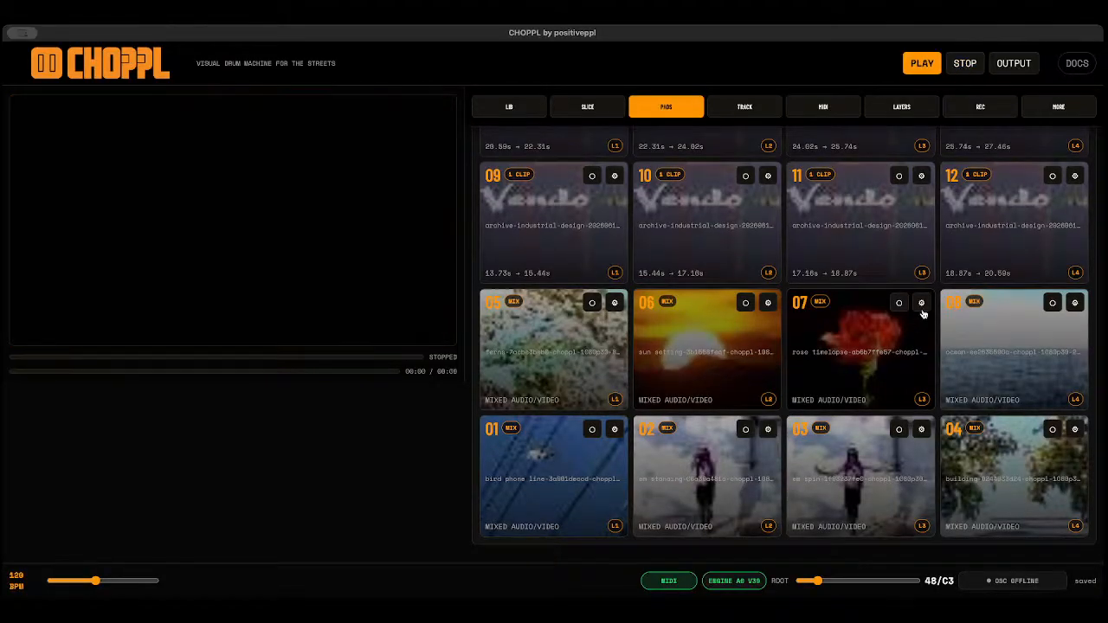
# Trigger the unswapped pads 9 to 12 together with the swapped pads 5 to 8 to compare them, and stop playback.
pyautogui.press('e')
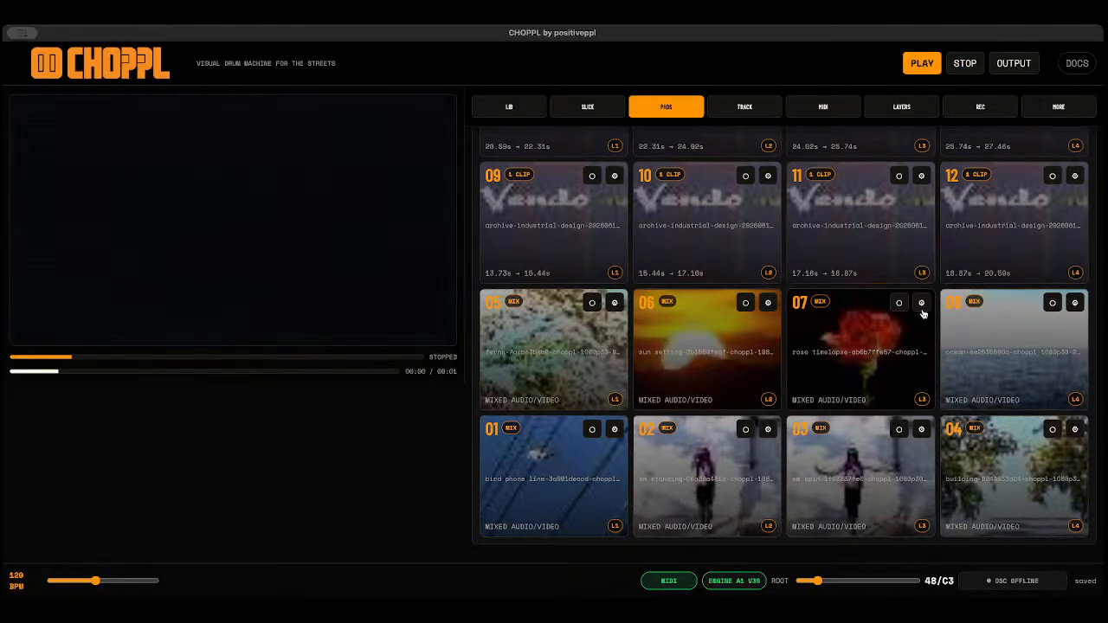
pyautogui.press('q')
pyautogui.press('w')
pyautogui.press('r')
pyautogui.press('r')
pyautogui.press('e')
pyautogui.press('w')
pyautogui.press('f')
pyautogui.press('q')
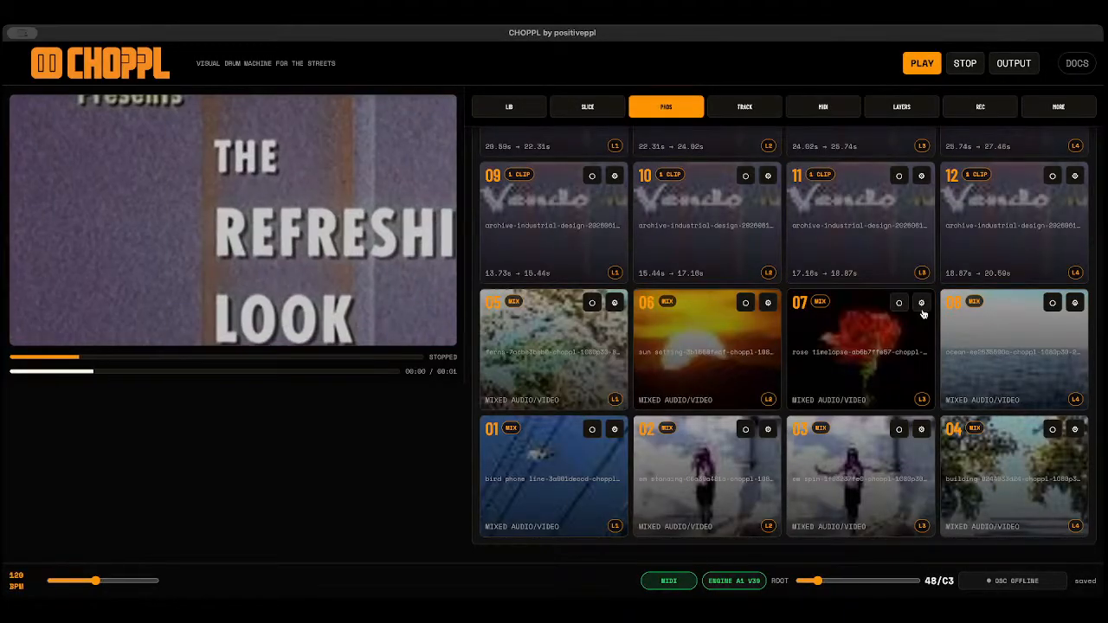
pyautogui.press('s')
pyautogui.press('d')
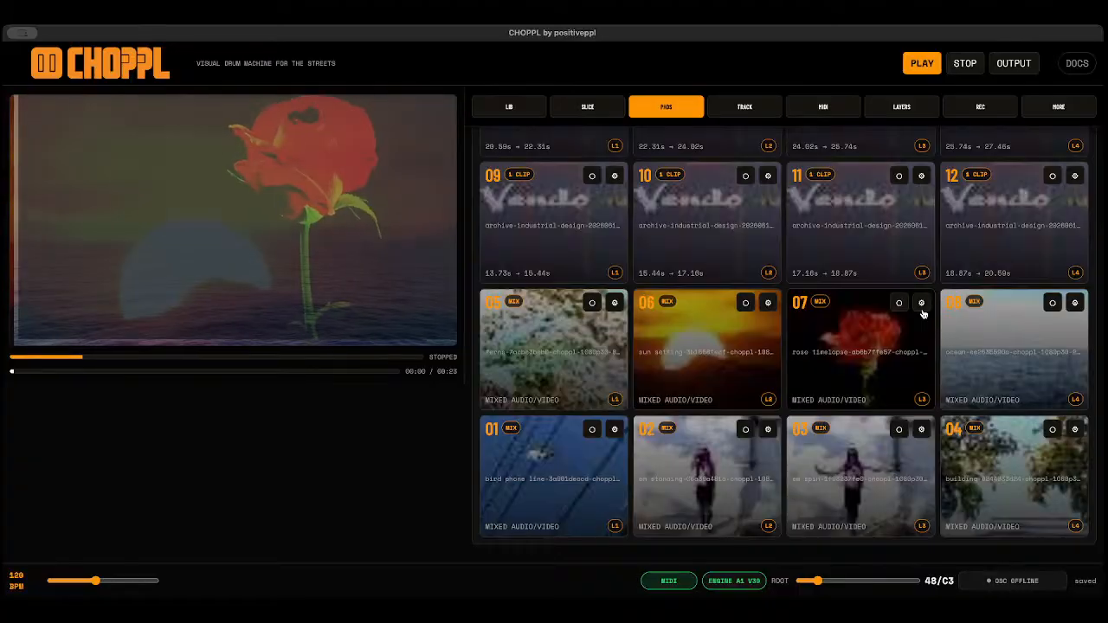
pyautogui.press('a')
pyautogui.press('a')
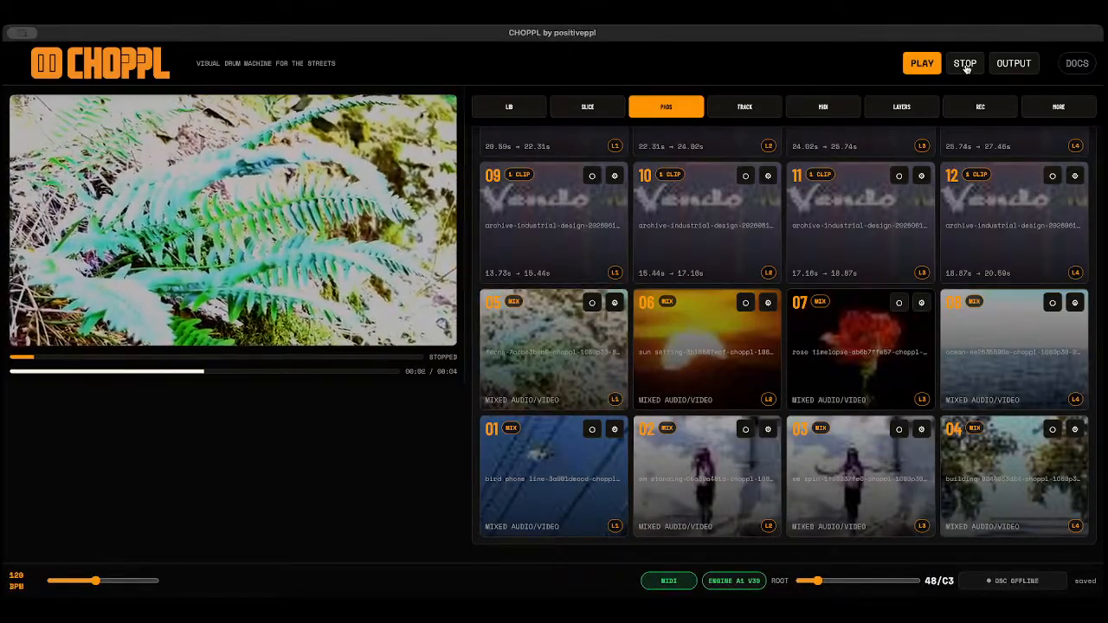
pyautogui.scroll(3, 760, 283)
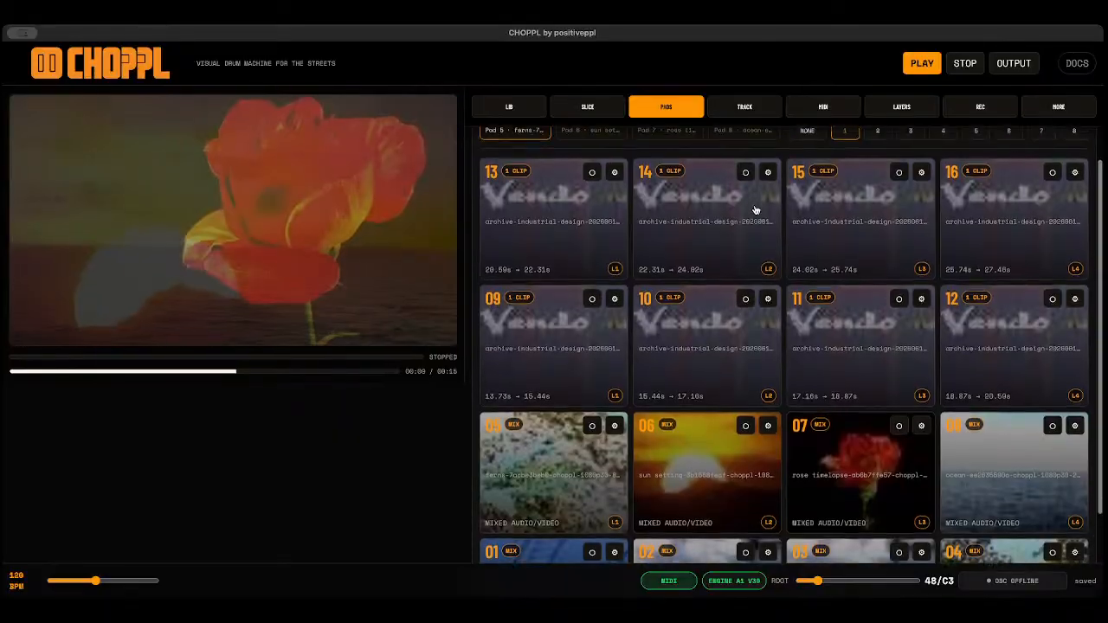
pyautogui.click(965, 66)
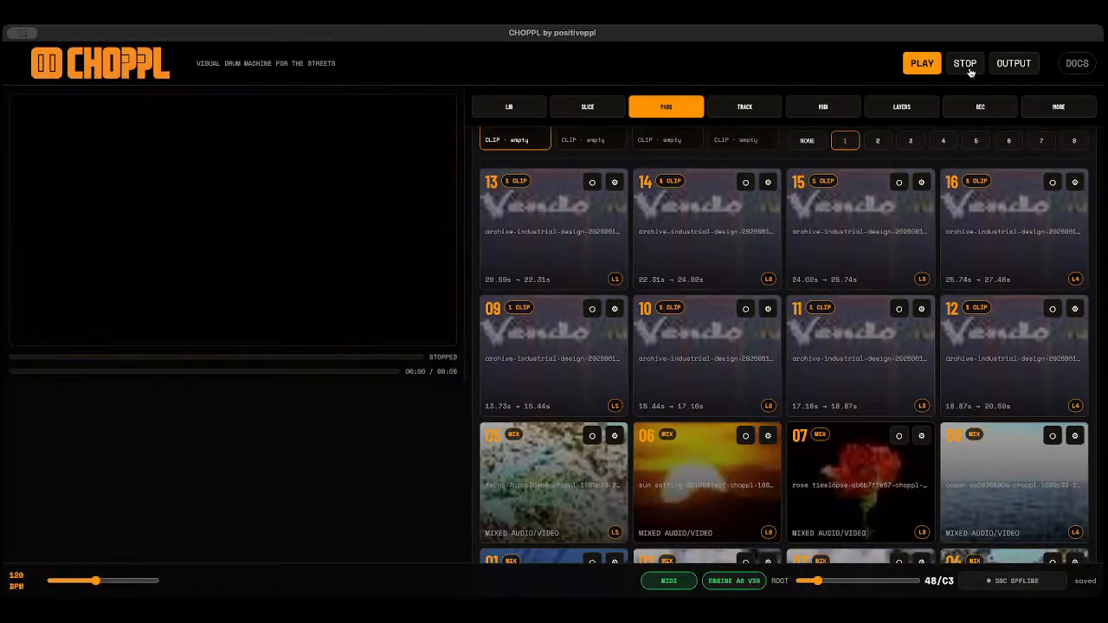
# Reset the track settings to defaults, clearing the loaded track.
pyautogui.click(753, 107)
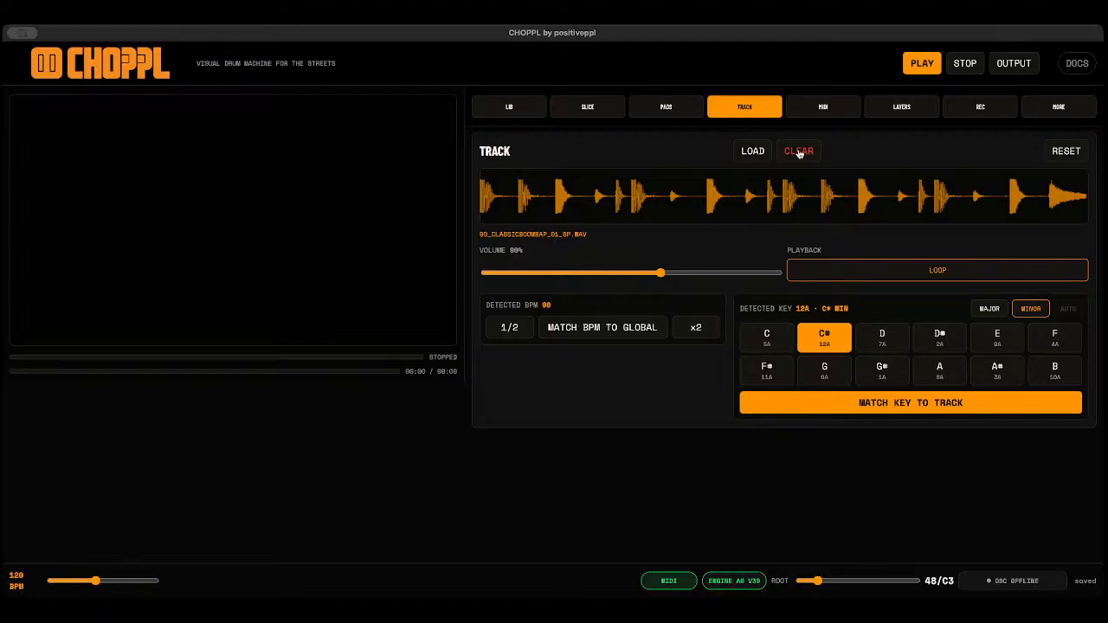
pyautogui.click(1060, 151)
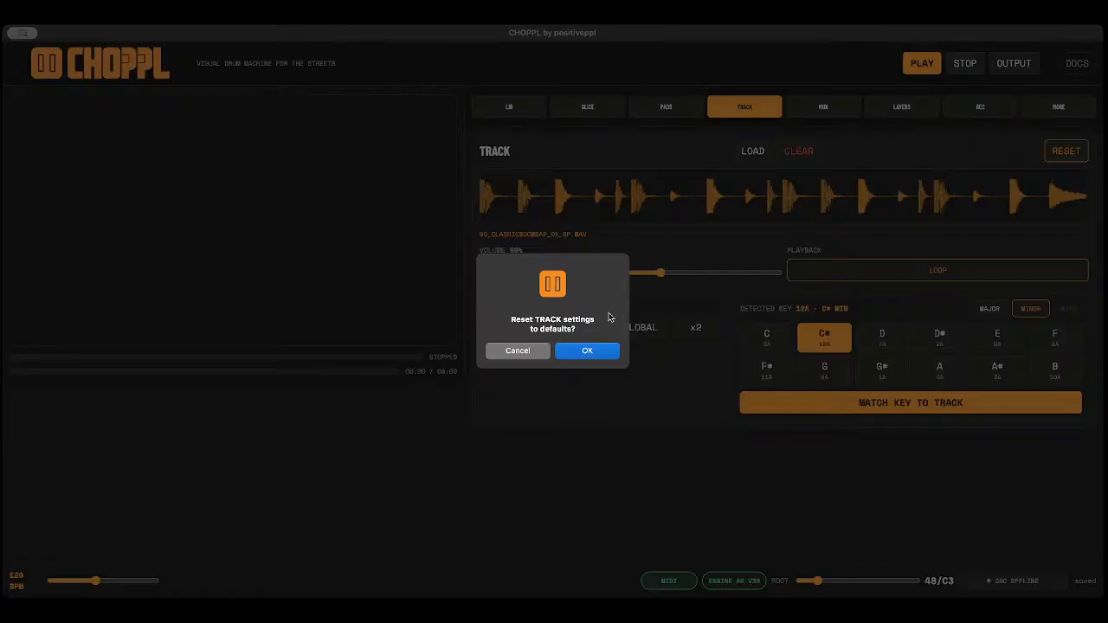
pyautogui.click(588, 351)
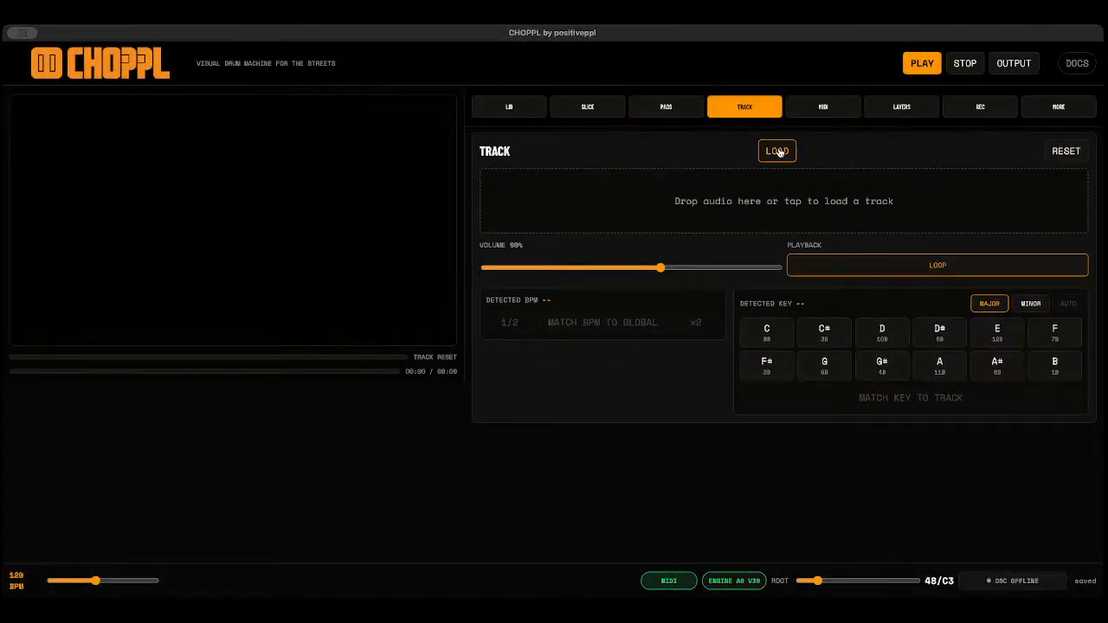
# Search this Mac for "boom bap", load 90_ClassicBoomBap_01_SP.wav as the track, and play it through before stopping.
pyautogui.click(775, 153)
pyautogui.click(721, 198)
pyautogui.write('boom bap')
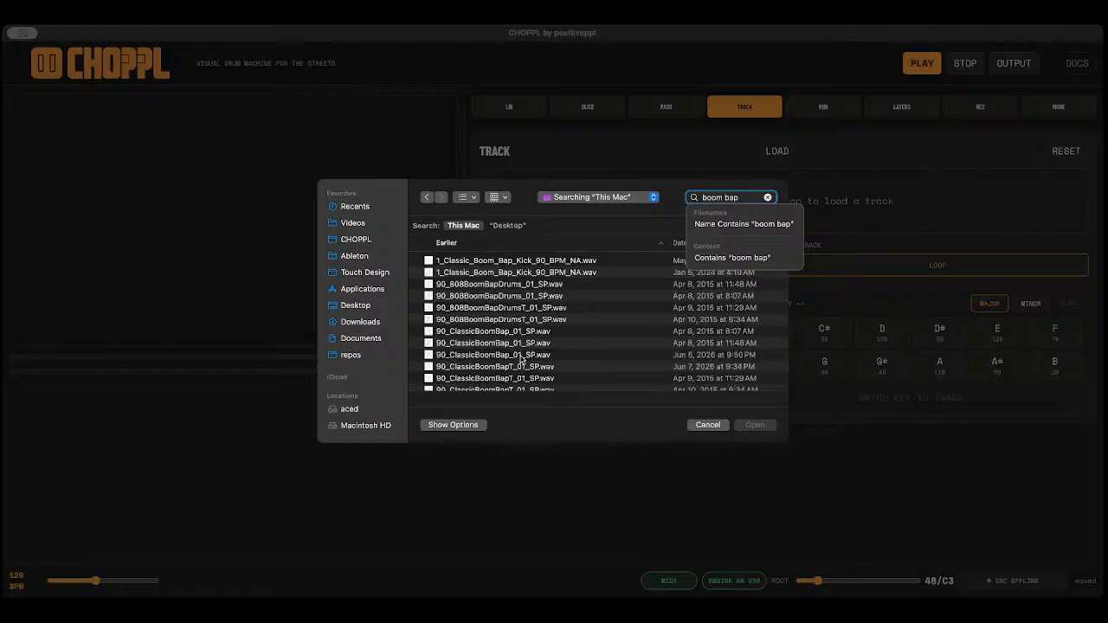
pyautogui.click(529, 335)
pyautogui.click(755, 425)
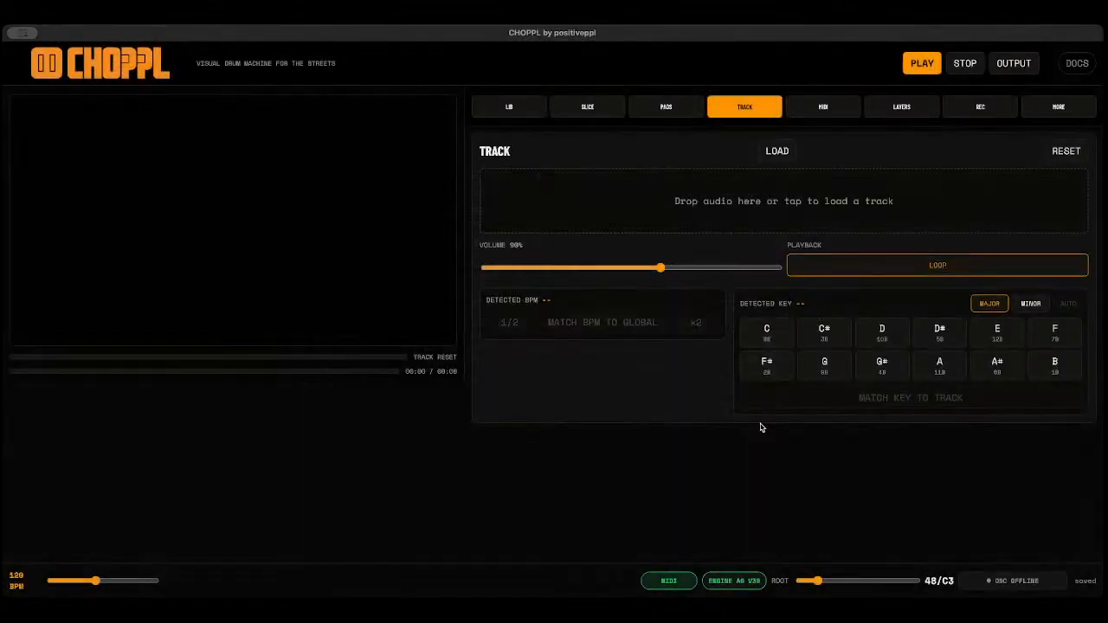
pyautogui.click(923, 66)
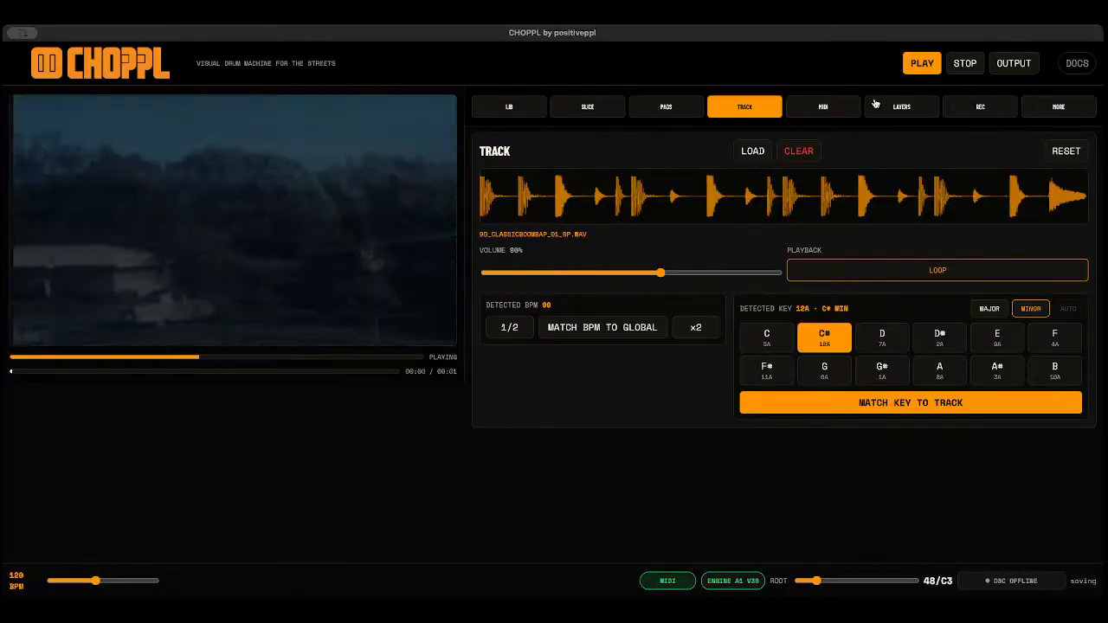
pyautogui.click(964, 63)
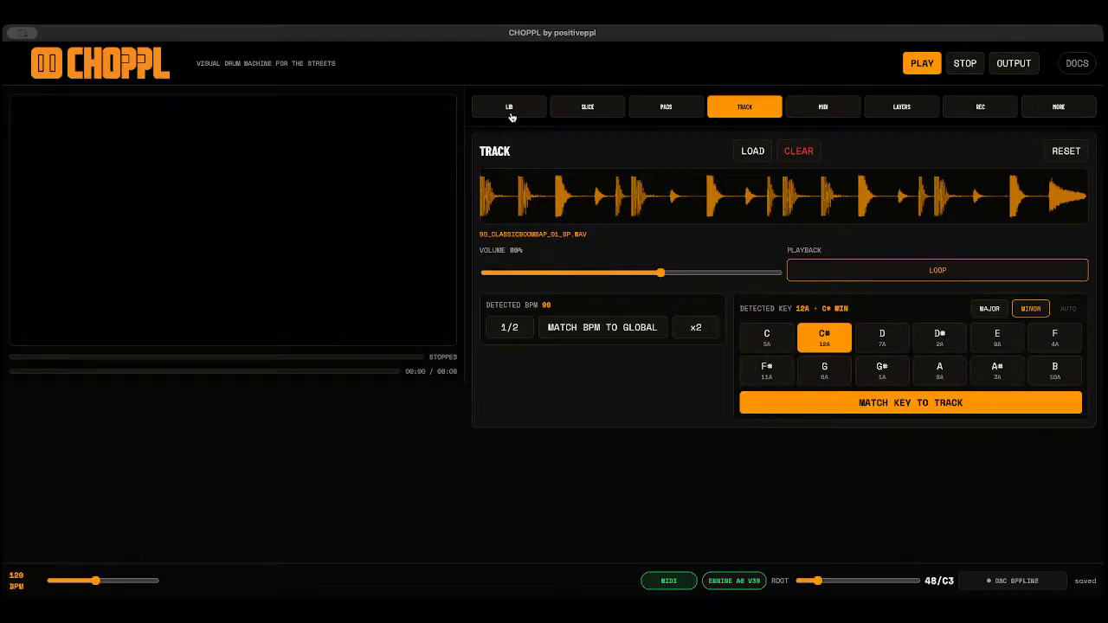
# Swap the video of pad 13 for the 6.57 s "bird phone line" clip in the library's first row.
pyautogui.click(680, 111)
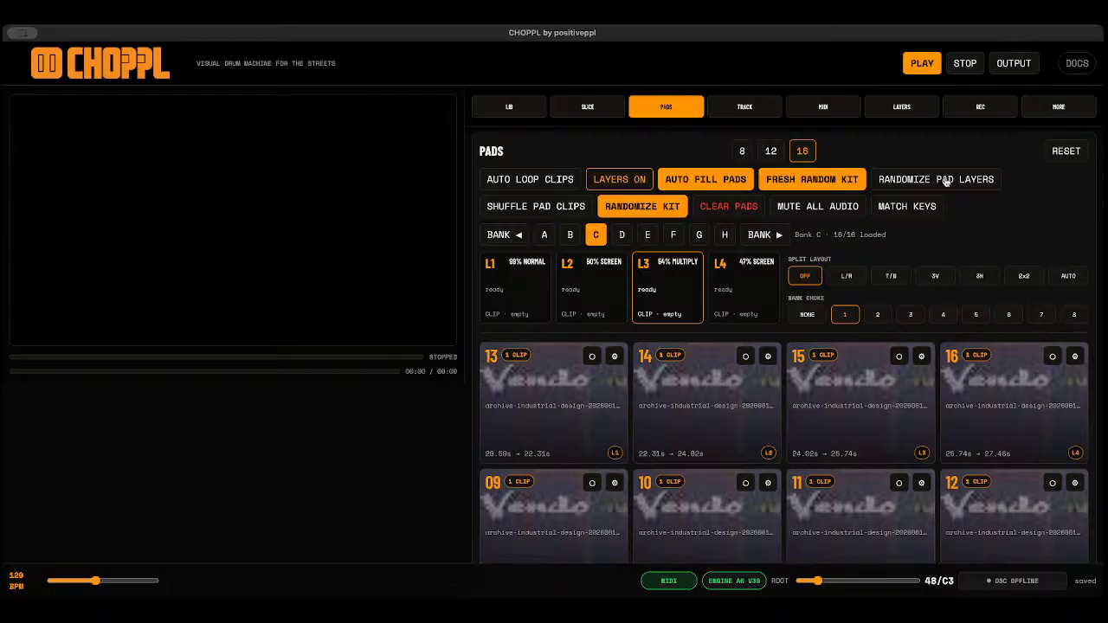
pyautogui.scroll(-3, 860, 404)
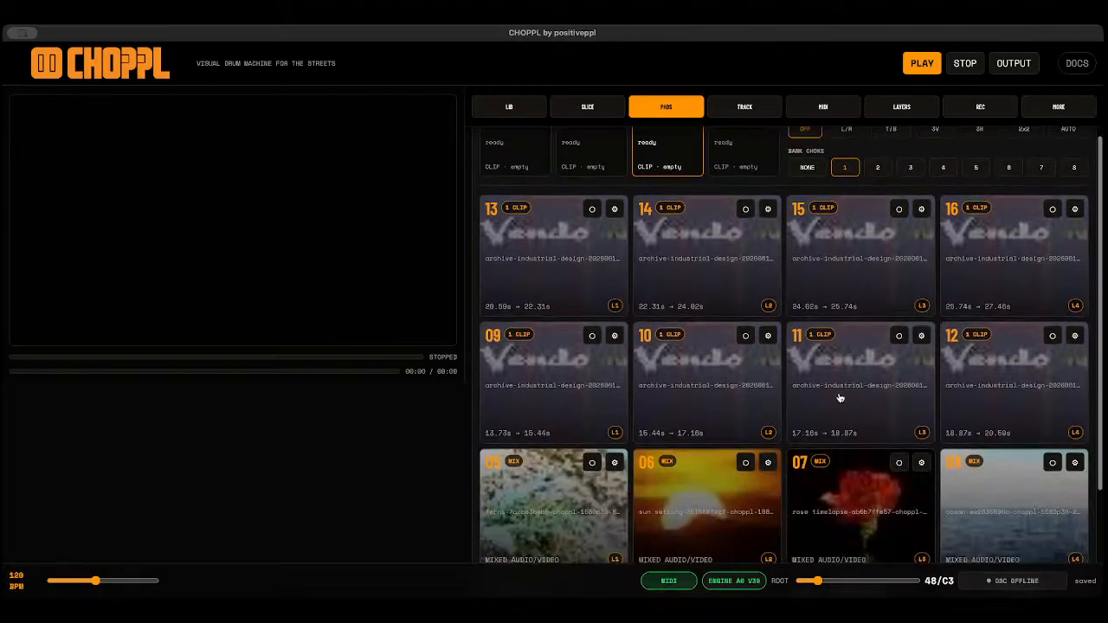
pyautogui.click(614, 229)
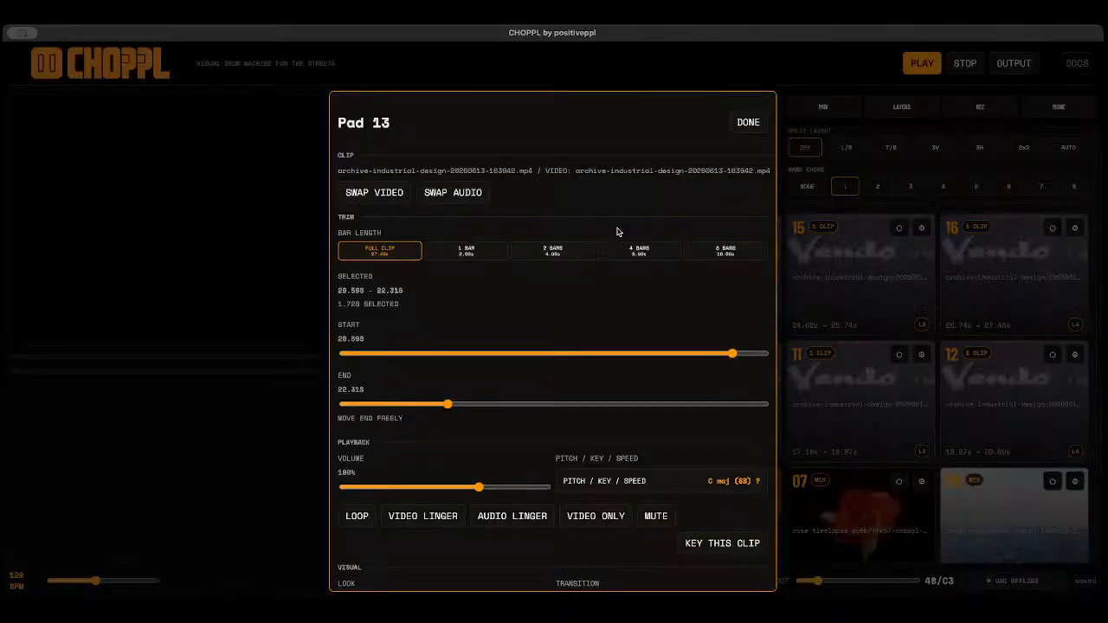
pyautogui.click(367, 192)
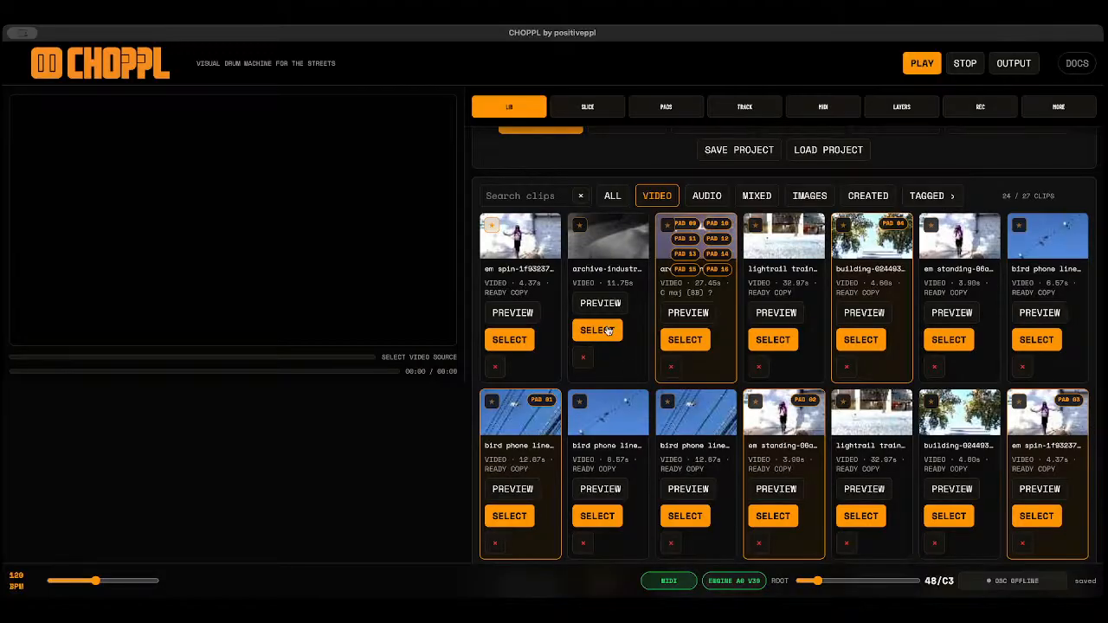
pyautogui.click(1026, 343)
# Swap the video of pad 14 for the "em standing" clip in the library's first row.
pyautogui.click(777, 229)
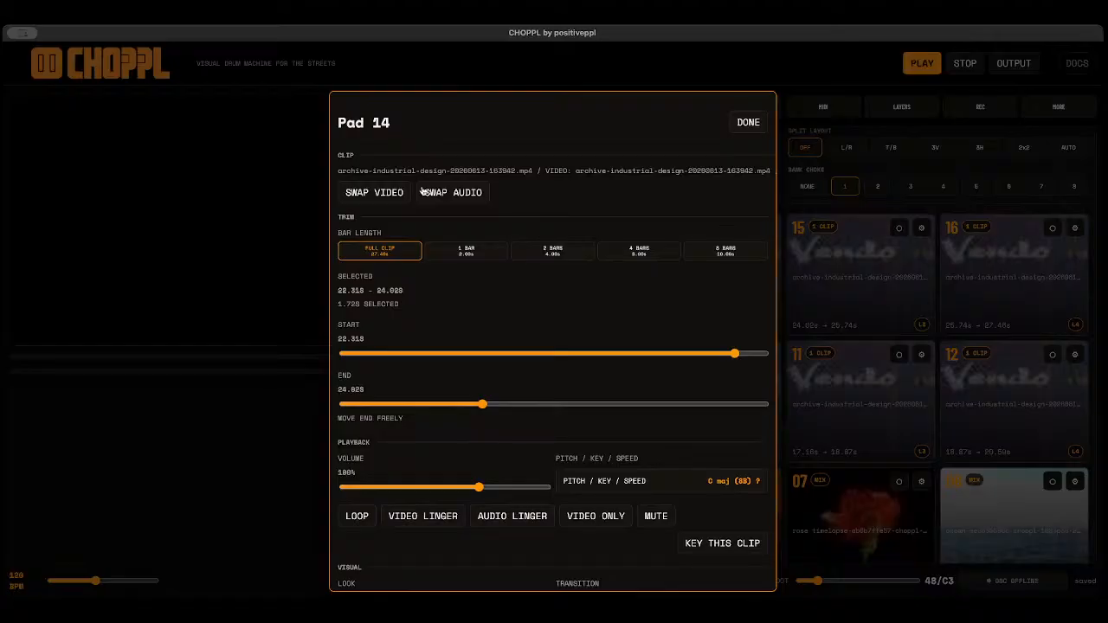
pyautogui.click(394, 192)
pyautogui.click(952, 346)
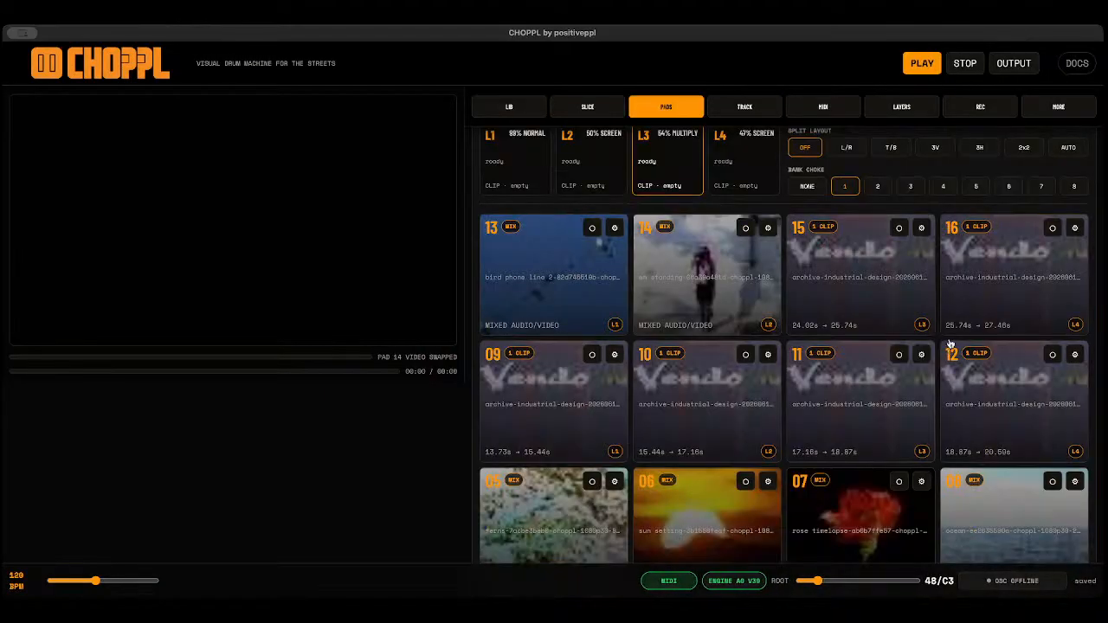
# Swap the video of pad 15 for the third clip in the library's second row, the 12.67 s "bird phone line".
pyautogui.click(922, 228)
pyautogui.click(367, 192)
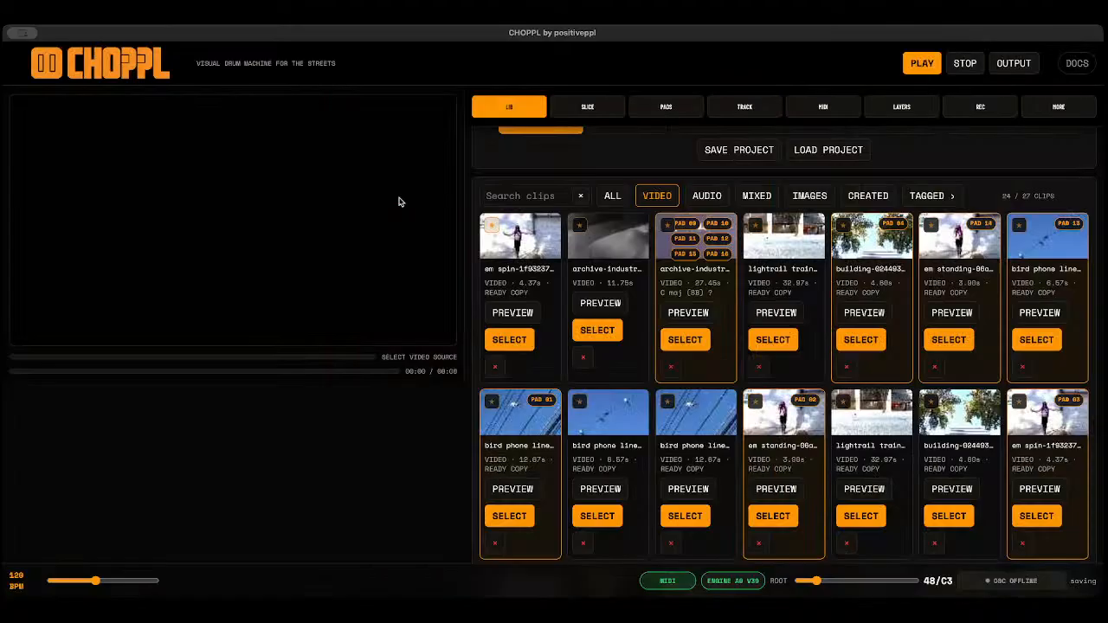
pyautogui.scroll(-1, 568, 464)
pyautogui.click(680, 435)
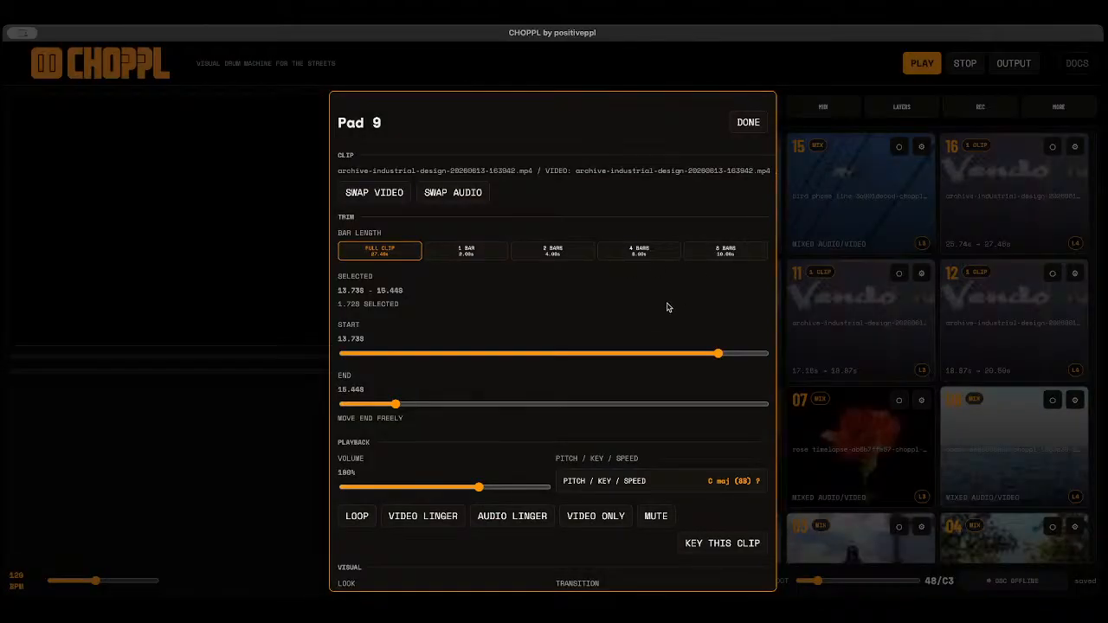
# Swap the video of pad 9 for the "people walking" clip.
pyautogui.scroll(-1, 682, 298)
pyautogui.click(373, 146)
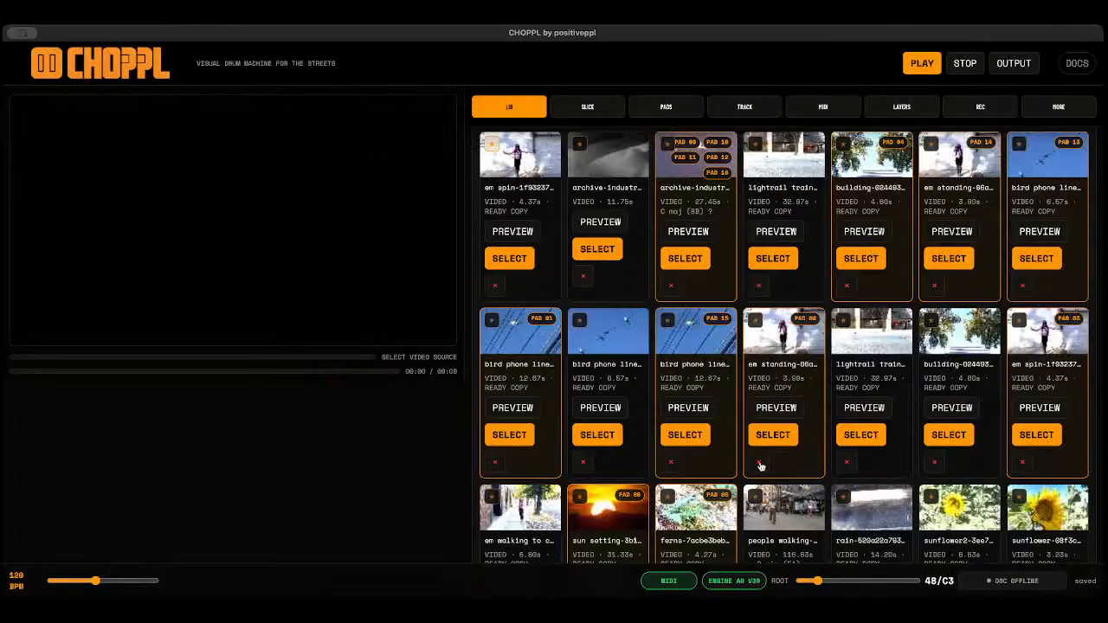
pyautogui.scroll(-2, 751, 456)
pyautogui.click(775, 480)
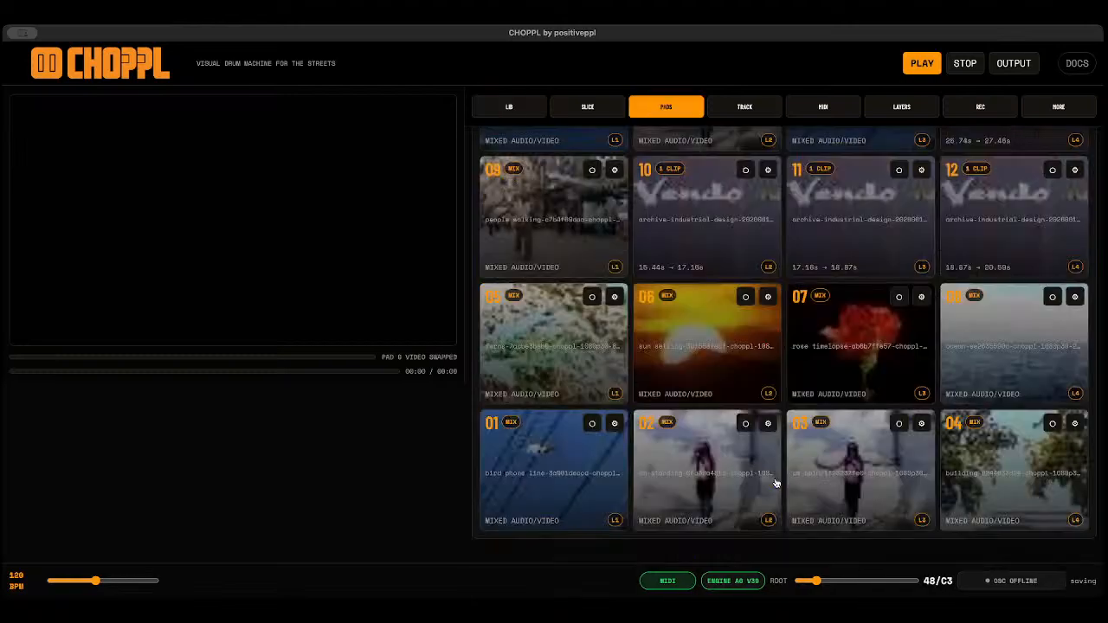
# Swap the video of pad 10 for the "rain" clip in the library's third row.
pyautogui.click(768, 170)
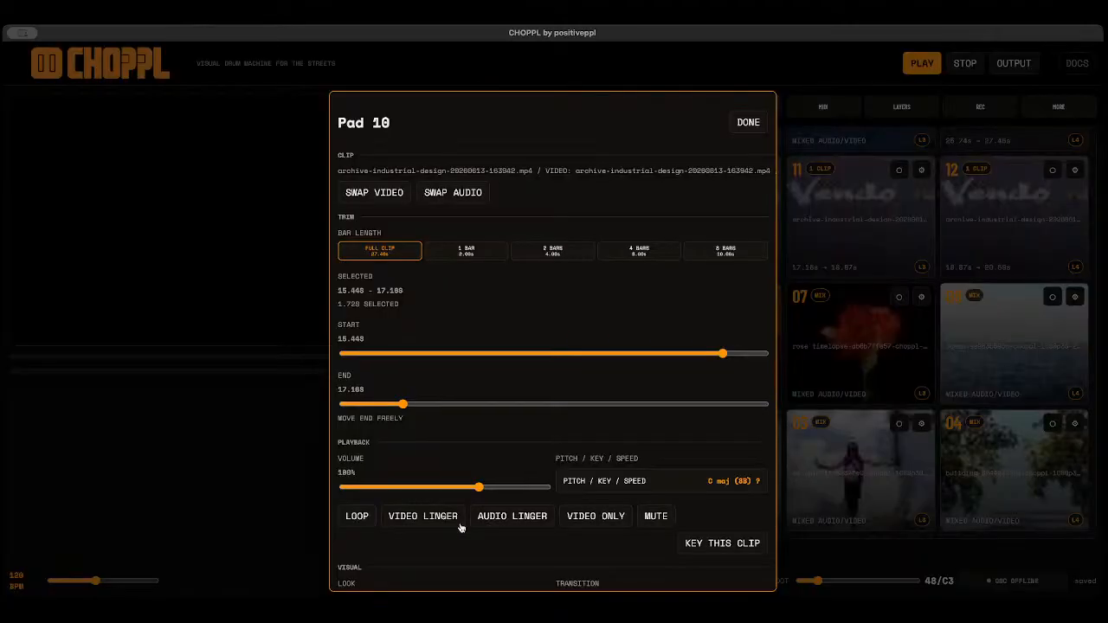
pyautogui.click(384, 198)
pyautogui.scroll(-1, 532, 489)
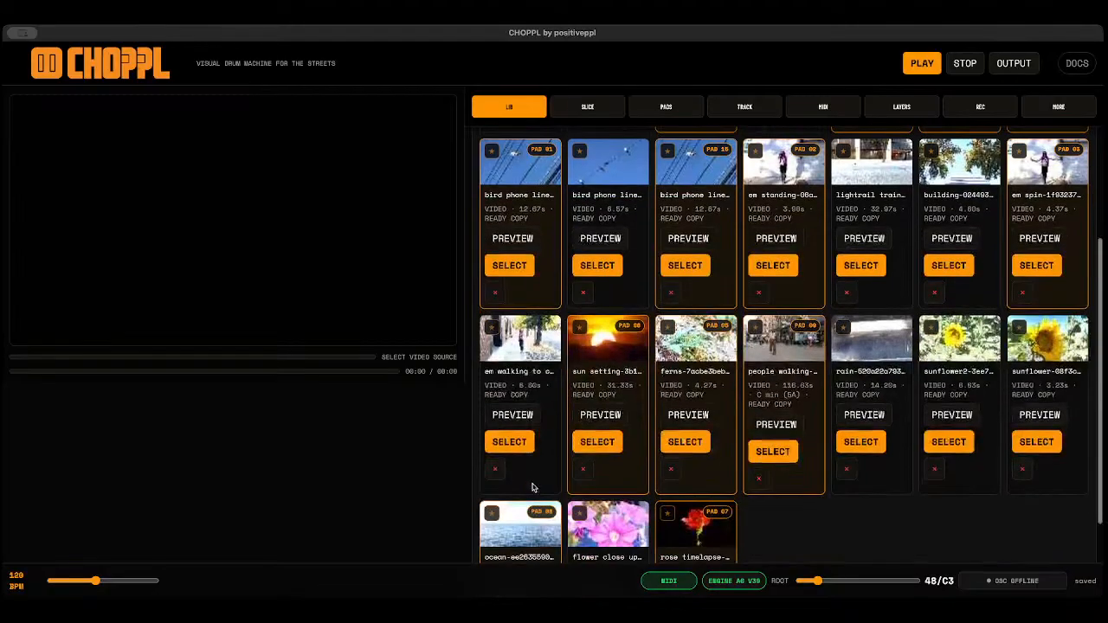
pyautogui.scroll(-1, 526, 480)
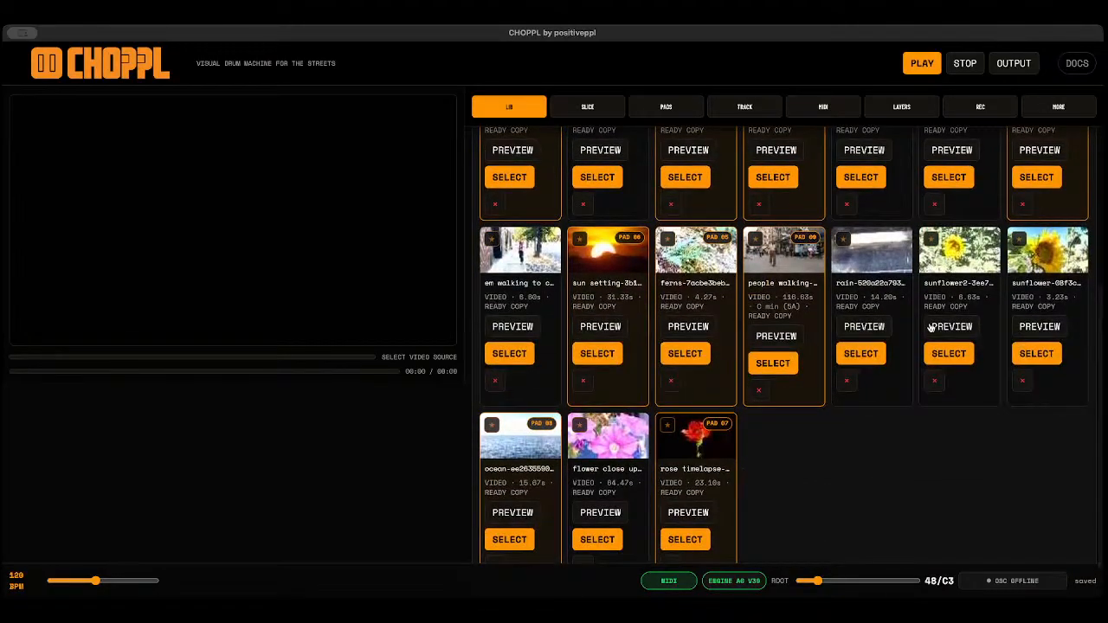
pyautogui.click(864, 353)
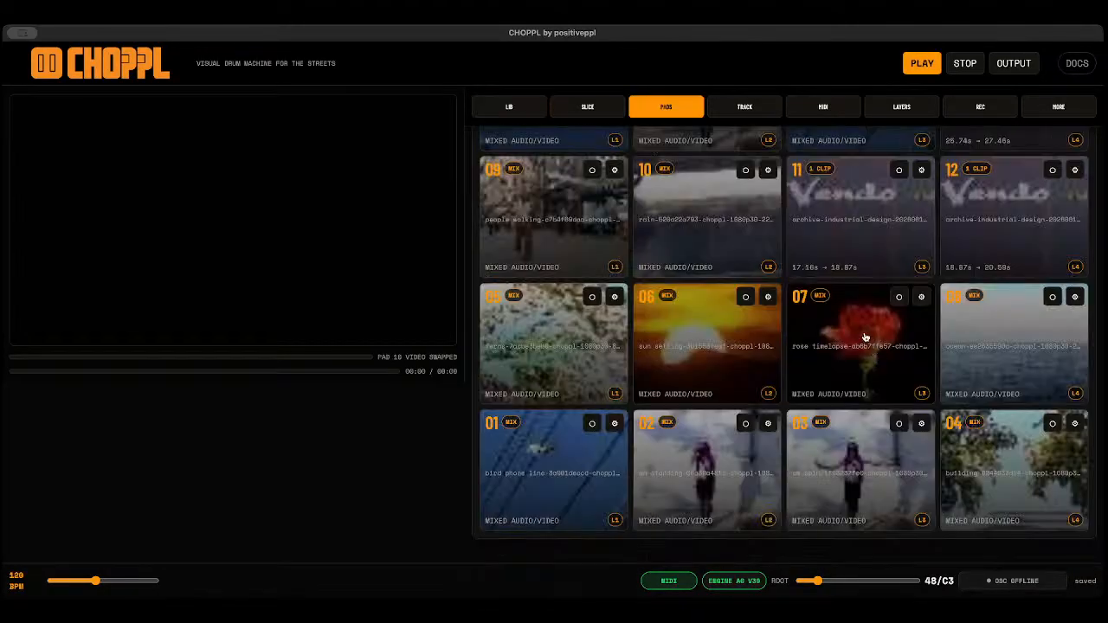
# Swap the video of pad 12 for the "building" clip in the library's second row.
pyautogui.click(1074, 169)
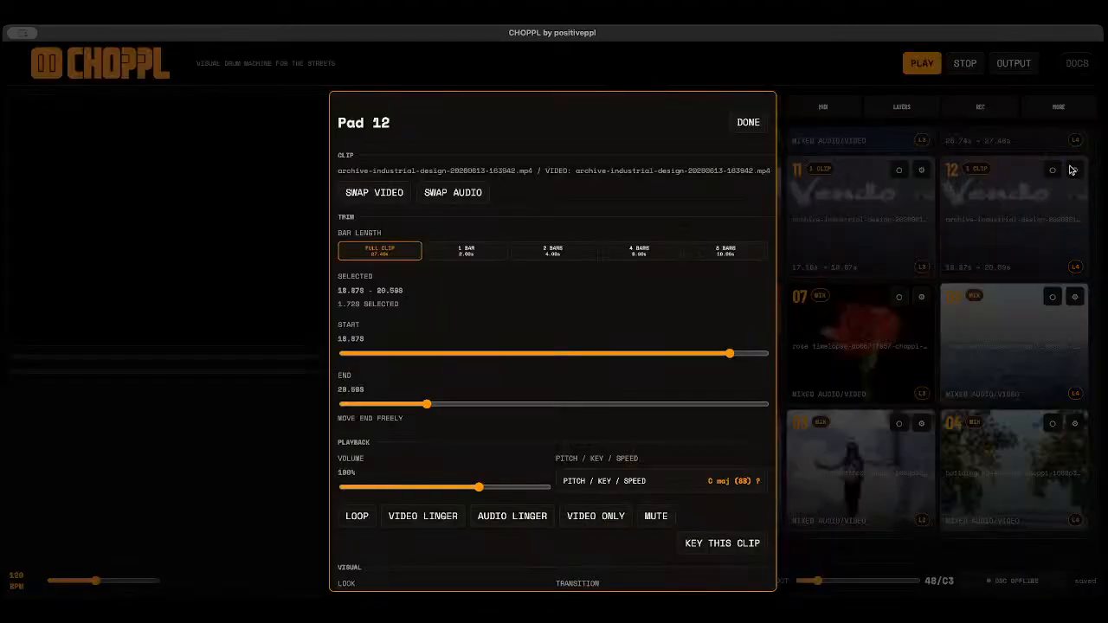
pyautogui.click(380, 194)
pyautogui.click(949, 332)
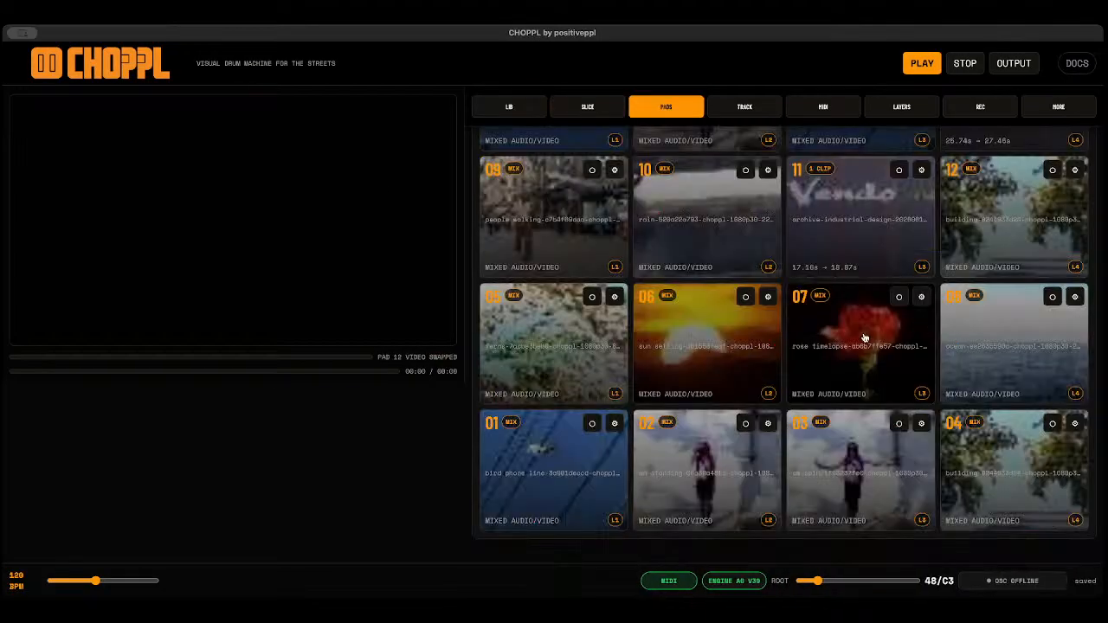
# Swap the video of pad 11 for the "lightrail train" clip in the library's second row.
pyautogui.scroll(1, 915, 282)
pyautogui.click(920, 231)
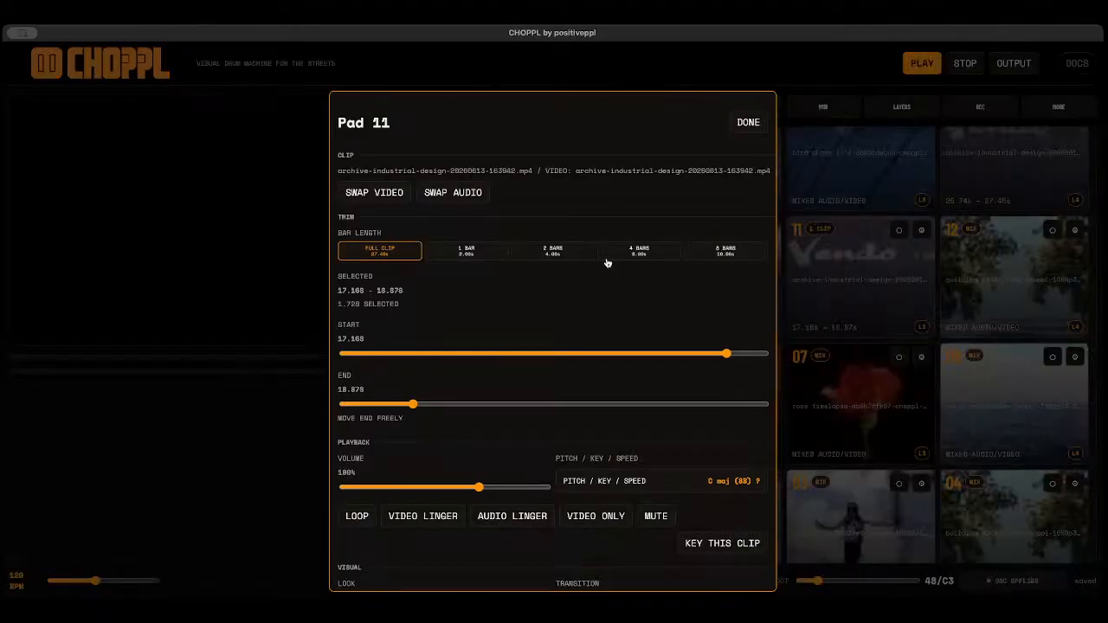
pyautogui.click(379, 194)
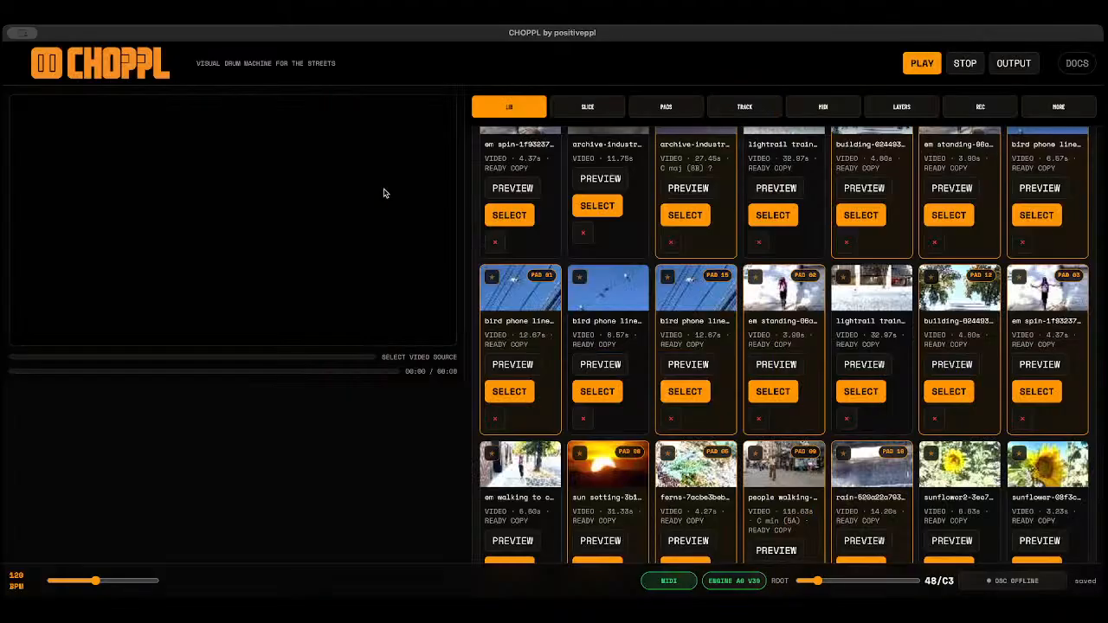
pyautogui.click(866, 392)
pyautogui.scroll(1, 895, 430)
pyautogui.click(1074, 199)
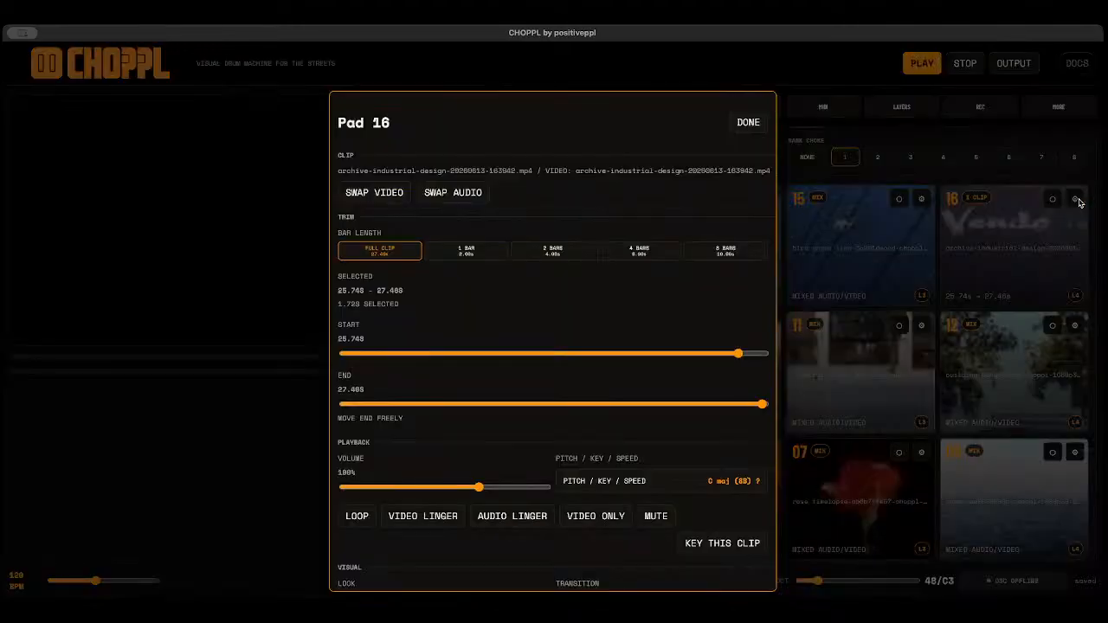
pyautogui.click(968, 227)
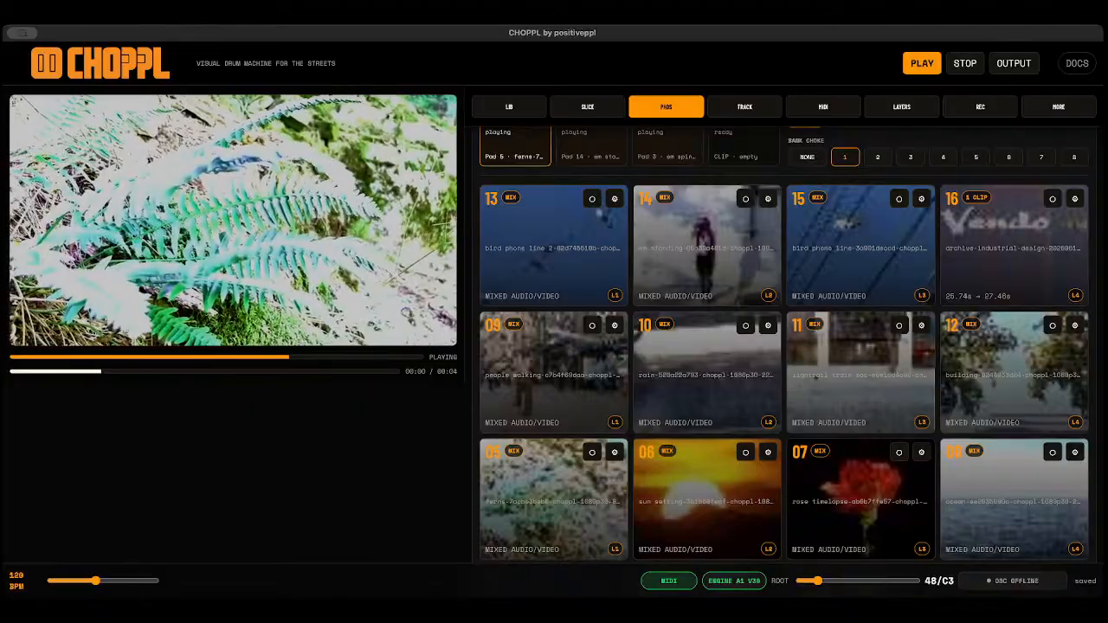
# Stop the pad playback and load the film "Europe At Your Window" from the Prelinger archive results for "industrial design".
pyautogui.click(964, 63)
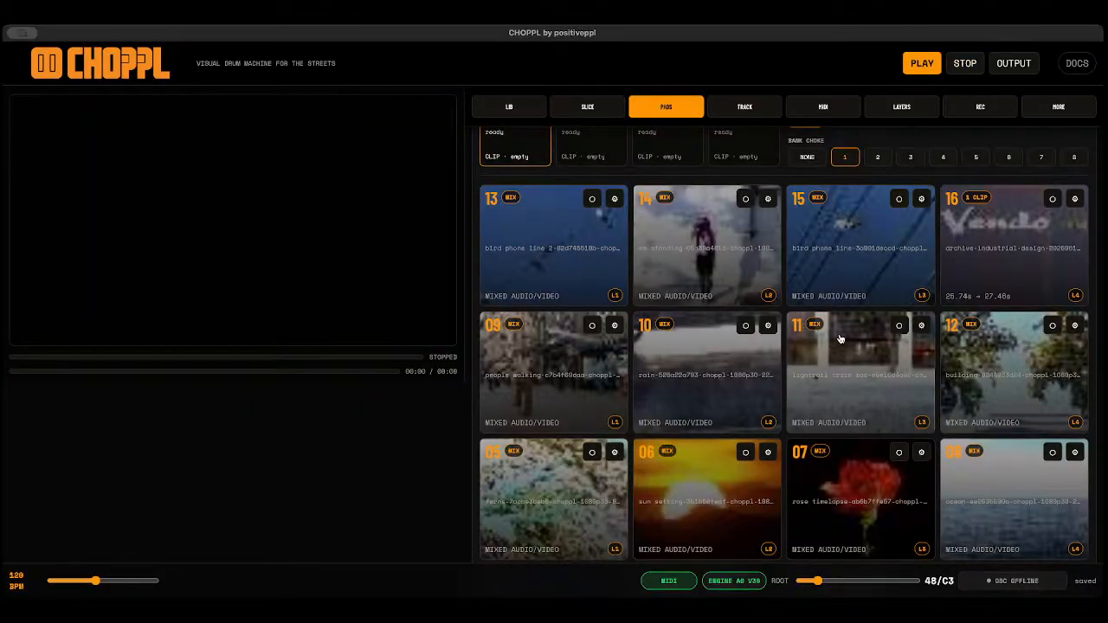
pyautogui.scroll(4, 839, 339)
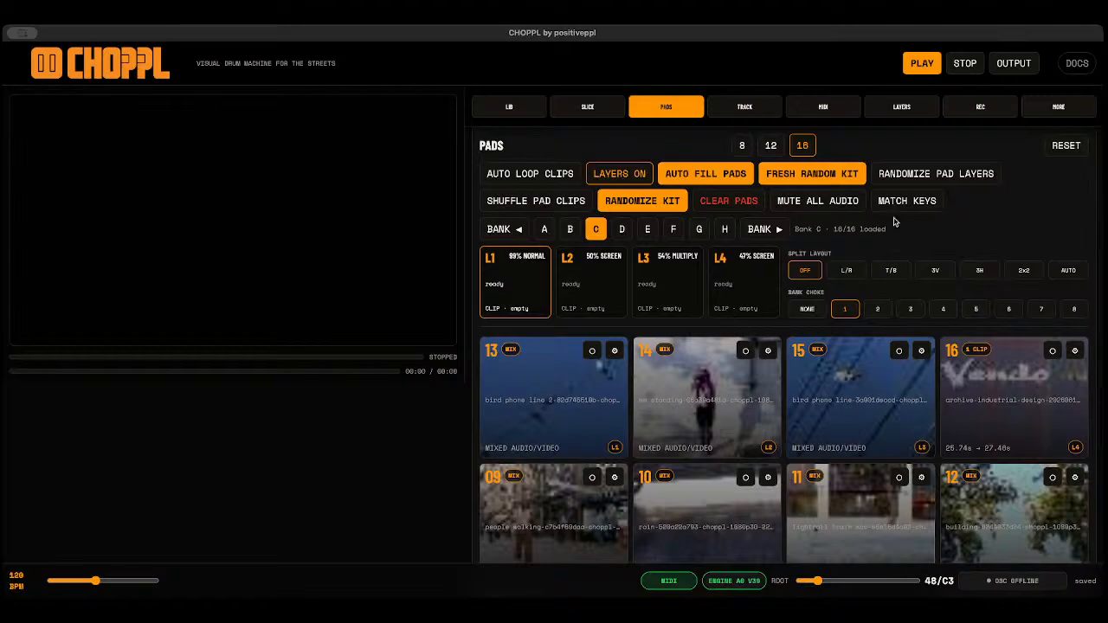
pyautogui.scroll(1, 782, 322)
pyautogui.click(512, 107)
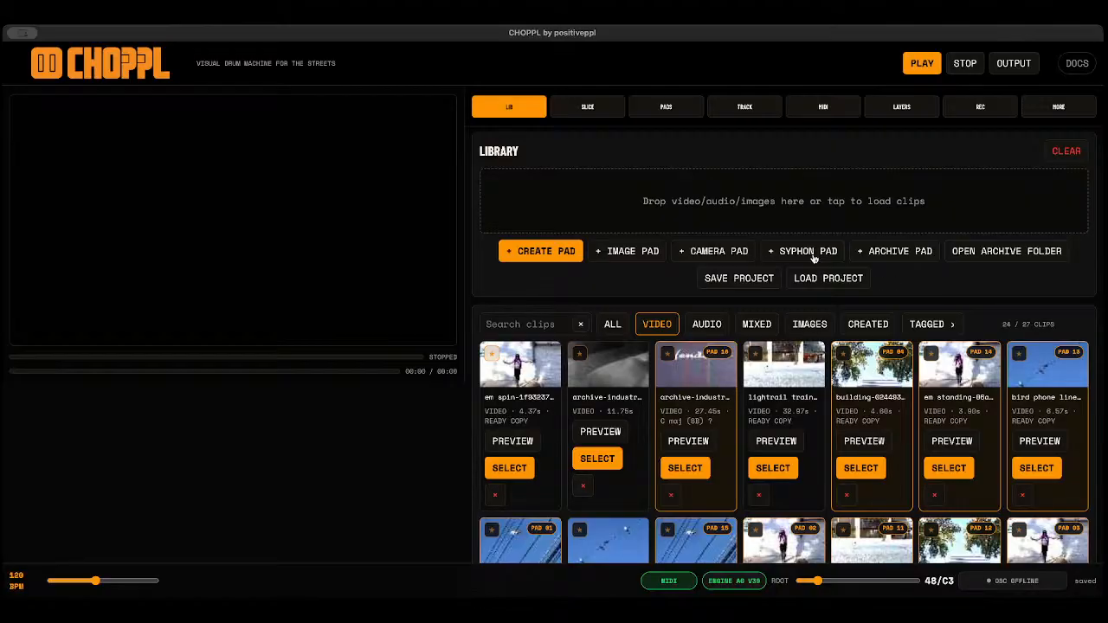
pyautogui.click(889, 252)
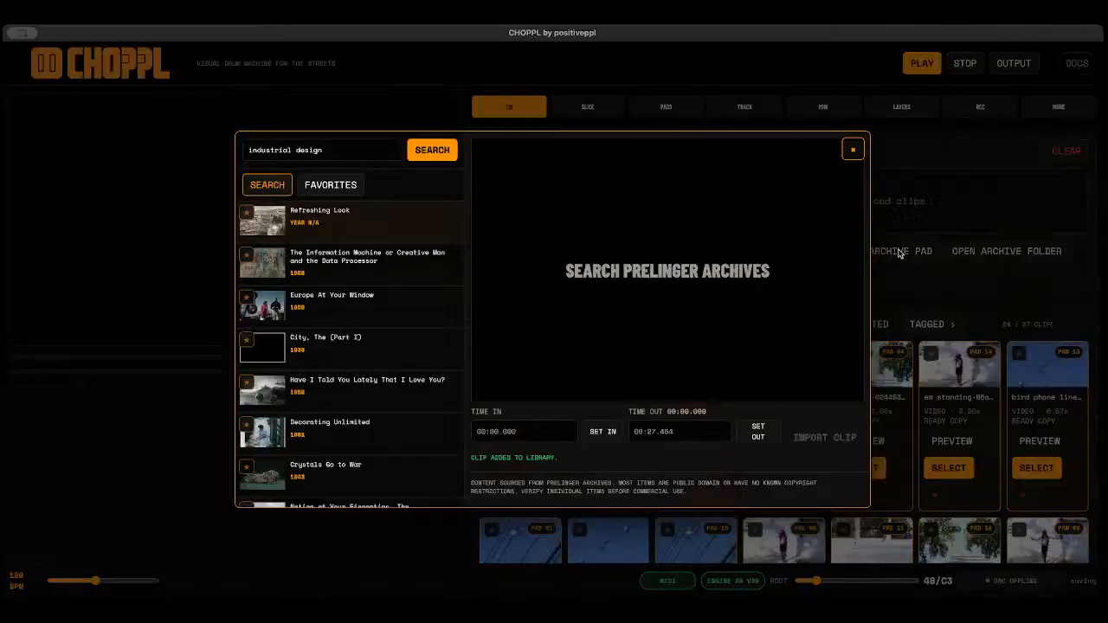
pyautogui.scroll(-1, 364, 283)
pyautogui.click(363, 283)
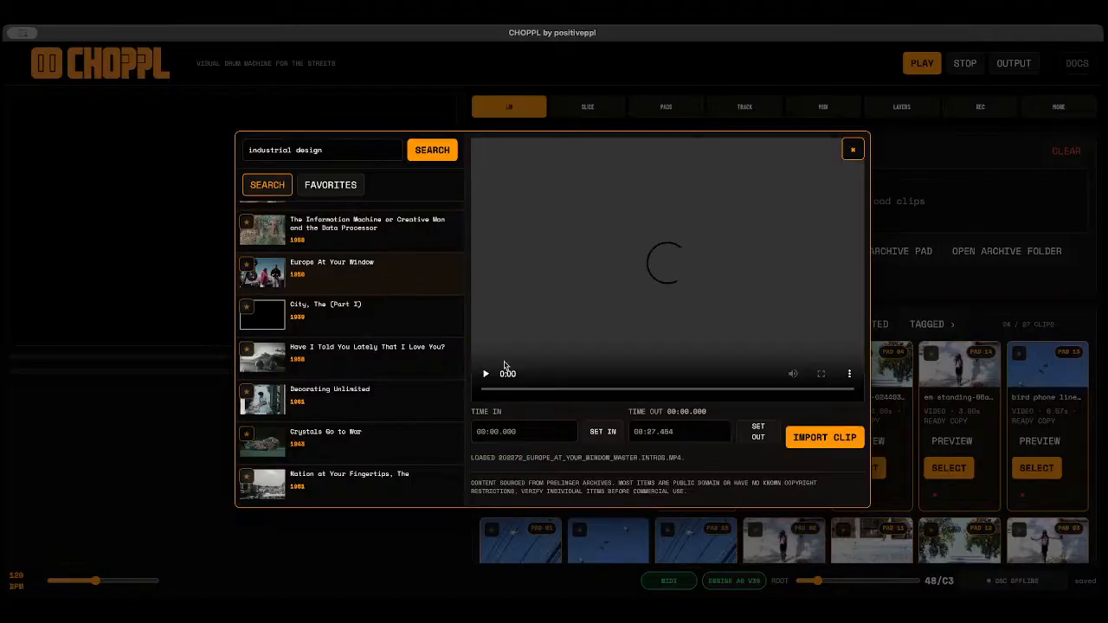
# Preview "Europe At Your Window" at several points up to about 18:43, setting its in point to 02:11.622 along the way.
pyautogui.click(510, 390)
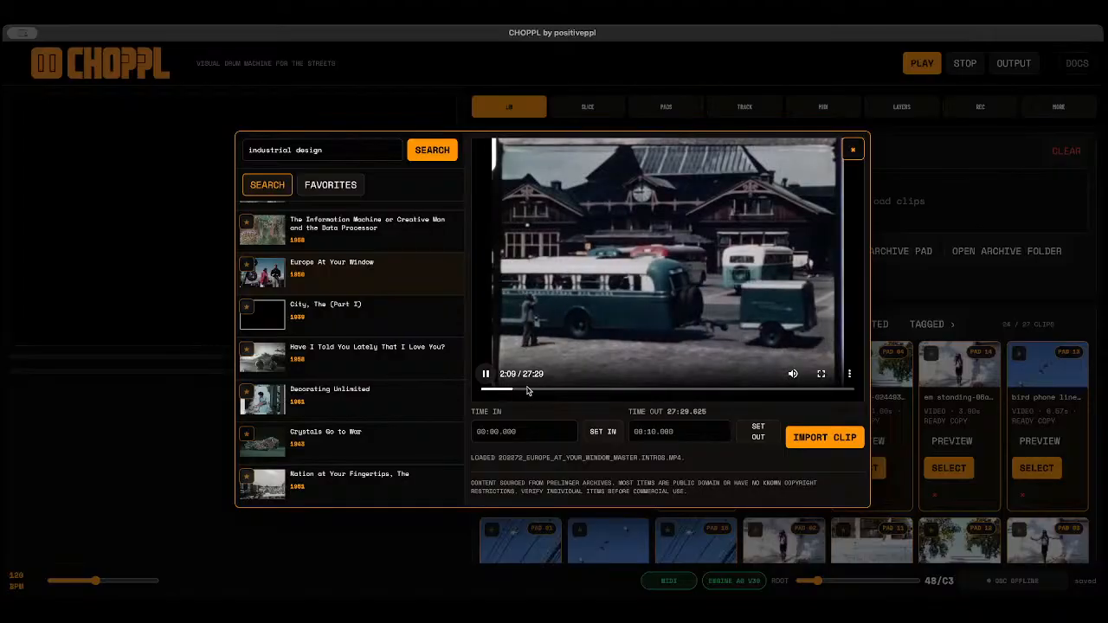
pyautogui.click(603, 437)
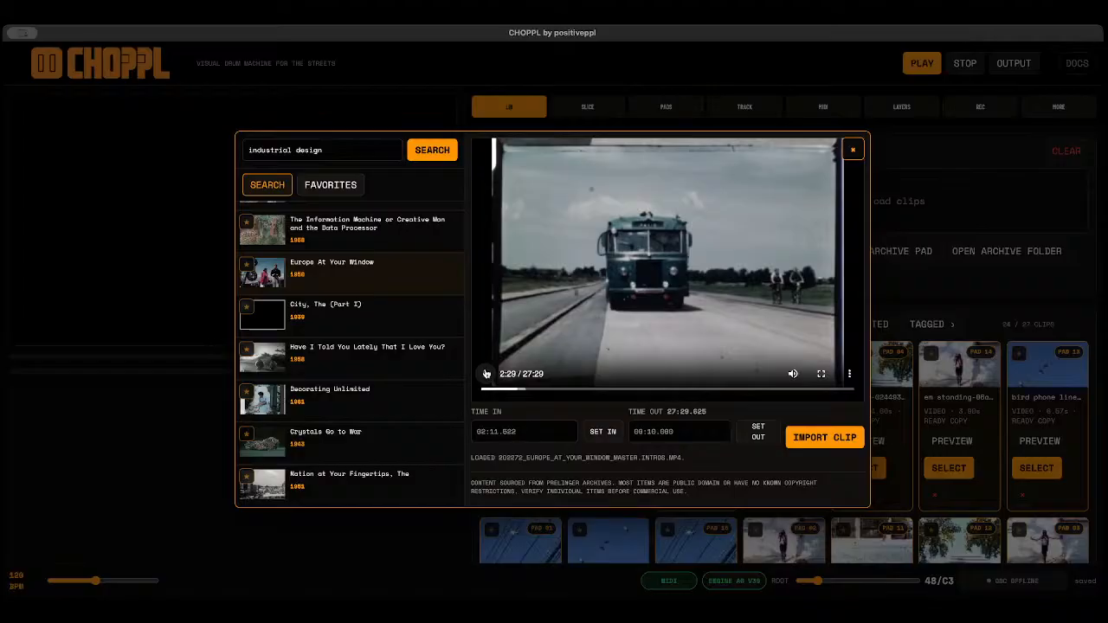
pyautogui.click(639, 390)
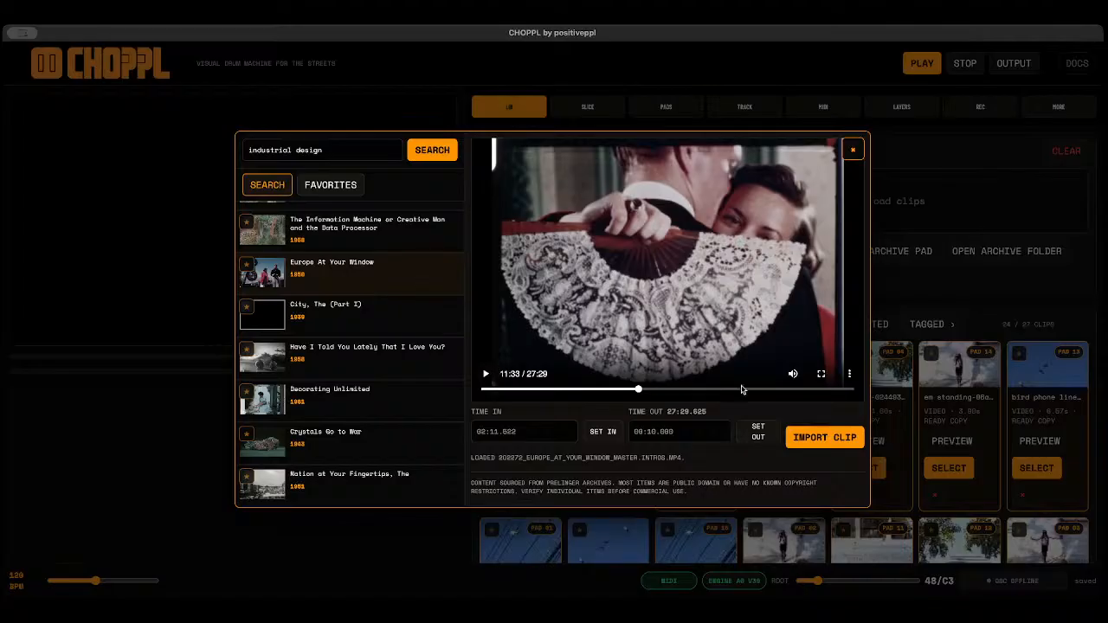
pyautogui.click(485, 378)
pyautogui.click(674, 390)
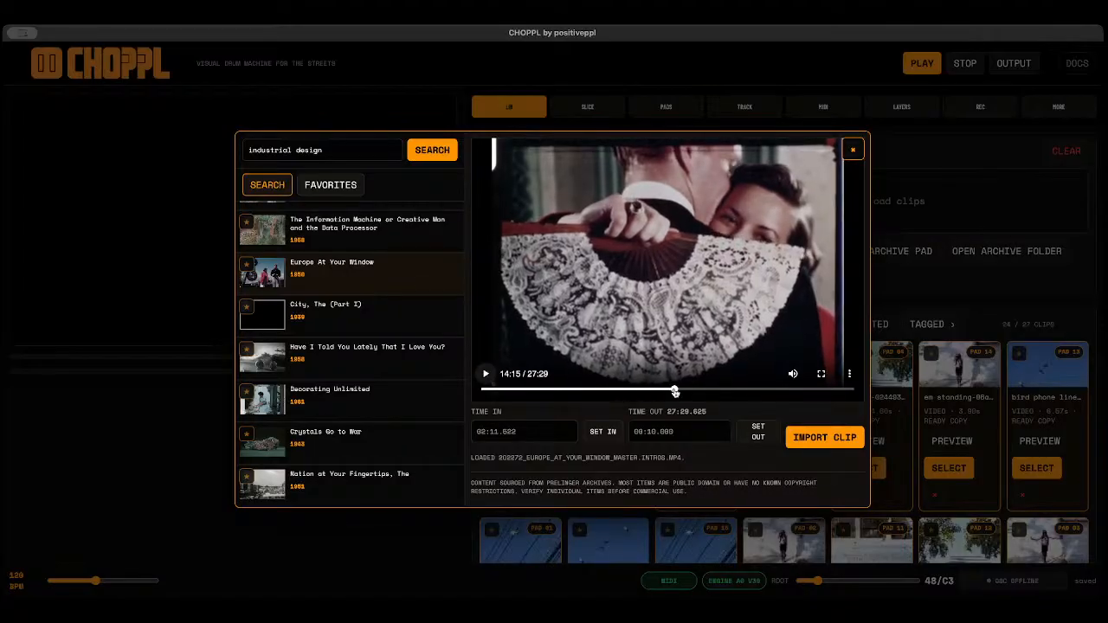
pyautogui.click(732, 391)
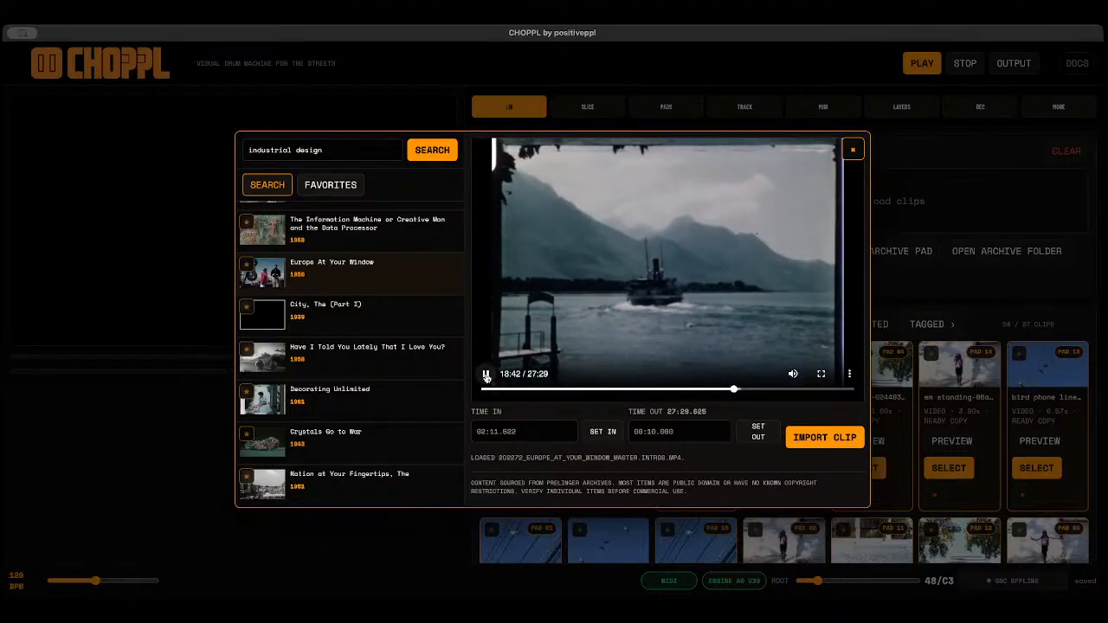
pyautogui.click(485, 375)
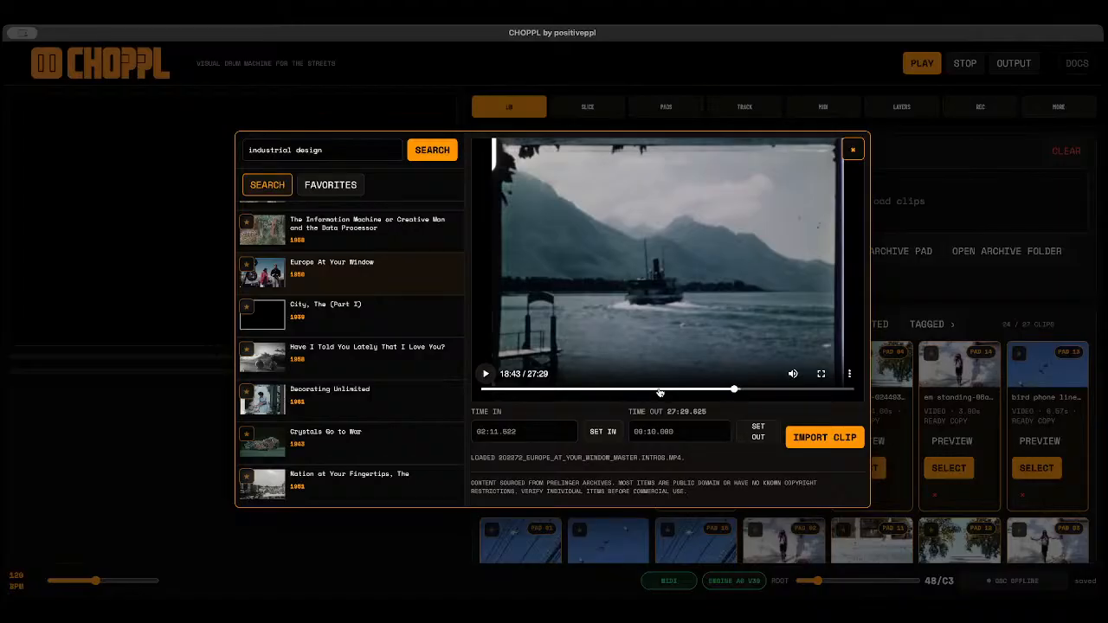
# Load the "Atom Bomb" film from the archive results and preview its opening seconds.
pyautogui.scroll(-3, 365, 400)
pyautogui.click(361, 421)
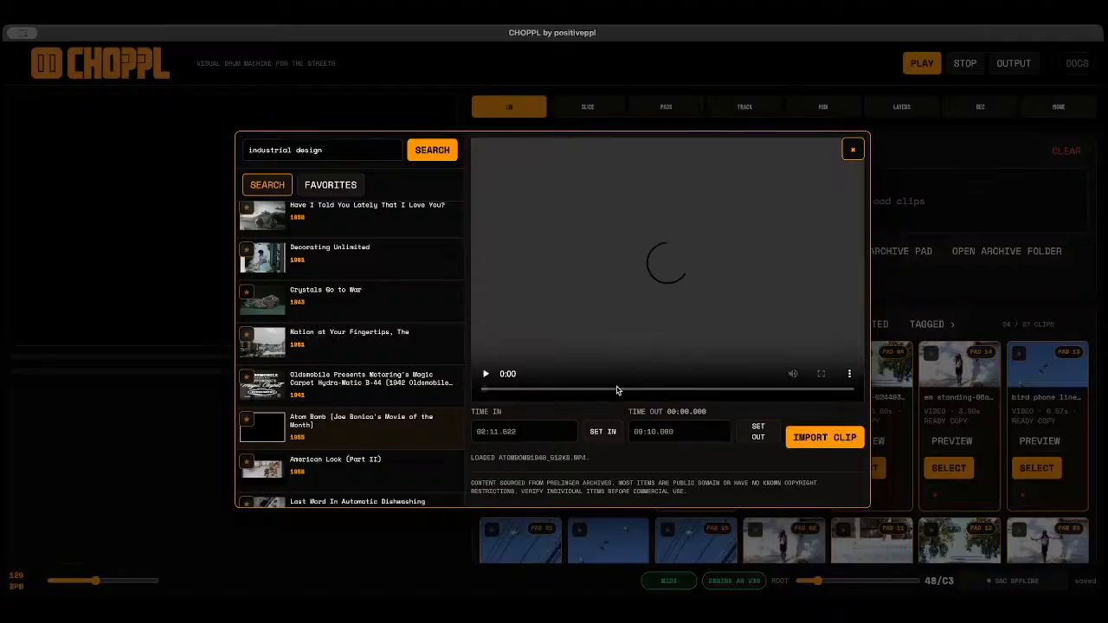
pyautogui.click(486, 376)
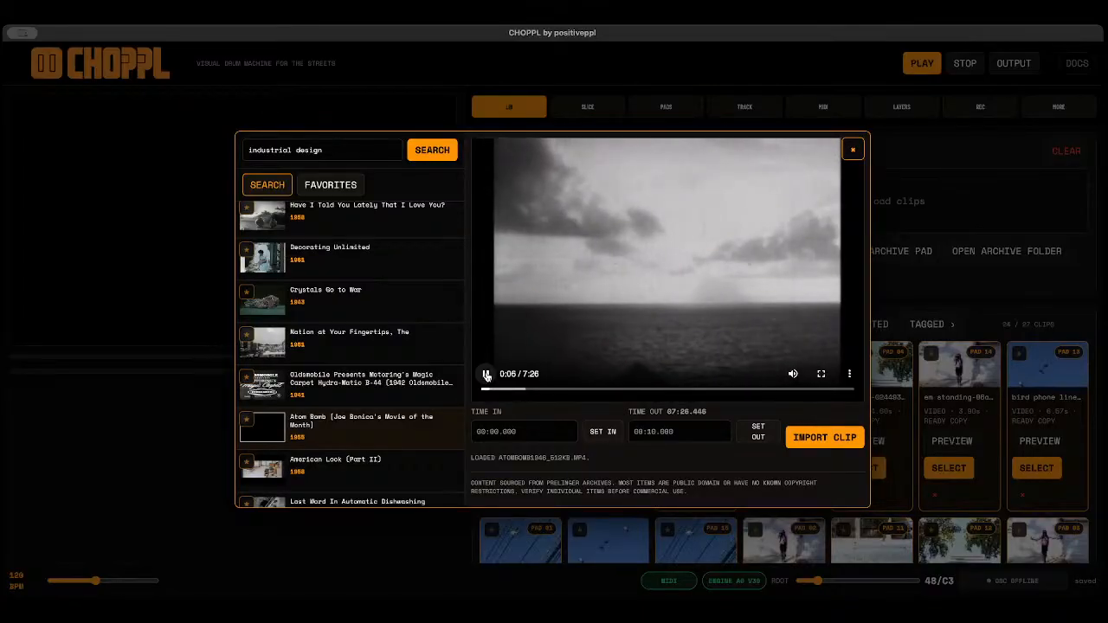
# Load "Last Word In Automatic Dishwashing" from the archive results, preview it around 12:31 and set the in point there.
pyautogui.scroll(-3, 367, 433)
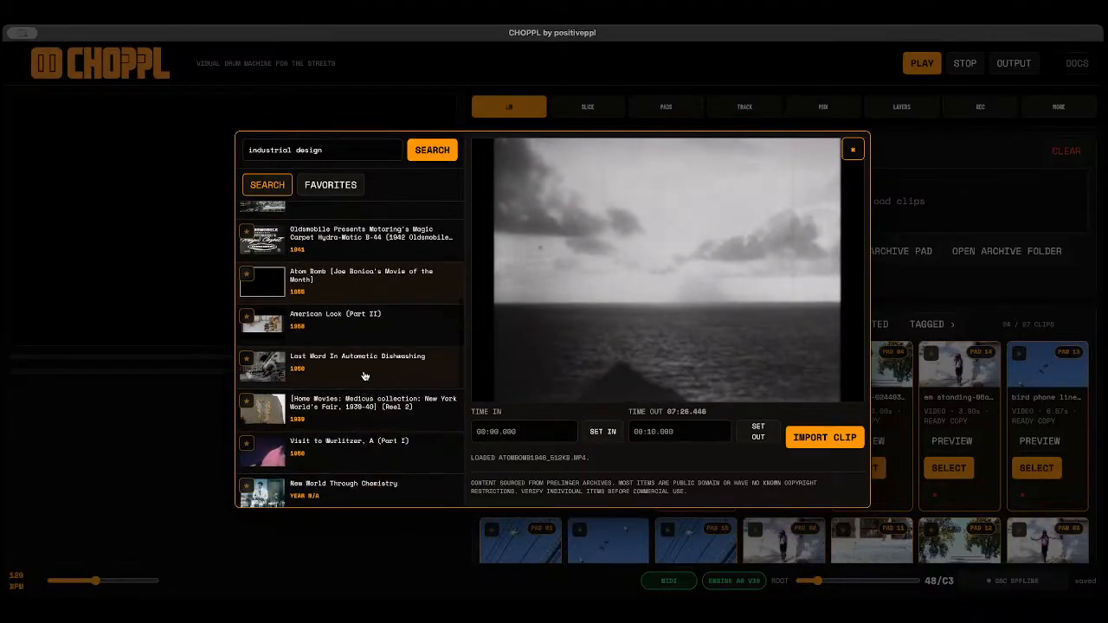
pyautogui.click(366, 378)
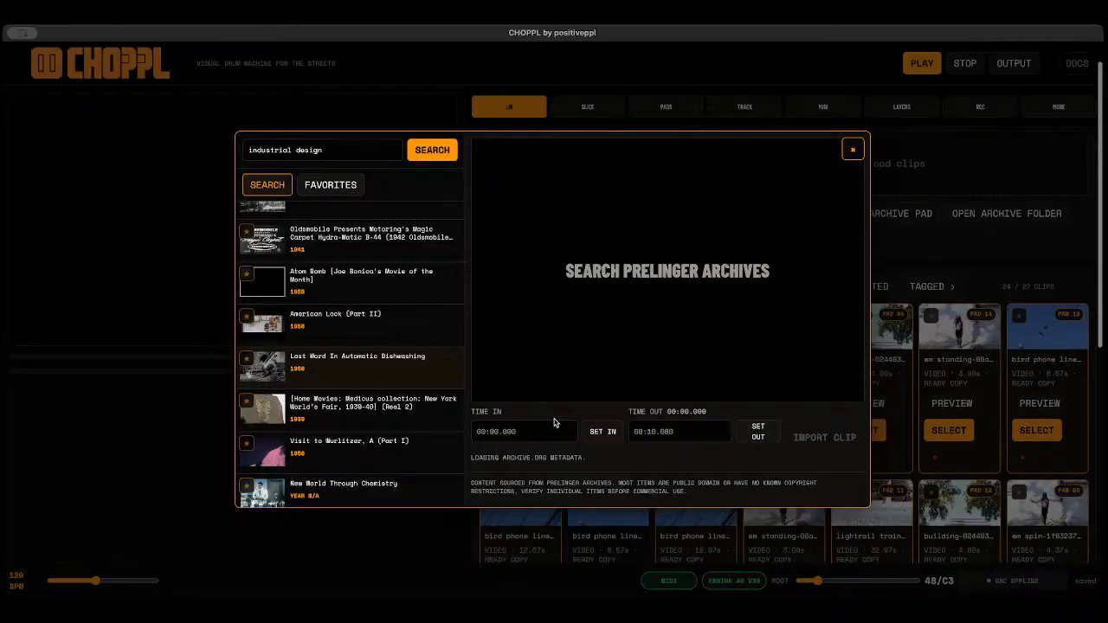
pyautogui.scroll(-1, 423, 441)
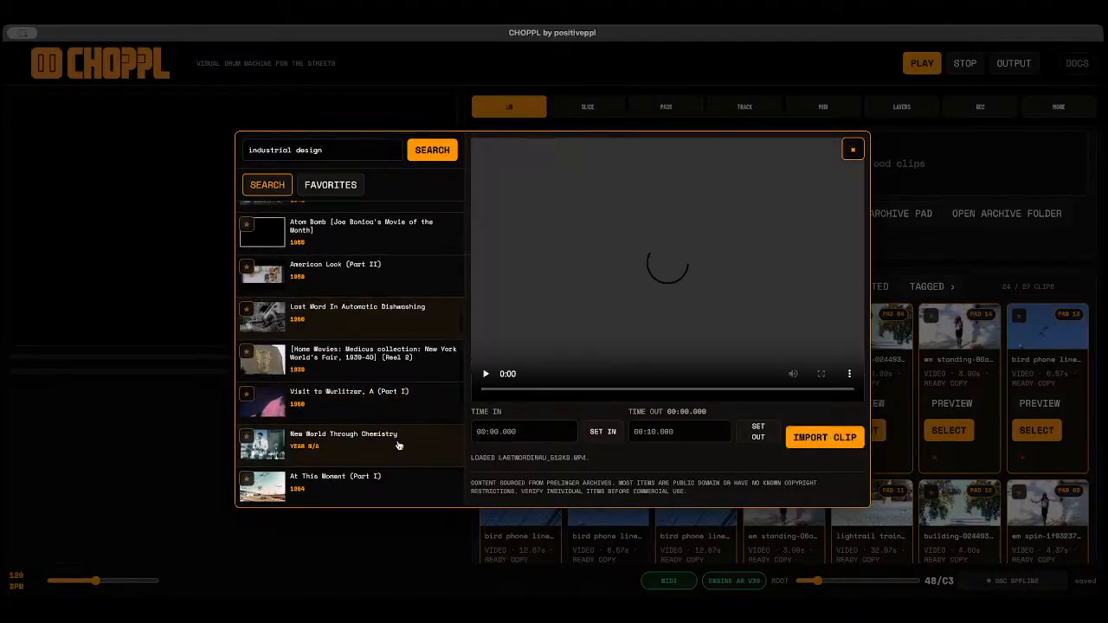
pyautogui.scroll(-1, 398, 445)
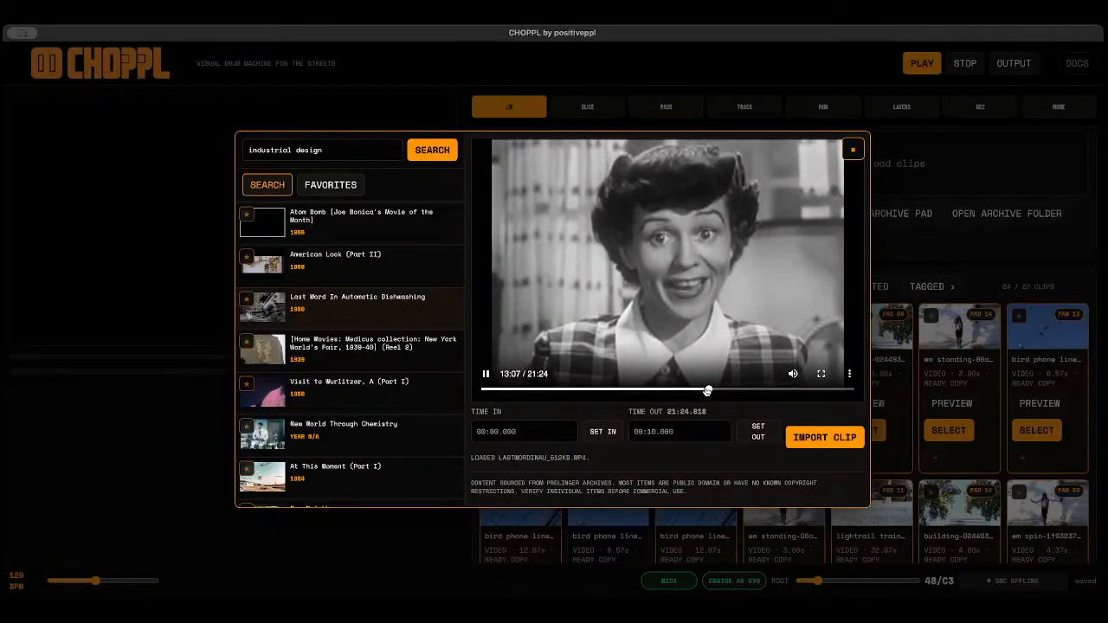
pyautogui.moveTo(707, 391); pyautogui.dragTo(705, 391)
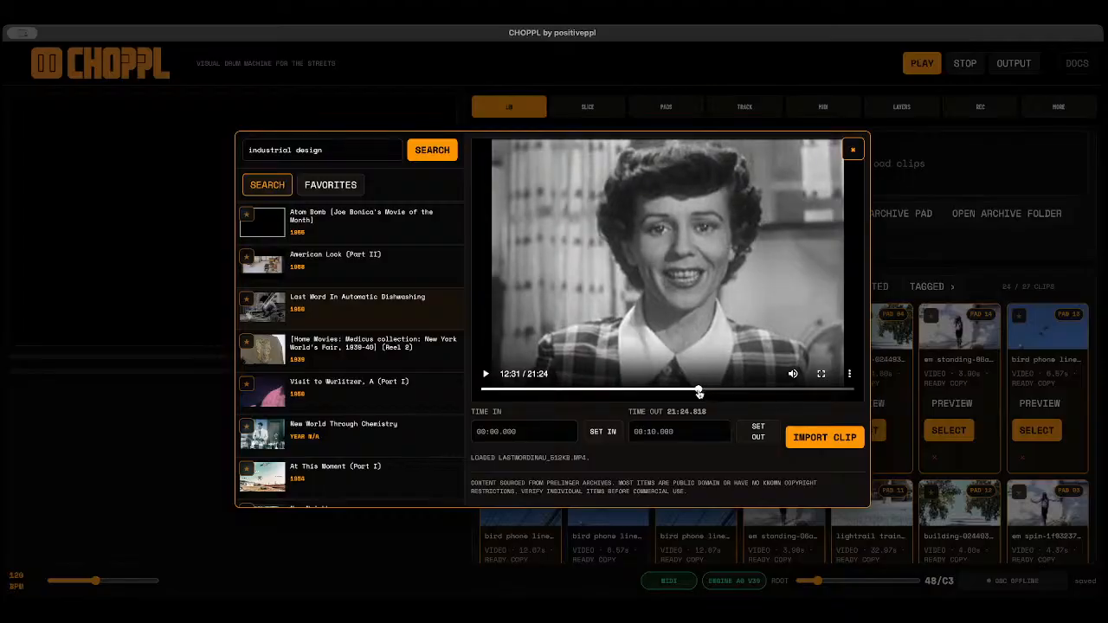
pyautogui.click(698, 390)
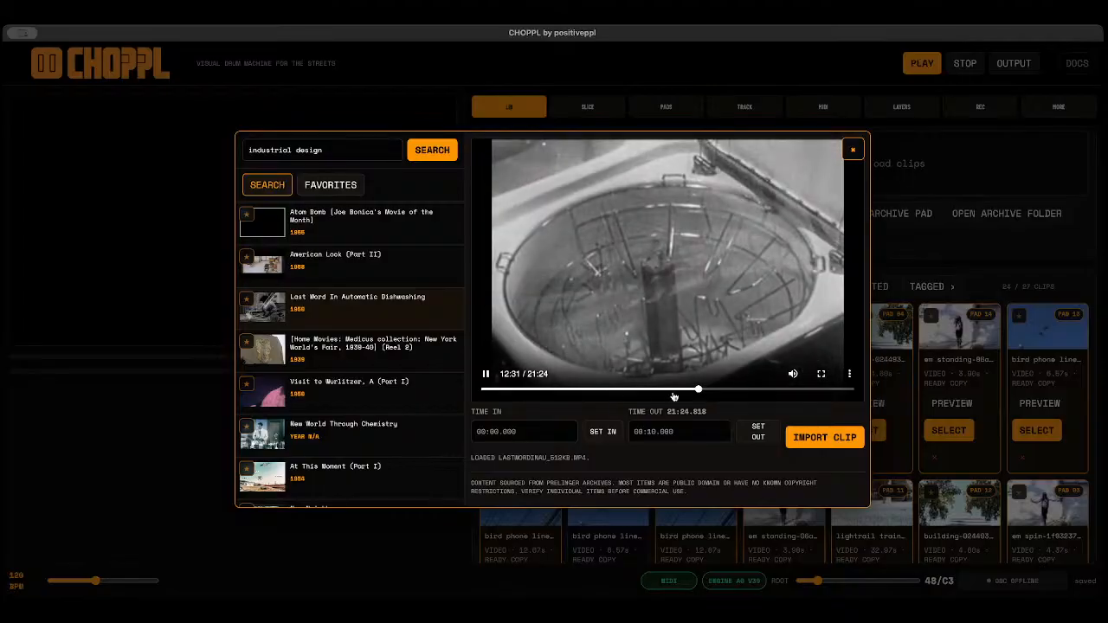
pyautogui.click(603, 431)
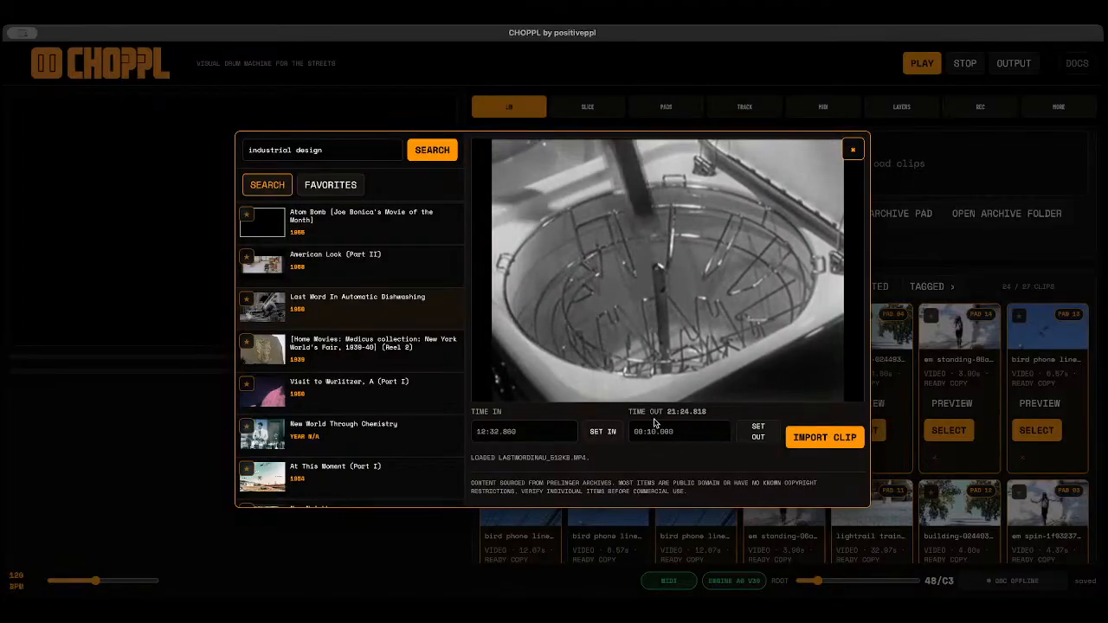
# Load "Visit to Wurlitzer, A (Part I)" and preview it at several points up to about 14:53.
pyautogui.click(381, 395)
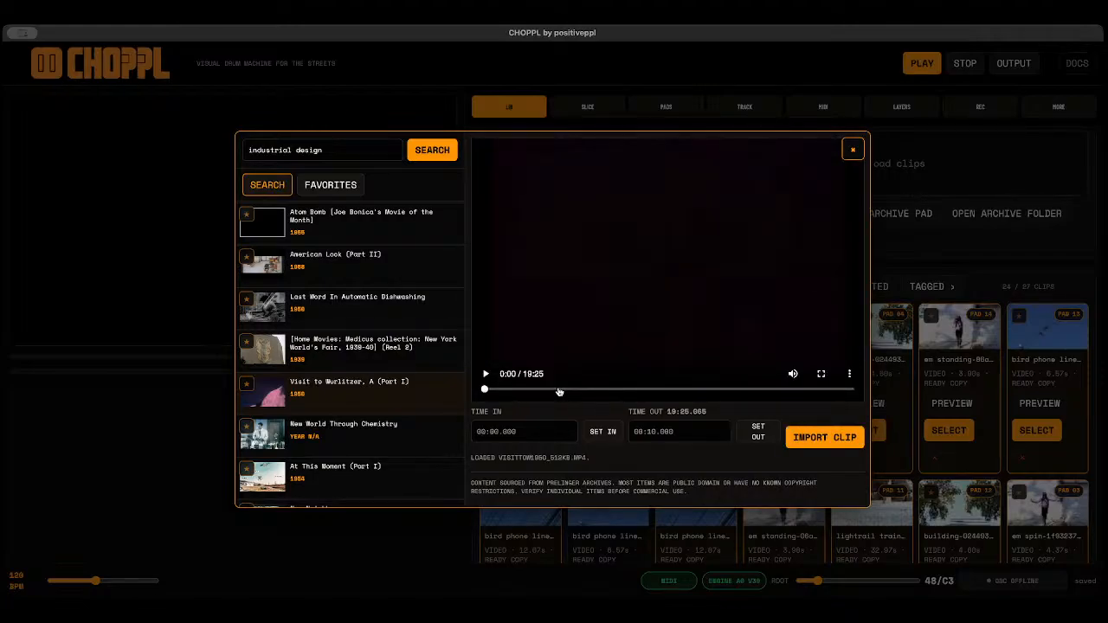
pyautogui.click(559, 390)
pyautogui.click(592, 302)
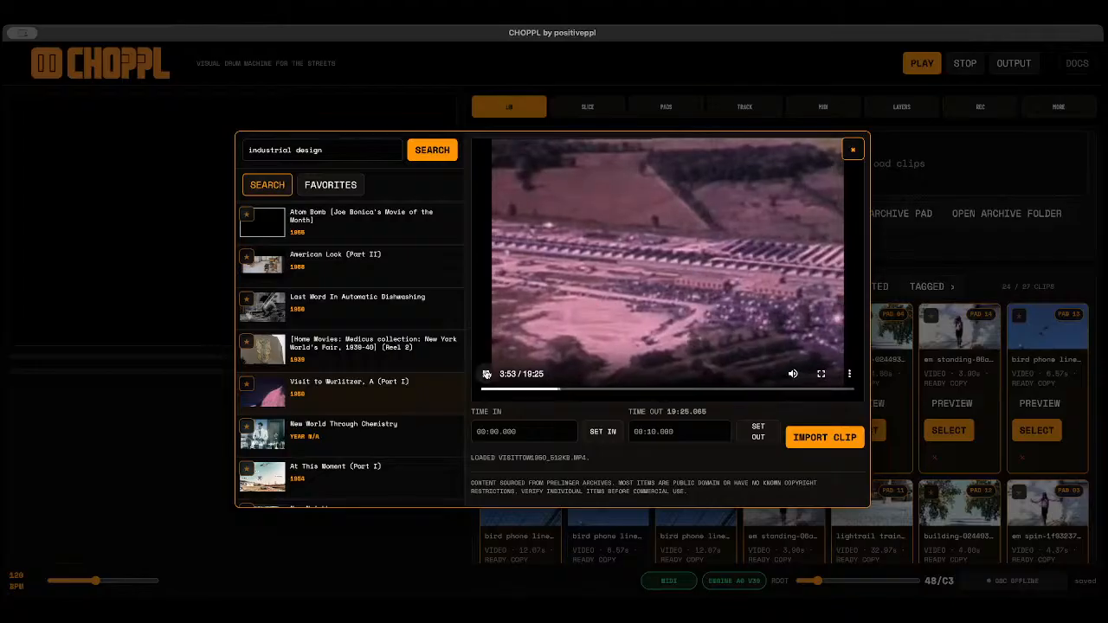
pyautogui.click(654, 390)
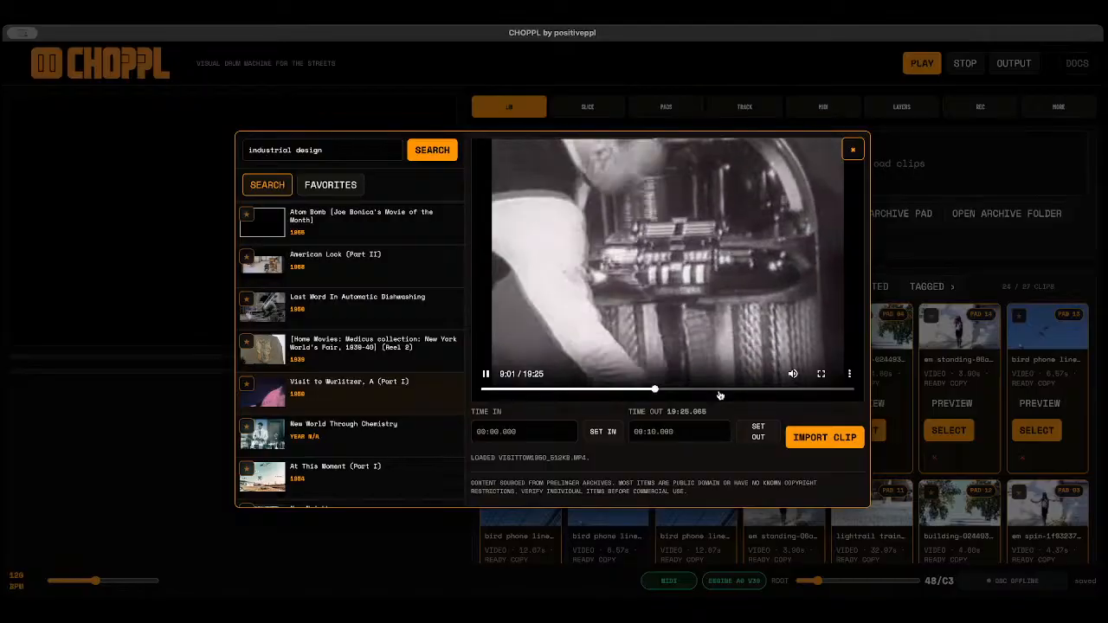
pyautogui.click(719, 389)
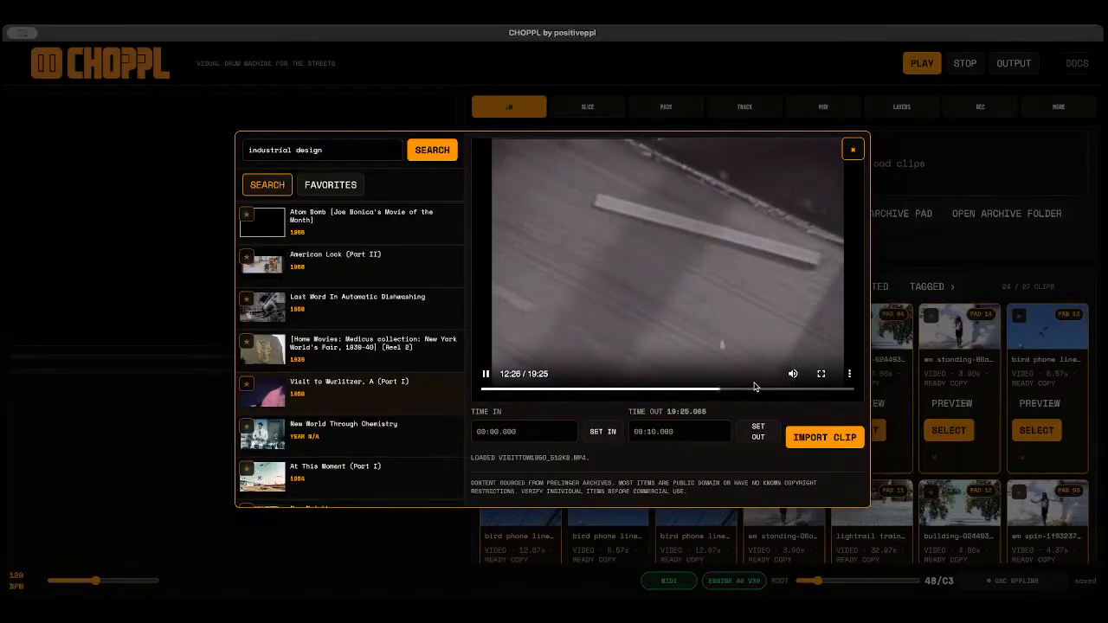
pyautogui.click(765, 389)
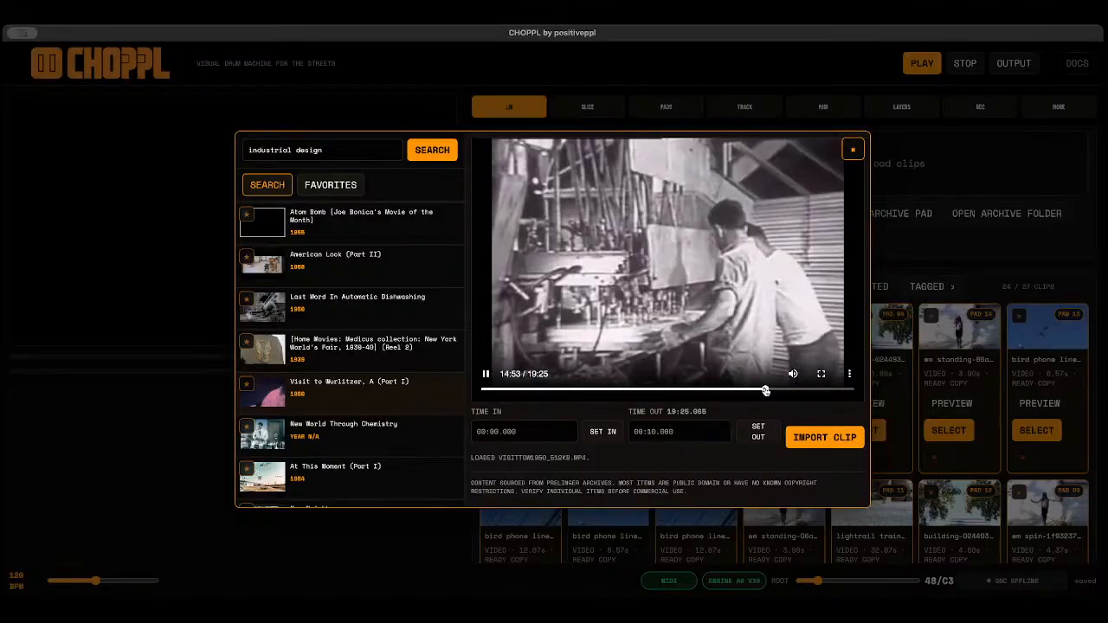
# Mute and pause the film preview and close the archive browser.
pyautogui.click(792, 374)
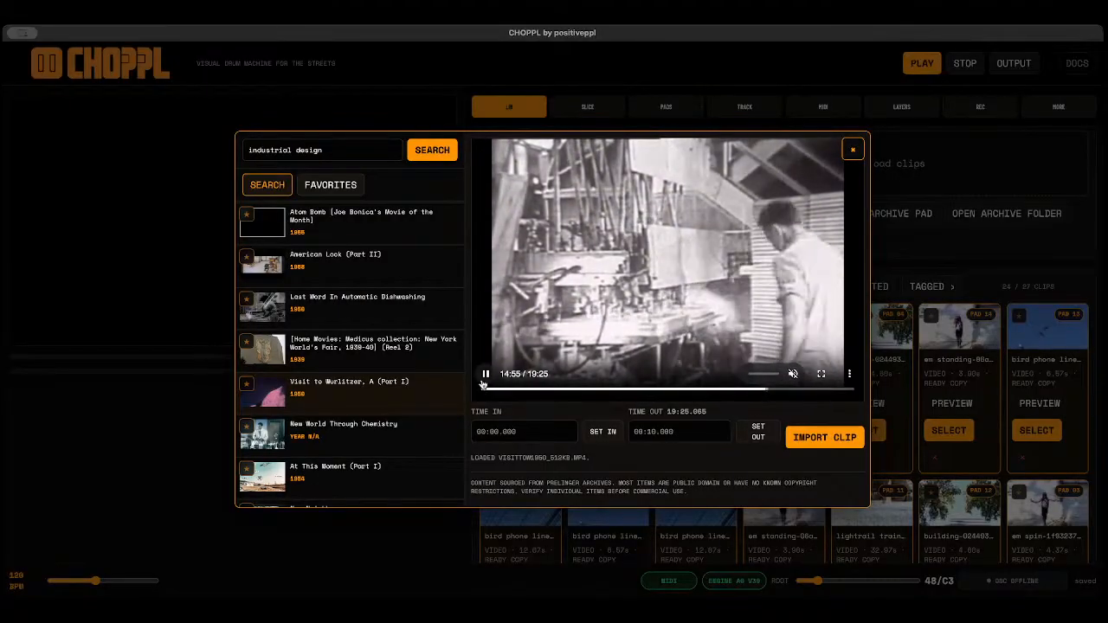
pyautogui.click(486, 374)
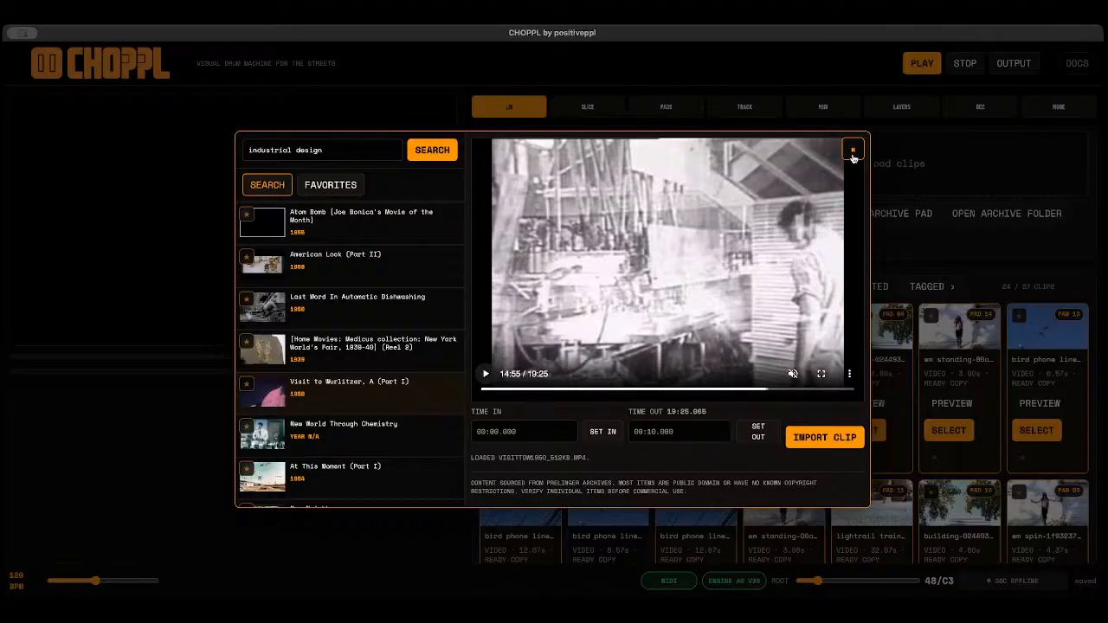
pyautogui.click(853, 150)
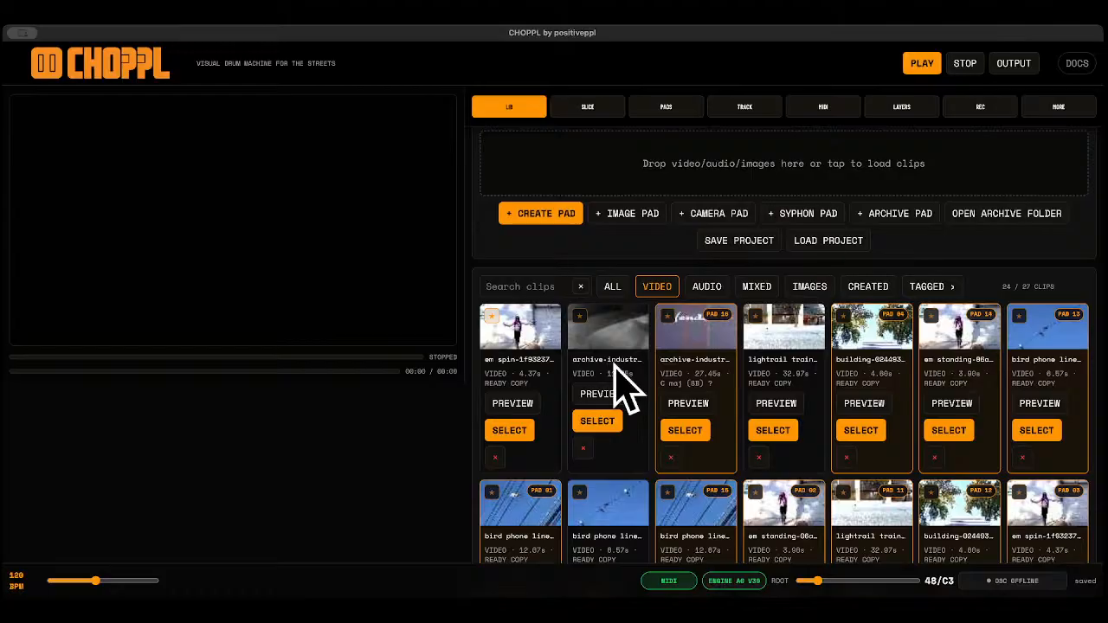
# Filter the library's video clips by the "archive" tag and clear the tag filter again.
pyautogui.click(925, 287)
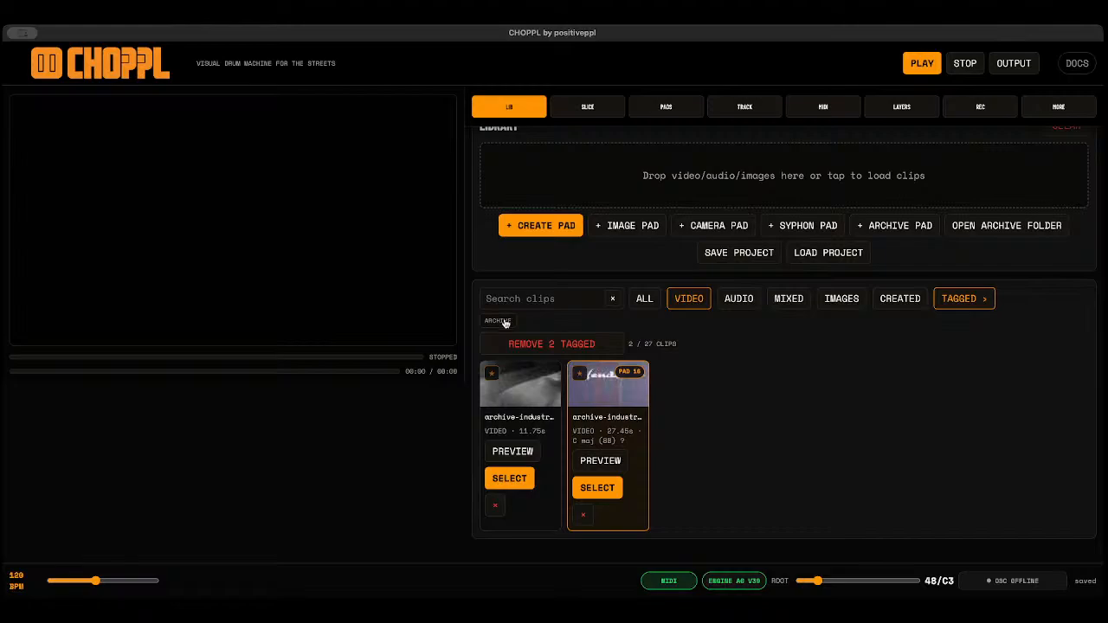
pyautogui.click(963, 298)
pyautogui.click(939, 295)
pyautogui.click(735, 303)
pyautogui.click(706, 326)
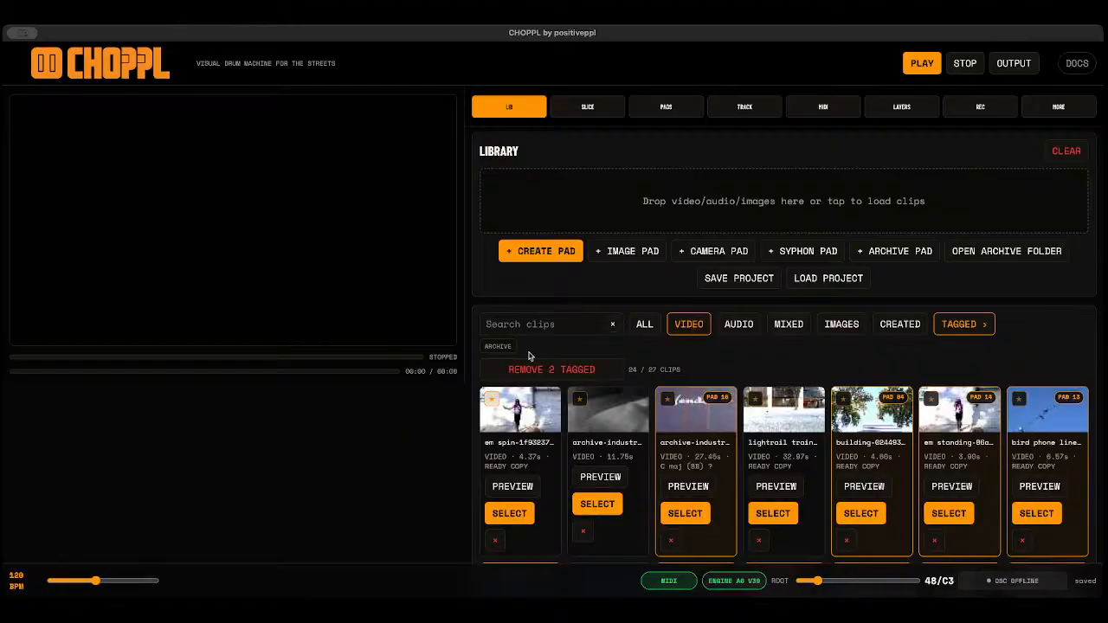
pyautogui.click(613, 326)
pyautogui.click(968, 328)
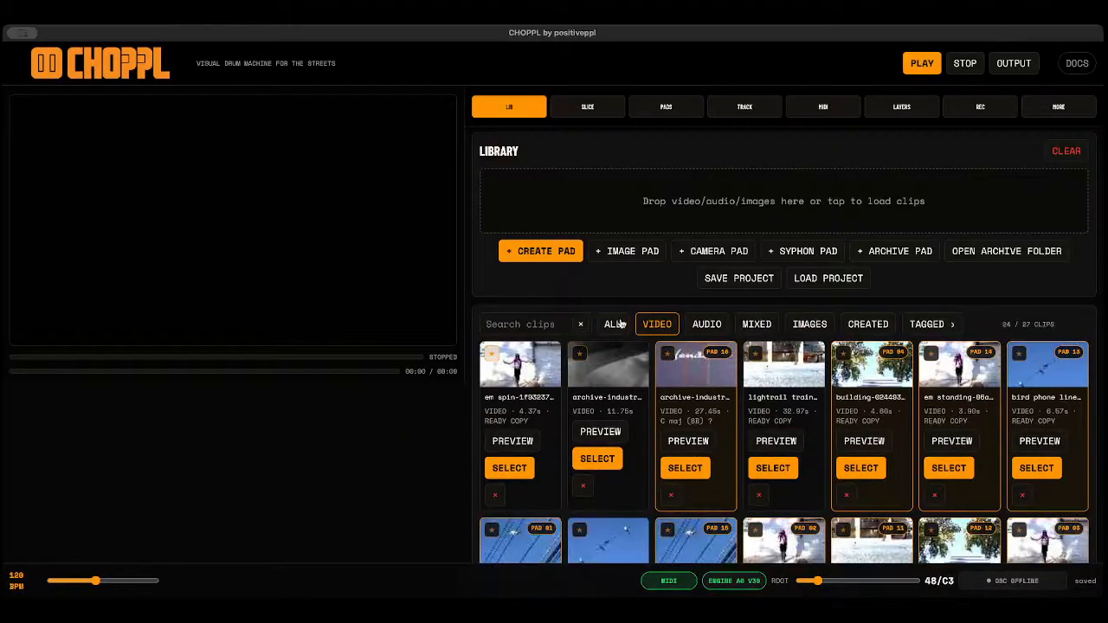
# Search the library's video clips for "rain" and clear the search.
pyautogui.click(538, 323)
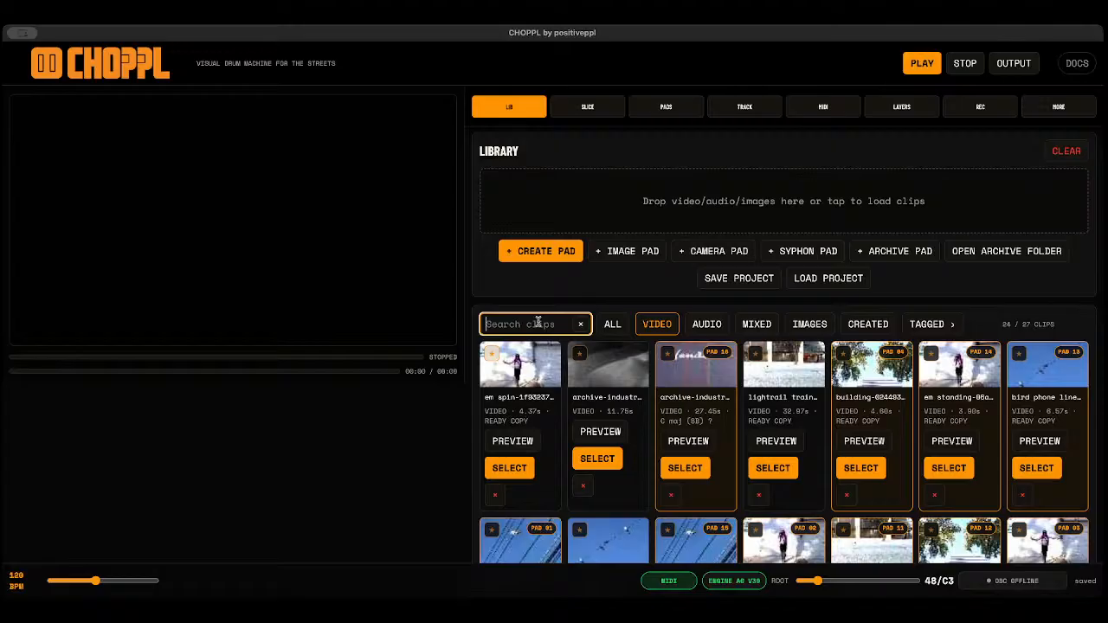
pyautogui.write('rain')
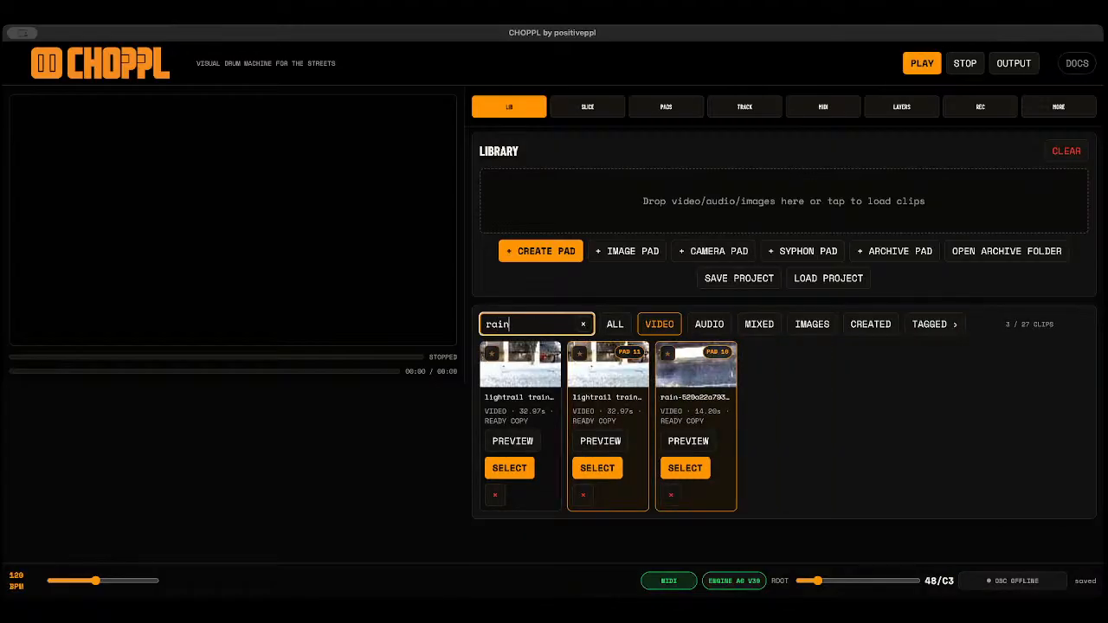
pyautogui.press('BackSpace')
pyautogui.press('BackSpace')
pyautogui.press('BackSpace')
pyautogui.press('BackSpace')
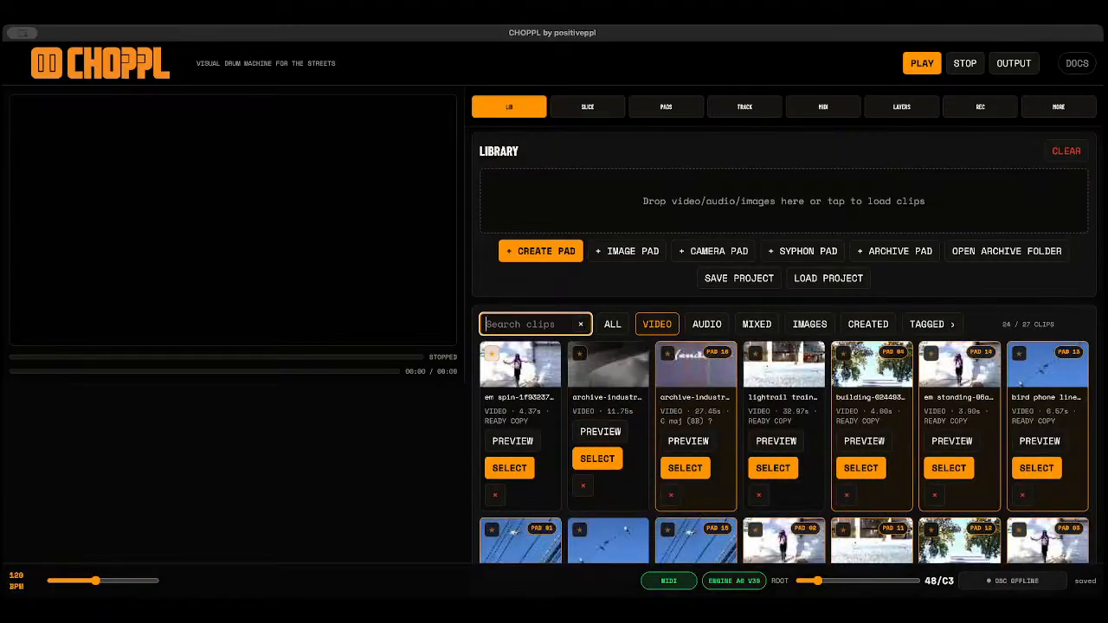
# Search the library's video clips for "bir" and for "aud", clearing the search after each.
pyautogui.write('bir')
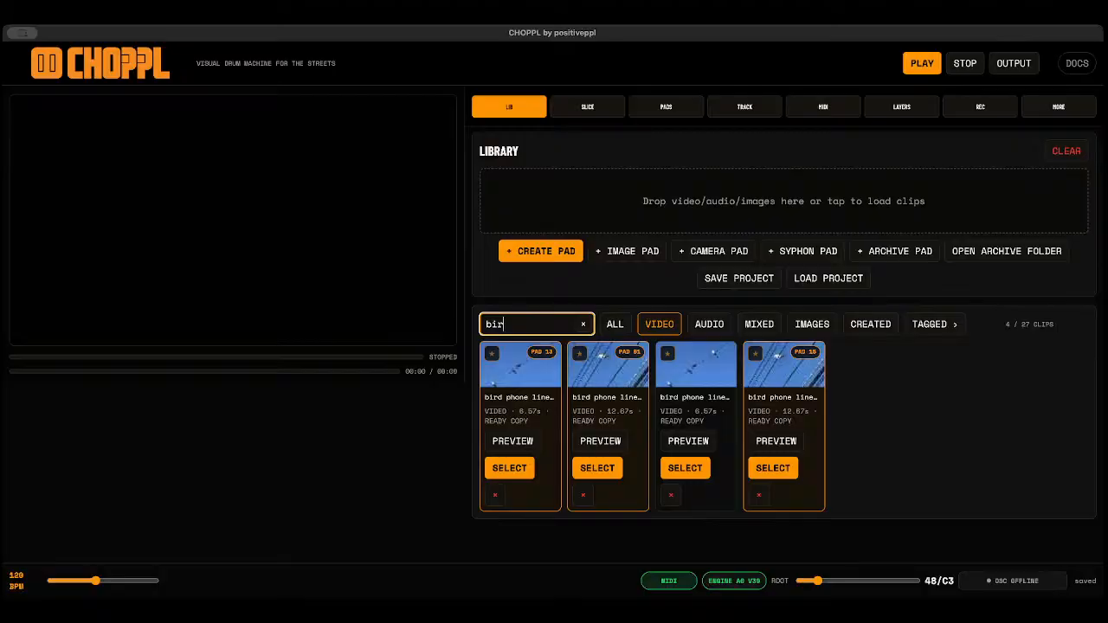
pyautogui.press('BackSpace')
pyautogui.press('BackSpace')
pyautogui.press('BackSpace')
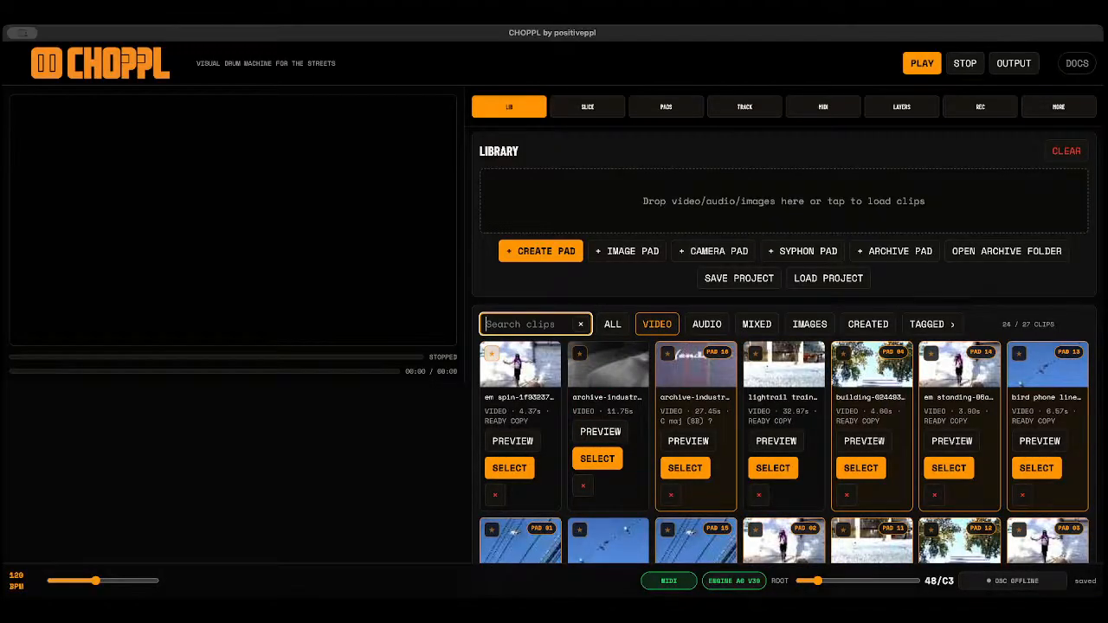
pyautogui.write('audi')
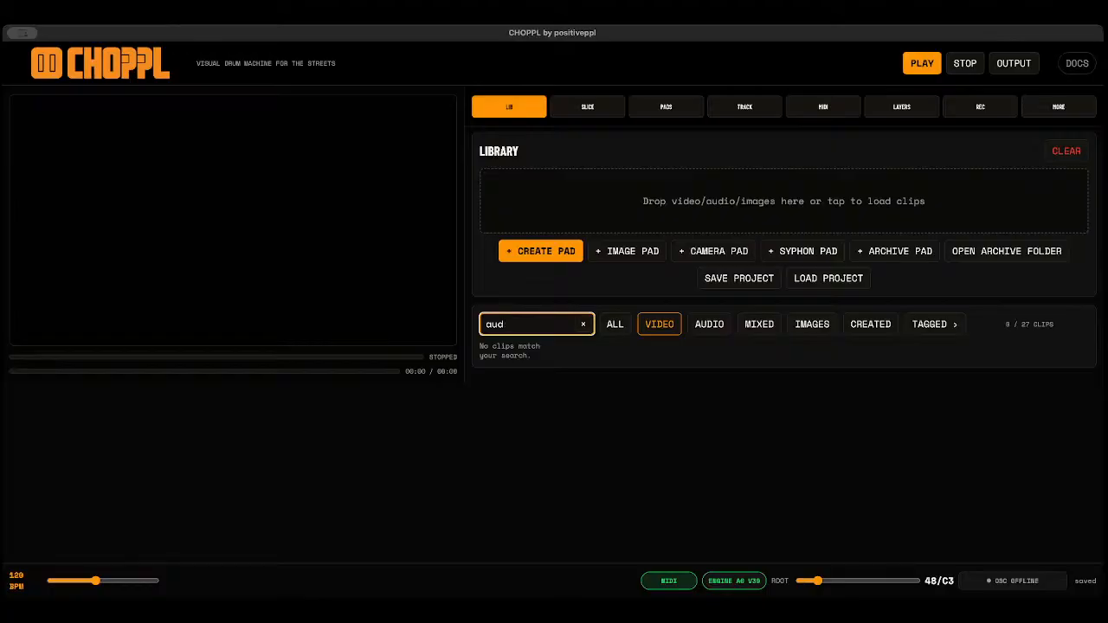
pyautogui.press('BackSpace')
pyautogui.press('BackSpace')
pyautogui.press('BackSpace')
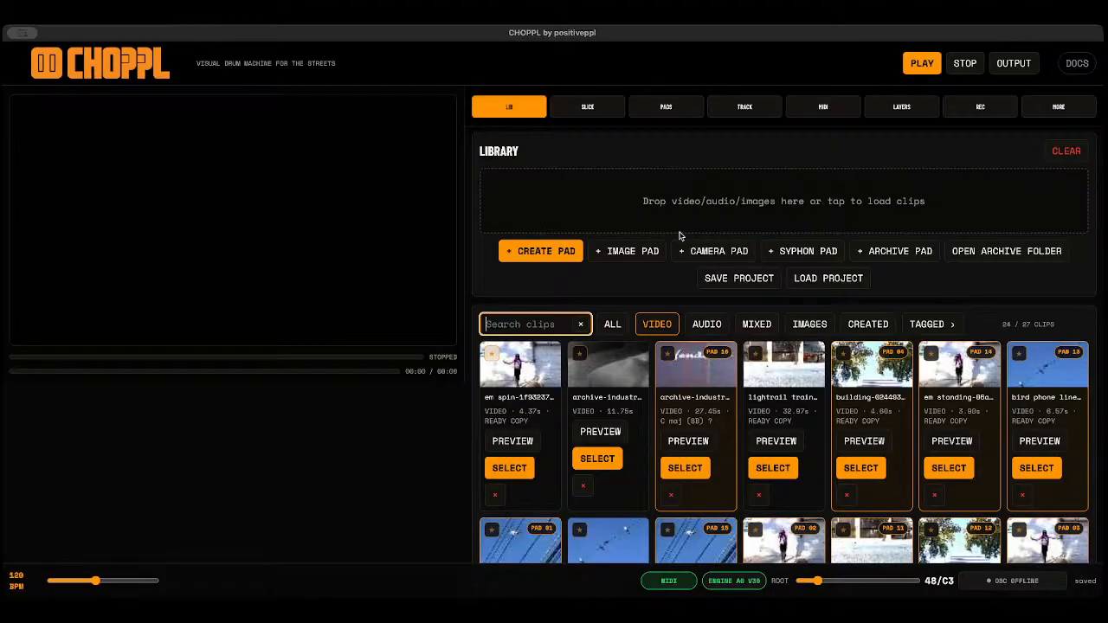
# Show only audio clips in the library and search this Mac for "kick drum" files to load.
pyautogui.click(718, 329)
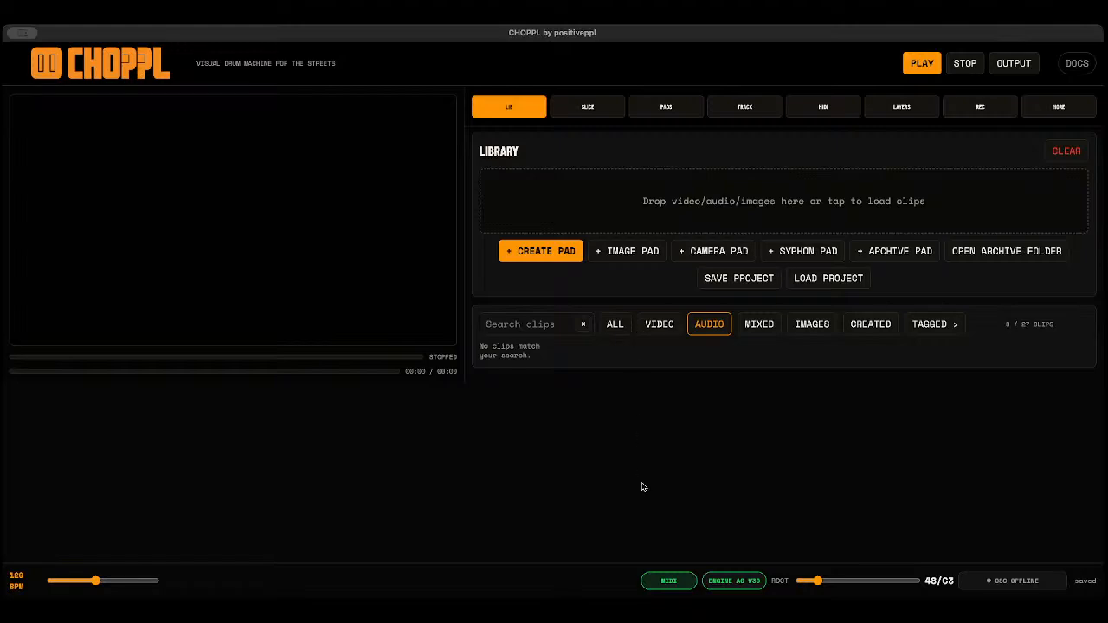
pyautogui.click(710, 210)
pyautogui.click(729, 196)
pyautogui.write('kick drum')
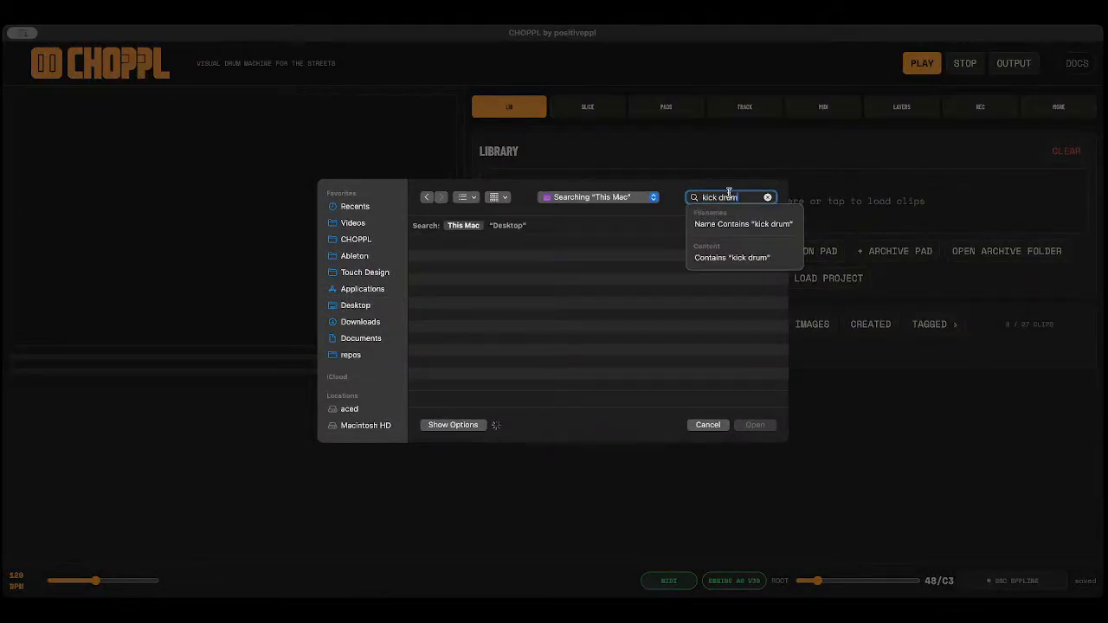
# Browse the found samples, including "Clap Pacific 1.wav", "Clap RuggedNRaw 2.wav" and "Chord Bombin.wav".
pyautogui.click(509, 321)
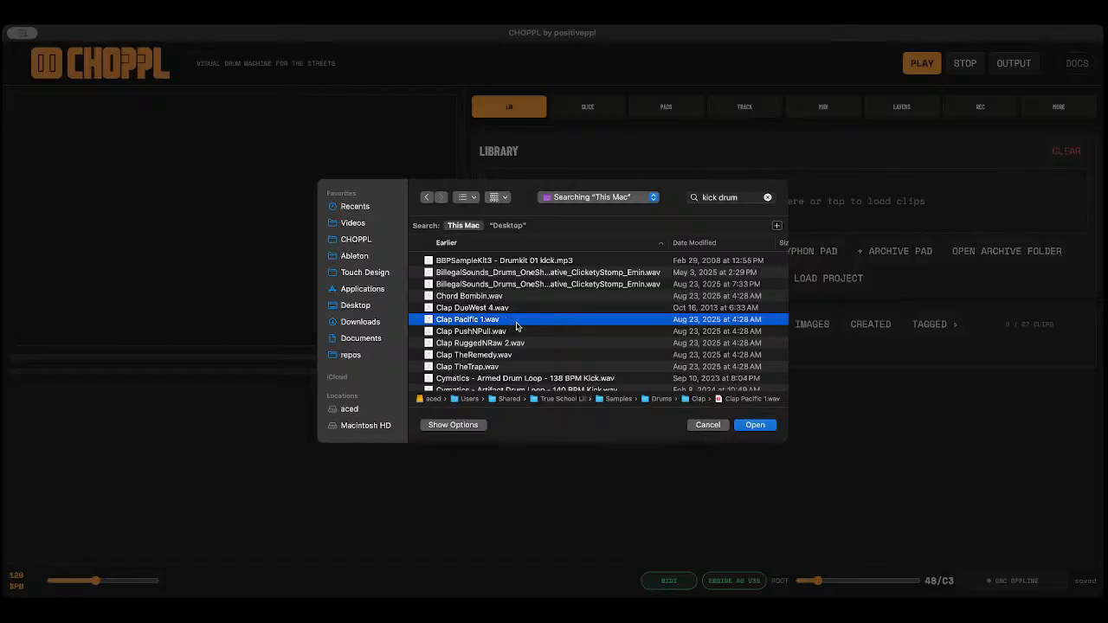
pyautogui.press('space')
pyautogui.press('space')
pyautogui.click(559, 334)
pyautogui.click(548, 346)
pyautogui.click(538, 296)
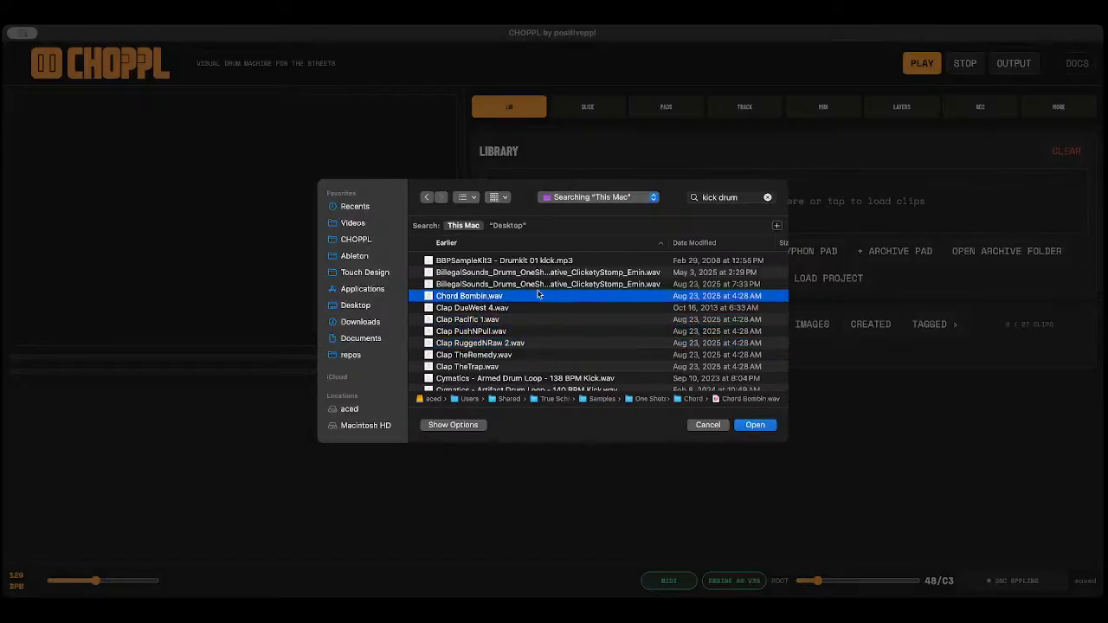
# Load "BBPSampleKit3 - Drumkit 01 kick.mp3" into the library and select the clip for use on the pads.
pyautogui.click(543, 259)
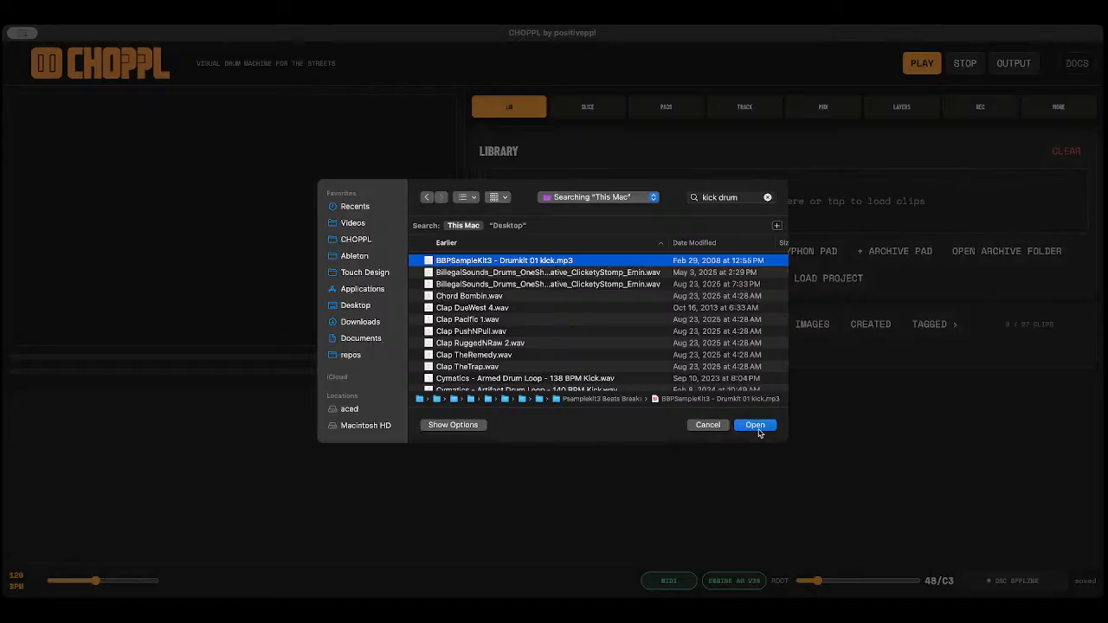
pyautogui.click(758, 430)
pyautogui.click(509, 496)
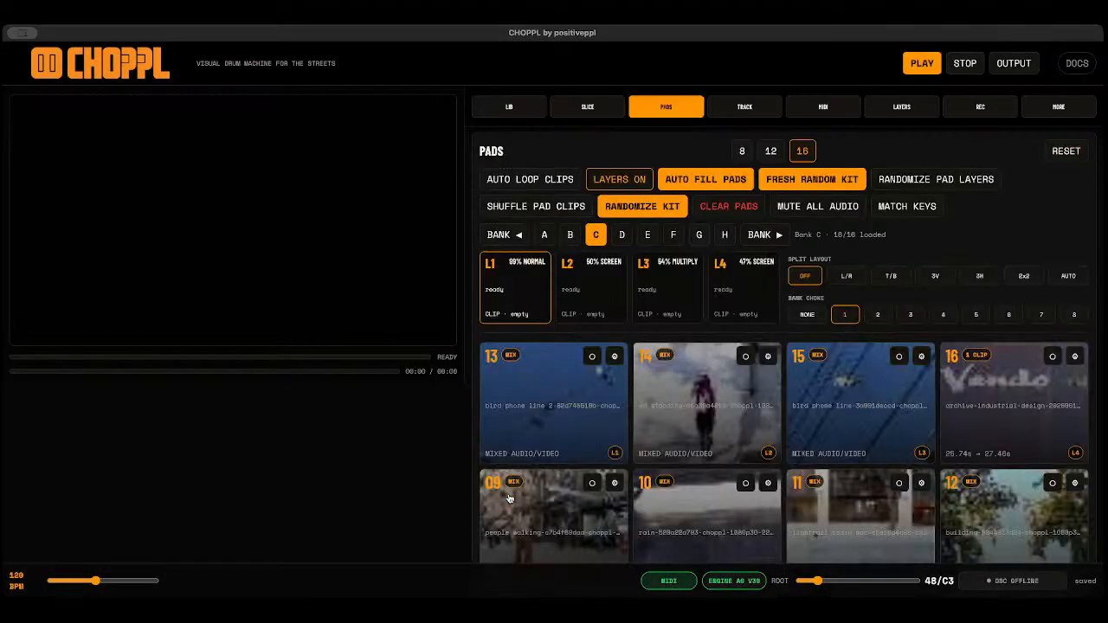
# Look over bank C's pads, preview the kick clip in the library, select it again and return to the library.
pyautogui.scroll(-4, 571, 394)
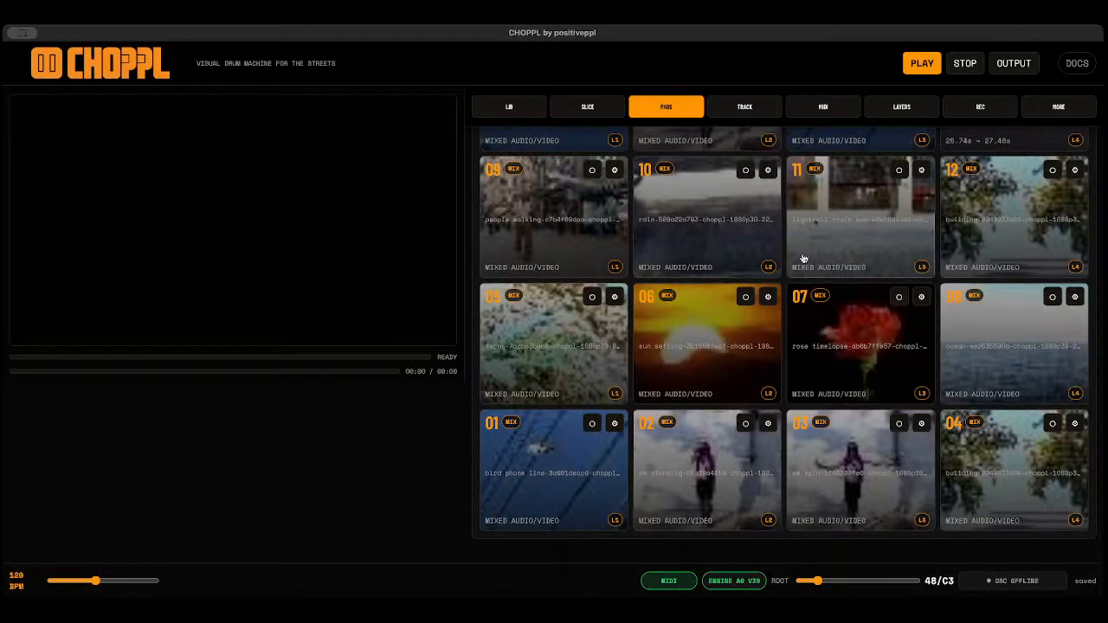
pyautogui.scroll(4, 800, 254)
pyautogui.click(512, 105)
pyautogui.click(508, 469)
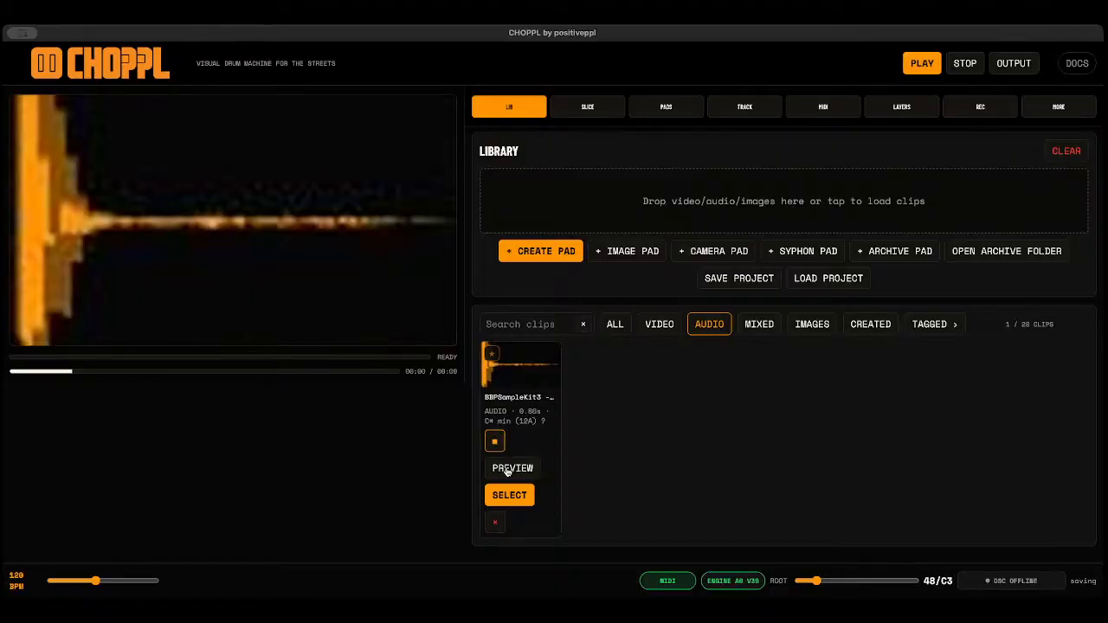
pyautogui.click(508, 469)
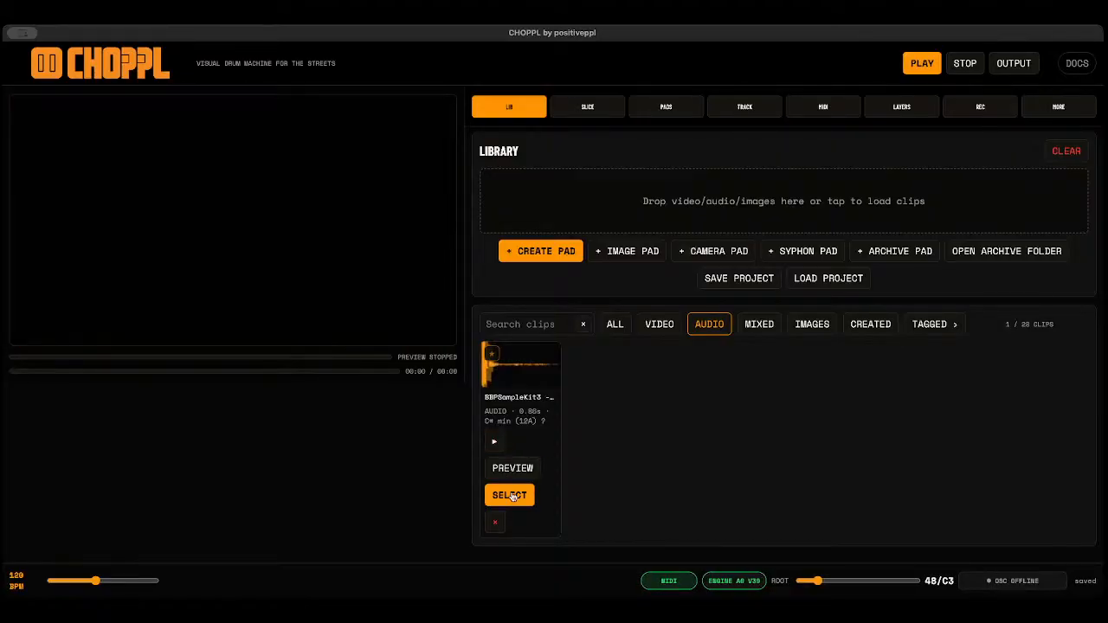
pyautogui.click(510, 495)
pyautogui.click(520, 109)
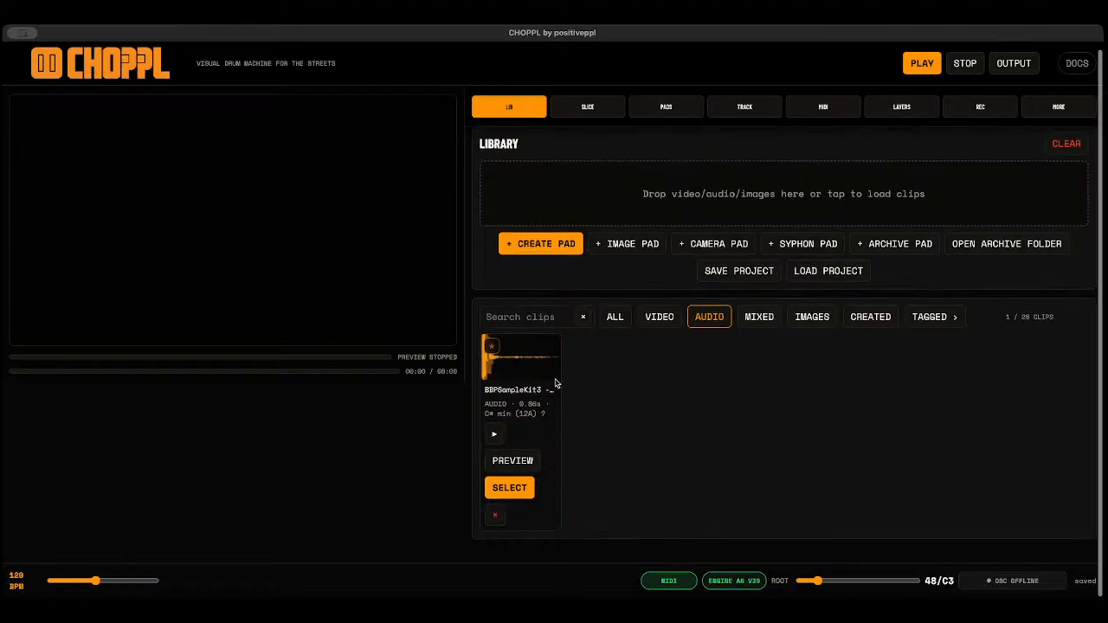
# Swap the audio of pad 1 in bank C for the "BBPSampleKit3 - Drumkit 01 kick" clip.
pyautogui.click(664, 106)
pyautogui.scroll(-5, 606, 398)
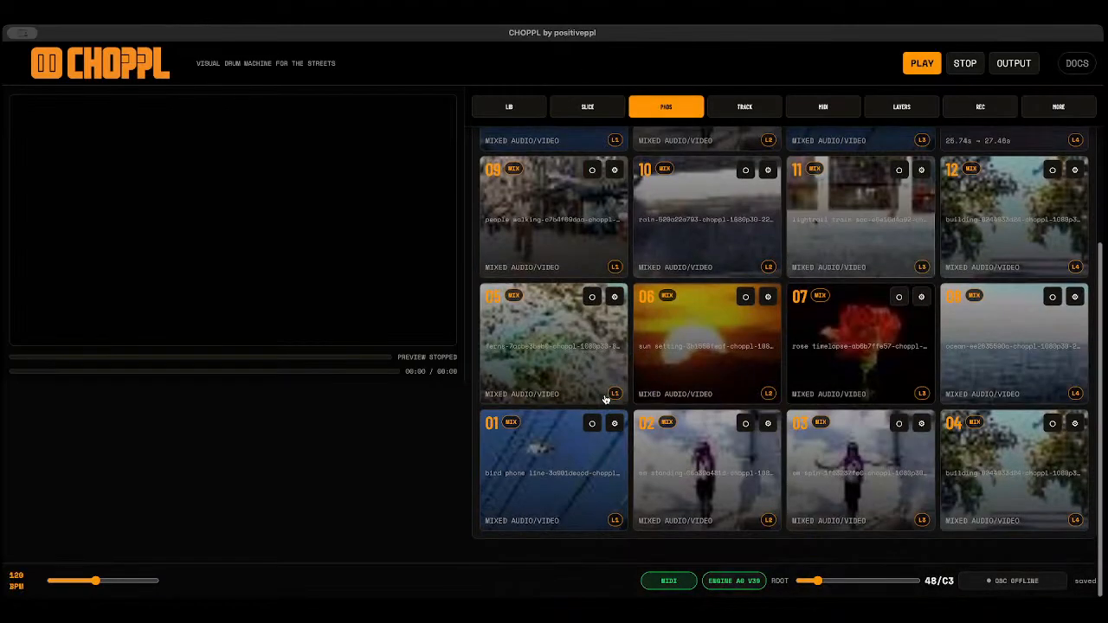
pyautogui.click(612, 425)
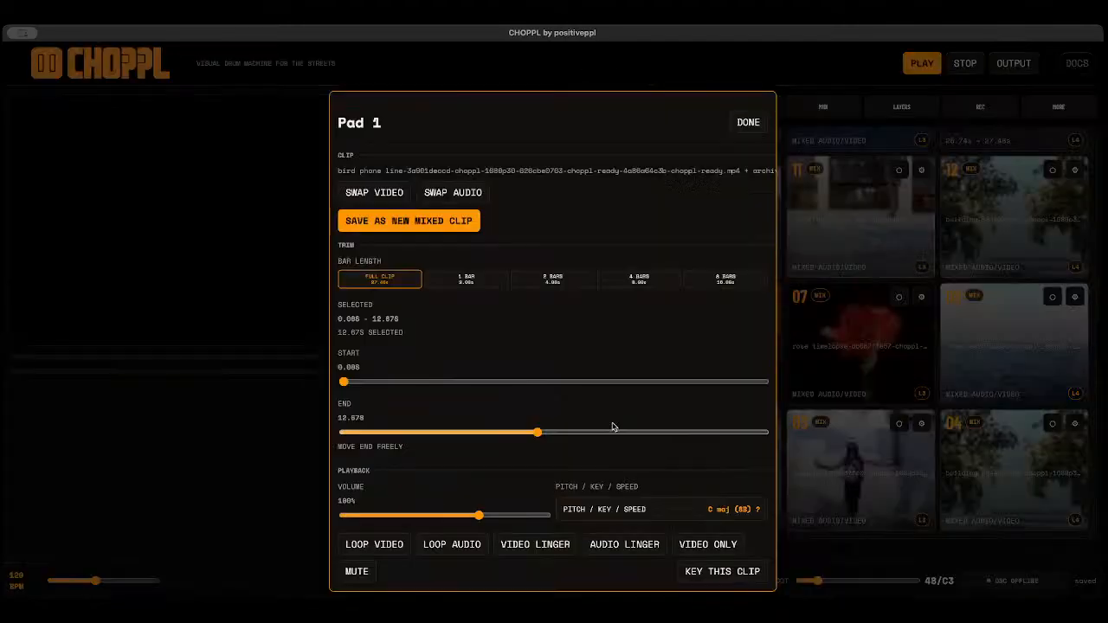
pyautogui.click(444, 195)
pyautogui.click(508, 487)
pyautogui.scroll(-5, 544, 475)
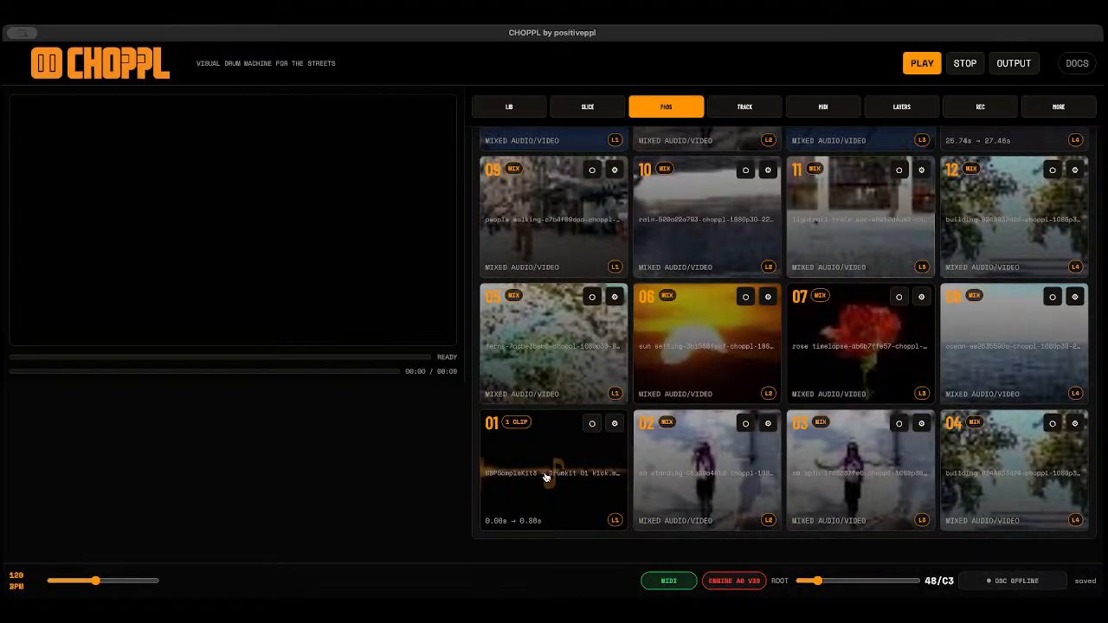
# Trigger pad 1 repeatedly to audition the kick sample.
pyautogui.click(545, 476)
pyautogui.click(547, 479)
pyautogui.click(546, 479)
pyautogui.click(546, 479)
pyautogui.click(546, 479)
pyautogui.click(547, 479)
pyautogui.click(546, 479)
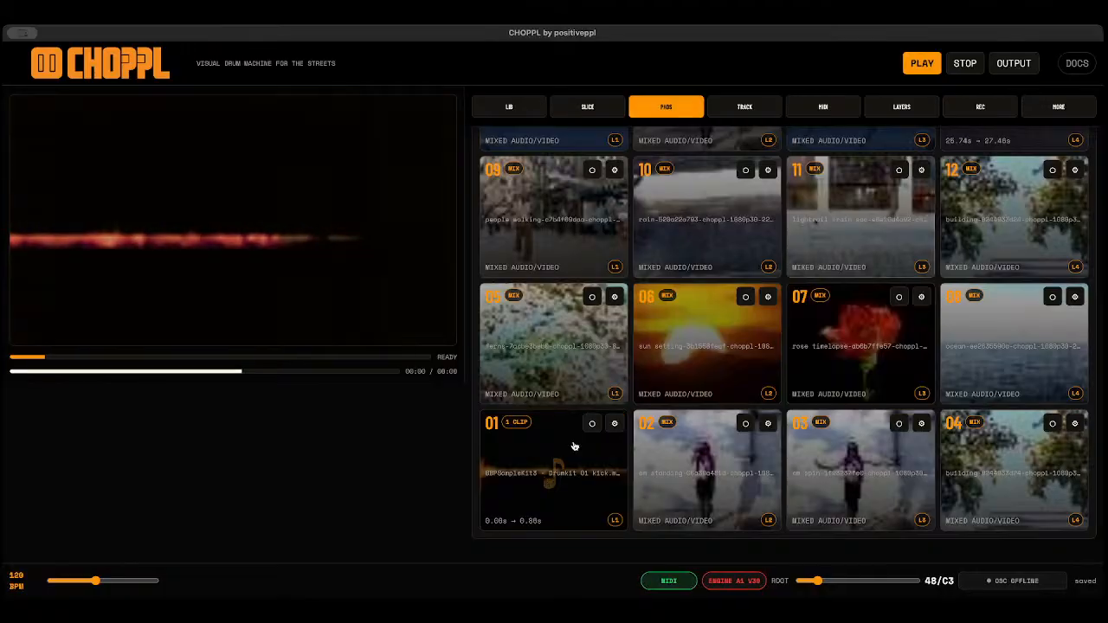
# Swap pad 1's video for the "em walking to camera" clip and play the pad.
pyautogui.click(614, 424)
pyautogui.click(402, 193)
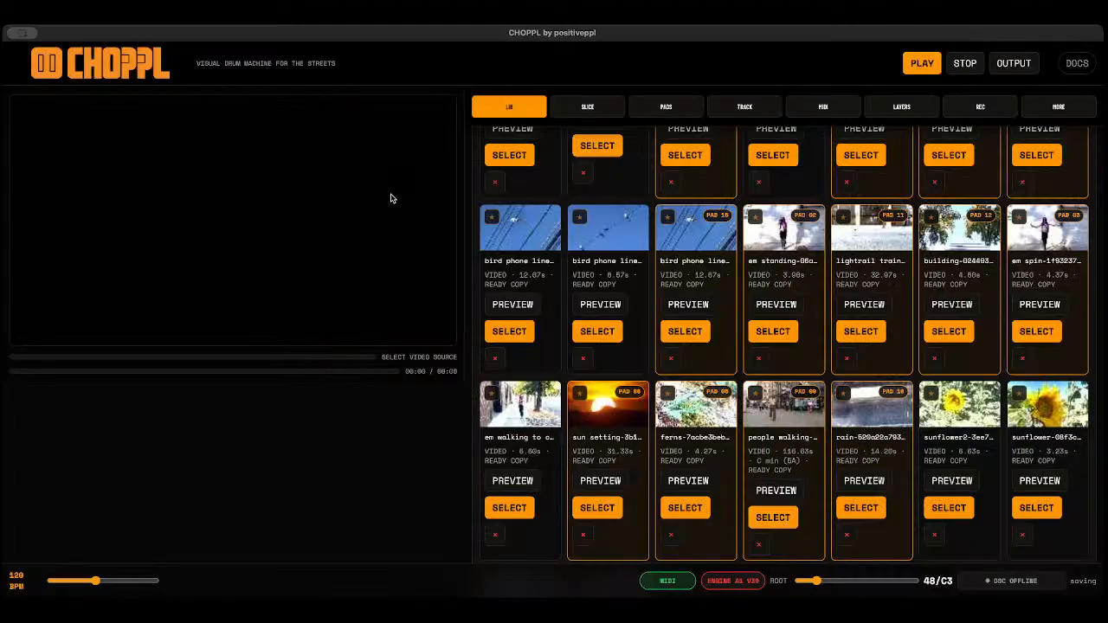
pyautogui.click(512, 510)
pyautogui.click(512, 512)
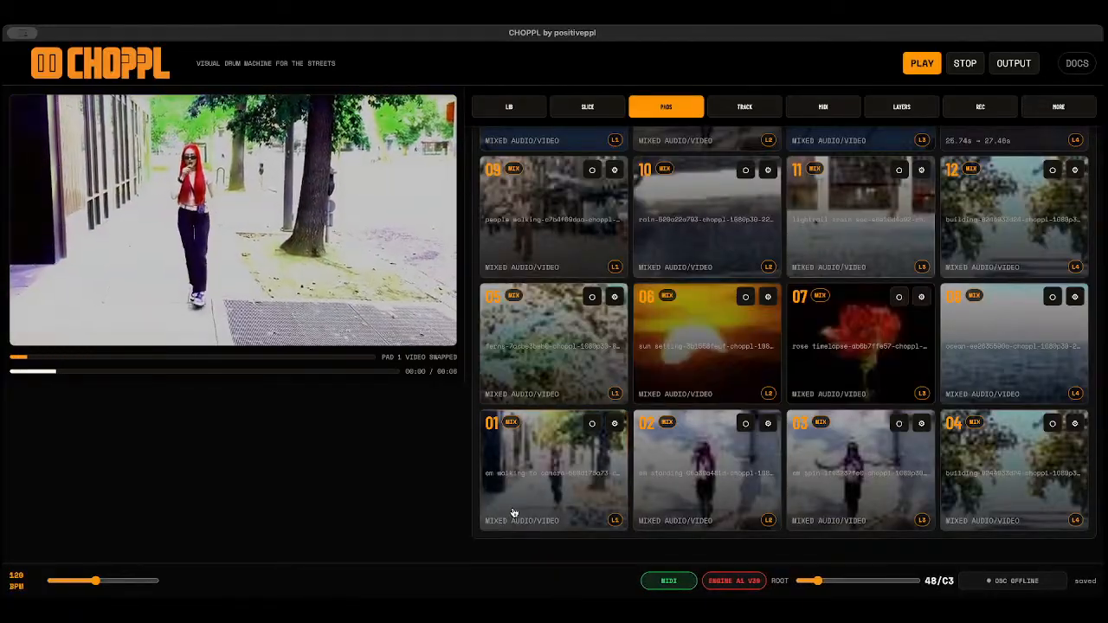
# Start swapping pad 2's audio and search this Mac for "snare" files to load into the library.
pyautogui.click(768, 424)
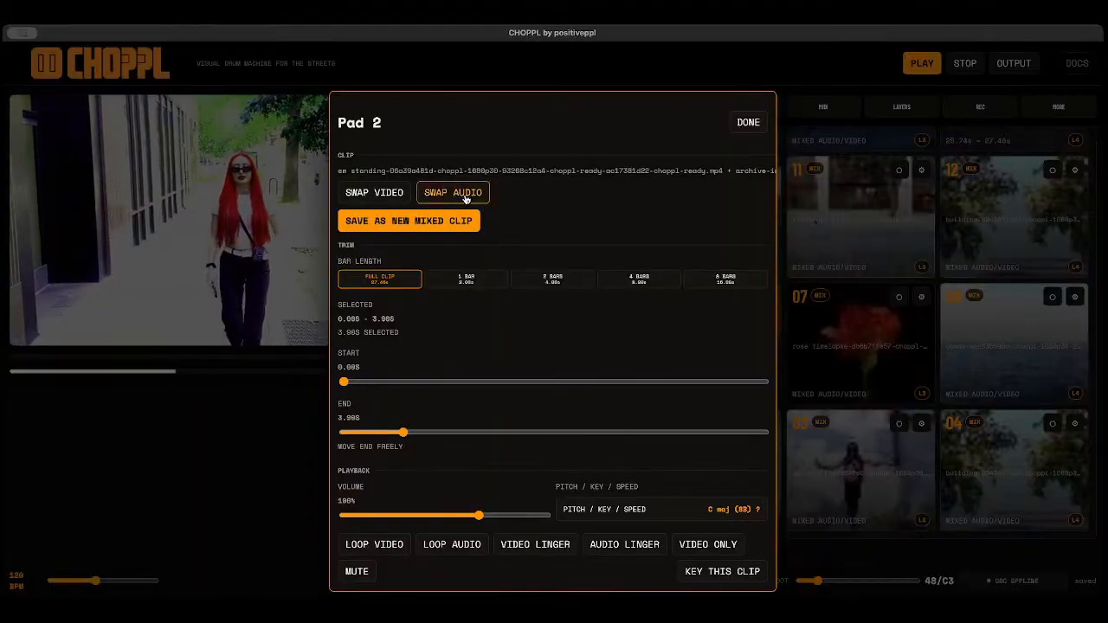
pyautogui.click(467, 192)
pyautogui.click(726, 187)
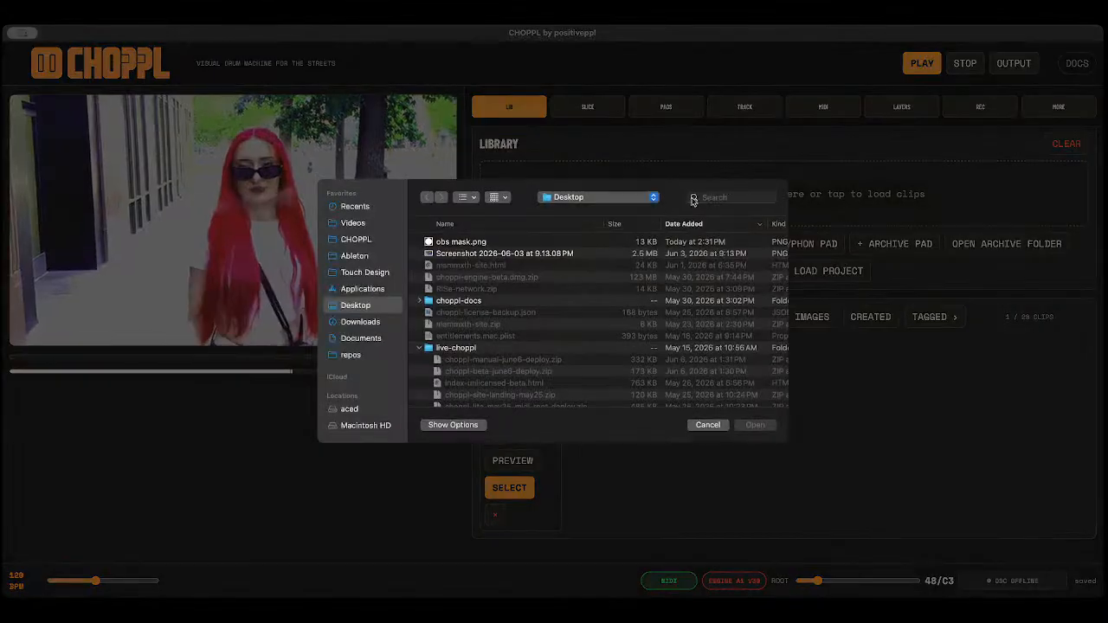
pyautogui.click(737, 197)
pyautogui.write('snare')
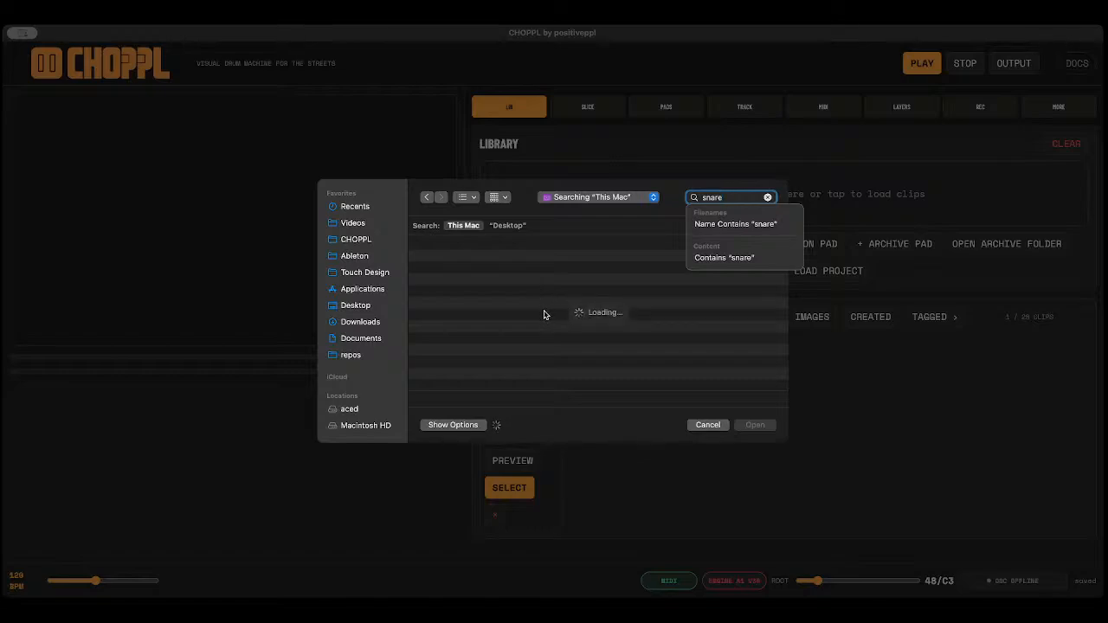
# Look through the found snare files and load "[ARDIST] Snare - Immunity.wav" into the library.
pyautogui.doubleClick(719, 198)
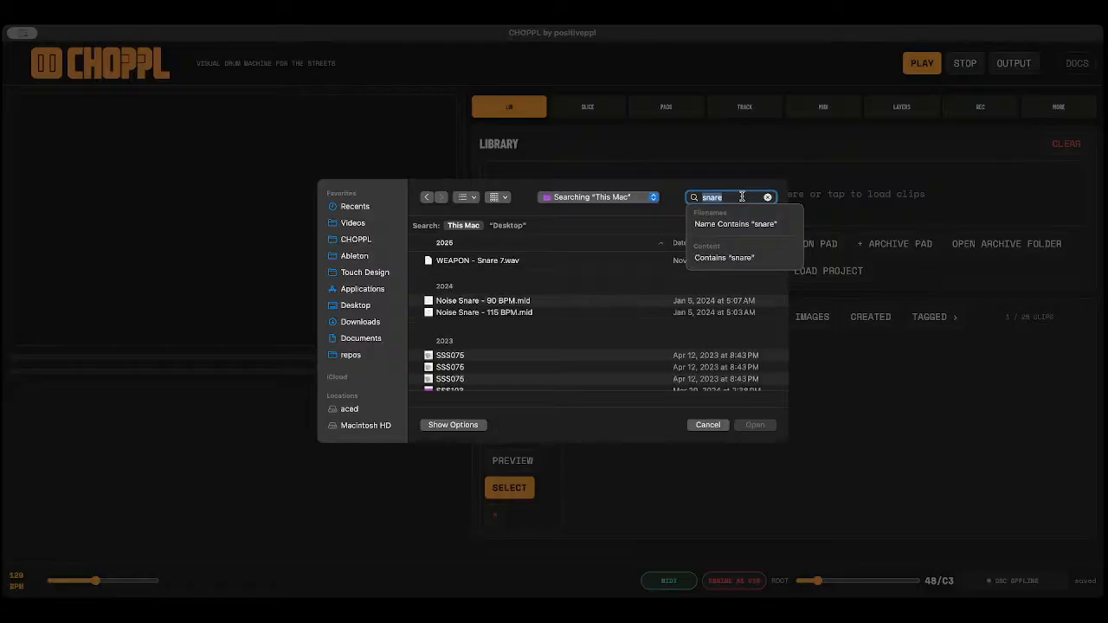
pyautogui.click(535, 302)
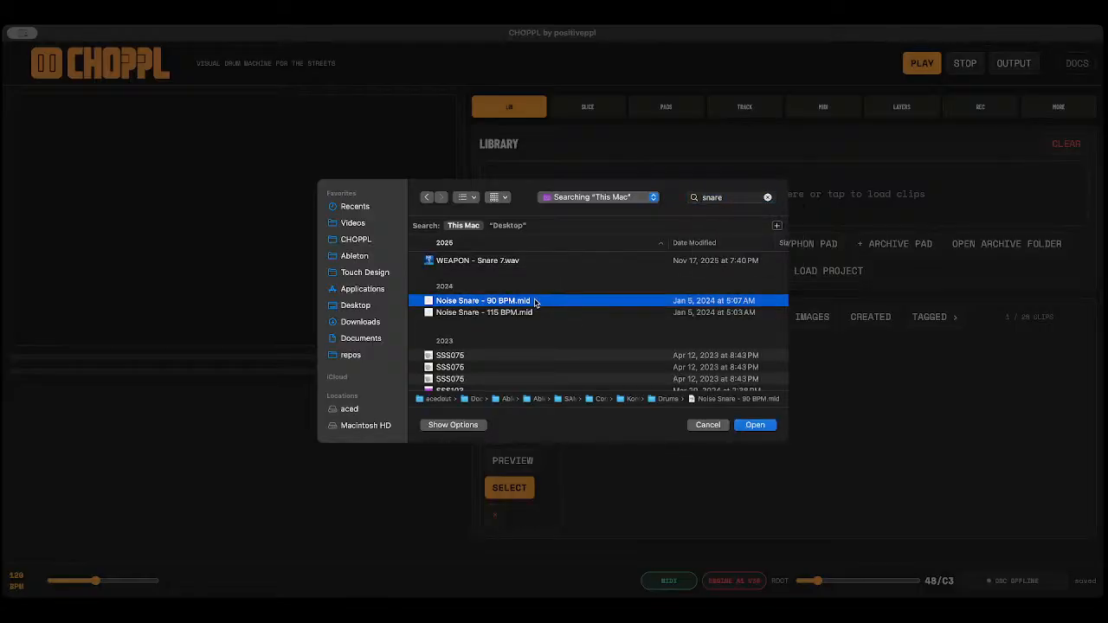
pyautogui.press('space')
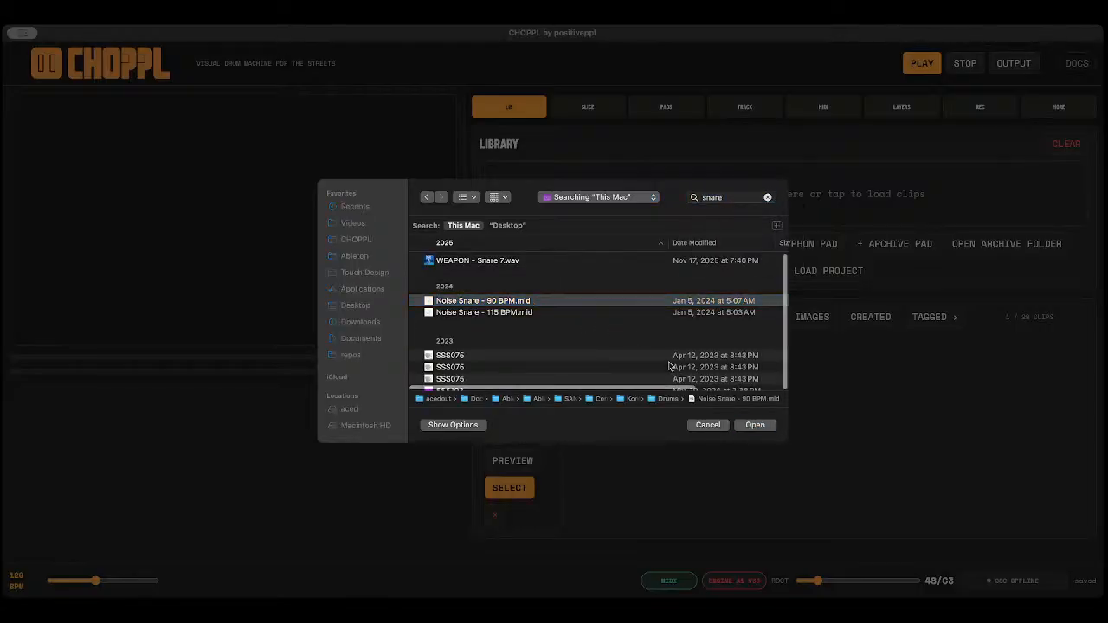
pyautogui.scroll(-15, 606, 349)
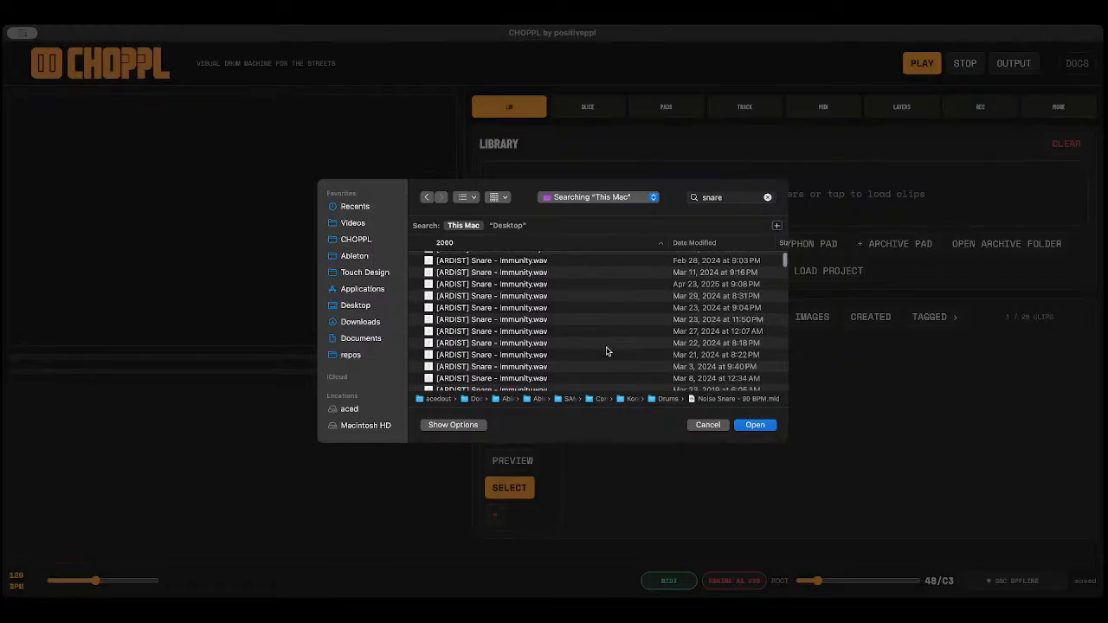
pyautogui.click(584, 332)
pyautogui.click(755, 425)
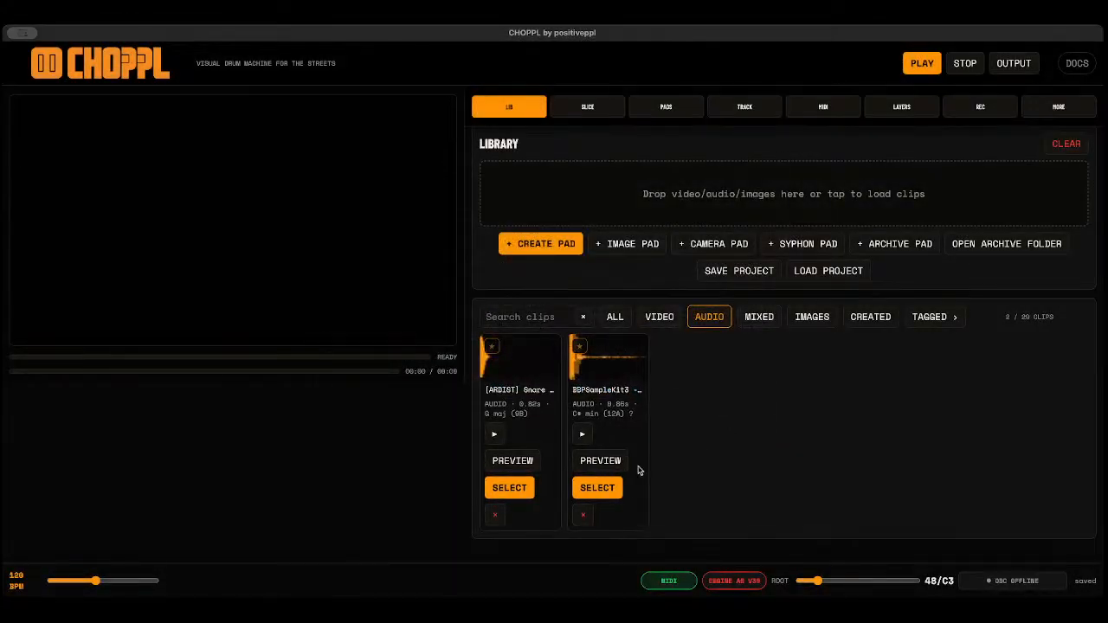
# Assign the "[ARDIST] Snare" clip as pad 2's audio and play the pad.
pyautogui.click(514, 495)
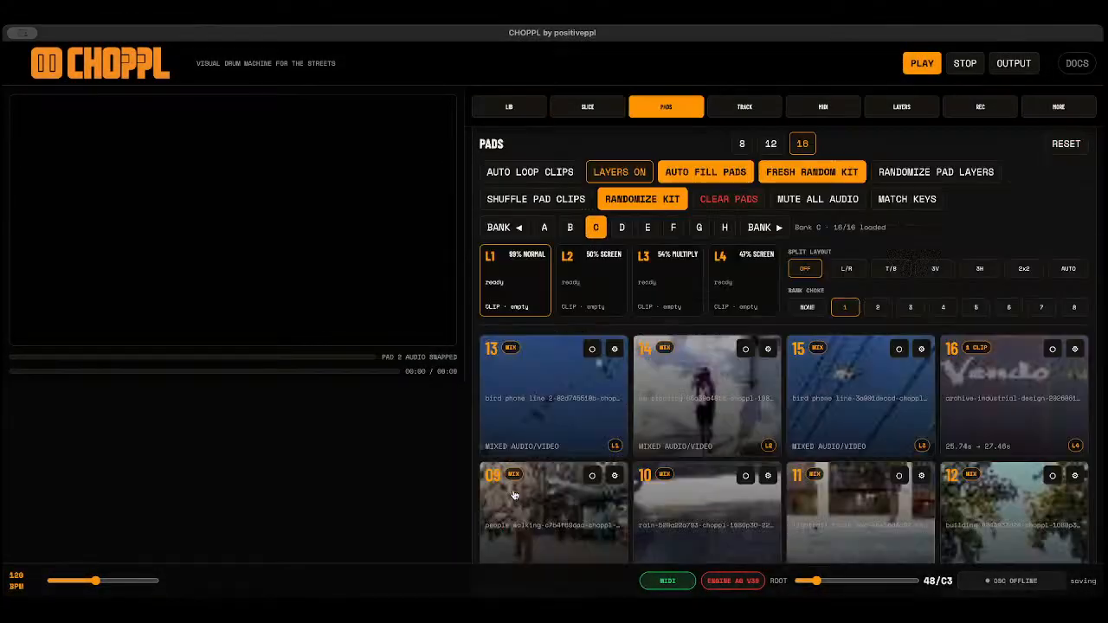
pyautogui.scroll(-5, 687, 508)
pyautogui.click(695, 476)
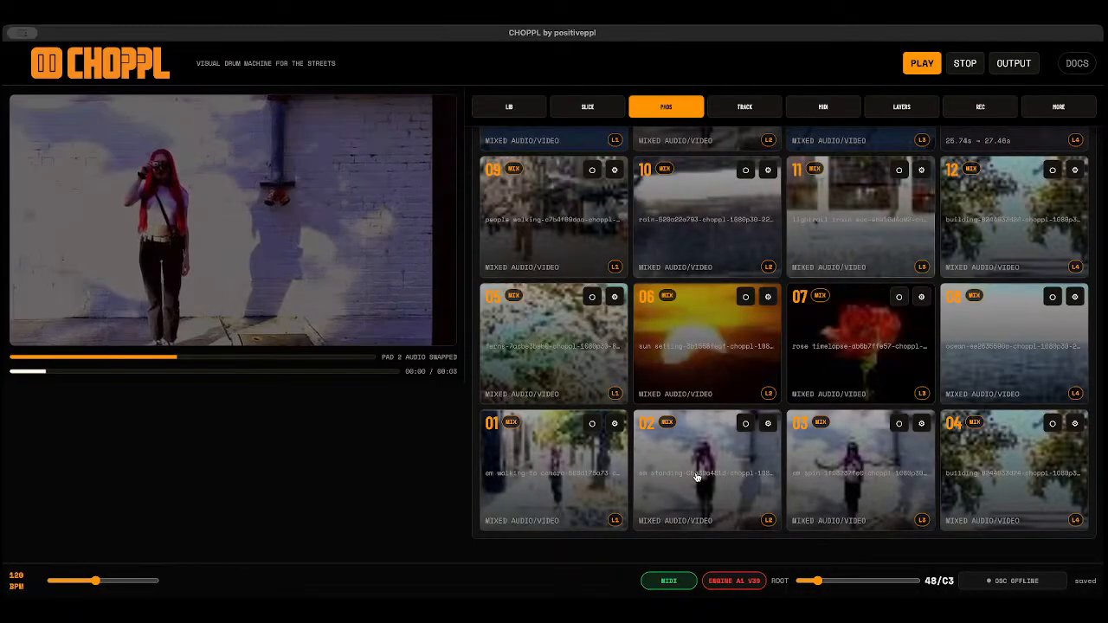
# Set the choke group of pad 1 and pad 2 to 2.
pyautogui.scroll(5, 775, 437)
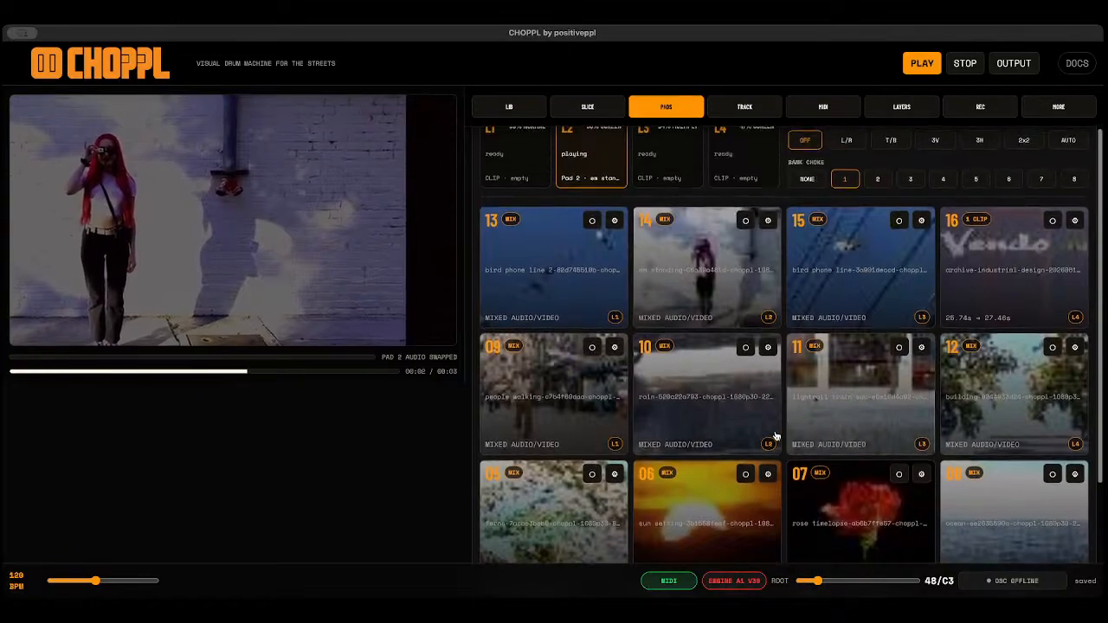
pyautogui.scroll(2, 771, 447)
pyautogui.scroll(-6, 770, 448)
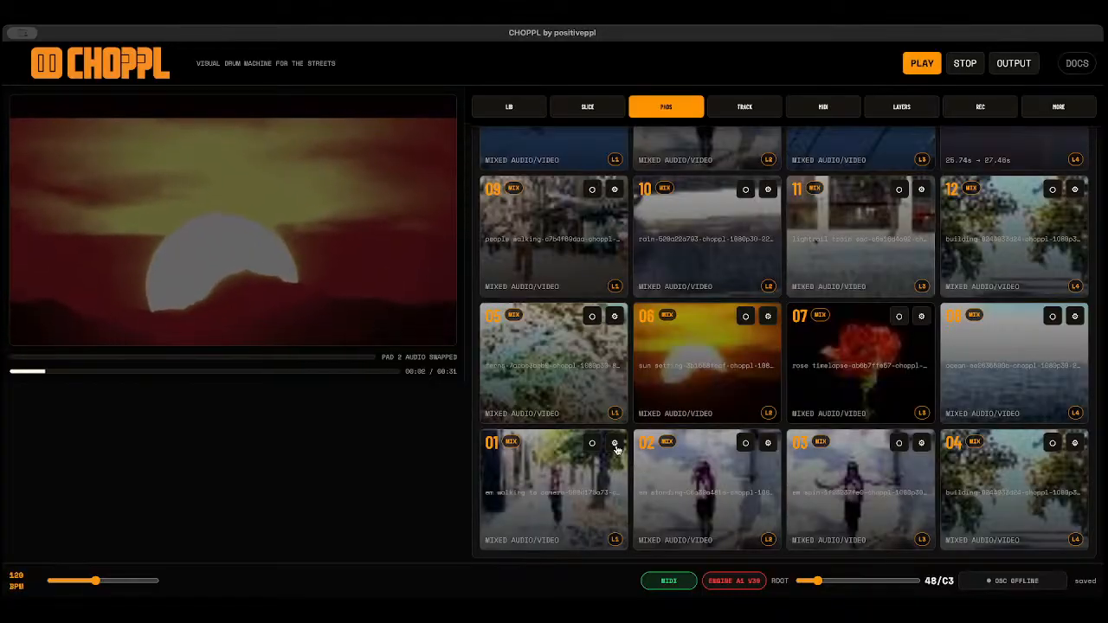
pyautogui.rightClick(582, 491)
pyautogui.moveTo(640, 407)
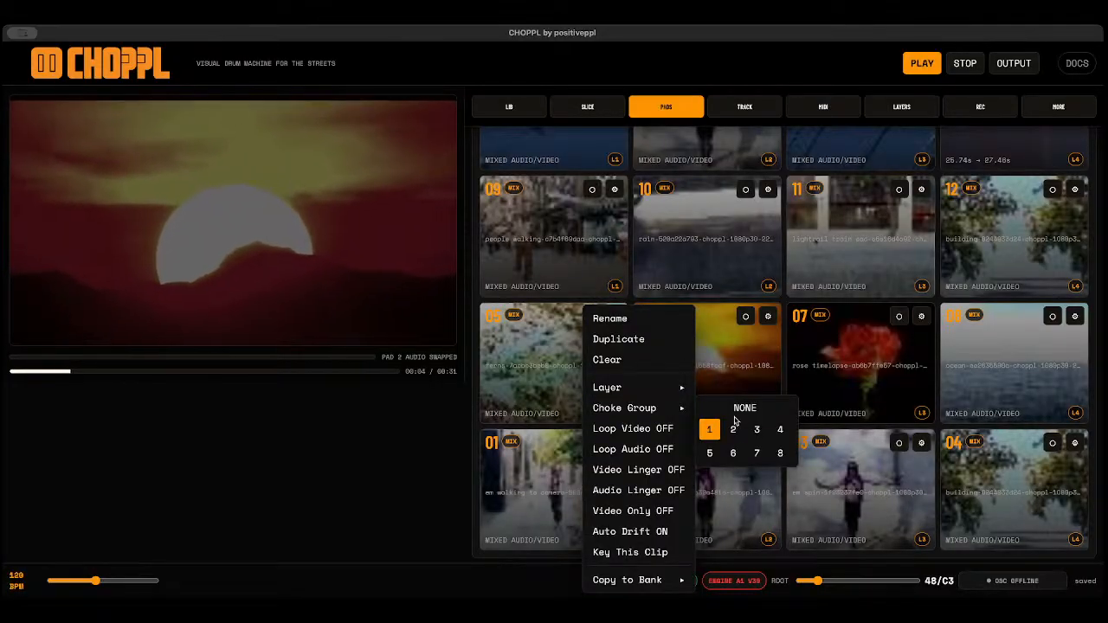
pyautogui.click(733, 430)
pyautogui.rightClick(710, 489)
pyautogui.moveTo(761, 408)
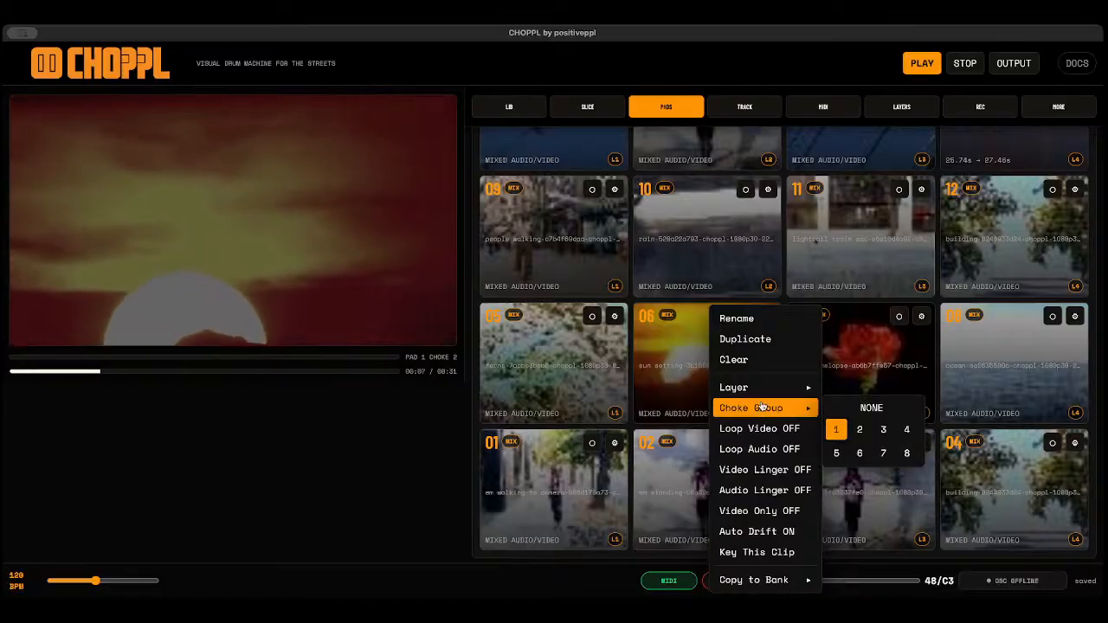
pyautogui.click(855, 429)
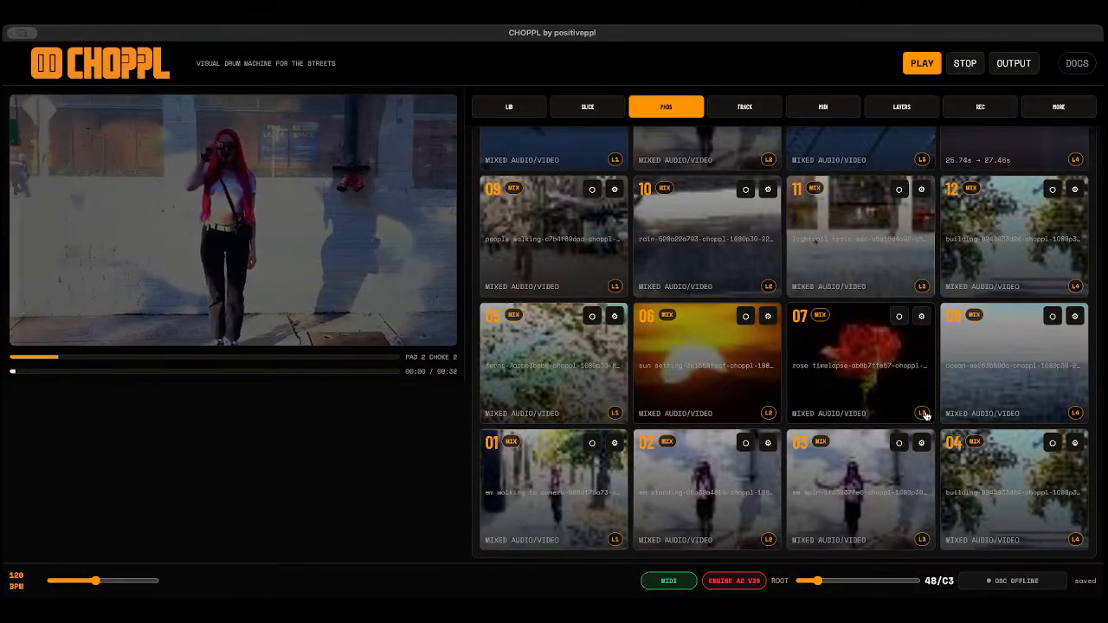
# Stop playback and look over pad 1's clip, trim and playback settings.
pyautogui.click(966, 65)
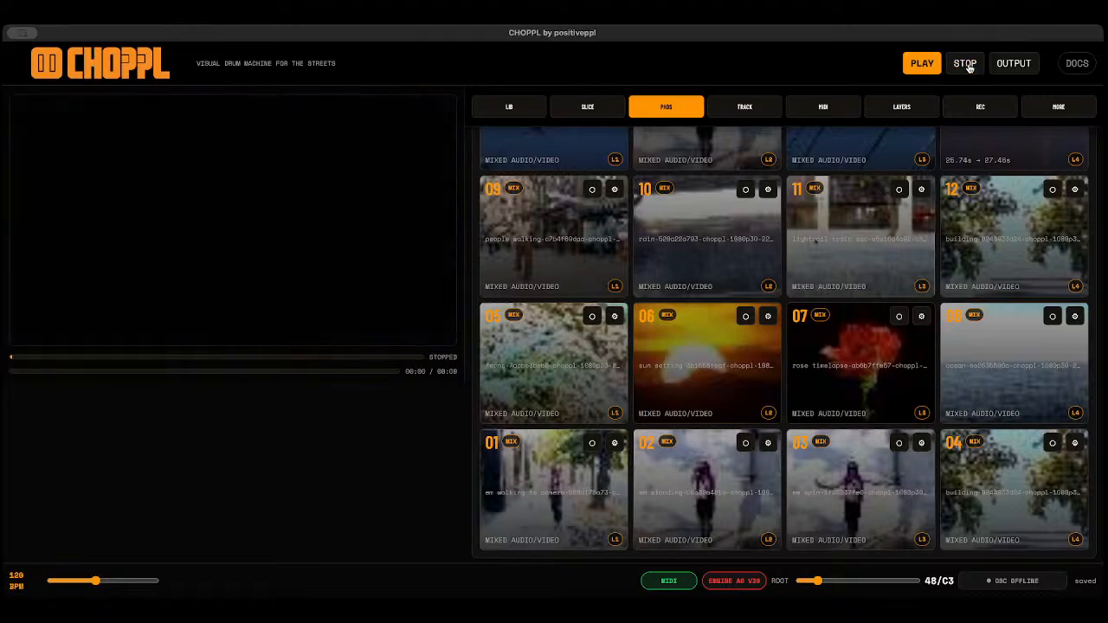
pyautogui.scroll(4, 801, 372)
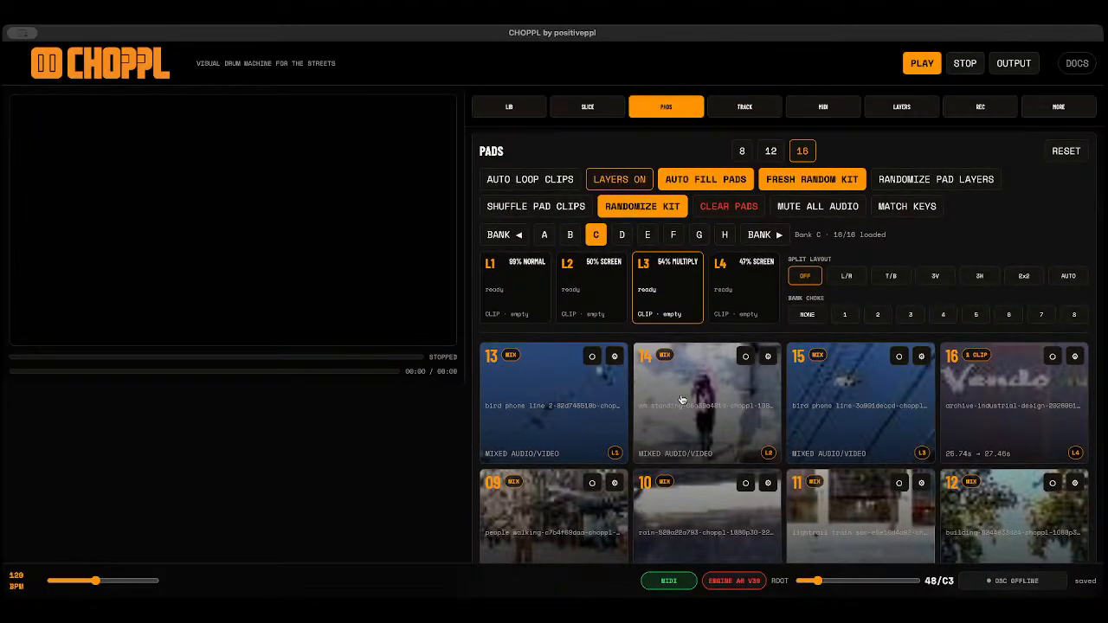
pyautogui.scroll(-4, 680, 402)
pyautogui.click(615, 423)
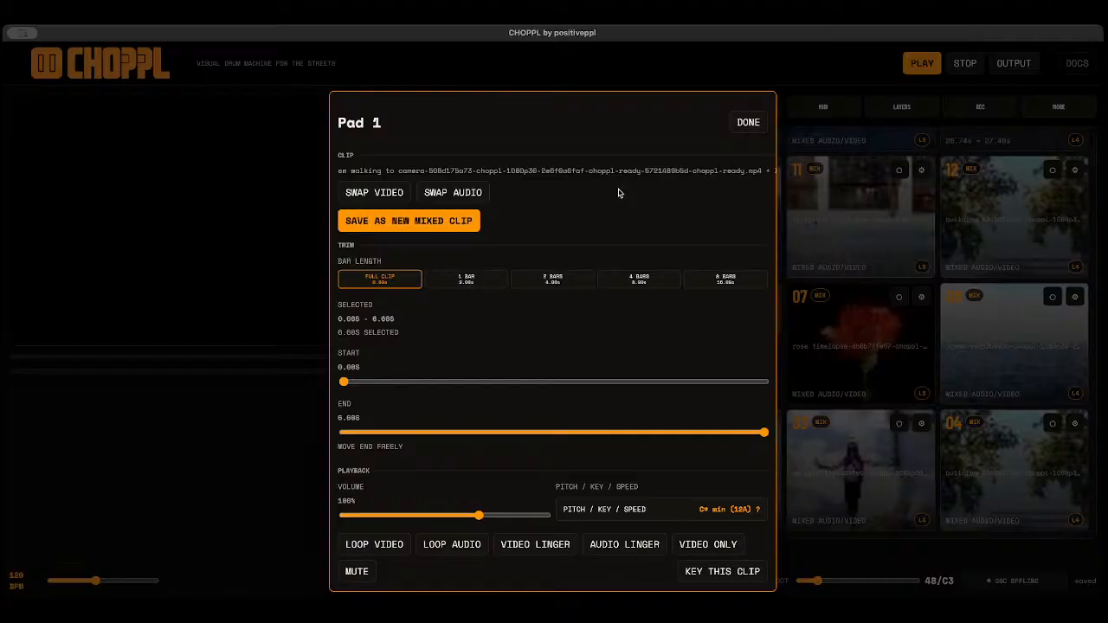
pyautogui.scroll(-3, 686, 227)
pyautogui.scroll(-1, 686, 227)
pyautogui.scroll(4, 686, 227)
pyautogui.click(751, 122)
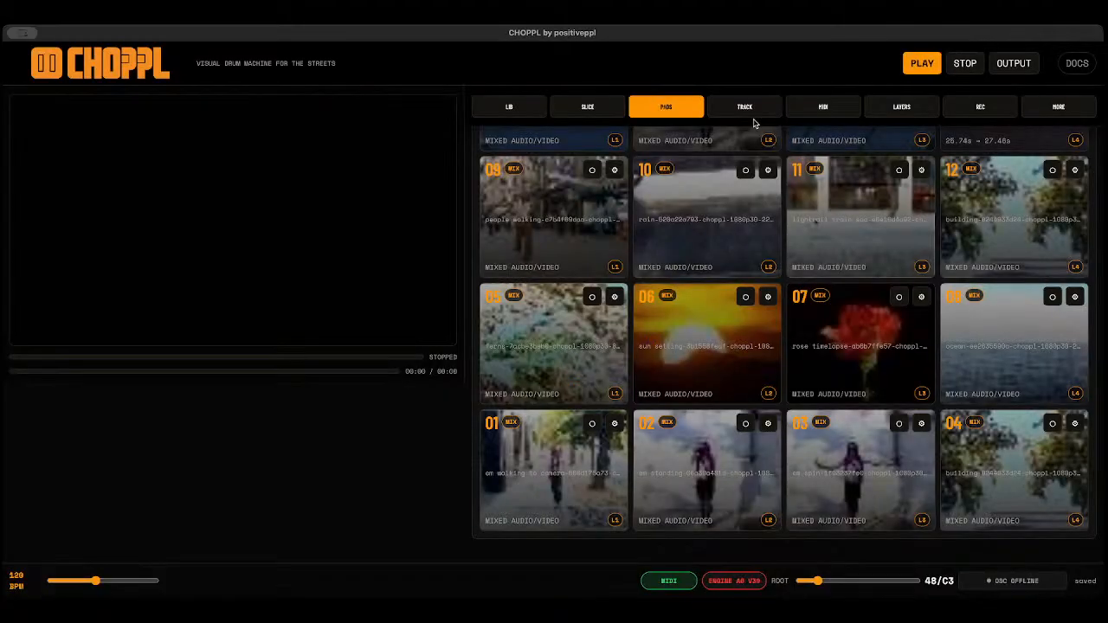
# Try the T/B split layout for bank C's pads and switch the split off again.
pyautogui.scroll(5, 701, 355)
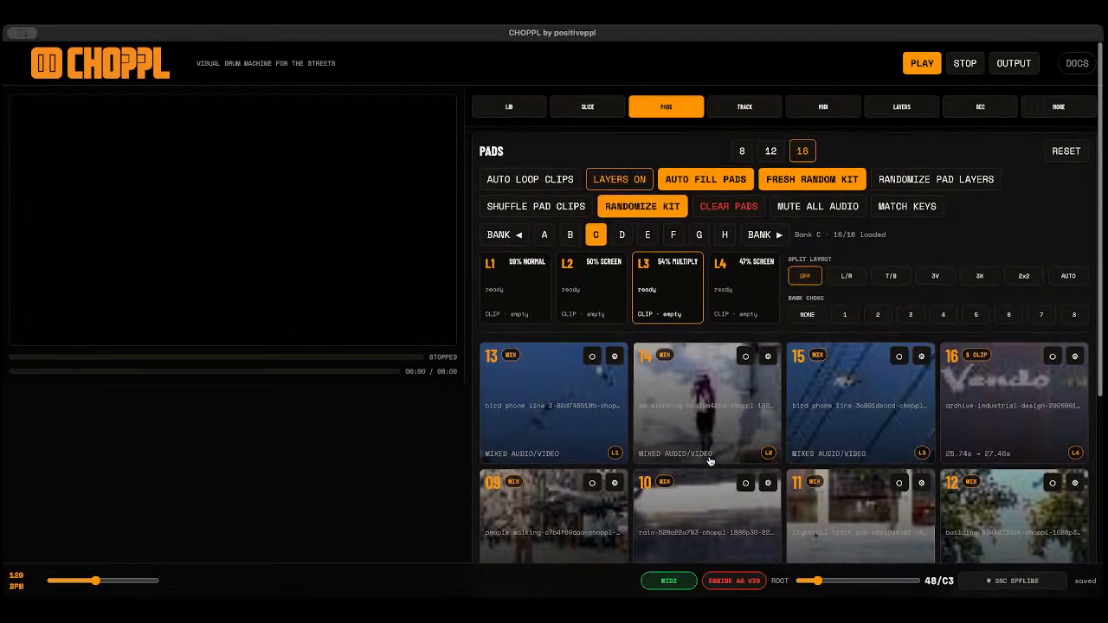
pyautogui.scroll(-3, 708, 461)
pyautogui.scroll(3, 752, 464)
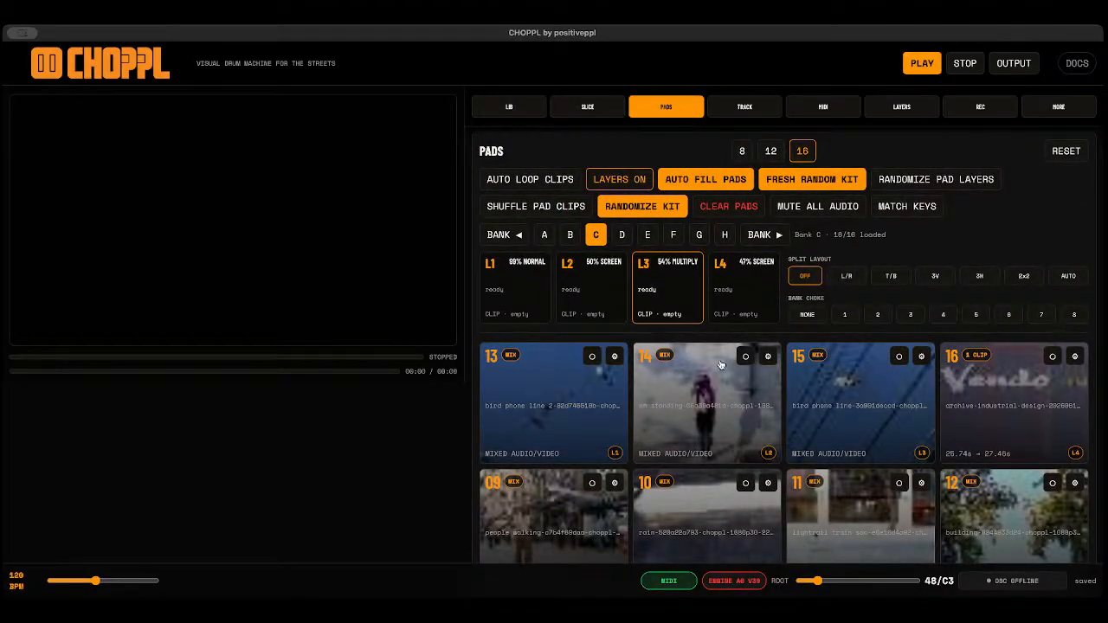
pyautogui.scroll(-1, 839, 364)
pyautogui.scroll(1, 839, 365)
pyautogui.click(891, 279)
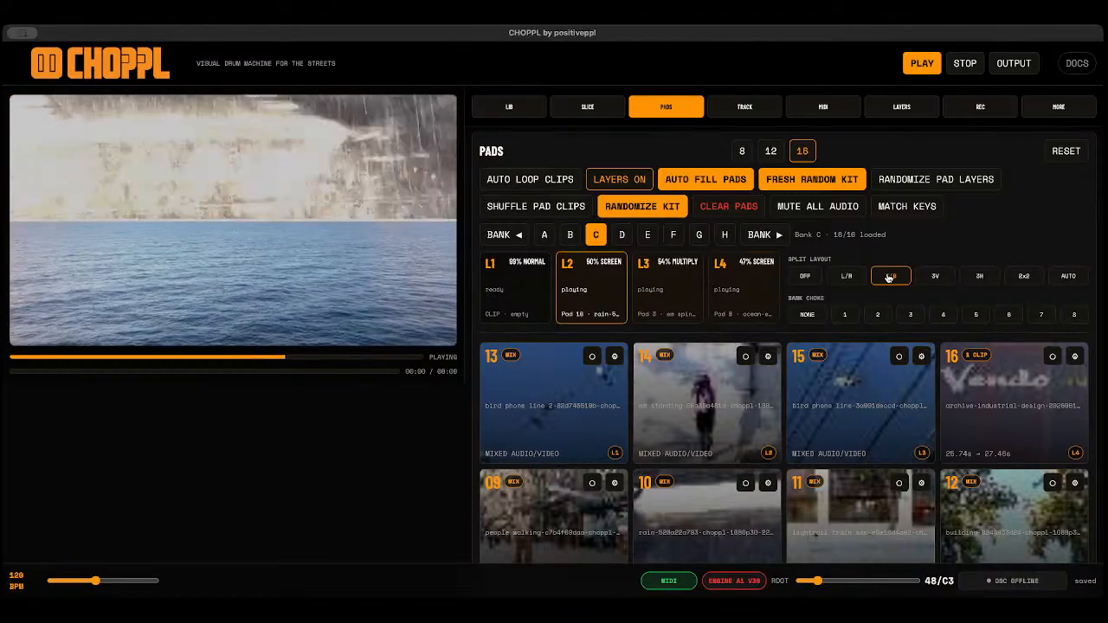
pyautogui.click(964, 63)
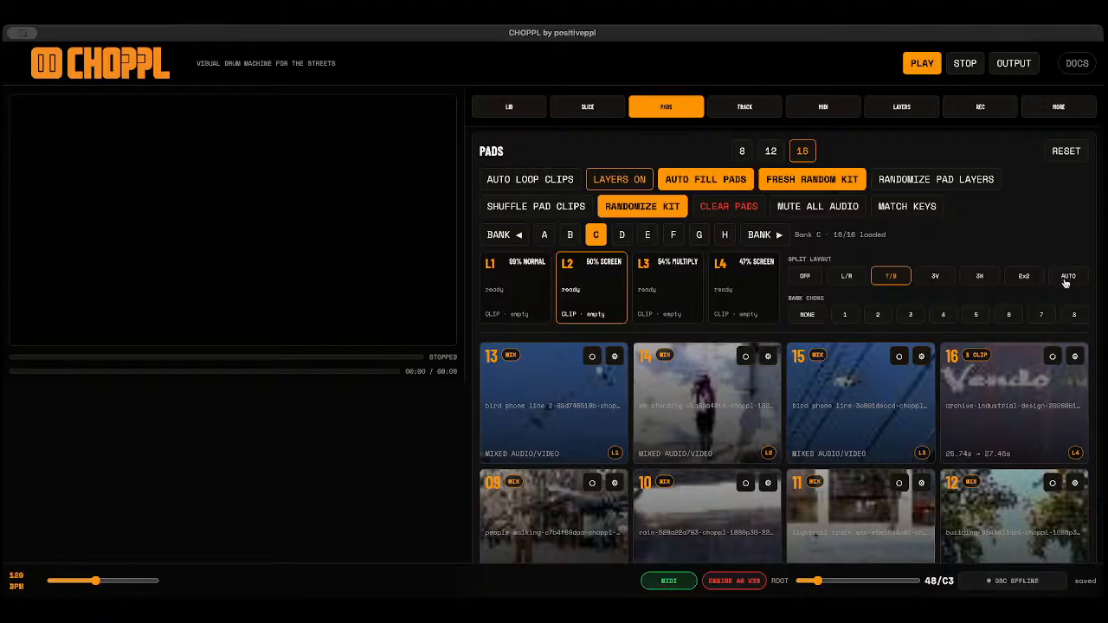
pyautogui.click(816, 277)
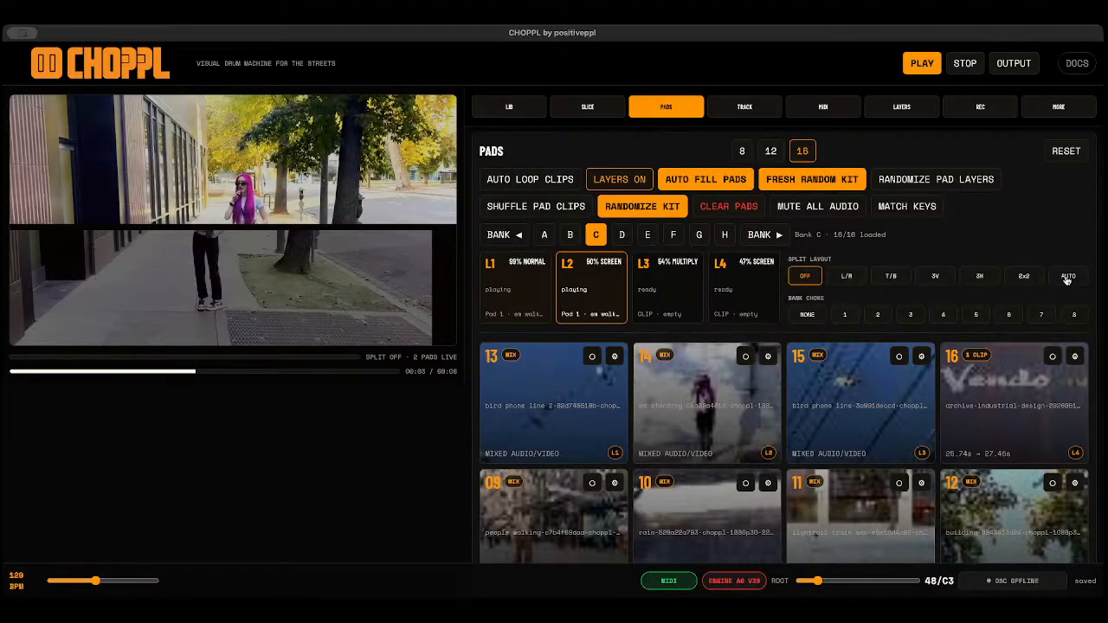
# Run the automatic split layout on the live pads and stop playback.
pyautogui.click(1067, 277)
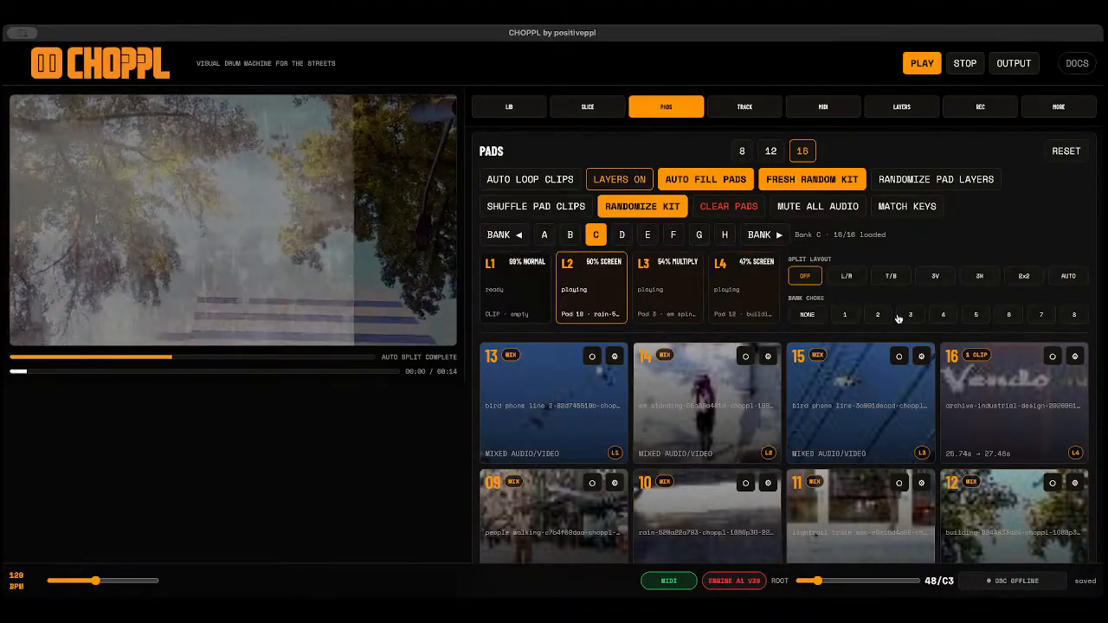
pyautogui.click(964, 64)
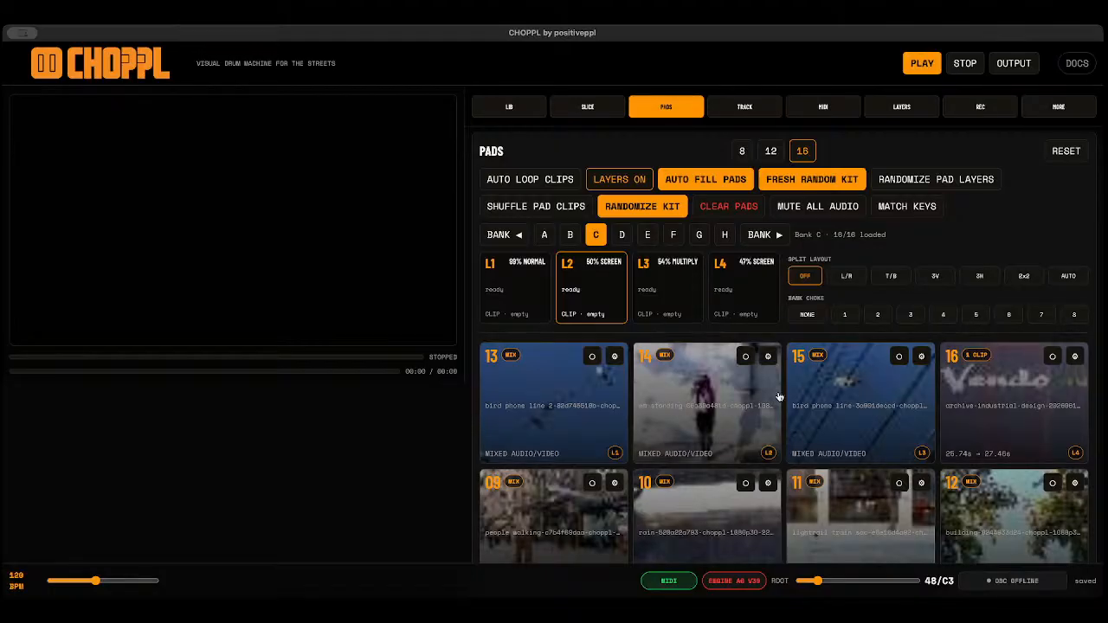
pyautogui.scroll(-1, 779, 396)
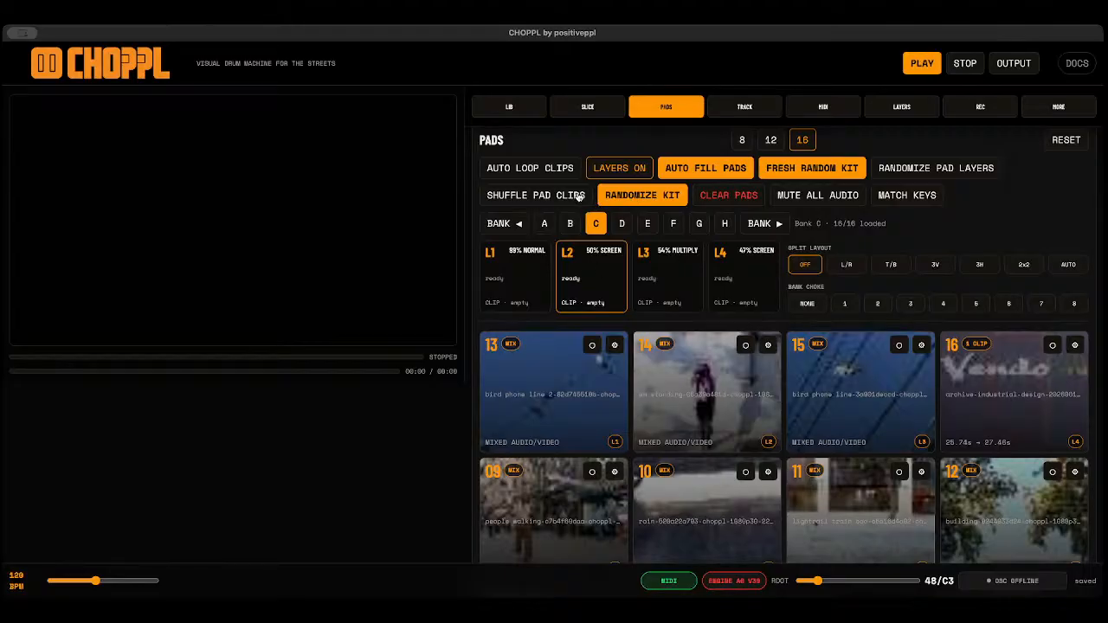
# Compare the 1:1, 9:16 and 16:9 recording aspects and set the aspect to 9:16.
pyautogui.click(982, 107)
pyautogui.click(531, 193)
pyautogui.click(495, 193)
pyautogui.click(531, 193)
pyautogui.click(564, 193)
pyautogui.click(530, 193)
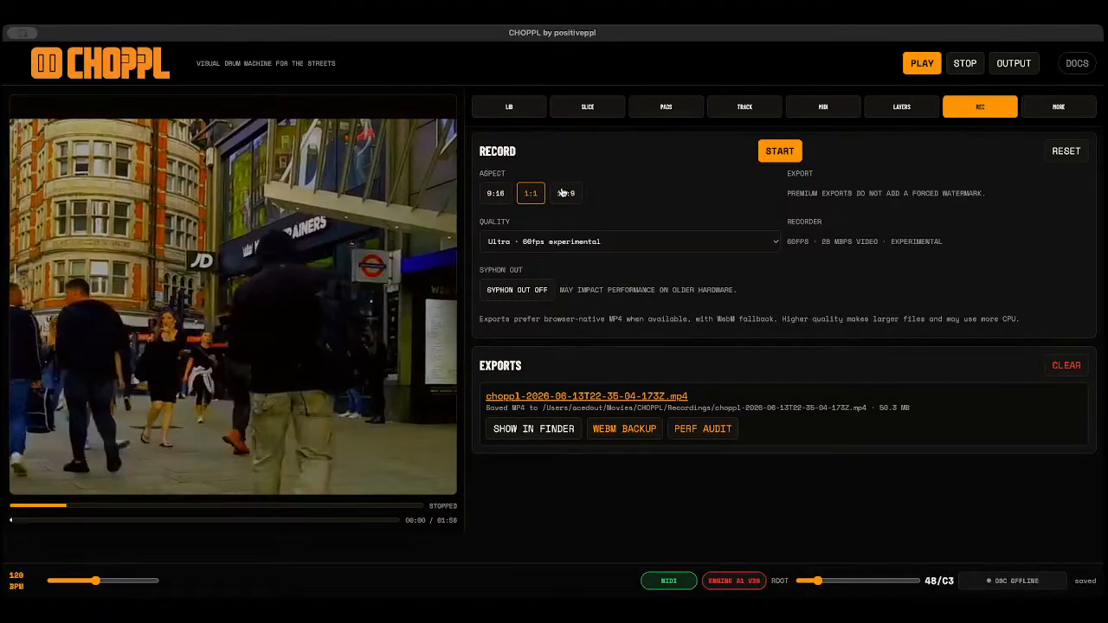
pyautogui.click(500, 193)
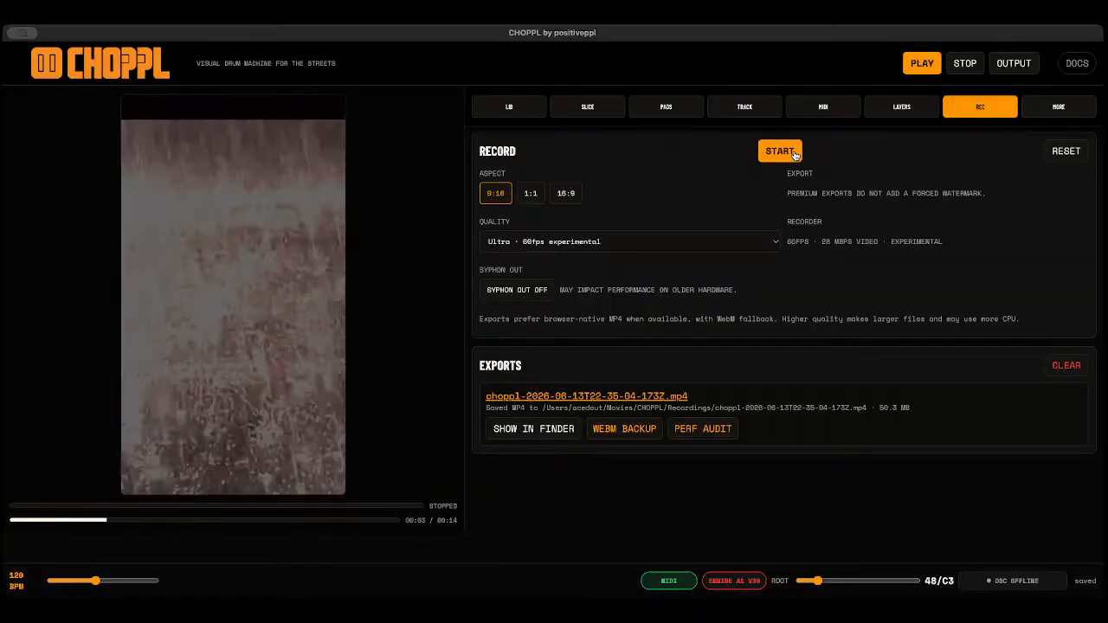
# Record a 9:16 performance of the live pads and stop it to export the video.
pyautogui.click(744, 108)
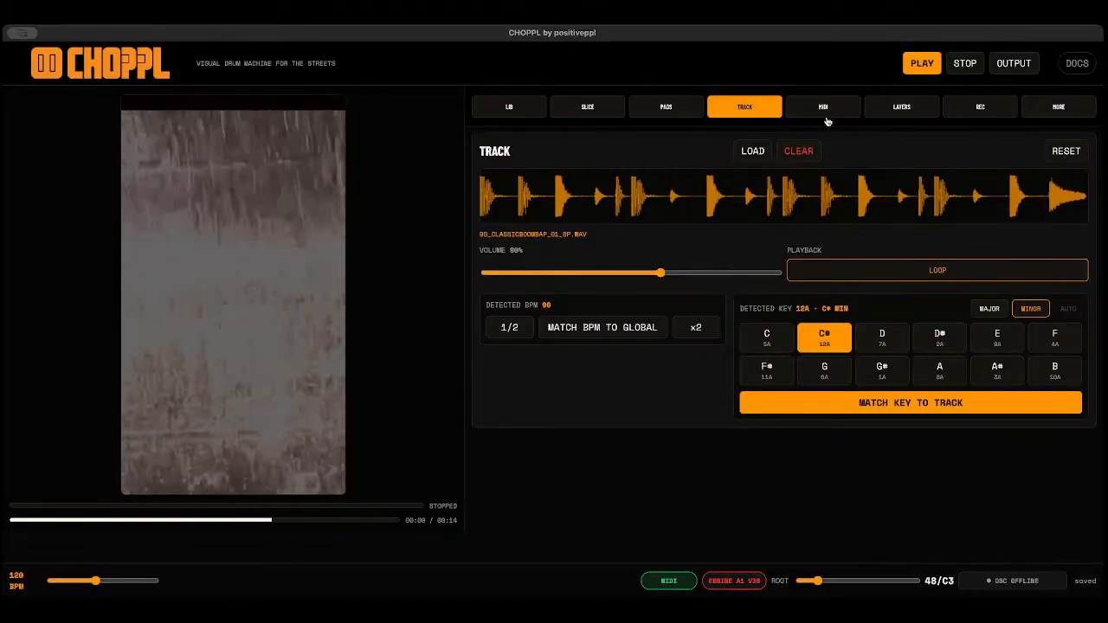
pyautogui.click(960, 111)
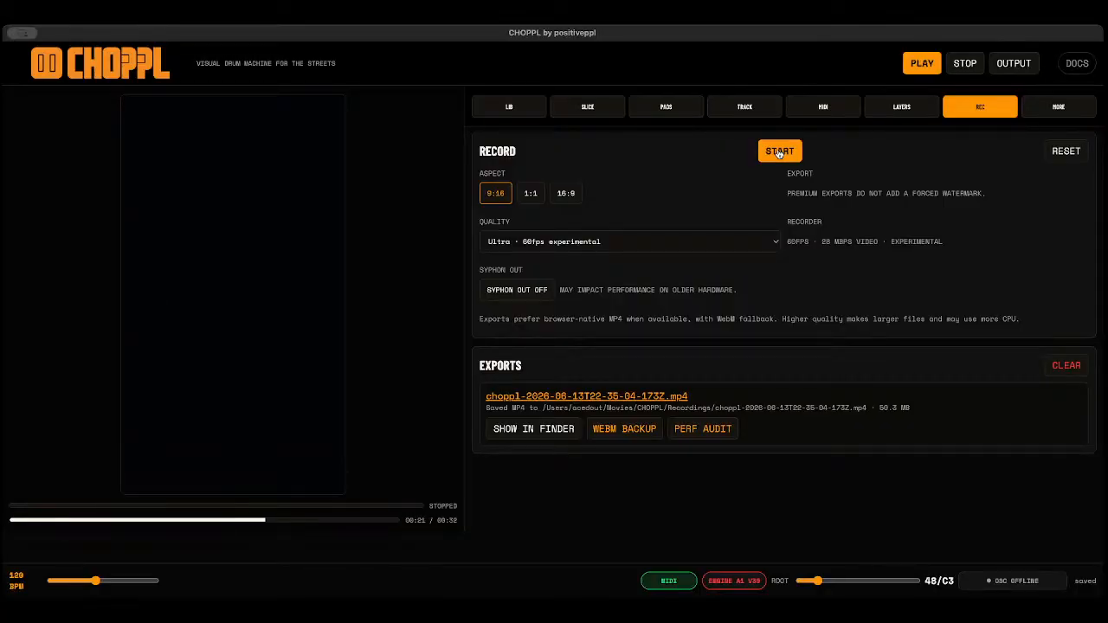
pyautogui.click(779, 152)
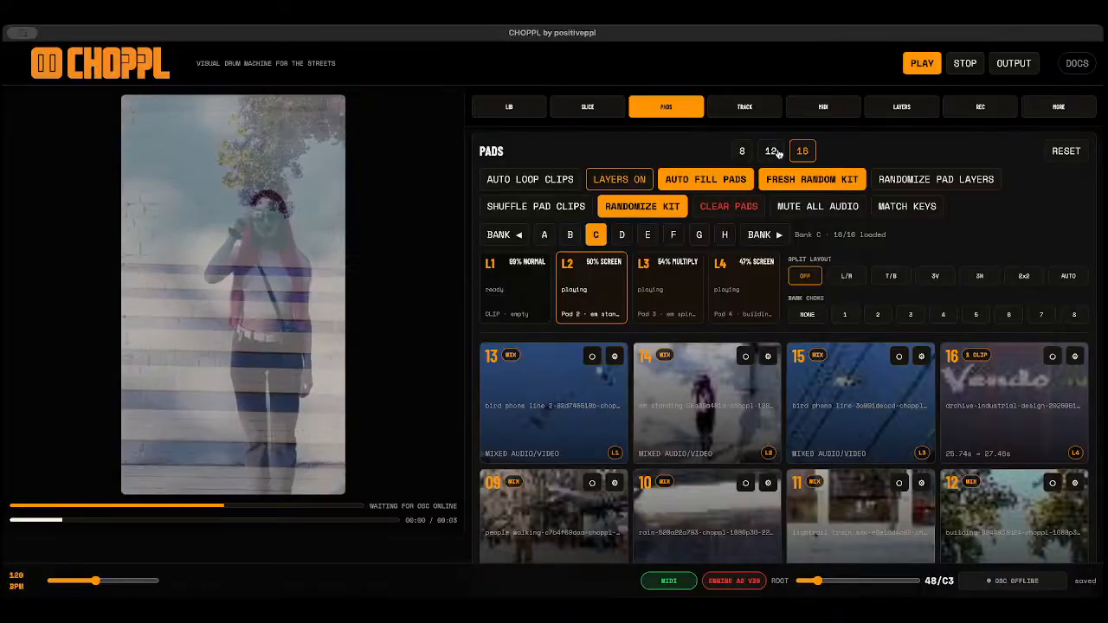
pyautogui.click(966, 65)
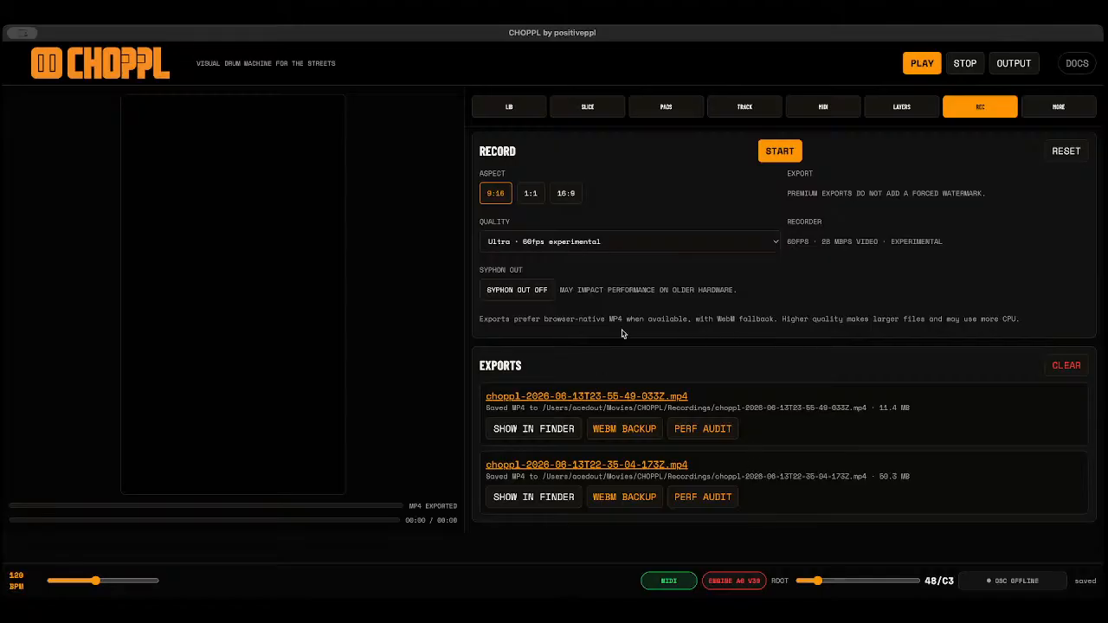
# Open the overlay settings and try out the border, text and REC bug overlays.
pyautogui.click(1053, 109)
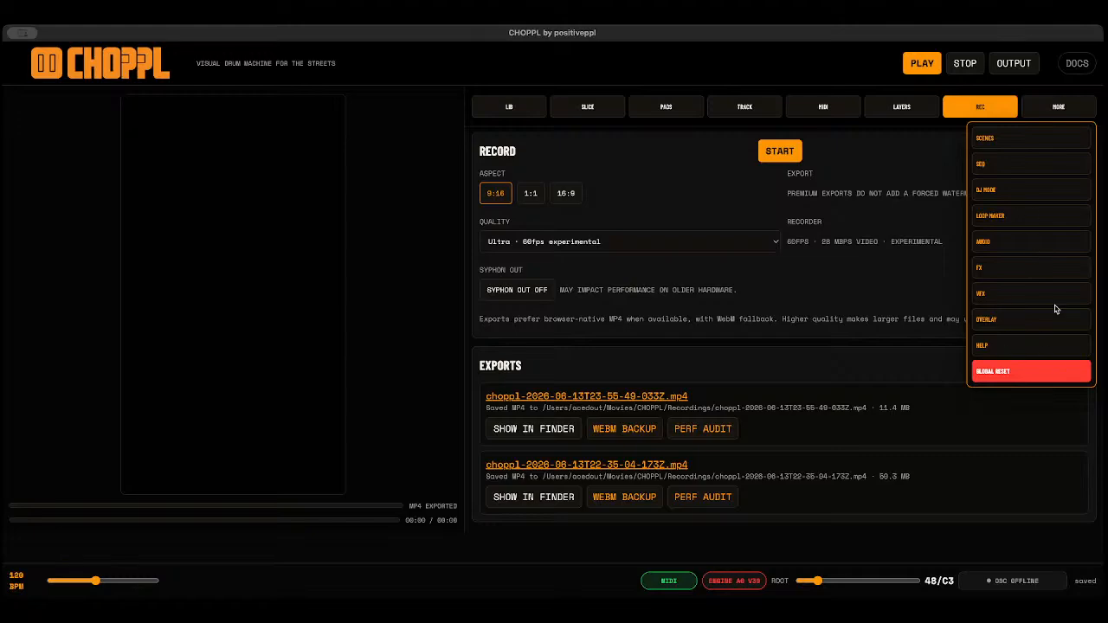
pyautogui.click(1005, 321)
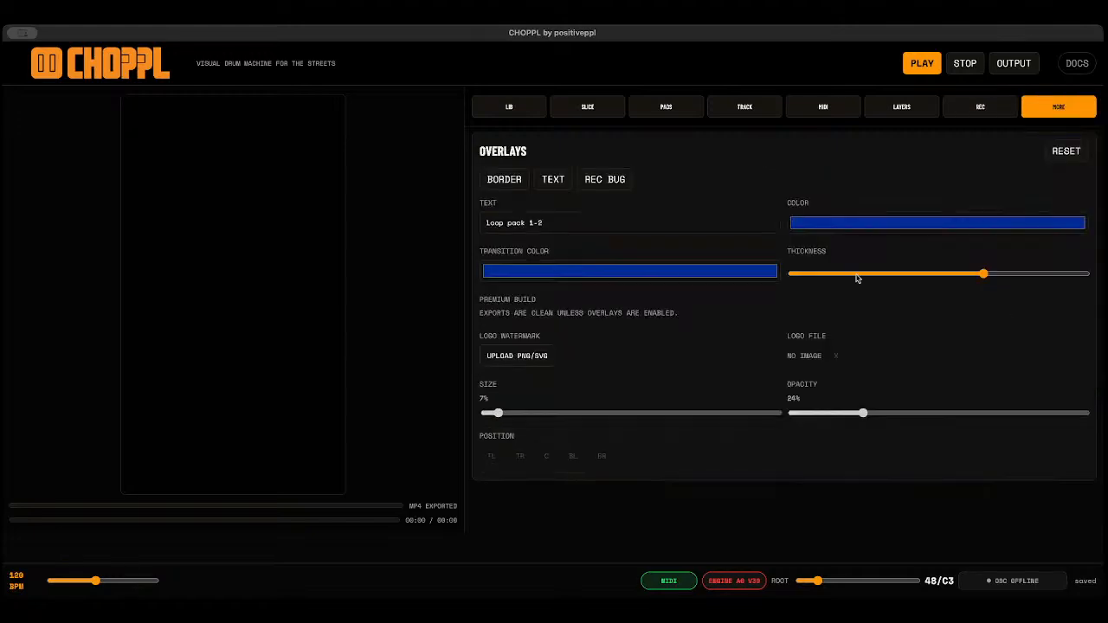
pyautogui.click(505, 181)
pyautogui.click(554, 182)
pyautogui.click(588, 183)
pyautogui.click(552, 179)
pyautogui.click(610, 181)
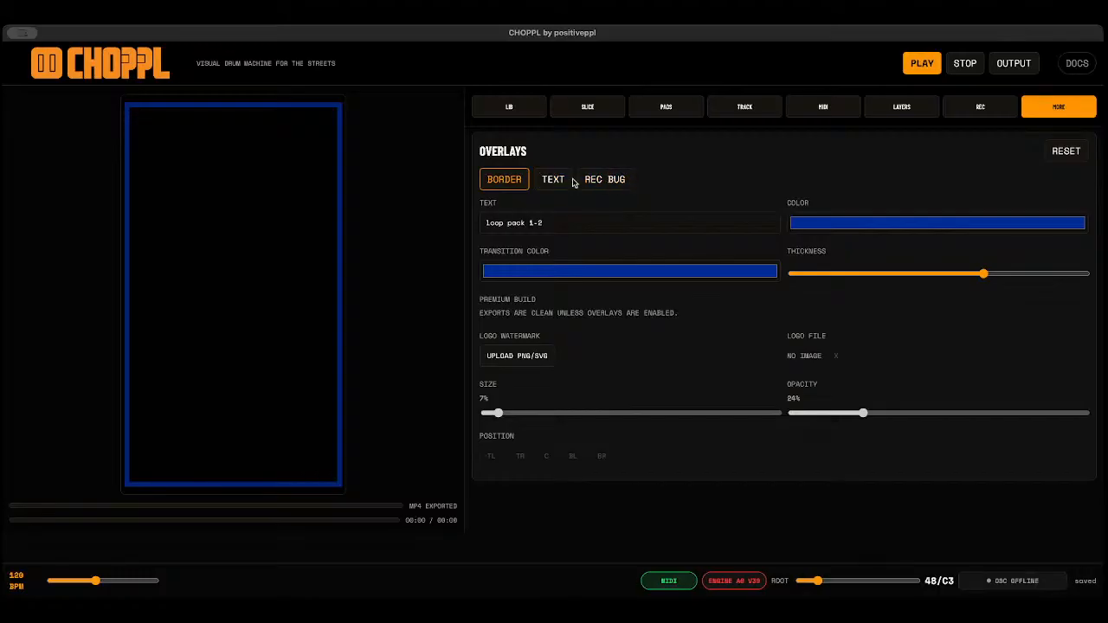
# Change the overlay color to light grey and turn on the text overlay alongside the border.
pyautogui.click(518, 181)
pyautogui.click(518, 181)
pyautogui.moveTo(841, 243); pyautogui.dragTo(793, 250)
pyautogui.click(559, 172)
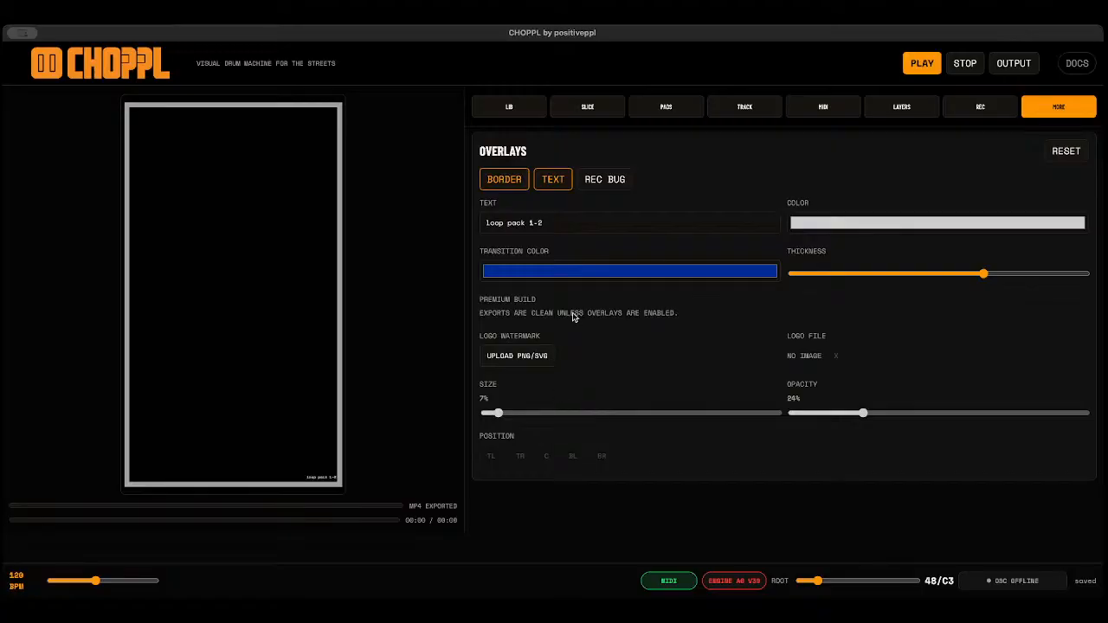
# Upload choppl-pause-icon-1024.png from the CHOPPL-logos folder as the logo watermark.
pyautogui.click(522, 359)
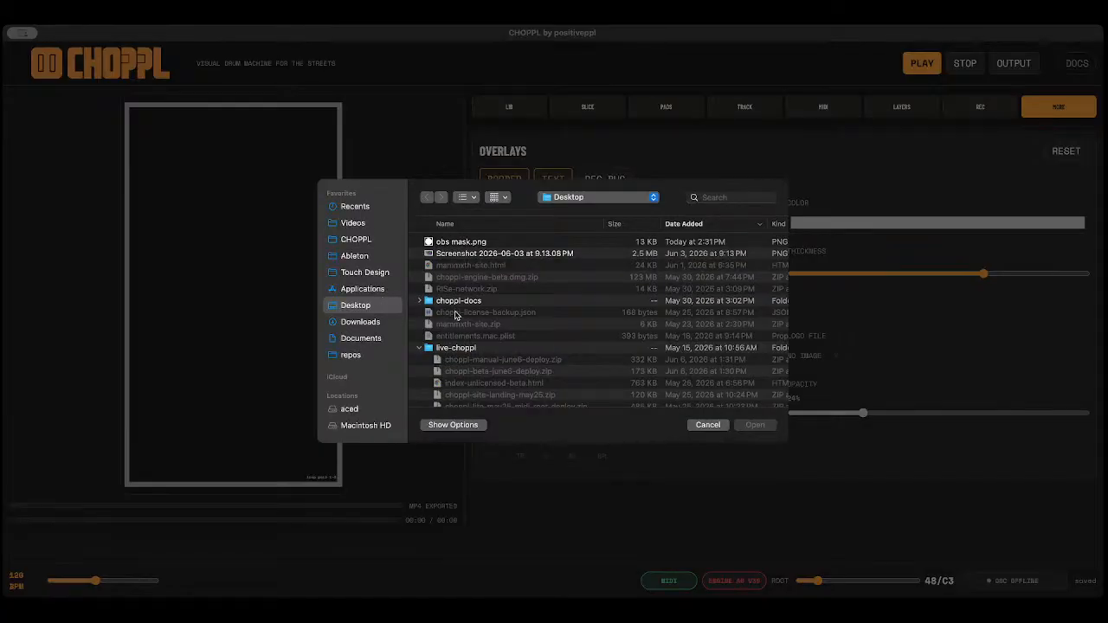
pyautogui.scroll(-5, 458, 316)
pyautogui.click(480, 346)
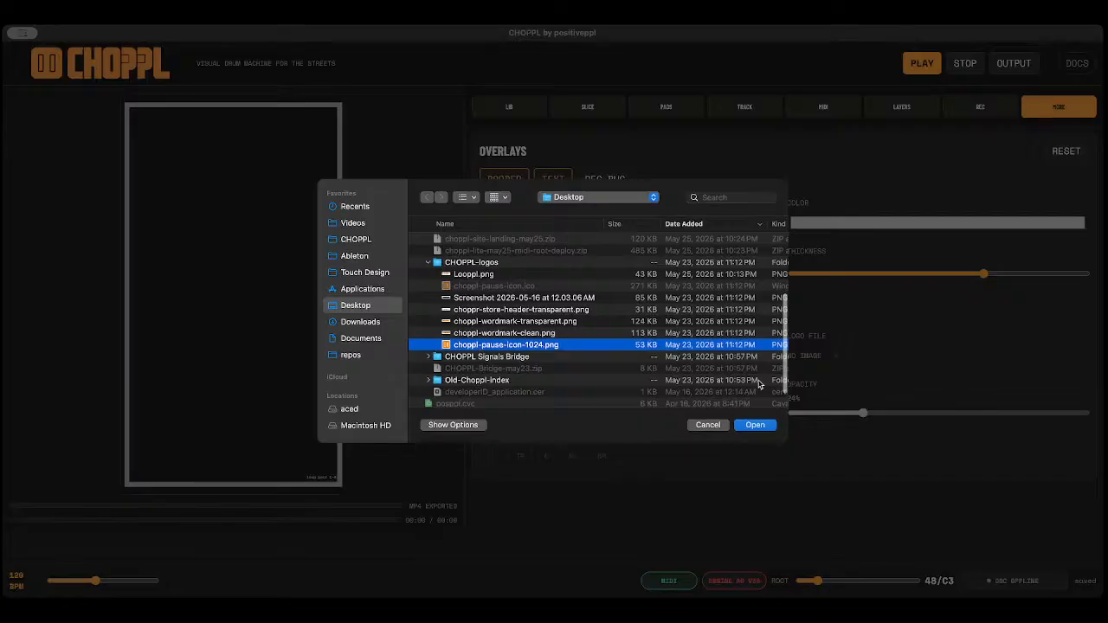
pyautogui.click(753, 424)
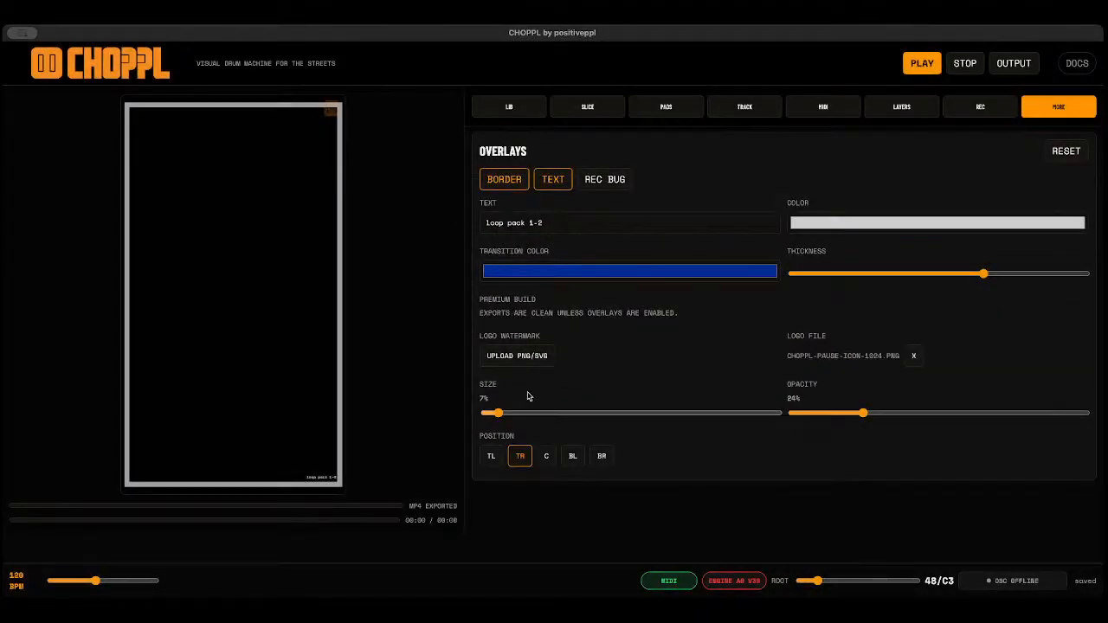
# Enlarge the logo watermark to 28% and try its center, top-right, top-left and bottom-left positions, ending at bottom left.
pyautogui.click(547, 459)
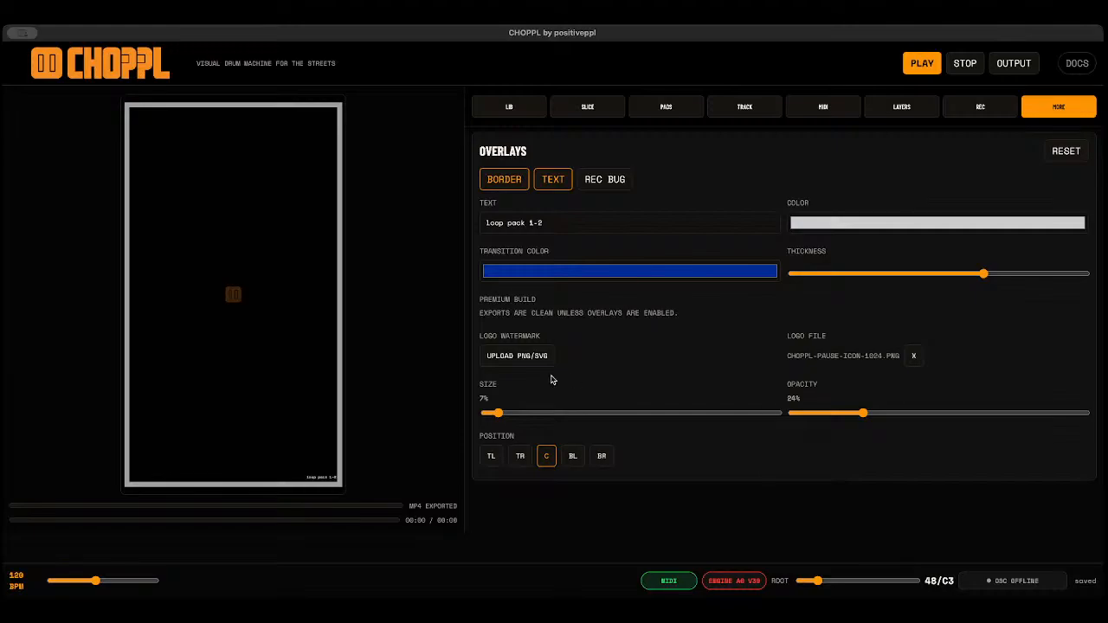
pyautogui.moveTo(530, 413); pyautogui.dragTo(636, 422)
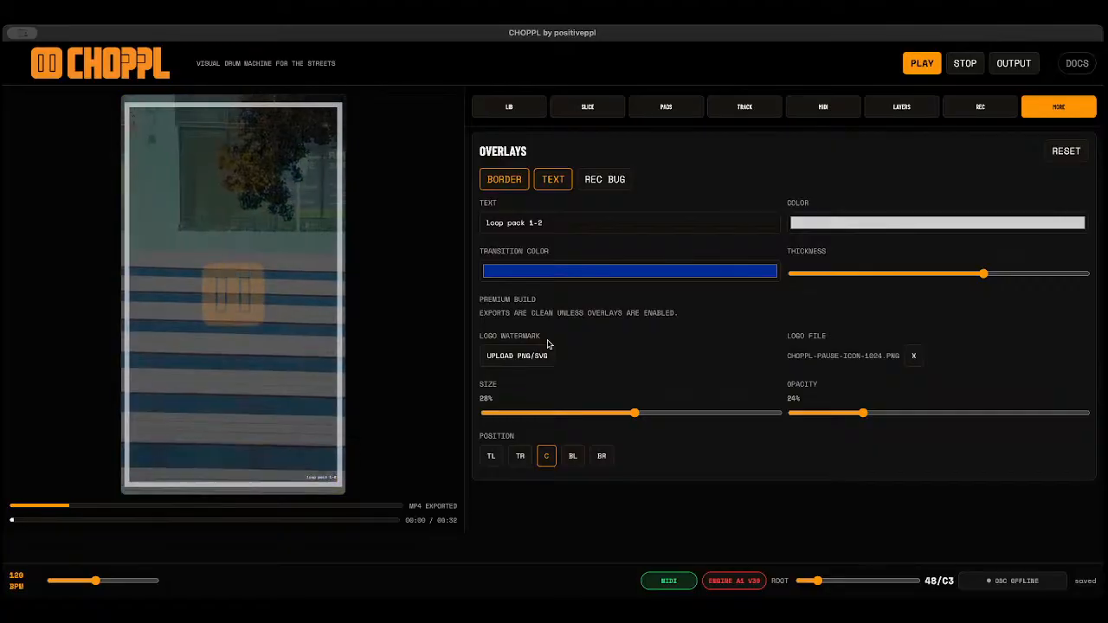
pyautogui.click(519, 456)
pyautogui.click(489, 457)
pyautogui.click(575, 456)
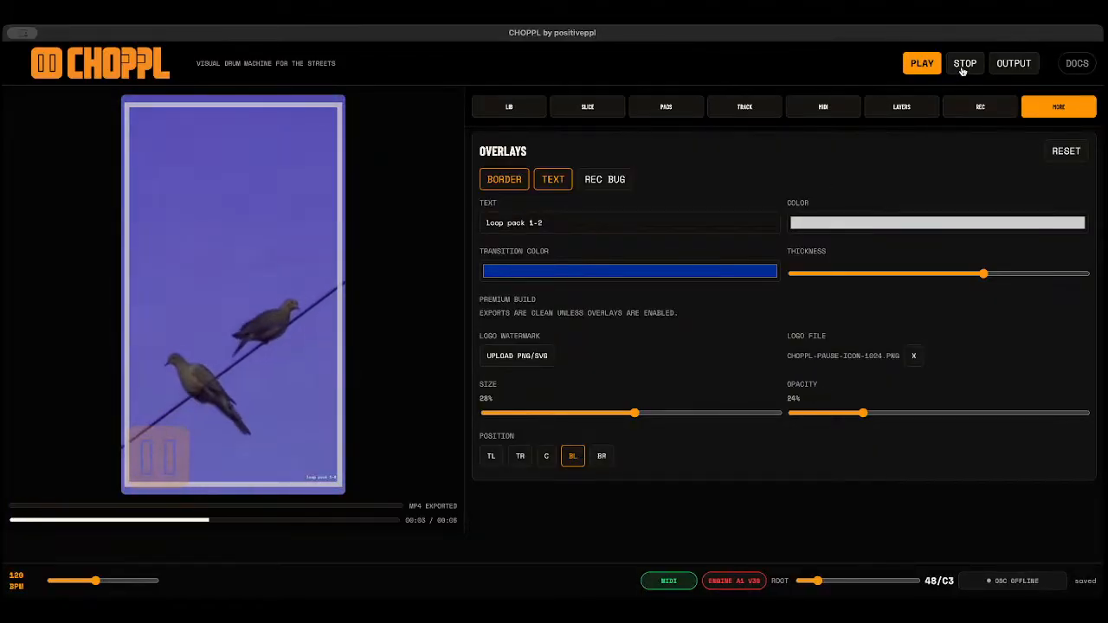
# Remove the logo watermark and switch off the border and text overlays.
pyautogui.click(916, 358)
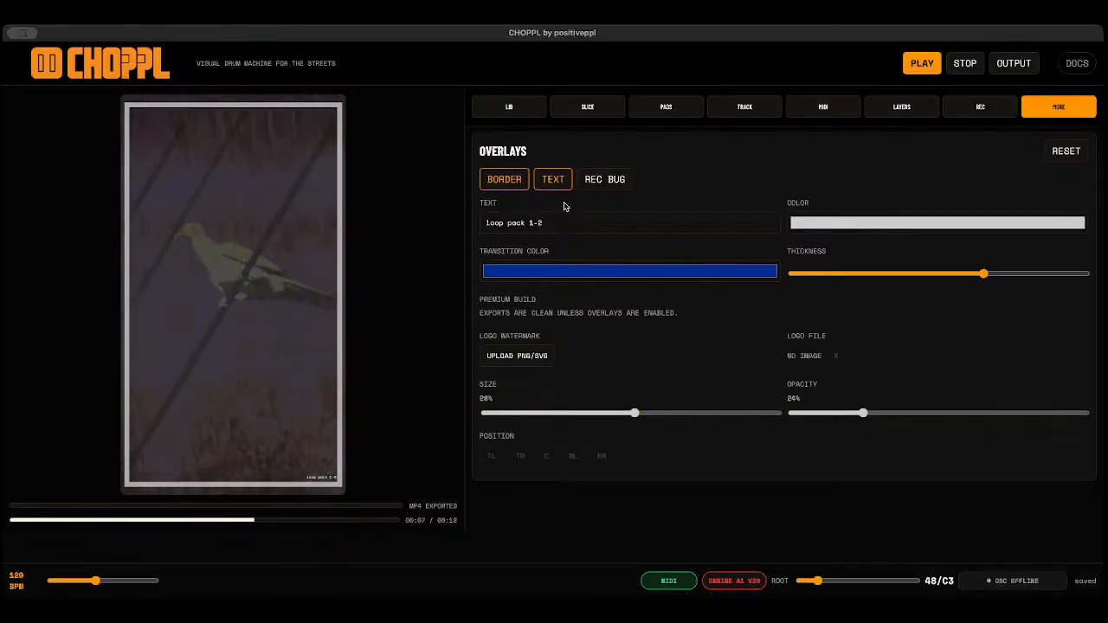
pyautogui.click(500, 181)
pyautogui.click(550, 179)
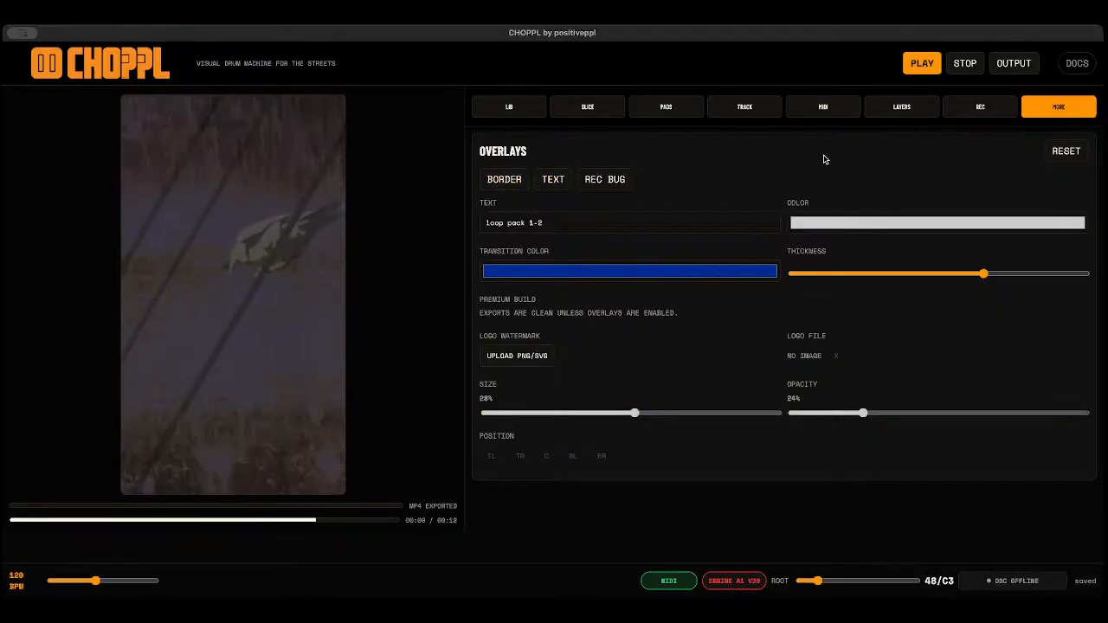
# Apply the Random layer preset and look through the settings of the individual layers.
pyautogui.click(981, 111)
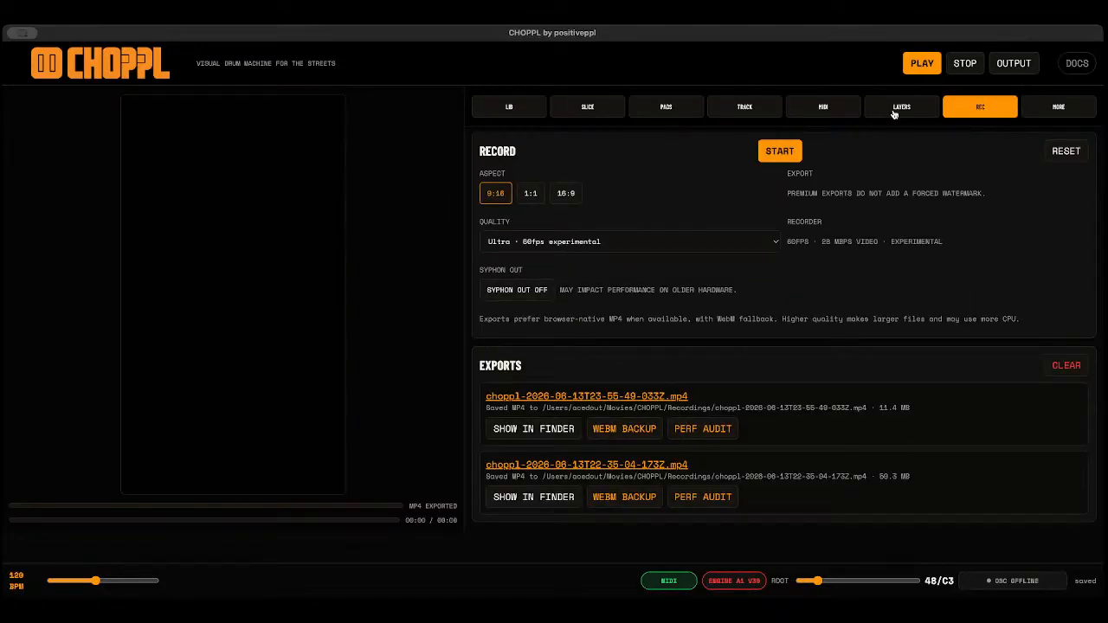
pyautogui.click(894, 110)
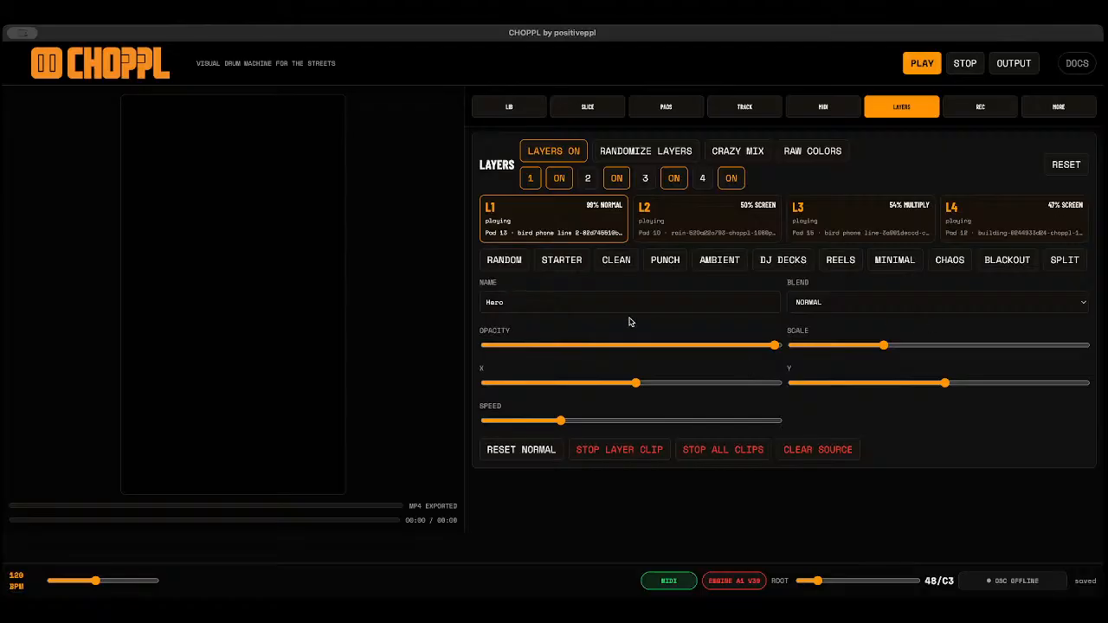
pyautogui.click(501, 262)
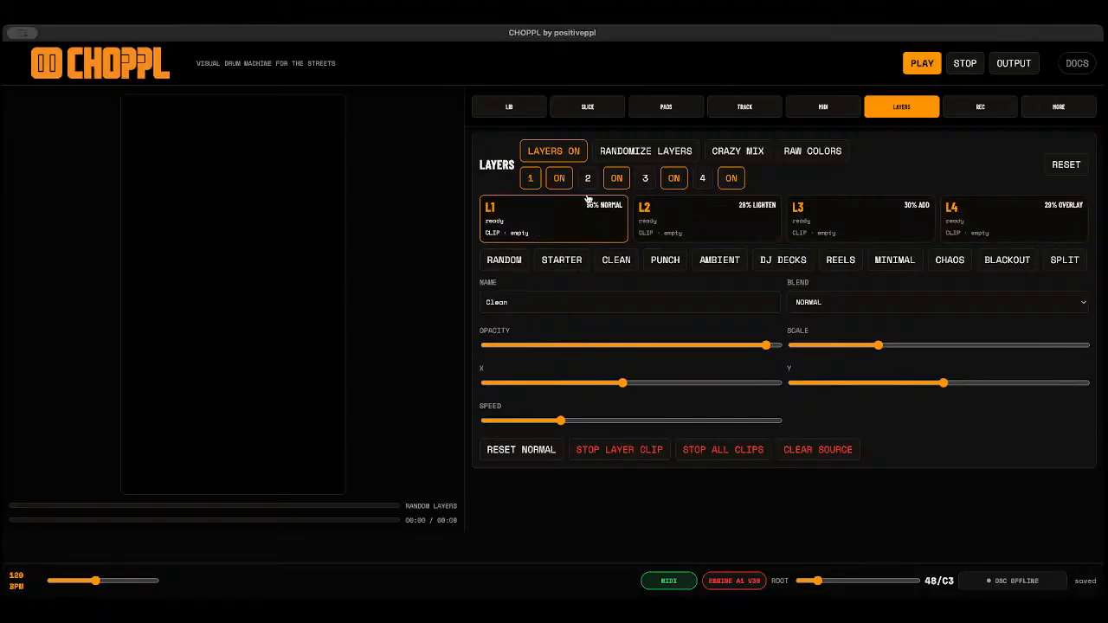
pyautogui.click(684, 221)
pyautogui.click(820, 221)
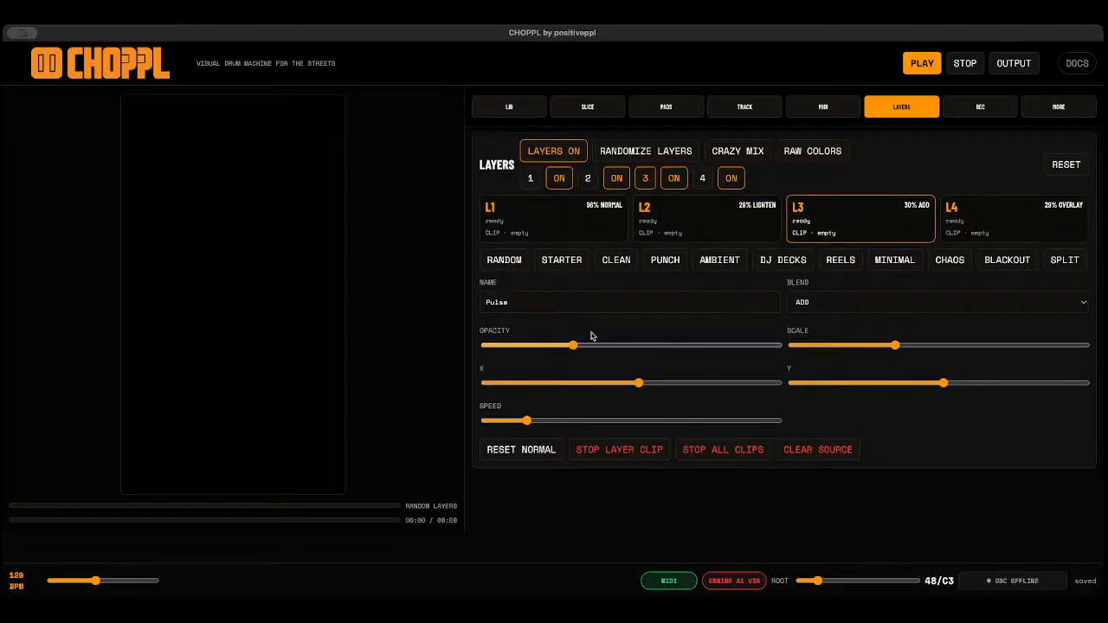
pyautogui.click(582, 219)
pyautogui.click(913, 227)
pyautogui.click(1018, 213)
pyautogui.click(609, 235)
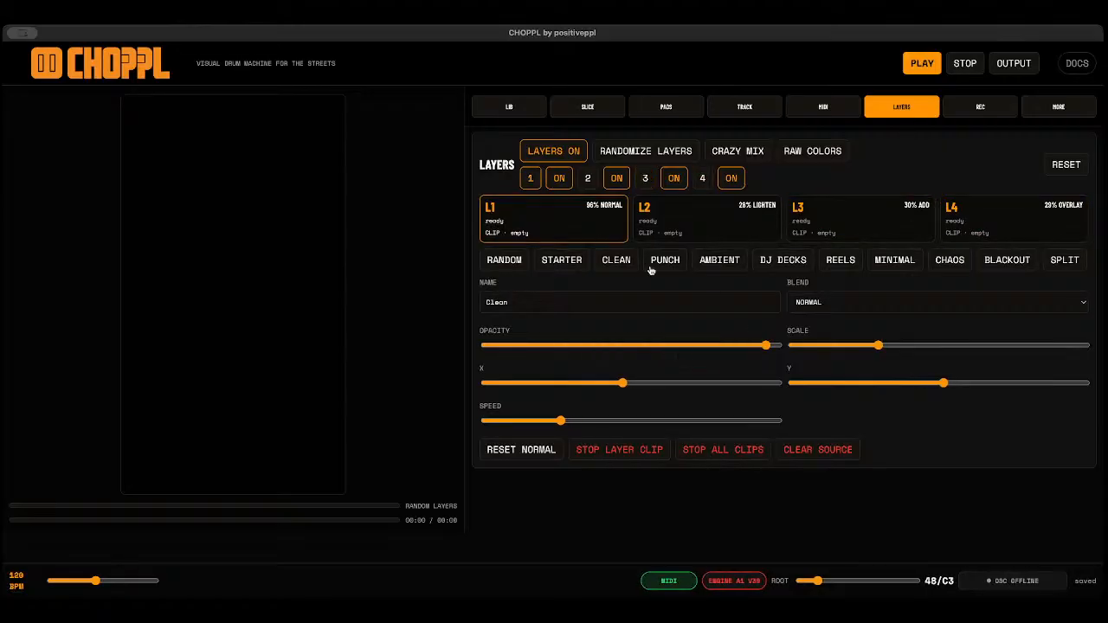
# Set the blend modes of layer 2 to Saturation, layer 3 to Difference and layer 4 to Color-Dodge.
pyautogui.click(732, 216)
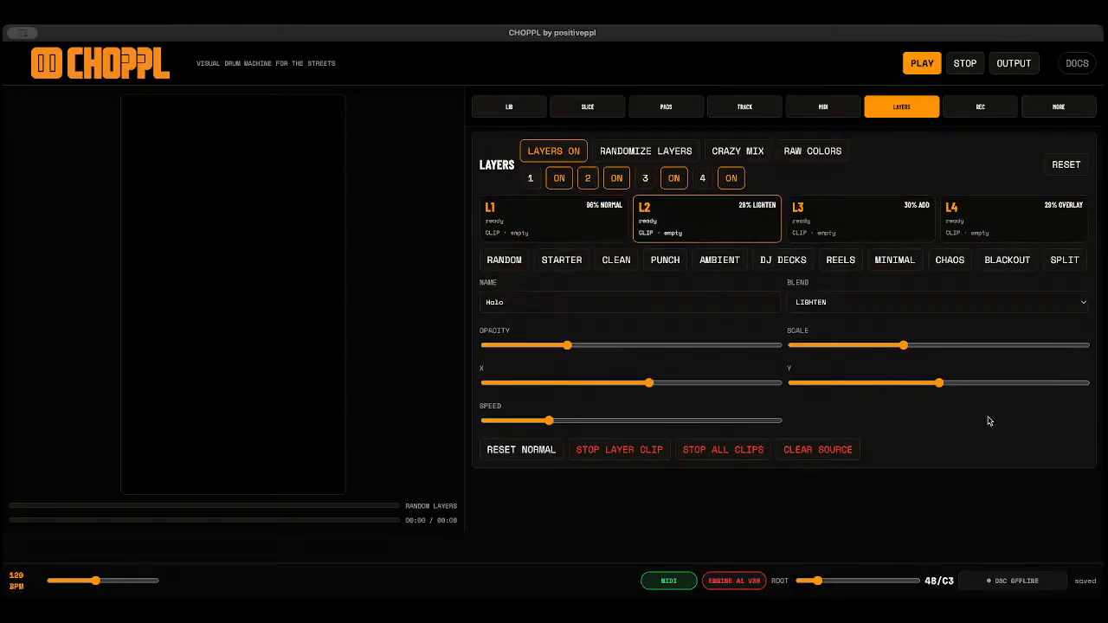
pyautogui.click(831, 303)
pyautogui.click(827, 367)
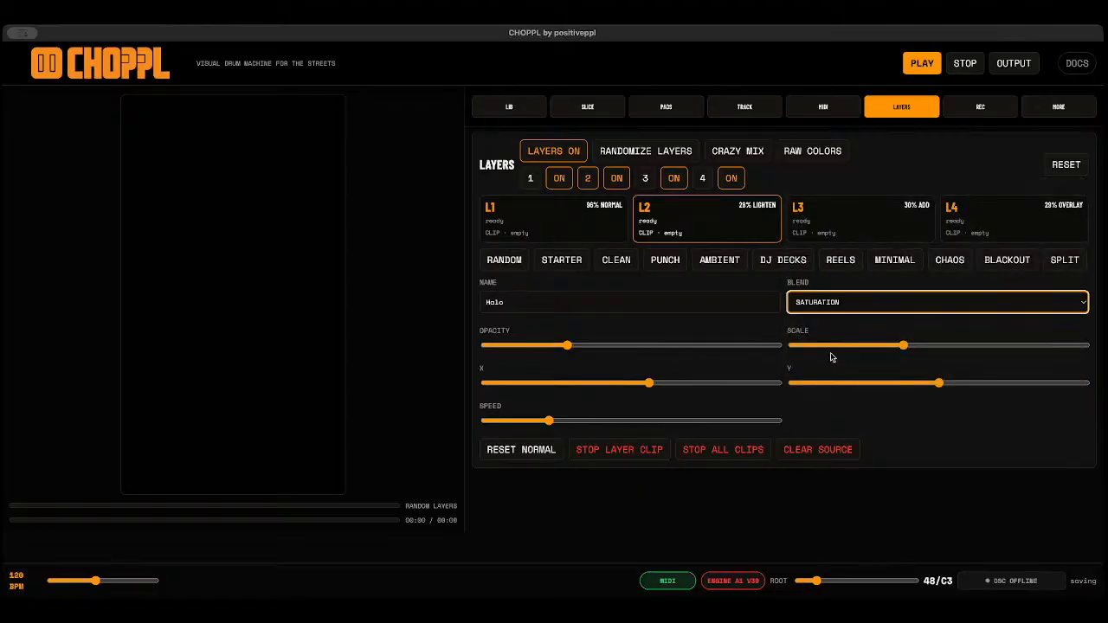
pyautogui.click(868, 219)
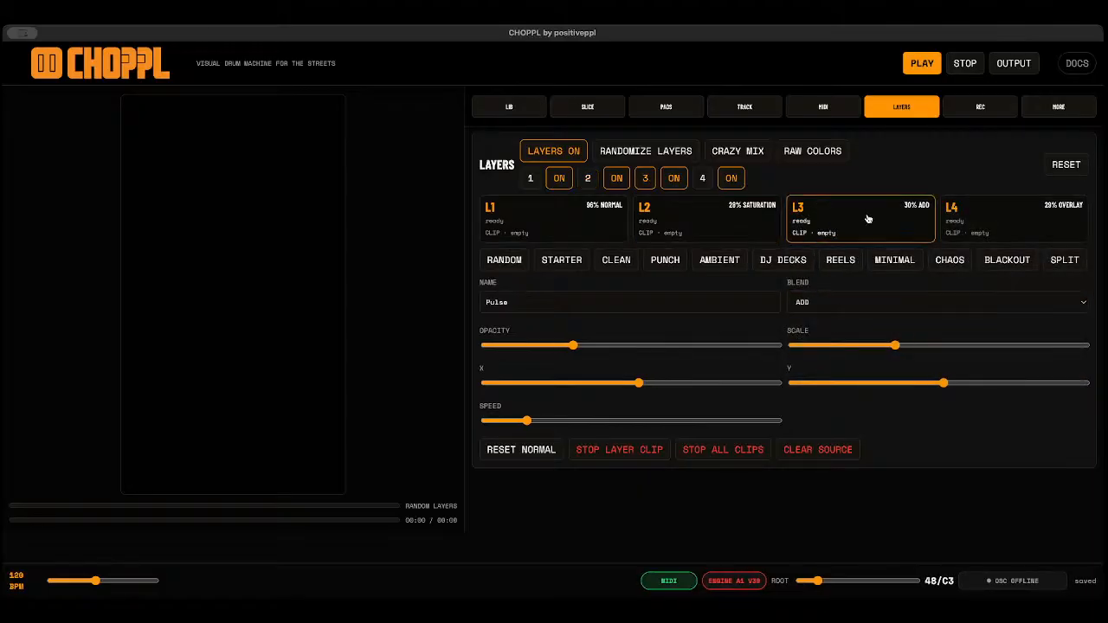
pyautogui.click(866, 304)
pyautogui.click(849, 343)
pyautogui.click(1014, 232)
pyautogui.click(889, 309)
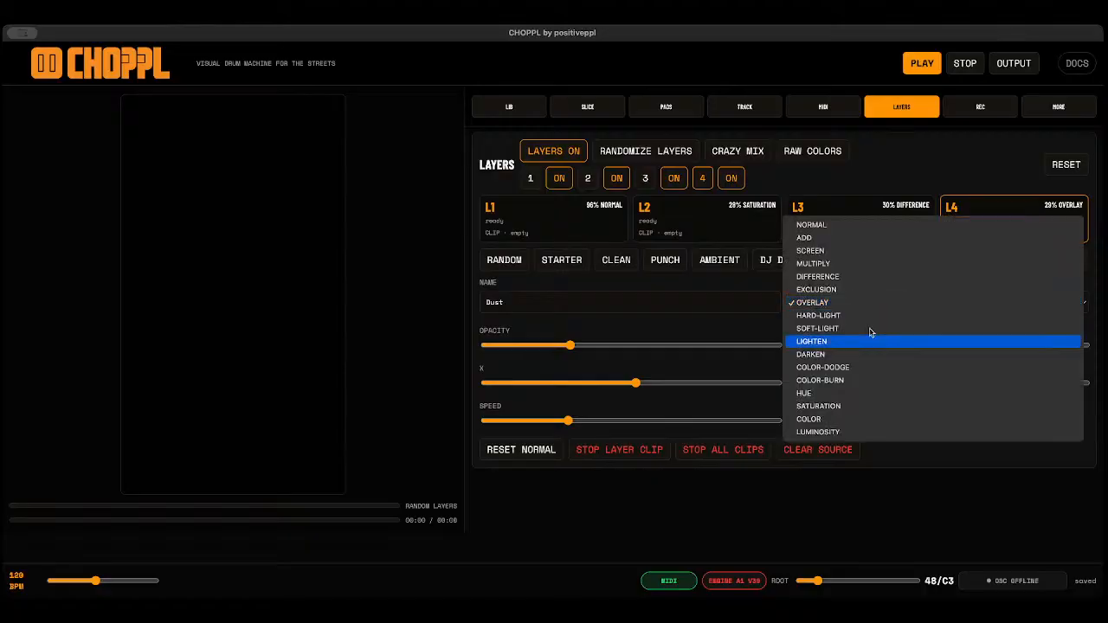
pyautogui.click(849, 371)
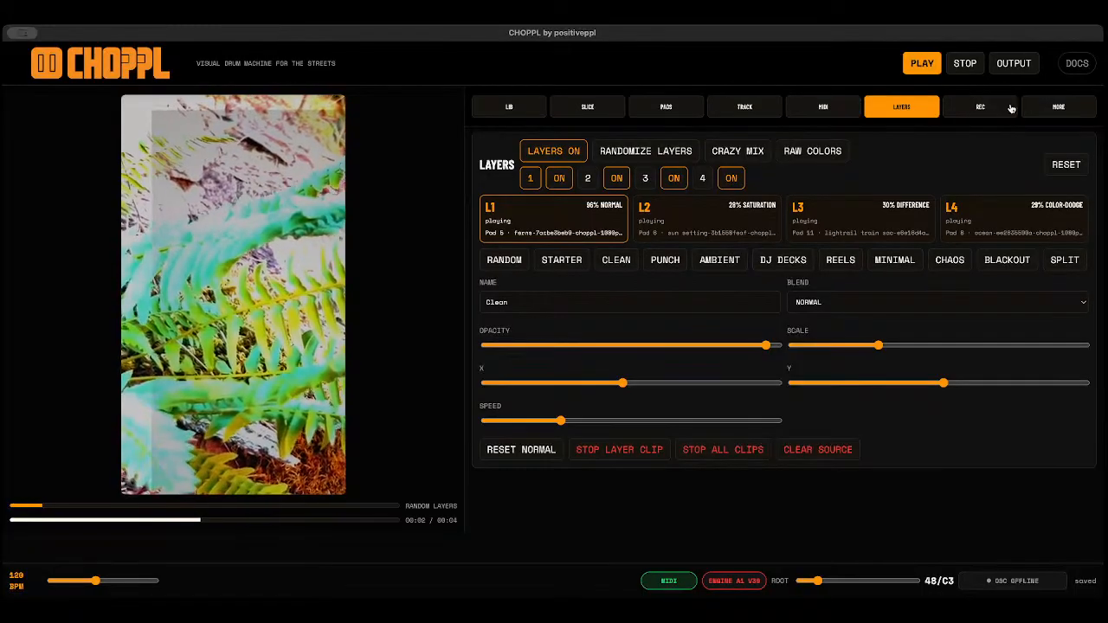
# Set the recording aspect to 16:9 and return to the layer settings.
pyautogui.click(980, 106)
pyautogui.click(565, 193)
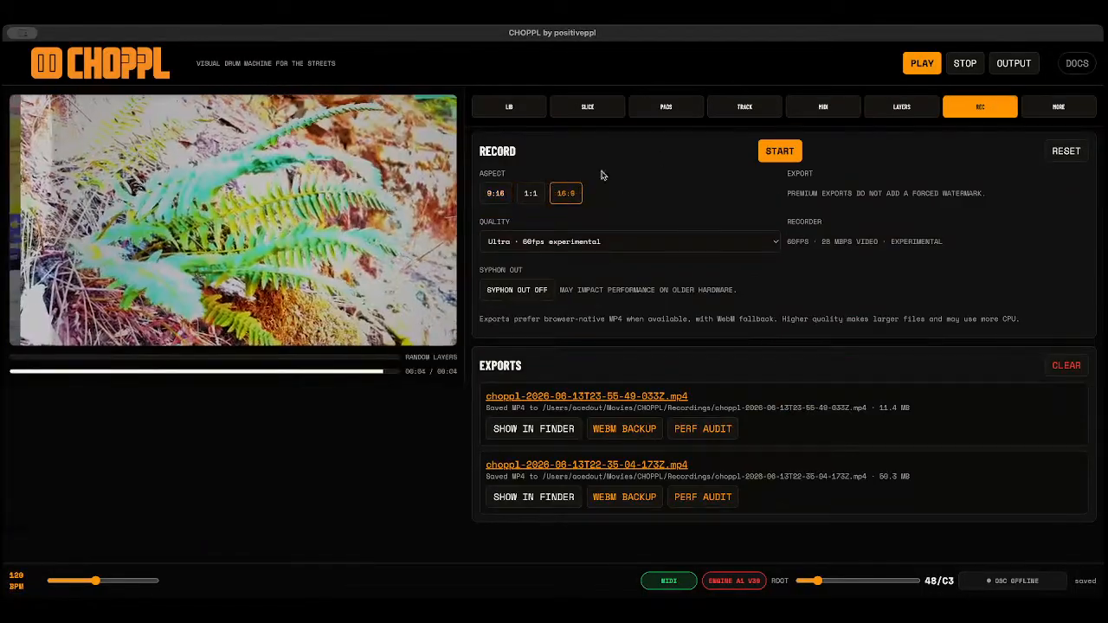
pyautogui.click(898, 107)
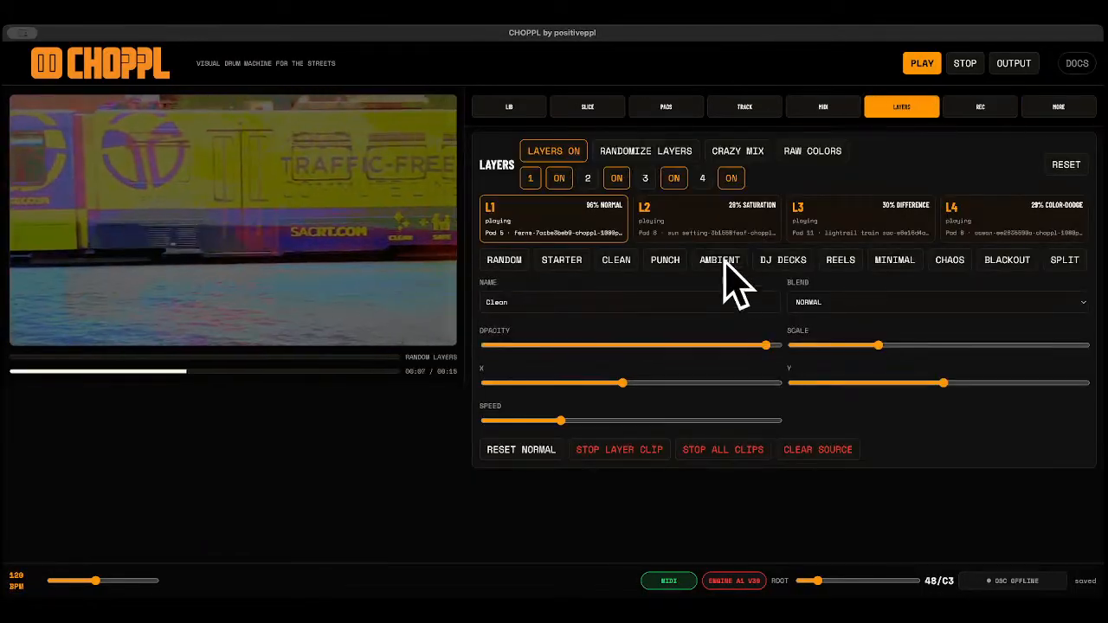
# Try the Punch, Clean, Starter, Minimal, Chaos and Reels layer presets, and restore the raw colors.
pyautogui.click(663, 259)
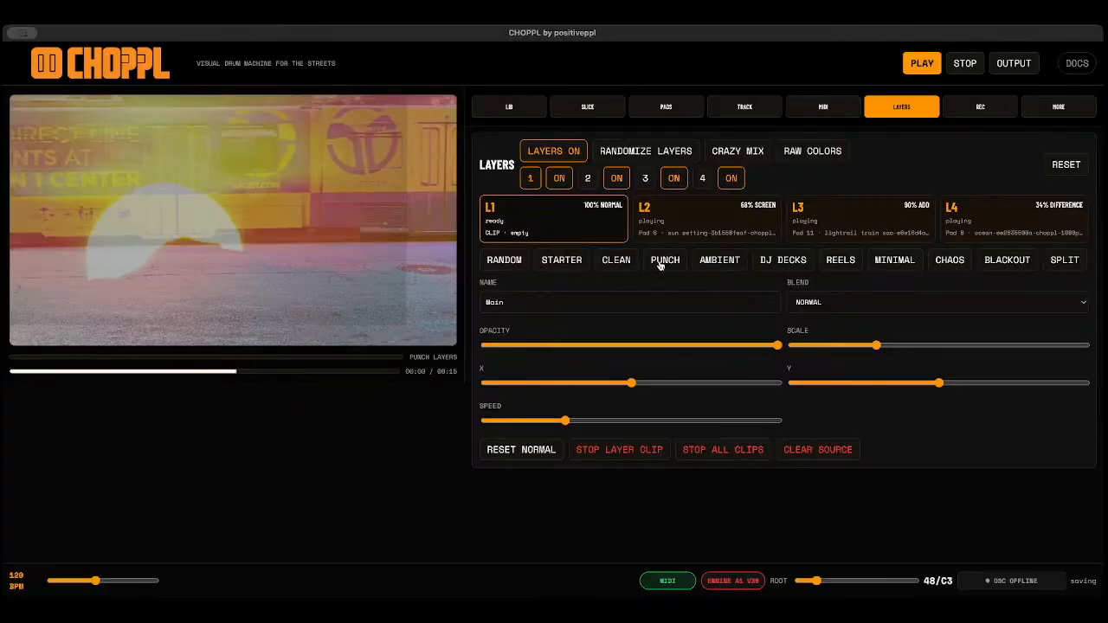
pyautogui.click(601, 260)
pyautogui.click(554, 262)
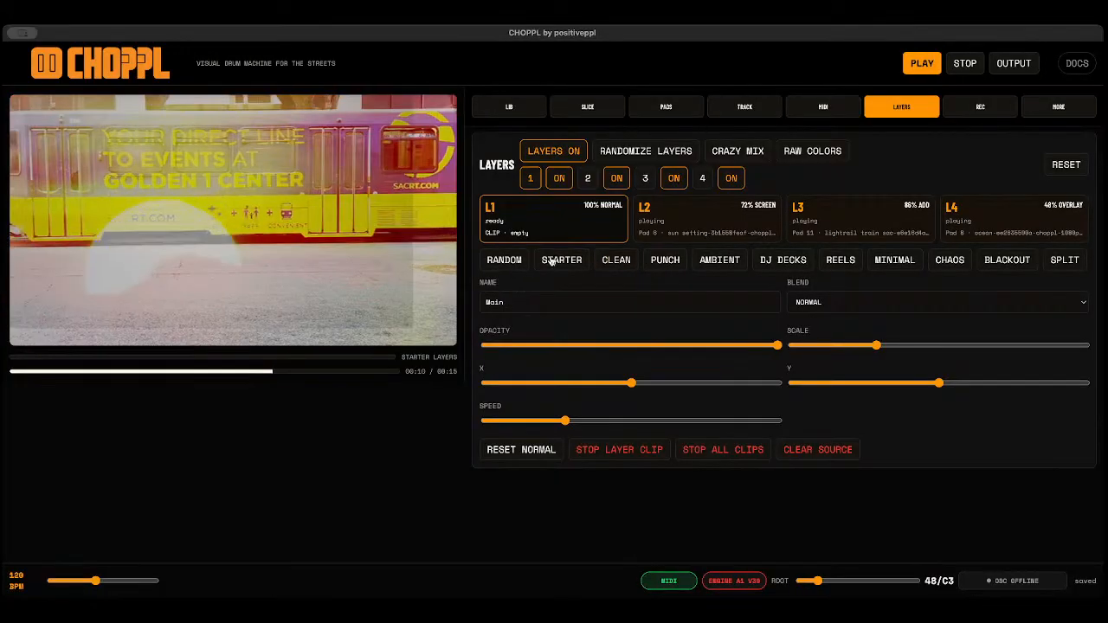
pyautogui.click(874, 259)
pyautogui.click(839, 260)
pyautogui.click(957, 259)
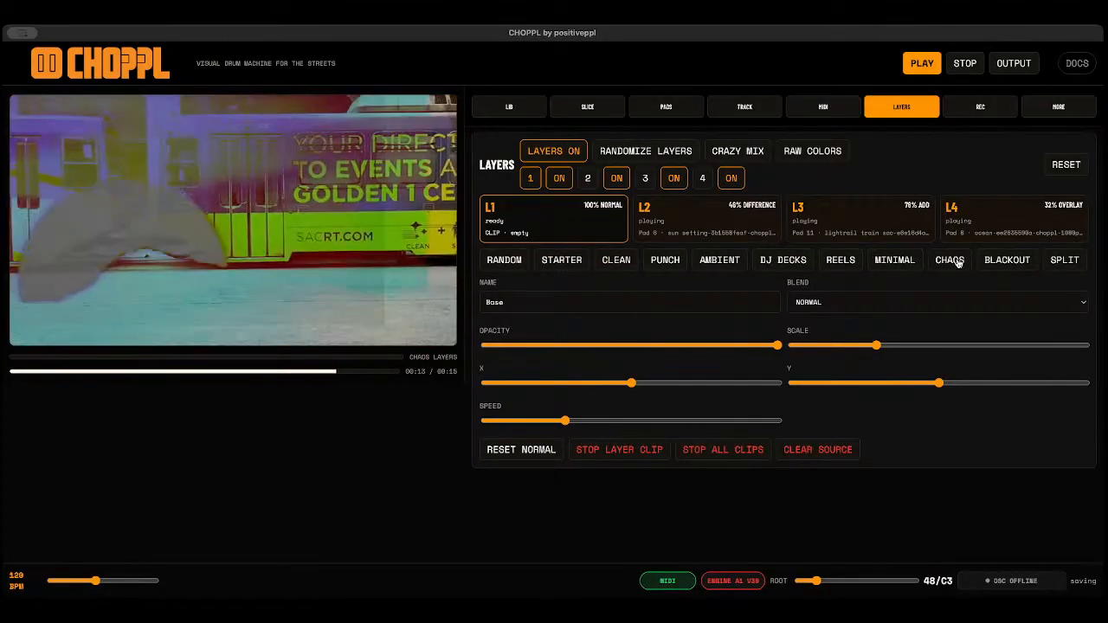
pyautogui.click(840, 259)
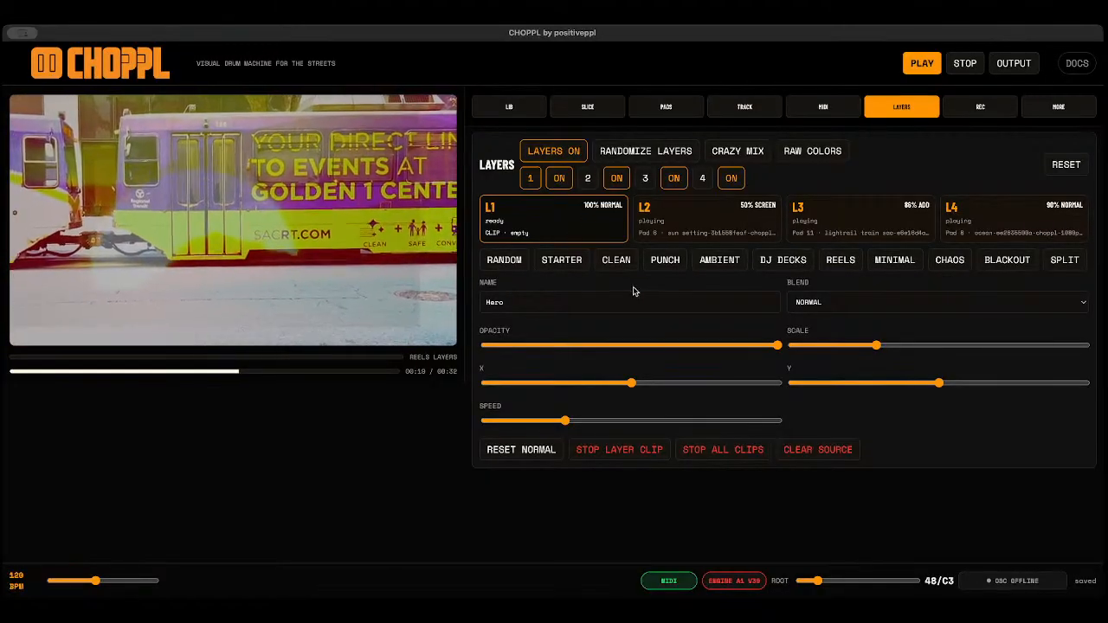
pyautogui.click(820, 150)
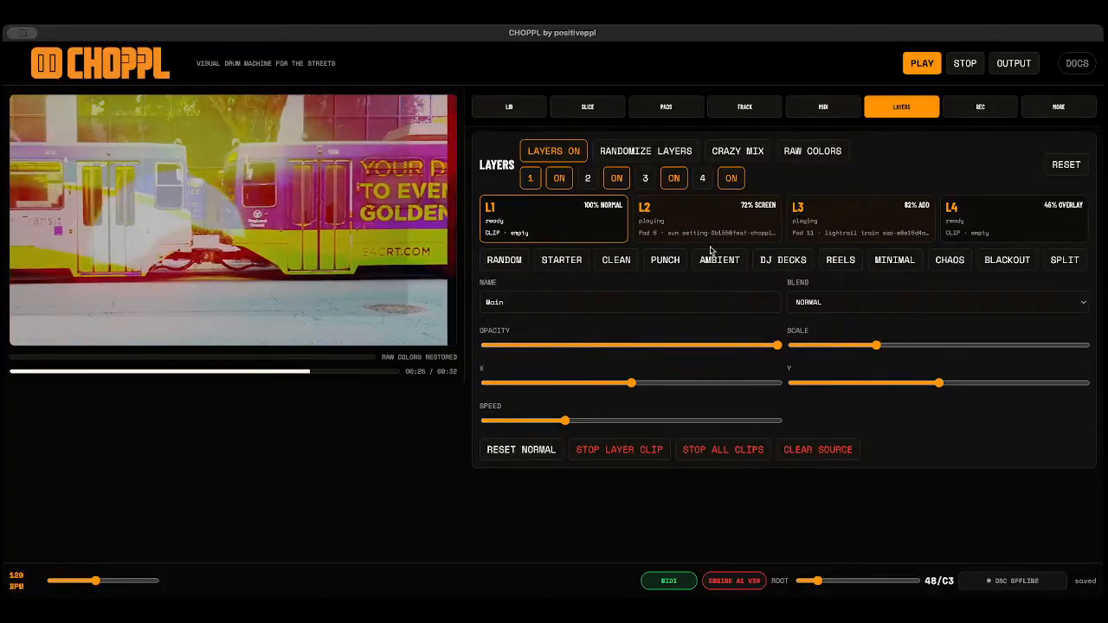
# Apply Crazy Mix to the layers and reset layers 1, 2, 3 and 4 to normal.
pyautogui.click(733, 152)
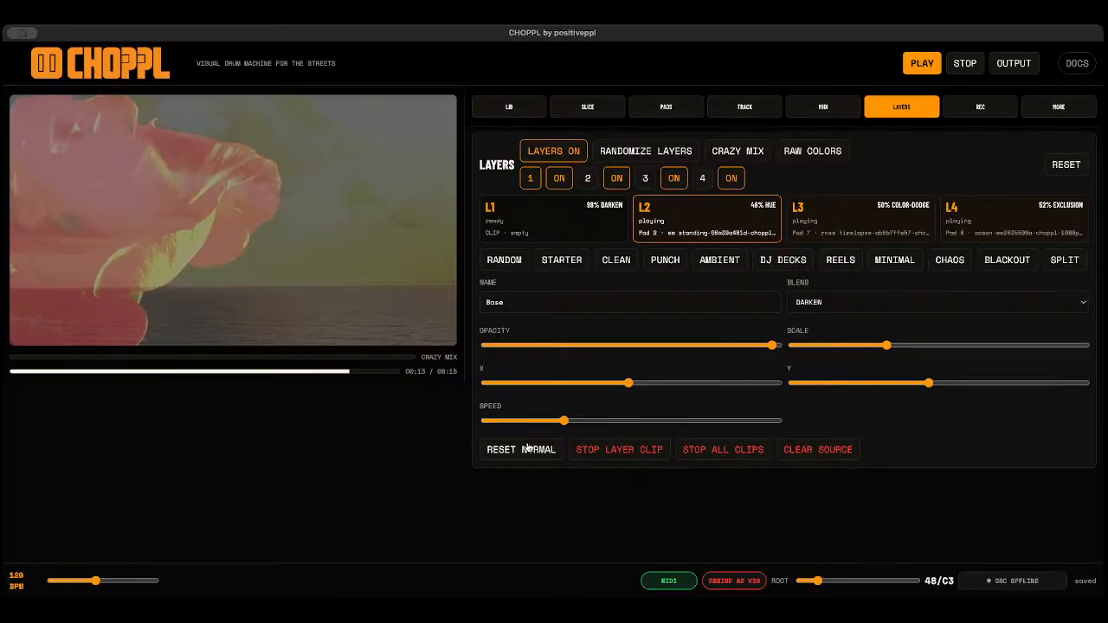
pyautogui.click(578, 217)
pyautogui.click(732, 235)
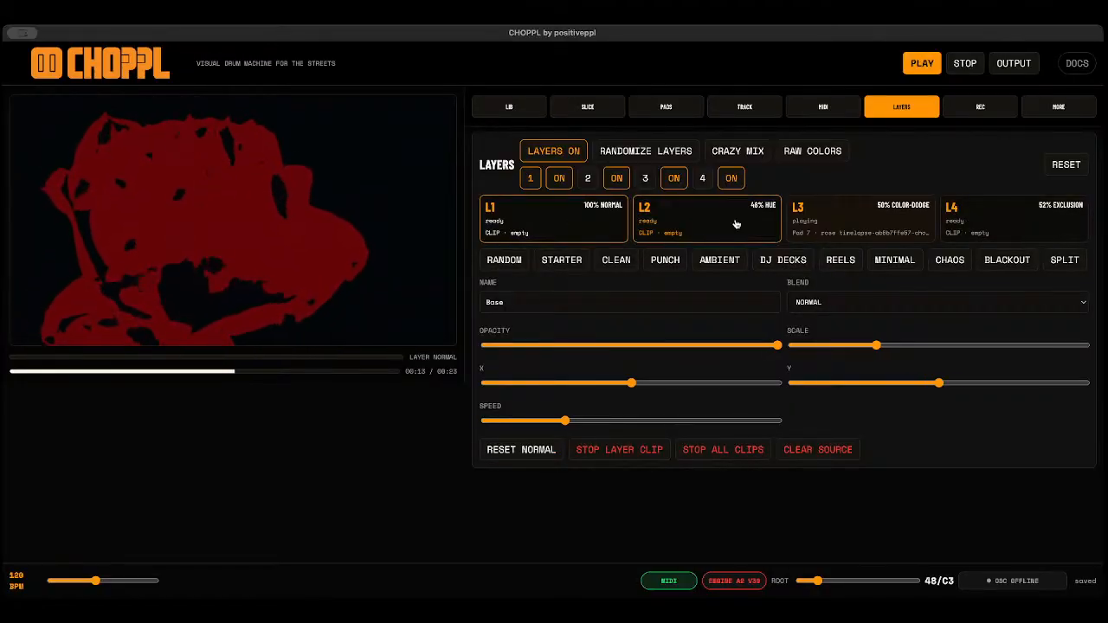
pyautogui.click(529, 452)
pyautogui.click(912, 199)
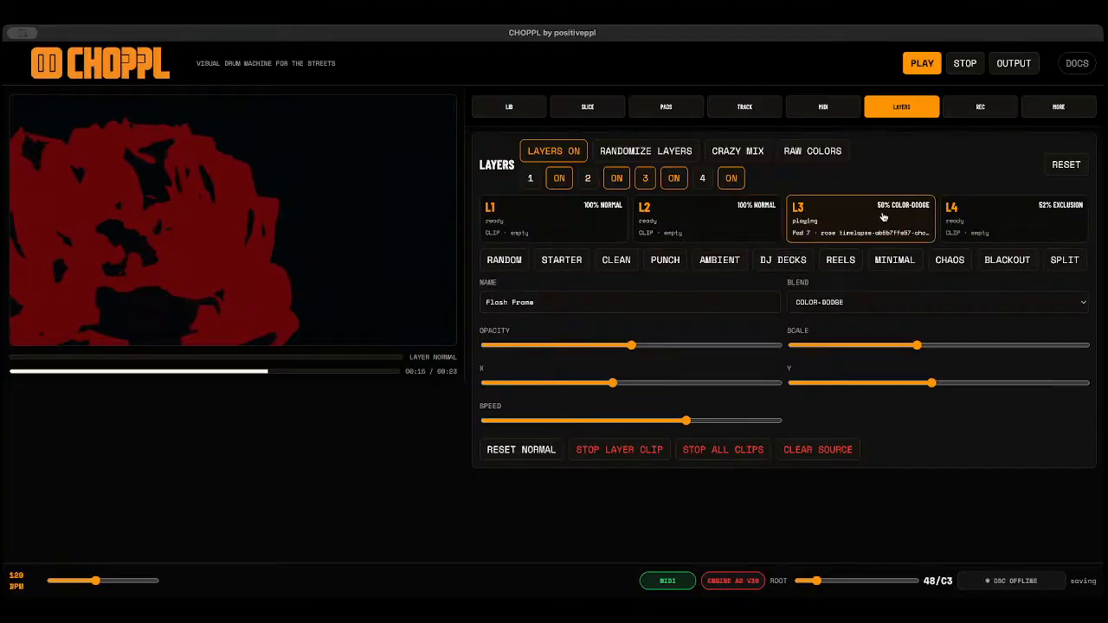
pyautogui.click(519, 450)
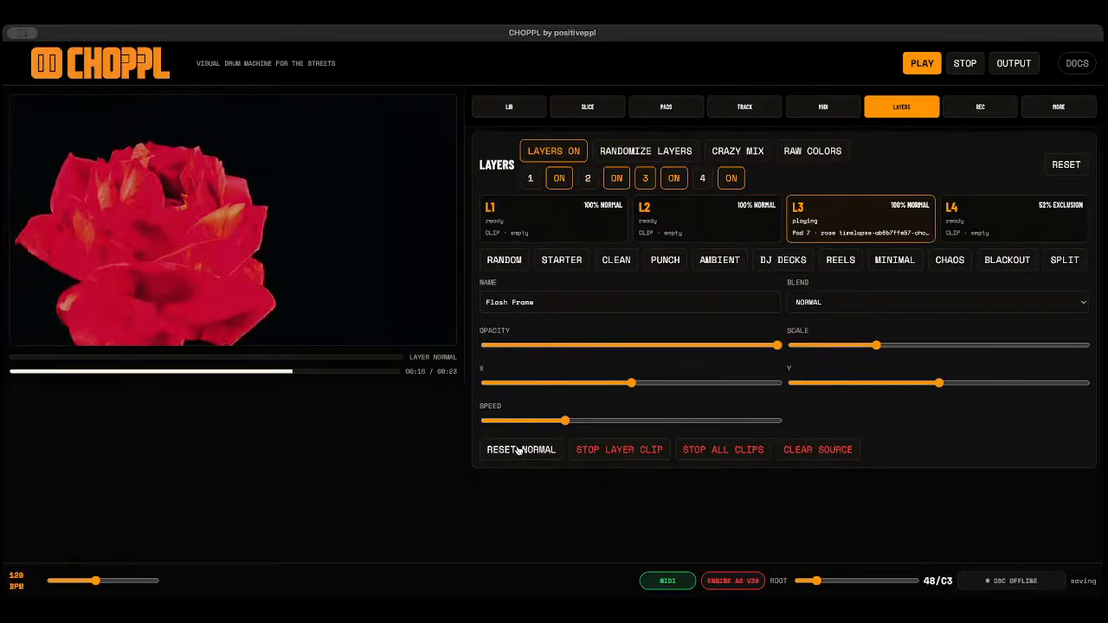
pyautogui.click(959, 230)
pyautogui.click(512, 453)
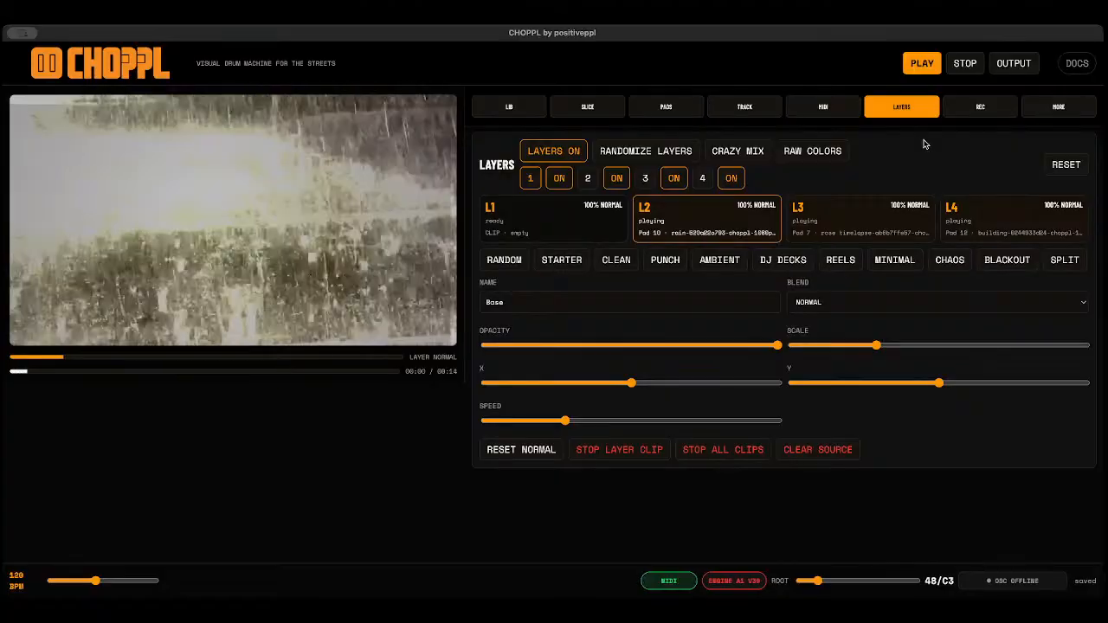
# Stop playback and apply the DJ Decks layer preset.
pyautogui.click(964, 65)
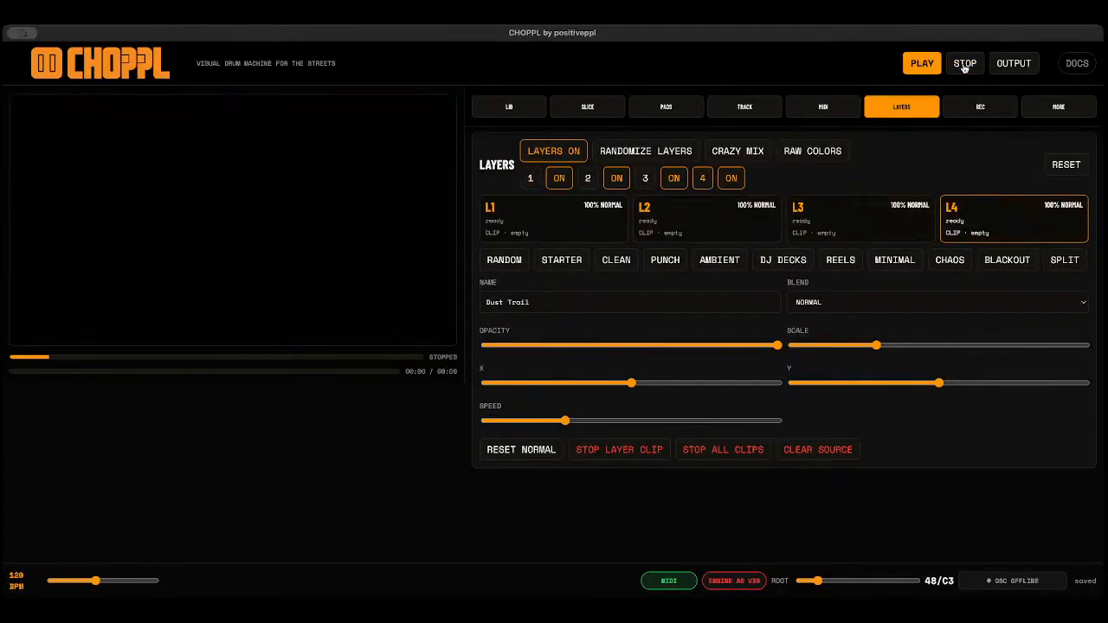
pyautogui.click(784, 262)
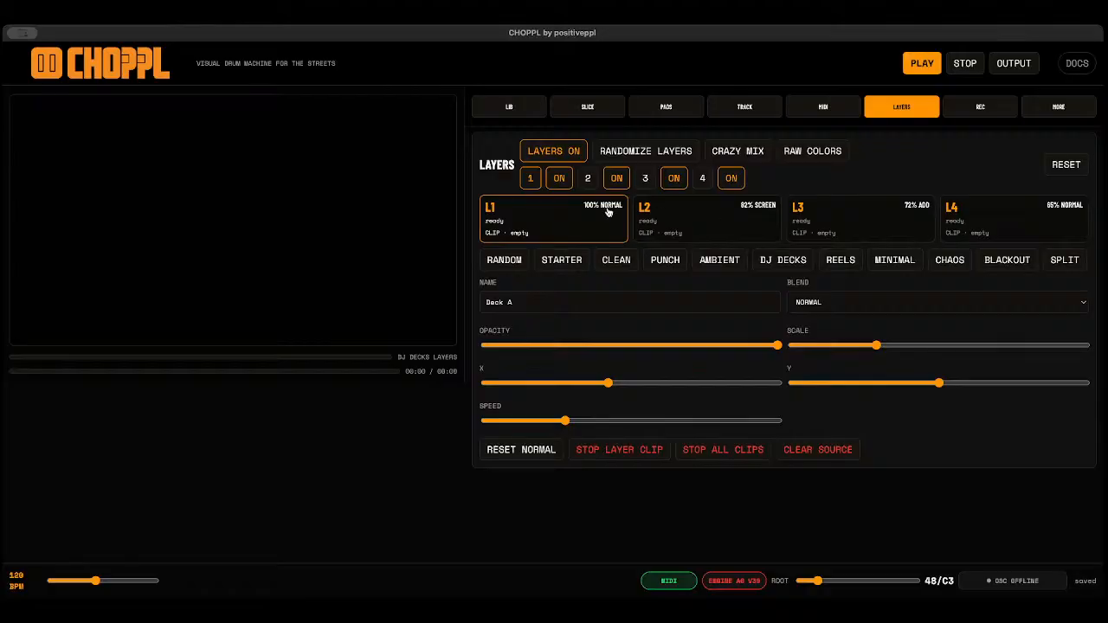
# Look through the MIDI, track, pads and slice settings.
pyautogui.click(833, 107)
pyautogui.click(746, 108)
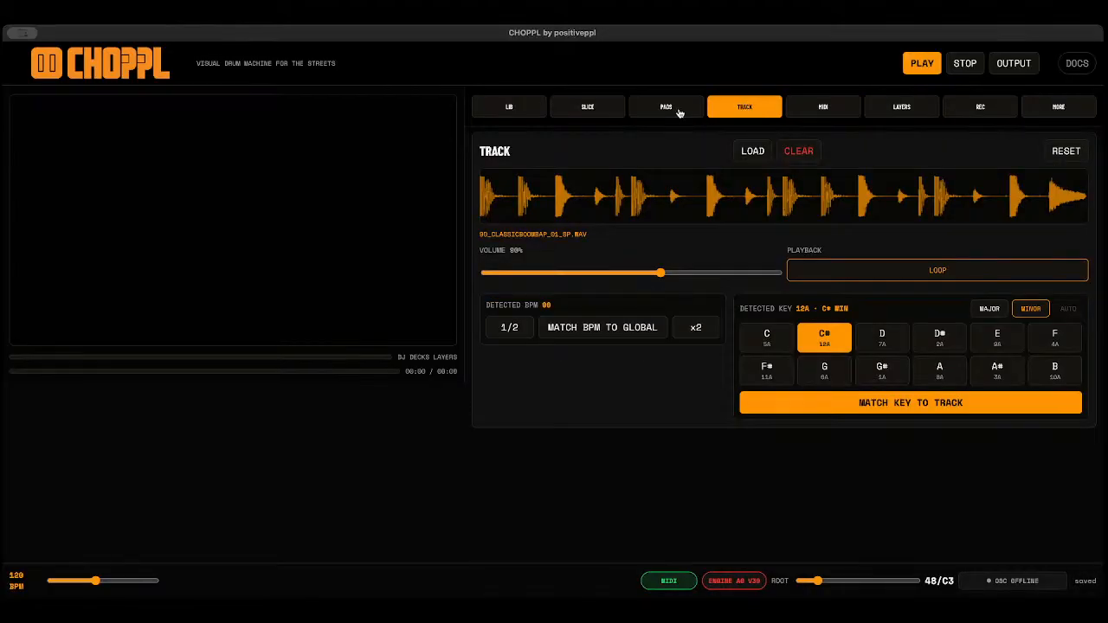
pyautogui.click(677, 111)
pyautogui.click(594, 114)
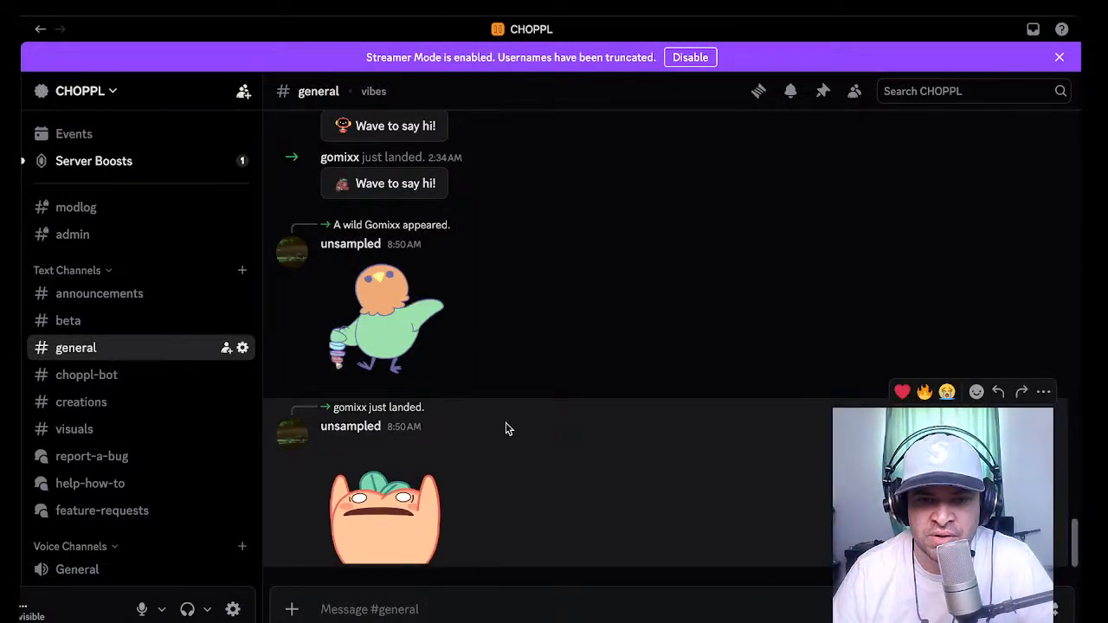
# Switch to the CHOPPL Discord server and view the choppl-support bot's profile from its message in the general channel.
pyautogui.scroll(3, 546, 366)
pyautogui.scroll(1, 545, 367)
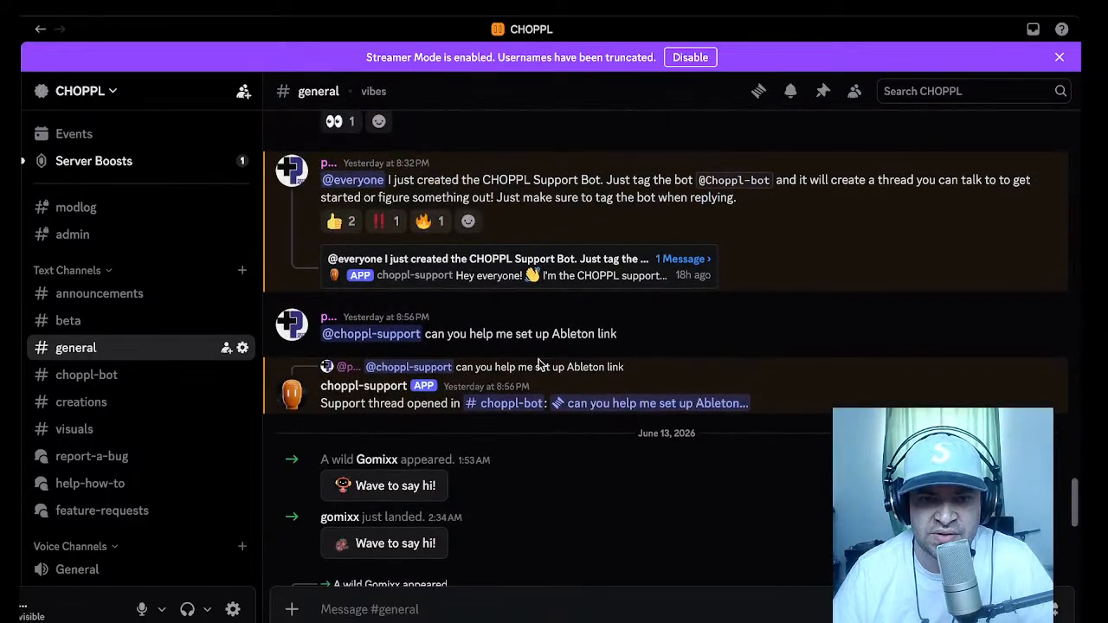
pyautogui.click(364, 387)
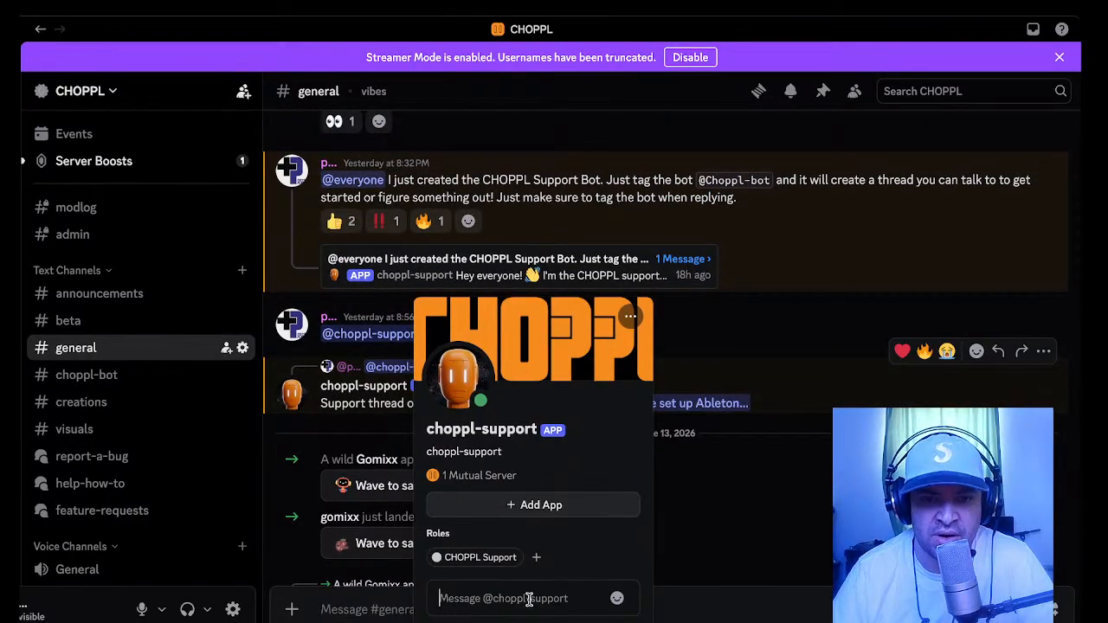
pyautogui.click(698, 597)
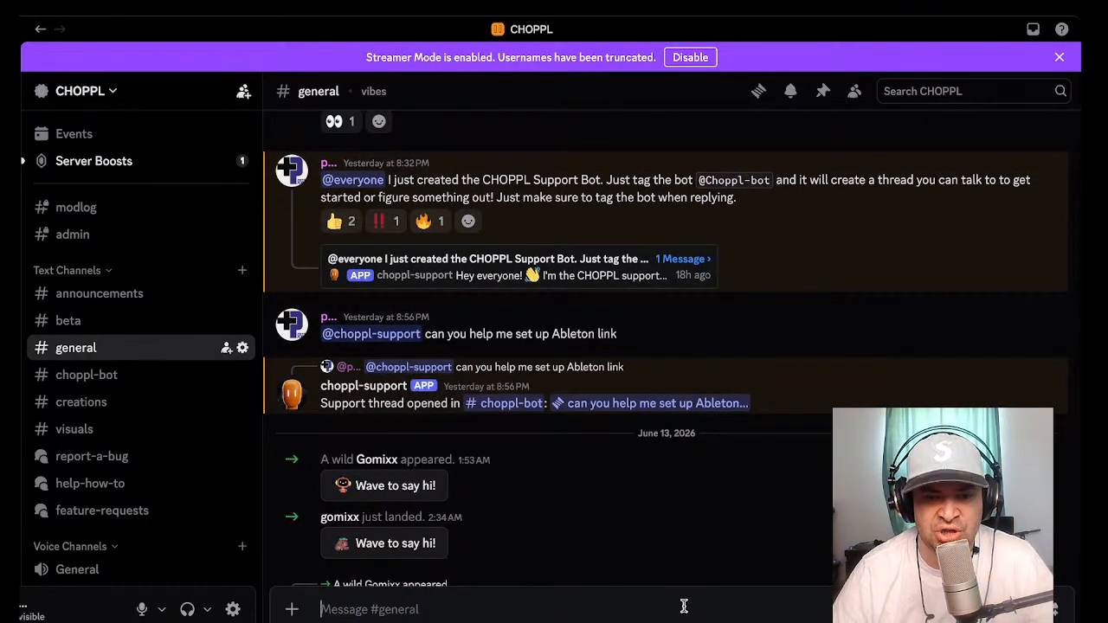
pyautogui.write('@cho')
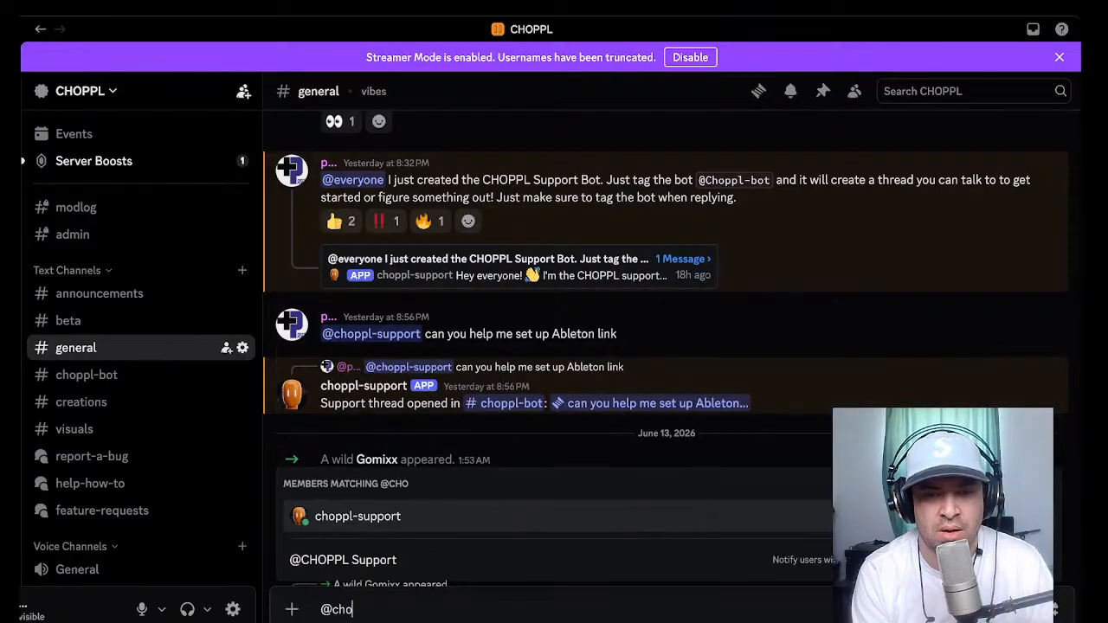
pyautogui.press('Tab')
pyautogui.write('h')
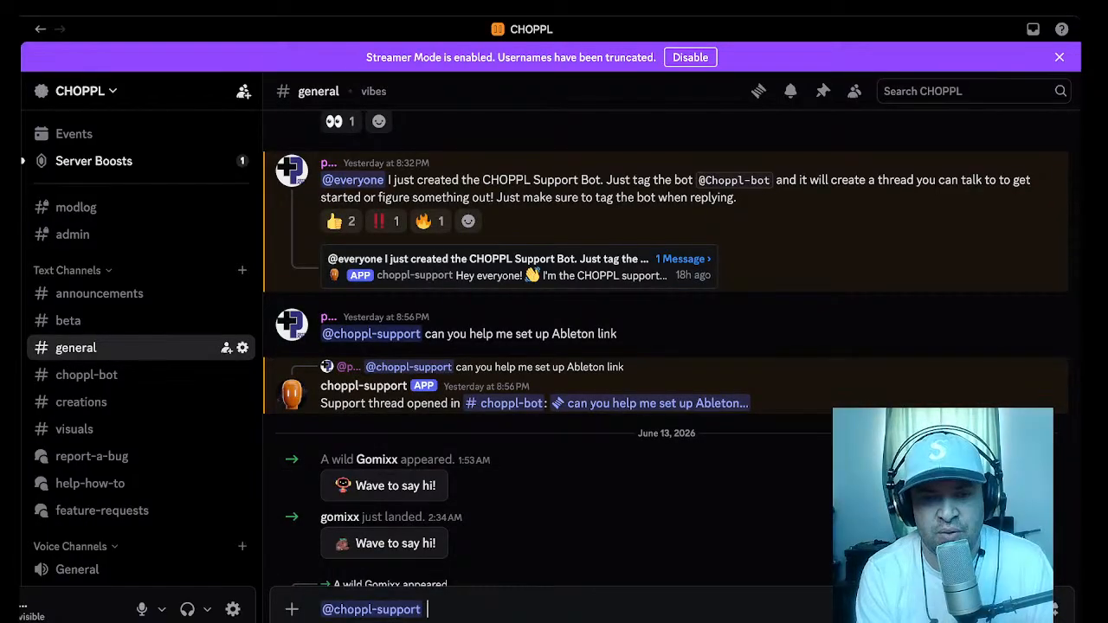
pyautogui.write('ow do i set up layer')
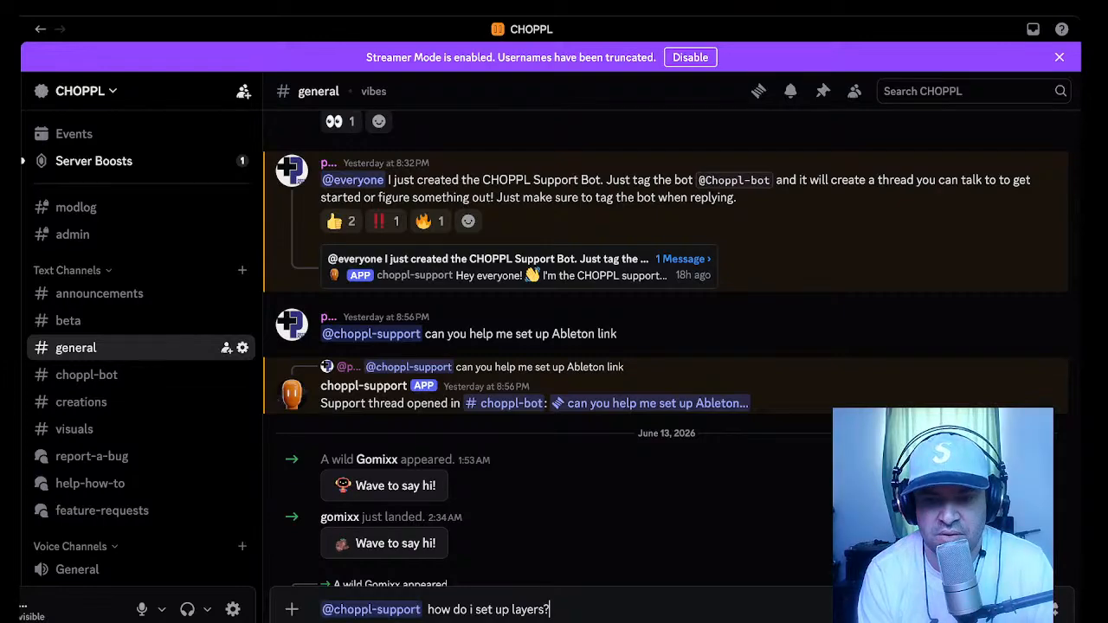
pyautogui.write('s?')
pyautogui.press('Return')
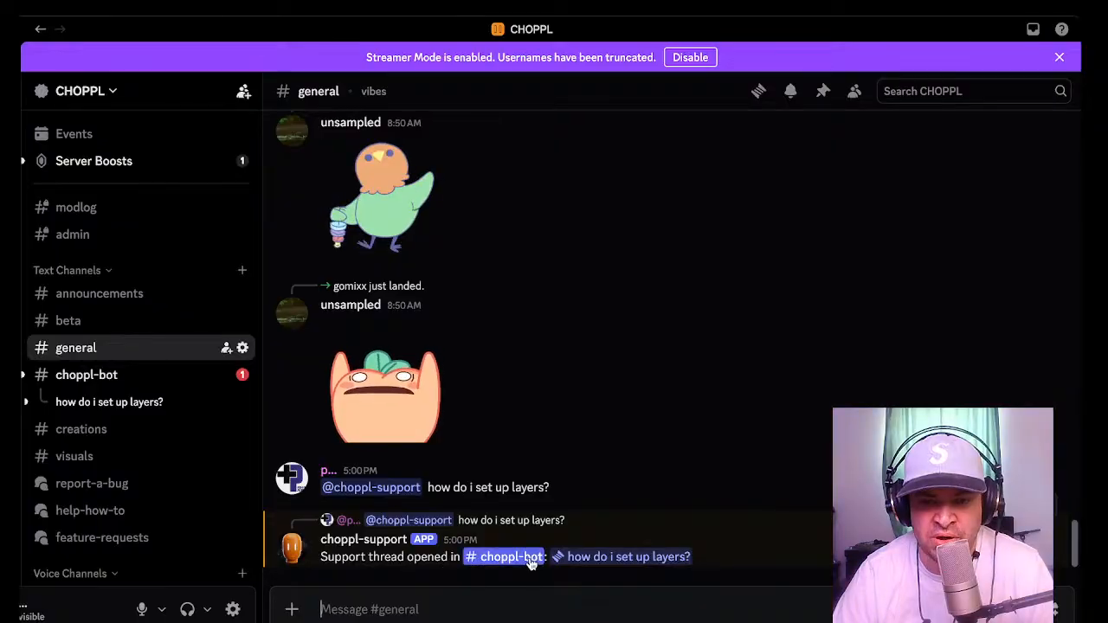
# Open the bot's support thread about setting up layers and reply "I want to turn layers off".
pyautogui.click(625, 558)
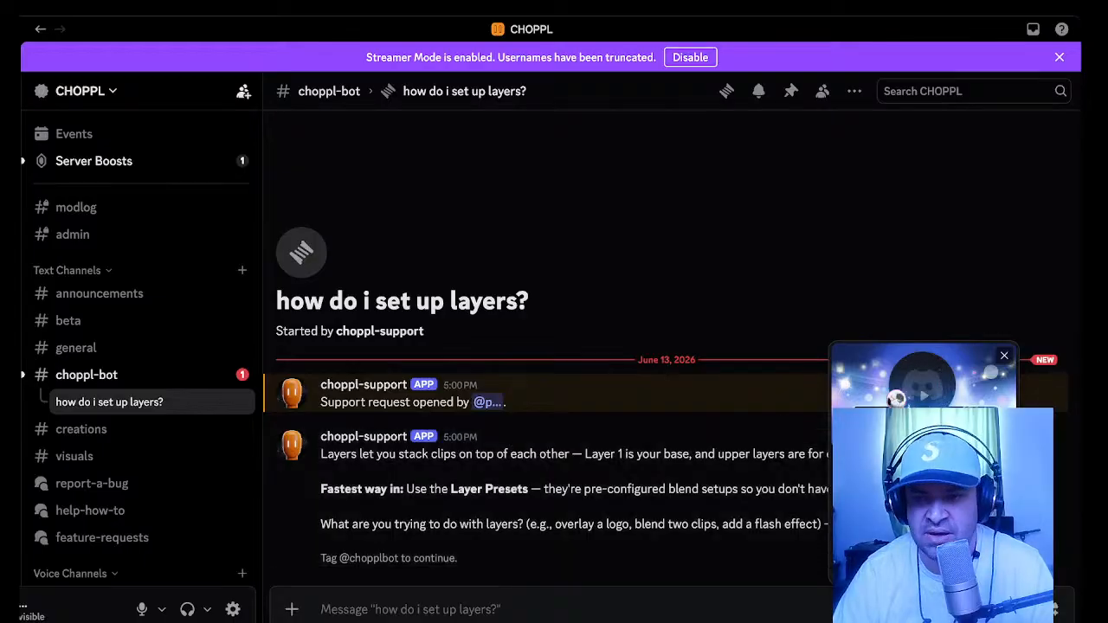
pyautogui.click(1004, 355)
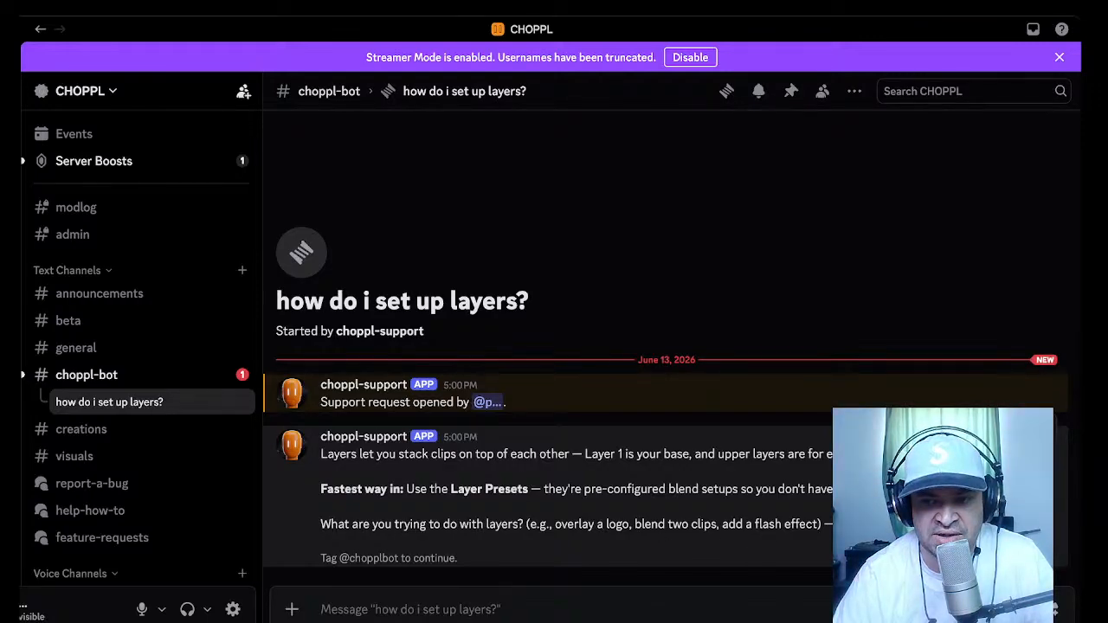
pyautogui.click(662, 613)
pyautogui.write('I want to t')
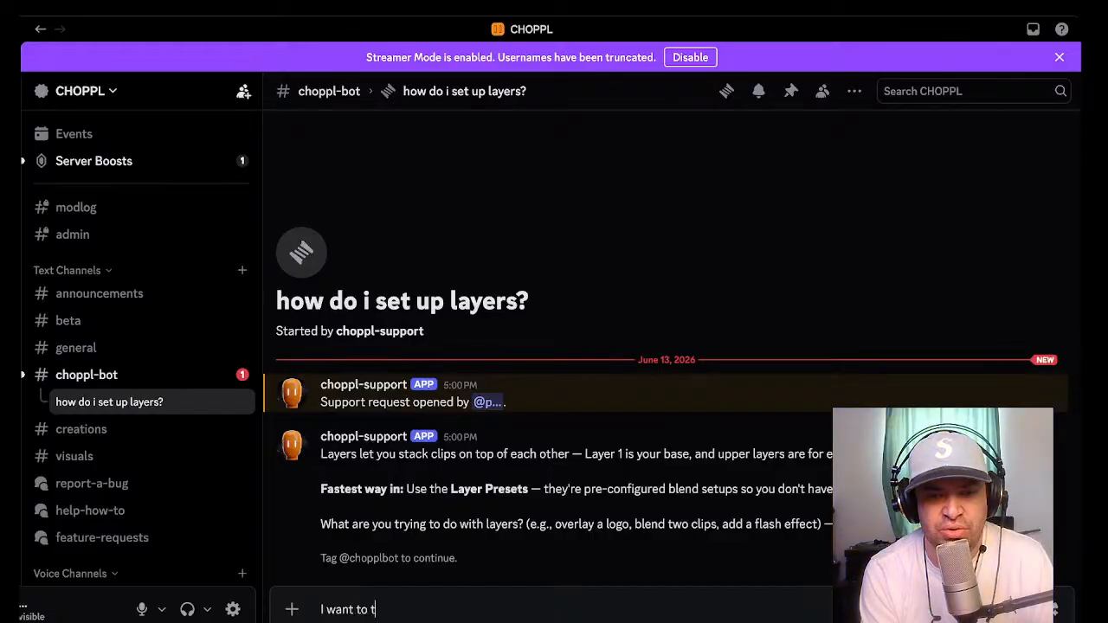
pyautogui.write('urn layers off')
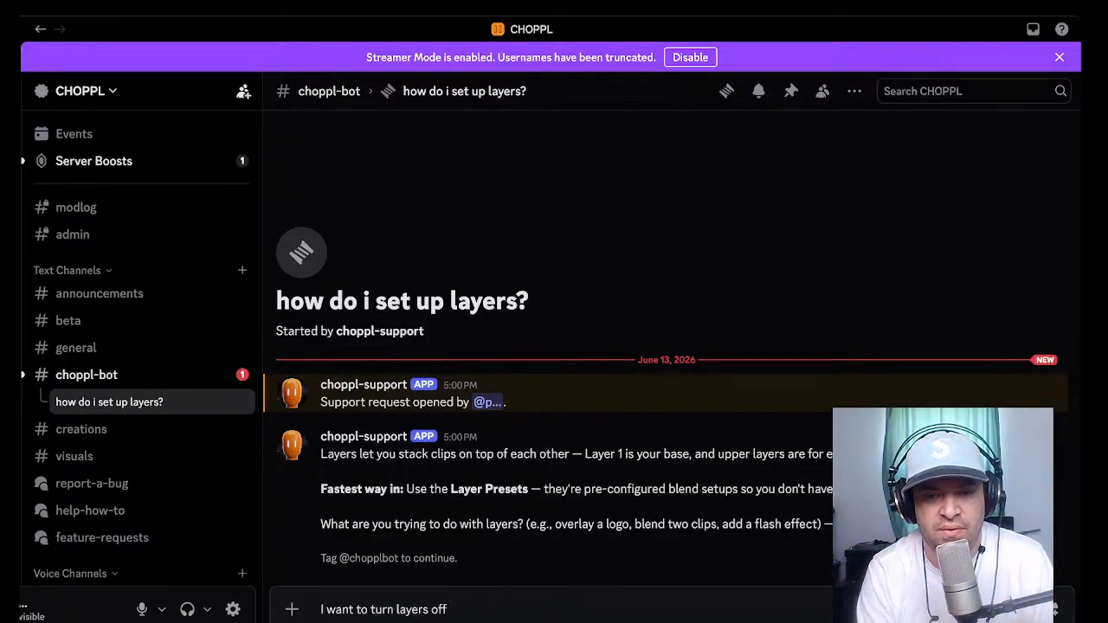
pyautogui.press('Return')
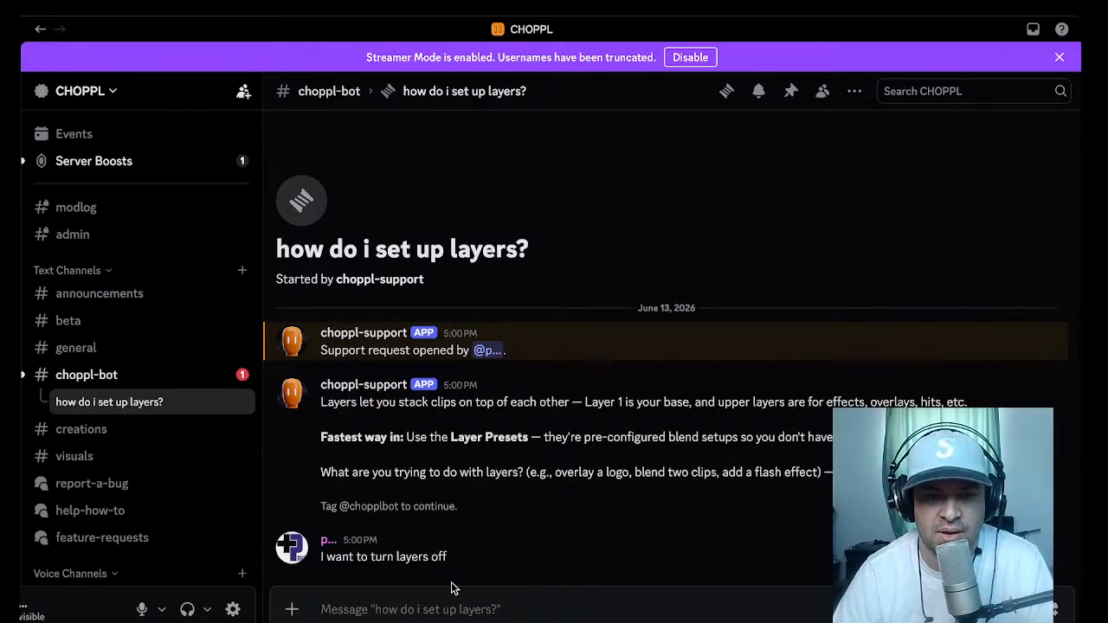
pyautogui.write('@ch')
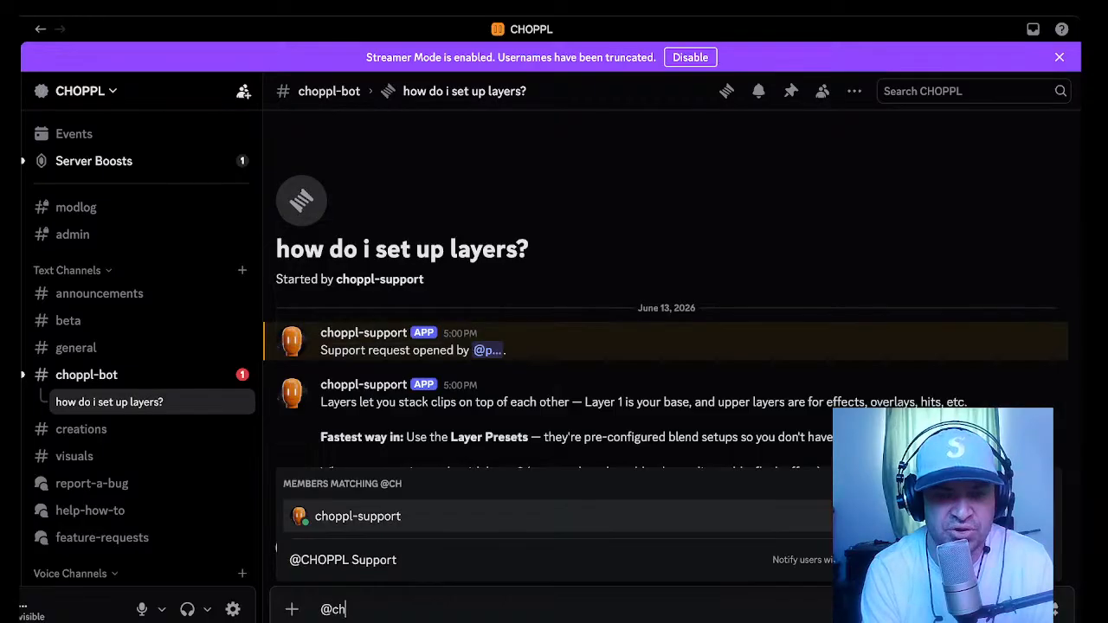
pyautogui.write('o')
pyautogui.press('Tab')
pyautogui.write('@')
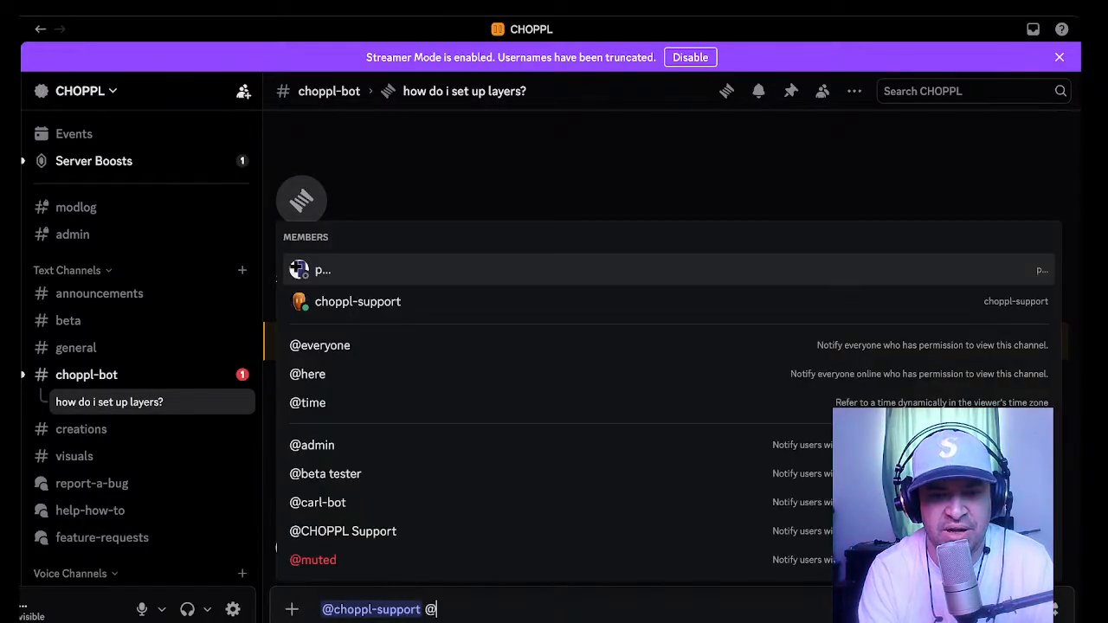
pyautogui.press('BackSpace')
pyautogui.write('i want to le')
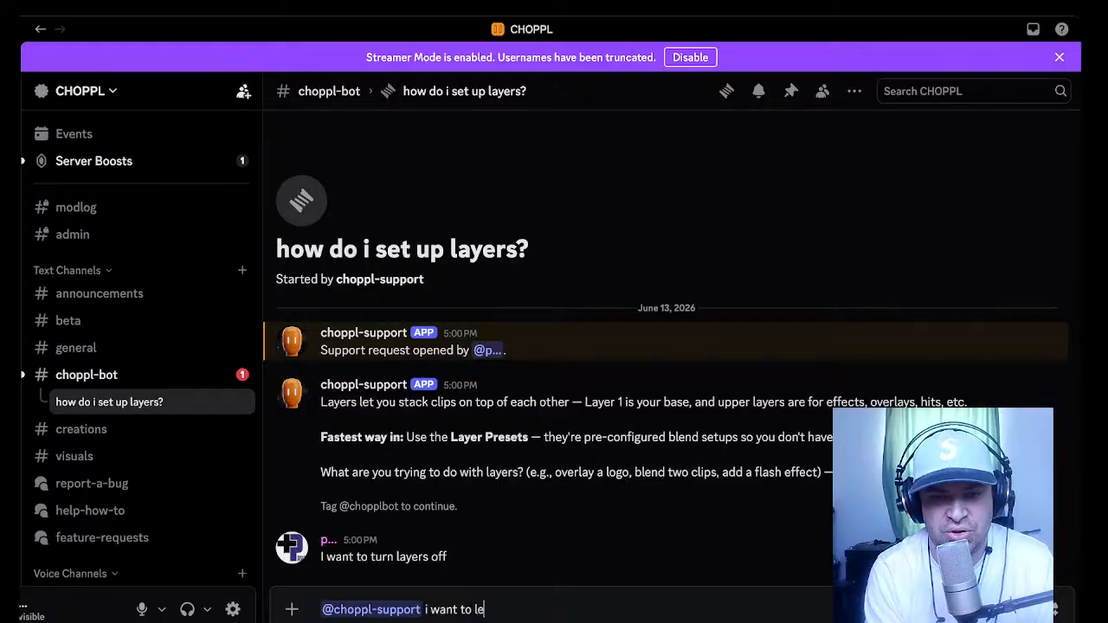
pyautogui.write('yers off')
pyautogui.press('Return')
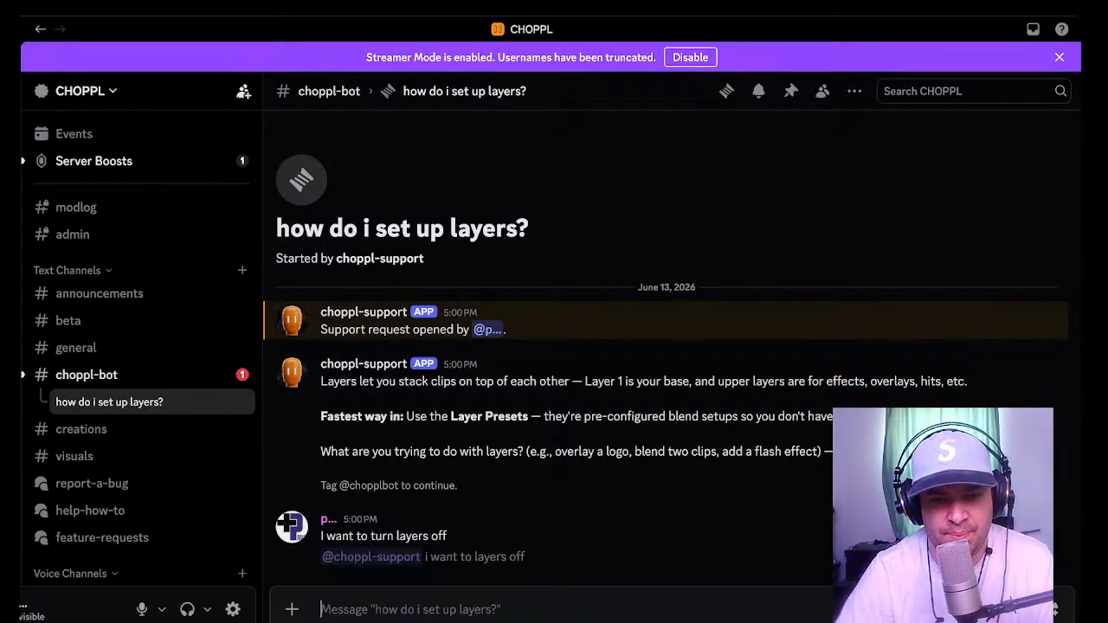
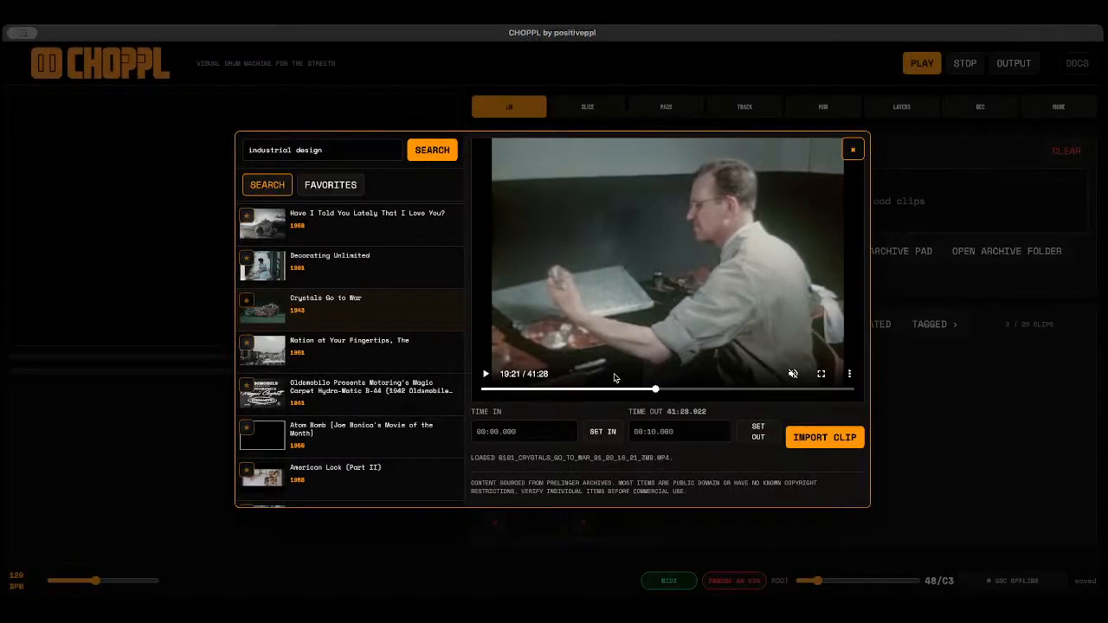
# In CHOPPL's archive browser, skim the Crystals Go to War film at several points and browse the industrial design results.
pyautogui.click(611, 390)
pyautogui.click(708, 392)
pyautogui.click(782, 391)
pyautogui.click(486, 374)
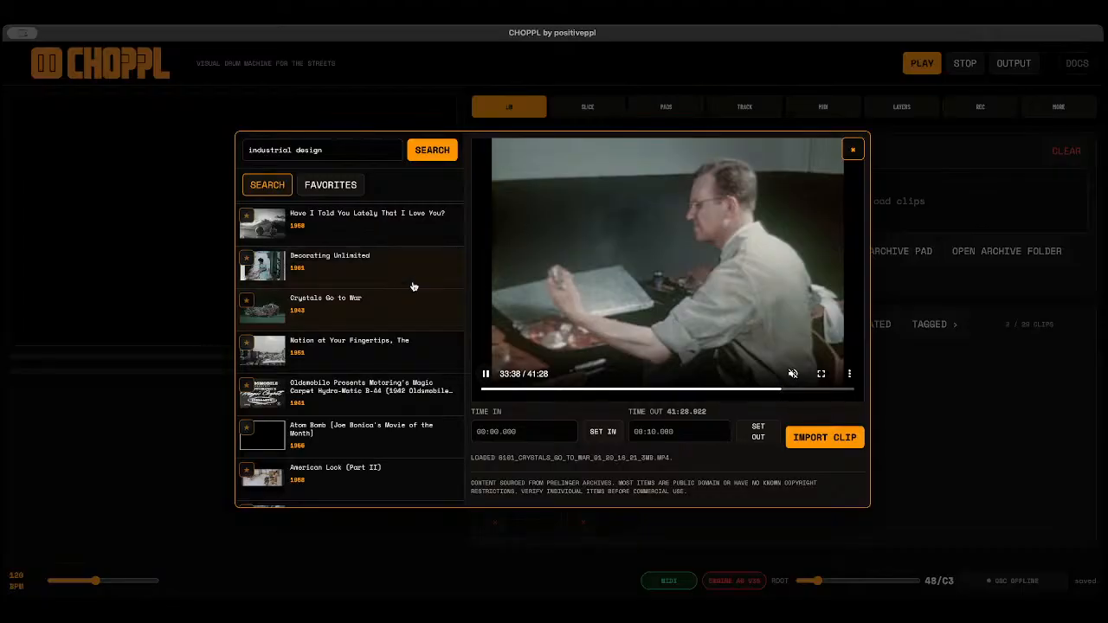
pyautogui.scroll(1, 401, 285)
pyautogui.scroll(3, 401, 286)
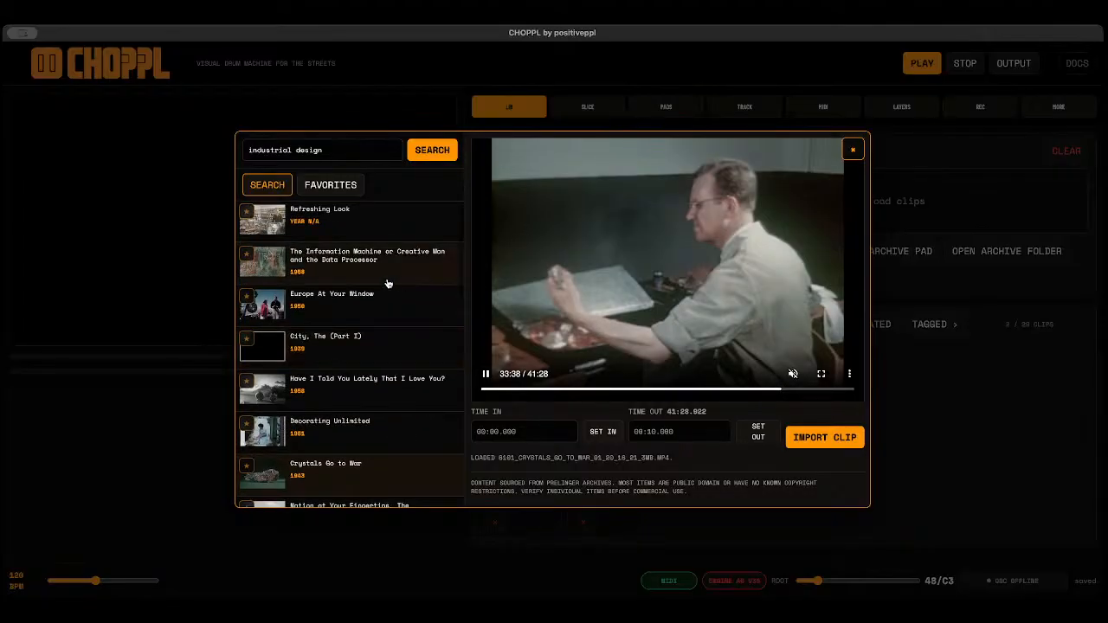
pyautogui.scroll(-8, 393, 394)
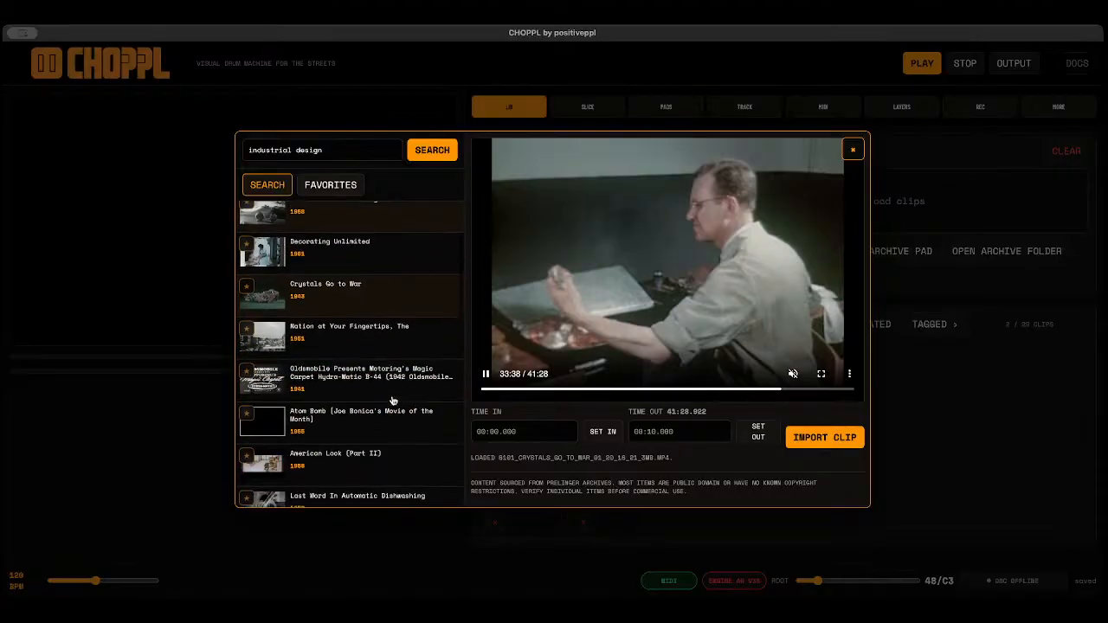
pyautogui.scroll(-3, 392, 394)
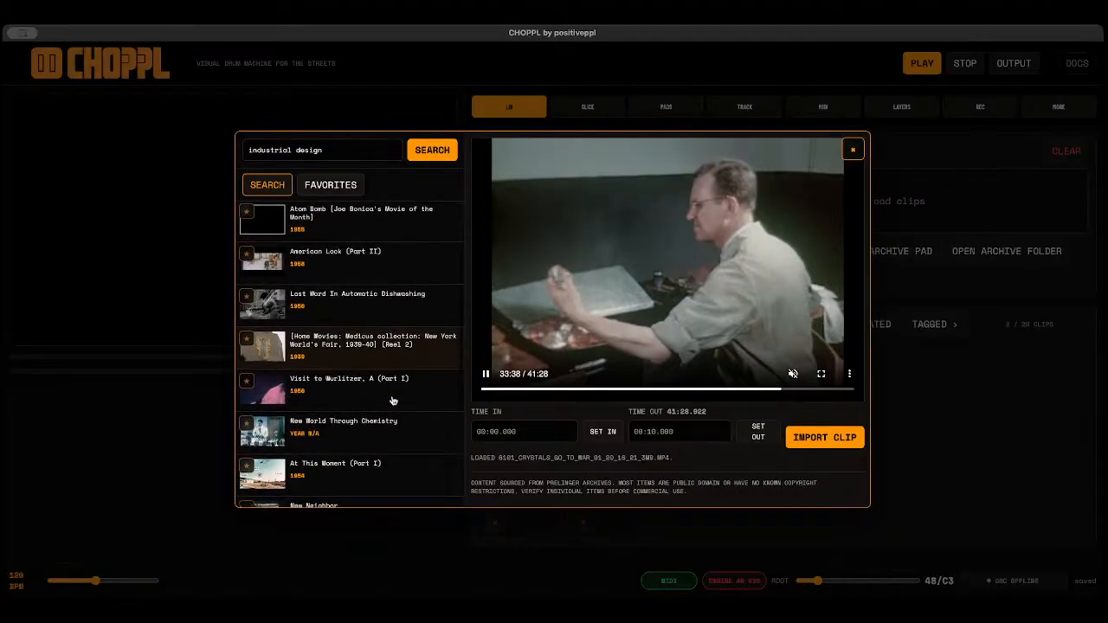
# Unmute and briefly play the Crystals Go to War preview, and close the archive browser.
pyautogui.click(792, 373)
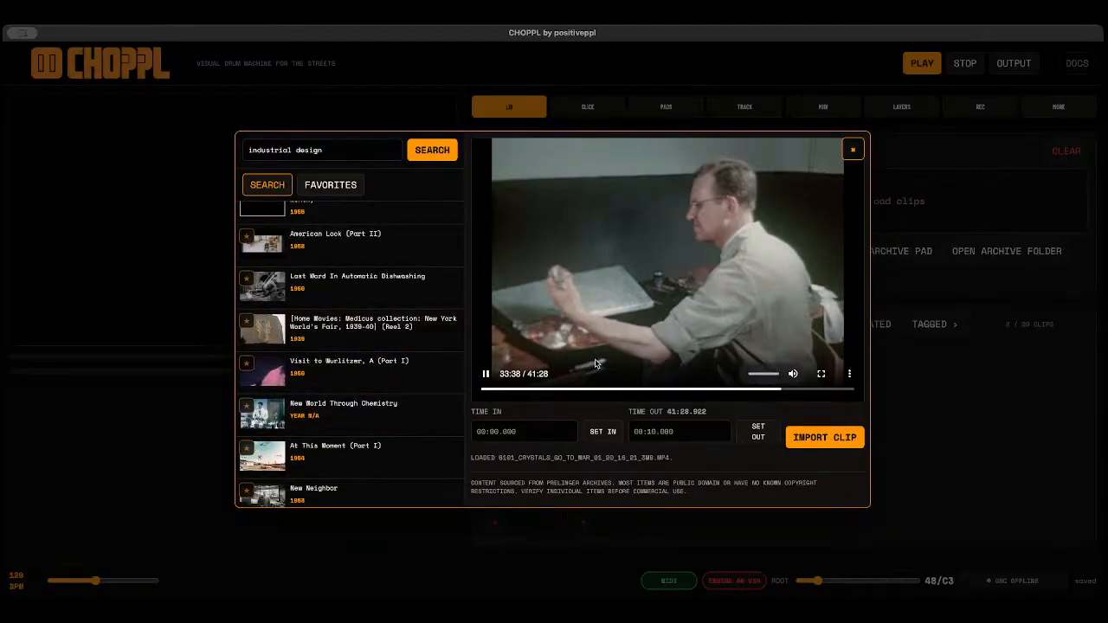
pyautogui.click(484, 377)
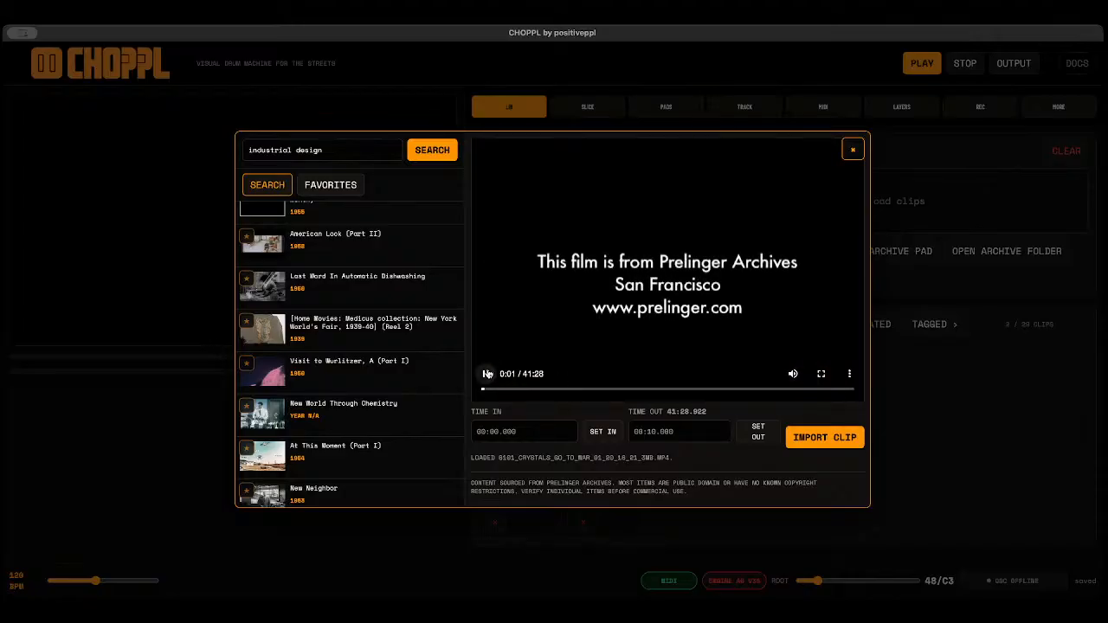
pyautogui.click(485, 374)
pyautogui.click(854, 151)
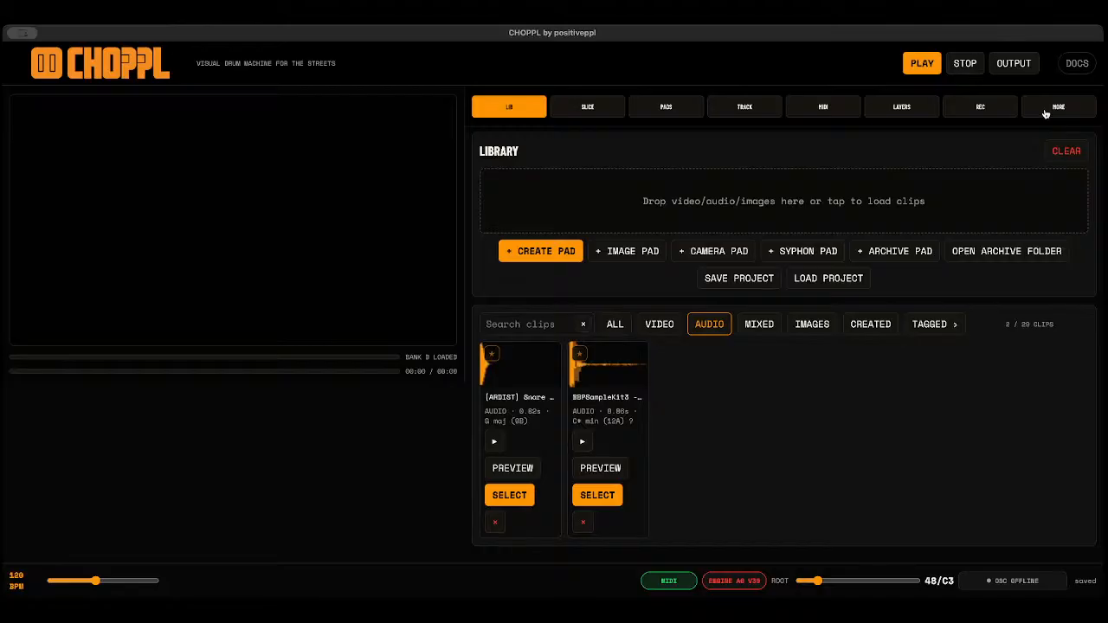
# Set the root note to 36/C2 and open the audio modulator settings.
pyautogui.moveTo(816, 581); pyautogui.dragTo(788, 584)
pyautogui.click(1044, 105)
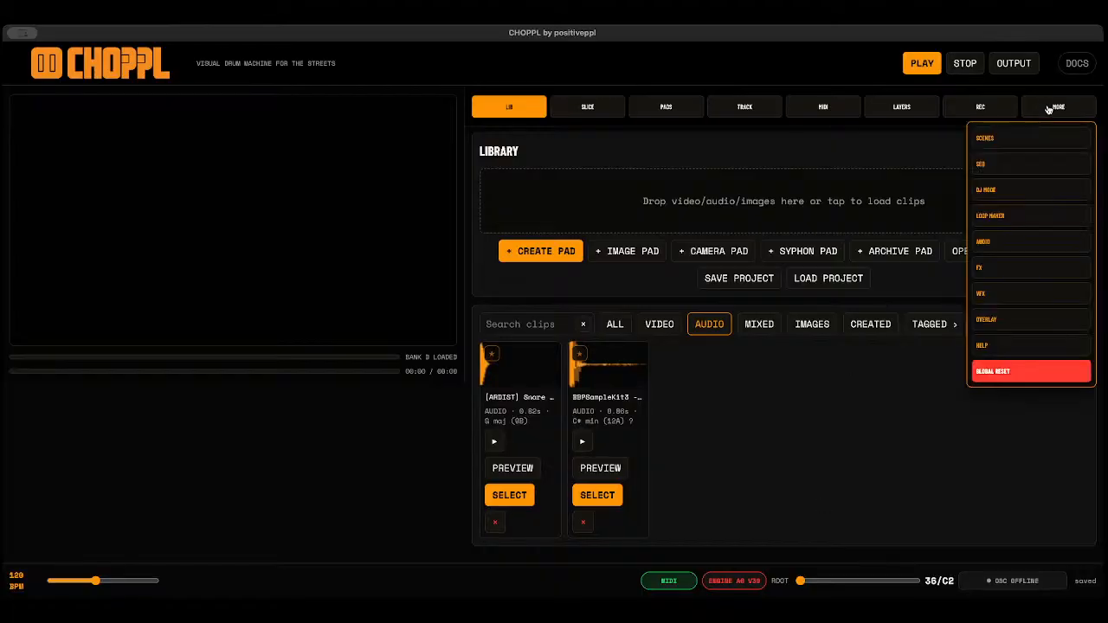
pyautogui.click(1002, 244)
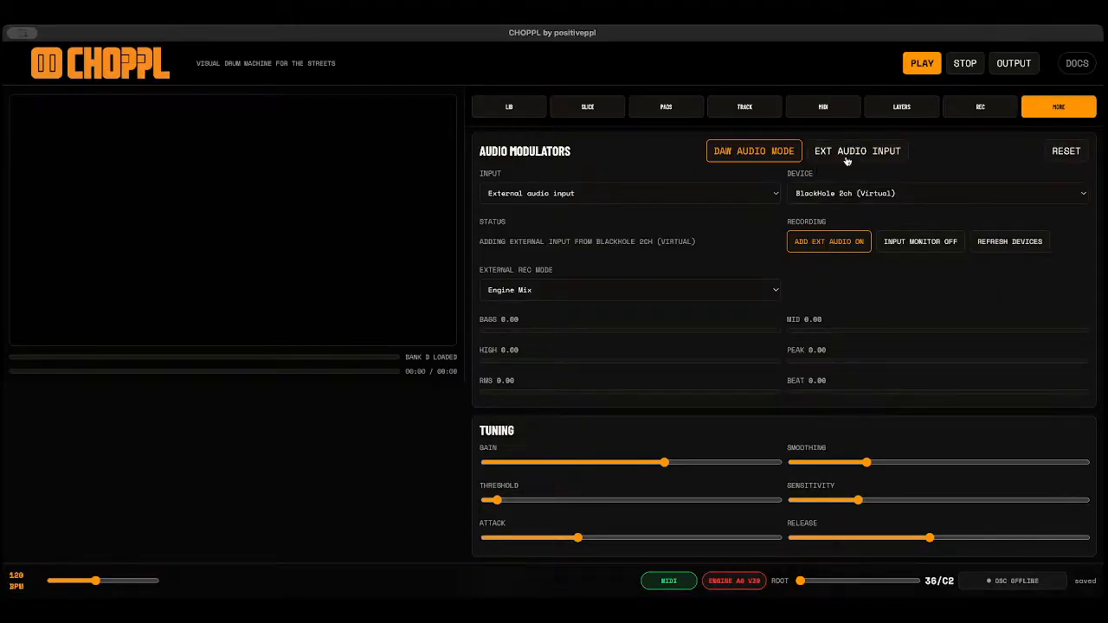
# View the available external audio input devices in the audio modulator settings, keeping BlackHole 2ch (Virtual).
pyautogui.click(736, 200)
pyautogui.click(867, 193)
pyautogui.click(866, 193)
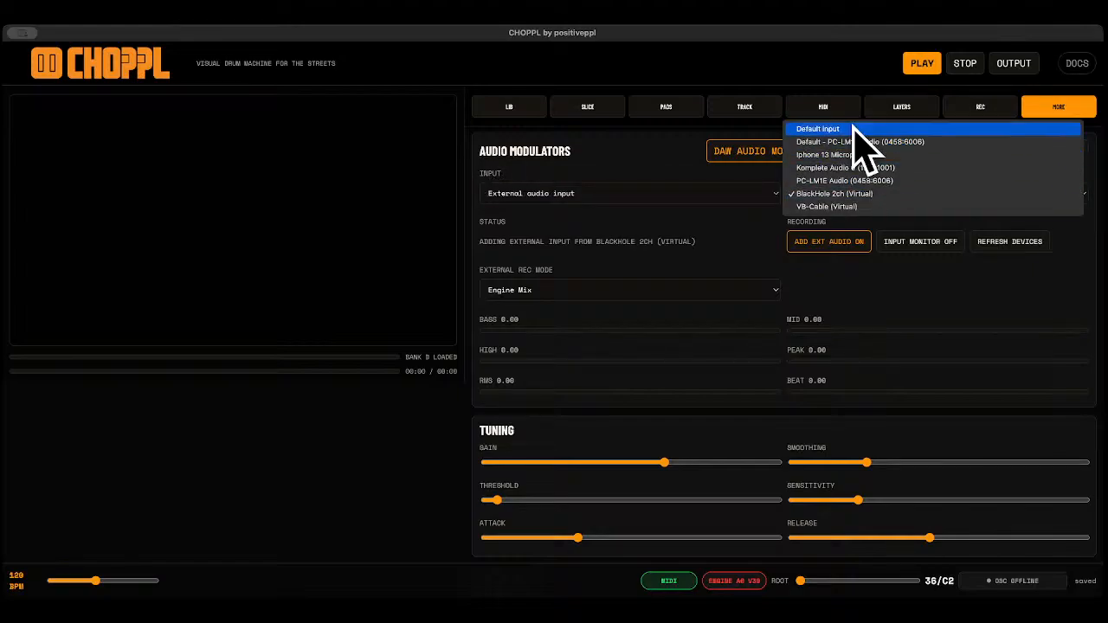
pyautogui.click(748, 242)
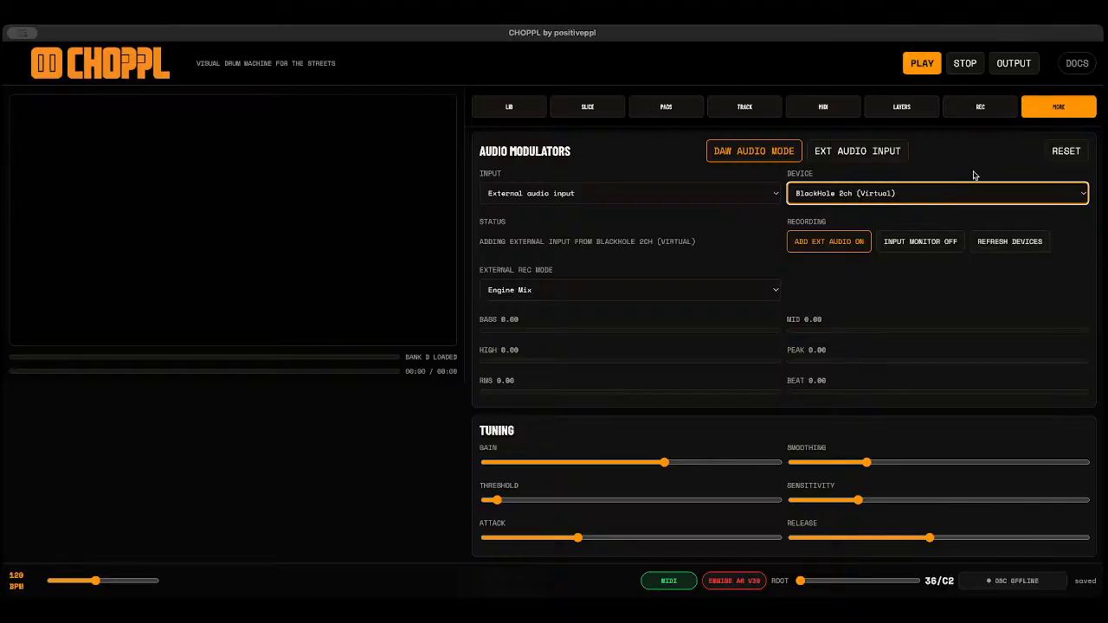
# Return to the pads, check the pads of banks D and A, and switch to bank C.
pyautogui.click(665, 106)
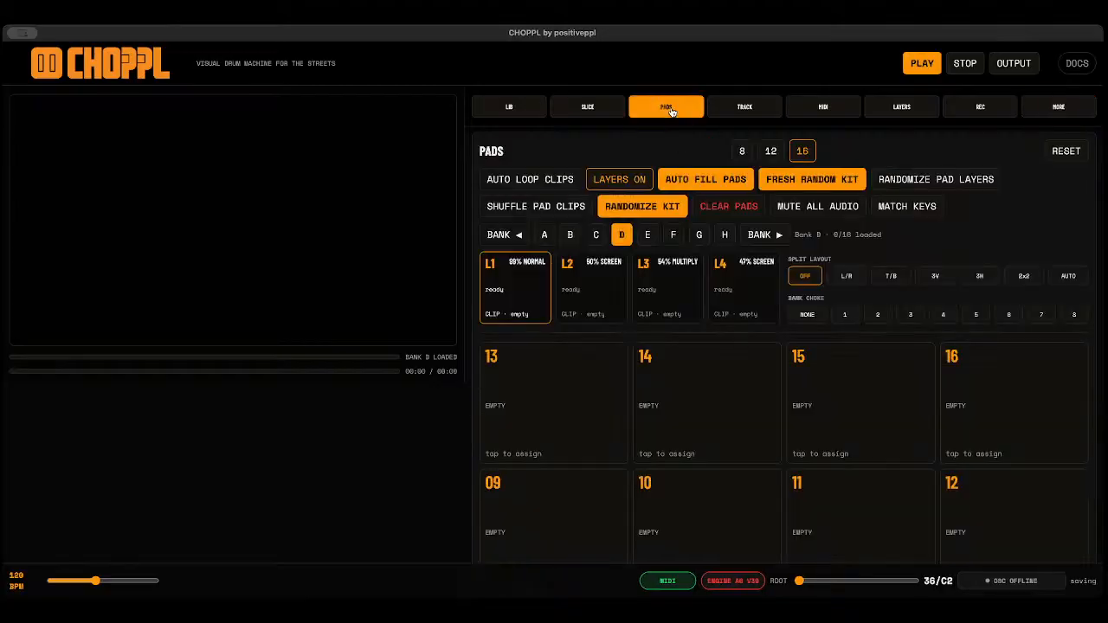
pyautogui.scroll(-5, 645, 380)
pyautogui.scroll(-2, 644, 380)
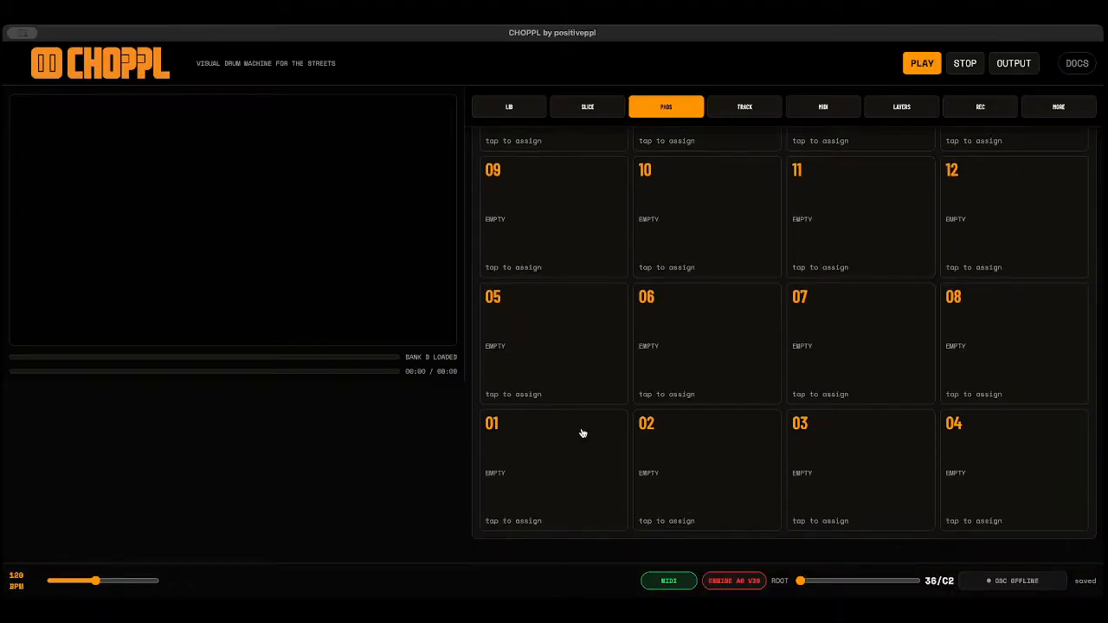
pyautogui.scroll(7, 685, 287)
pyautogui.click(543, 237)
pyautogui.scroll(-2, 543, 241)
pyautogui.scroll(-2, 589, 230)
pyautogui.scroll(5, 593, 207)
pyautogui.click(595, 204)
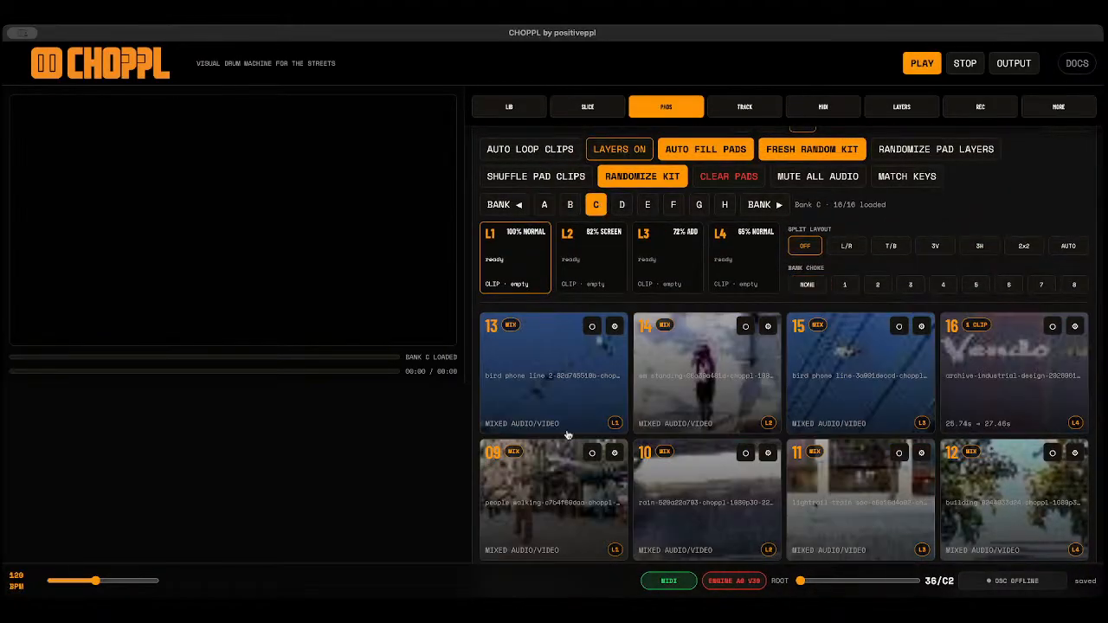
# Trigger pads 01 and 10 in bank C, stop playback, and look over the bank's pads.
pyautogui.scroll(-4, 567, 435)
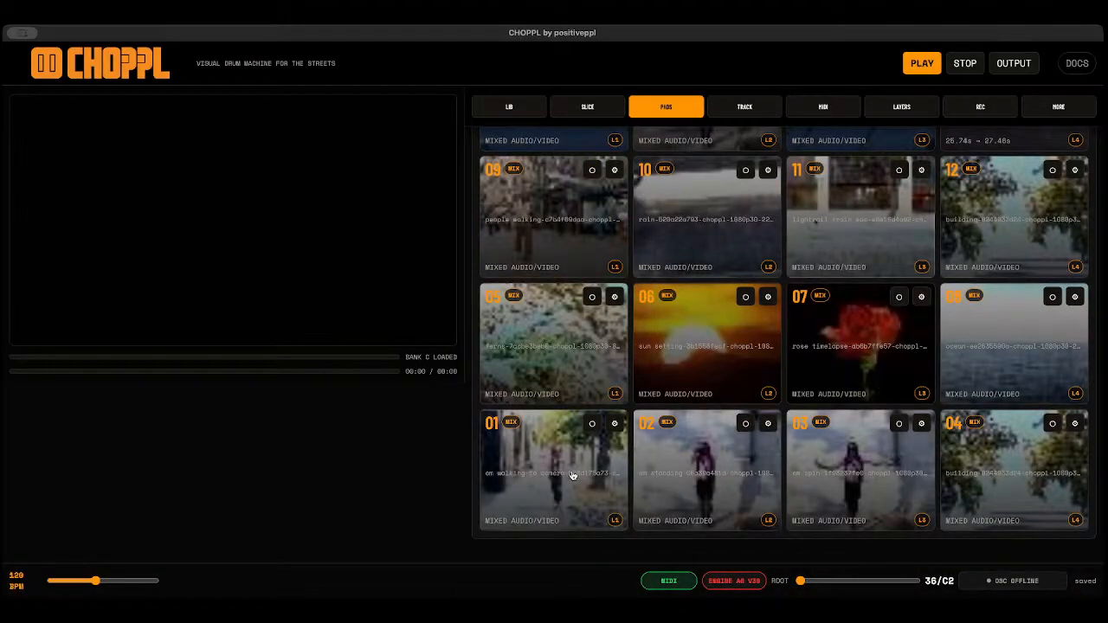
pyautogui.click(572, 474)
pyautogui.click(689, 230)
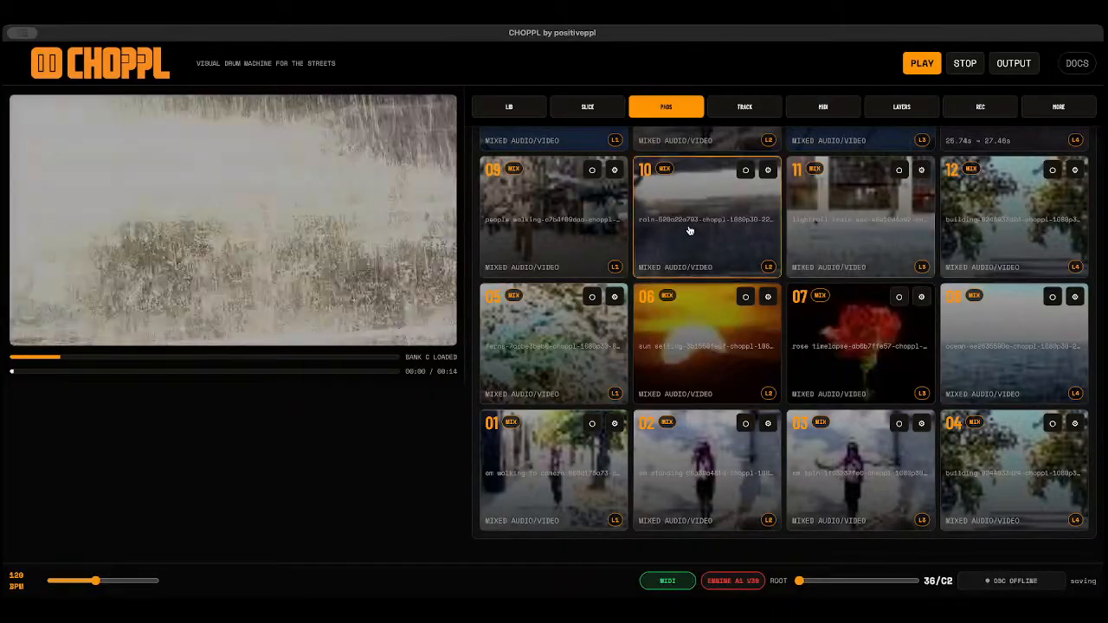
pyautogui.click(964, 64)
pyautogui.scroll(1, 642, 274)
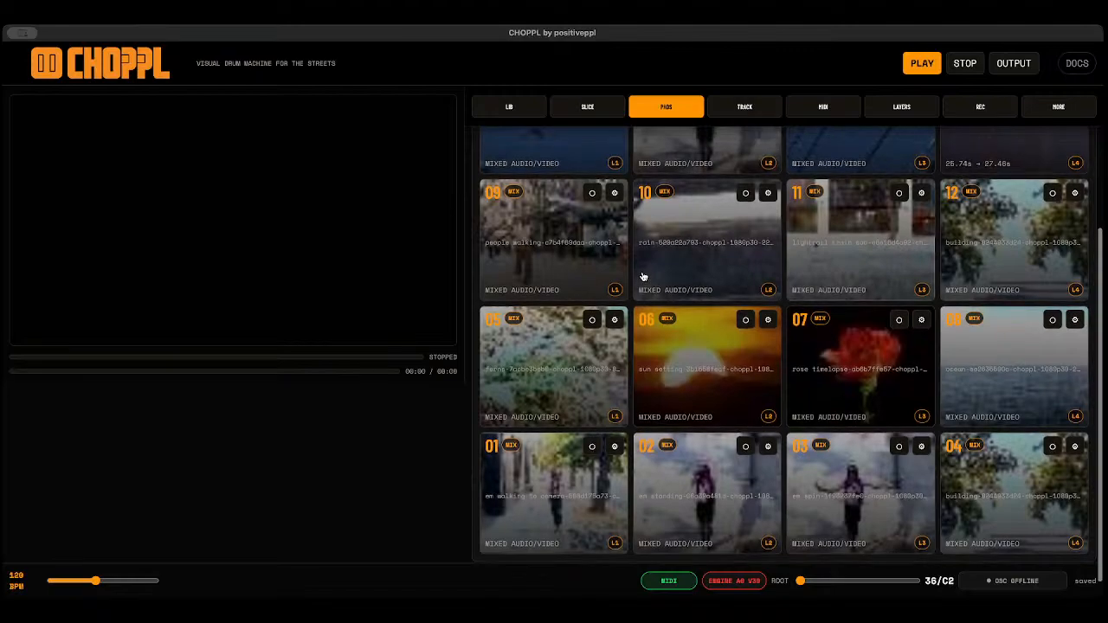
pyautogui.scroll(3, 643, 276)
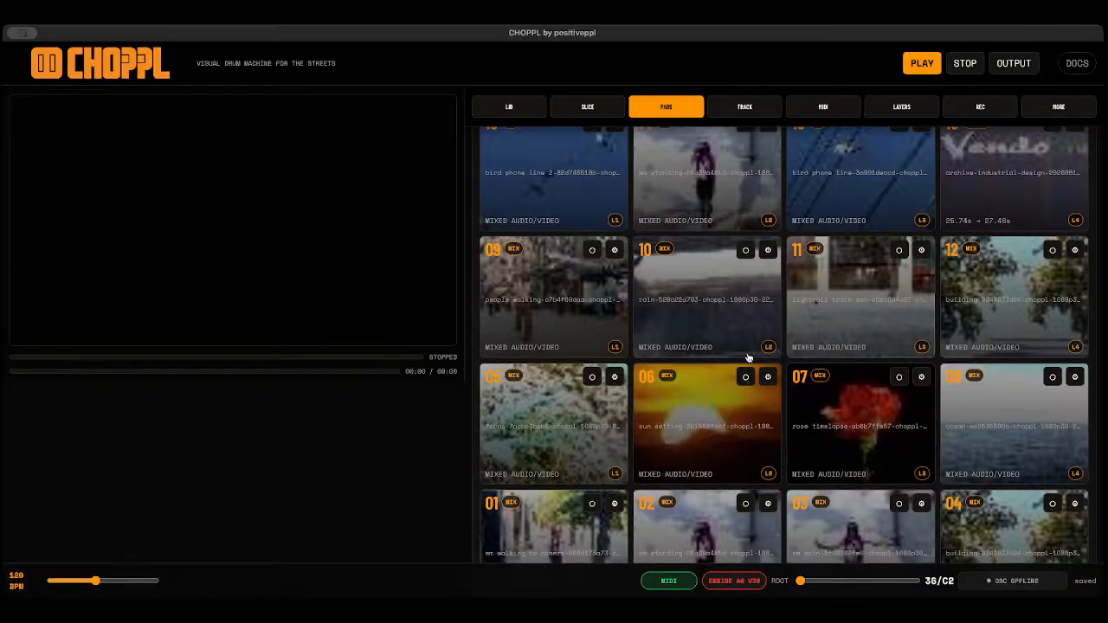
pyautogui.scroll(-2, 749, 357)
pyautogui.scroll(10, 749, 358)
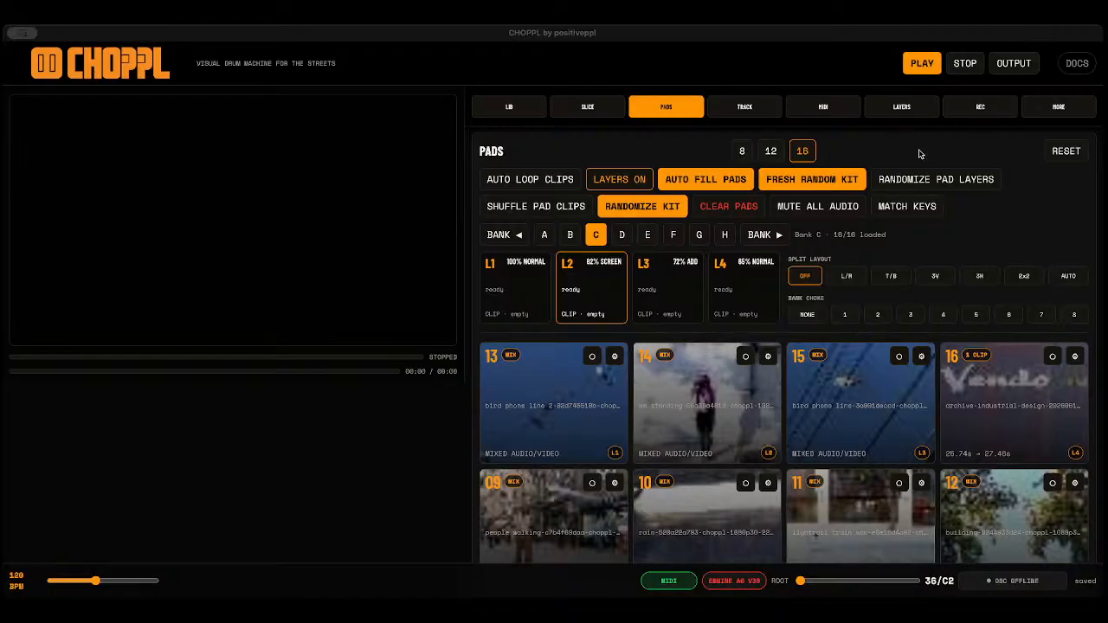
# View the DJ Mode settings, and examine the Loop Maker page's batch loading area and manual flow.
pyautogui.click(1073, 114)
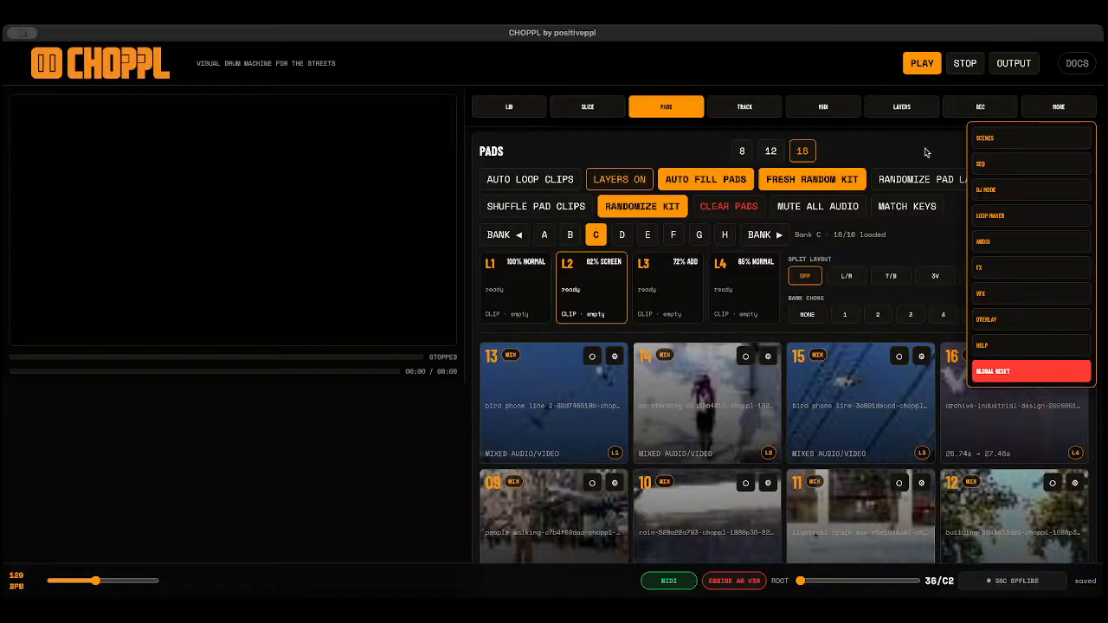
pyautogui.click(1006, 190)
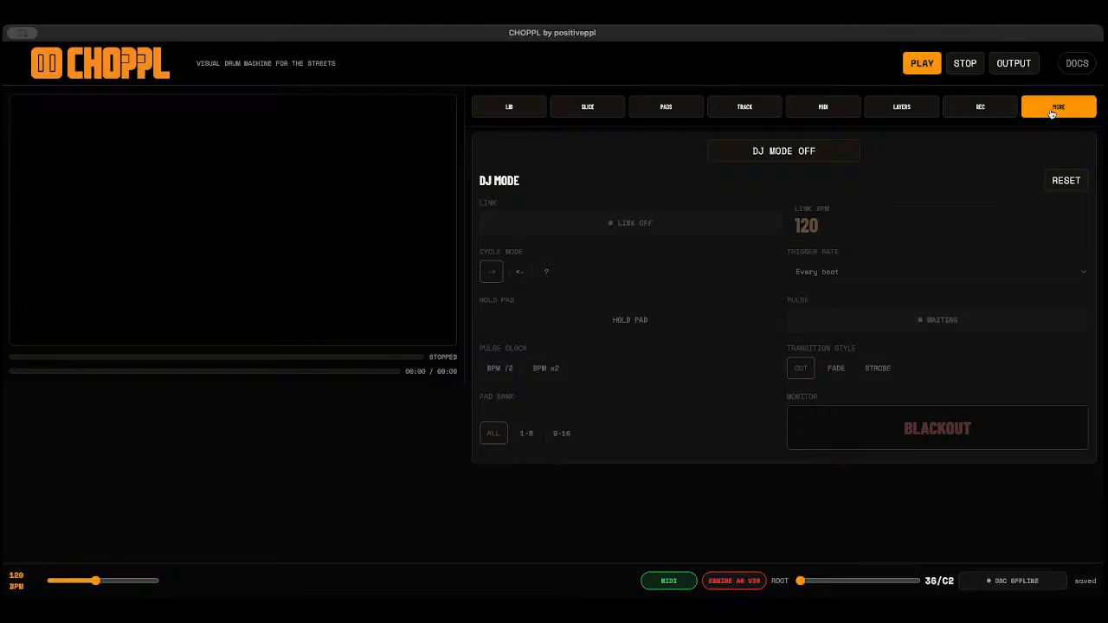
pyautogui.click(1052, 114)
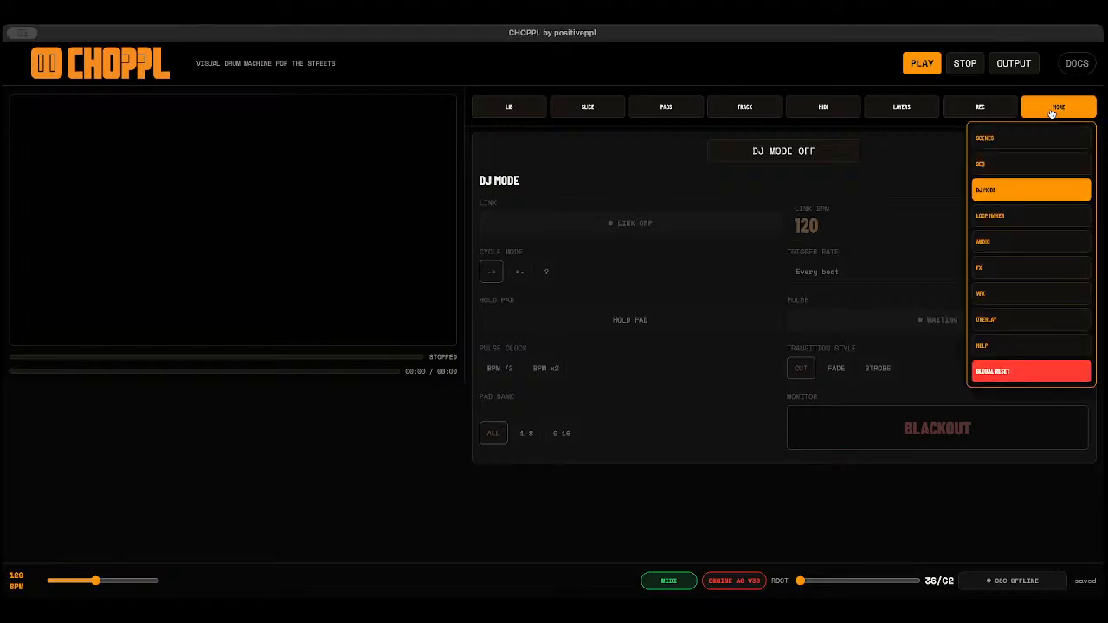
pyautogui.click(1016, 224)
pyautogui.scroll(-2, 869, 336)
pyautogui.scroll(2, 868, 336)
pyautogui.scroll(-1, 868, 336)
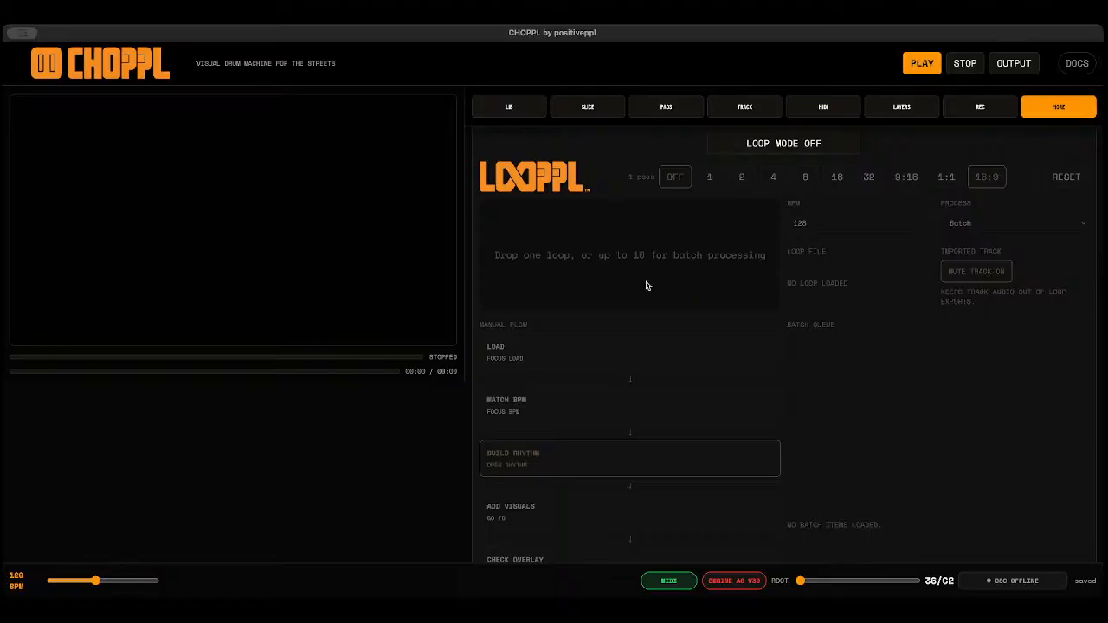
pyautogui.scroll(-5, 743, 322)
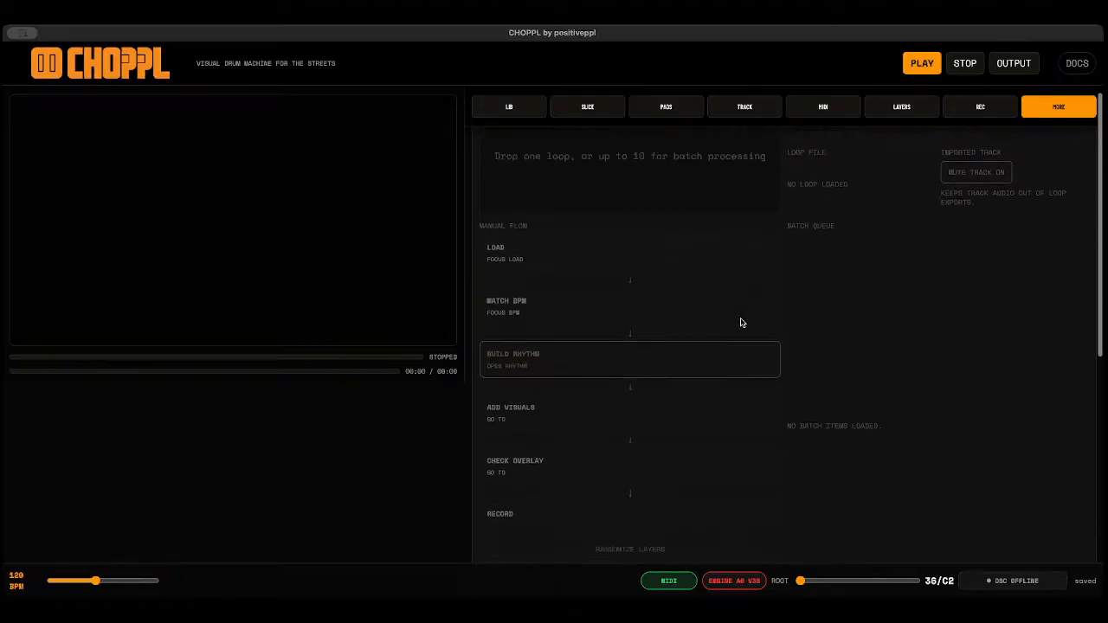
pyautogui.scroll(5, 743, 322)
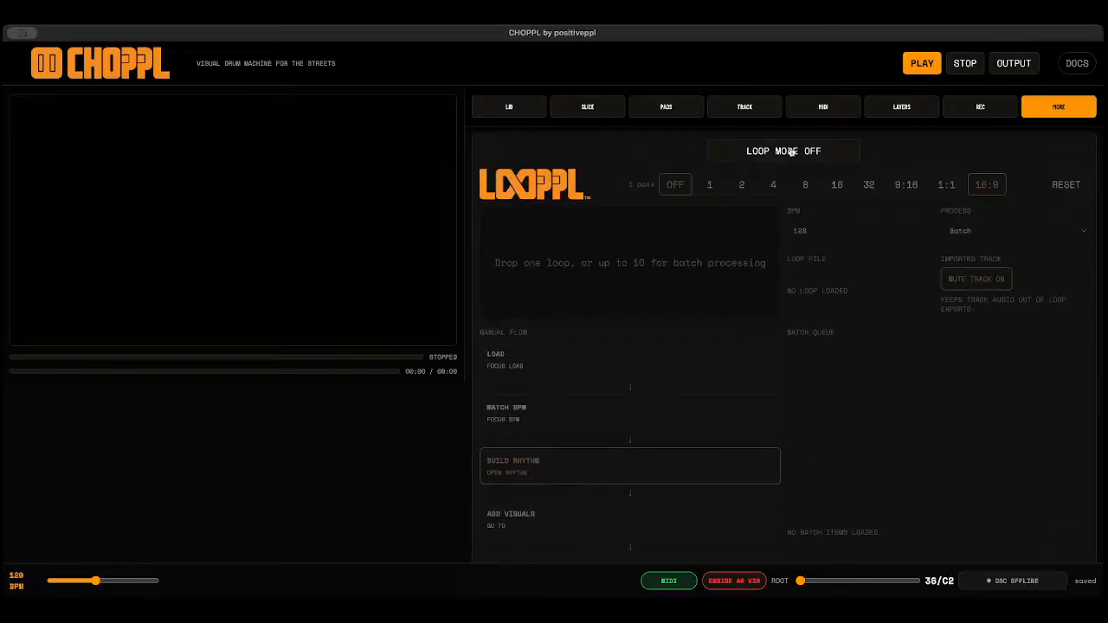
pyautogui.scroll(-1, 725, 289)
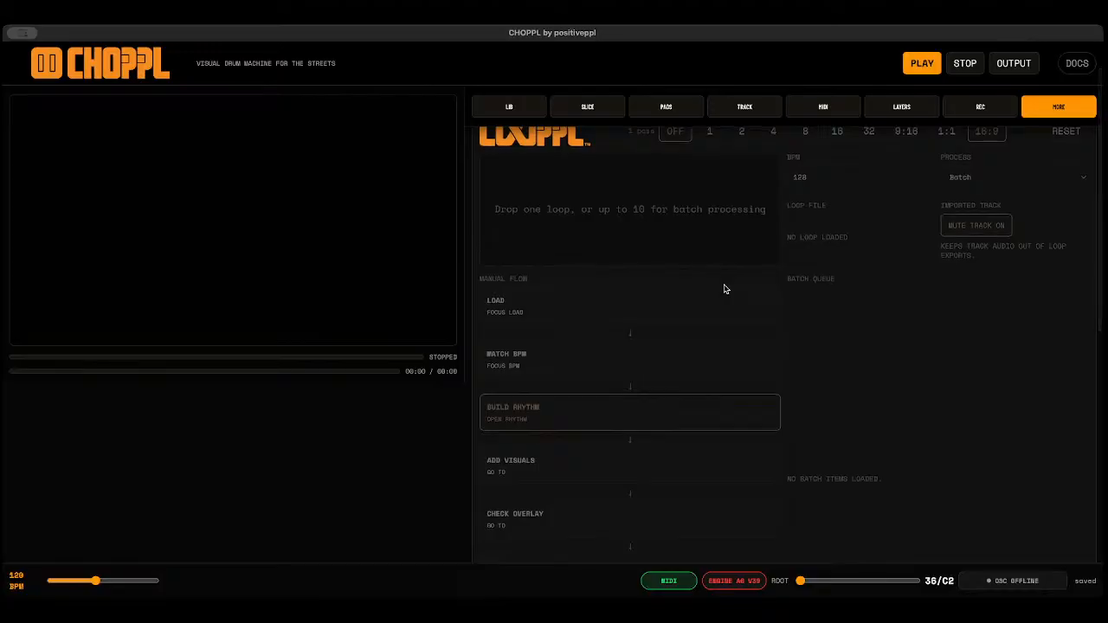
pyautogui.scroll(1, 725, 289)
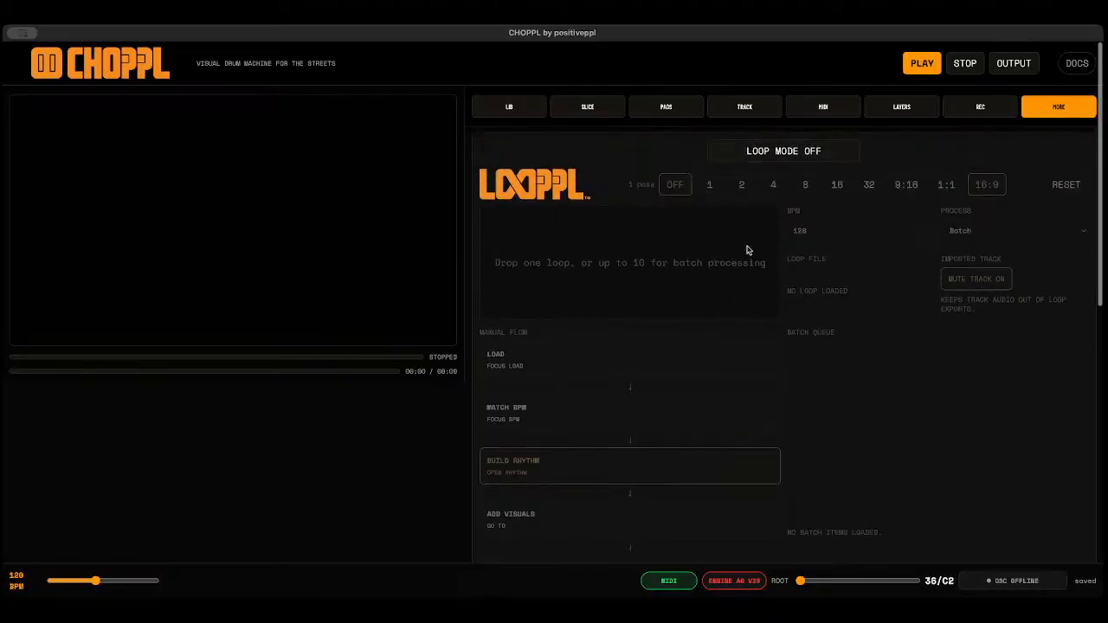
# Turn on Loop Mode in the Loop Maker and look over its loop loading area.
pyautogui.click(765, 159)
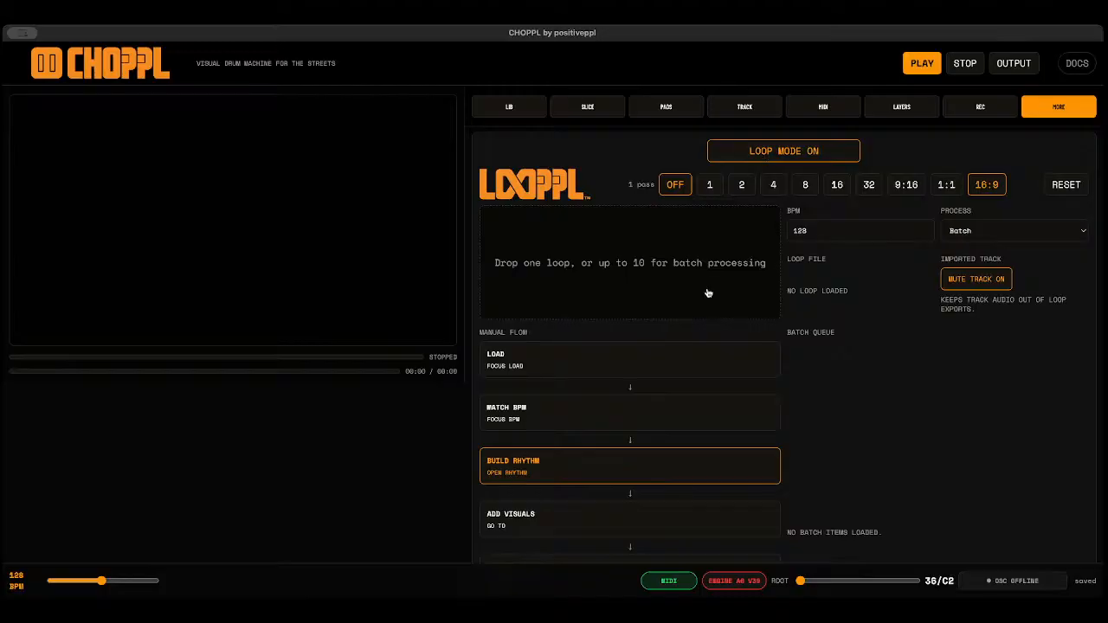
pyautogui.scroll(-1, 710, 292)
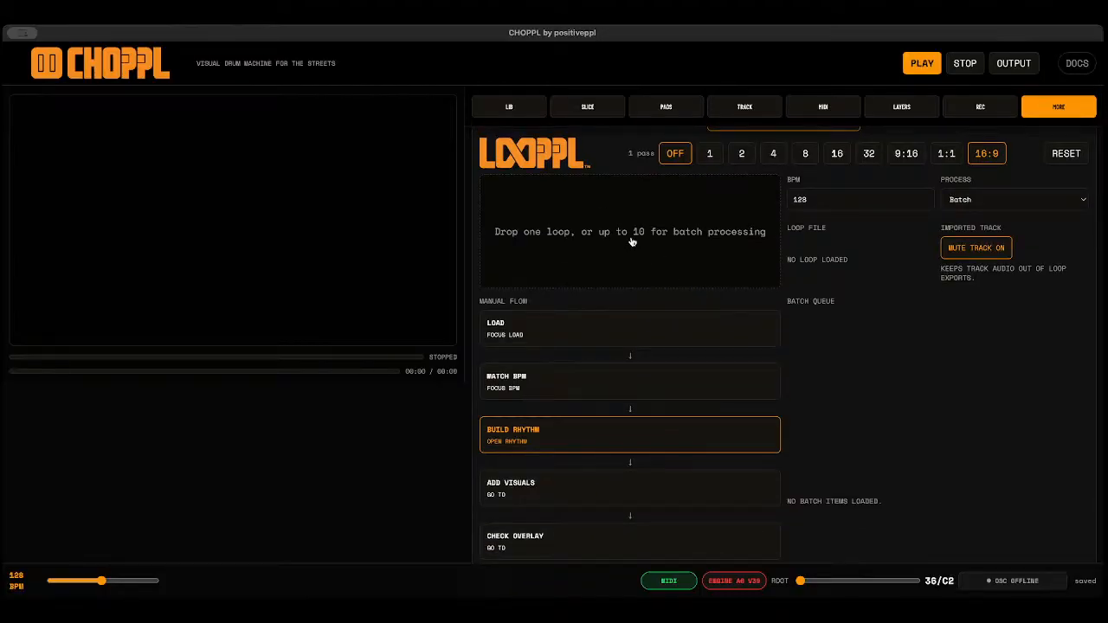
pyautogui.scroll(-1, 632, 241)
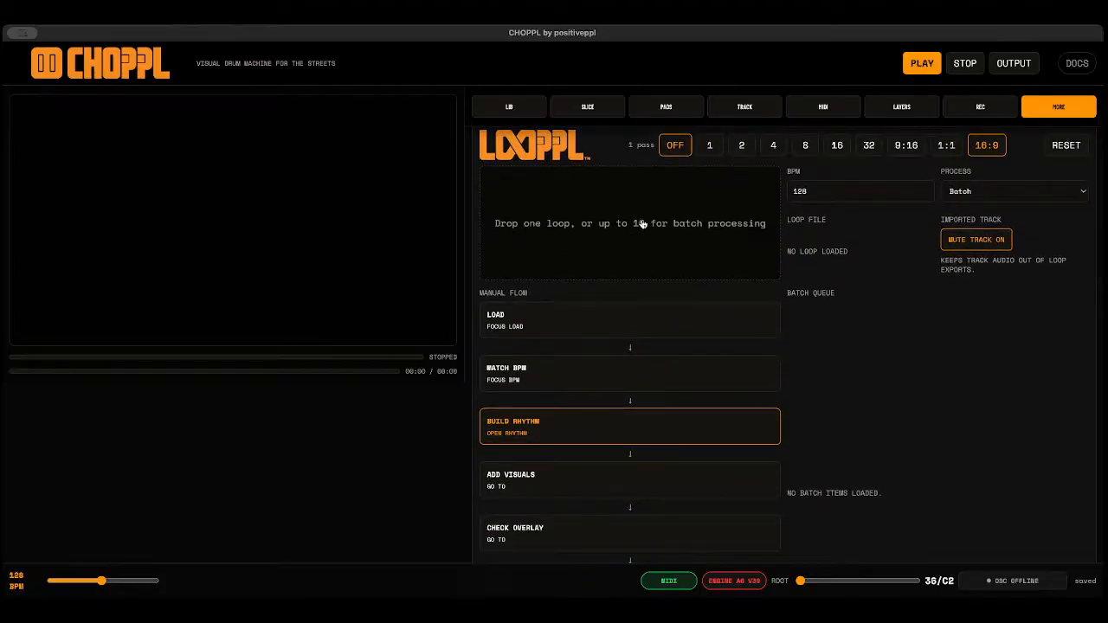
pyautogui.scroll(-2, 641, 224)
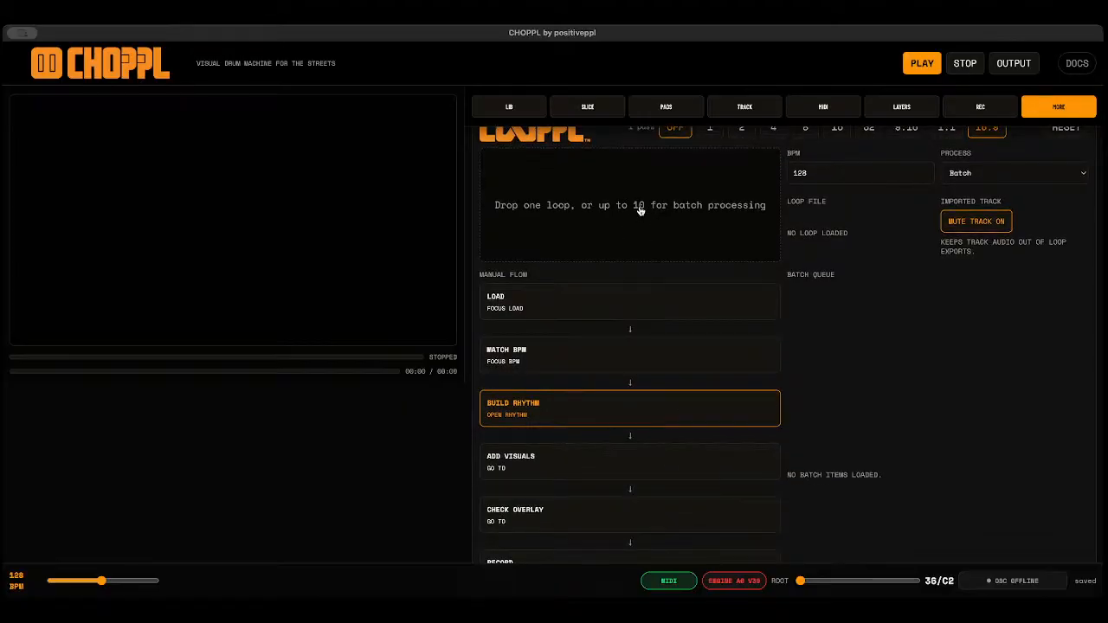
pyautogui.click(640, 210)
pyautogui.scroll(-10, 568, 280)
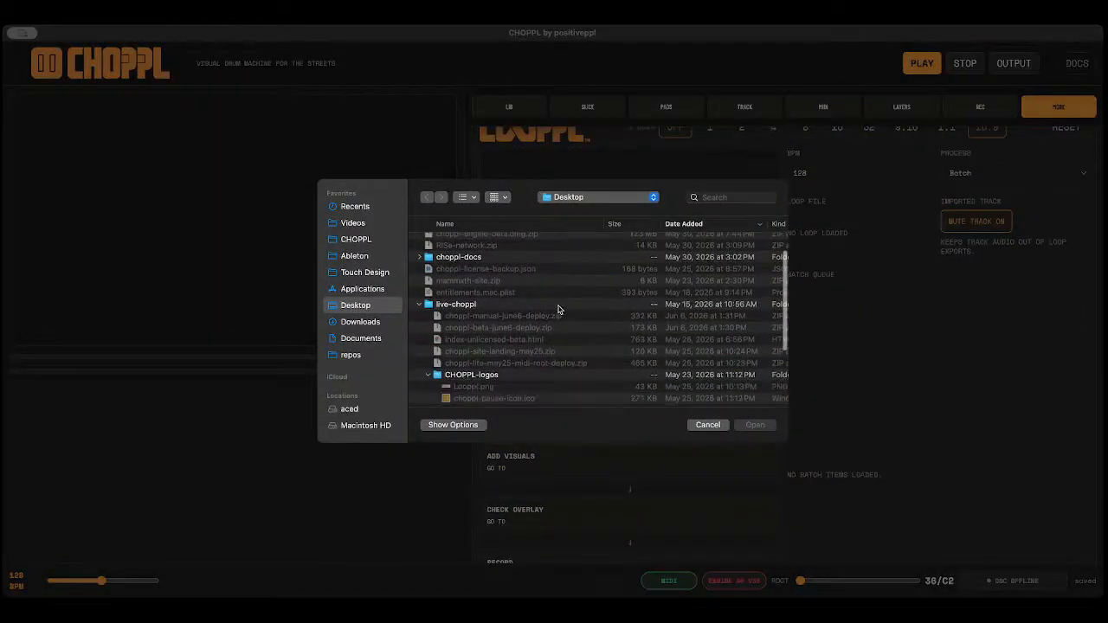
pyautogui.click(707, 425)
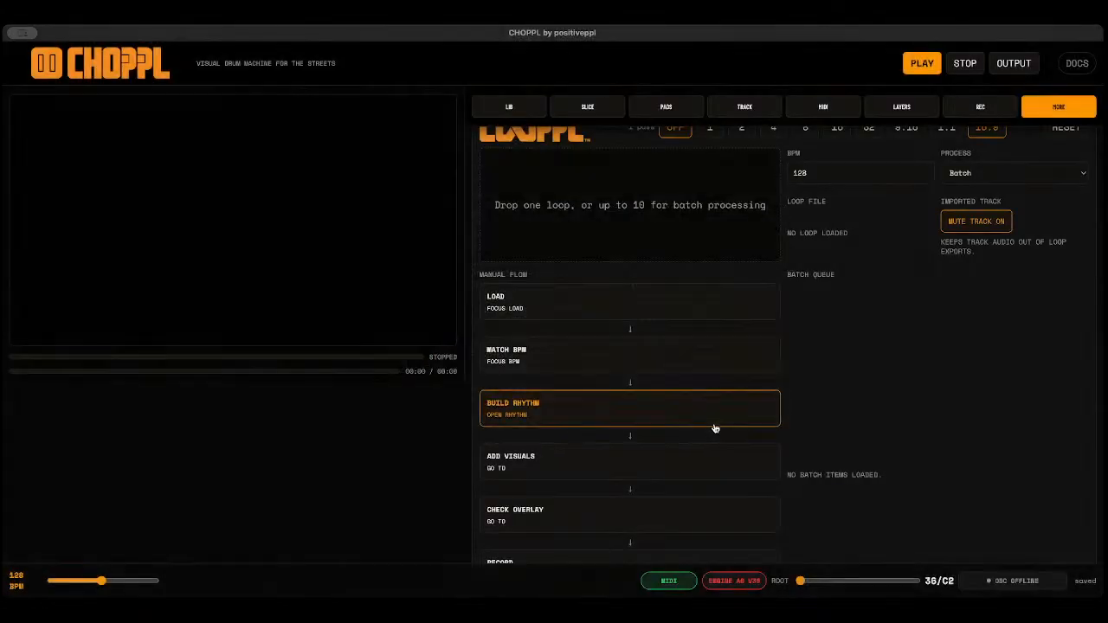
# In sequencer pattern A, place pad 6 on step 1, pad 4 on step 5, pad 11 on step 9 and pad 7 on step 13.
pyautogui.scroll(-5, 687, 462)
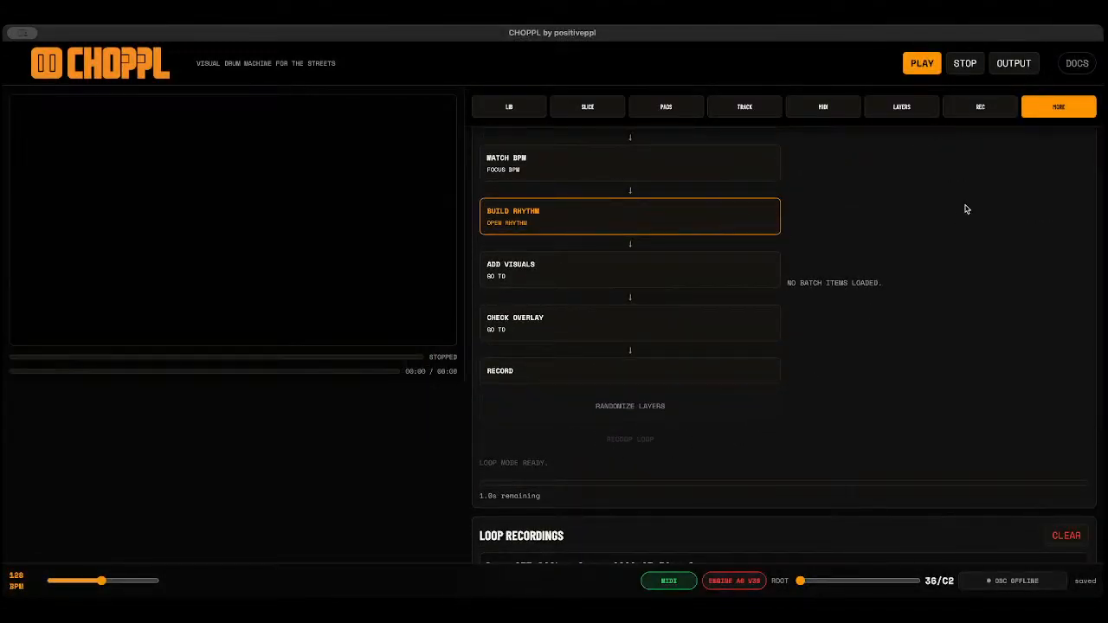
pyautogui.scroll(6, 967, 209)
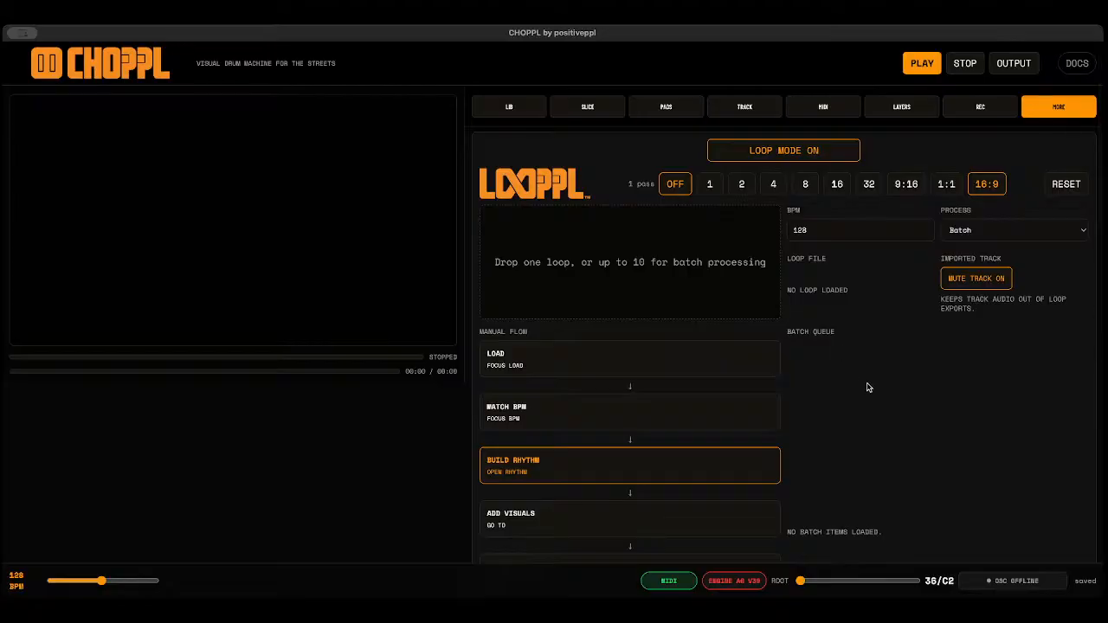
pyautogui.click(664, 111)
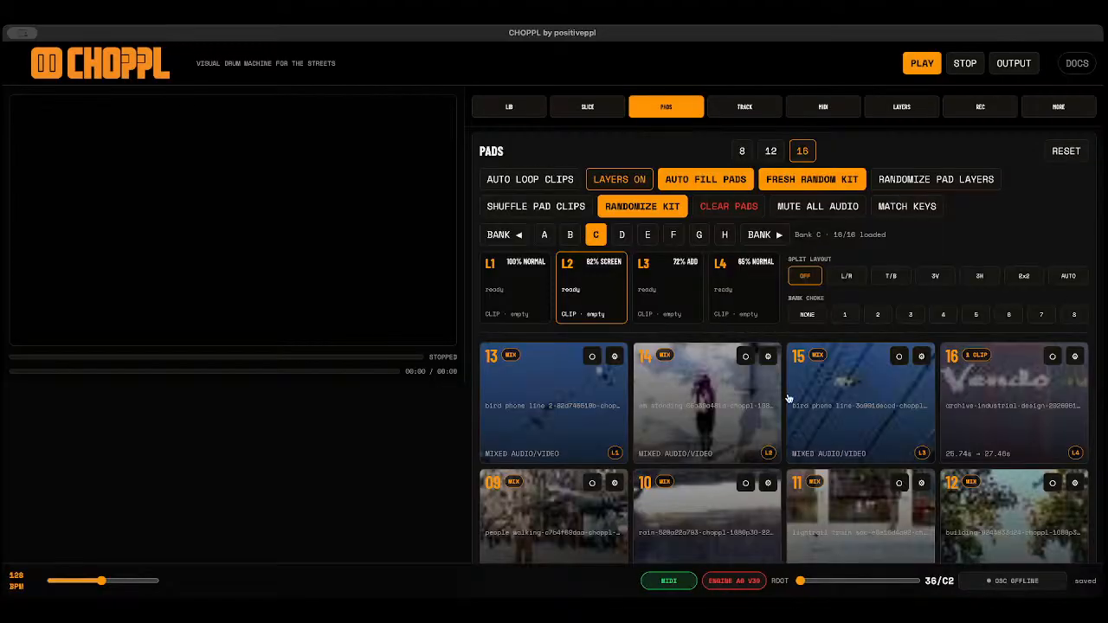
pyautogui.click(1084, 108)
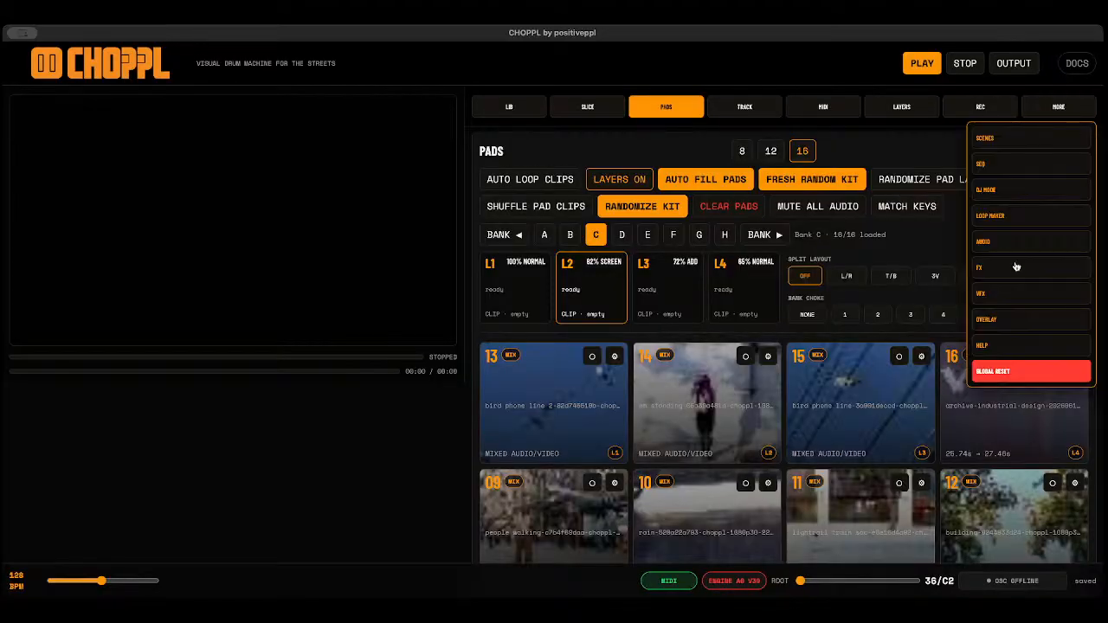
pyautogui.click(1017, 164)
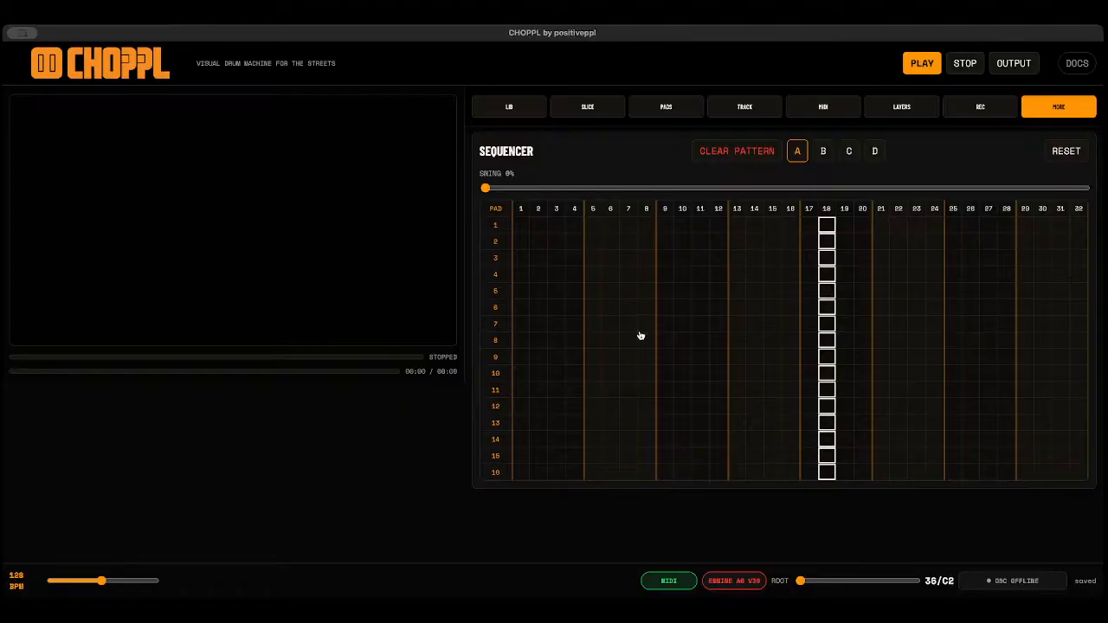
pyautogui.click(521, 307)
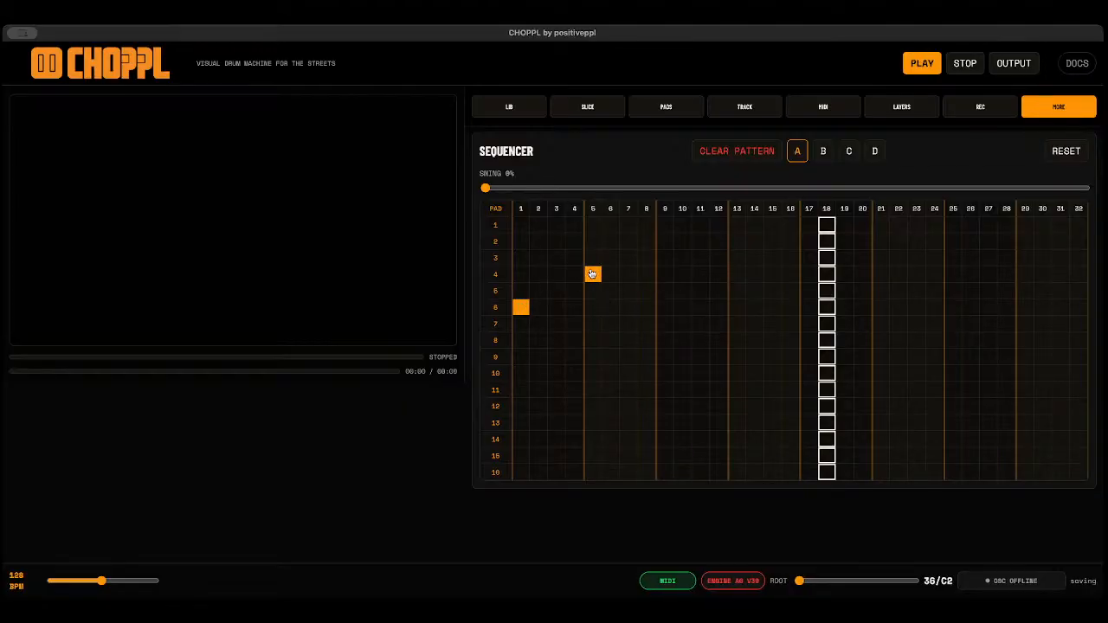
pyautogui.click(663, 390)
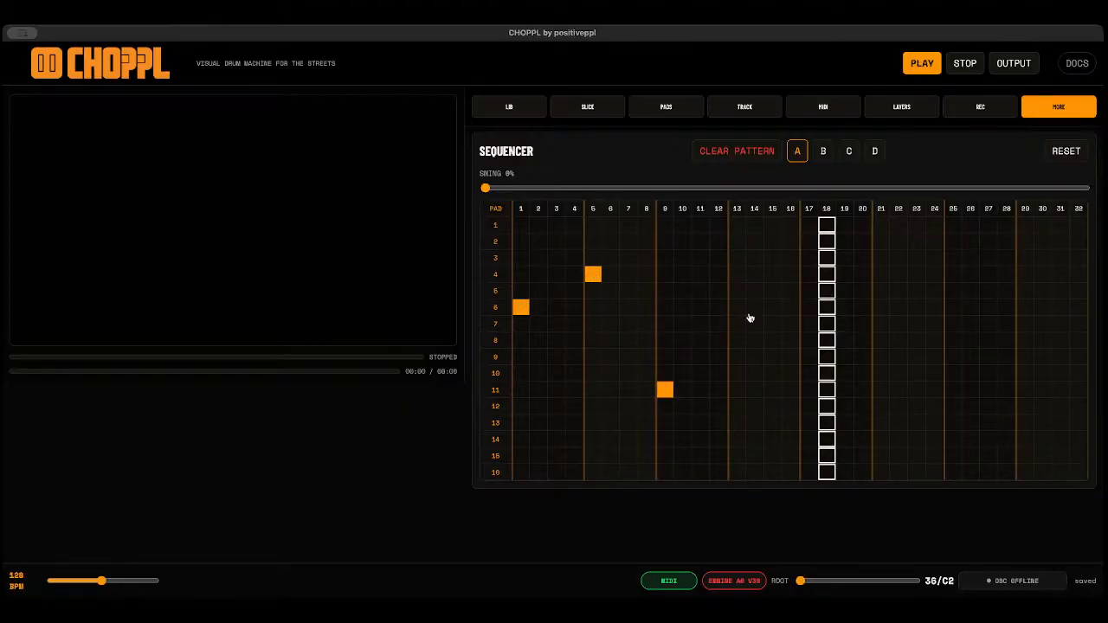
# Play the sequenced pattern A briefly, stop playback, and clear the pattern.
pyautogui.click(922, 65)
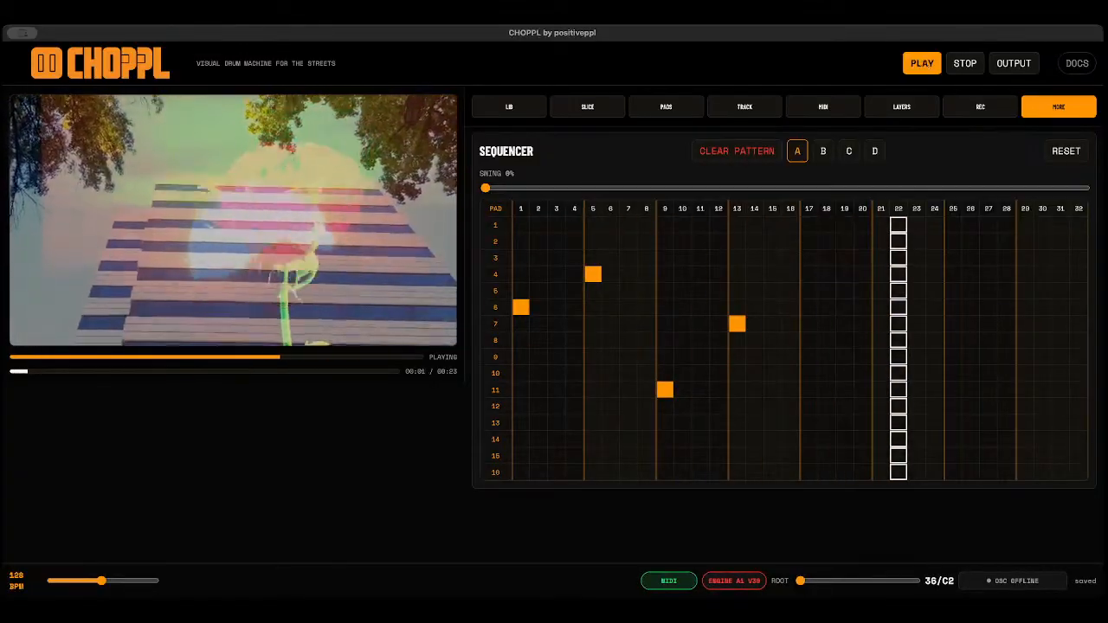
pyautogui.click(962, 65)
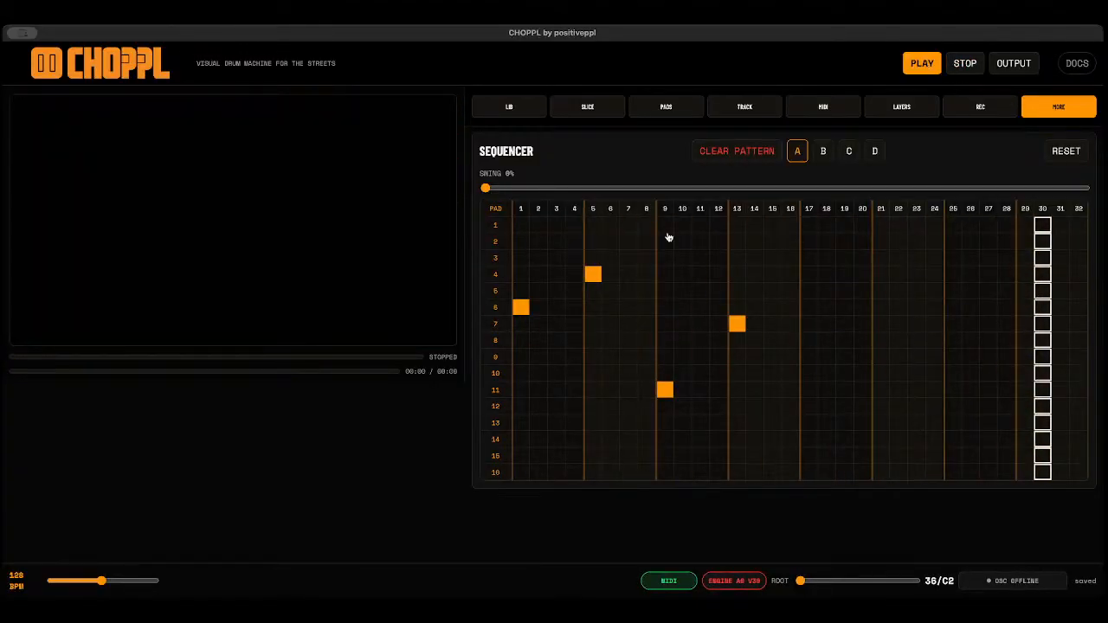
pyautogui.click(737, 152)
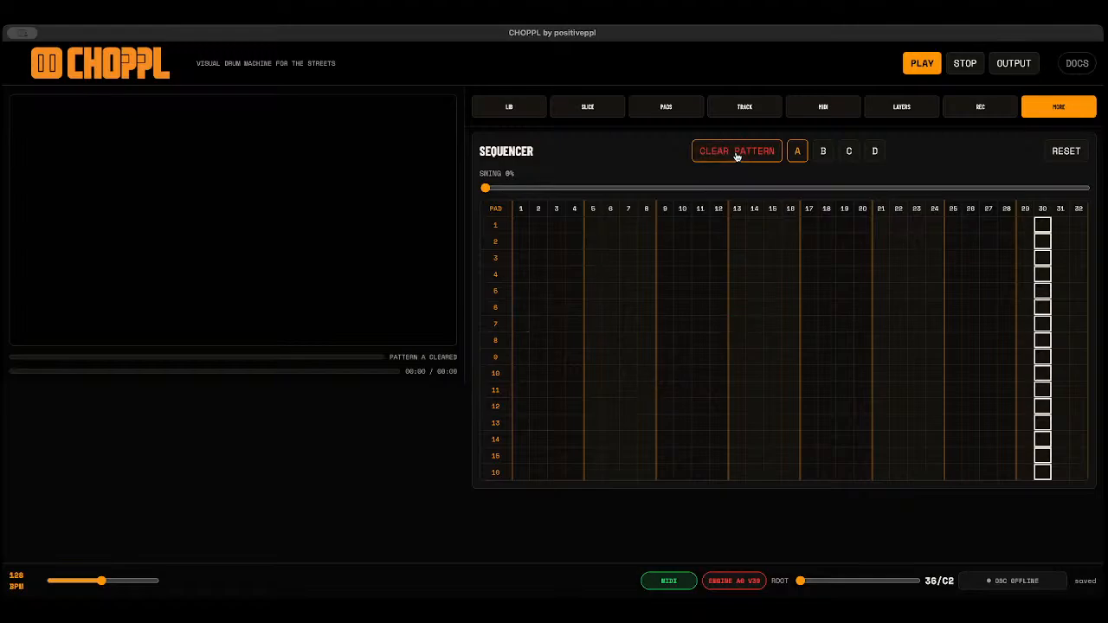
# Open the VFX page with the split layout, auto split and visual FX settings.
pyautogui.click(1063, 107)
pyautogui.click(1007, 299)
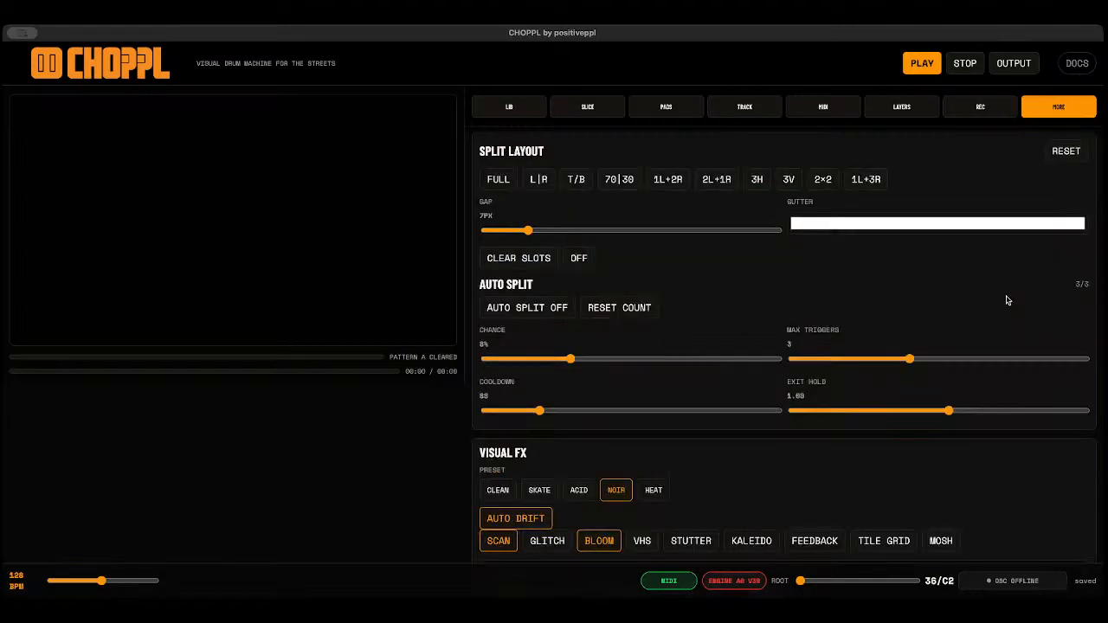
# Switch Hit Reactor and Variance off in the visual FX variation settings while clips play, and switch both back on.
pyautogui.scroll(-2, 749, 332)
pyautogui.scroll(2, 747, 329)
pyautogui.scroll(-3, 663, 384)
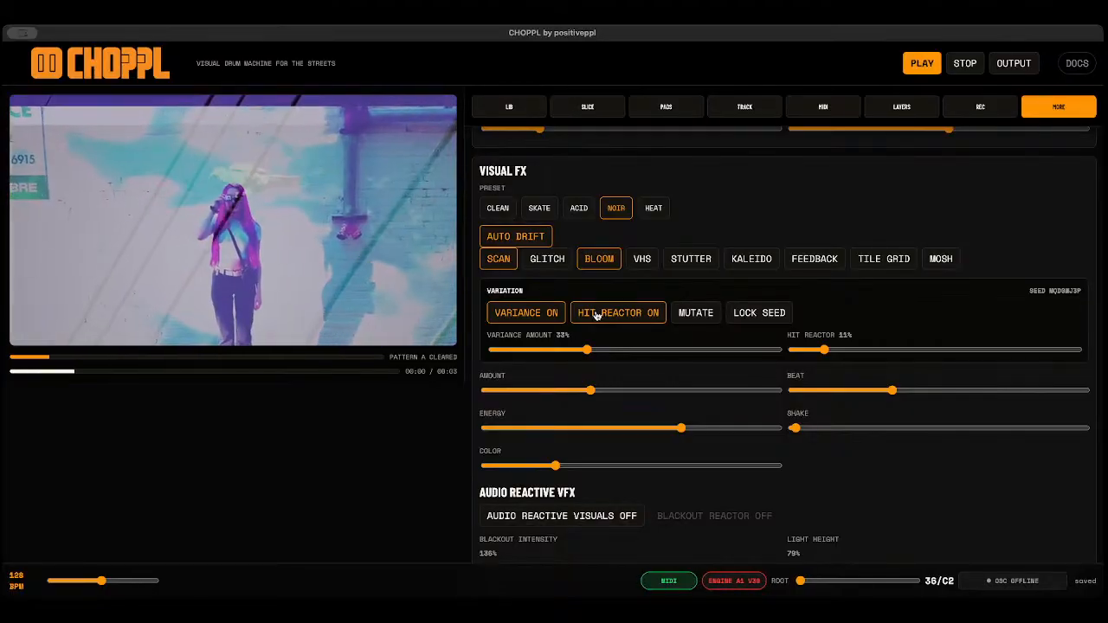
pyautogui.click(641, 321)
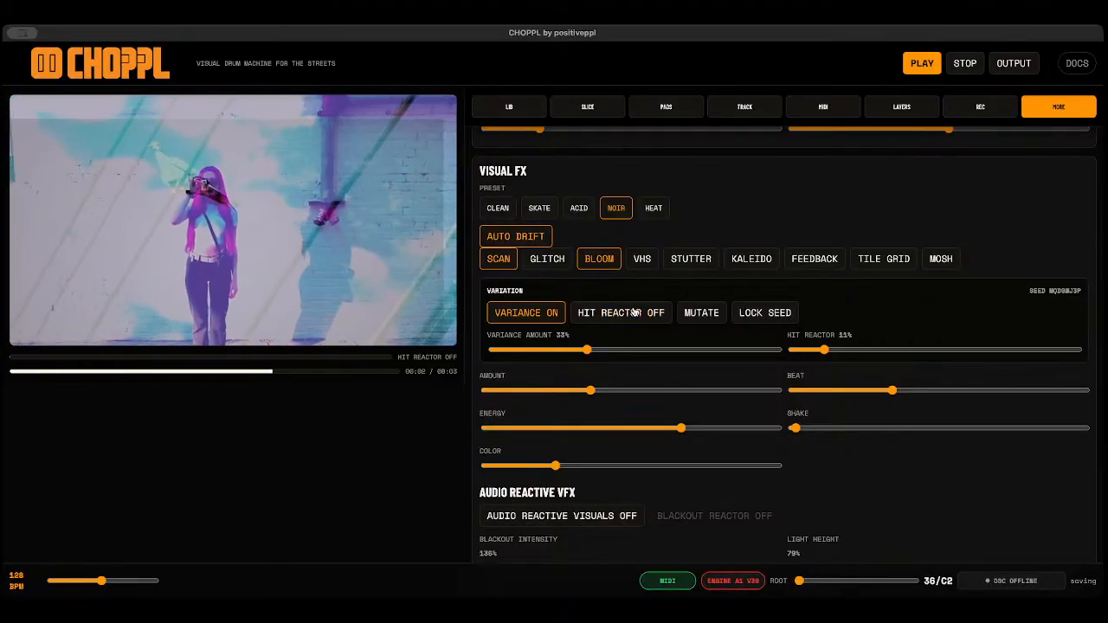
pyautogui.click(534, 314)
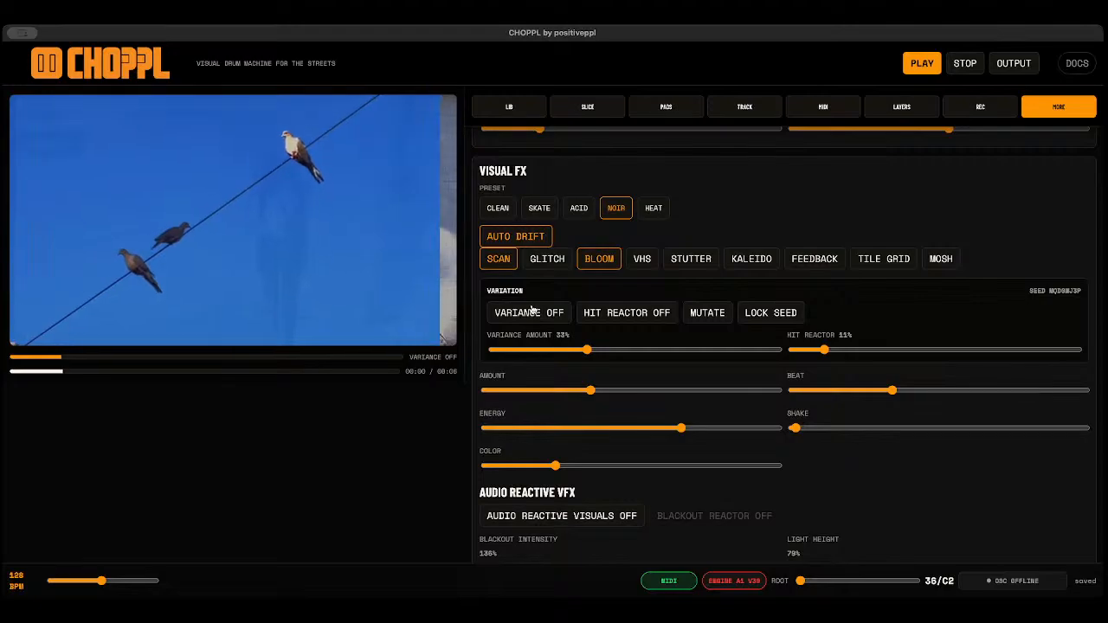
pyautogui.click(534, 312)
pyautogui.click(623, 313)
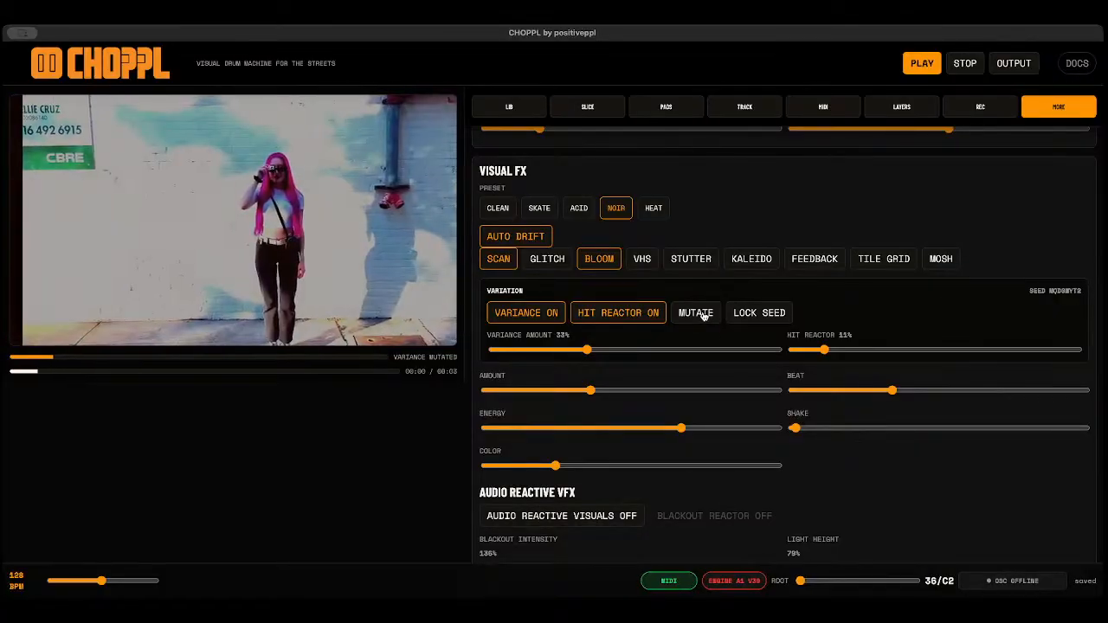
# Mutate the visual FX variation and stop playback.
pyautogui.click(967, 66)
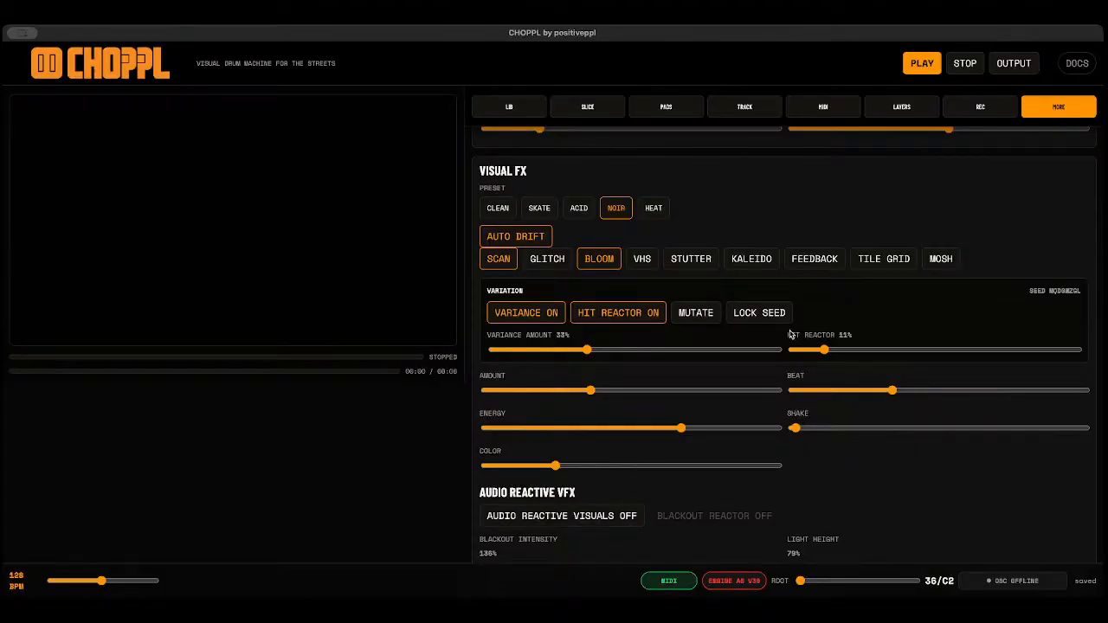
pyautogui.click(1078, 65)
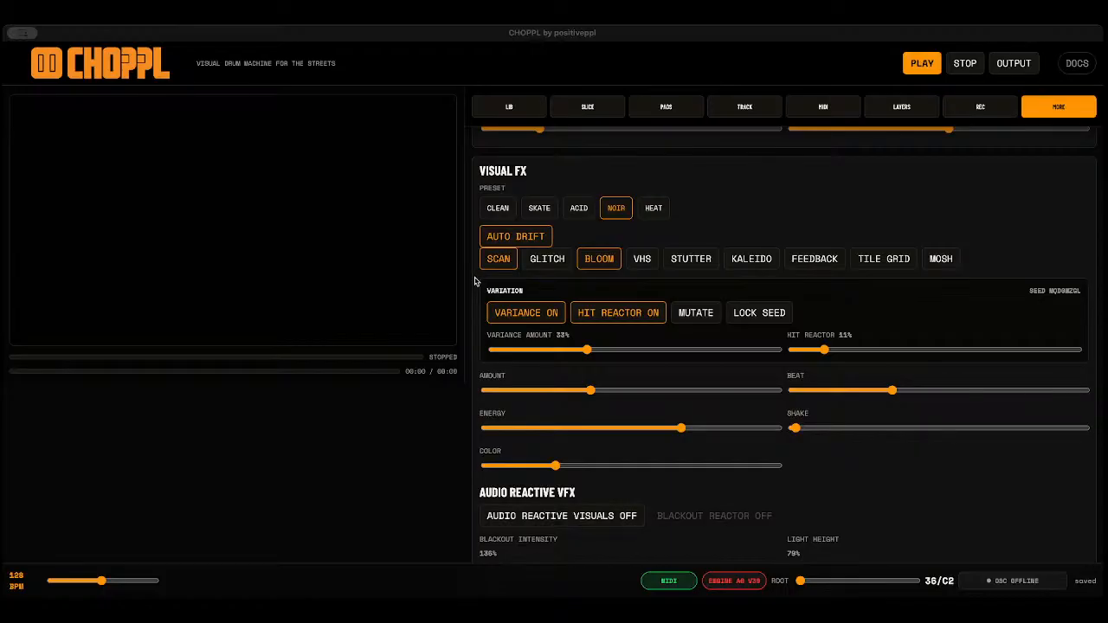
pyautogui.click(334, 161)
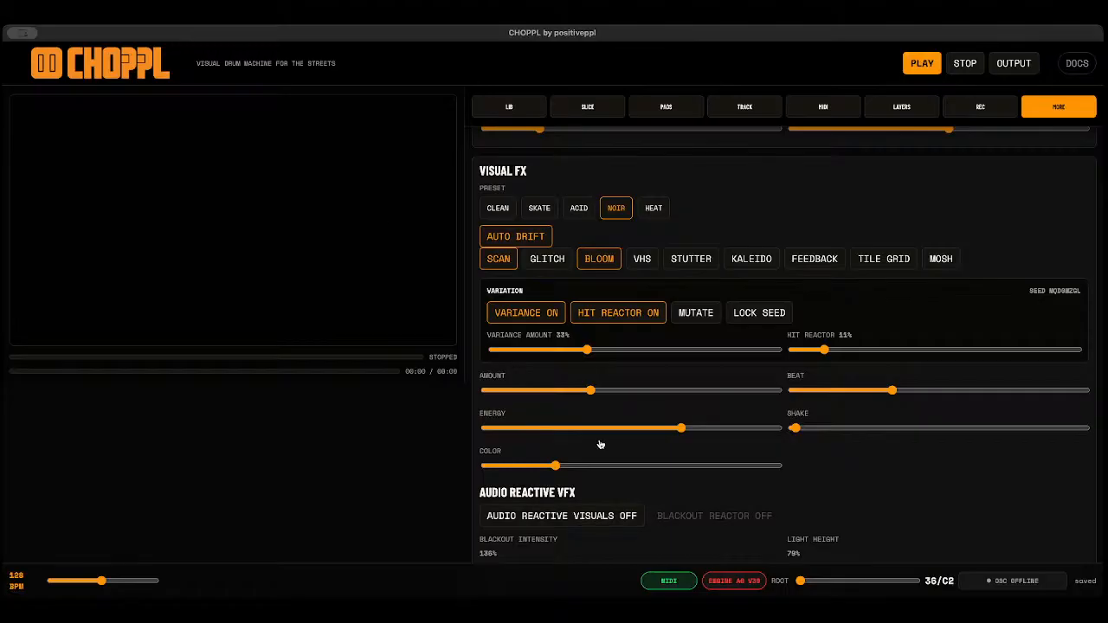
# Look over the VFX settings from split layout through audio reactive visuals, profiles and reaction type to band mapping.
pyautogui.scroll(-1, 599, 442)
pyautogui.scroll(-5, 773, 453)
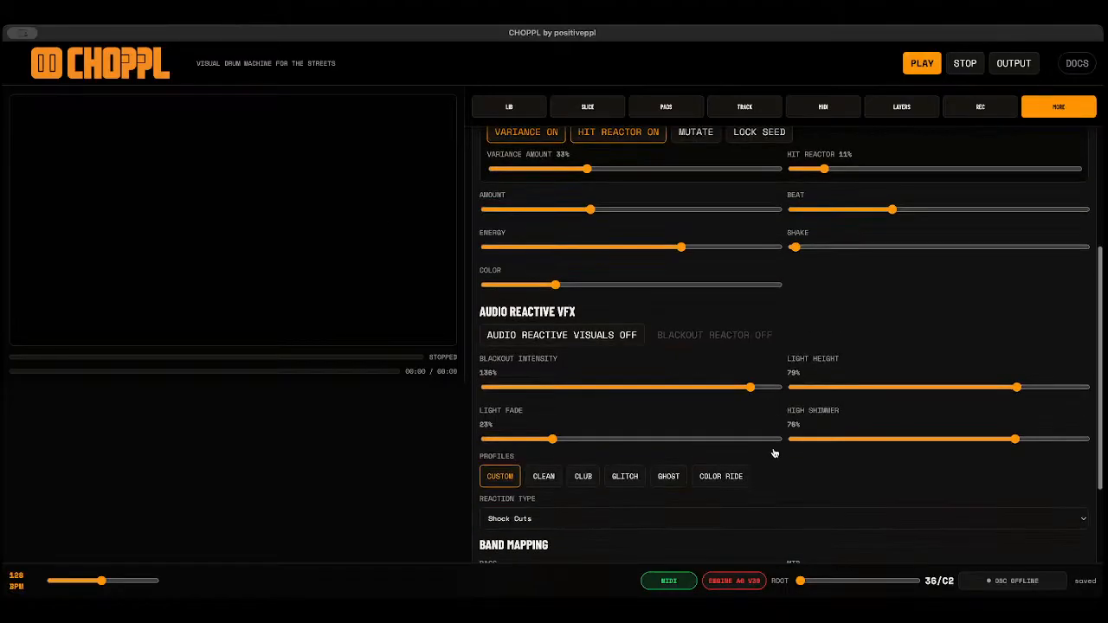
pyautogui.scroll(-4, 774, 453)
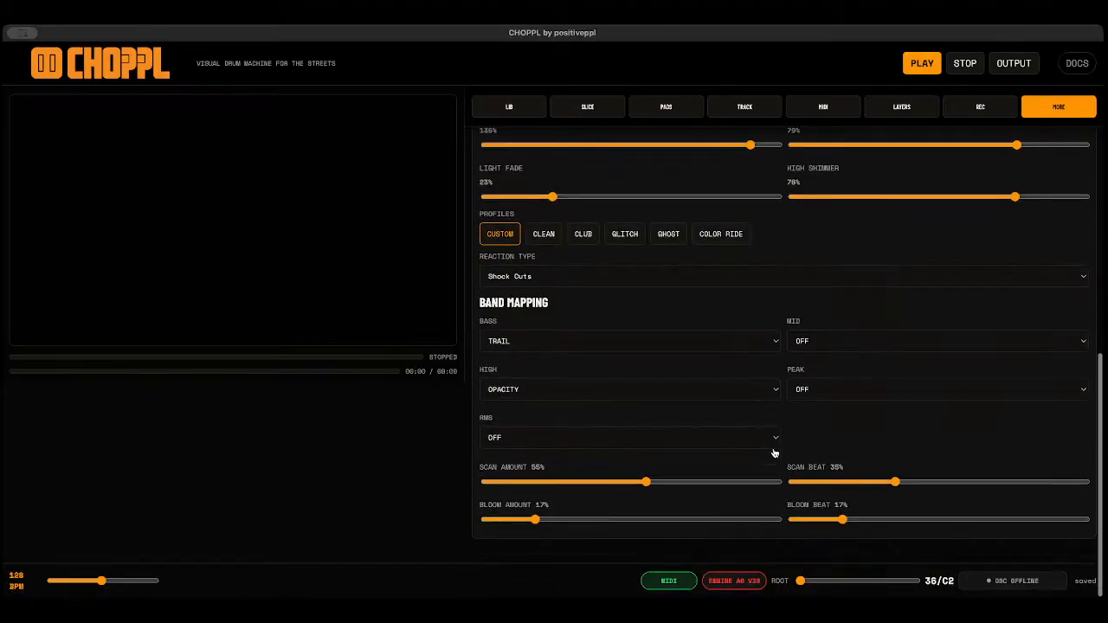
pyautogui.scroll(5, 804, 305)
pyautogui.scroll(10, 804, 305)
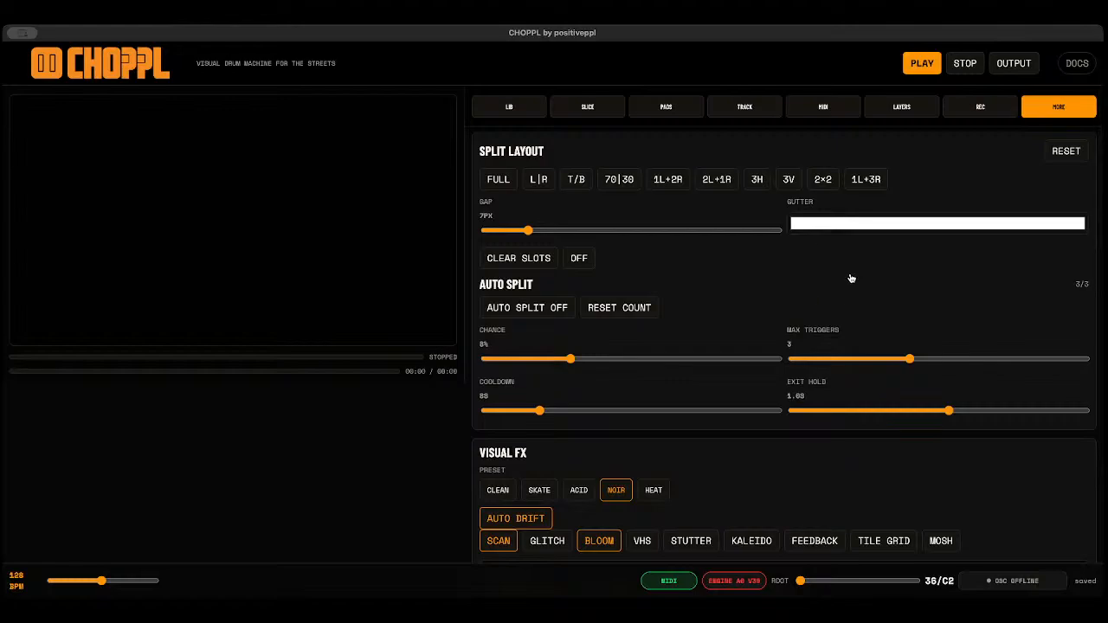
pyautogui.scroll(-15, 793, 397)
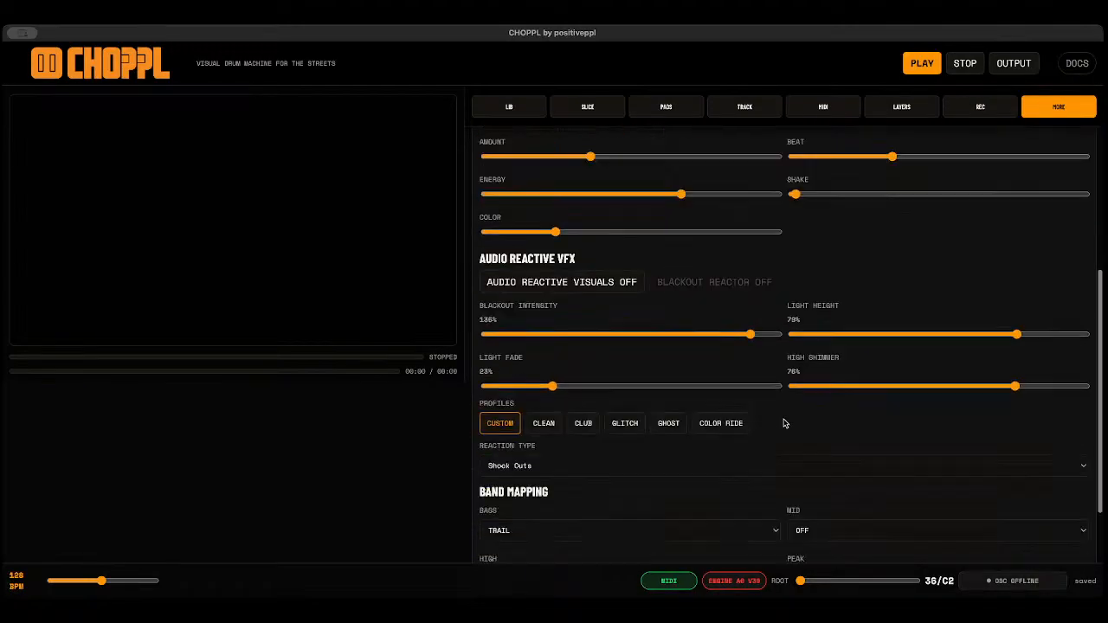